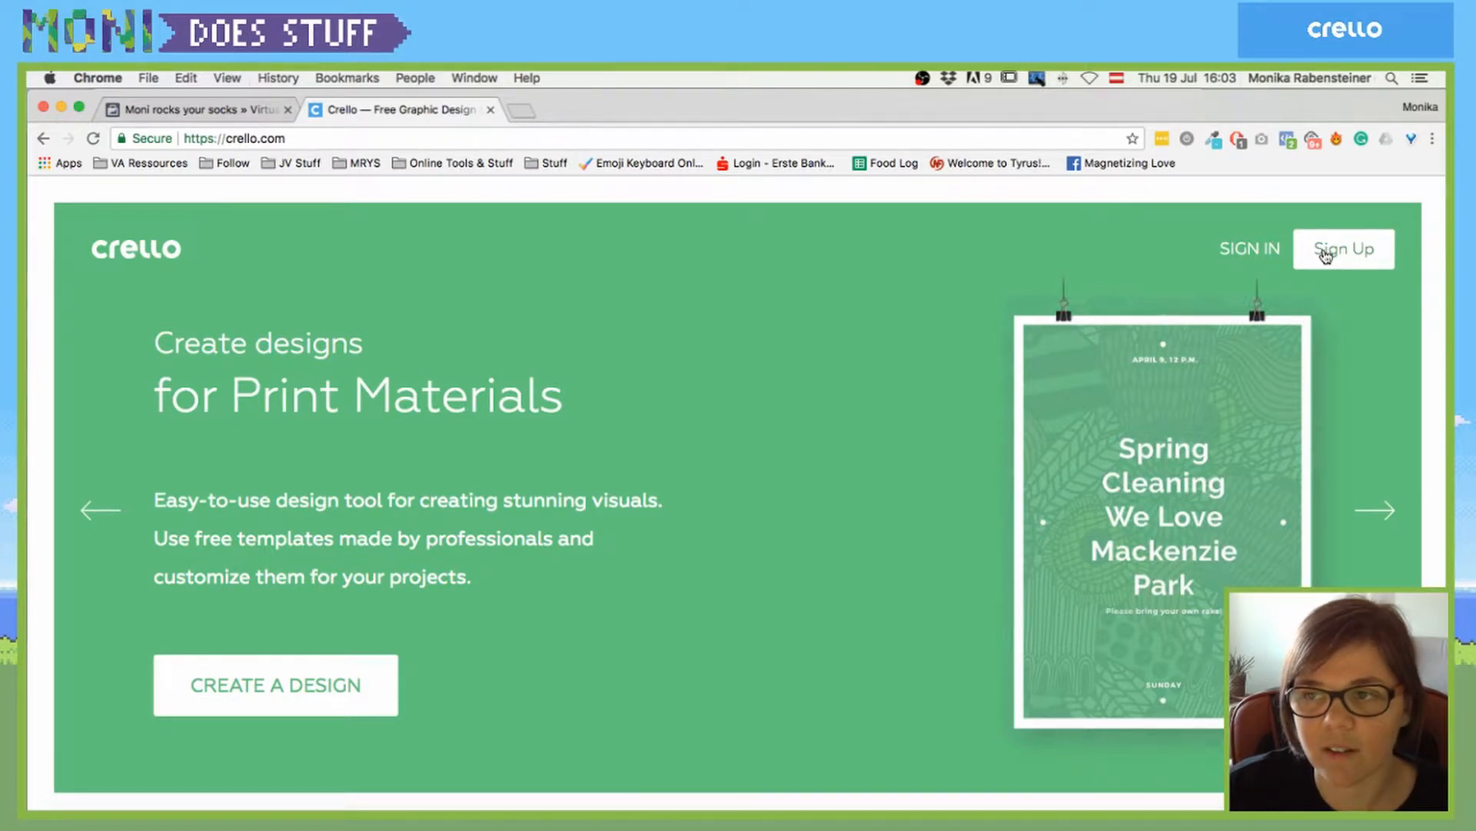
# - Open Sign Up, accept the Terms & Conditions and choose Sign up with Google
pyautogui.click(1326, 256)
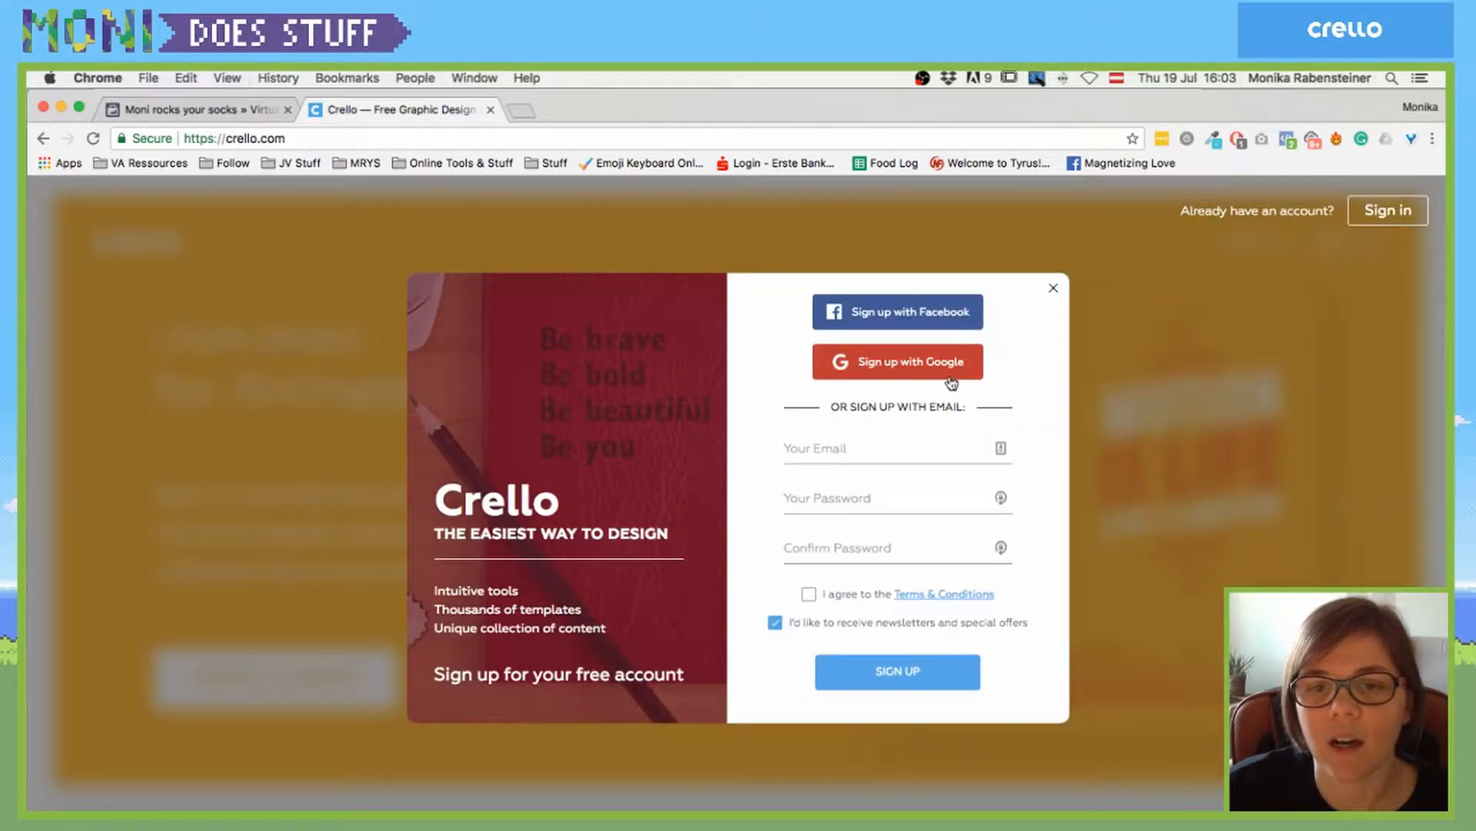
pyautogui.click(873, 373)
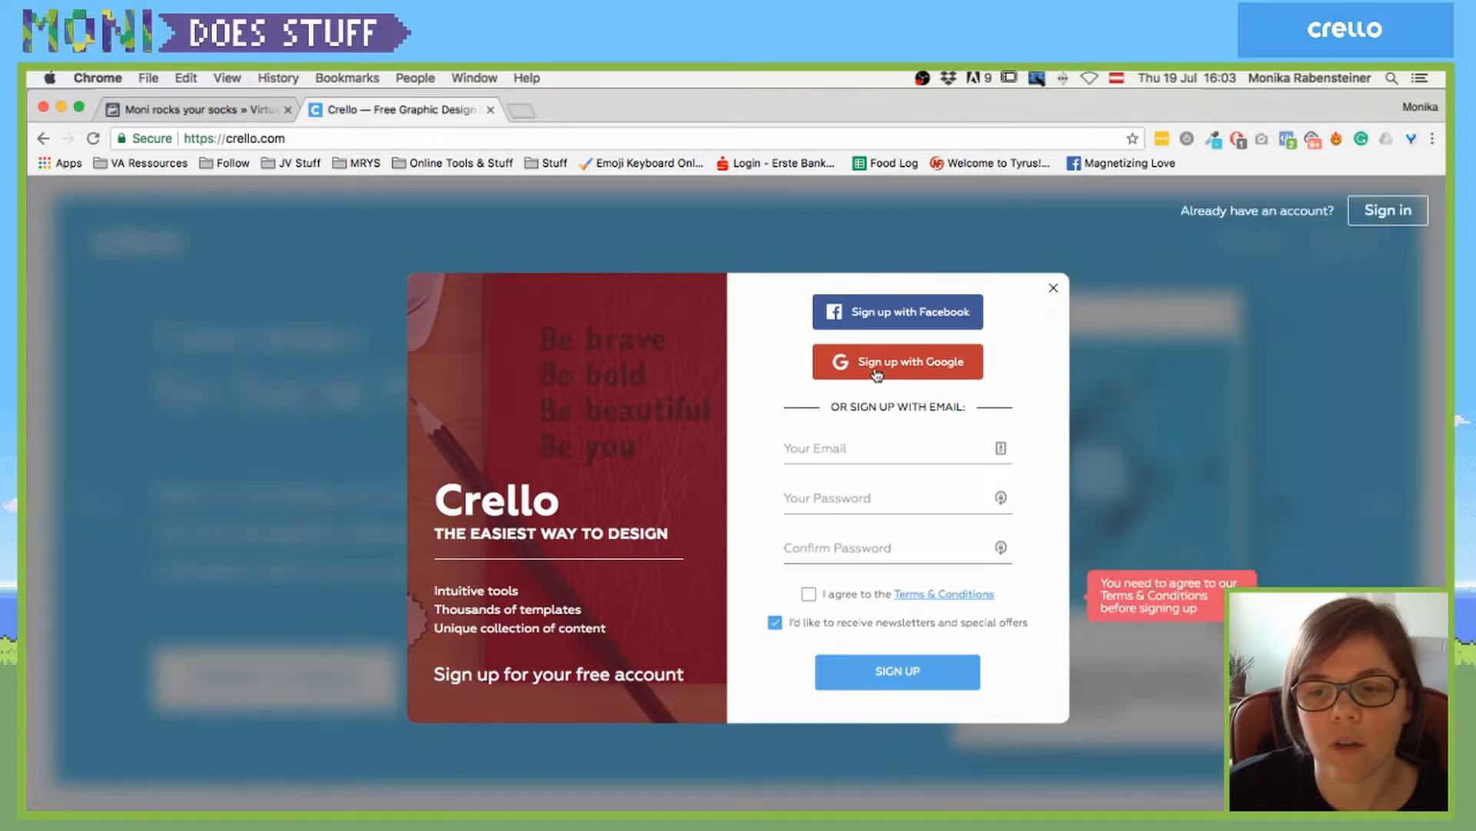
pyautogui.click(808, 593)
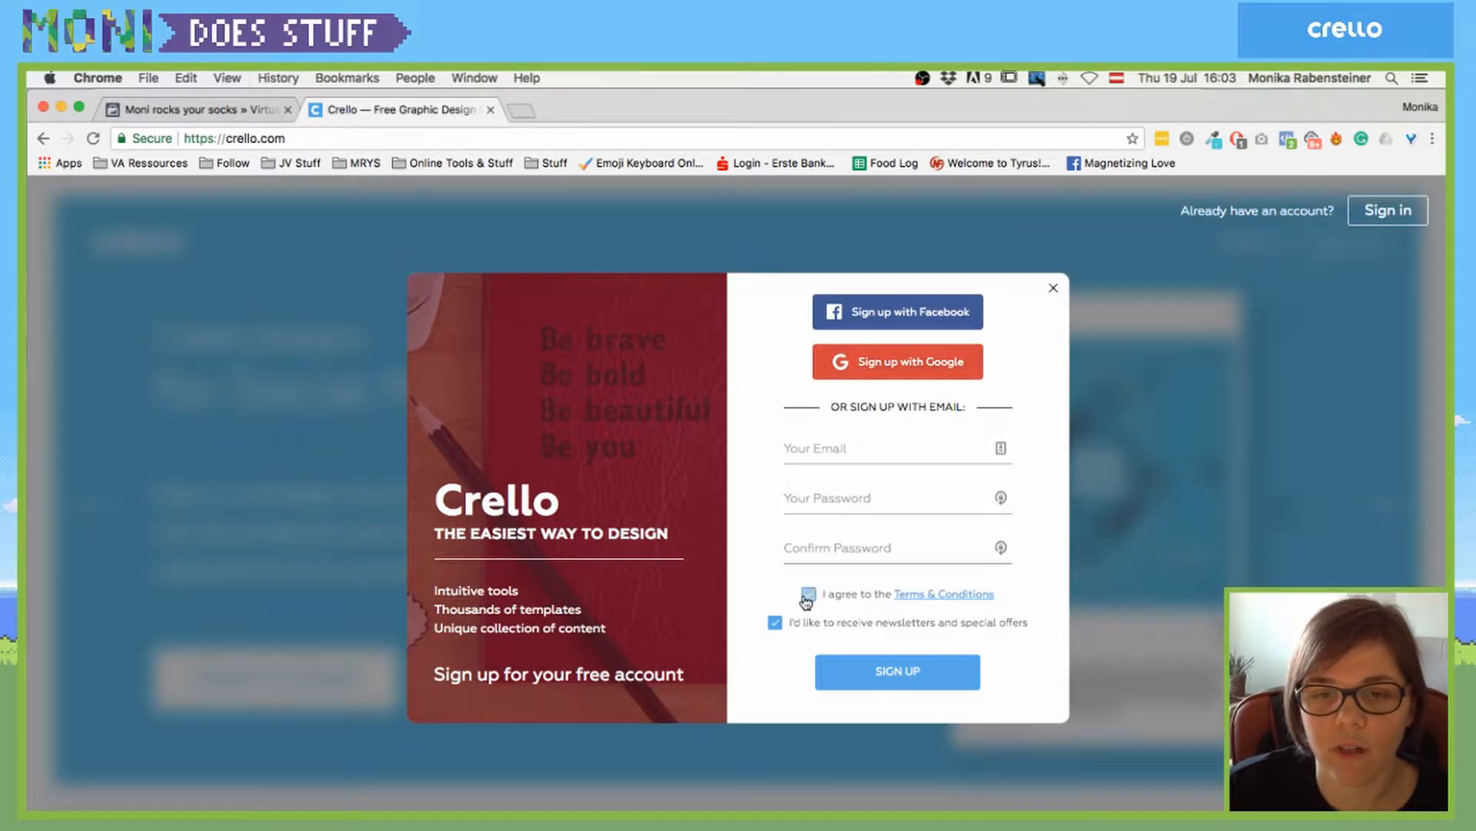
pyautogui.click(873, 373)
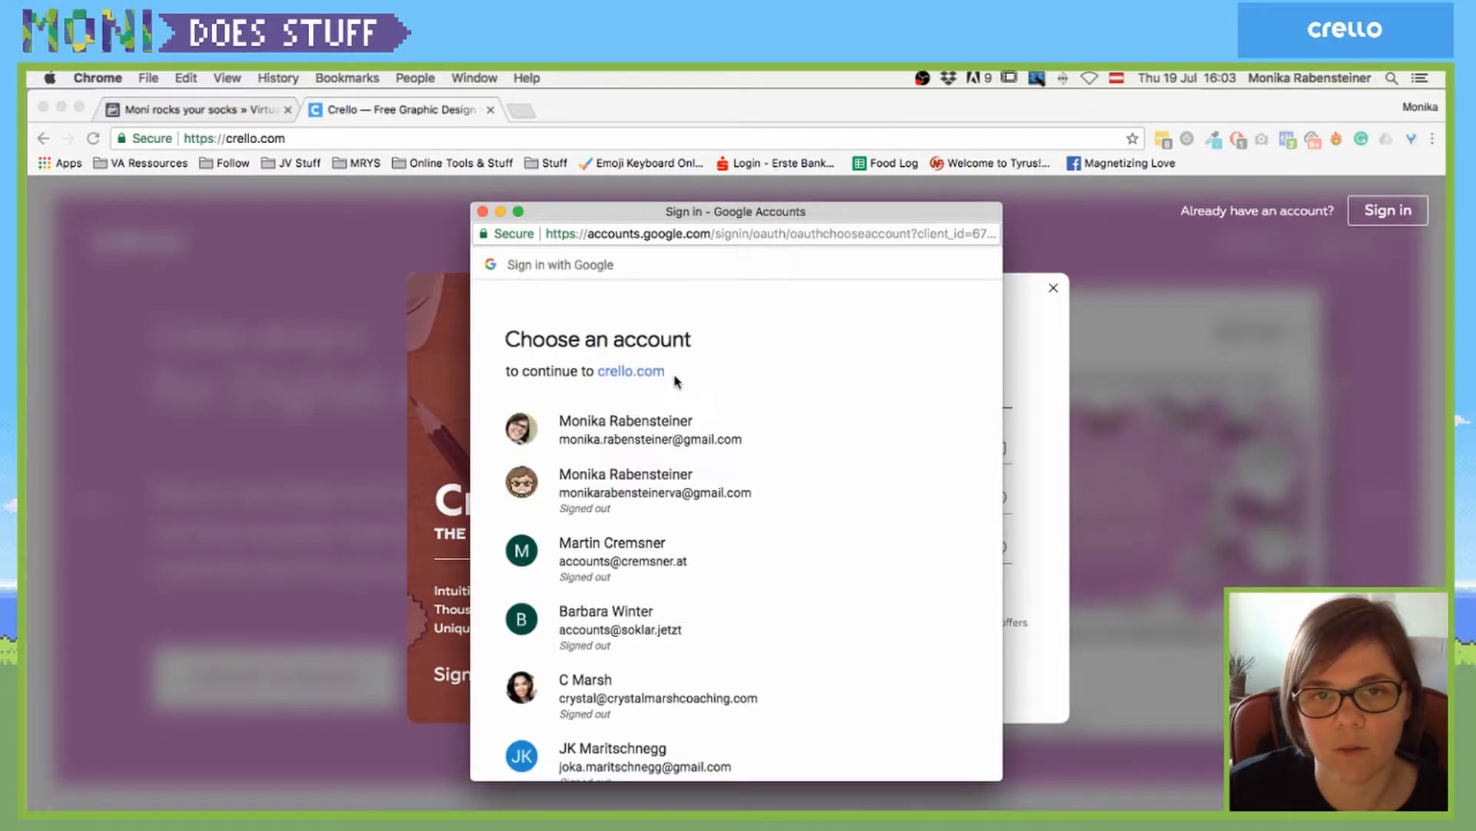
# - Pick the saved Google account and enter its password to finish signing in
pyautogui.click(577, 501)
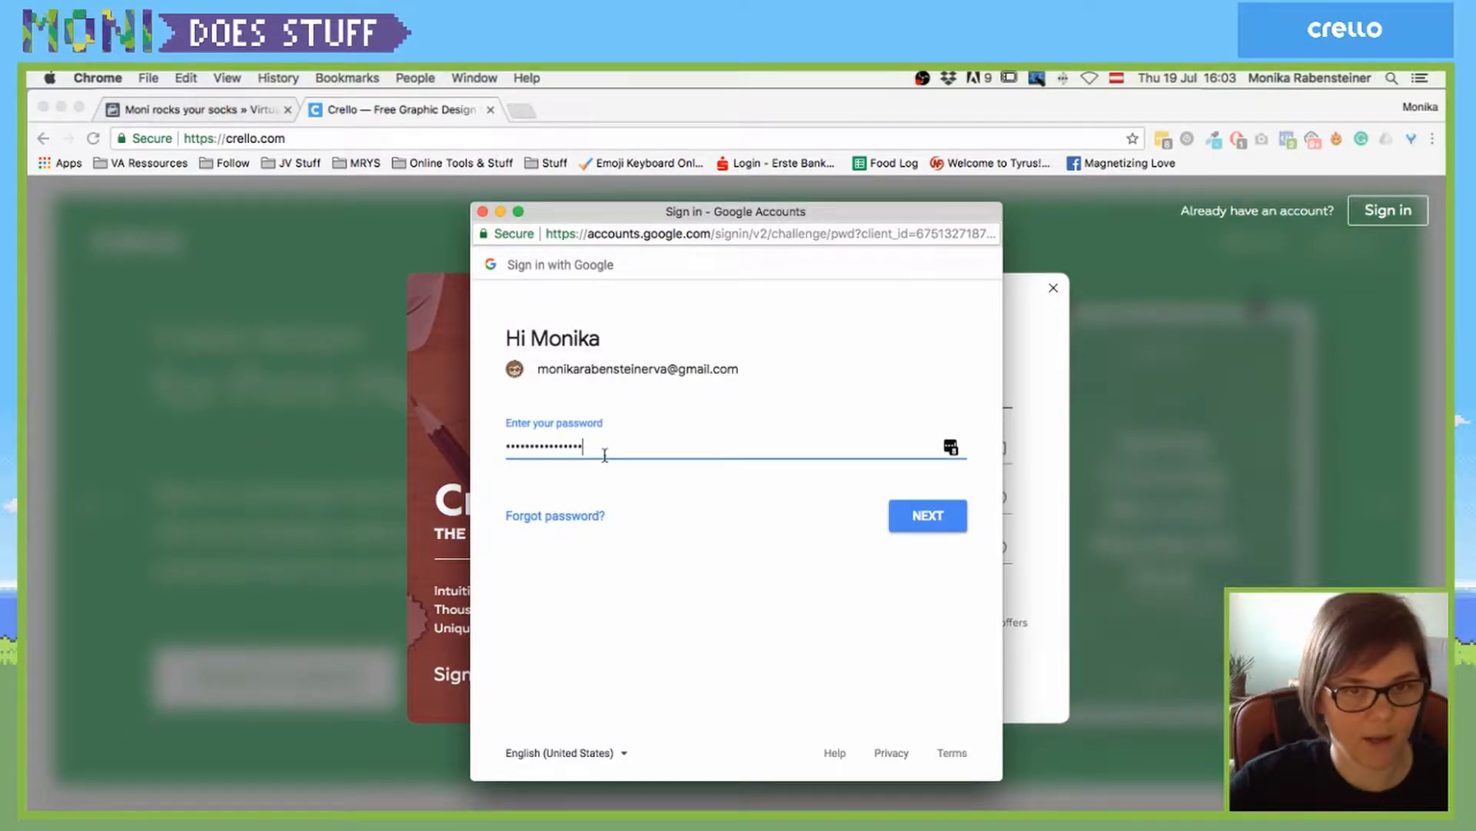
pyautogui.press('super+a')
pyautogui.write('•••••')
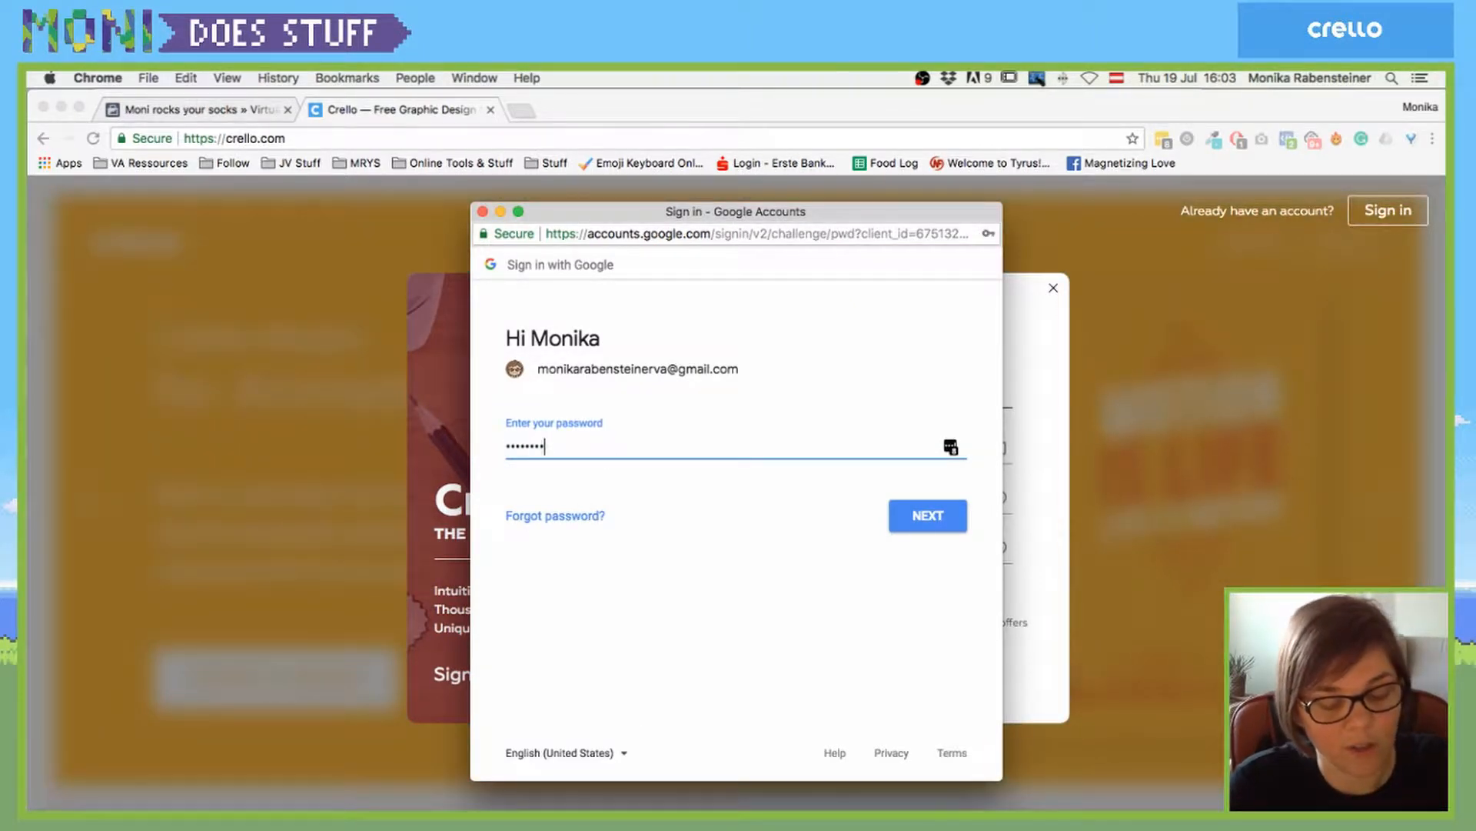
pyautogui.press('Return')
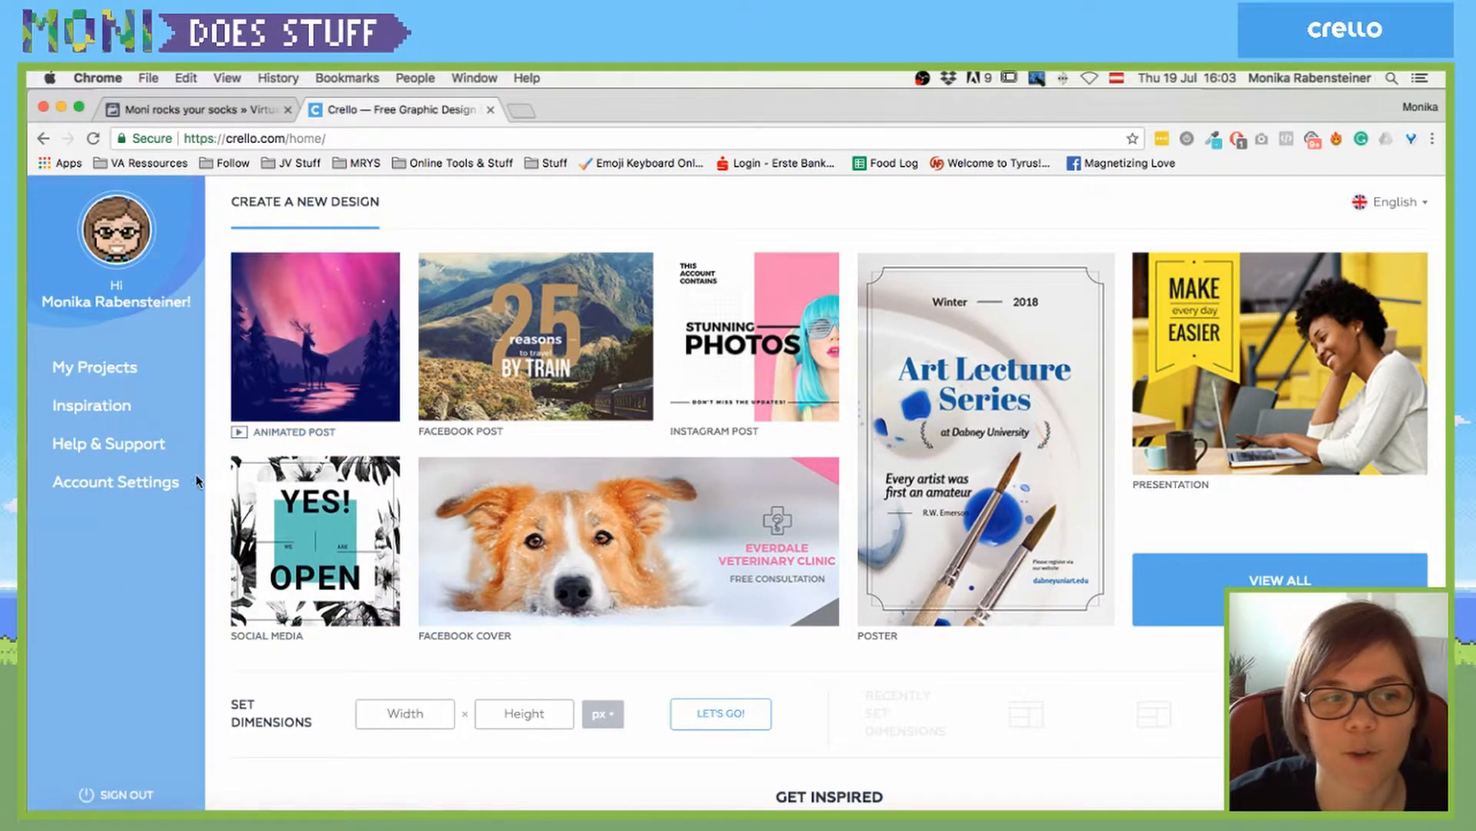
pyautogui.scroll(-1, 221, 478)
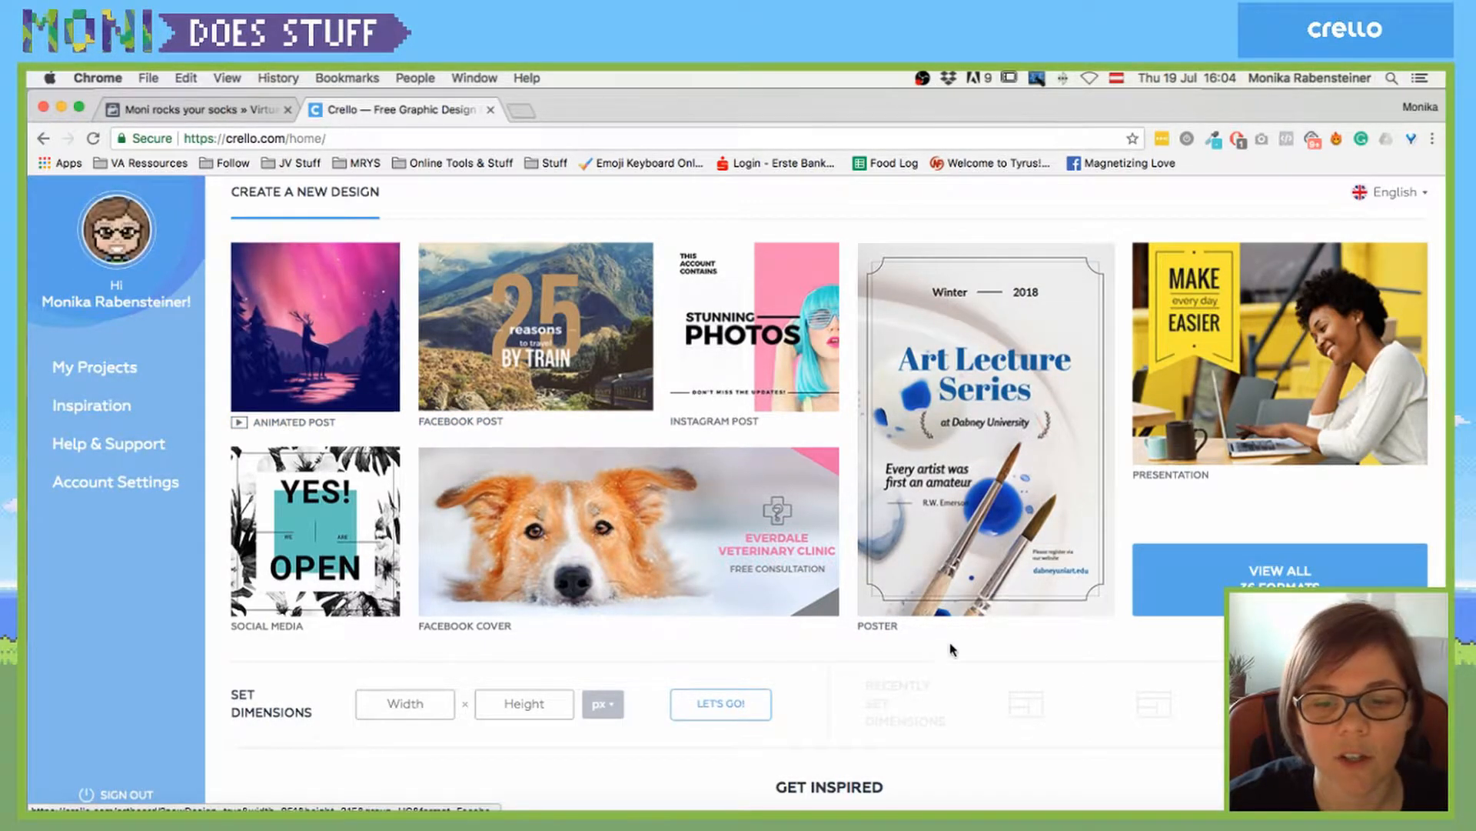
pyautogui.scroll(-3, 951, 650)
pyautogui.scroll(3, 951, 650)
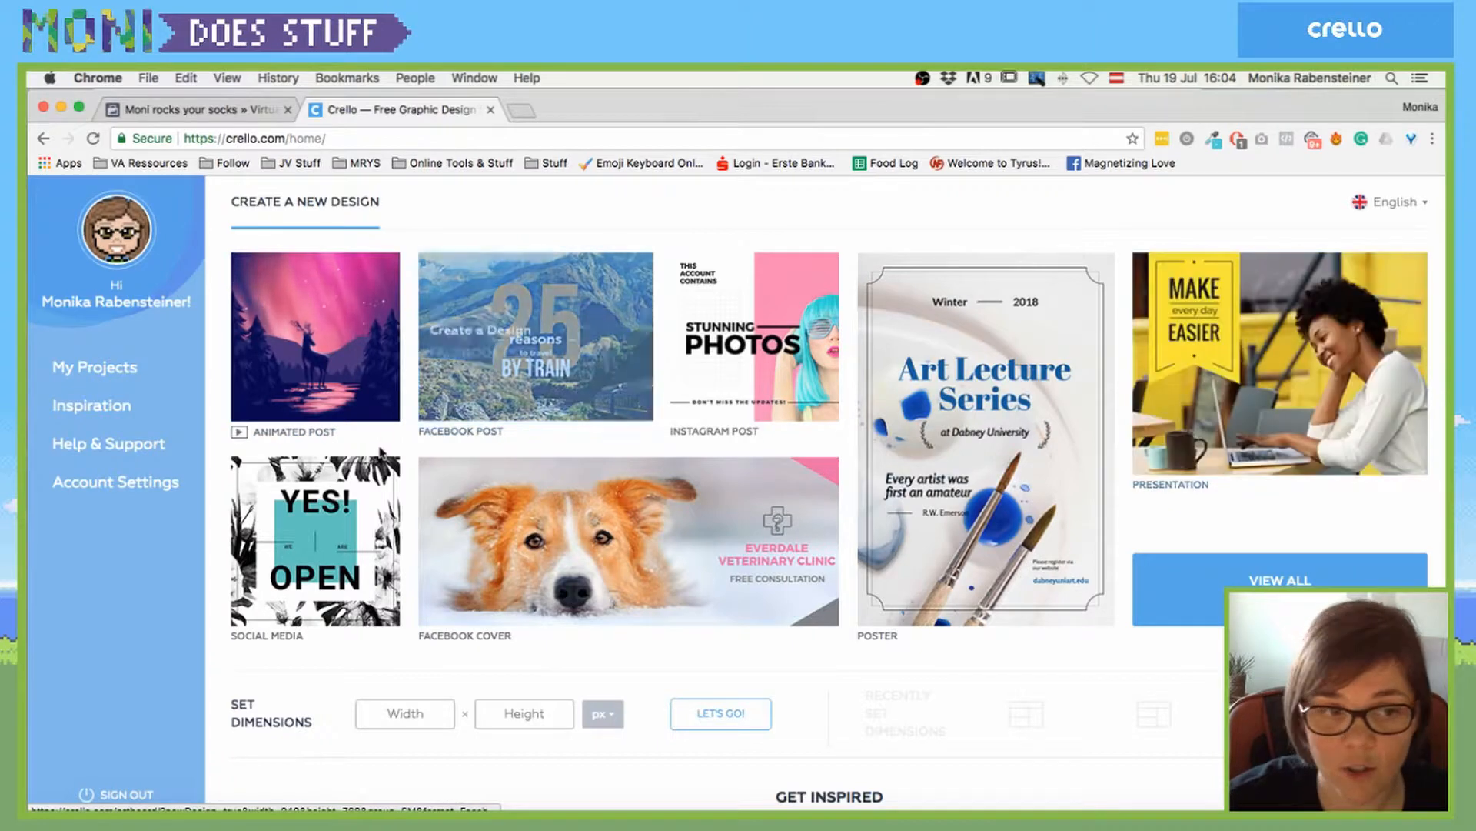
pyautogui.scroll(-1, 346, 499)
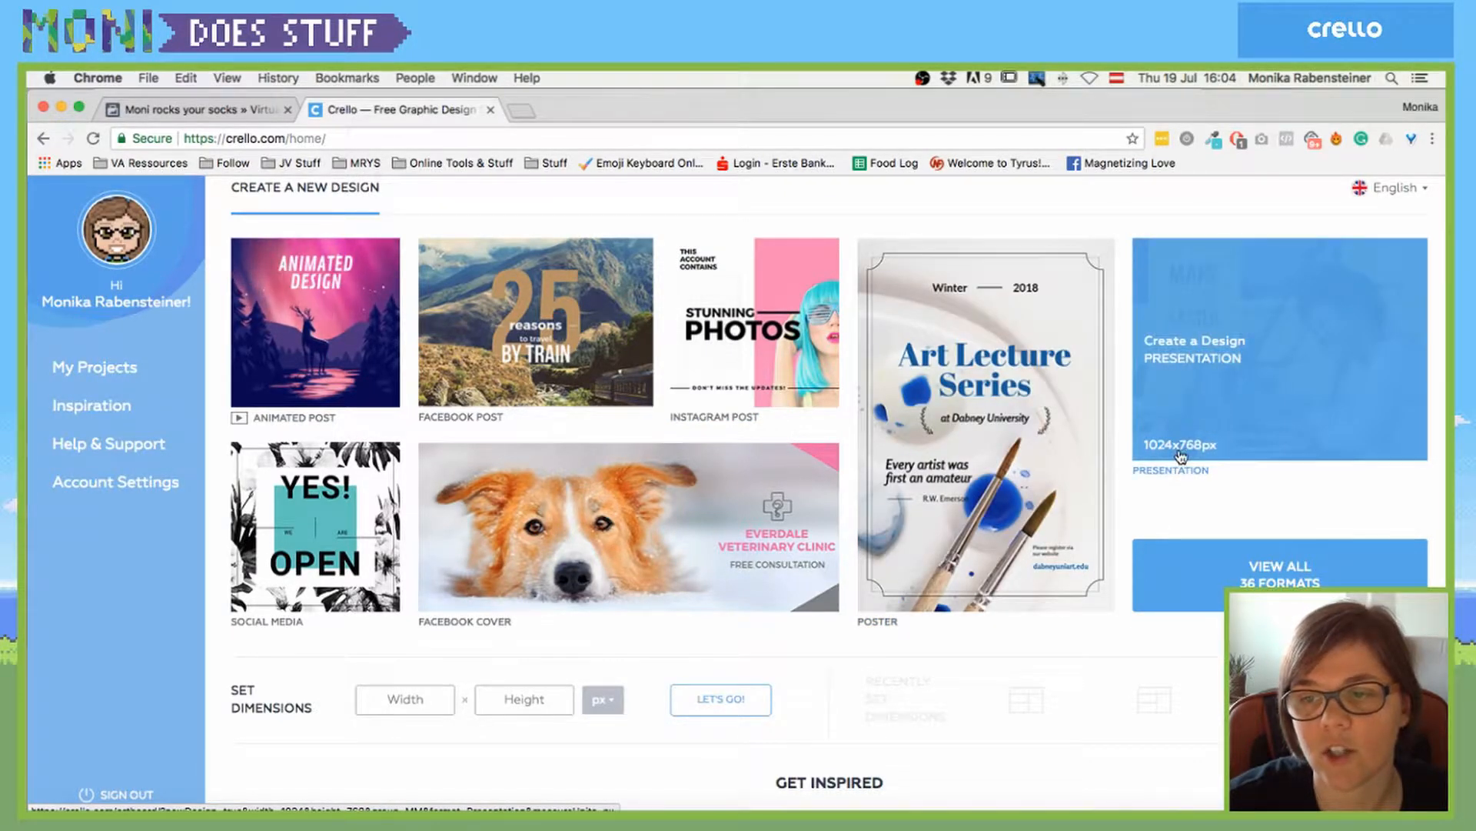
pyautogui.scroll(-1, 544, 501)
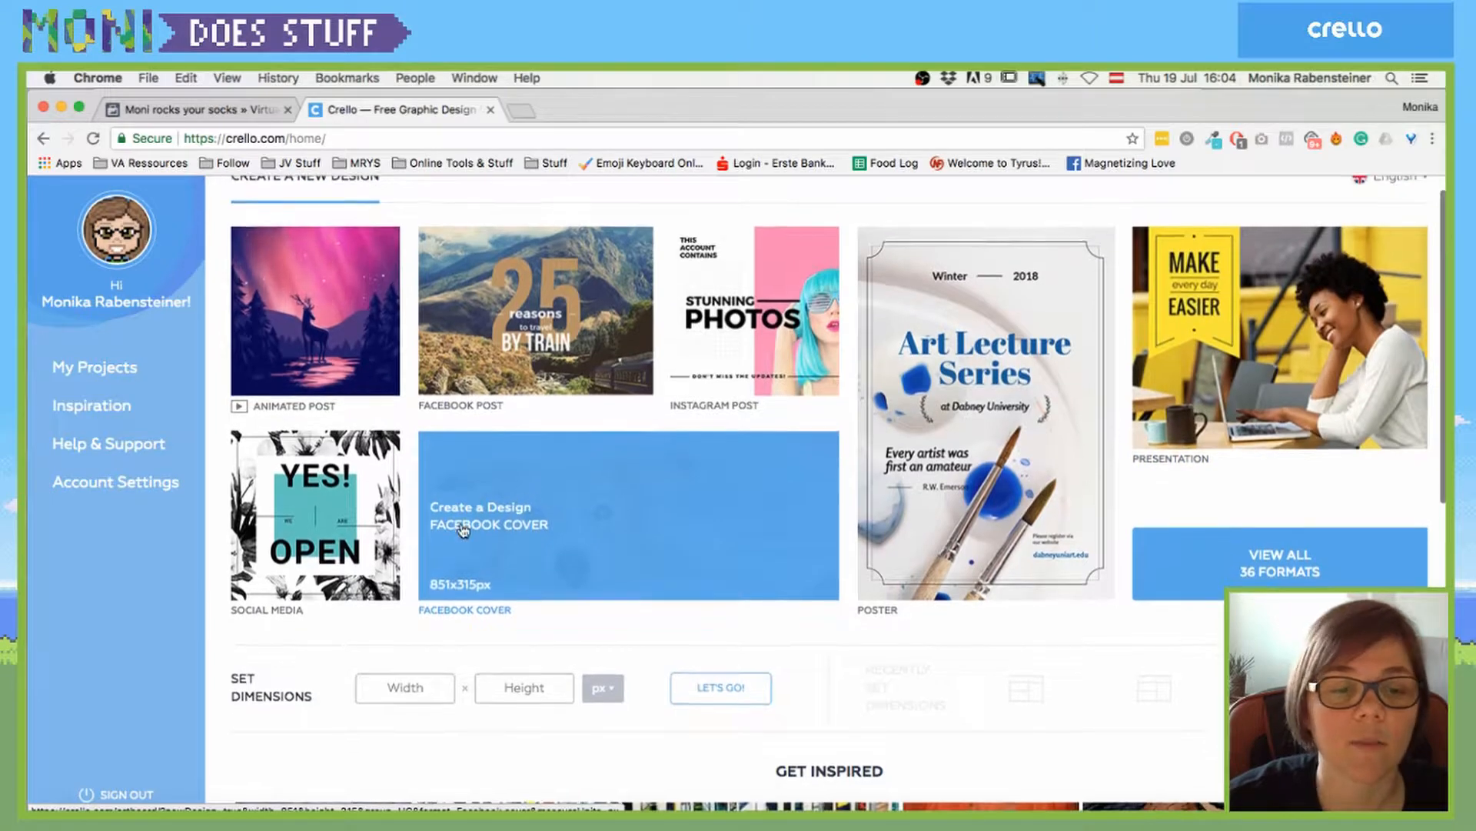
# - View all 36 formats and browse the Advertising ones, such as Instagram ad and Facebook ad
pyautogui.click(1283, 564)
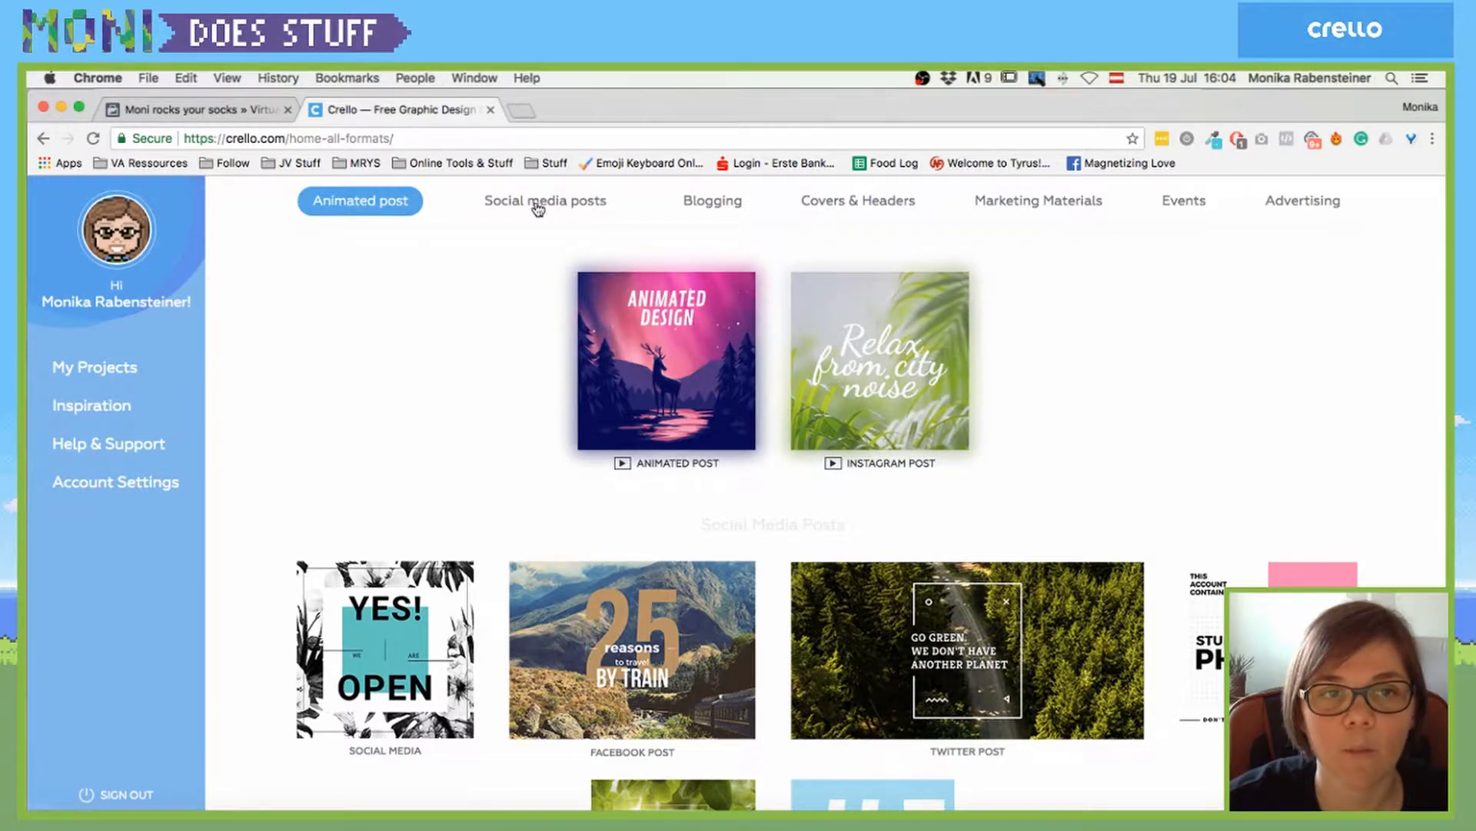
pyautogui.click(1330, 202)
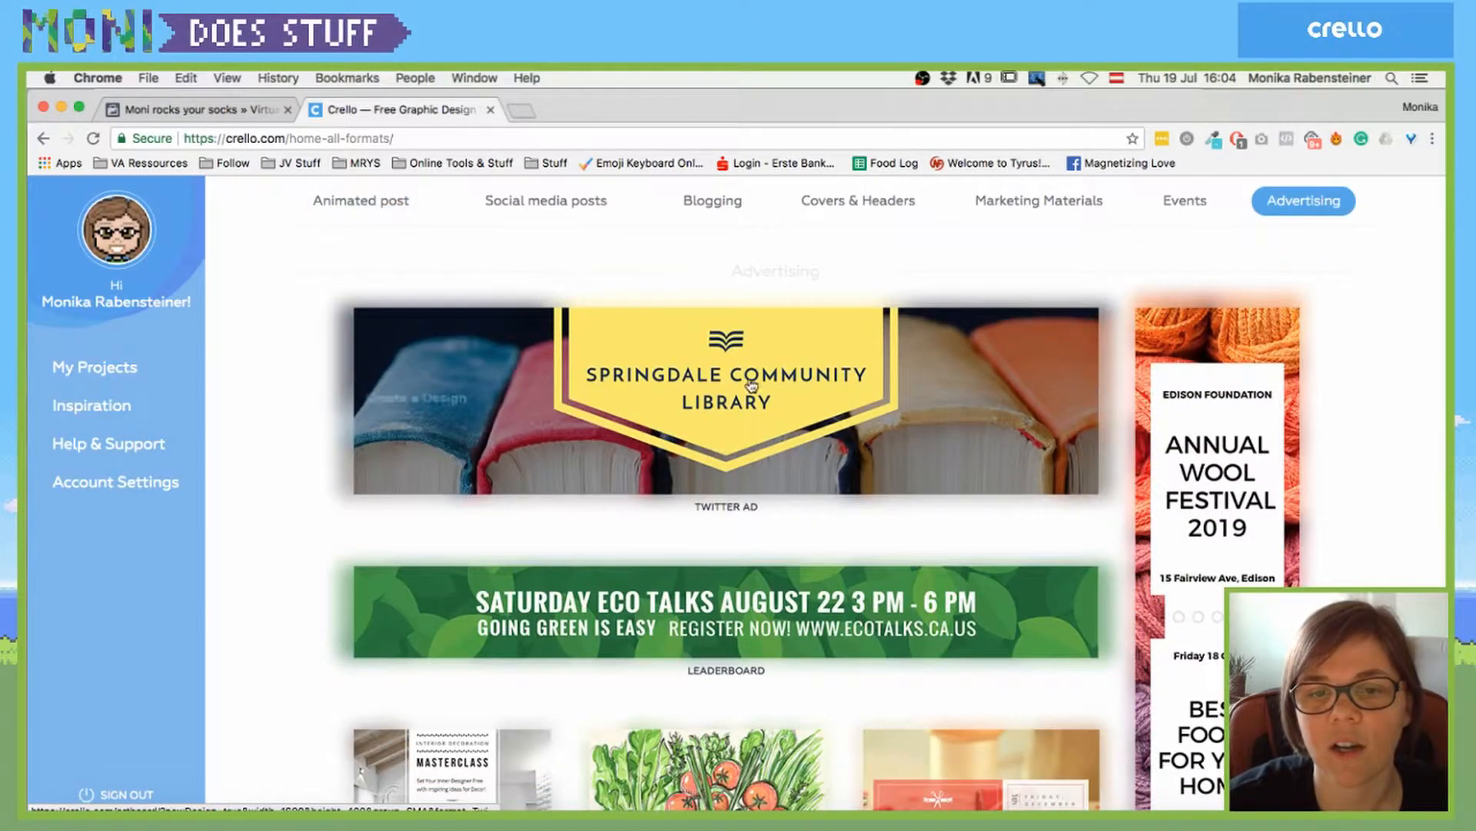
pyautogui.moveTo(643, 402)
pyautogui.scroll(-5, 643, 402)
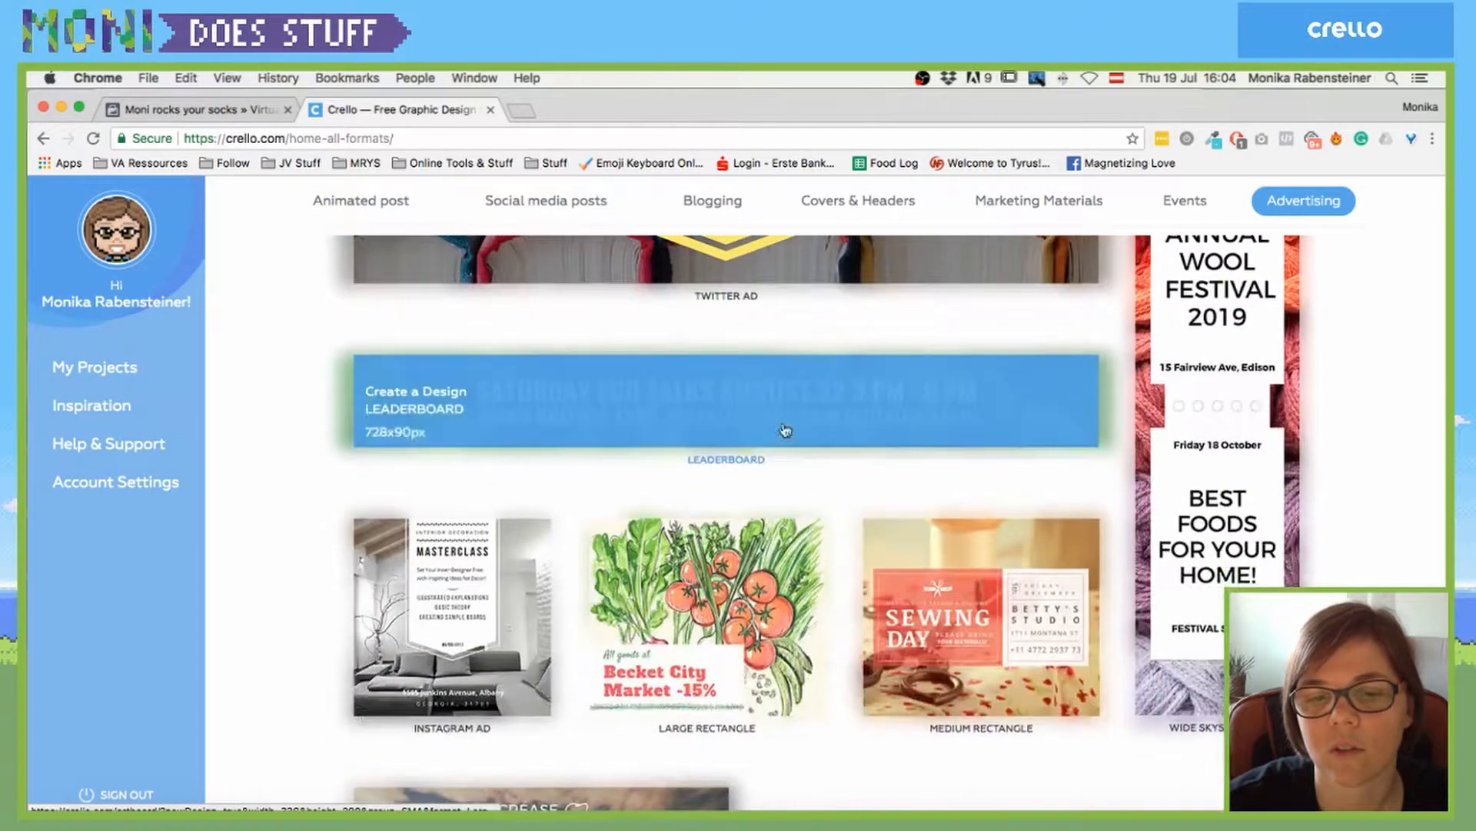
pyautogui.scroll(-5, 1023, 615)
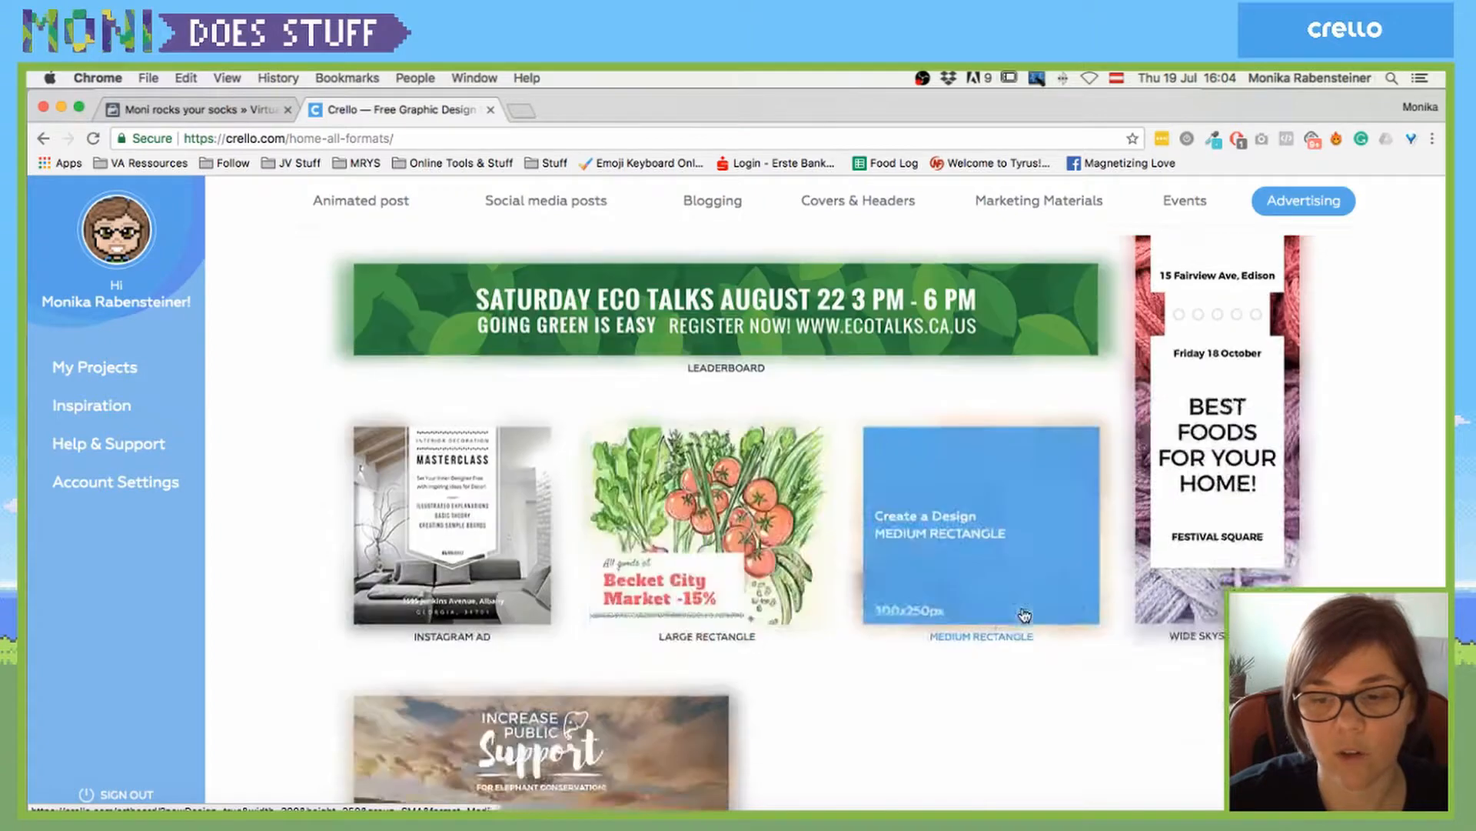
pyautogui.scroll(-3, 478, 465)
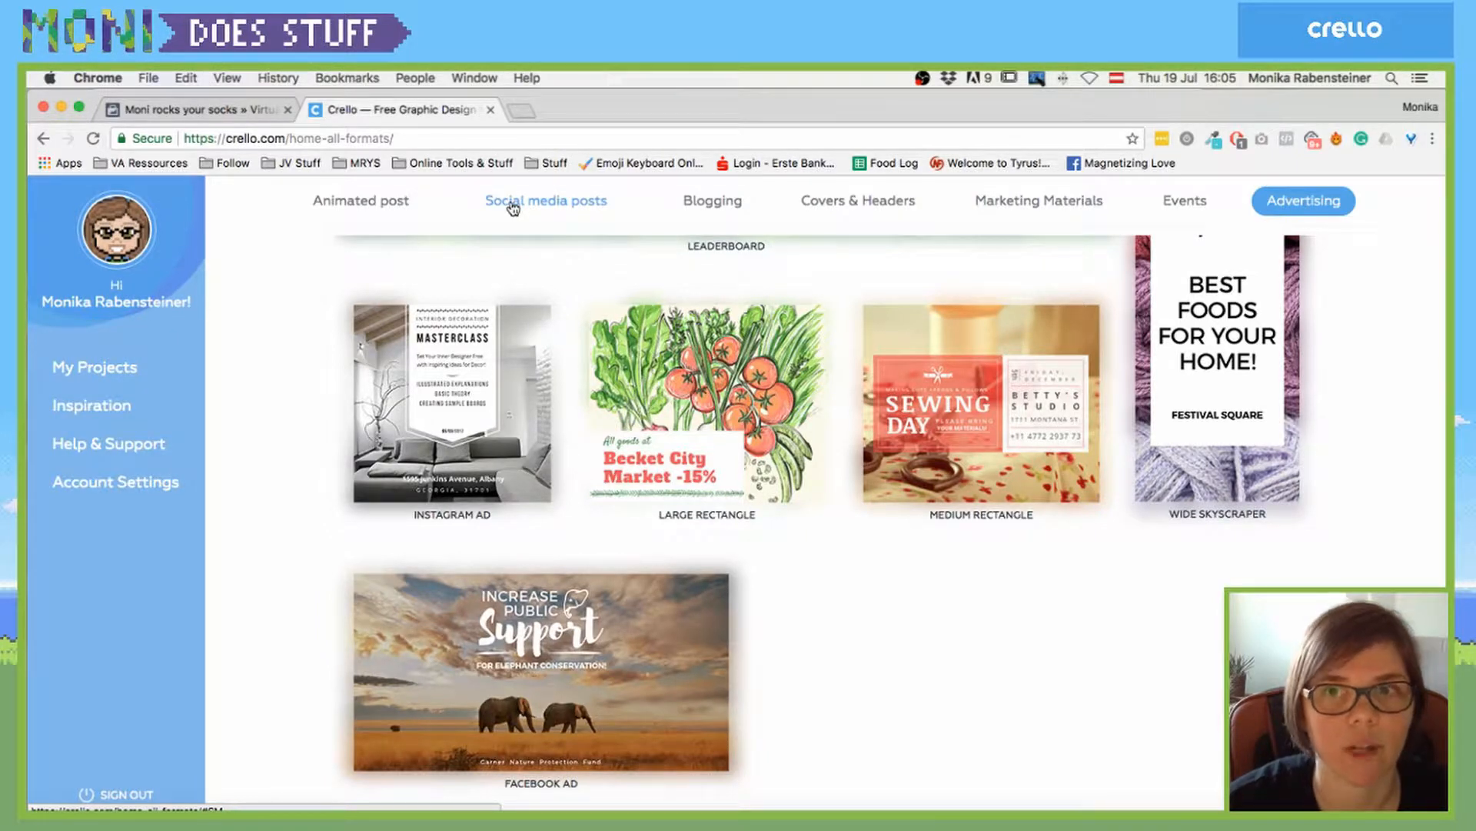
# - Browse Covers & Headers formats and scroll into Blogging's Tumblr and Pinterest graphics
pyautogui.click(833, 208)
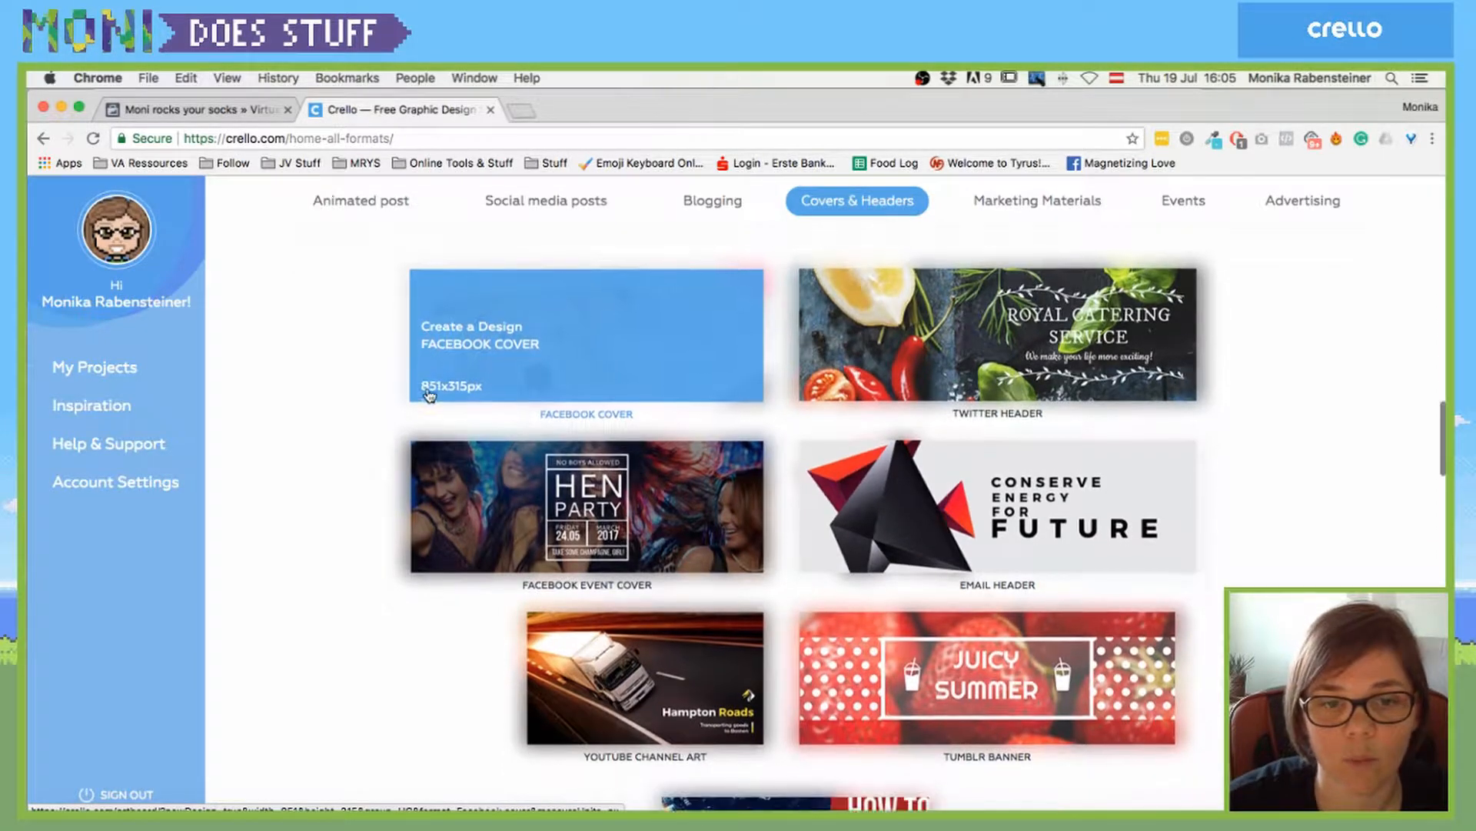
pyautogui.scroll(-3, 431, 430)
pyautogui.scroll(2, 429, 396)
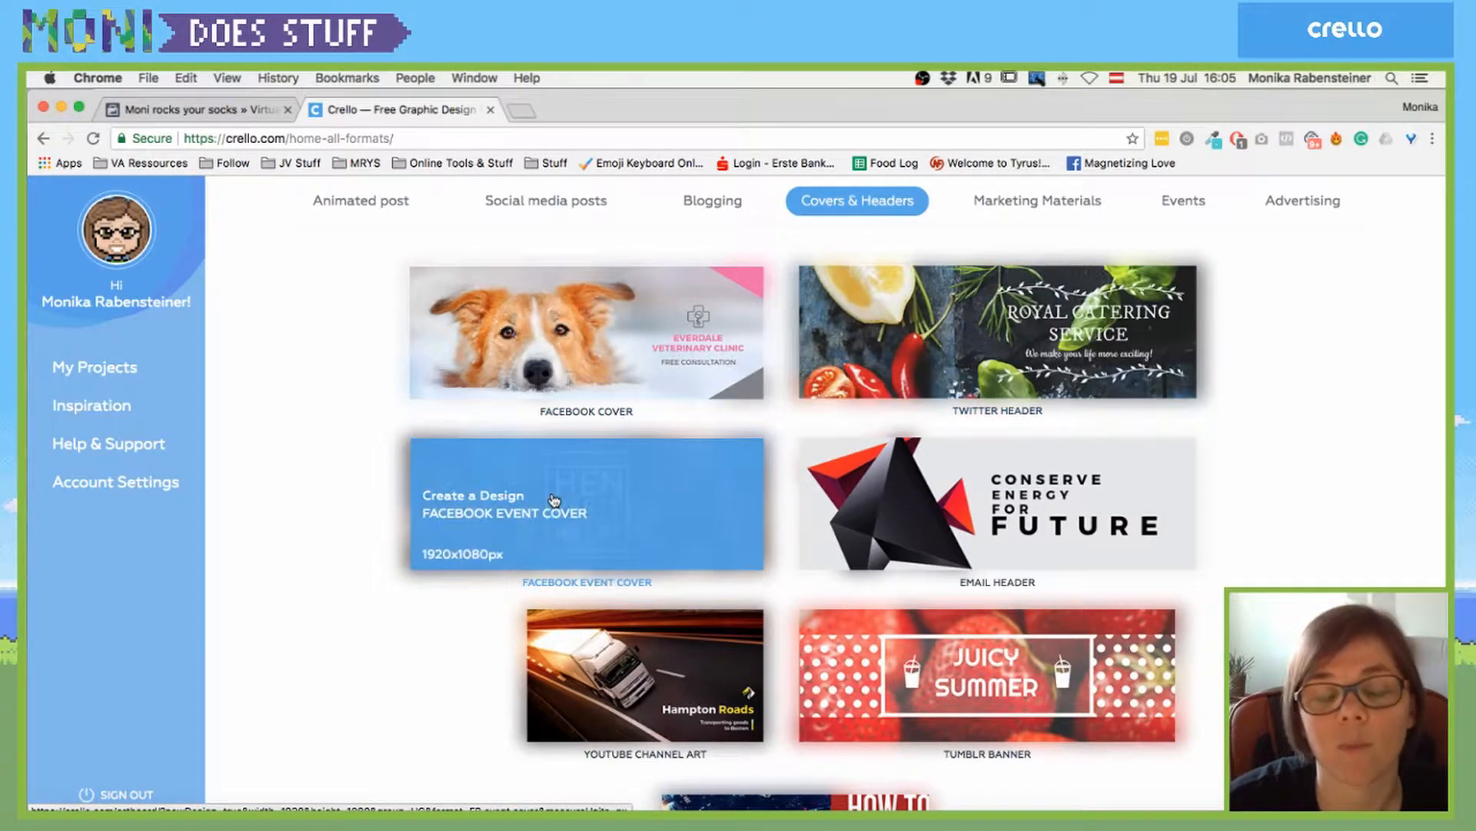
pyautogui.scroll(-1, 552, 498)
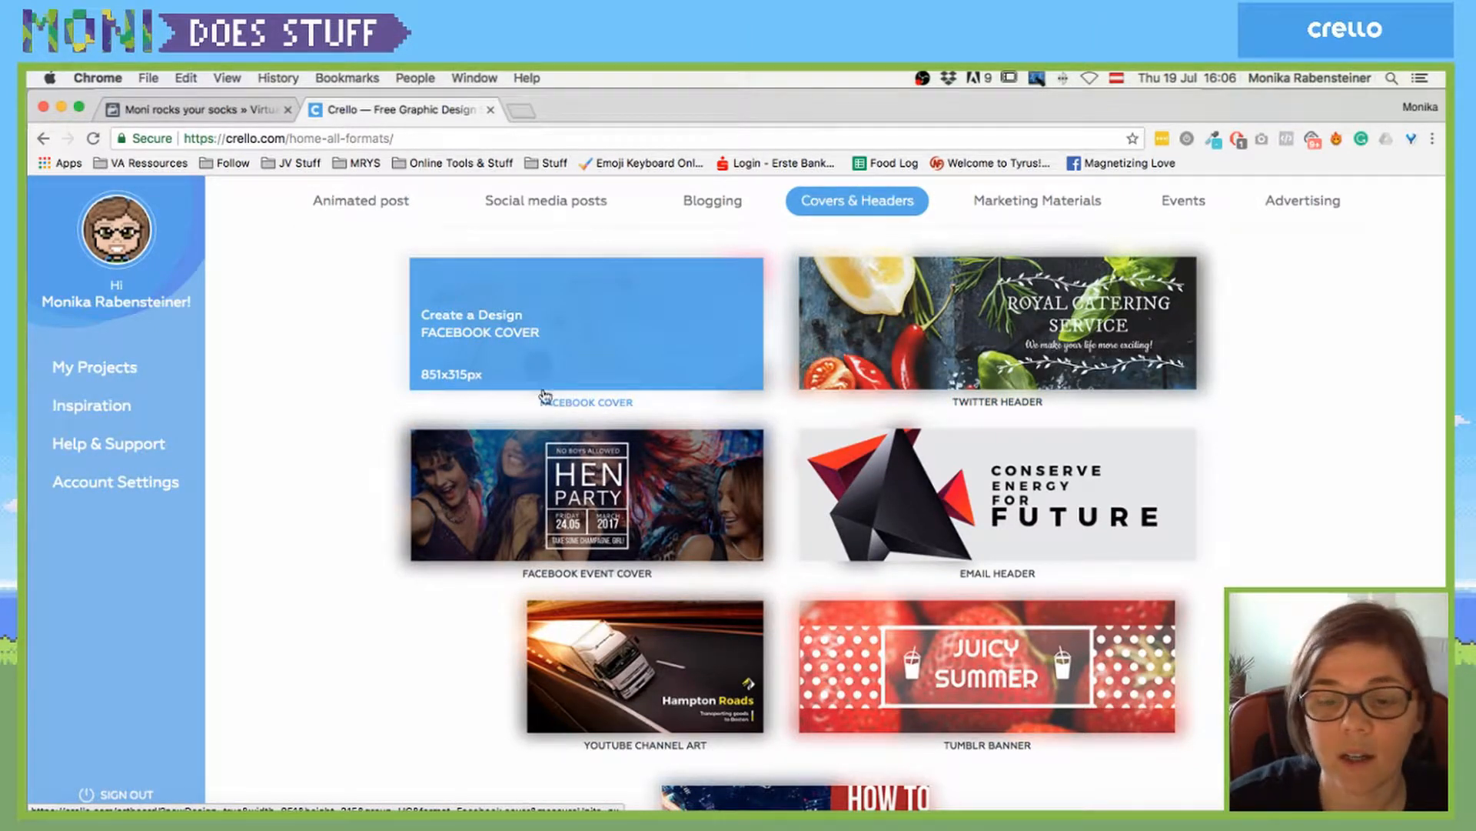
pyautogui.scroll(-2, 873, 390)
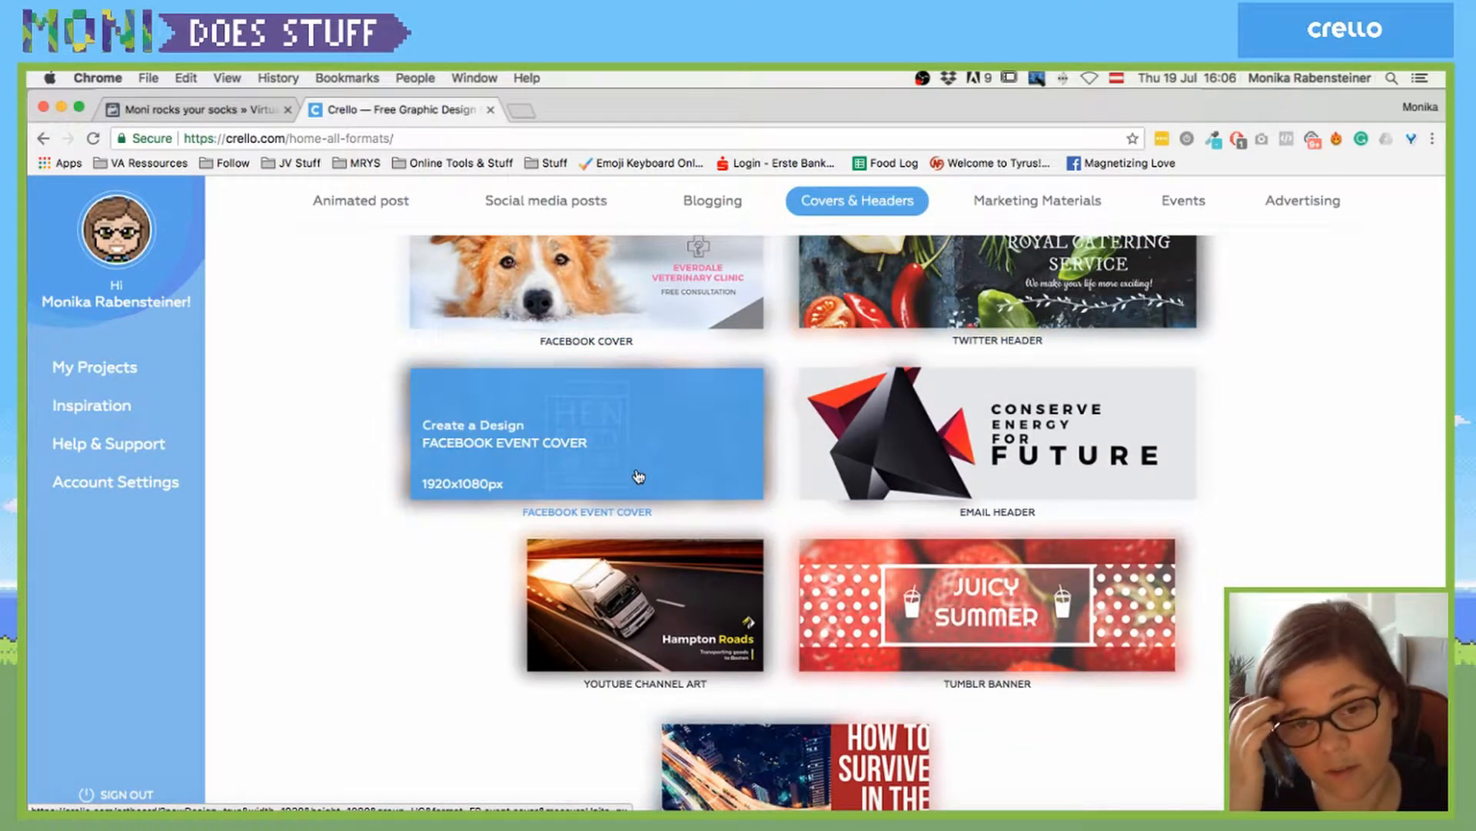
pyautogui.scroll(-10, 636, 472)
pyautogui.scroll(2, 642, 346)
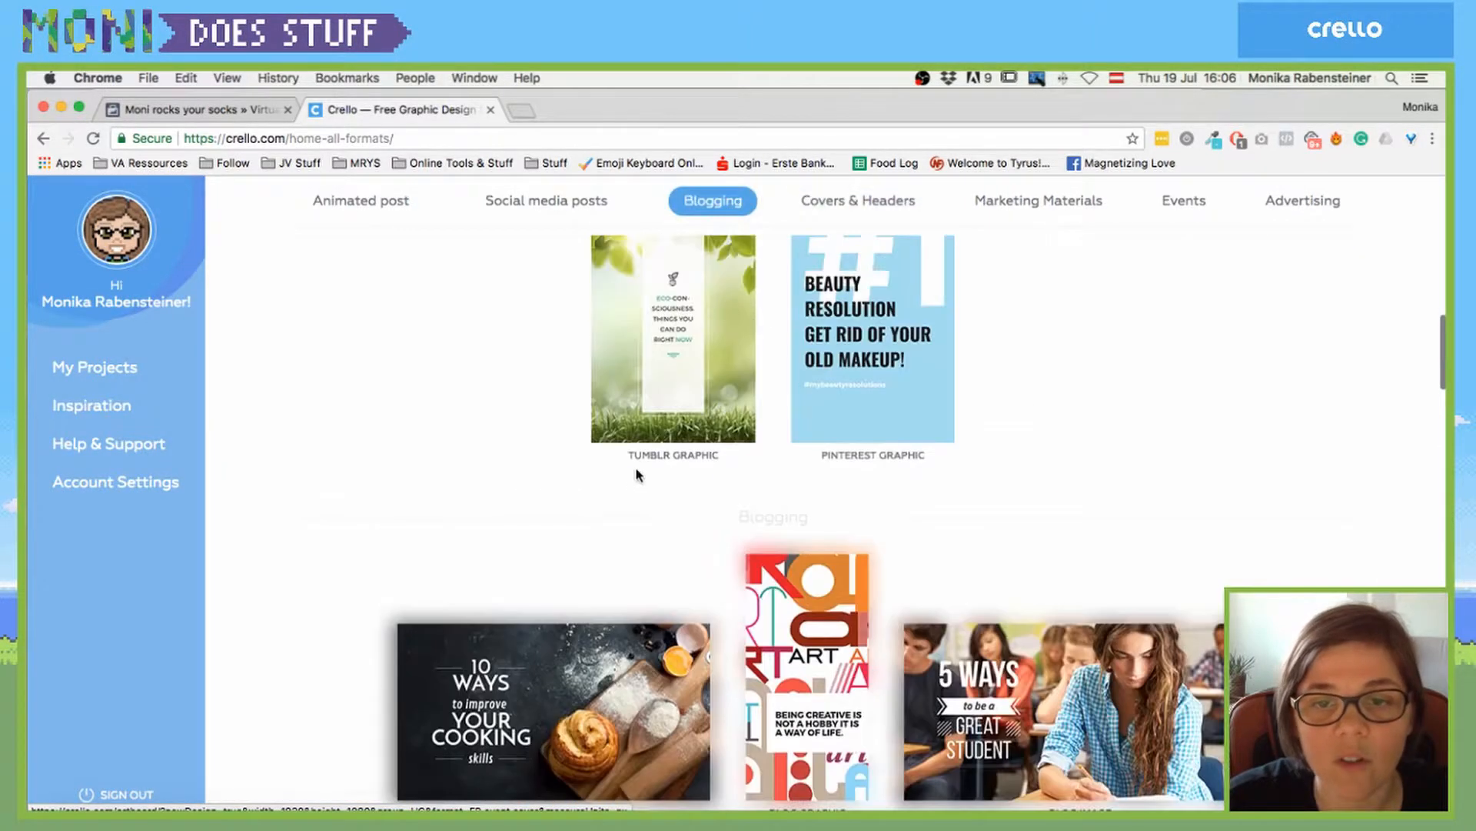
# - Jump to the Social media posts section and scroll through its templates
pyautogui.click(526, 202)
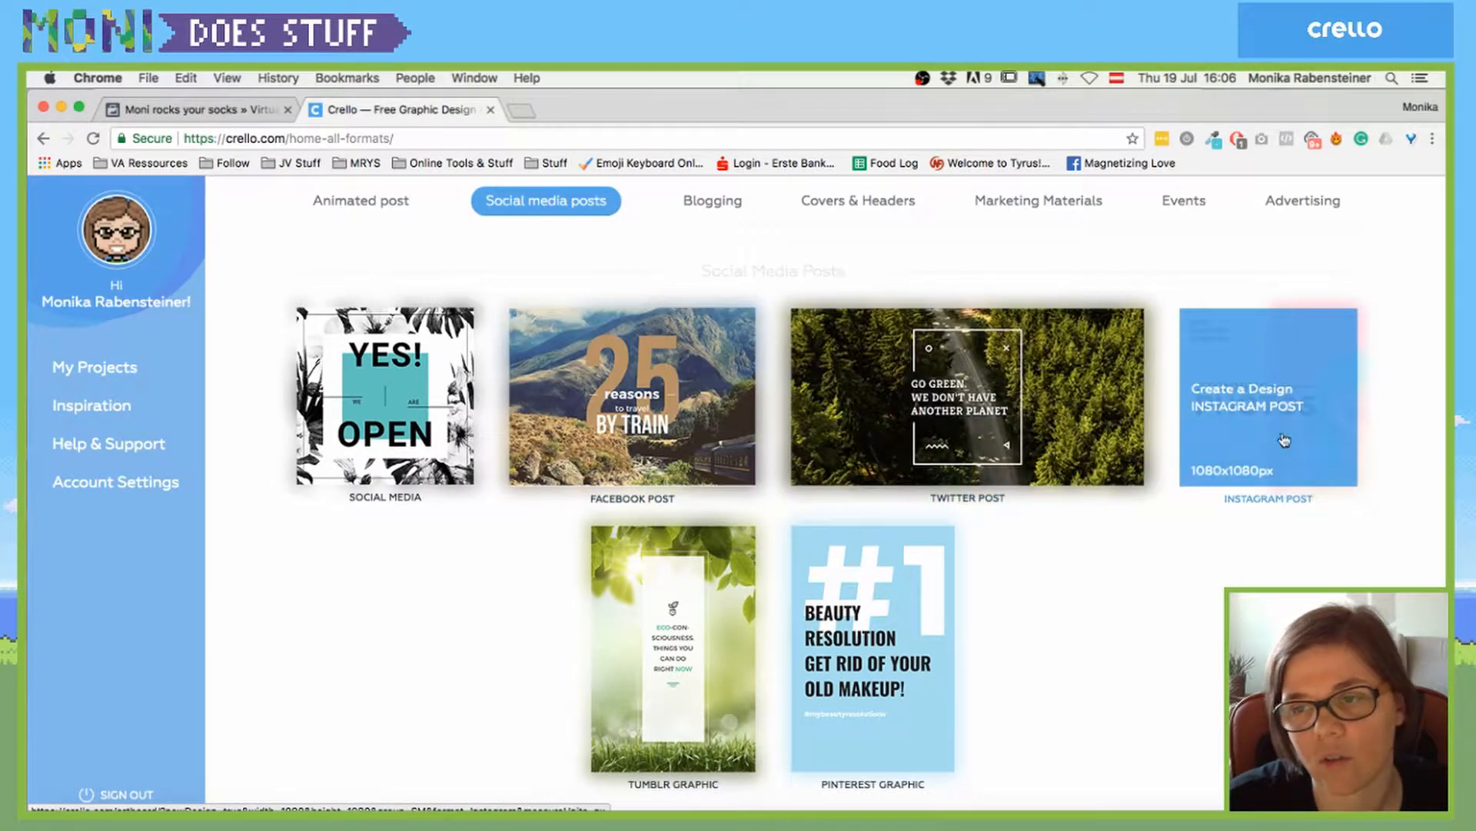
pyautogui.scroll(-1, 1083, 620)
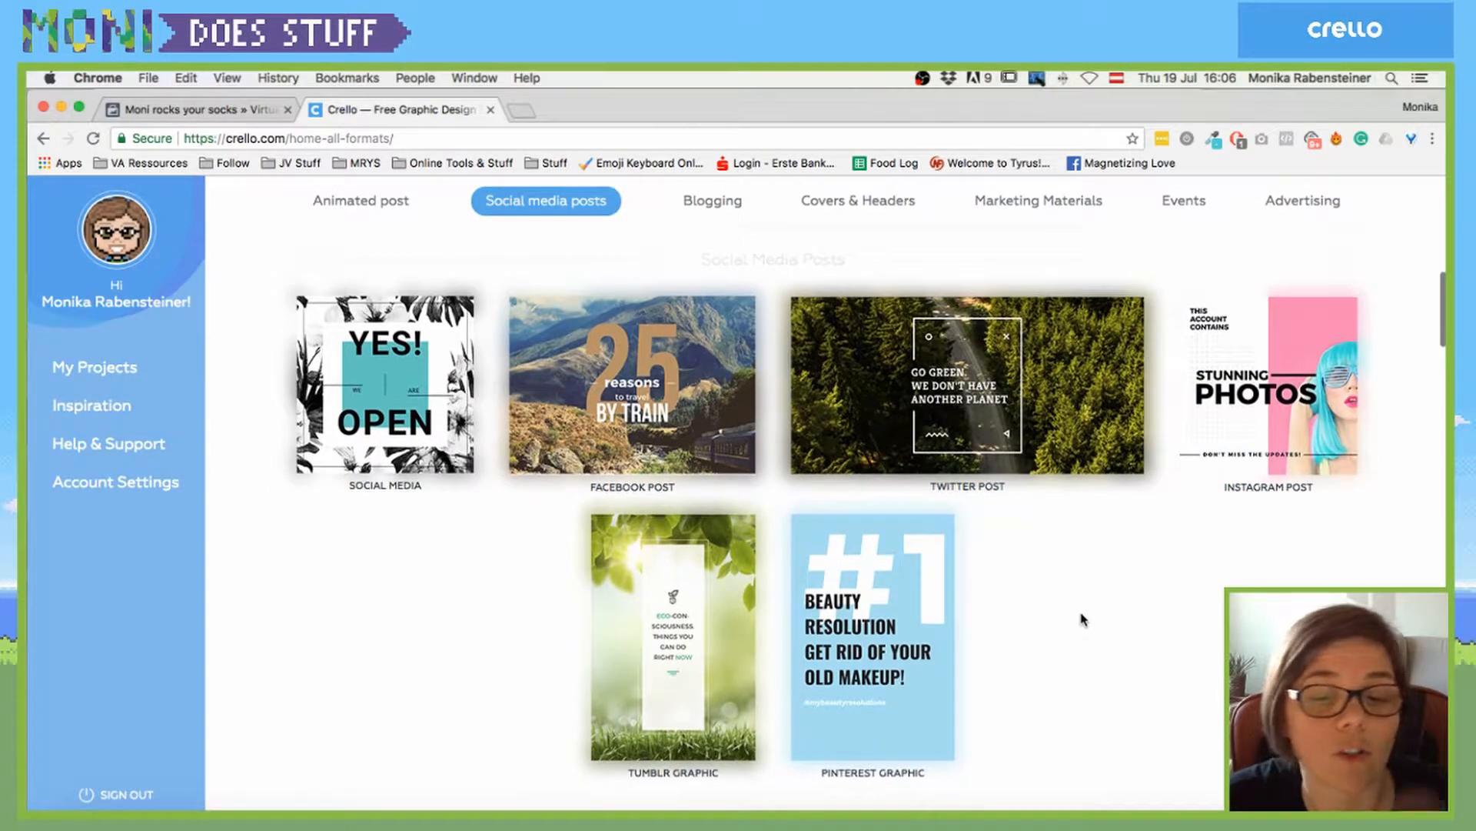
pyautogui.scroll(4, 956, 593)
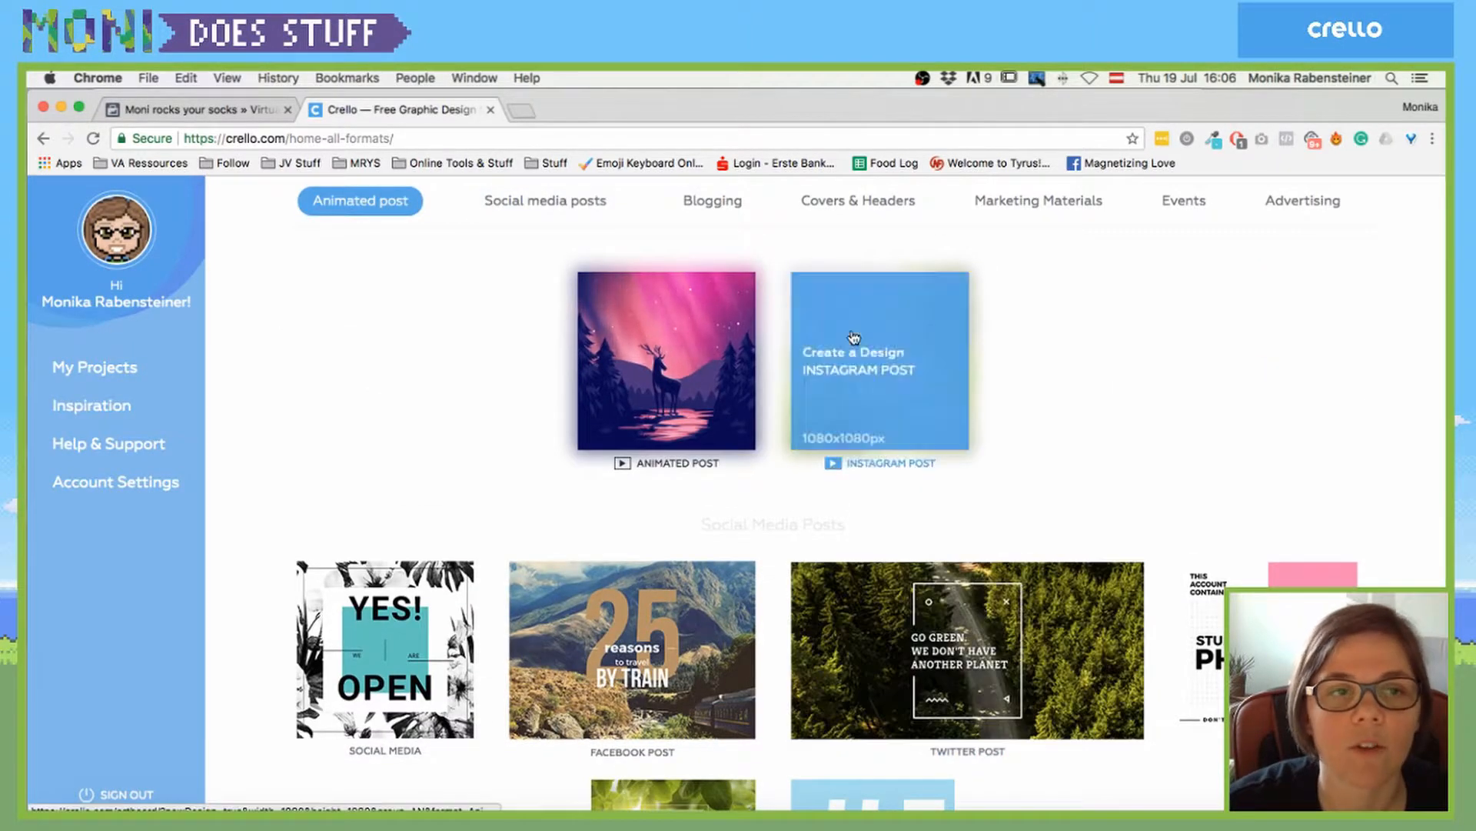
pyautogui.scroll(-10, 853, 337)
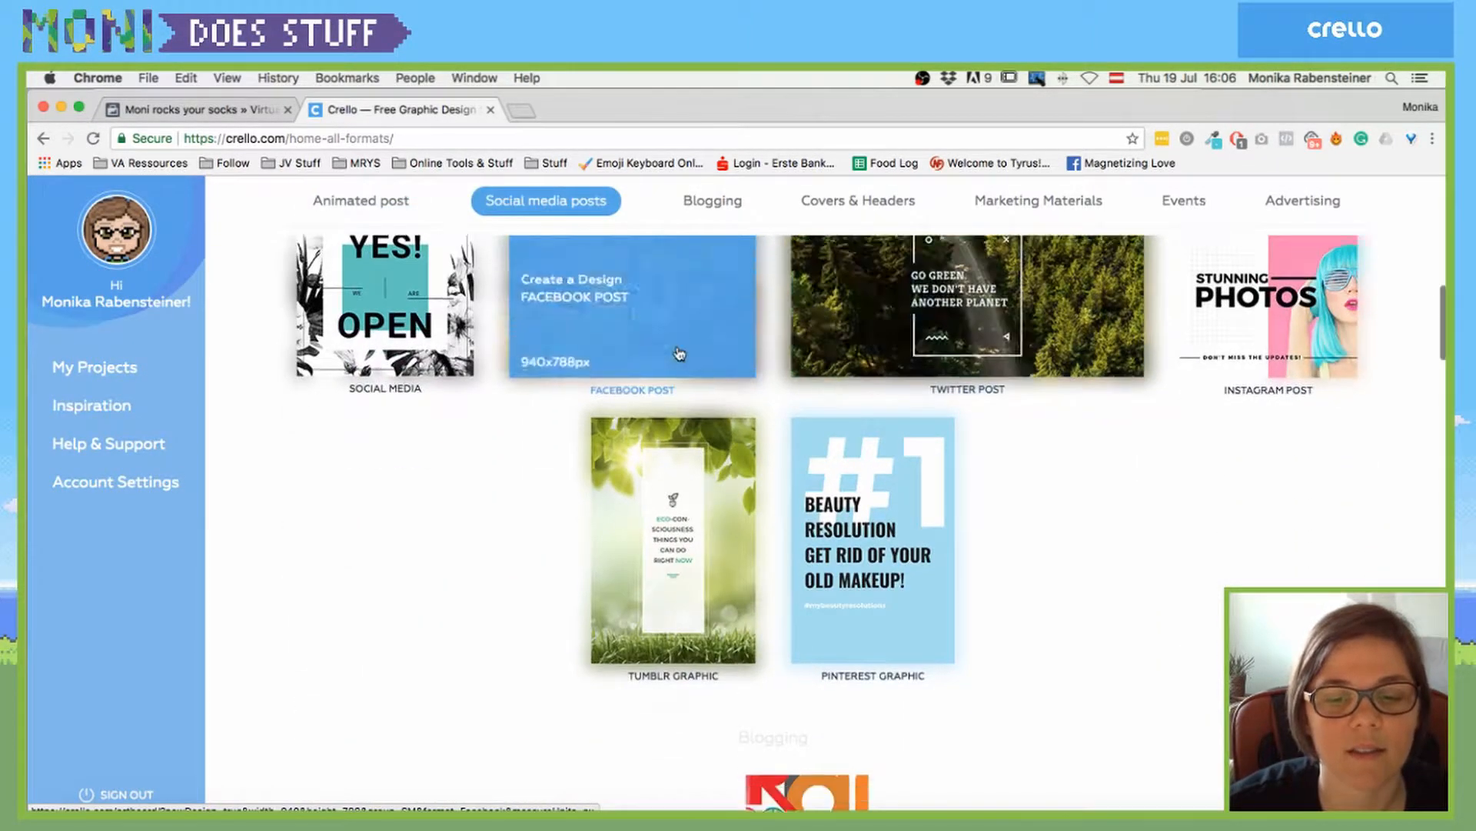
pyautogui.scroll(10, 677, 349)
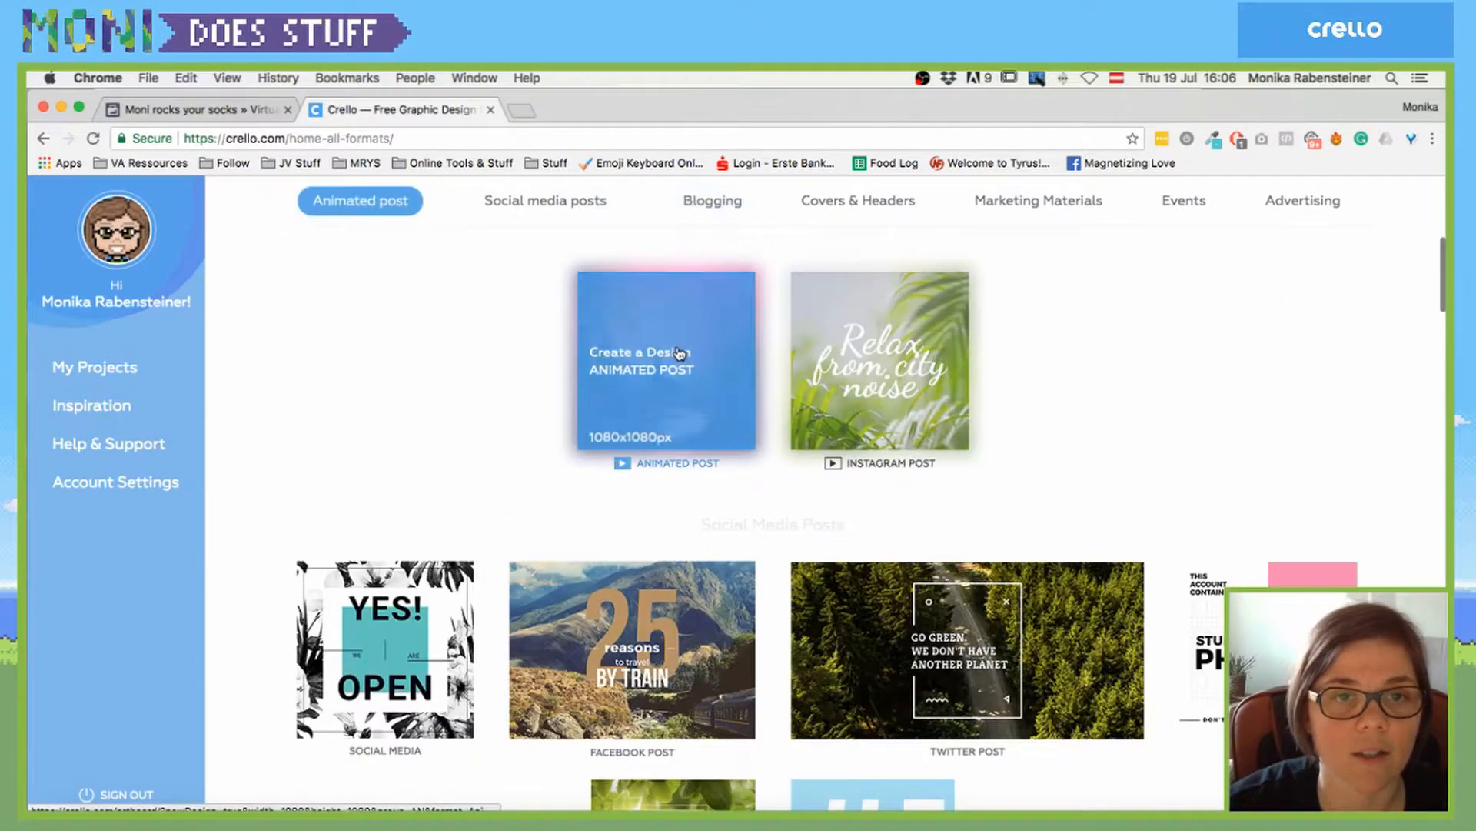
# - Hop through Blogging, Covers & Headers and Animated post sections, then open account settings
pyautogui.click(501, 199)
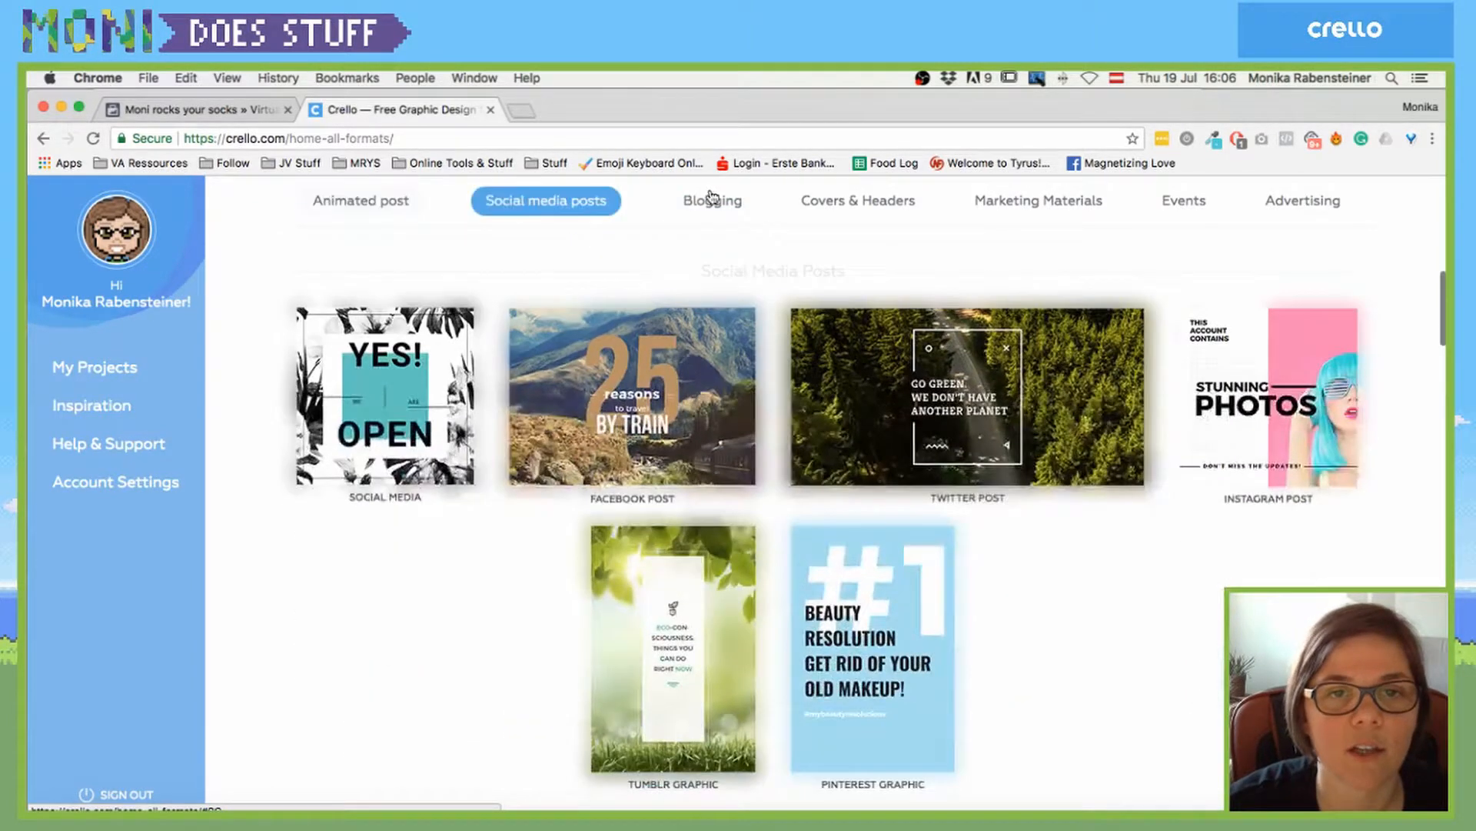
pyautogui.click(713, 201)
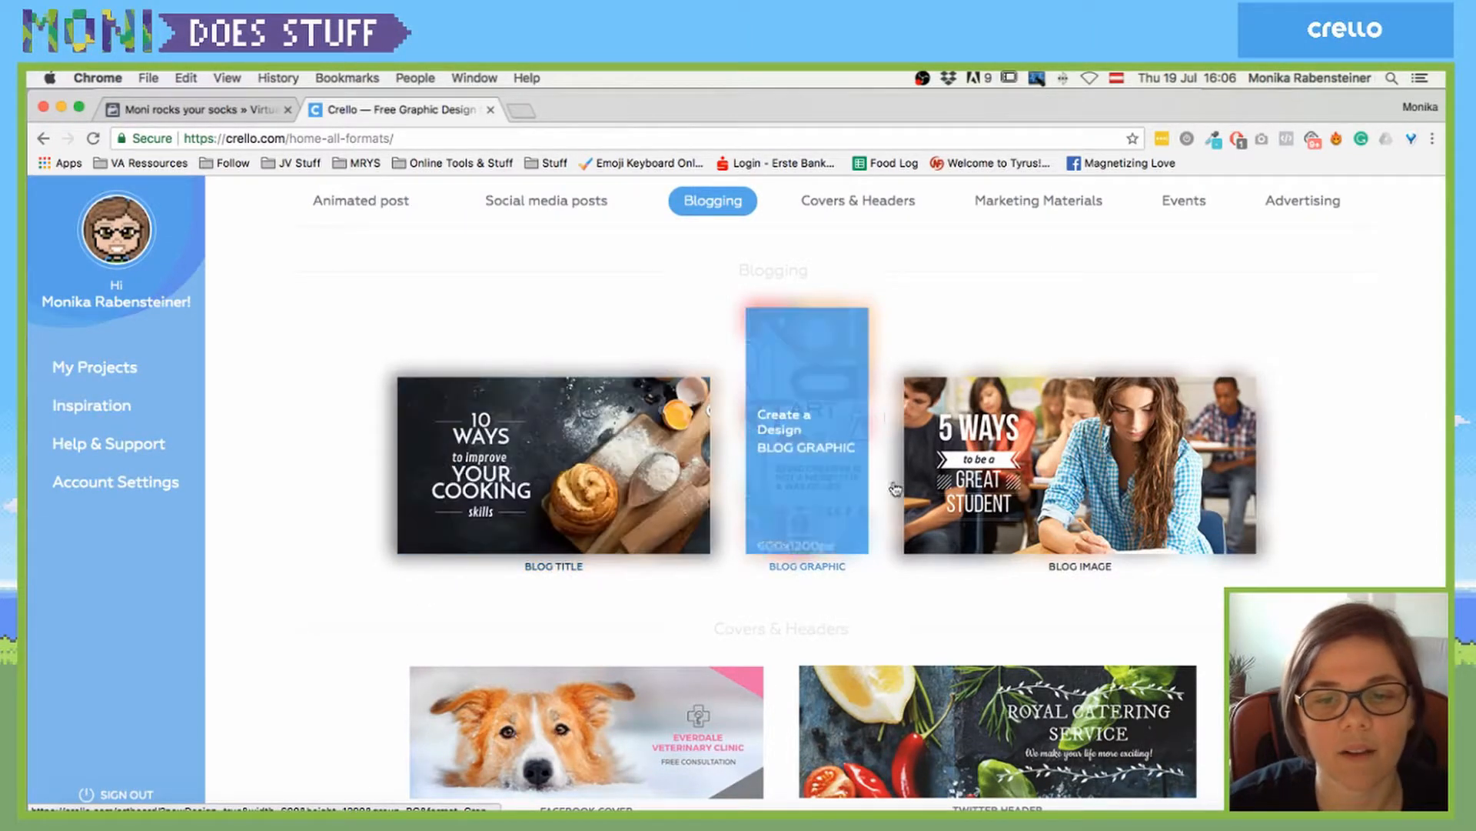
pyautogui.click(848, 201)
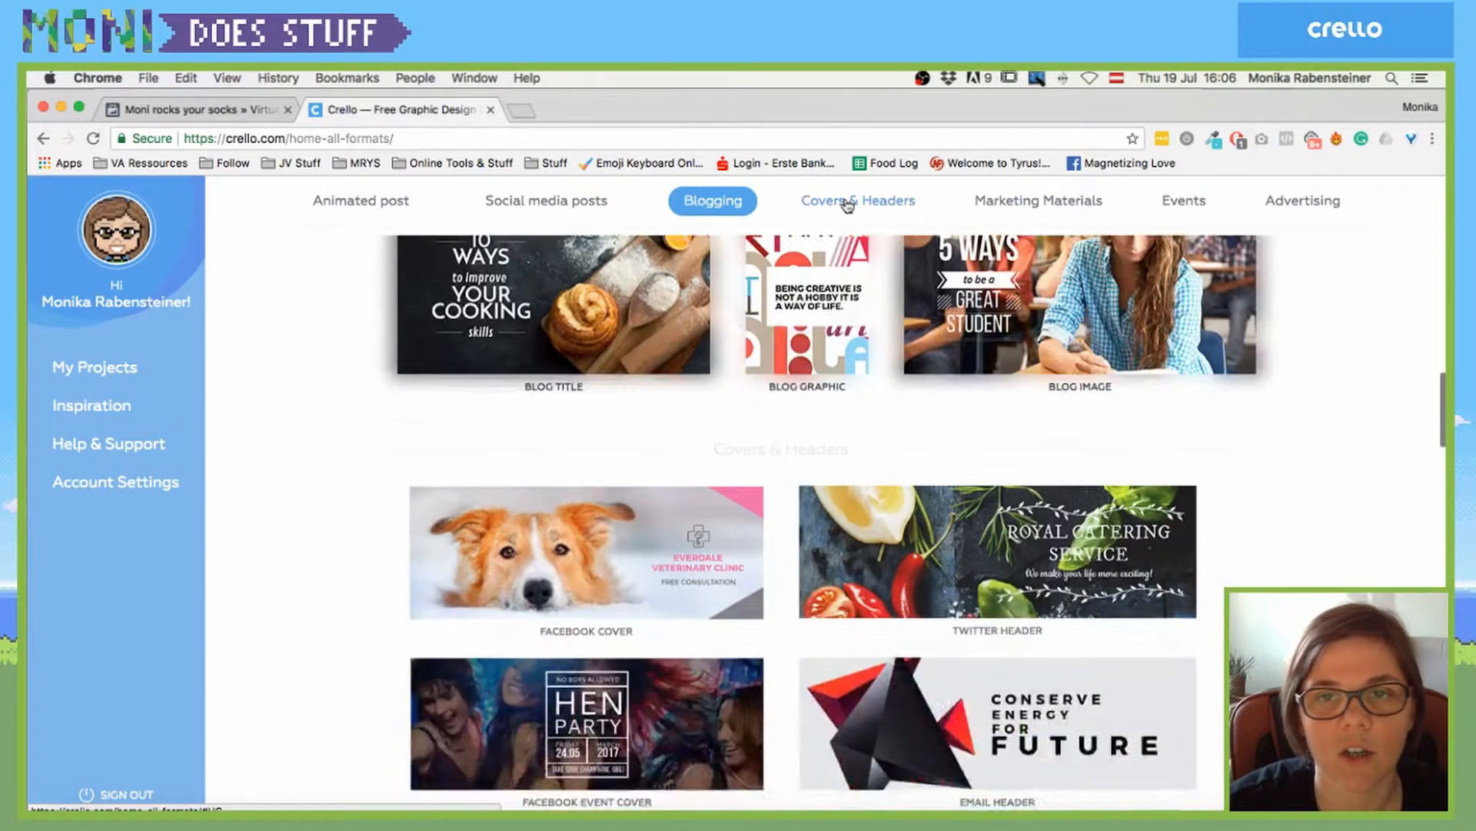
pyautogui.click(367, 203)
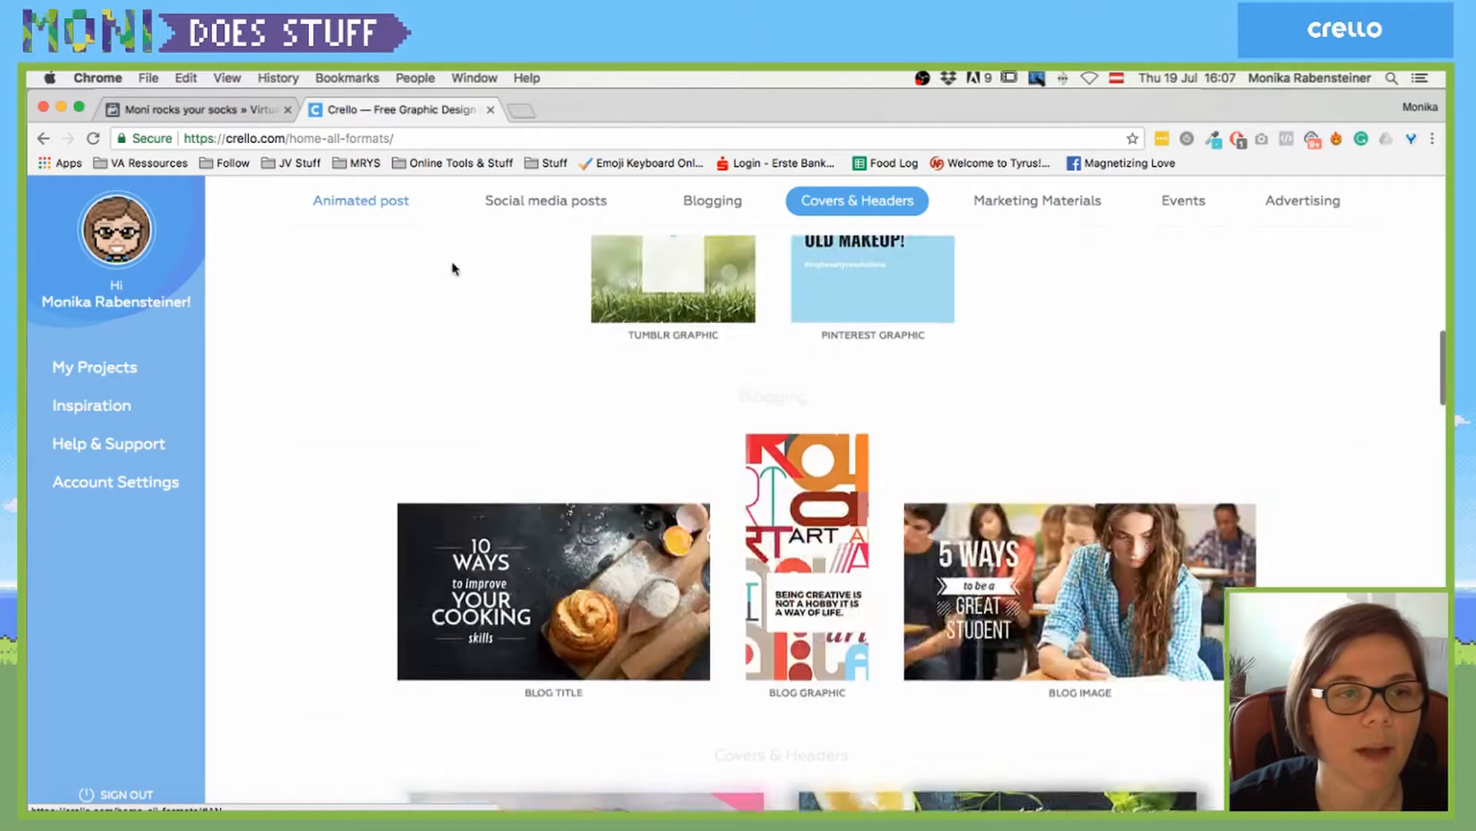
pyautogui.click(107, 249)
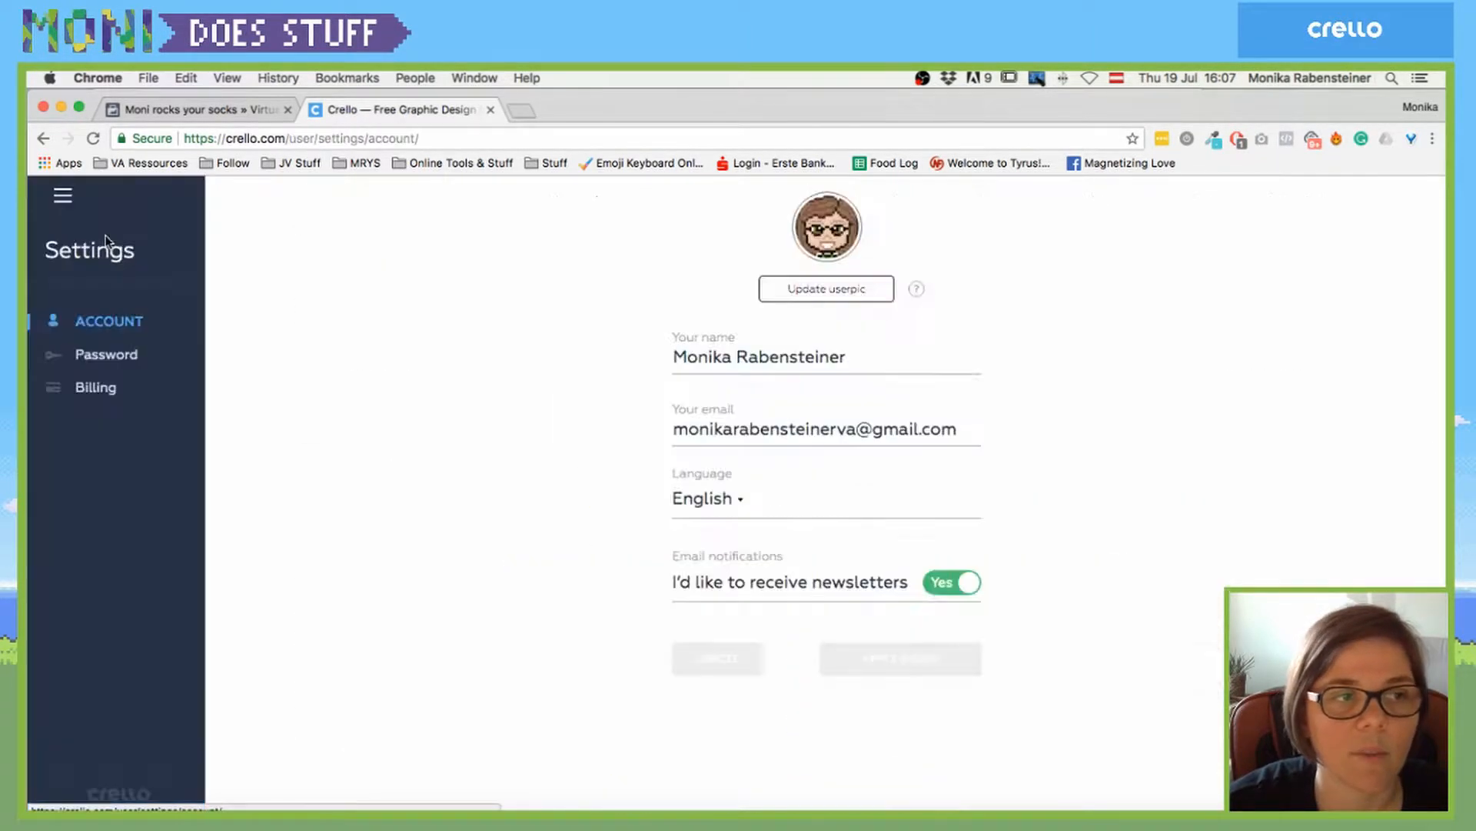
# - Check the still-empty My Projects list, then return to the Crello home page
pyautogui.click(115, 784)
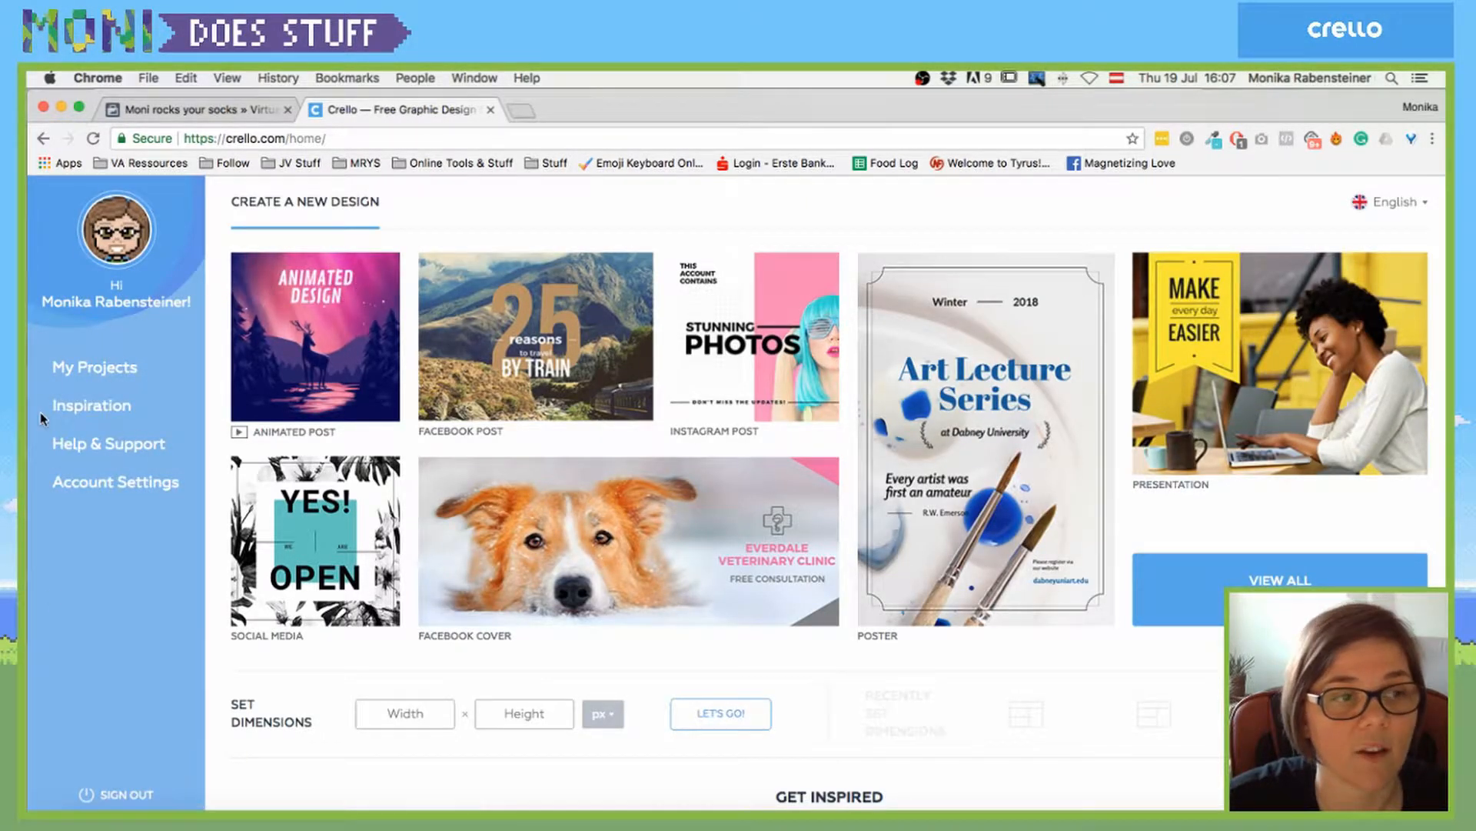
pyautogui.click(88, 369)
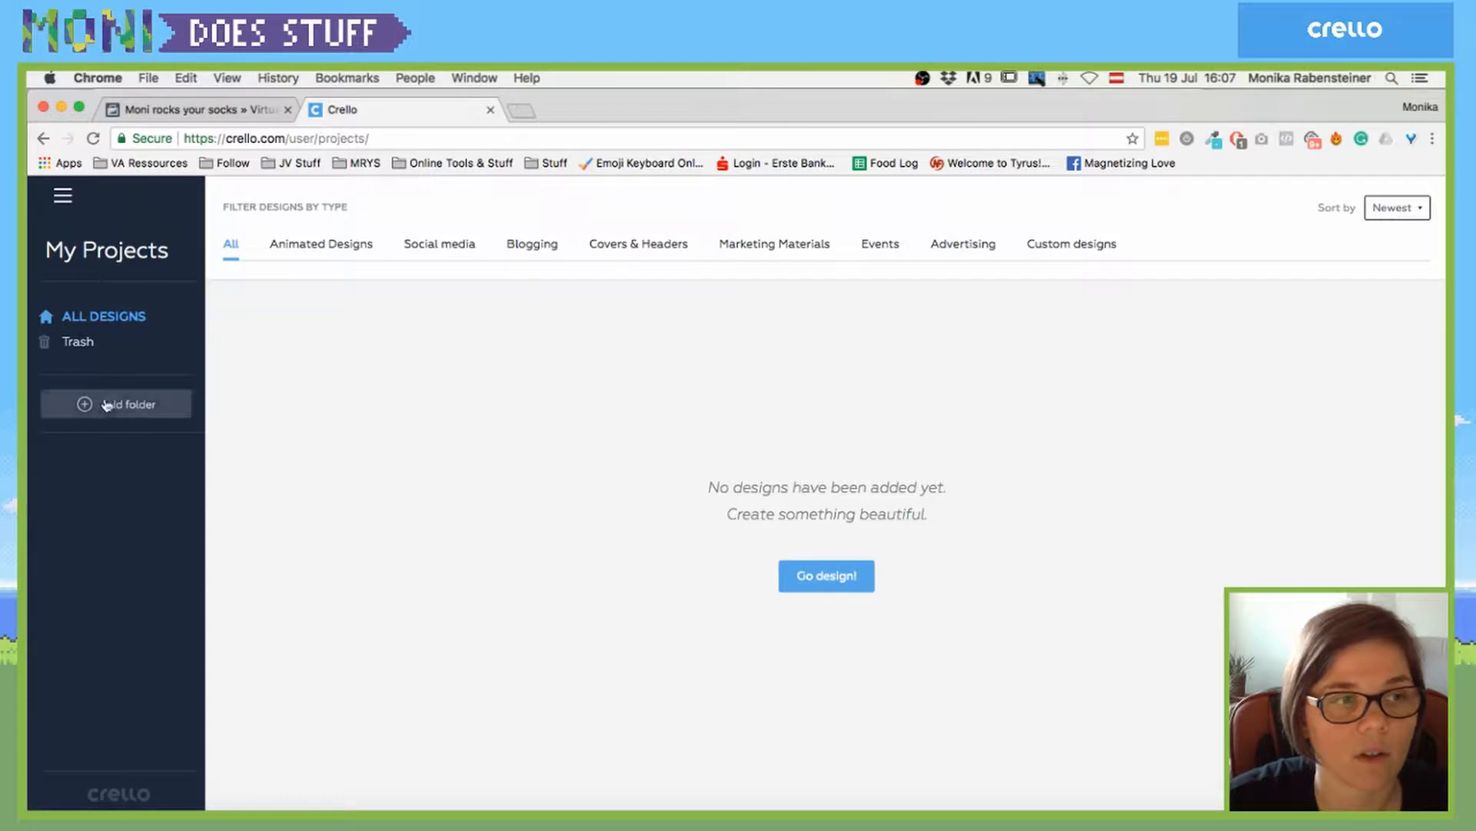
pyautogui.click(63, 197)
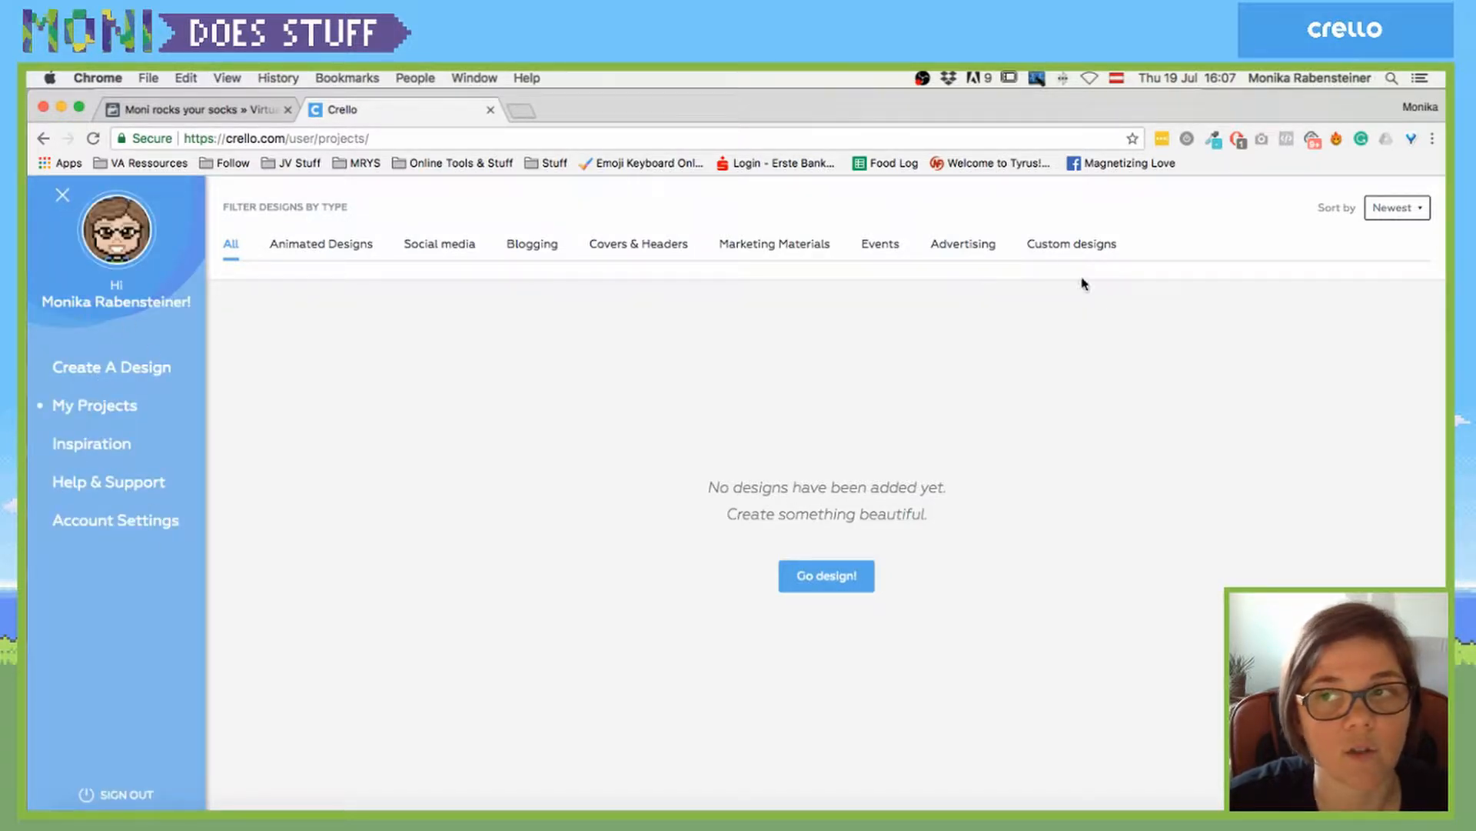
pyautogui.click(114, 404)
pyautogui.click(120, 794)
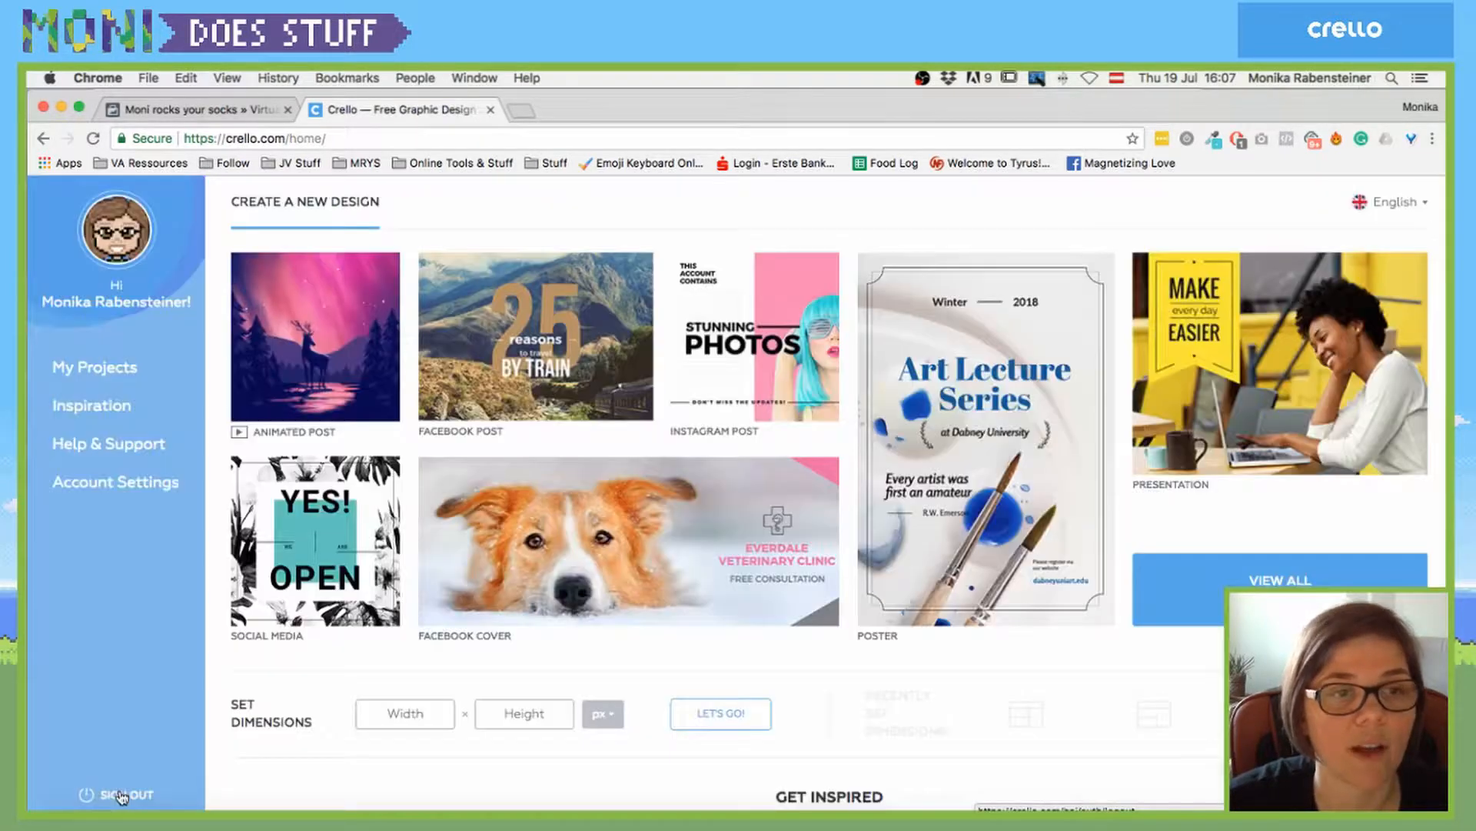
# - Scroll the home page and click into the custom Width and Height fields
pyautogui.scroll(-8, 783, 598)
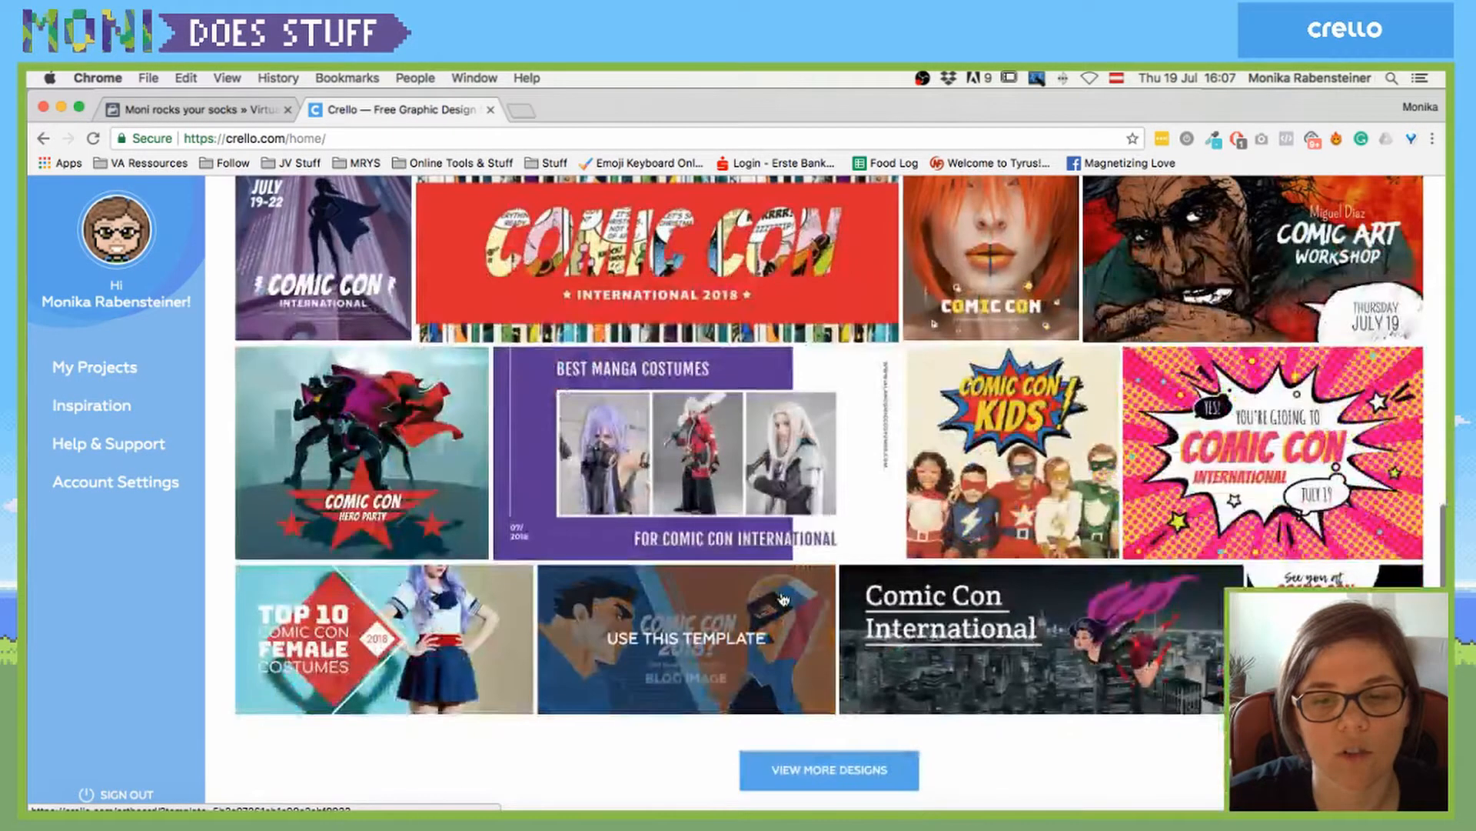
pyautogui.scroll(10, 783, 598)
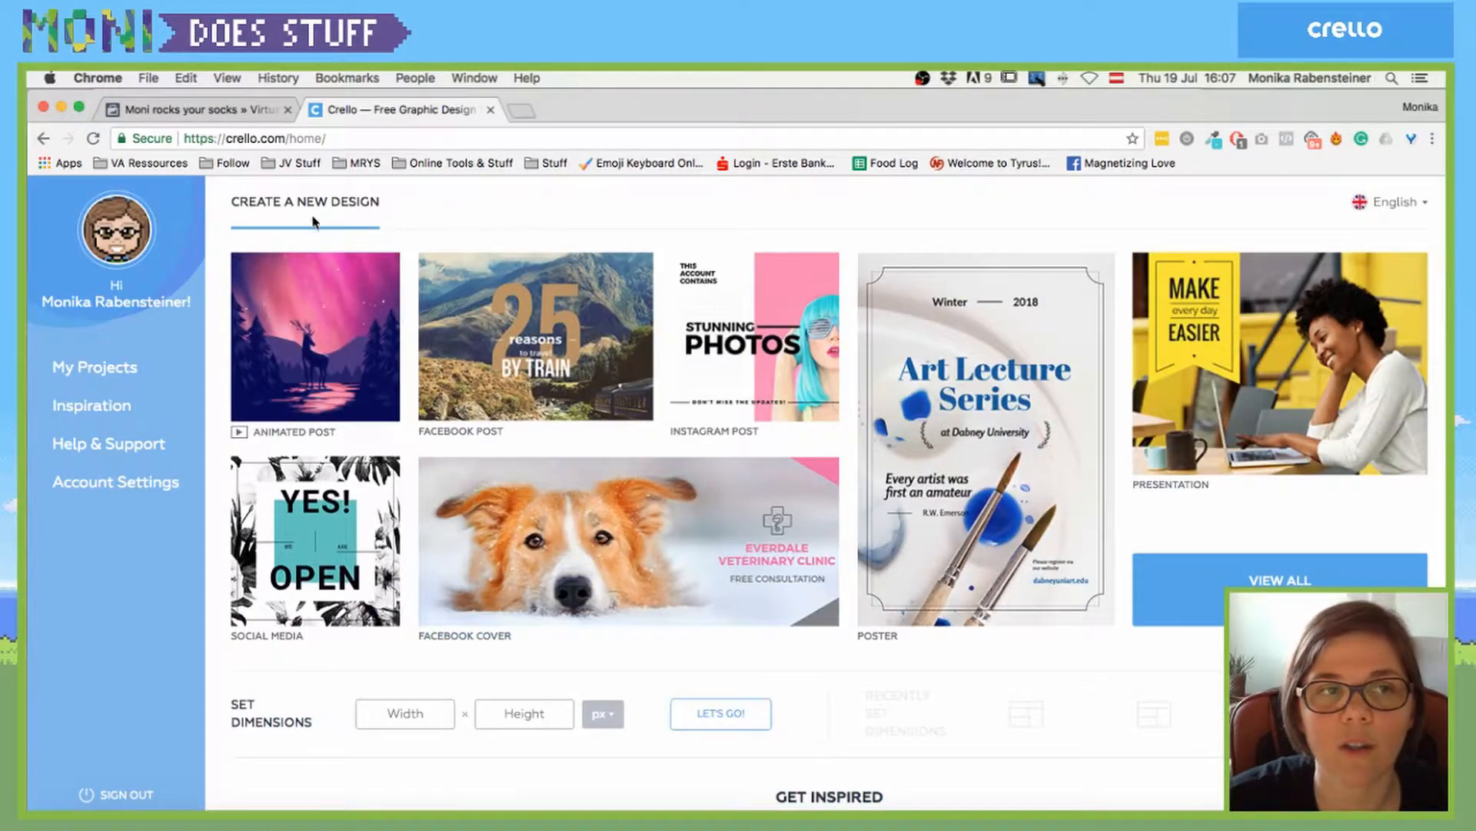
pyautogui.scroll(-2, 599, 584)
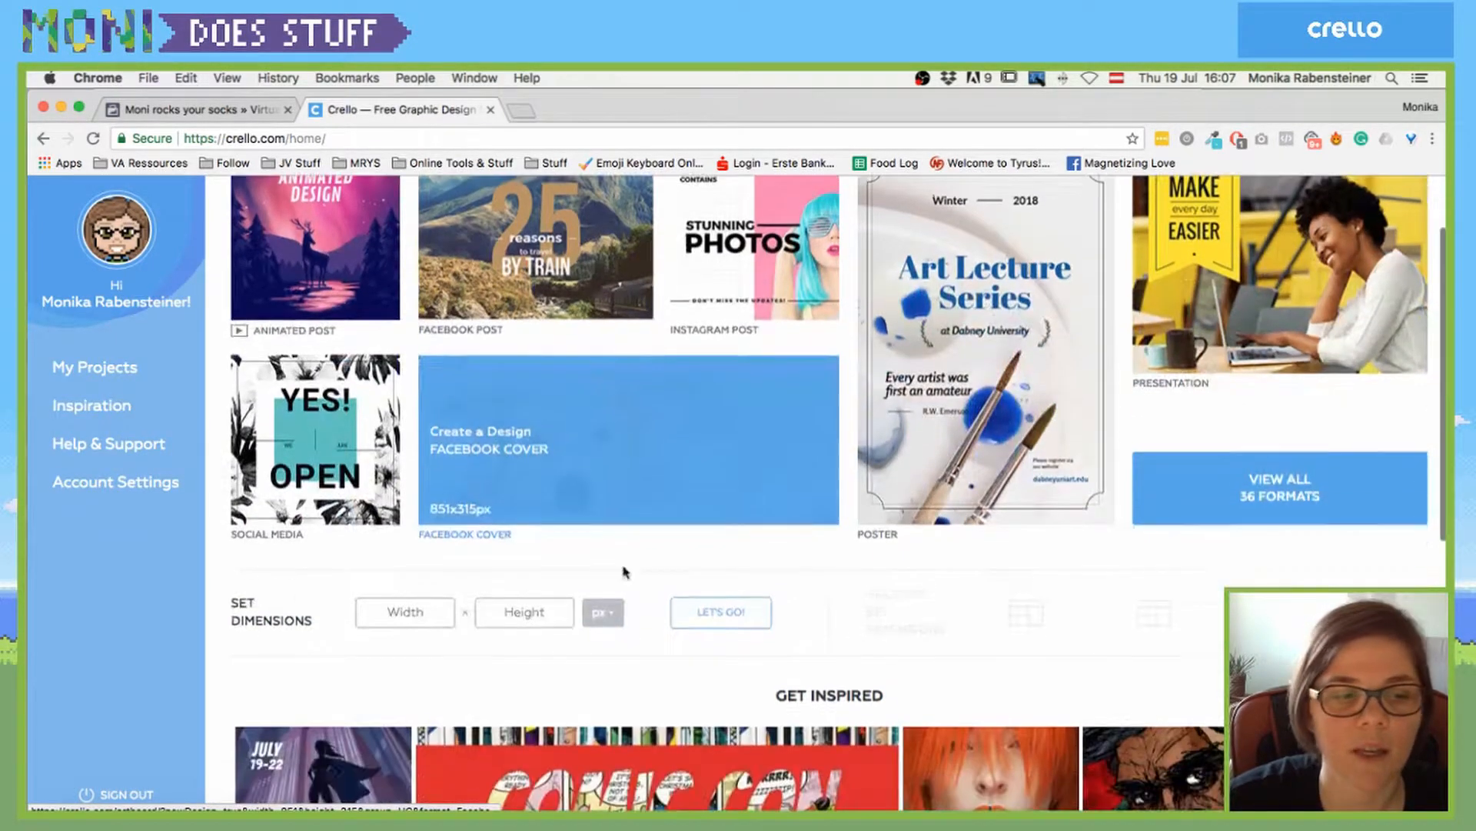
pyautogui.click(402, 605)
pyautogui.click(490, 606)
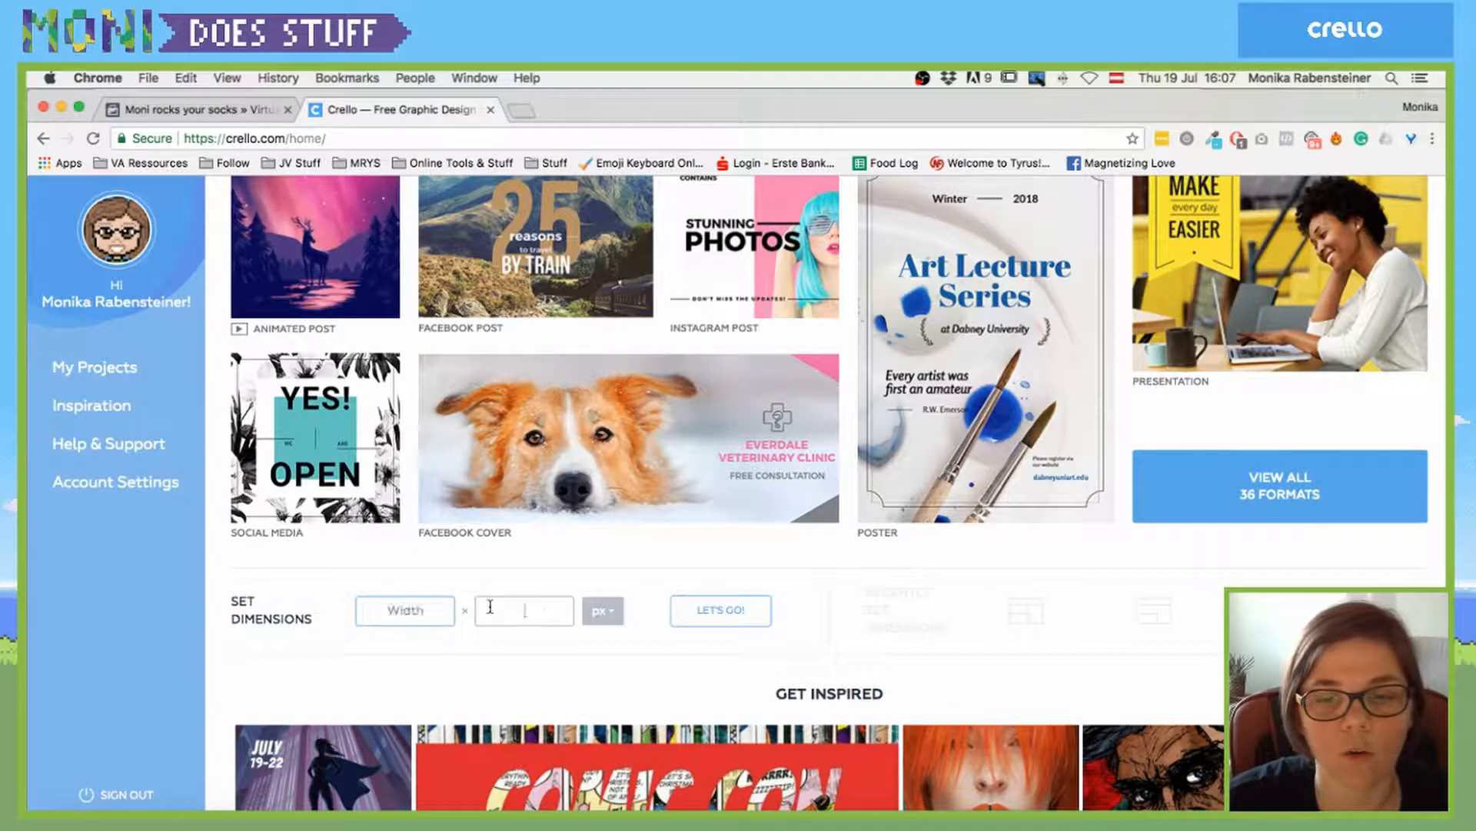
# - Scroll down to Get Inspired and open the full gallery of Comic Con templates
pyautogui.scroll(-5, 567, 596)
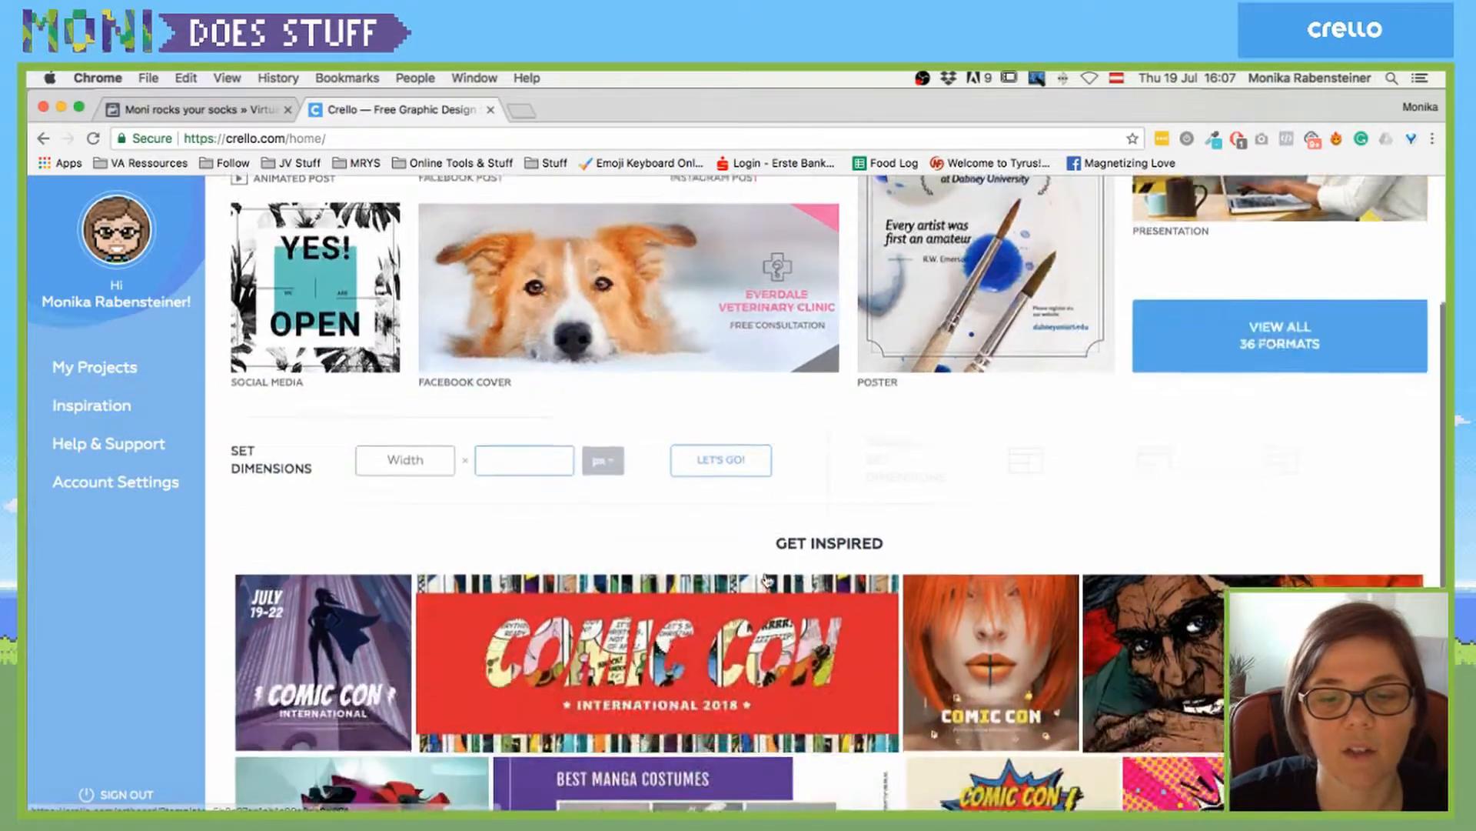
pyautogui.scroll(-1, 1046, 569)
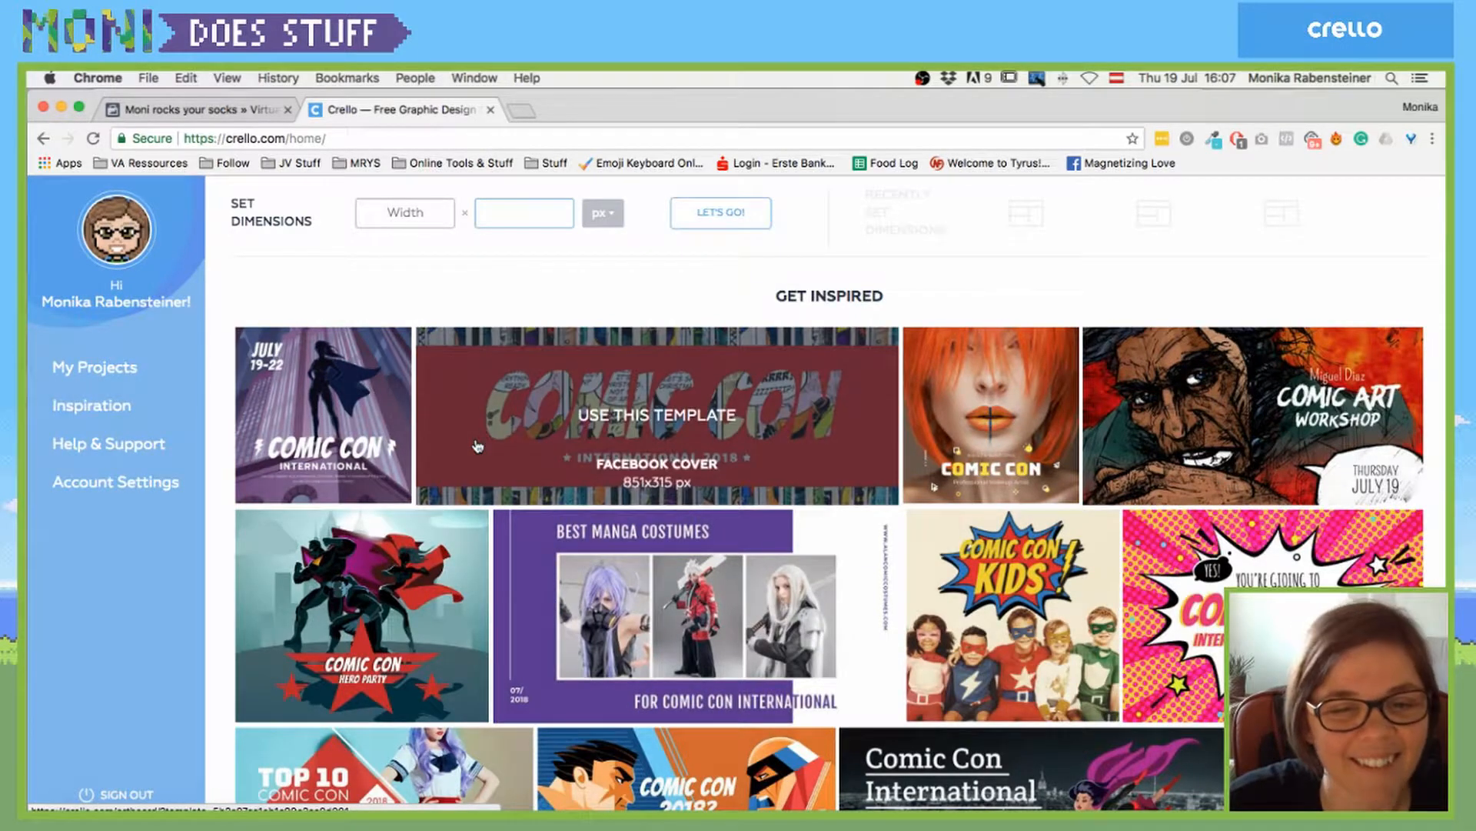
pyautogui.scroll(-3, 477, 446)
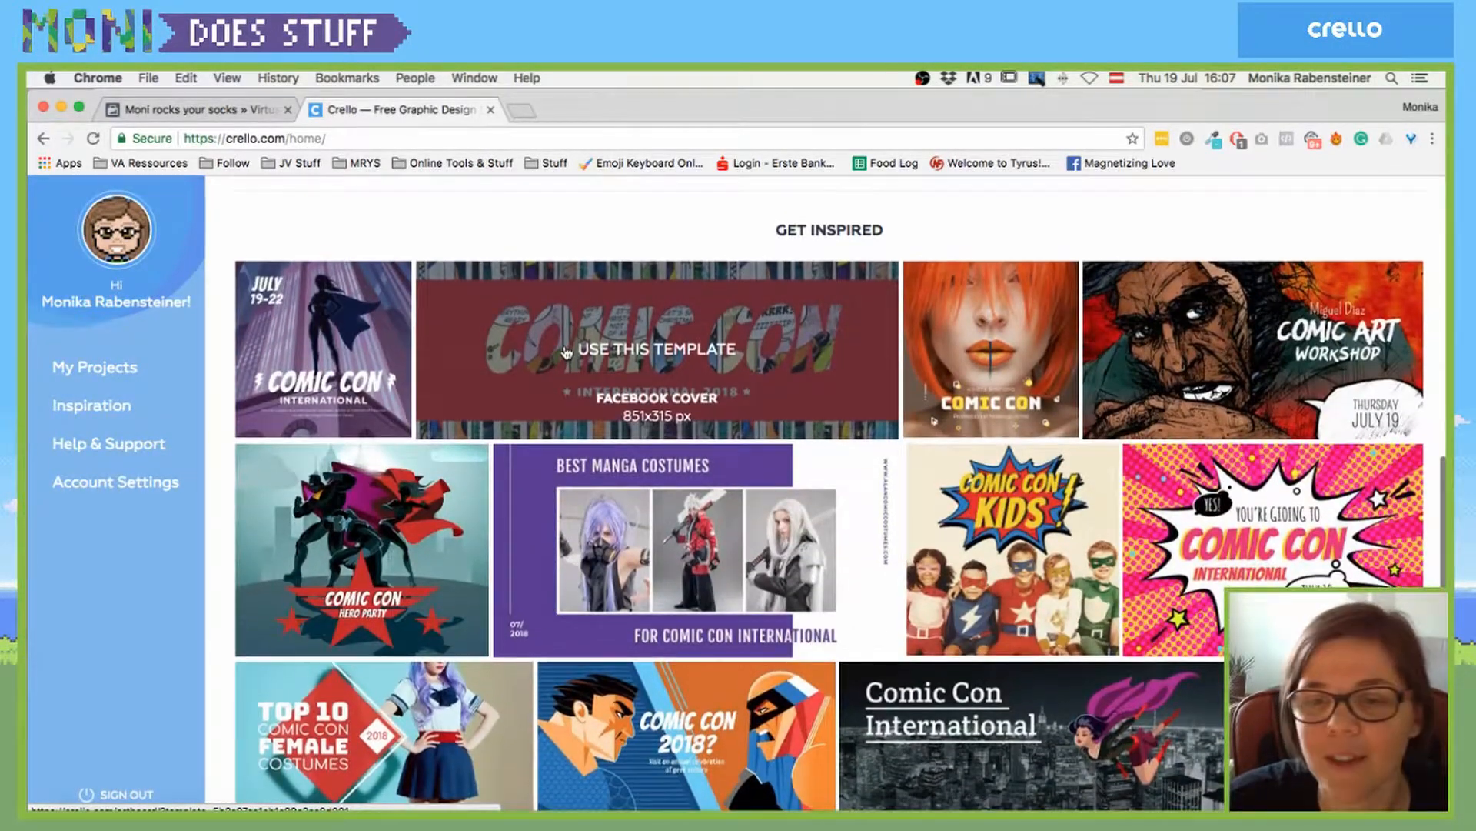
pyautogui.scroll(1, 566, 353)
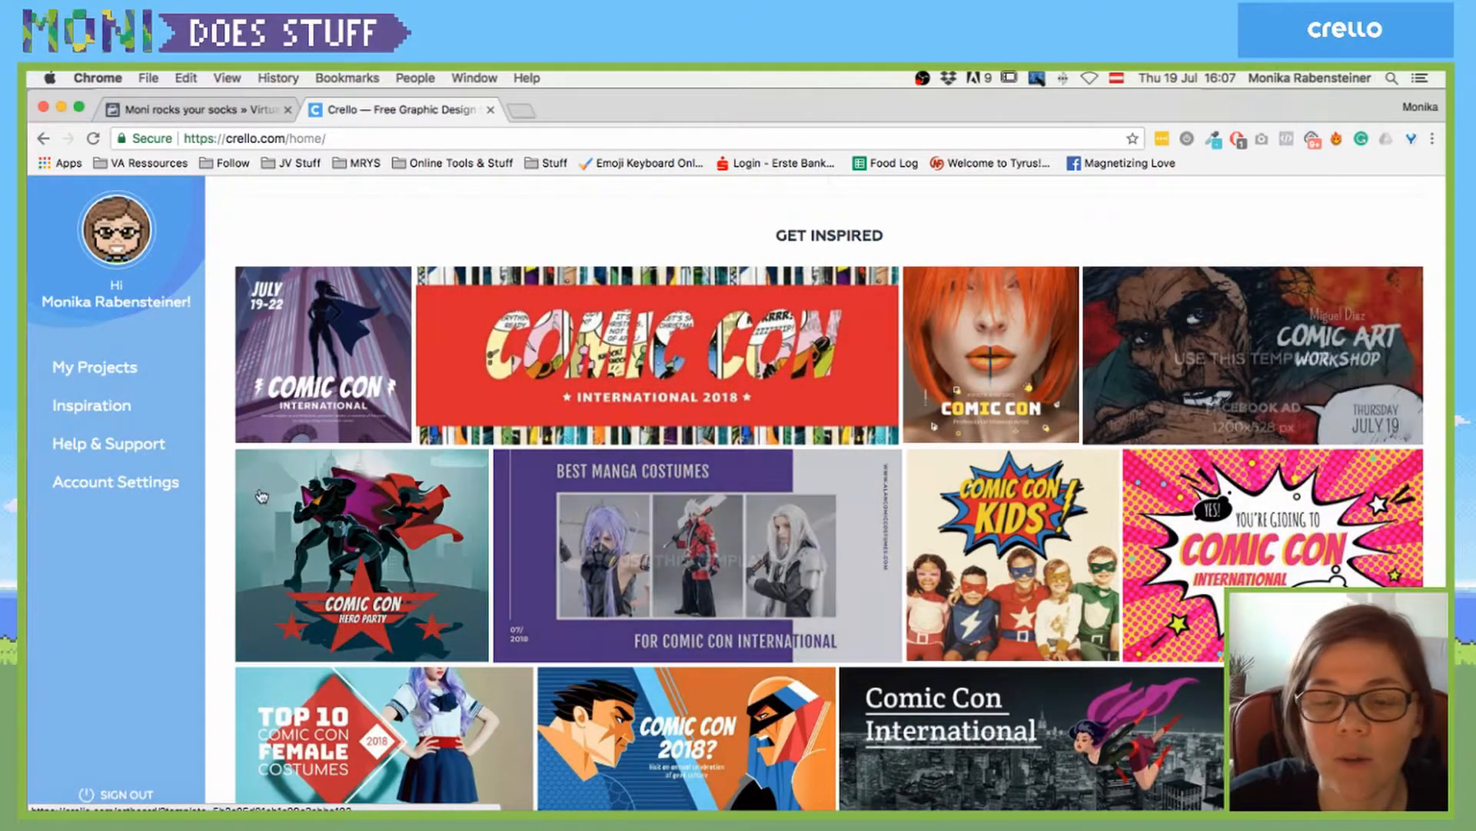
pyautogui.scroll(-2, 224, 478)
pyautogui.scroll(-2, 224, 477)
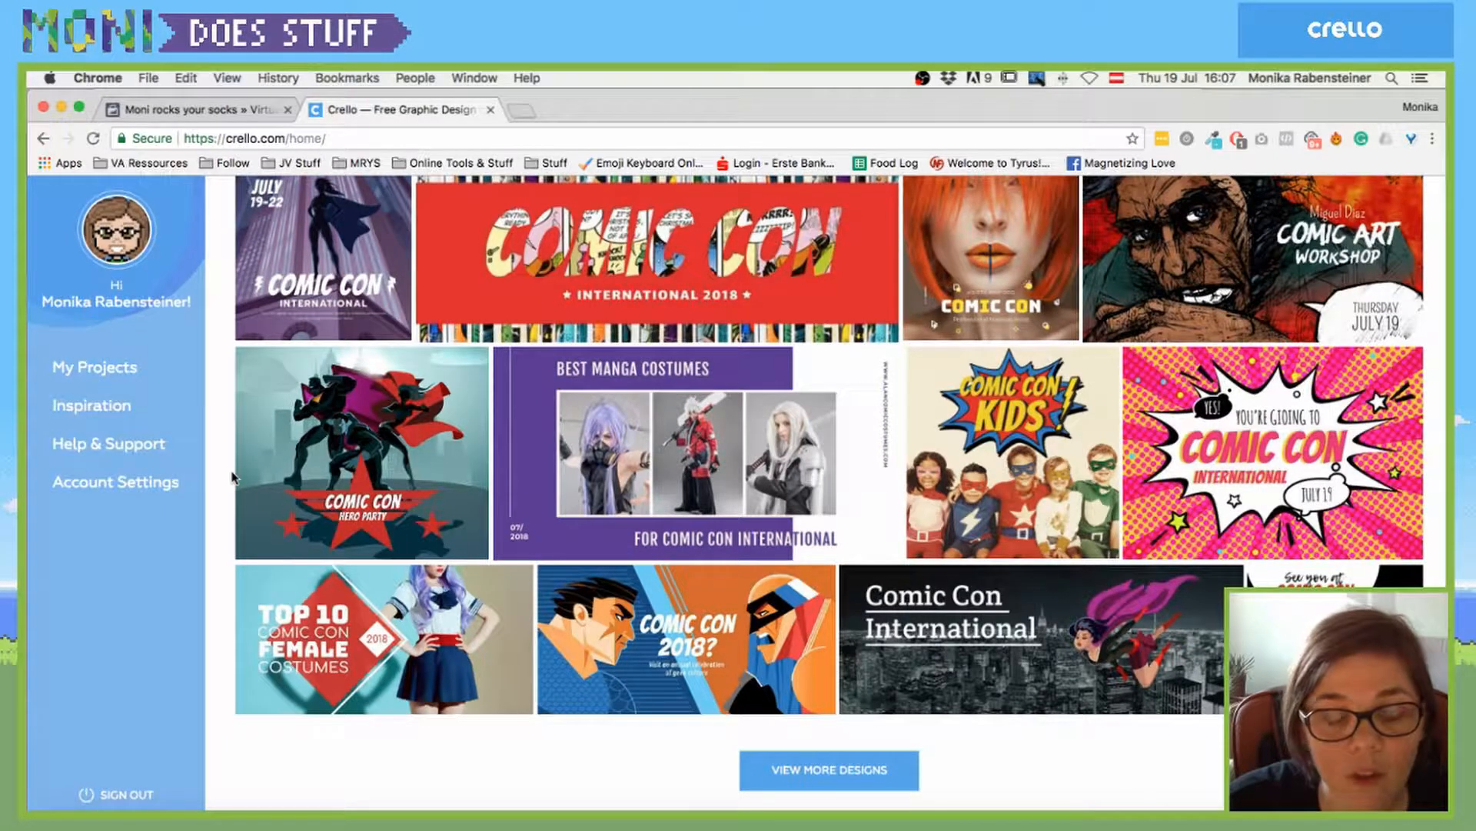
pyautogui.click(850, 784)
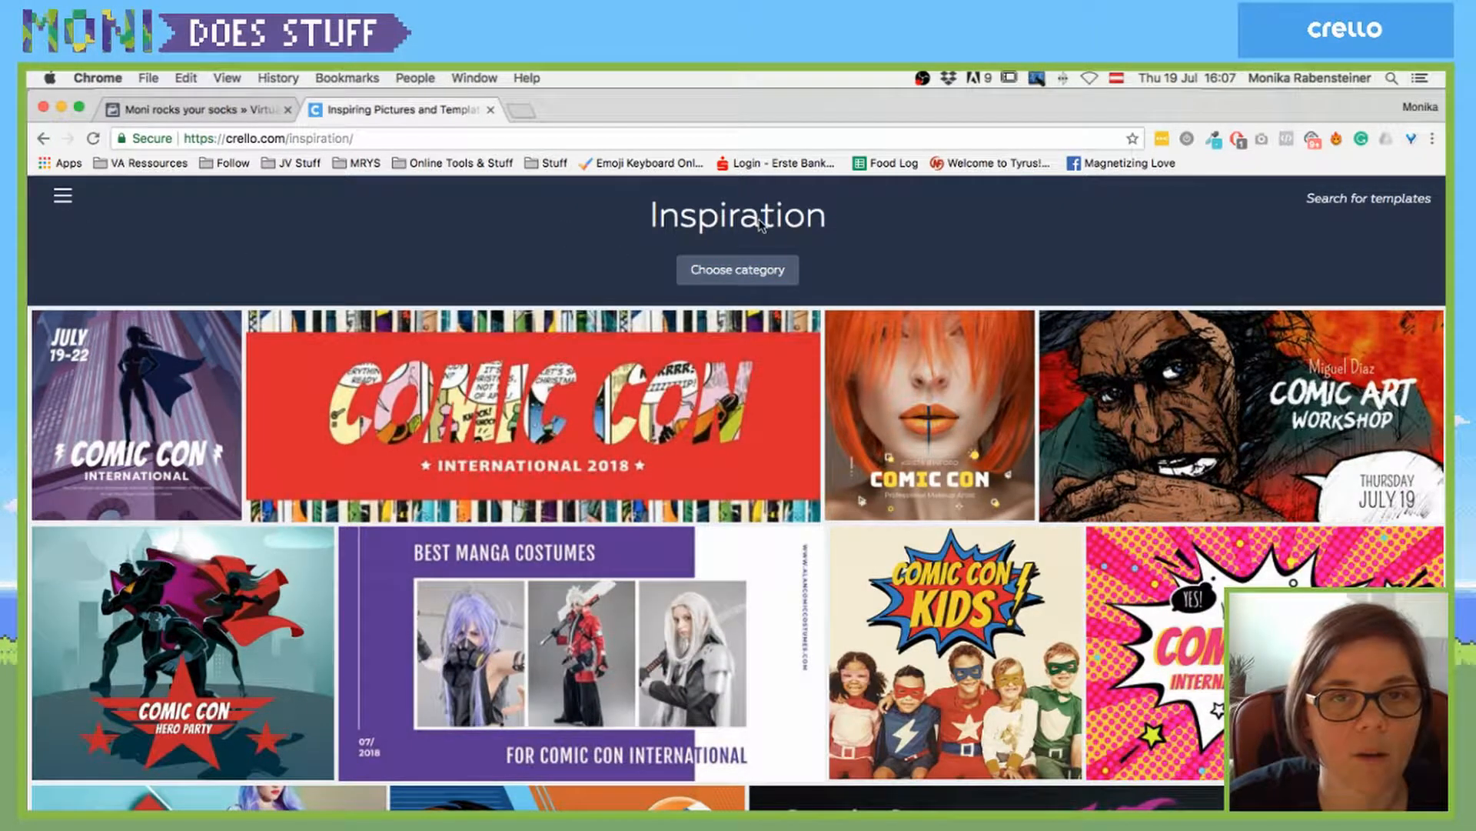
# - Filter the Inspiration gallery to Pets, glance through, then clear the filter
pyautogui.click(732, 273)
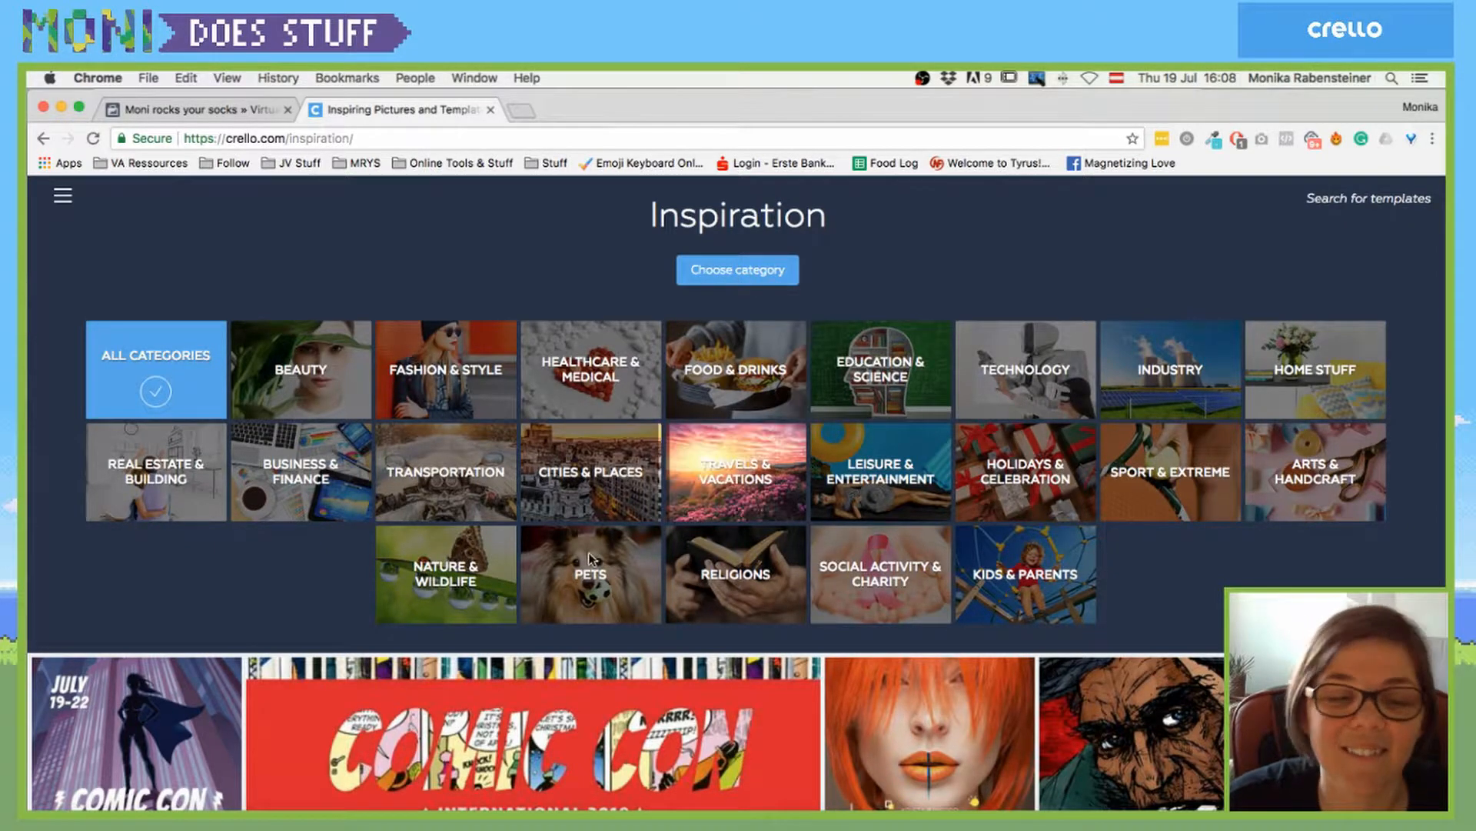
pyautogui.click(588, 573)
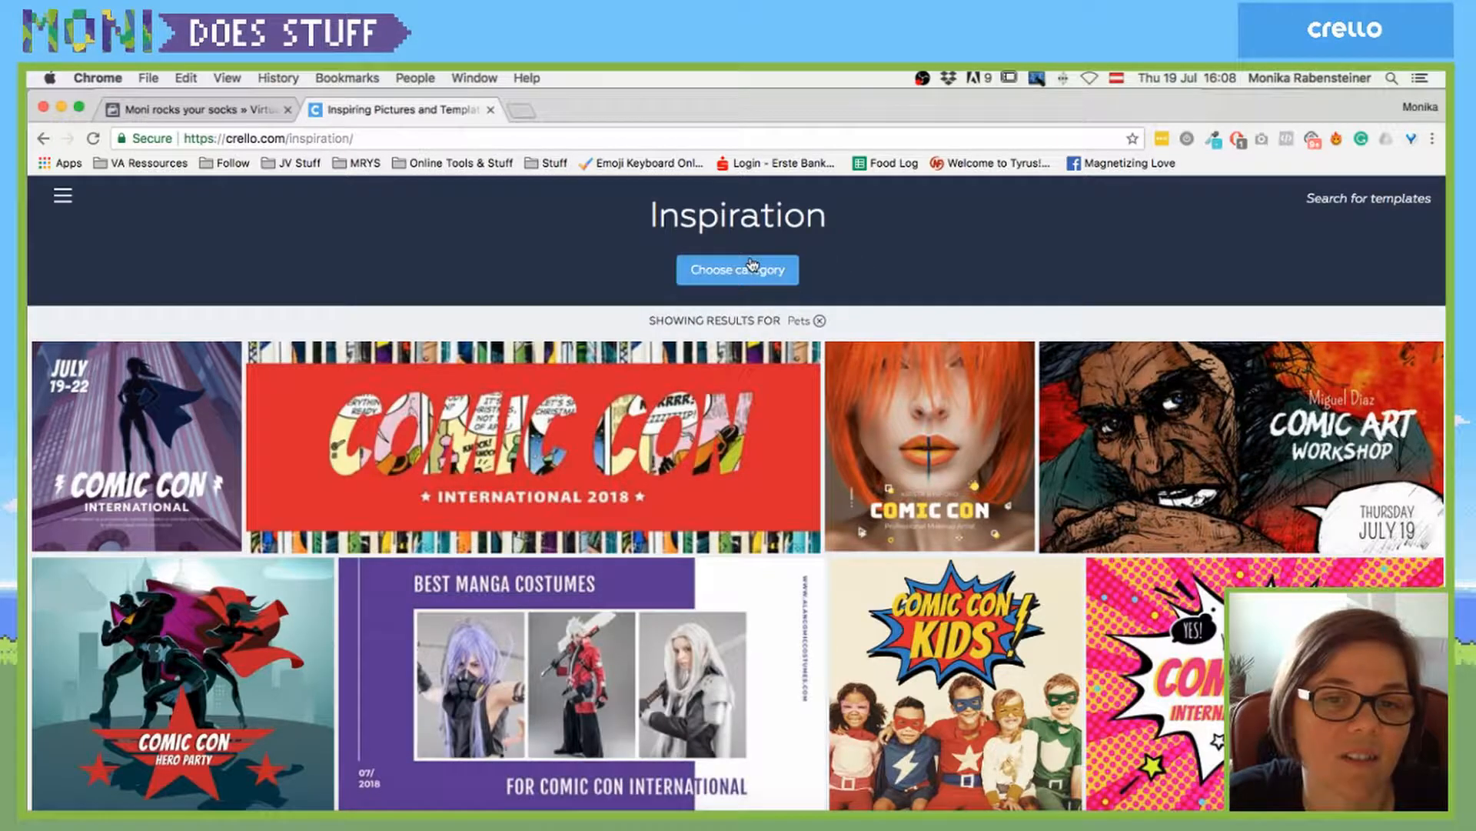
pyautogui.scroll(-10, 830, 598)
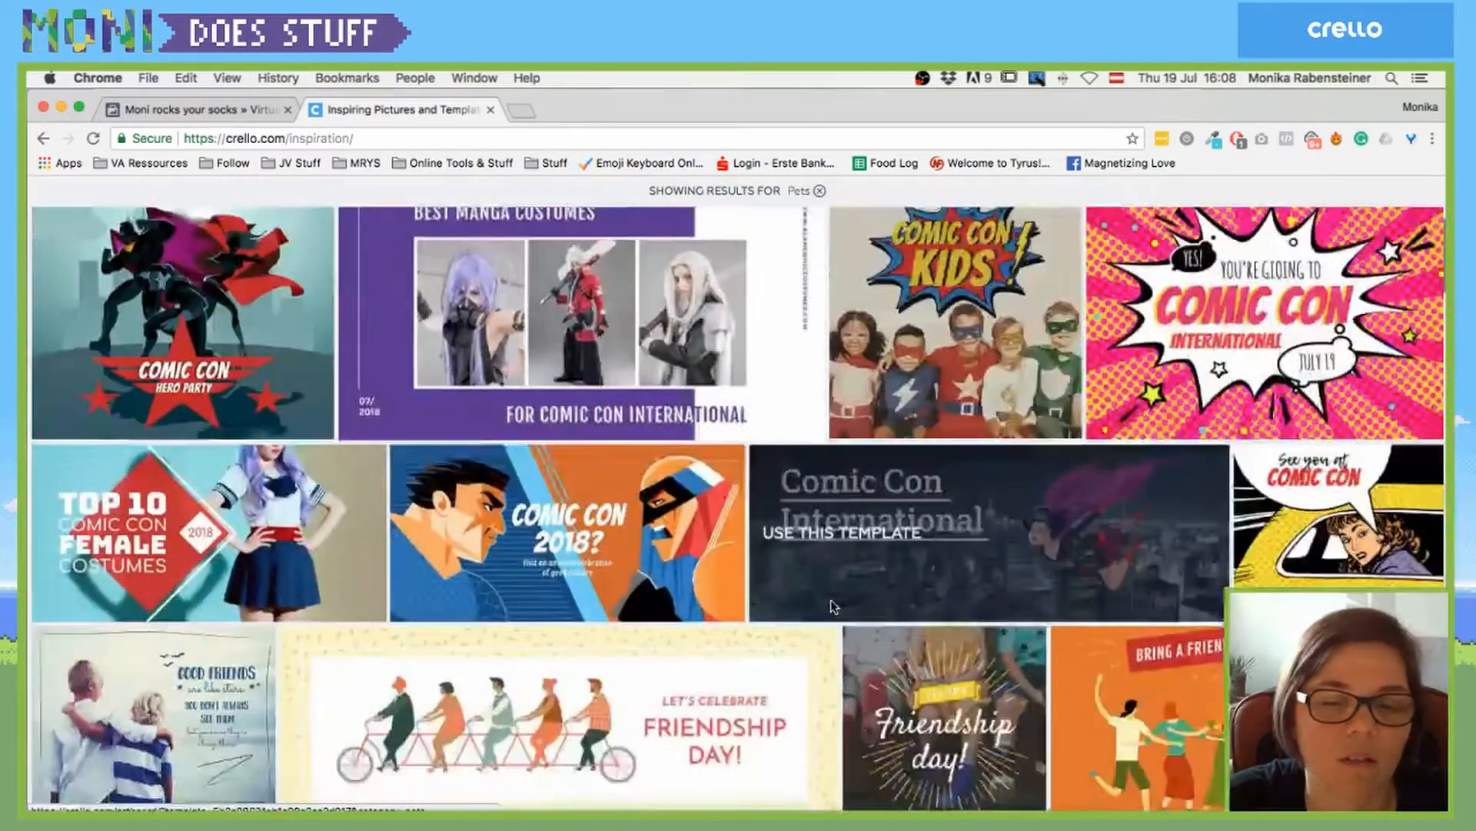
pyautogui.scroll(10, 841, 610)
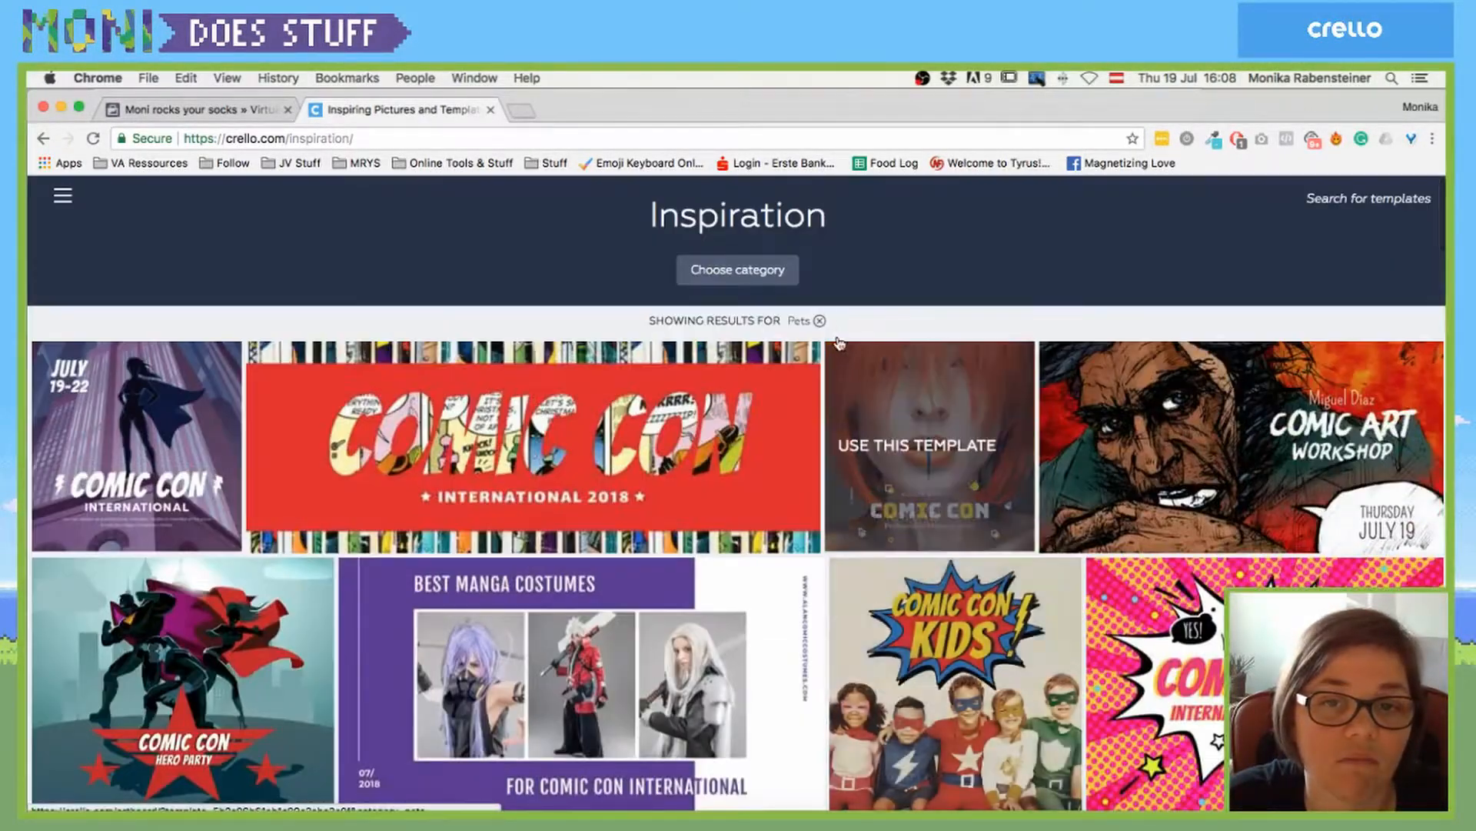
pyautogui.click(822, 322)
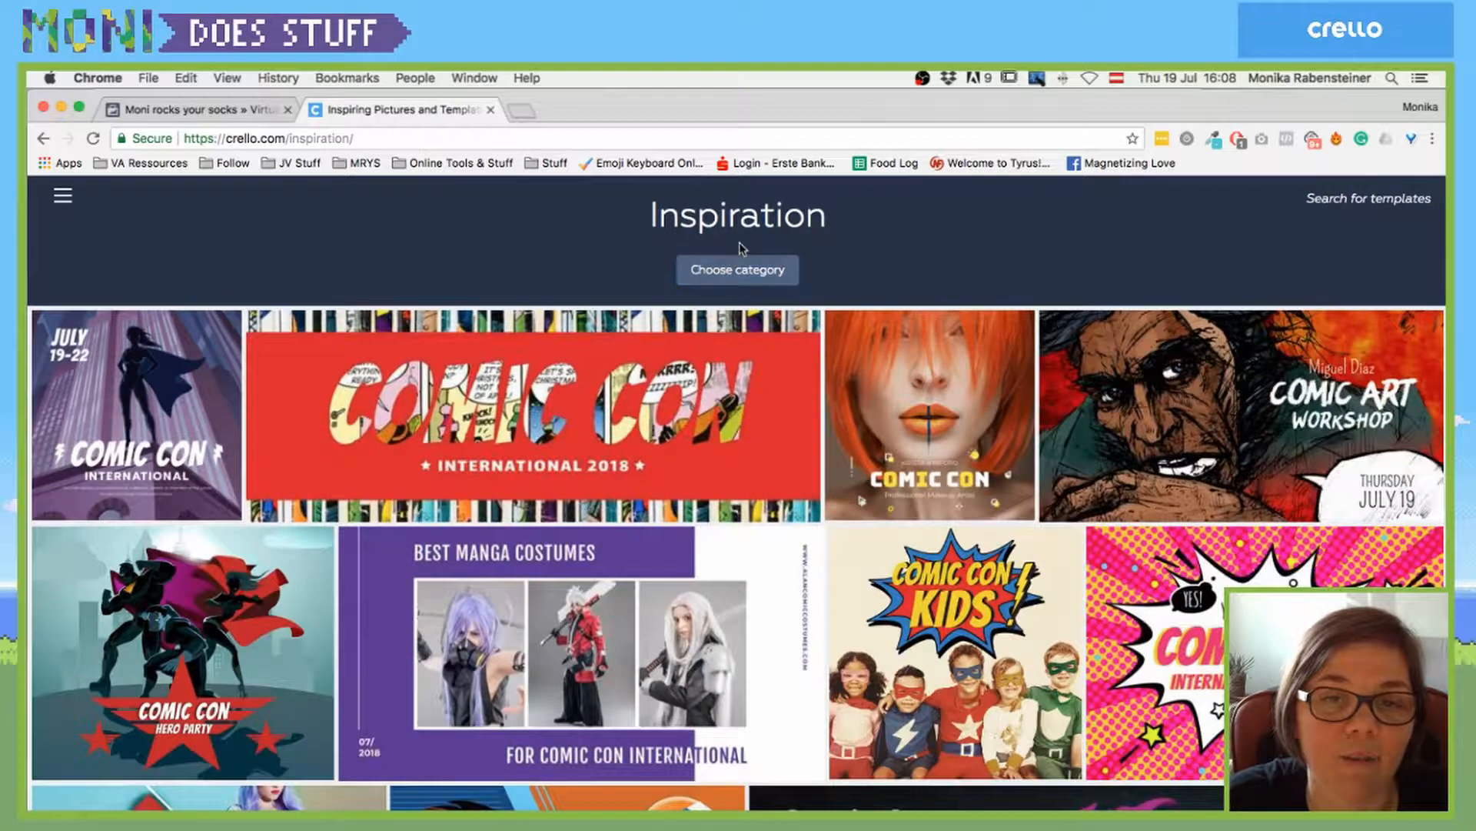
# - Reapply the Pets filter and scroll through templates like Wash Dogs and Puppy Training
pyautogui.click(738, 265)
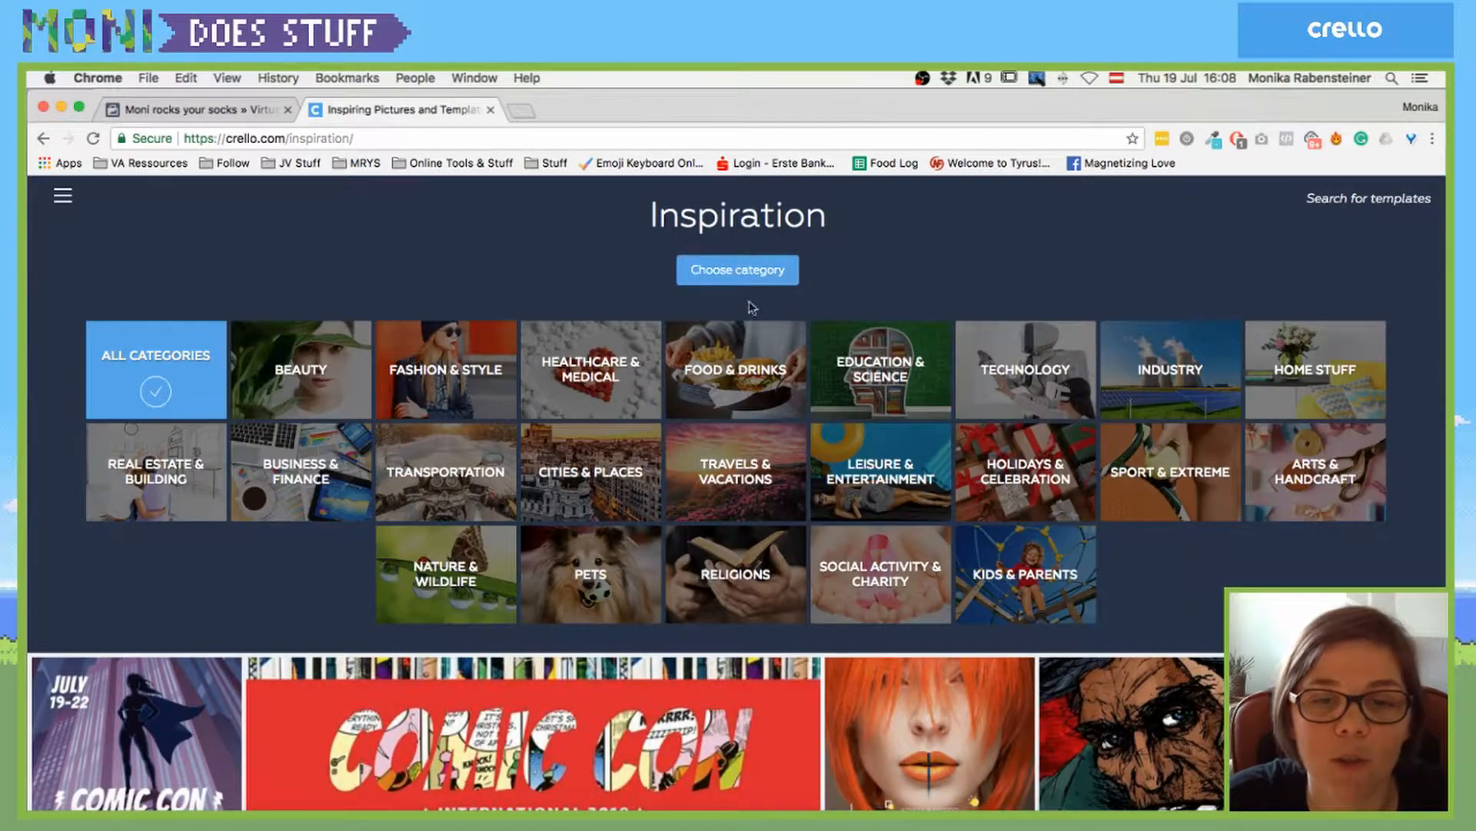
pyautogui.click(586, 585)
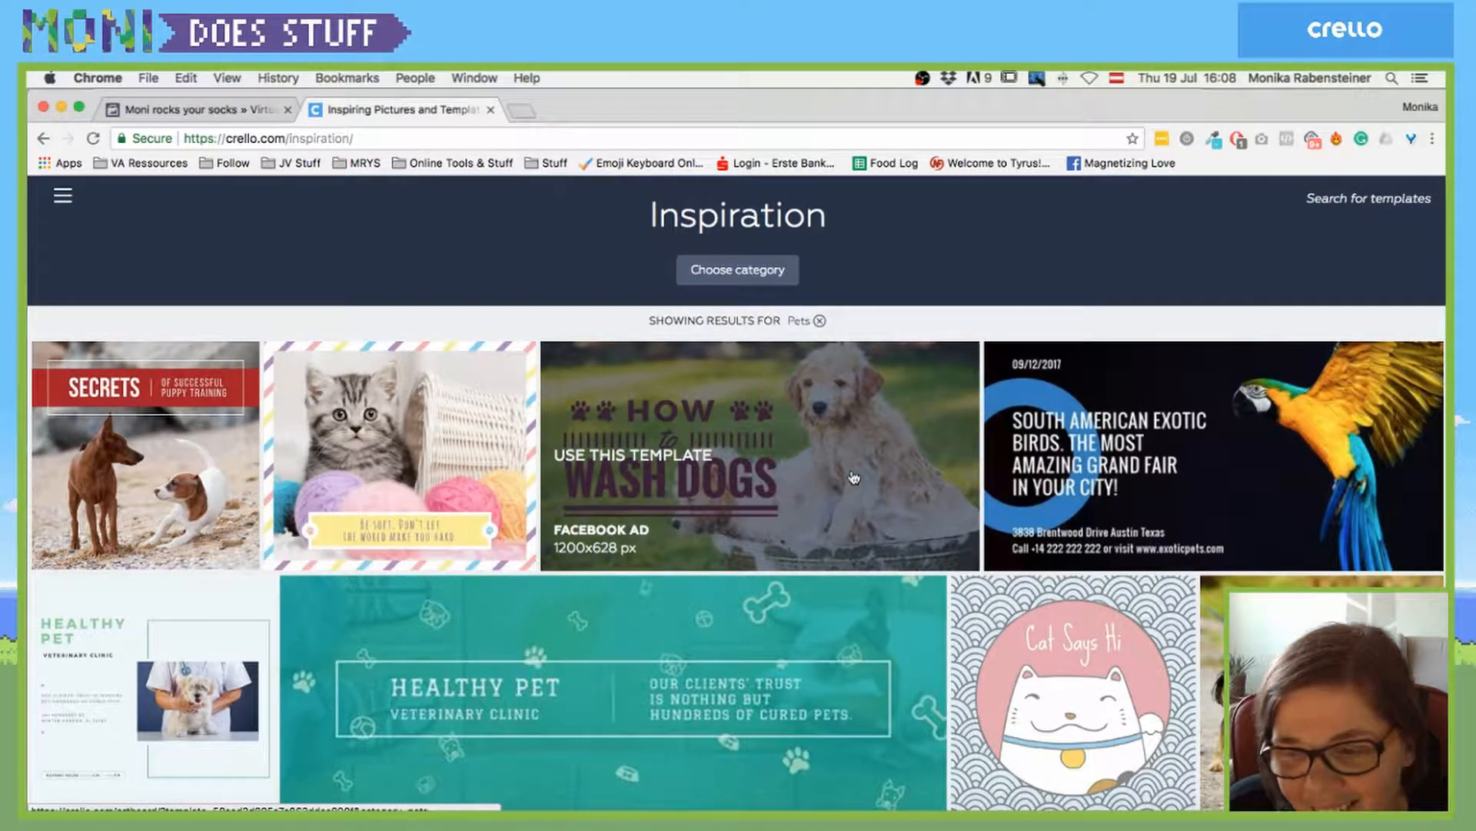
pyautogui.scroll(-2, 854, 478)
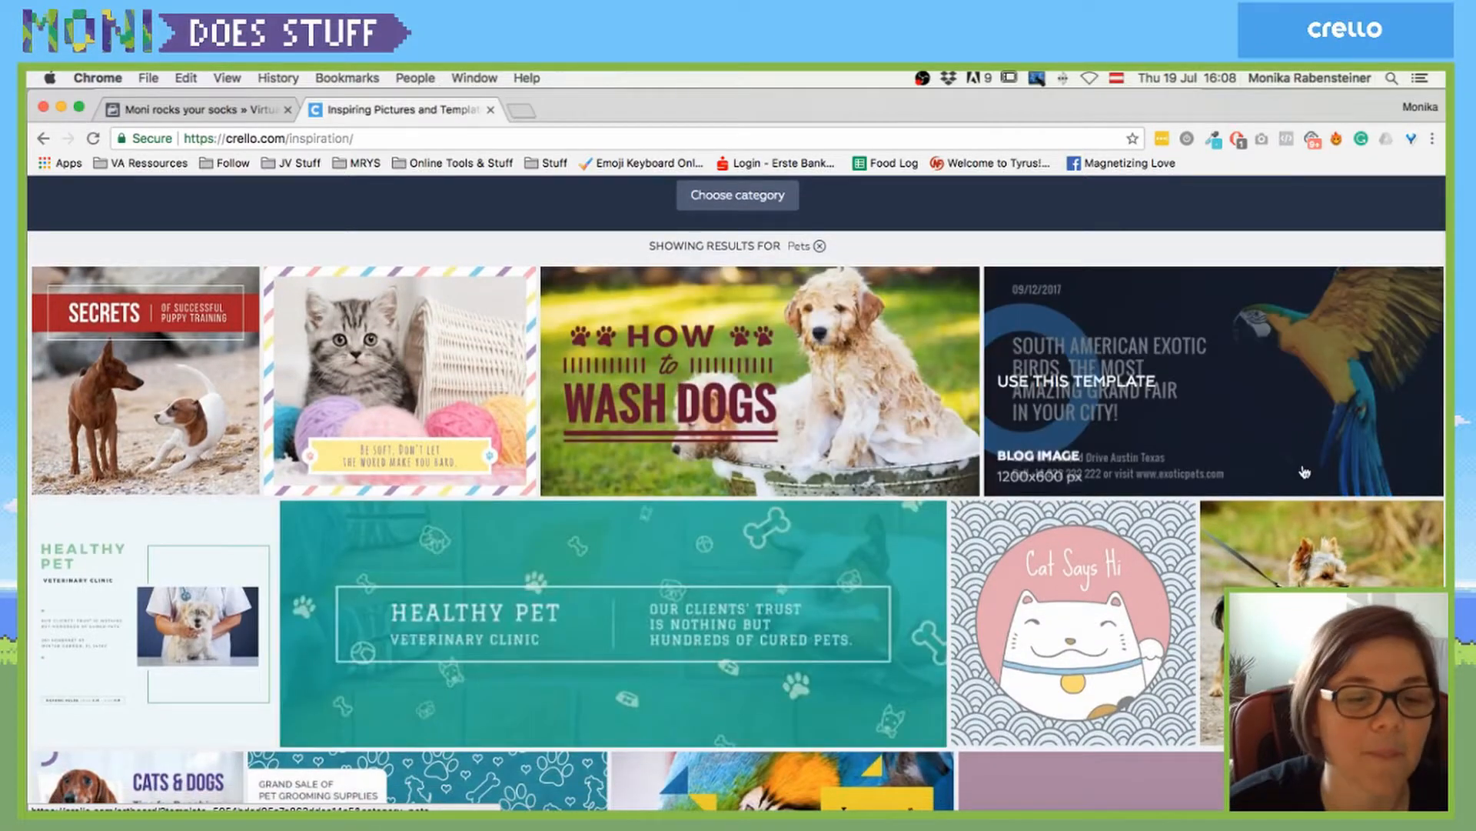
pyautogui.scroll(-2, 1305, 471)
pyautogui.scroll(-5, 1305, 470)
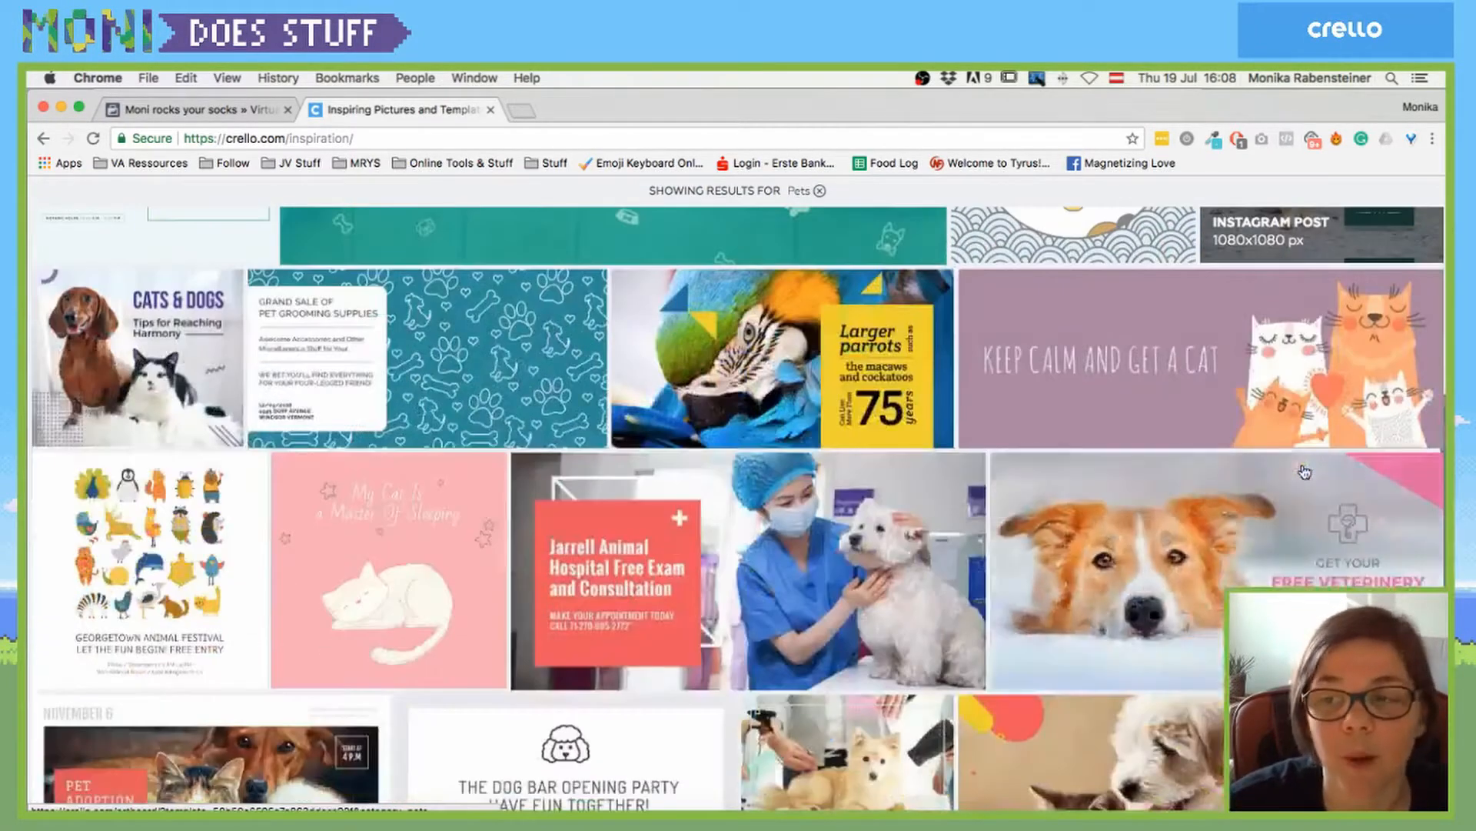
pyautogui.scroll(-4, 1305, 470)
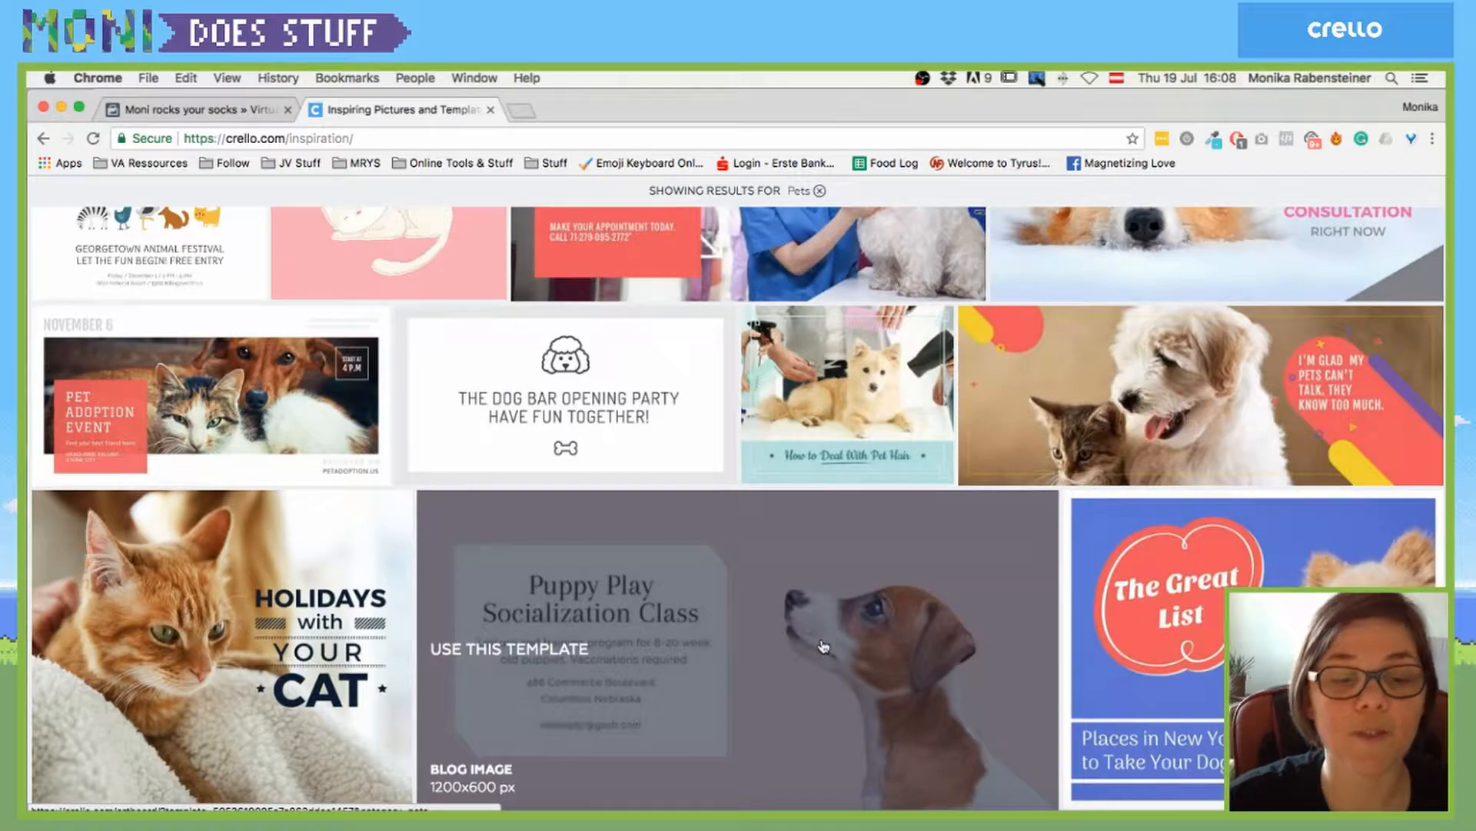
pyautogui.scroll(15, 823, 645)
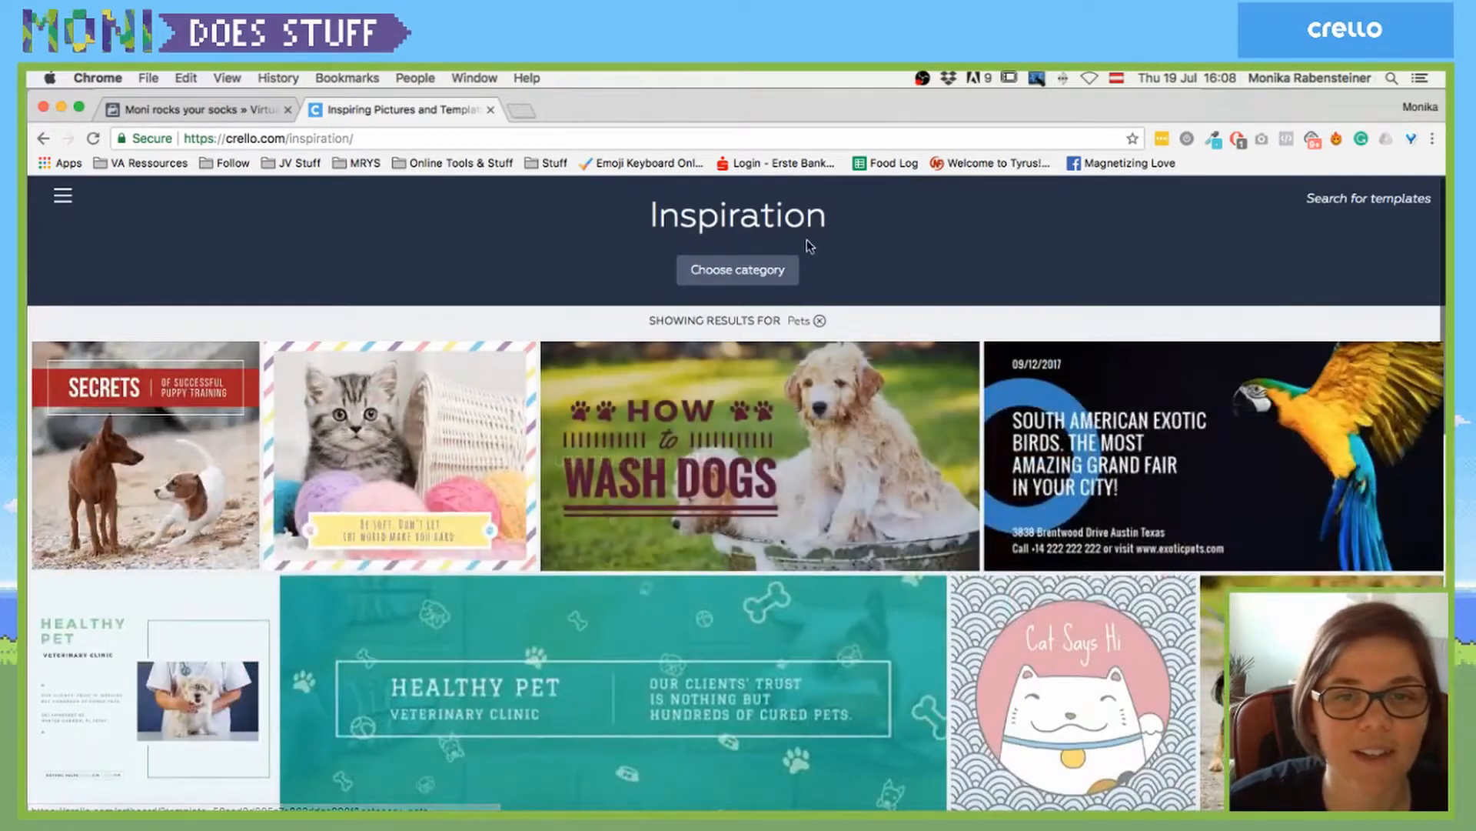
# - Filter the gallery to Education & Science and scroll through its templates
pyautogui.click(761, 269)
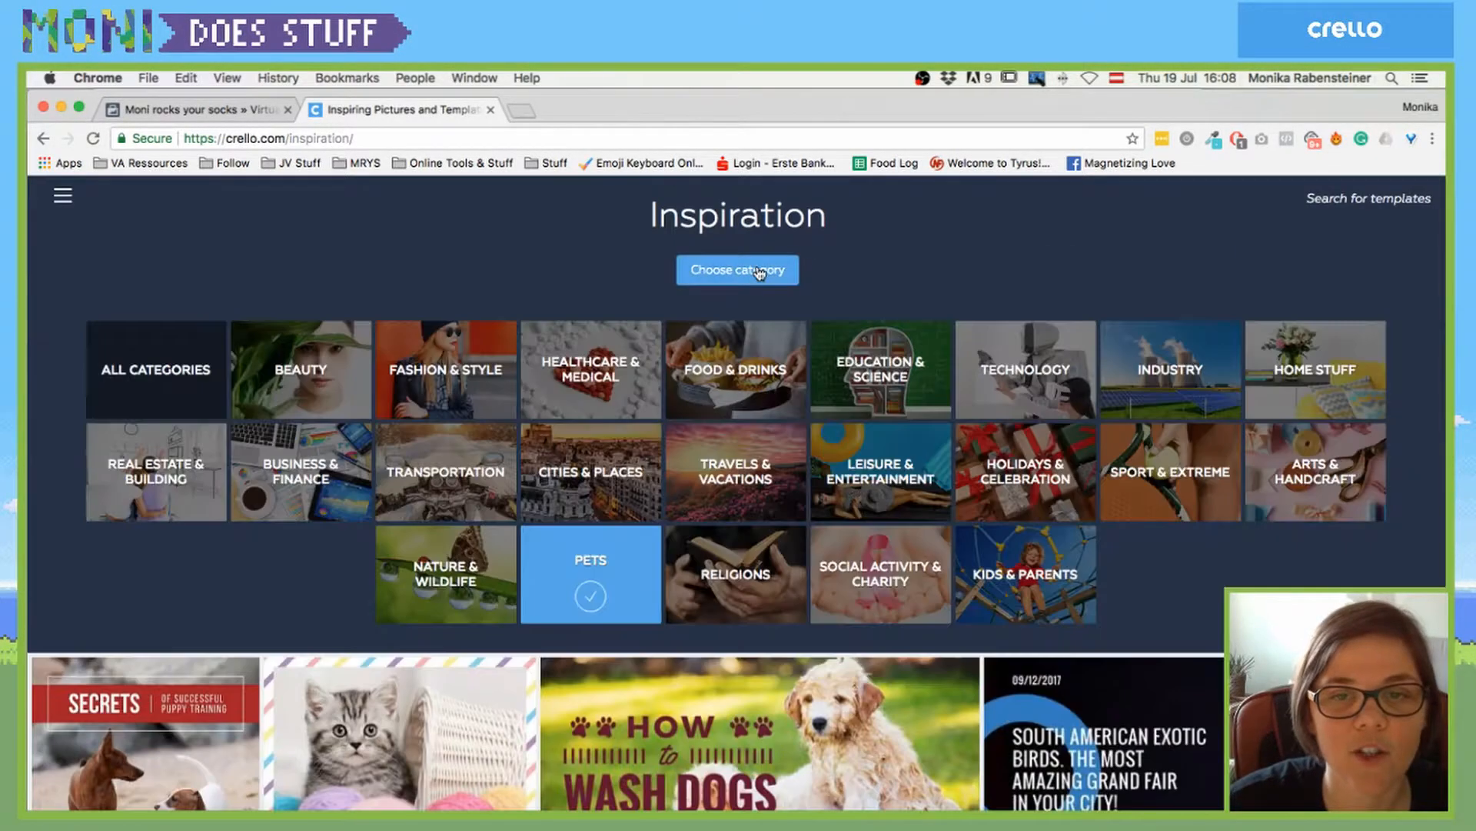
pyautogui.click(896, 378)
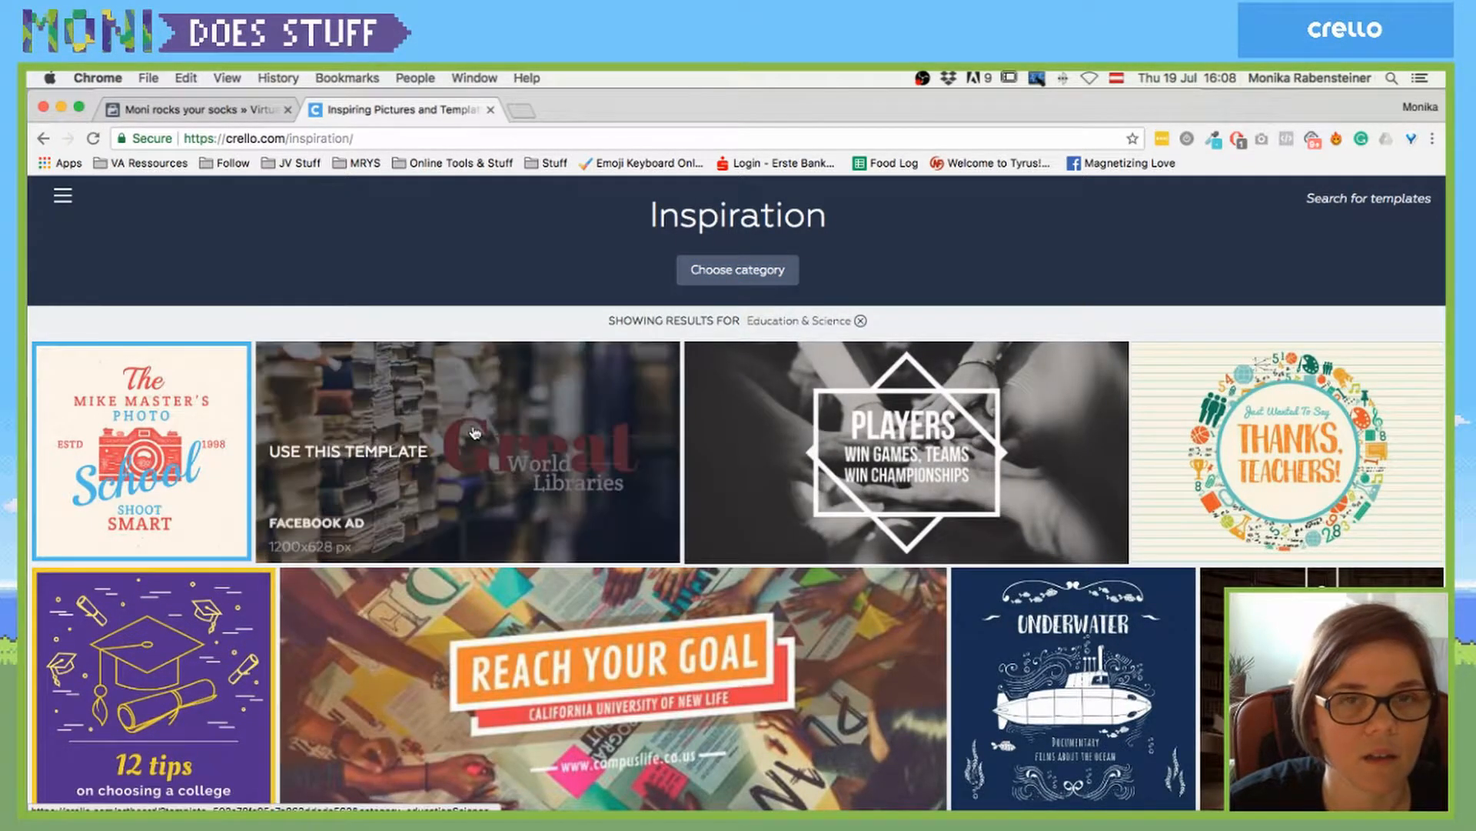
pyautogui.scroll(-7, 549, 416)
pyautogui.scroll(-3, 549, 415)
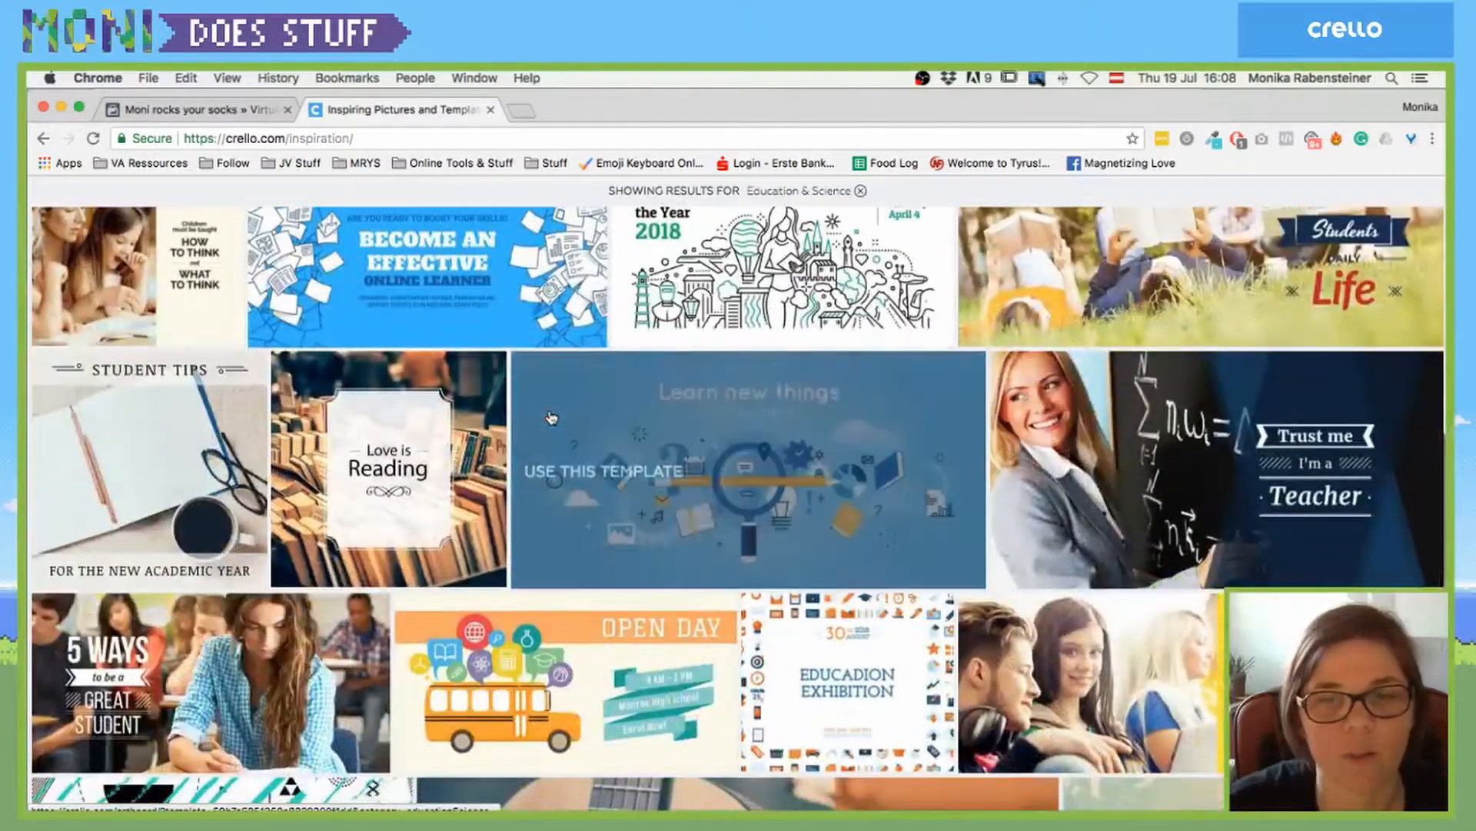
pyautogui.scroll(-3, 550, 416)
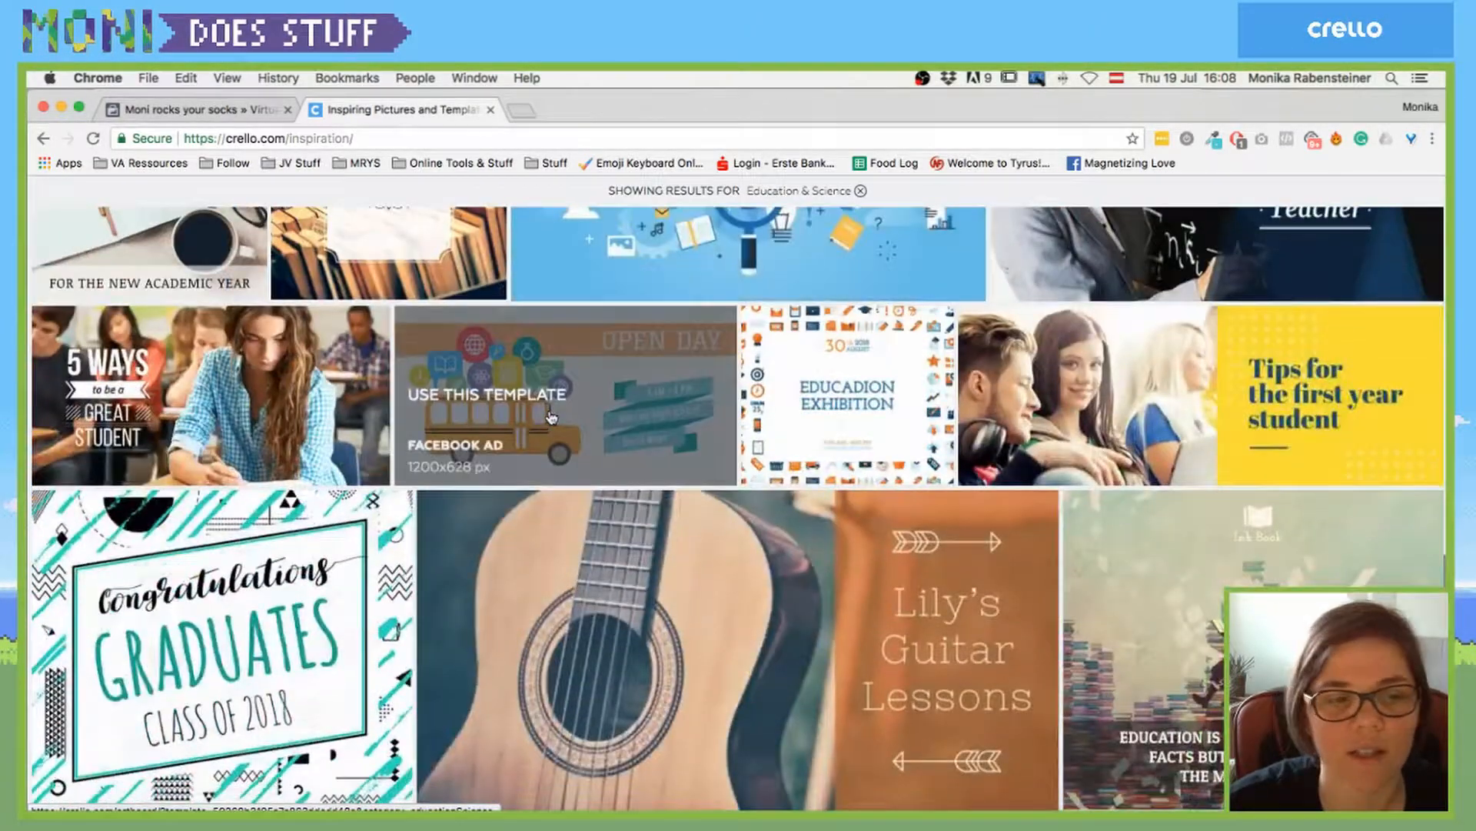
pyautogui.scroll(10, 551, 415)
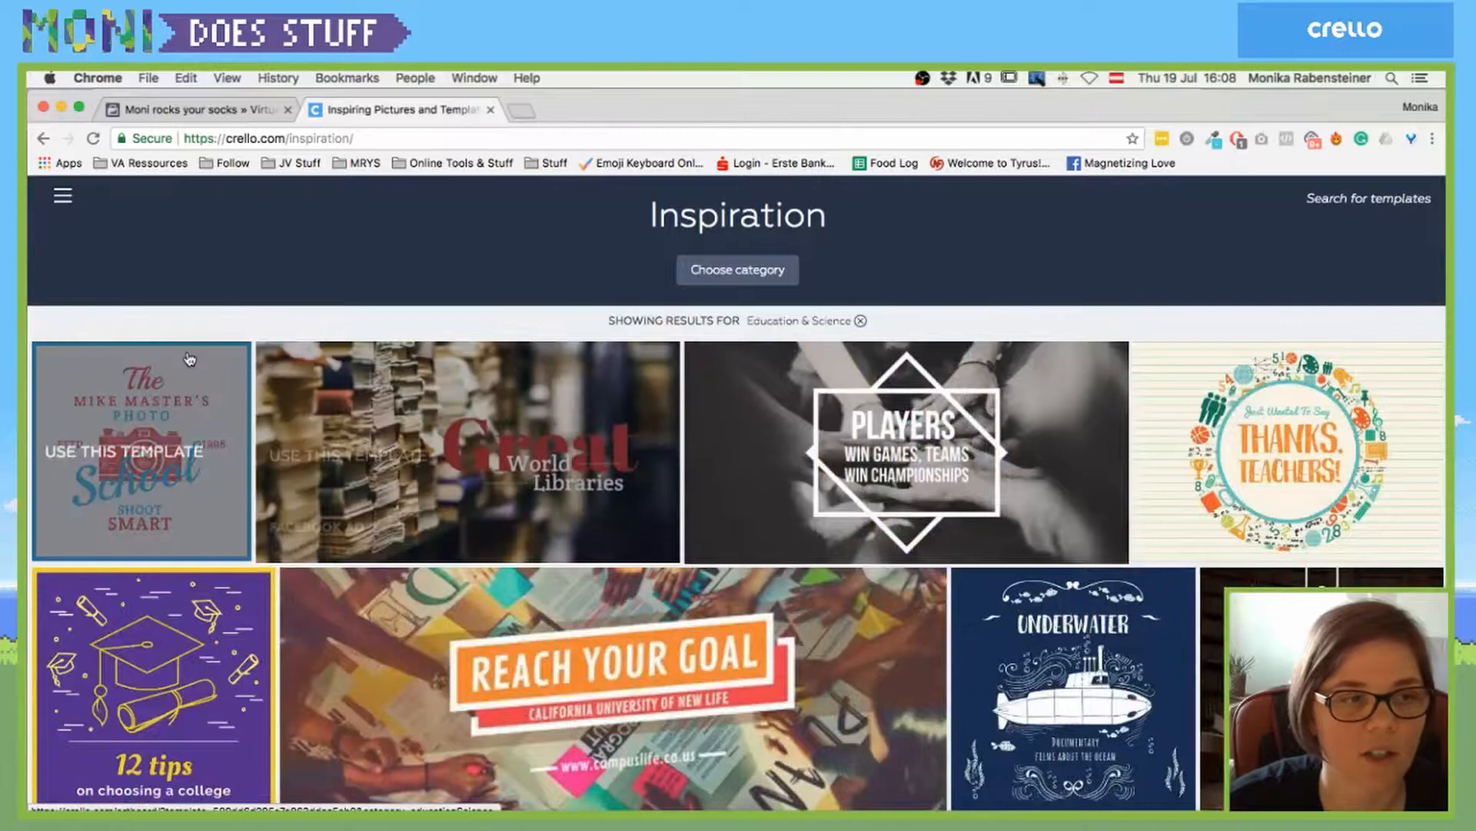
# - Visit the empty My Projects list via the sidebar, then go to Create a New Design
pyautogui.click(62, 195)
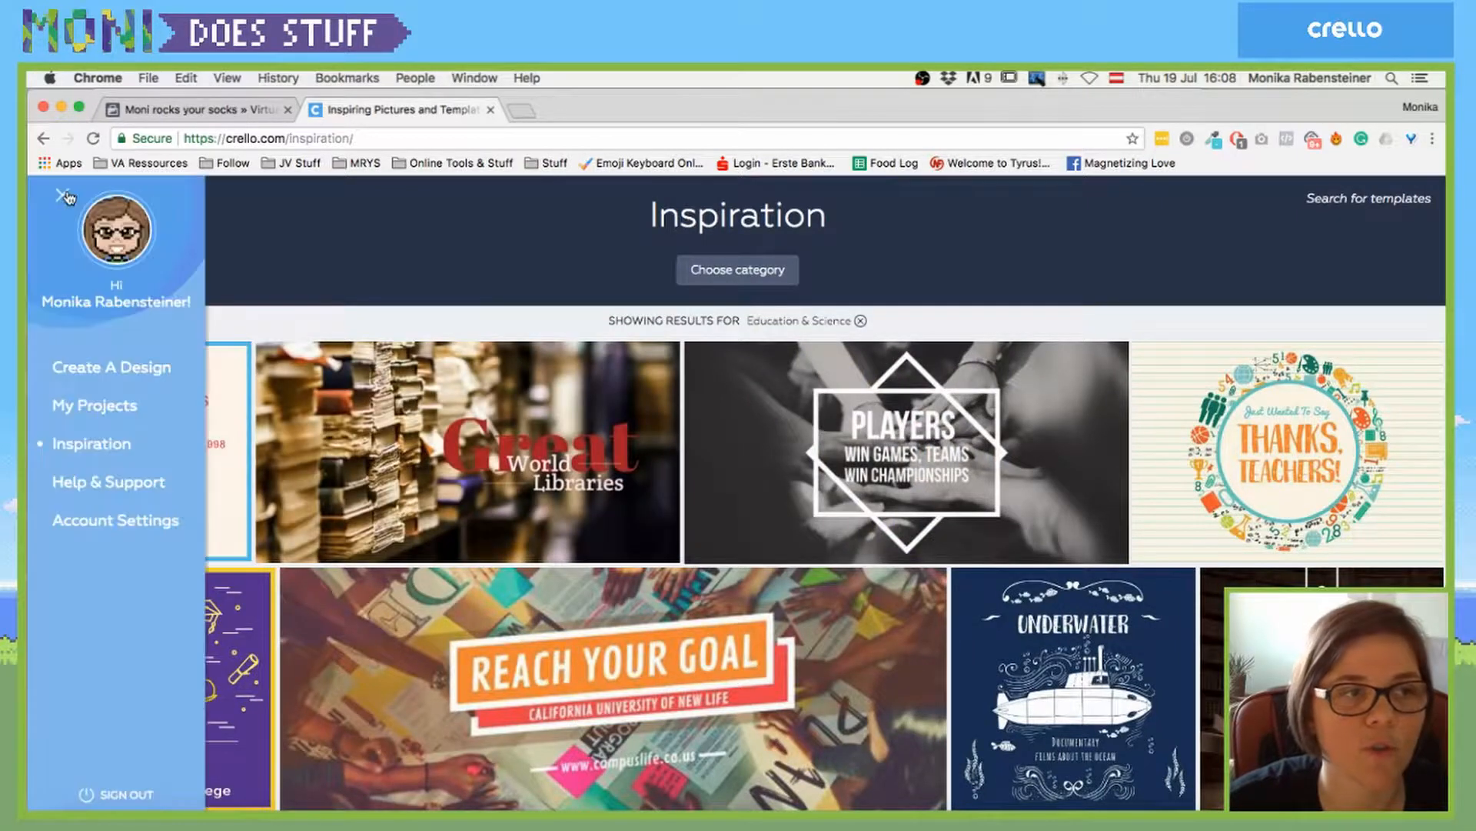
pyautogui.click(110, 405)
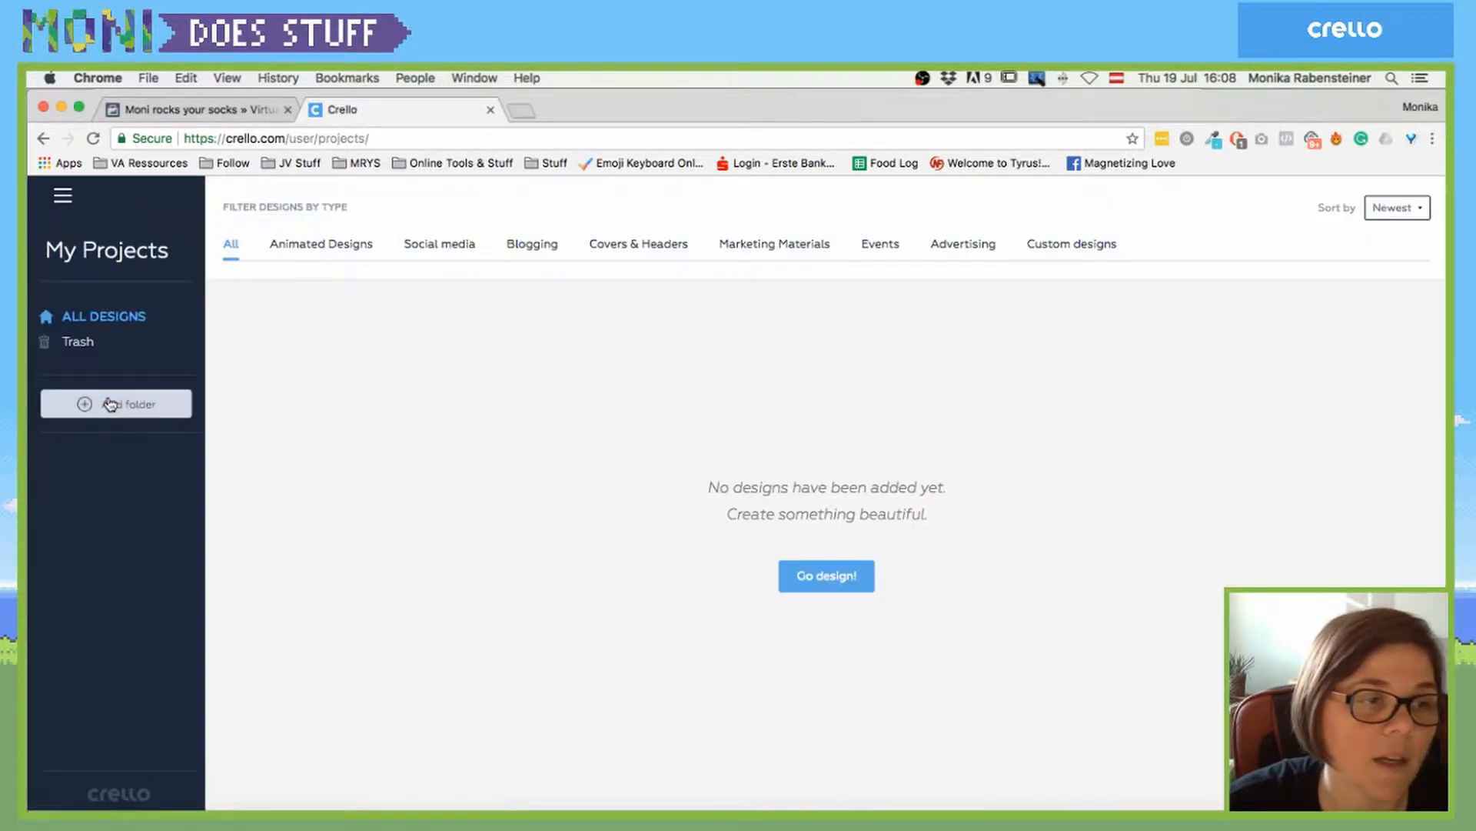
pyautogui.click(63, 198)
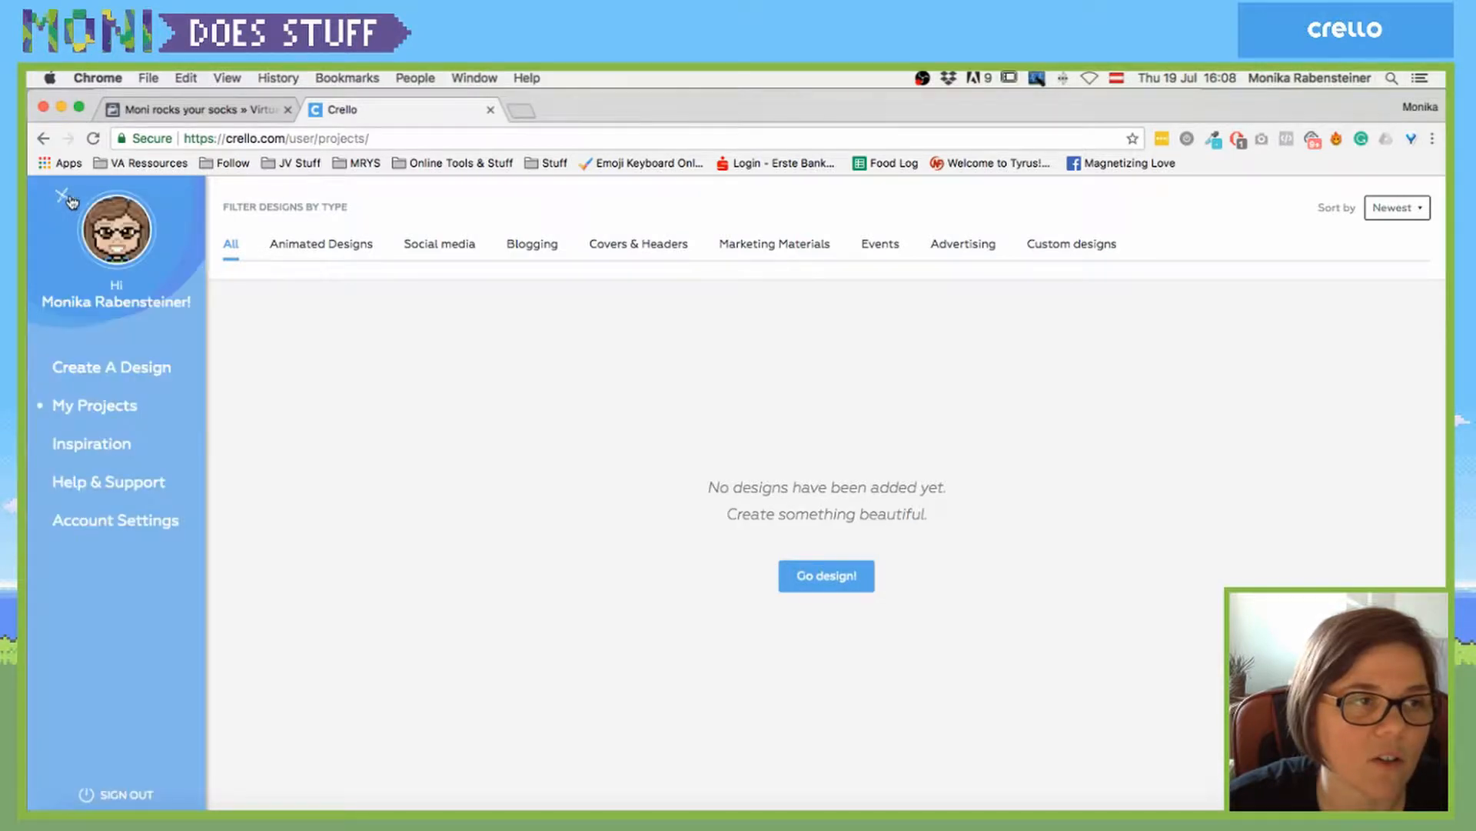
pyautogui.click(112, 368)
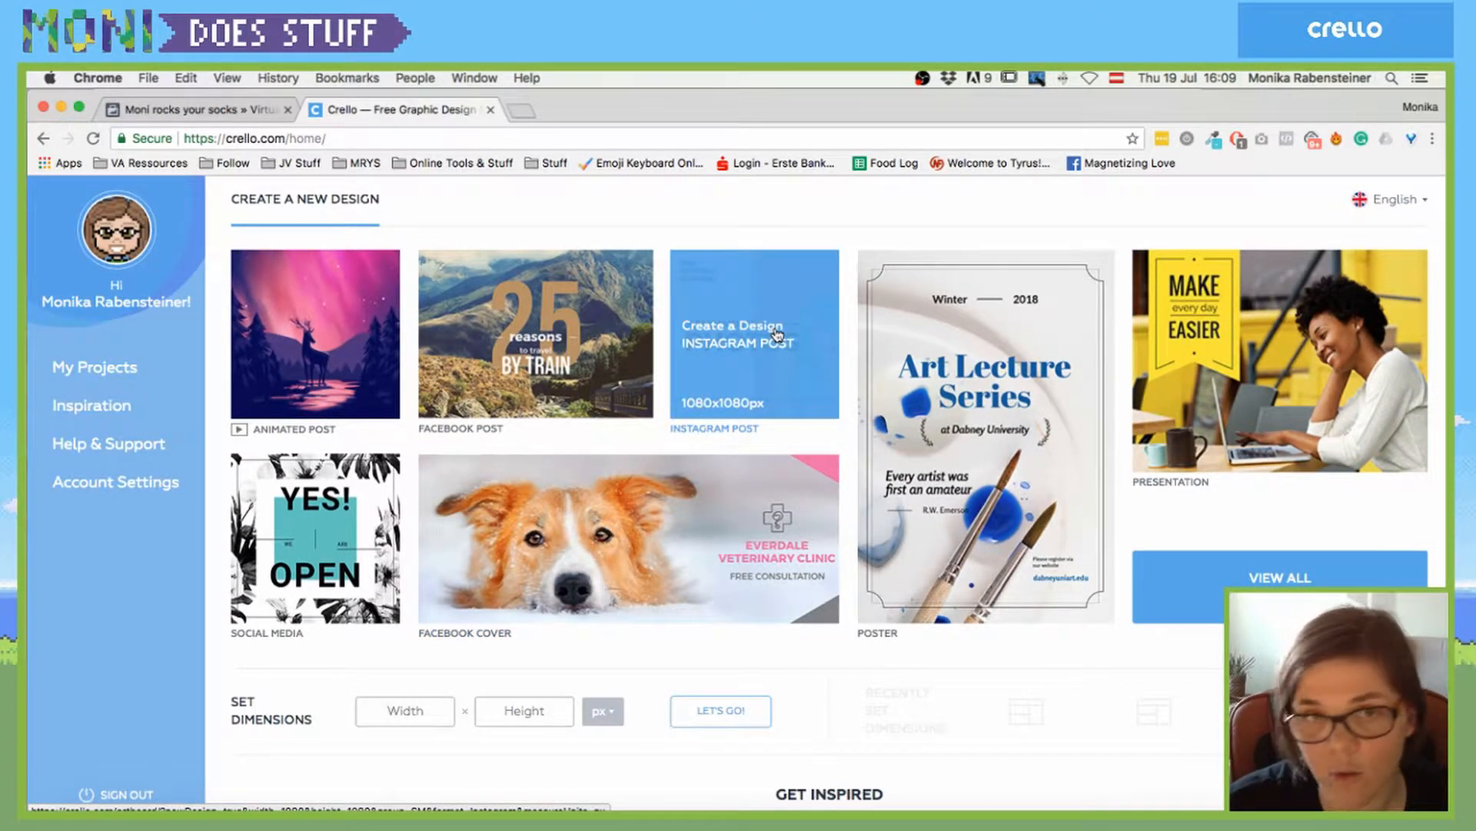
# - Start a blank 1080x1080 px Instagram post and open its title for editing
pyautogui.click(777, 334)
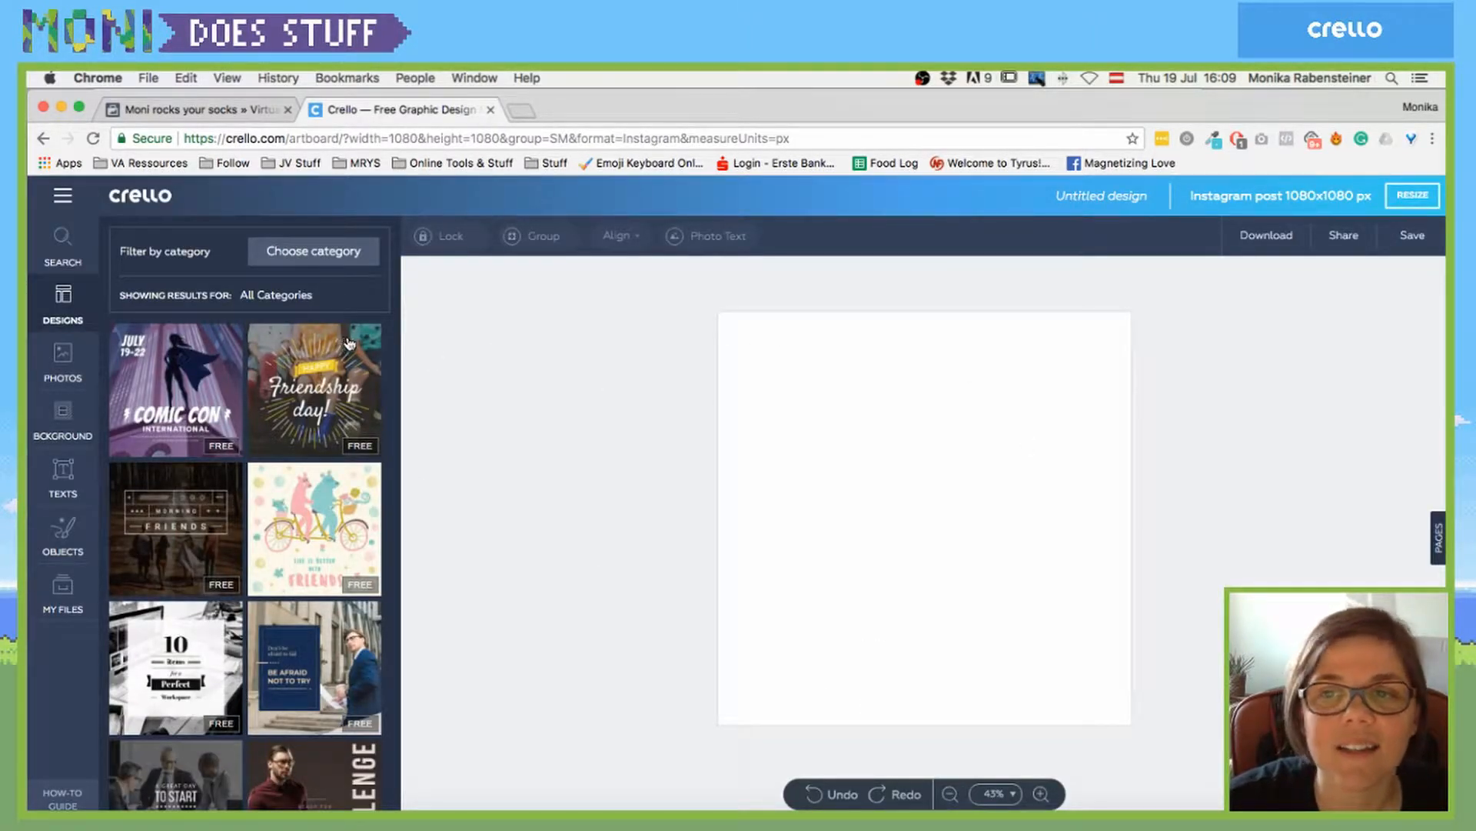
pyautogui.click(1085, 202)
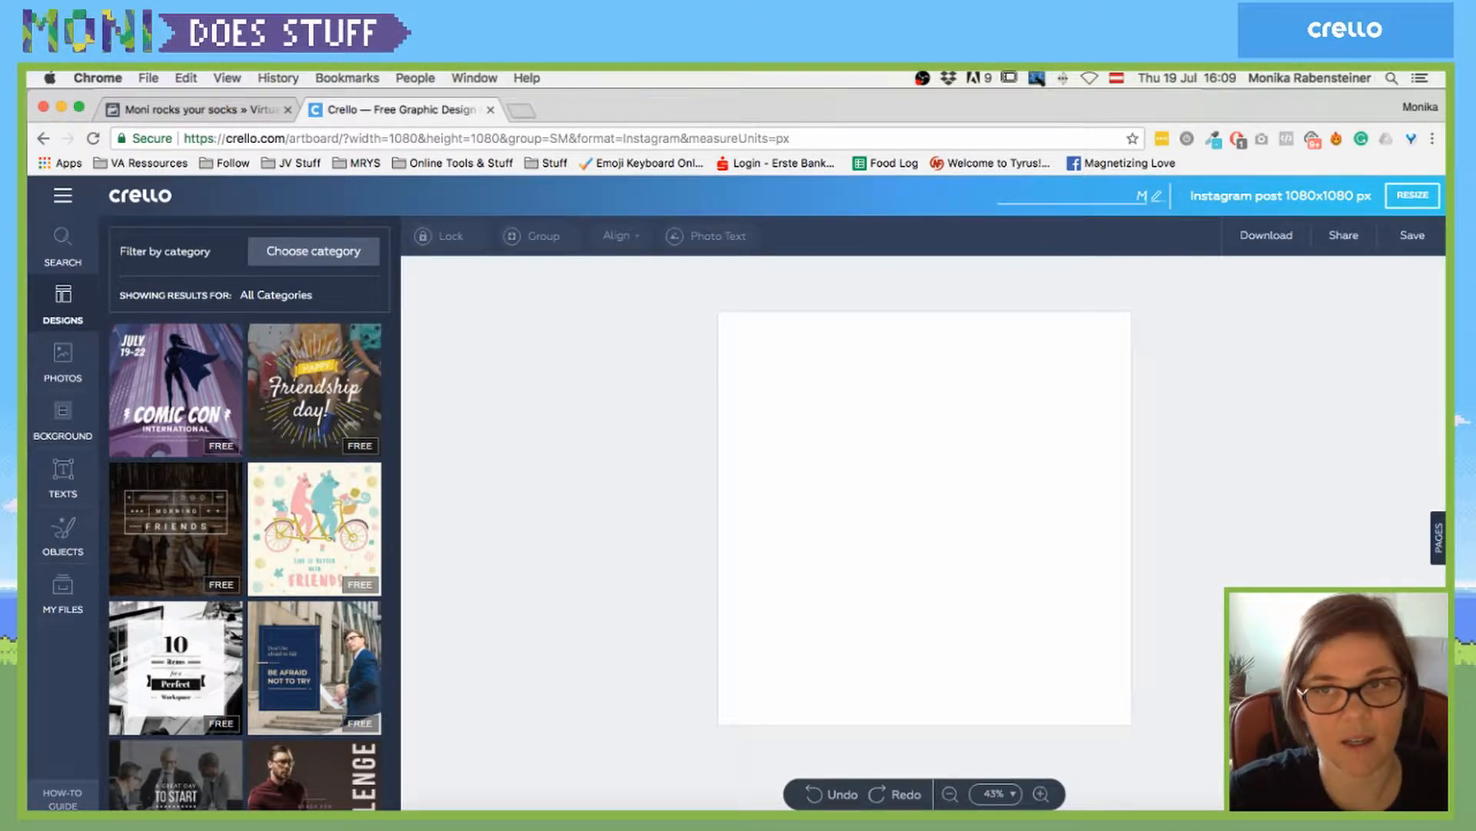
pyautogui.press('Escape')
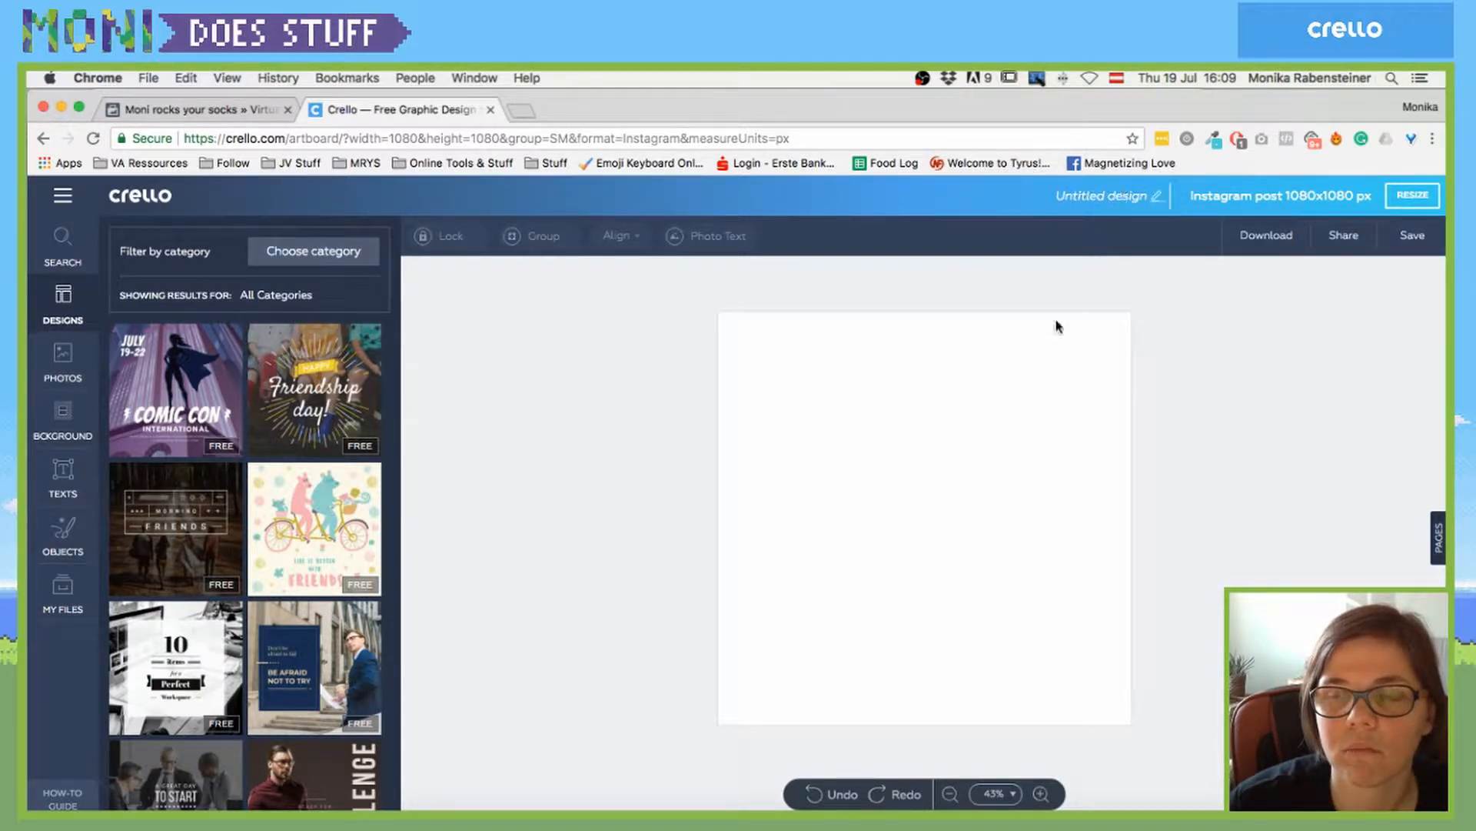
# - Try renaming the design to 'Moni Does Stuff', though it stays Untitled design
pyautogui.click(1085, 198)
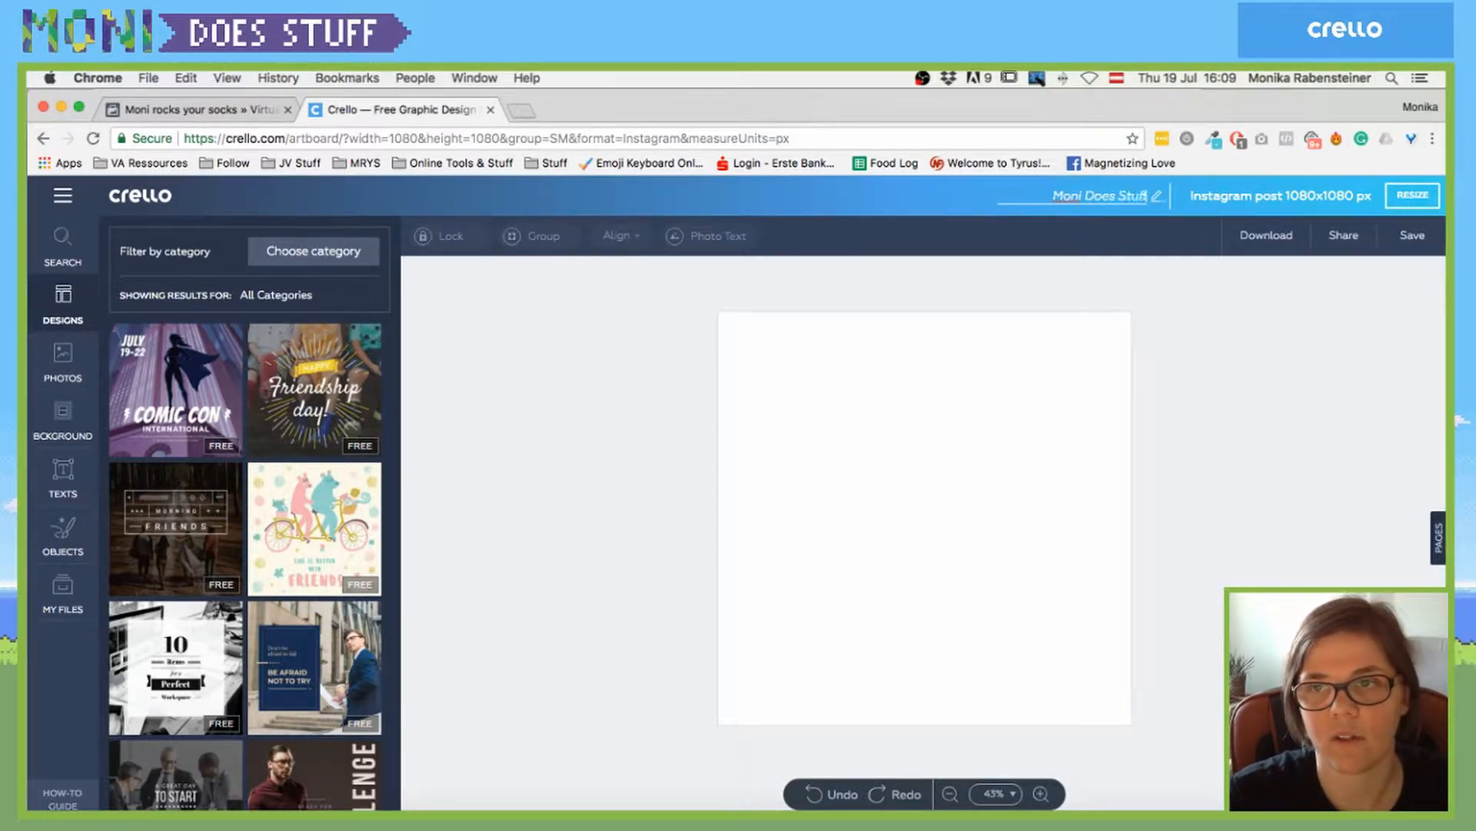
pyautogui.press('Return')
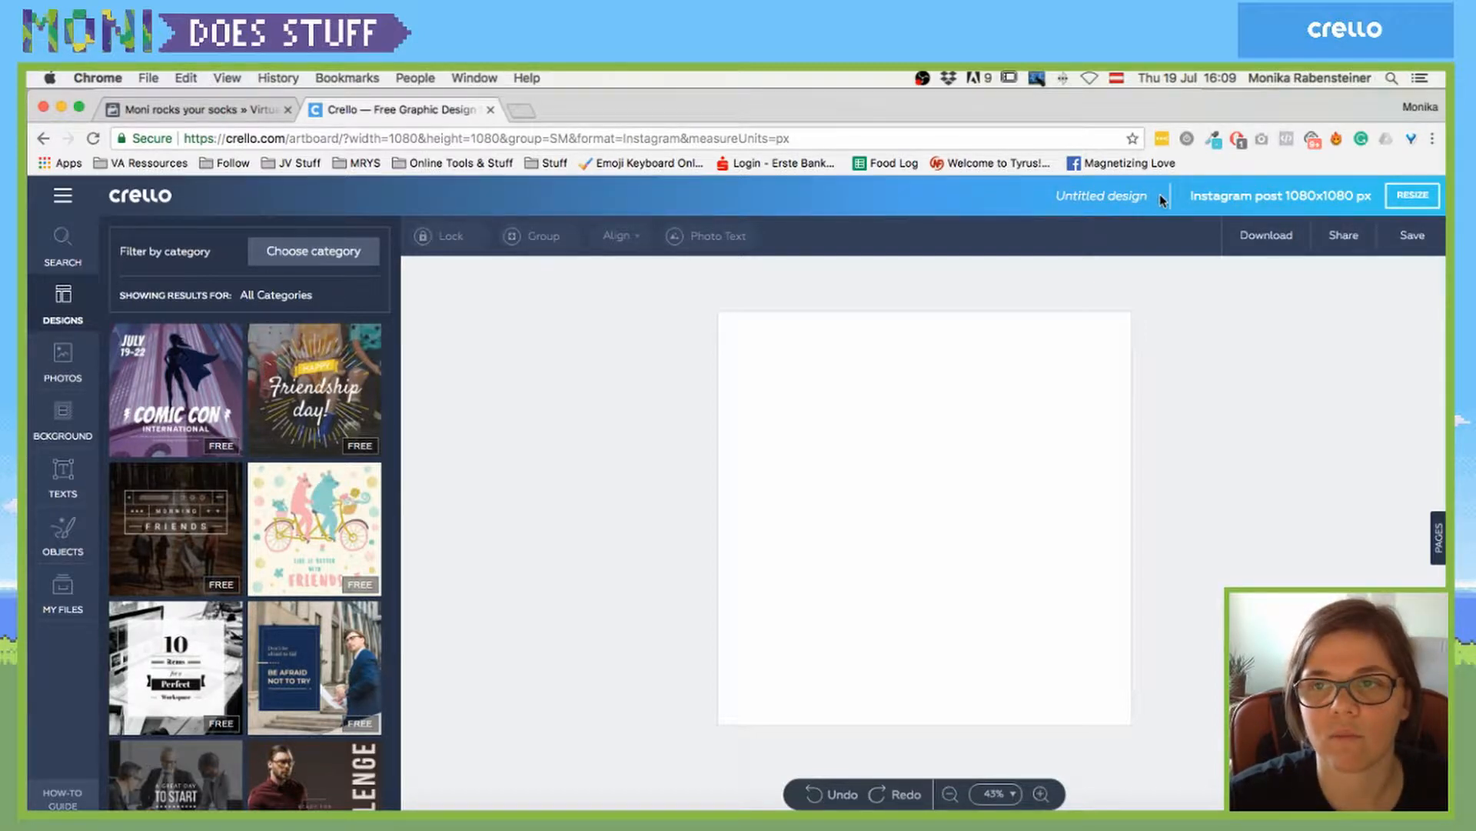
pyautogui.click(1123, 198)
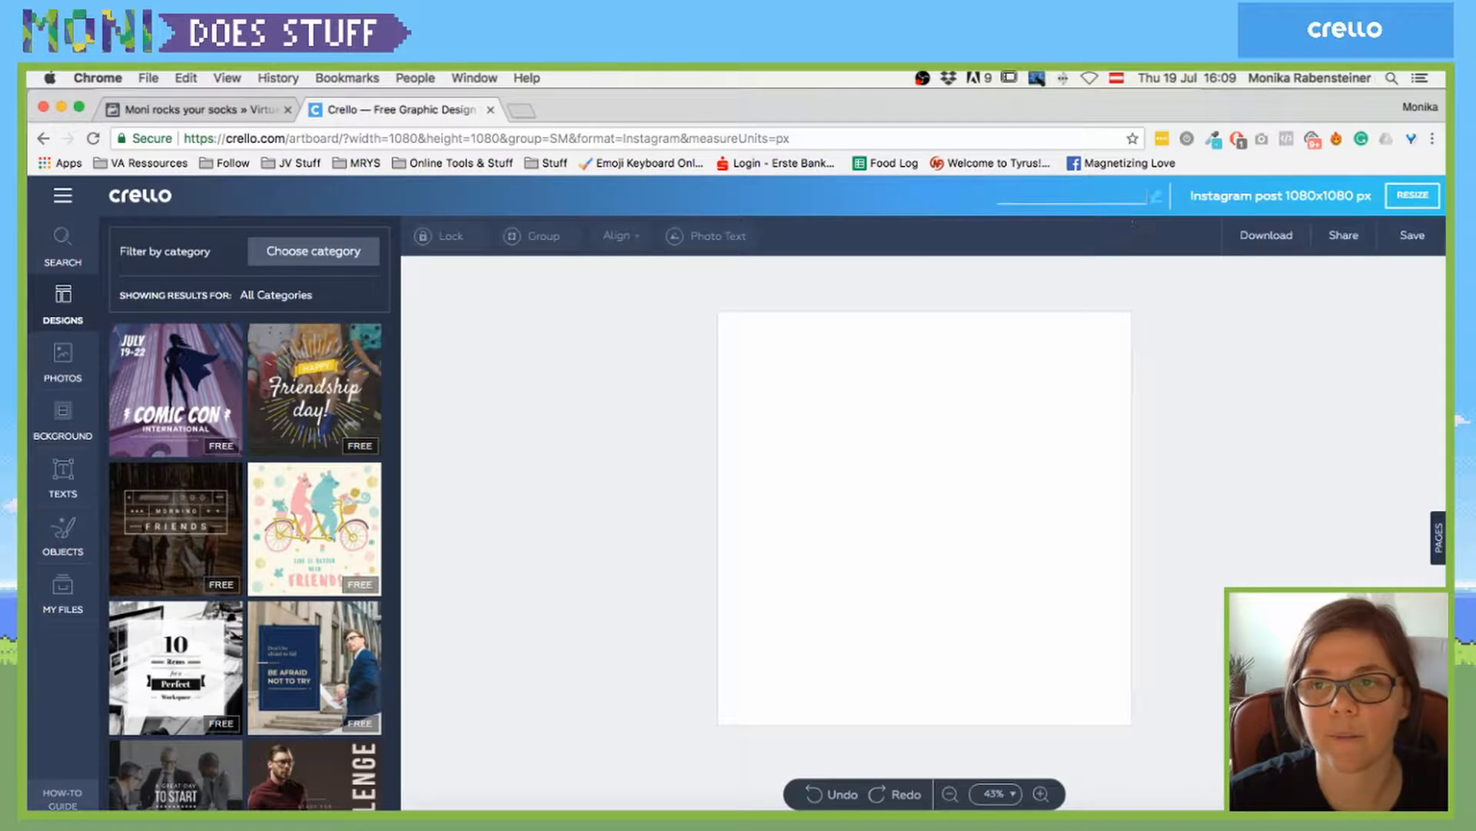
pyautogui.press('Return')
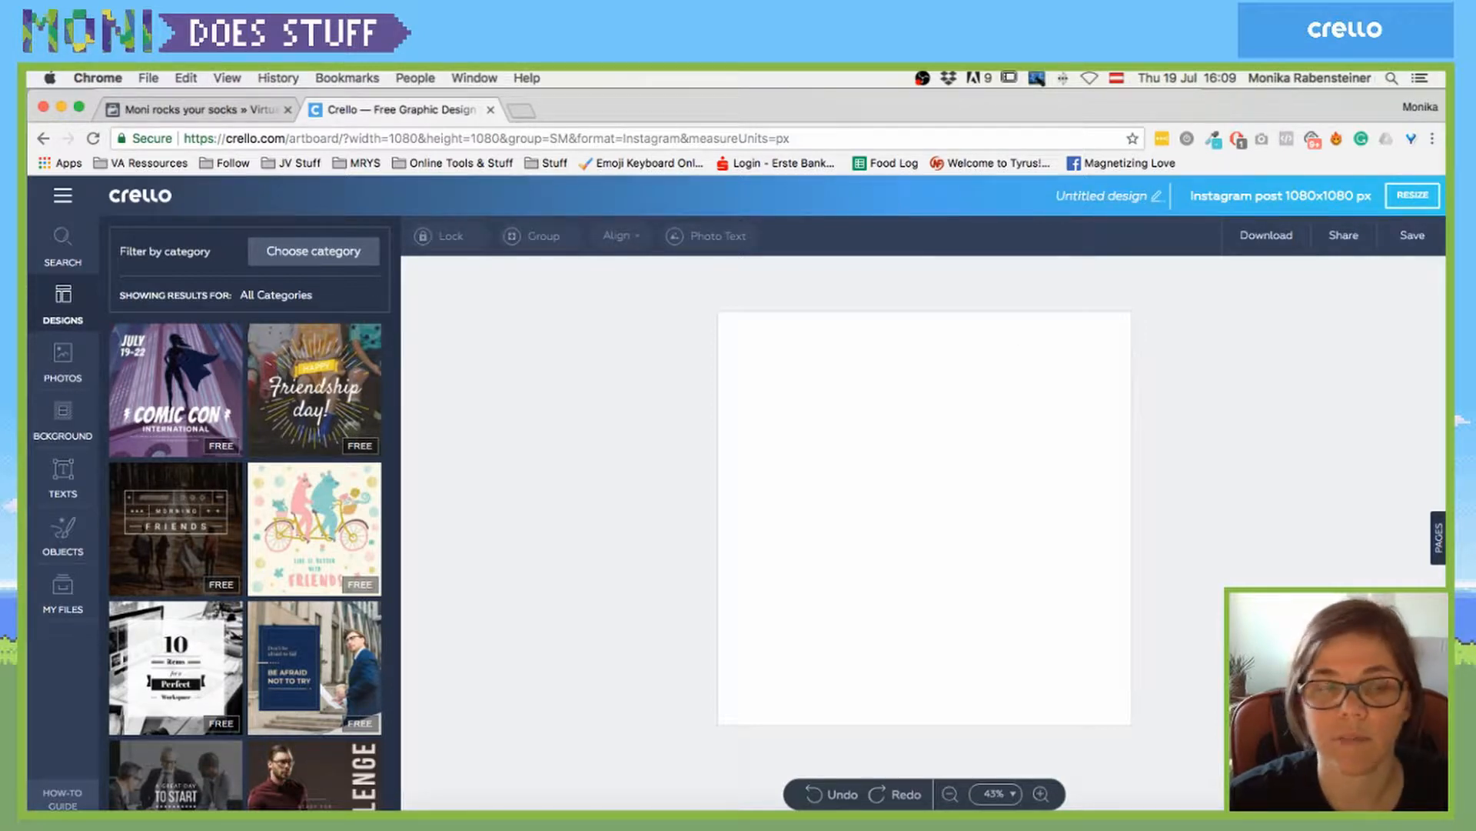
pyautogui.click(1096, 190)
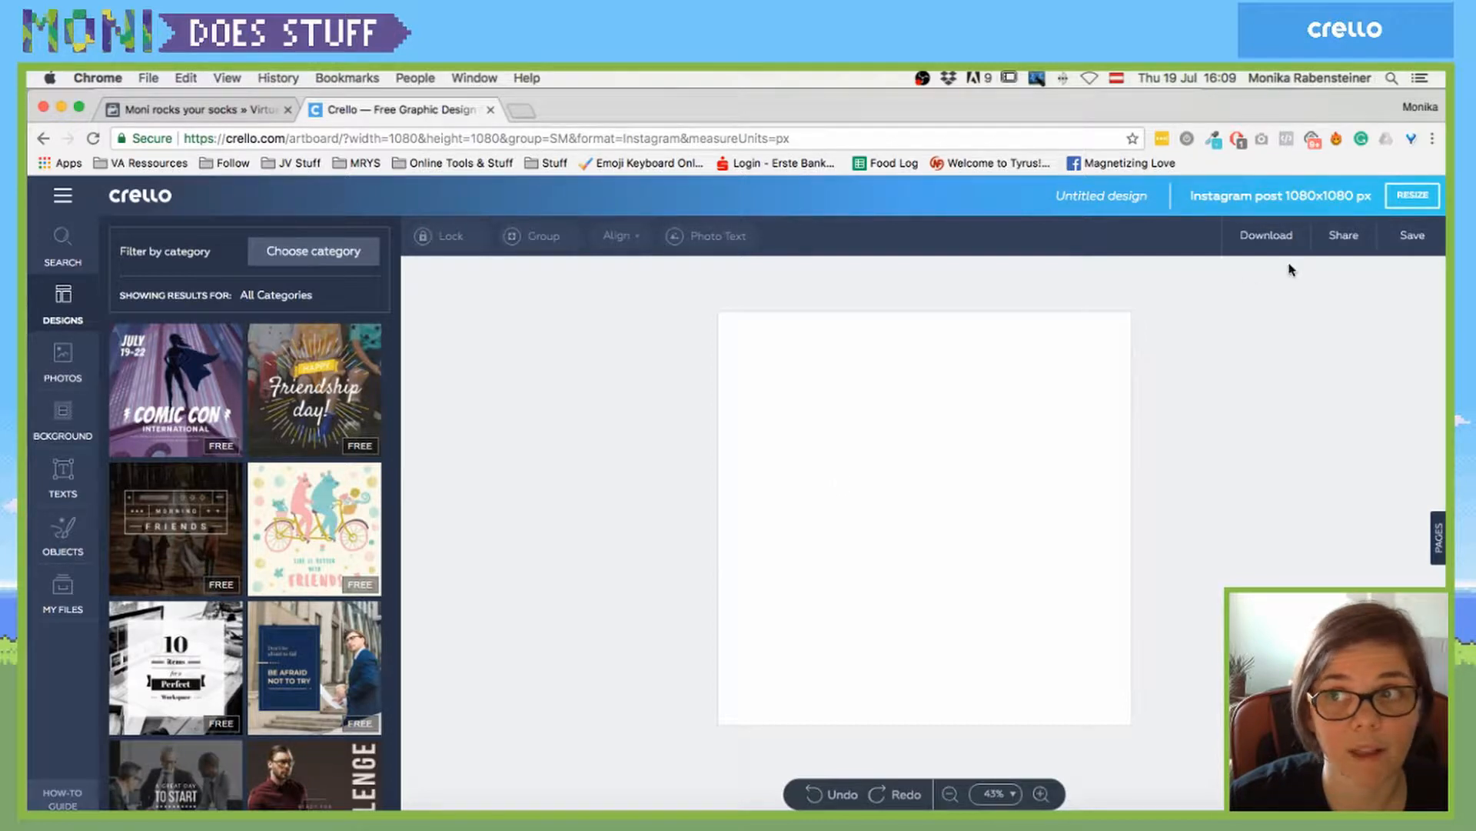
# - In the pages panel, add a blank page and a copy of page 1, then delete both
pyautogui.click(1438, 537)
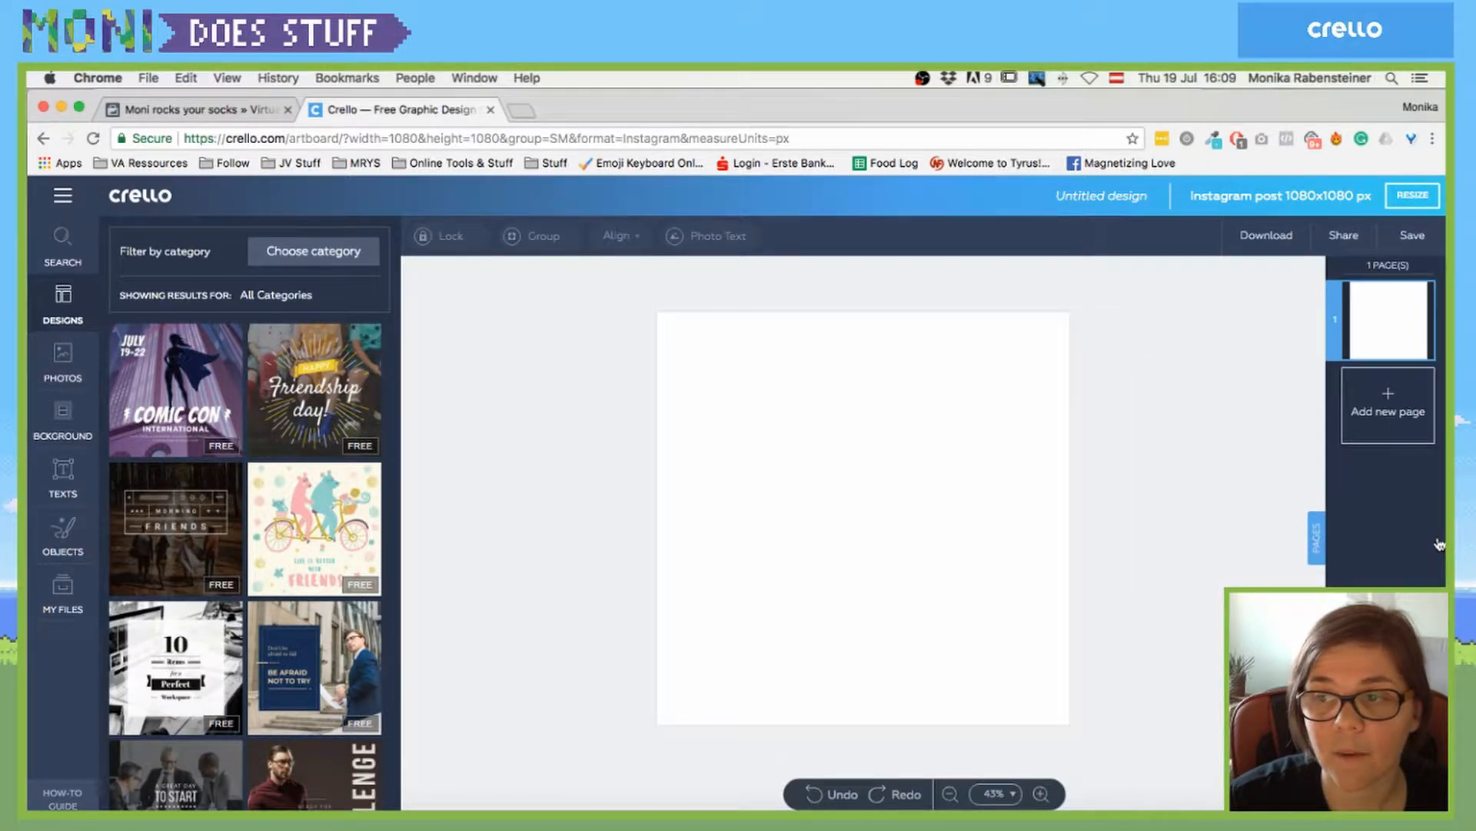
pyautogui.moveTo(1388, 321)
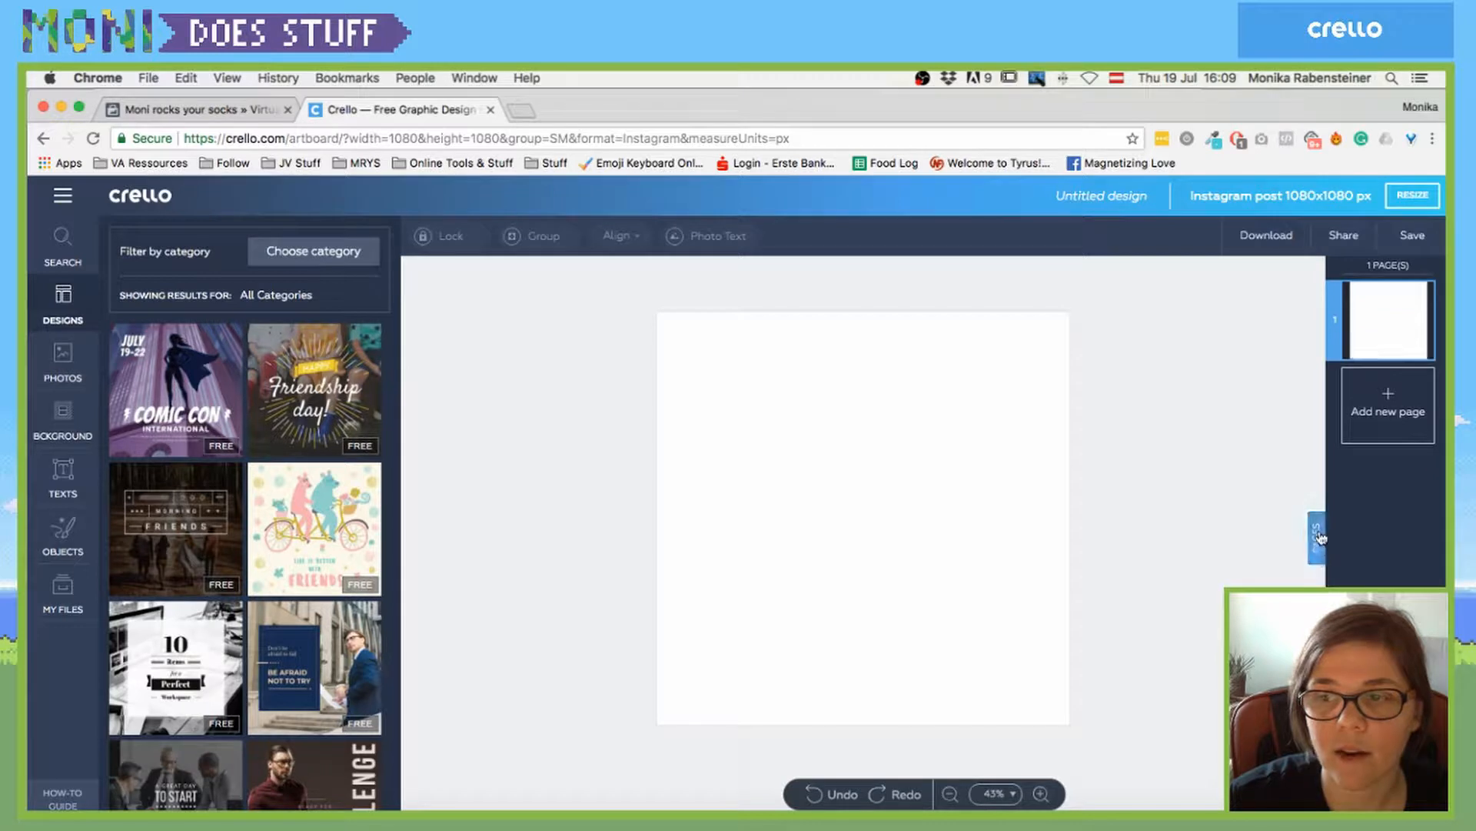
pyautogui.moveTo(1372, 336)
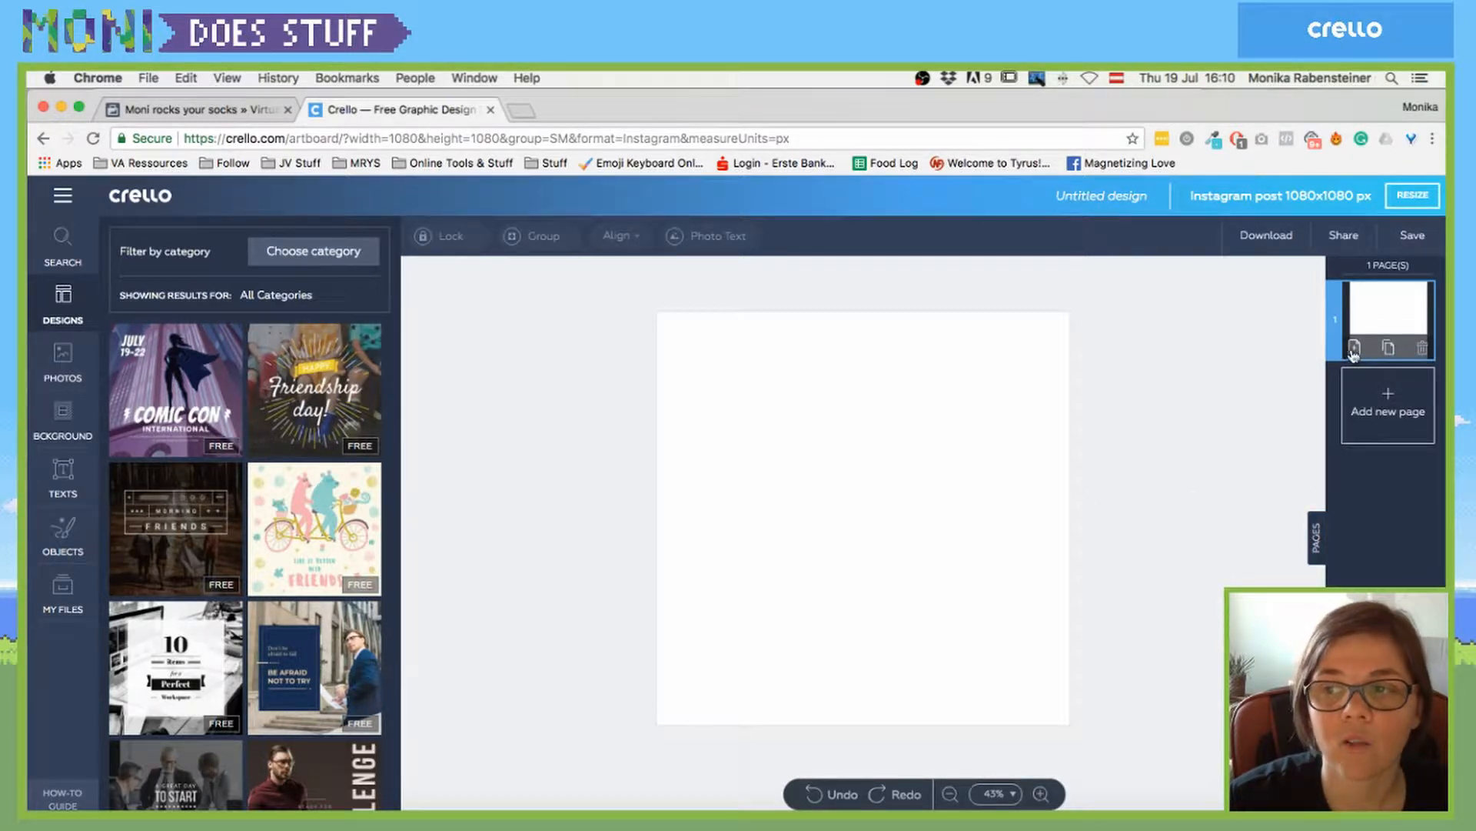
pyautogui.click(1354, 350)
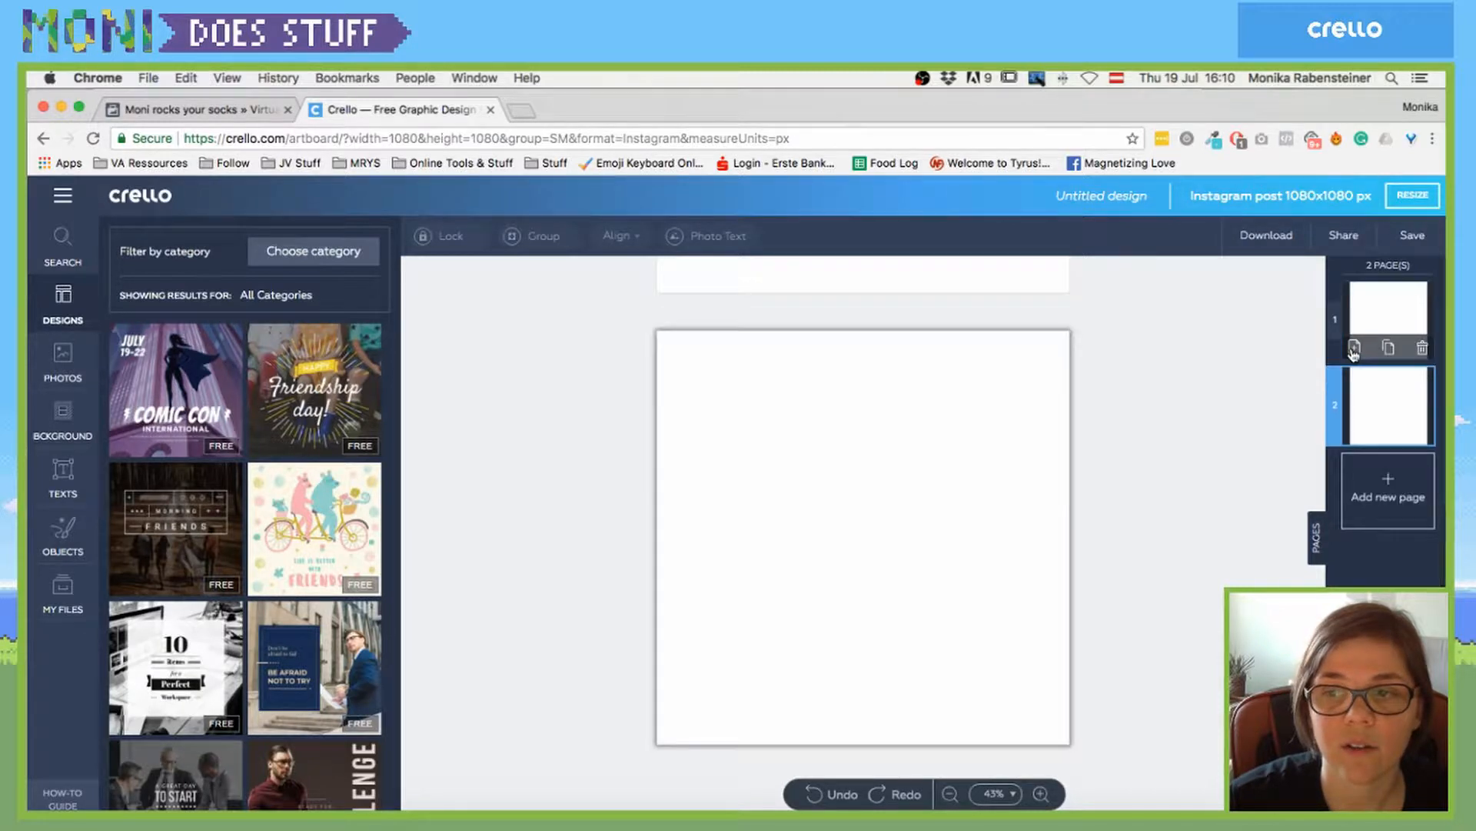
pyautogui.click(1391, 350)
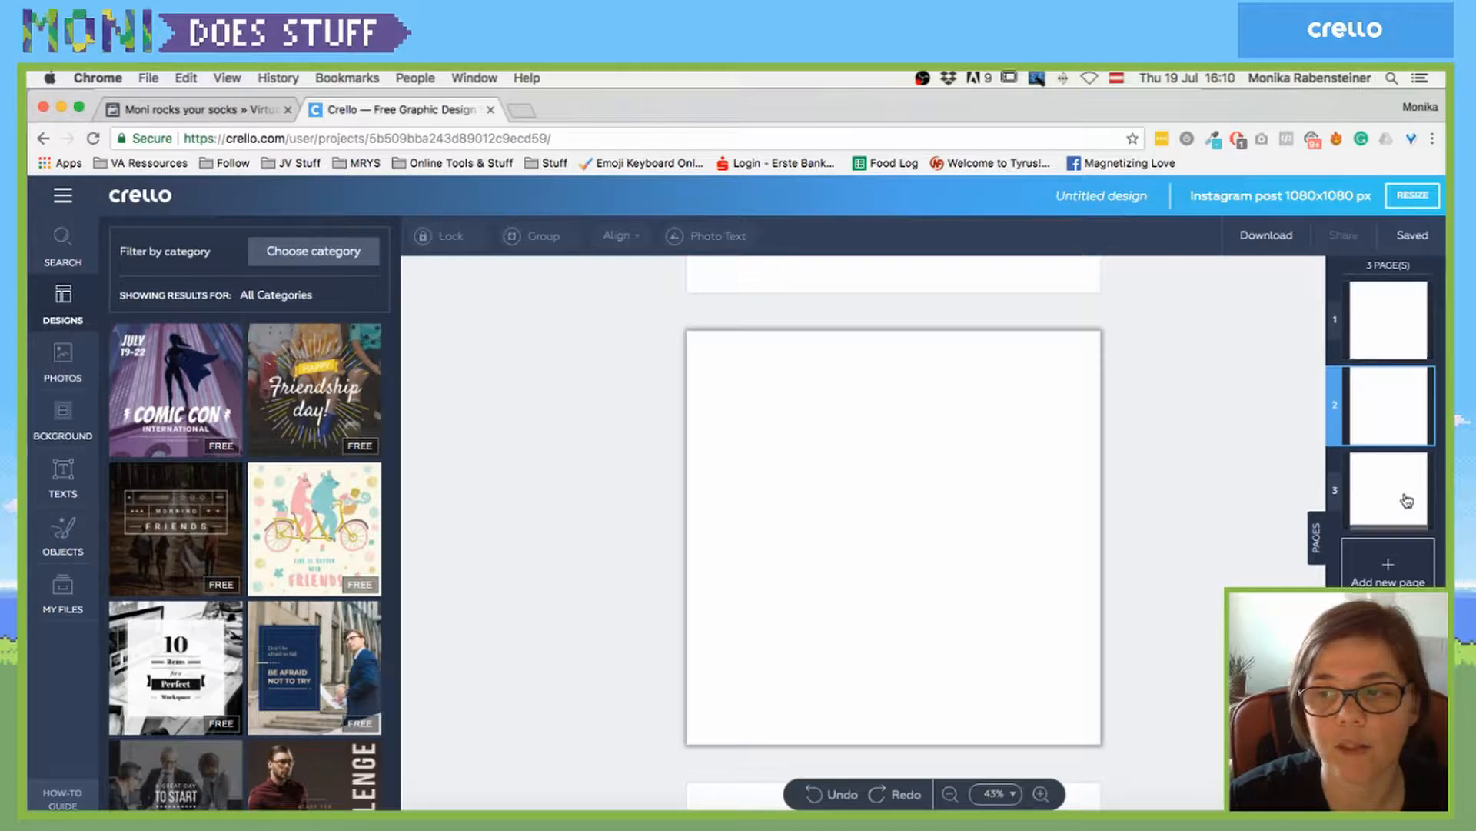
pyautogui.click(1419, 519)
pyautogui.click(1419, 435)
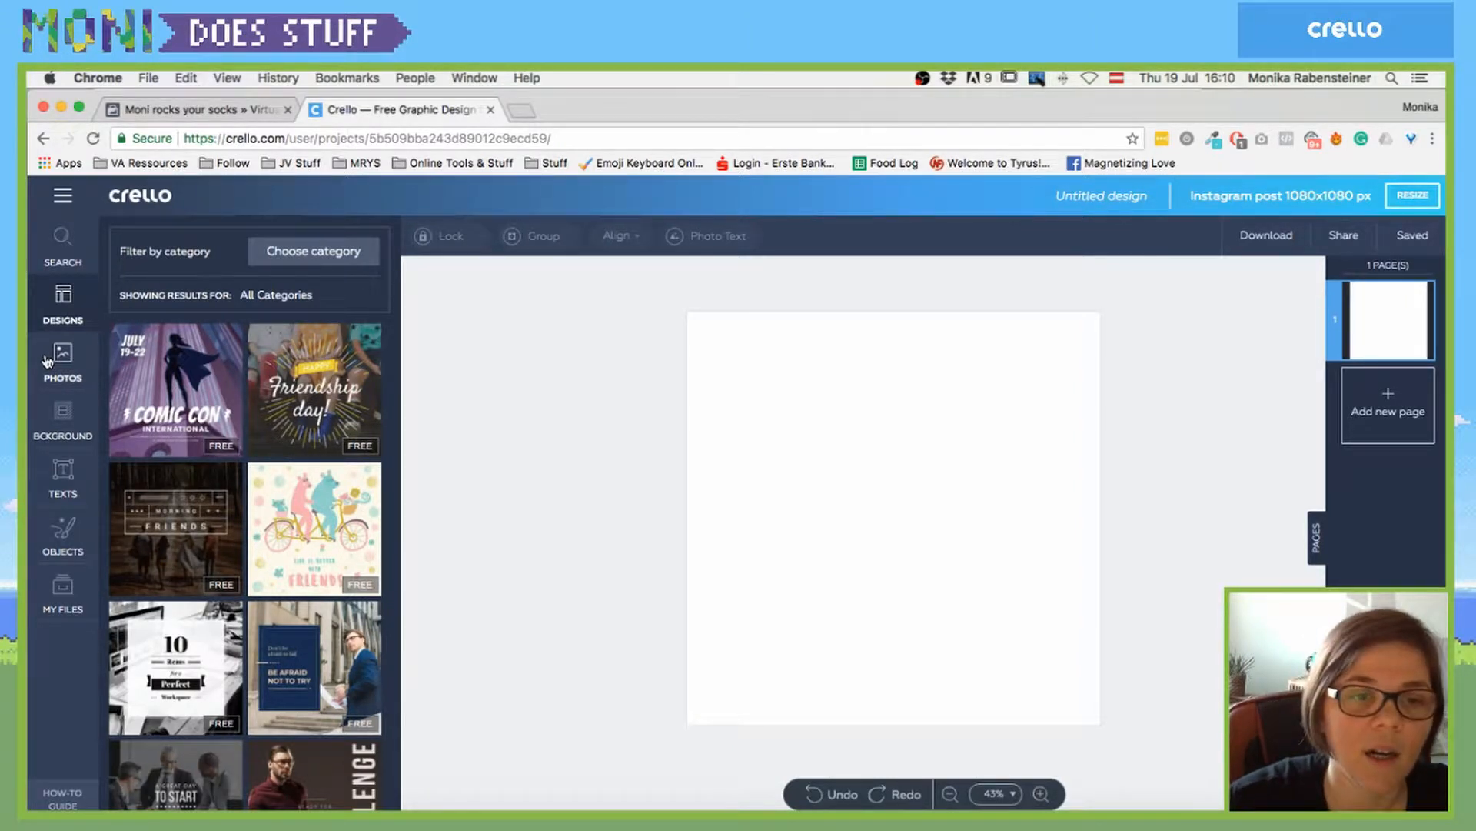
# - Rename the Untitled design to 'MoniDoesSTuff', replacing a test title
pyautogui.doubleClick(1112, 197)
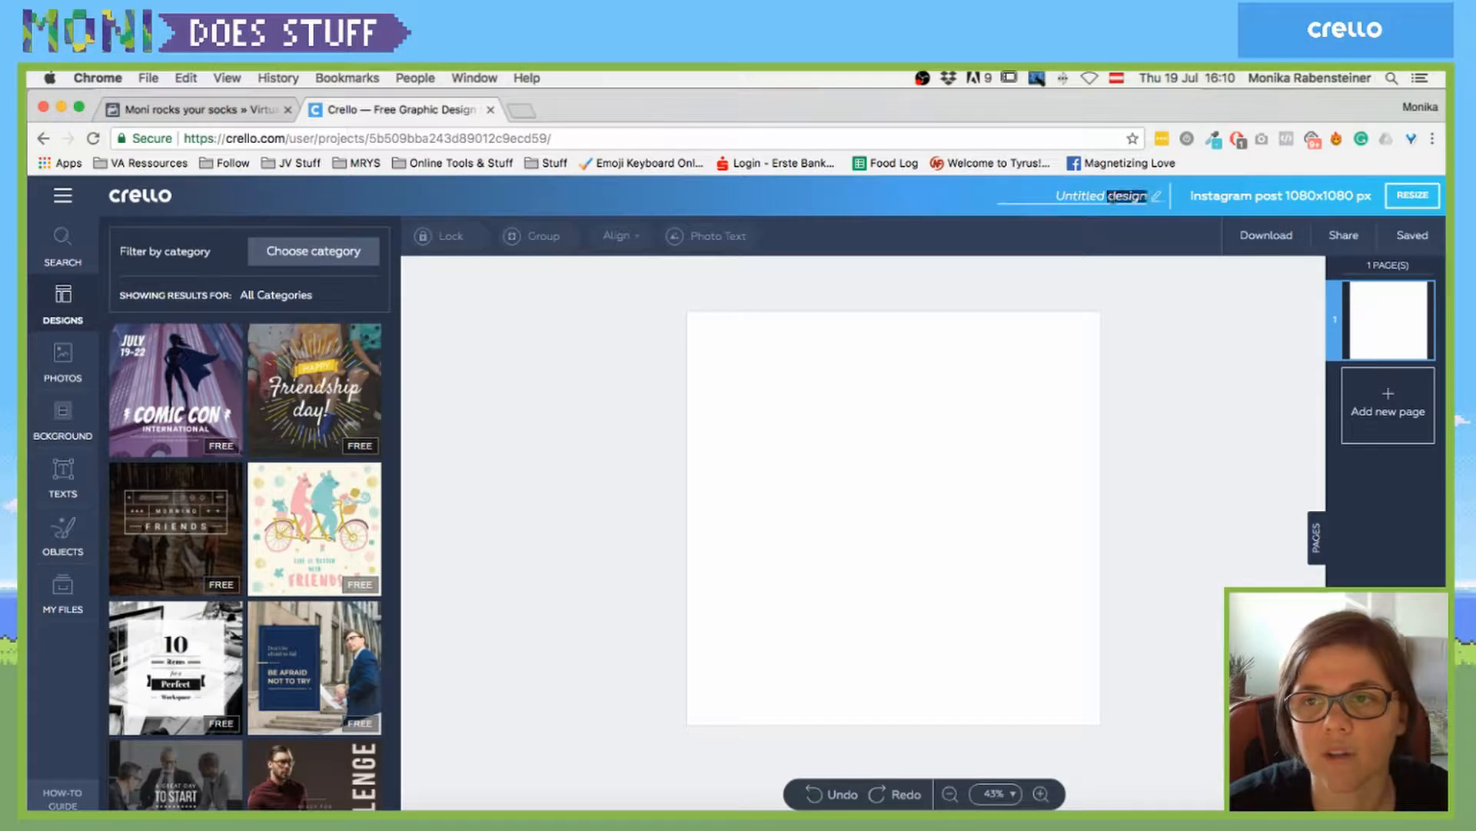
pyautogui.tripleClick(1112, 197)
pyautogui.write('ködfökldfg')
pyautogui.press('Return')
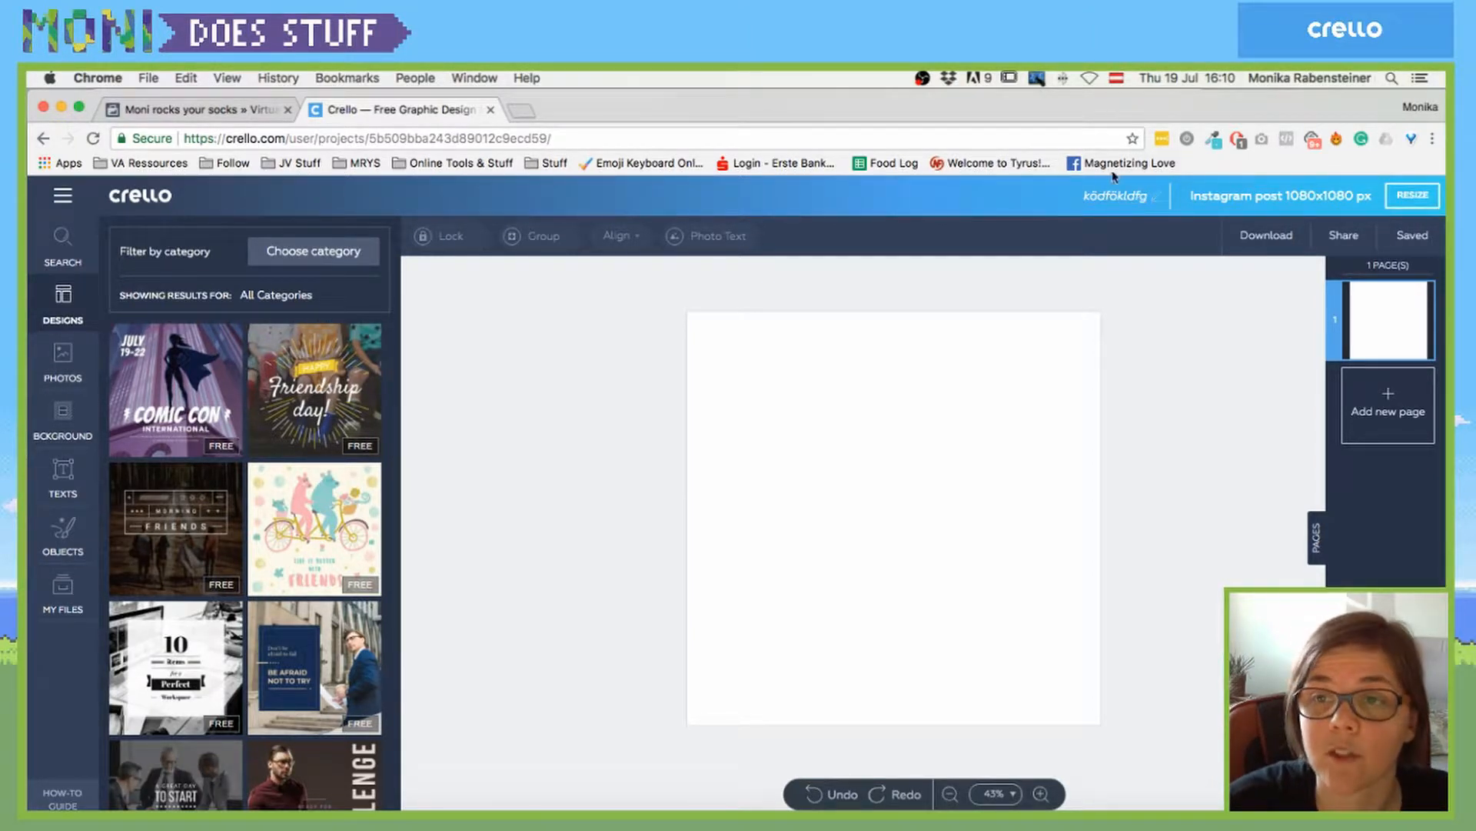
pyautogui.doubleClick(1107, 197)
pyautogui.write('M')
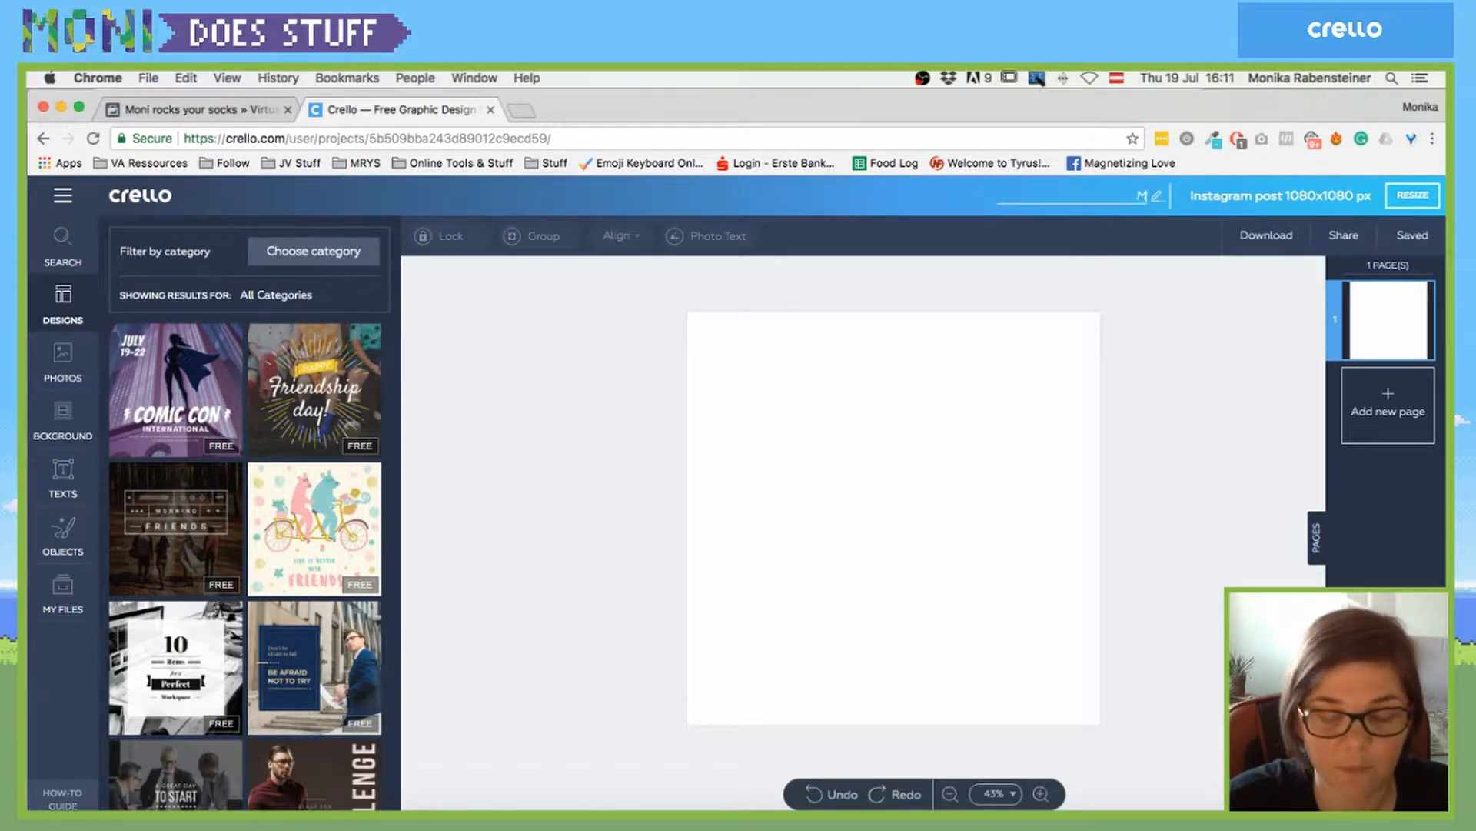
pyautogui.write('oniDoesST')
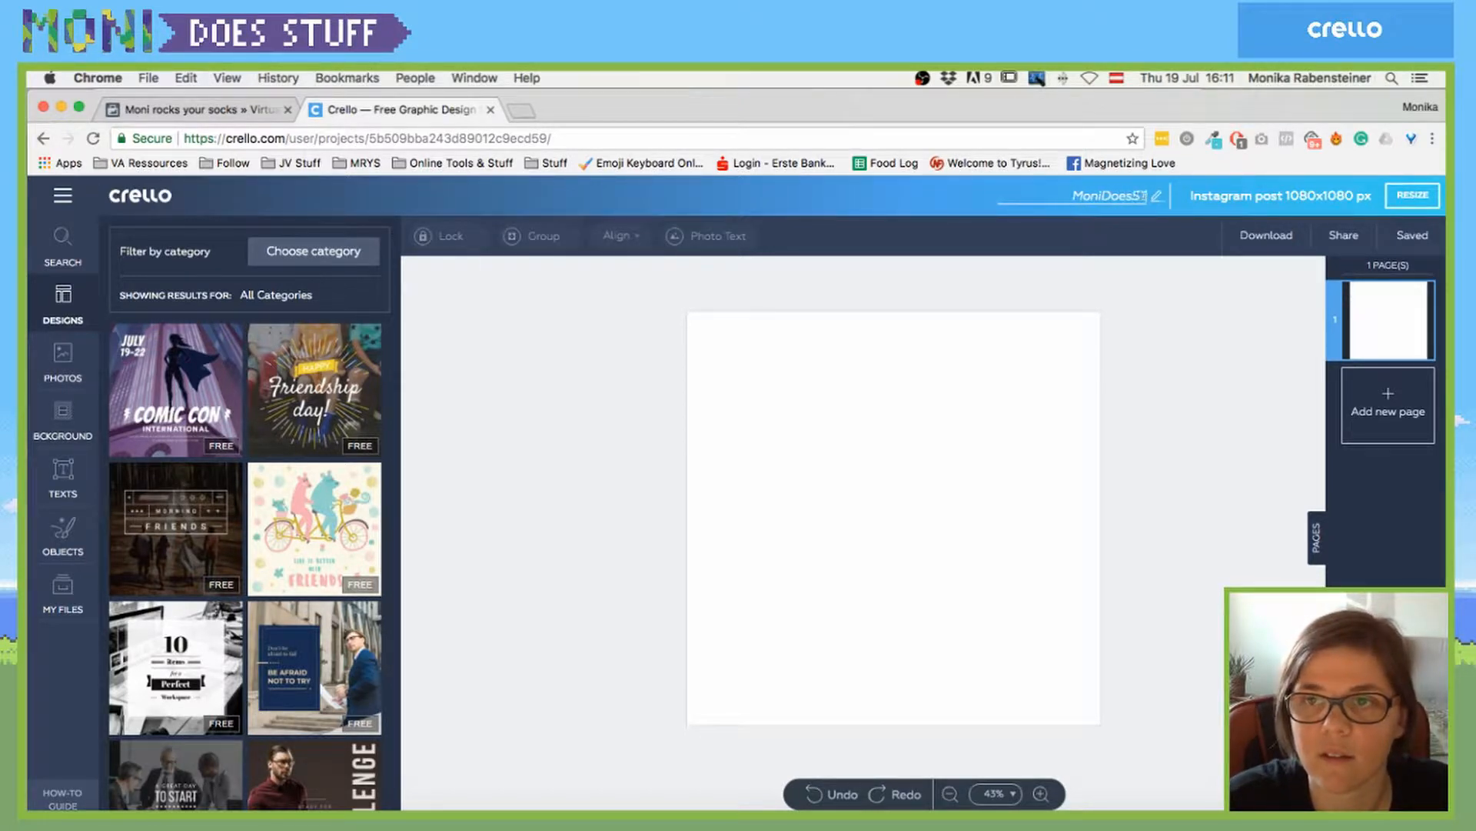
pyautogui.write('uff')
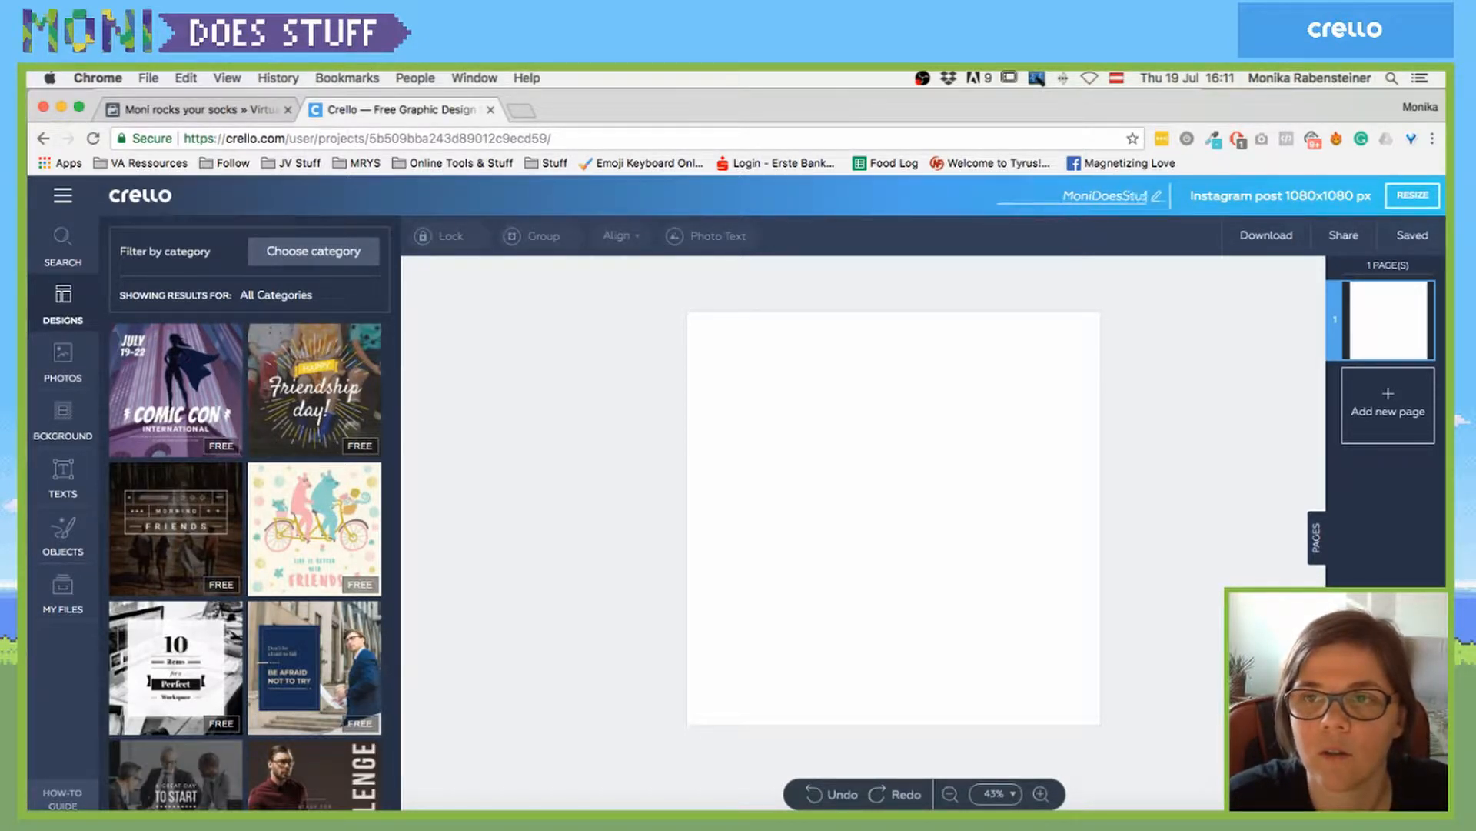
pyautogui.press('Return')
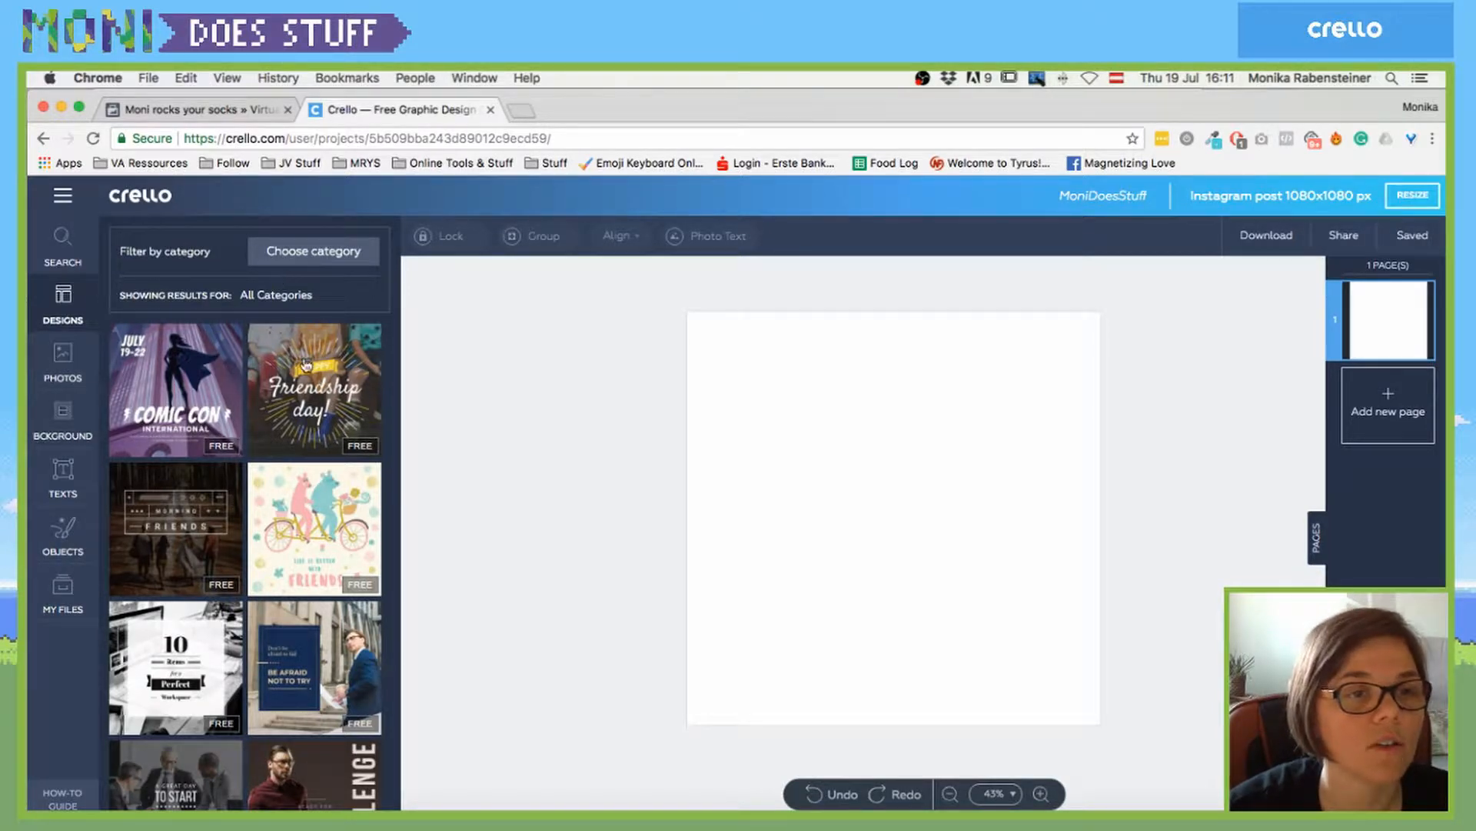
# - Switch the side panel from templates to the Photos gallery
pyautogui.scroll(-10, 301, 462)
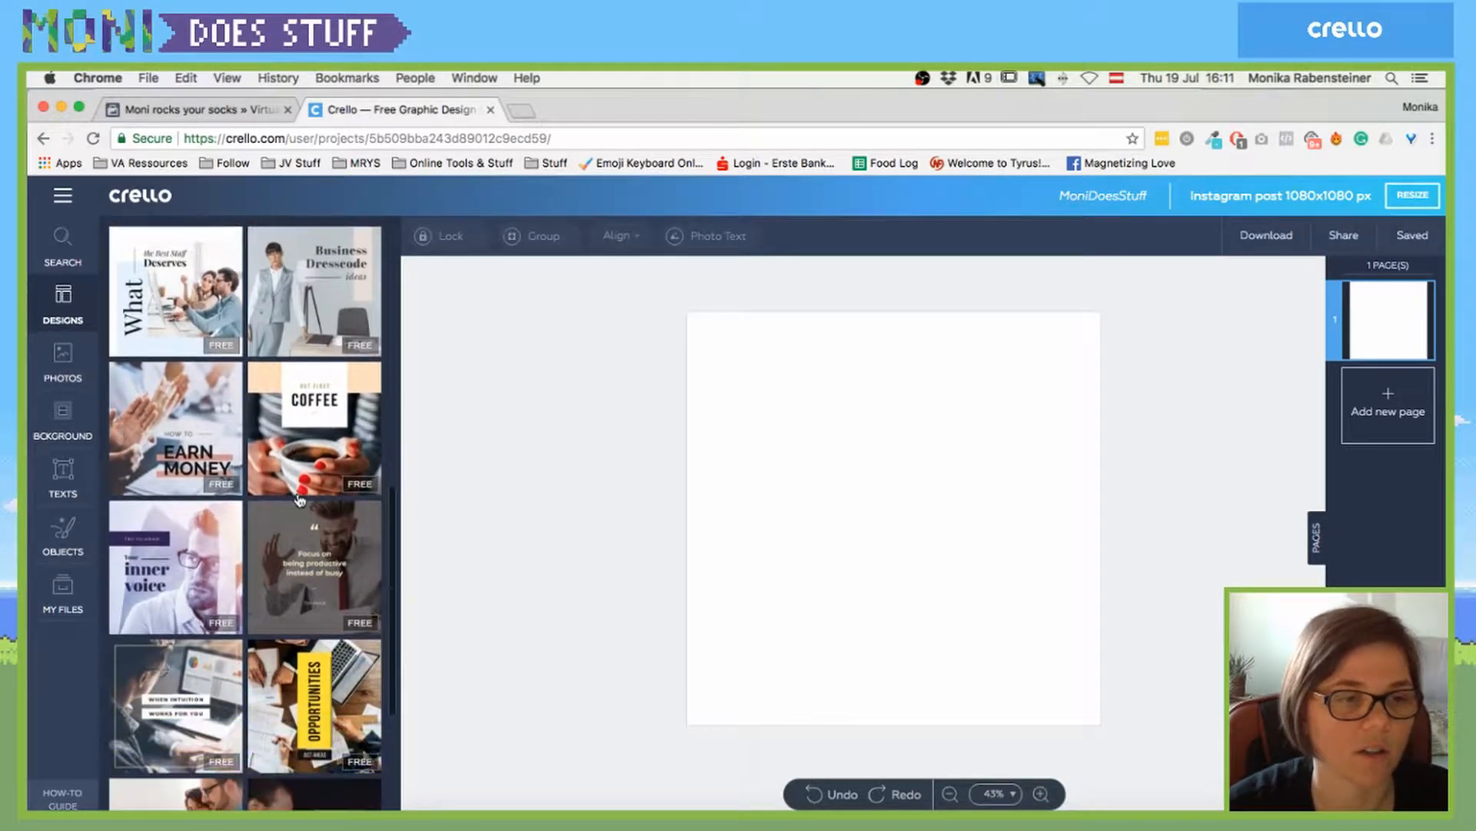
pyautogui.scroll(-10, 299, 500)
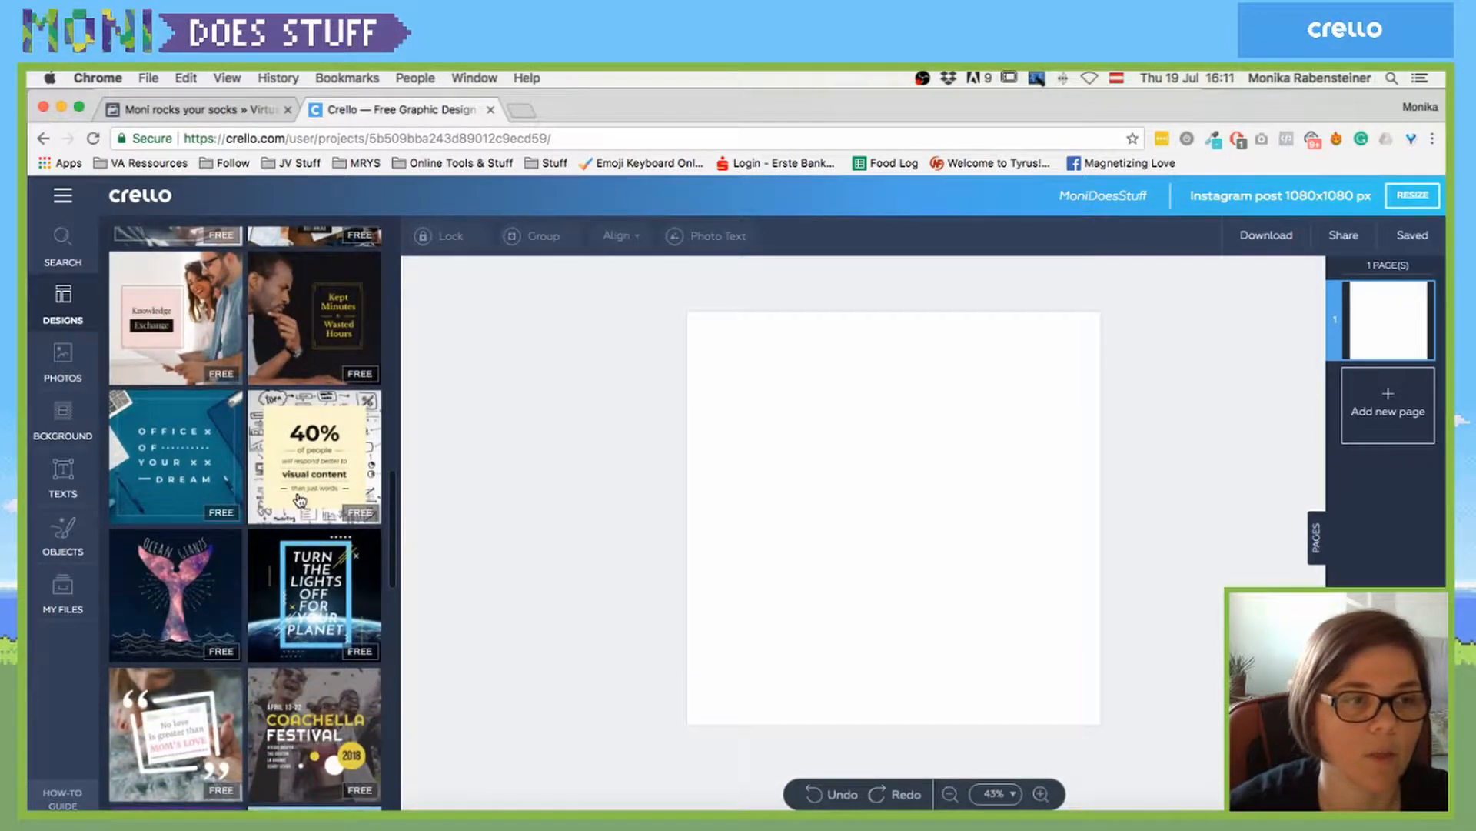
pyautogui.scroll(-3, 300, 562)
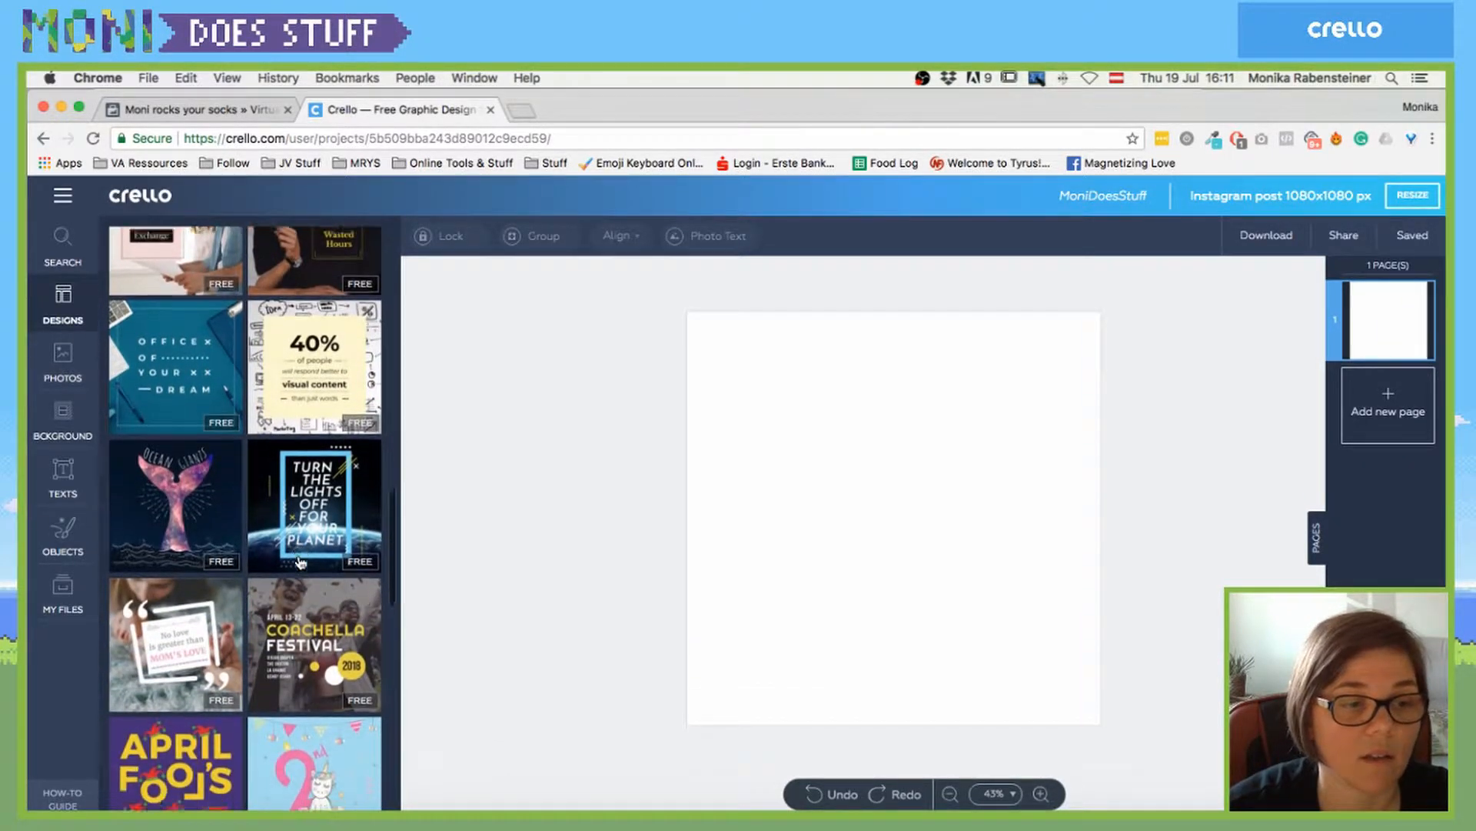
pyautogui.scroll(-8, 300, 562)
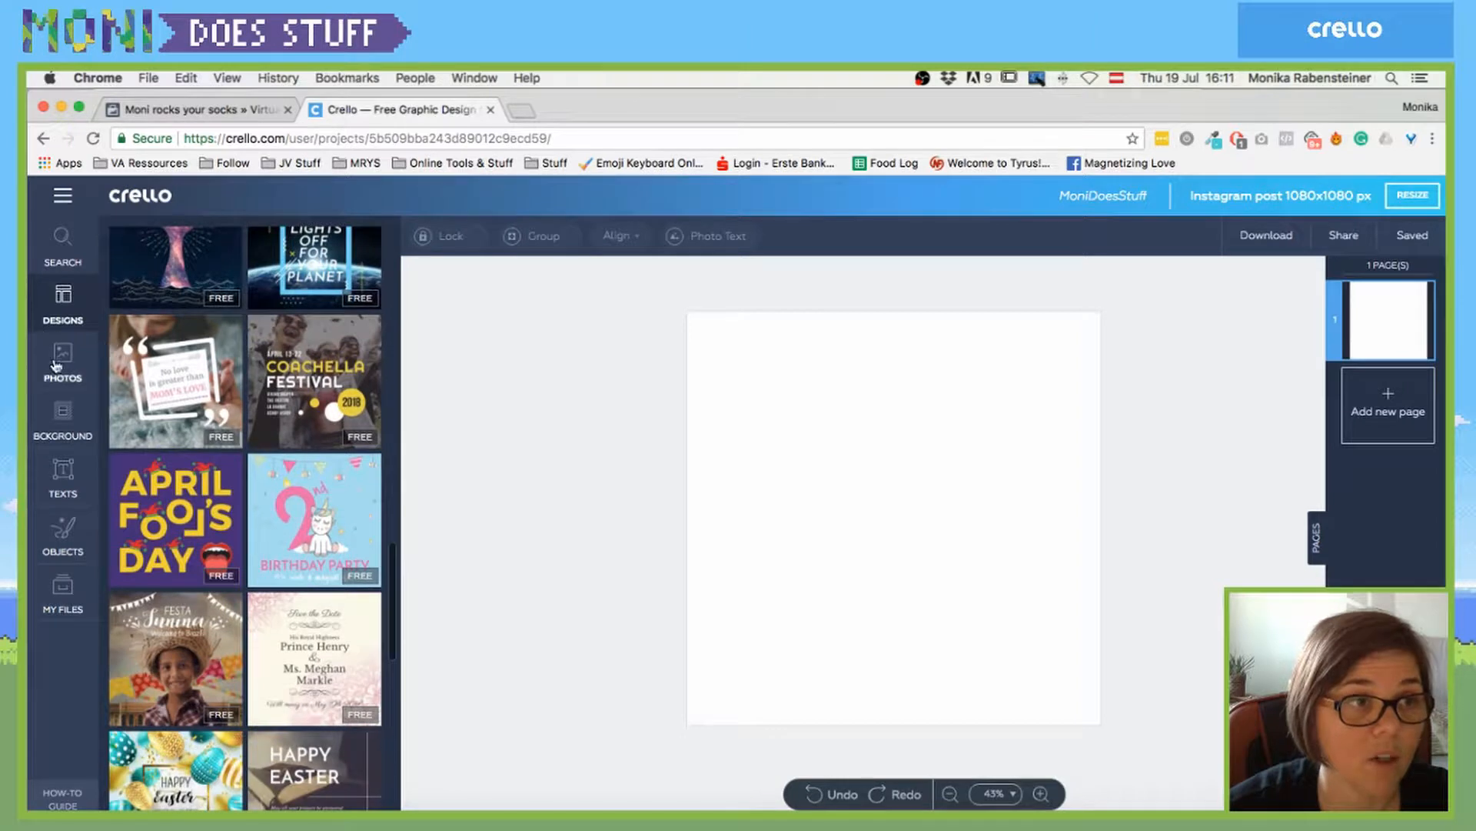
pyautogui.click(60, 361)
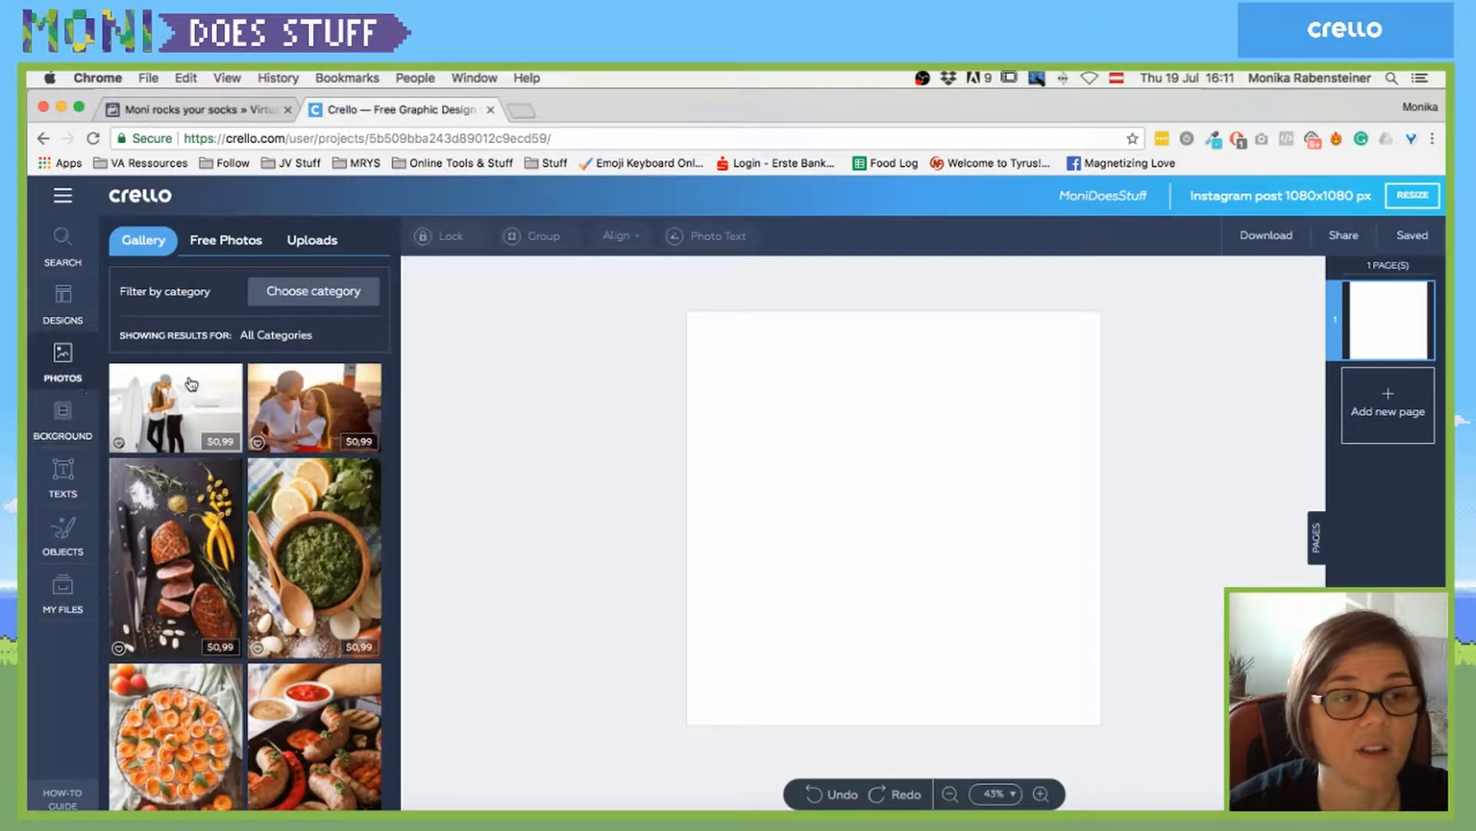
pyautogui.click(221, 240)
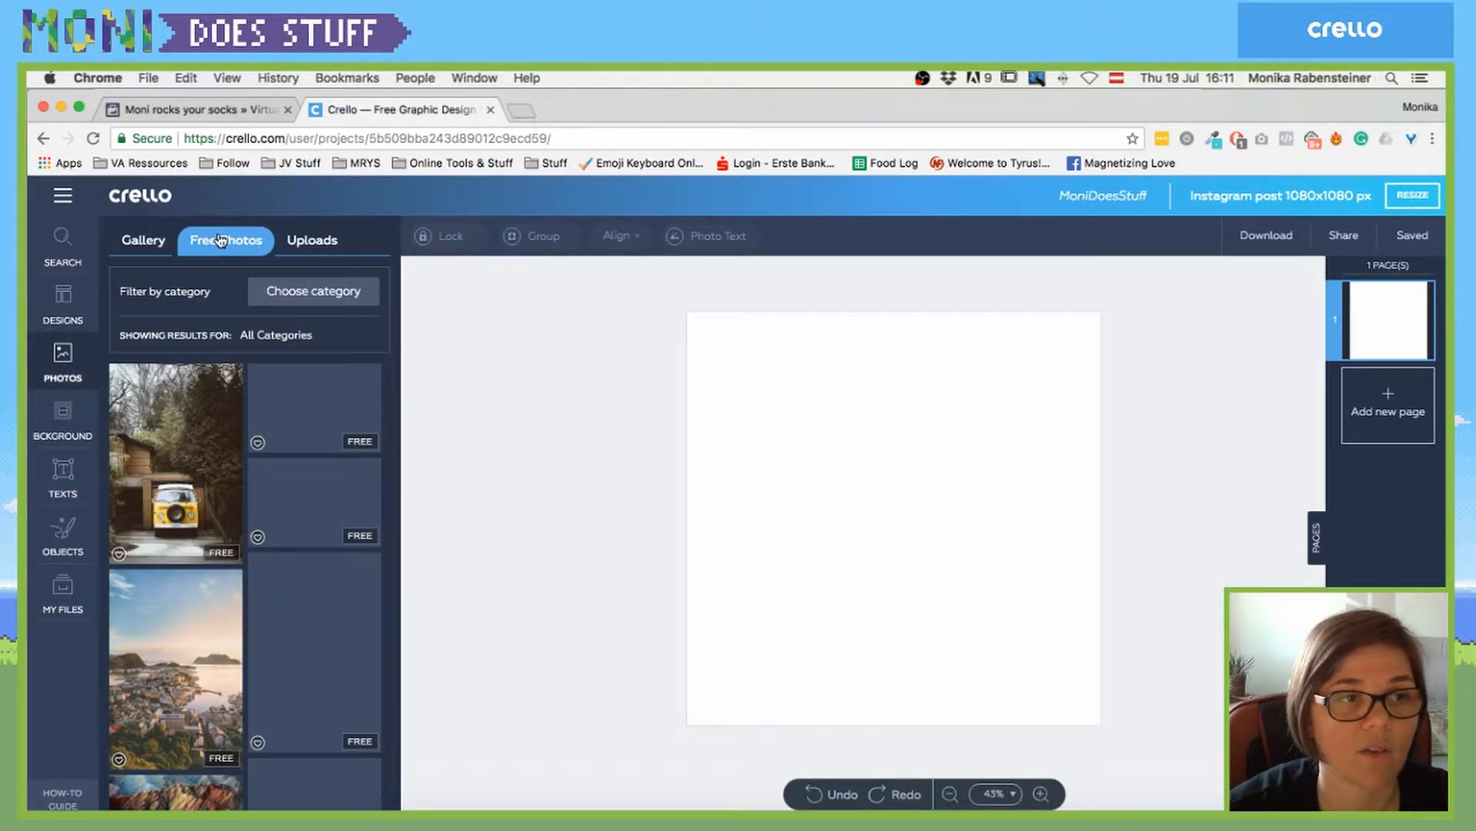
pyautogui.click(155, 243)
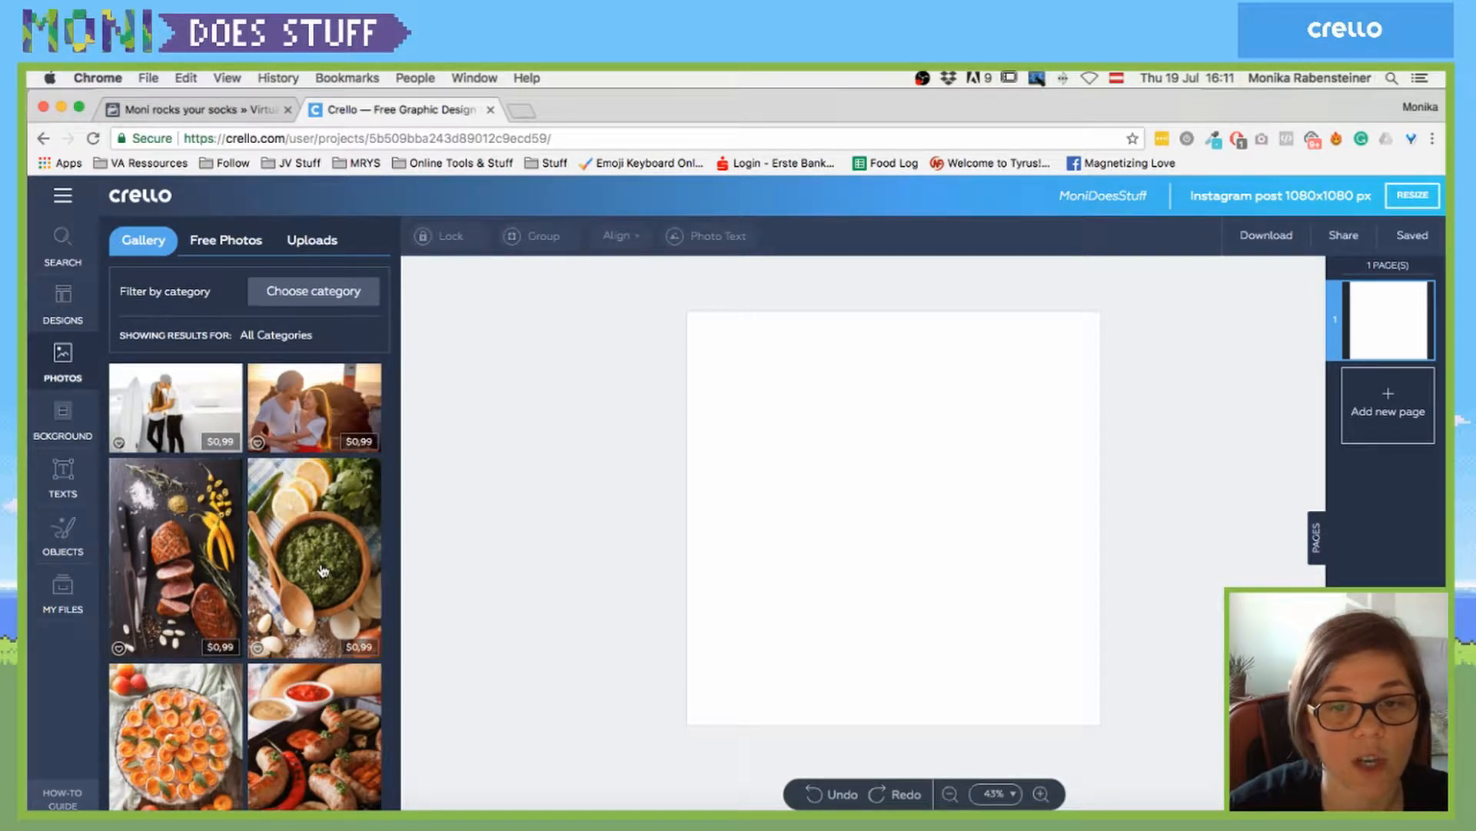
pyautogui.click(367, 650)
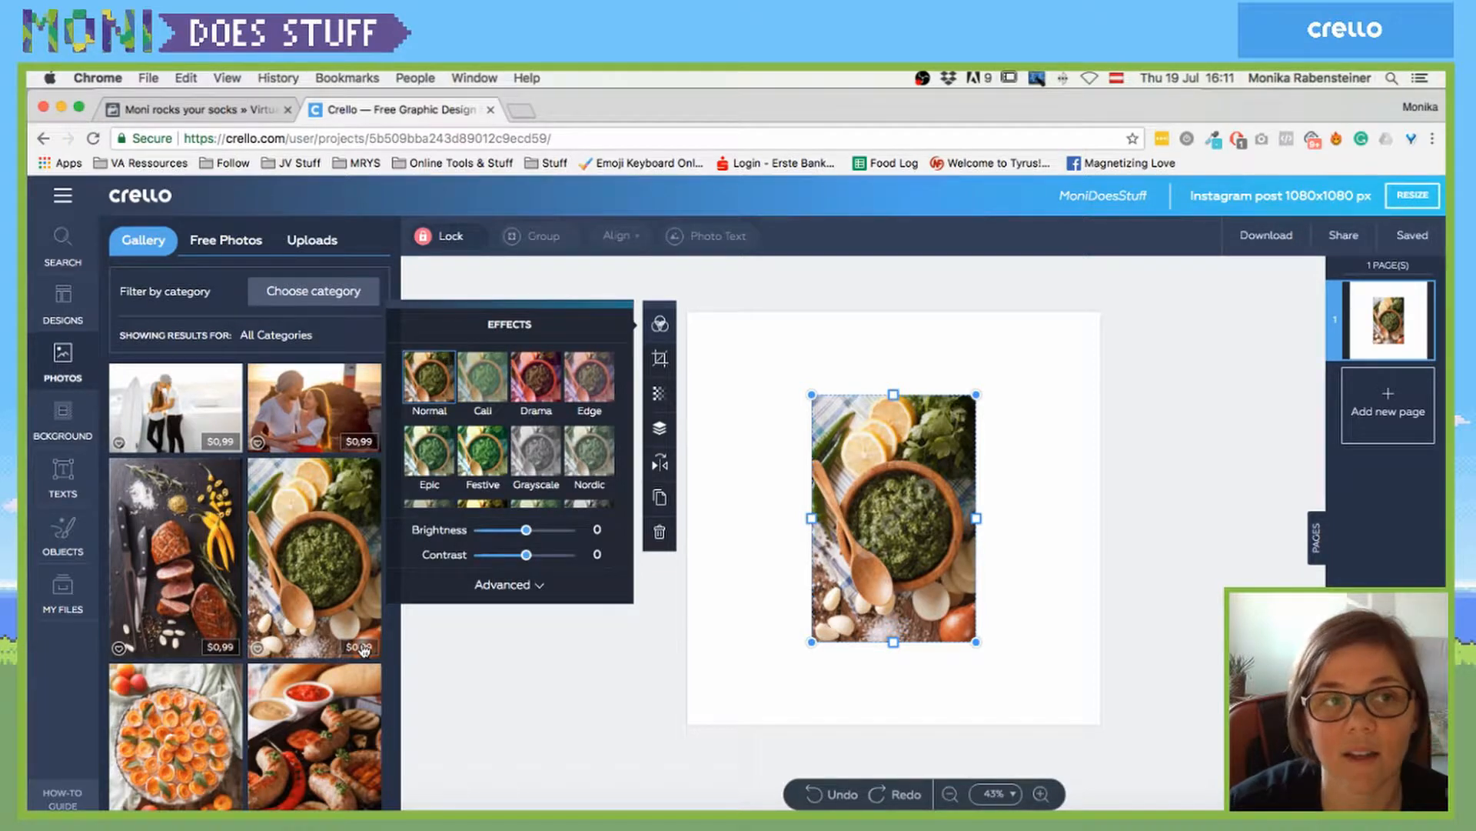
pyautogui.click(844, 582)
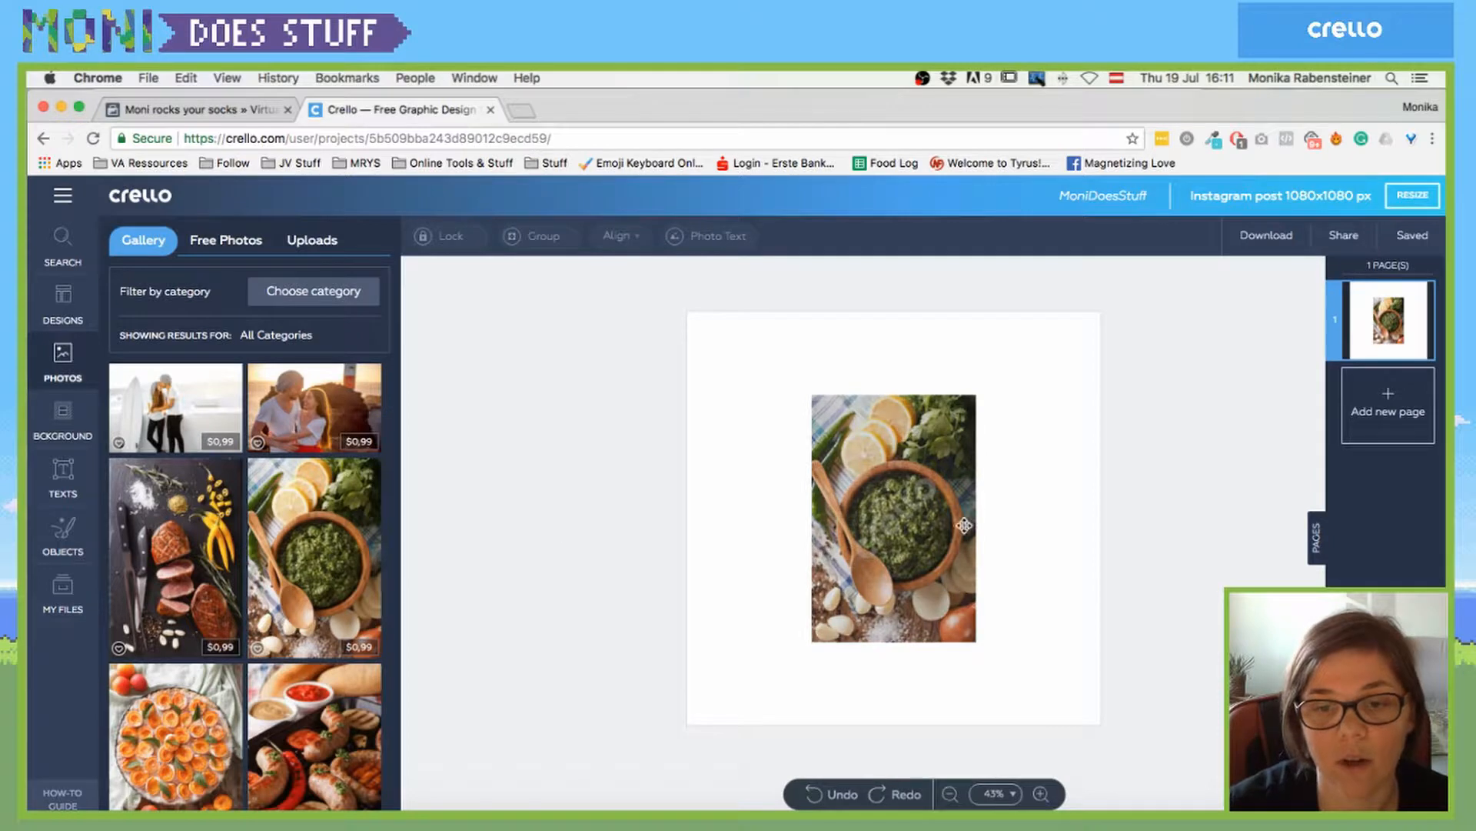
pyautogui.click(964, 525)
pyautogui.press('Delete')
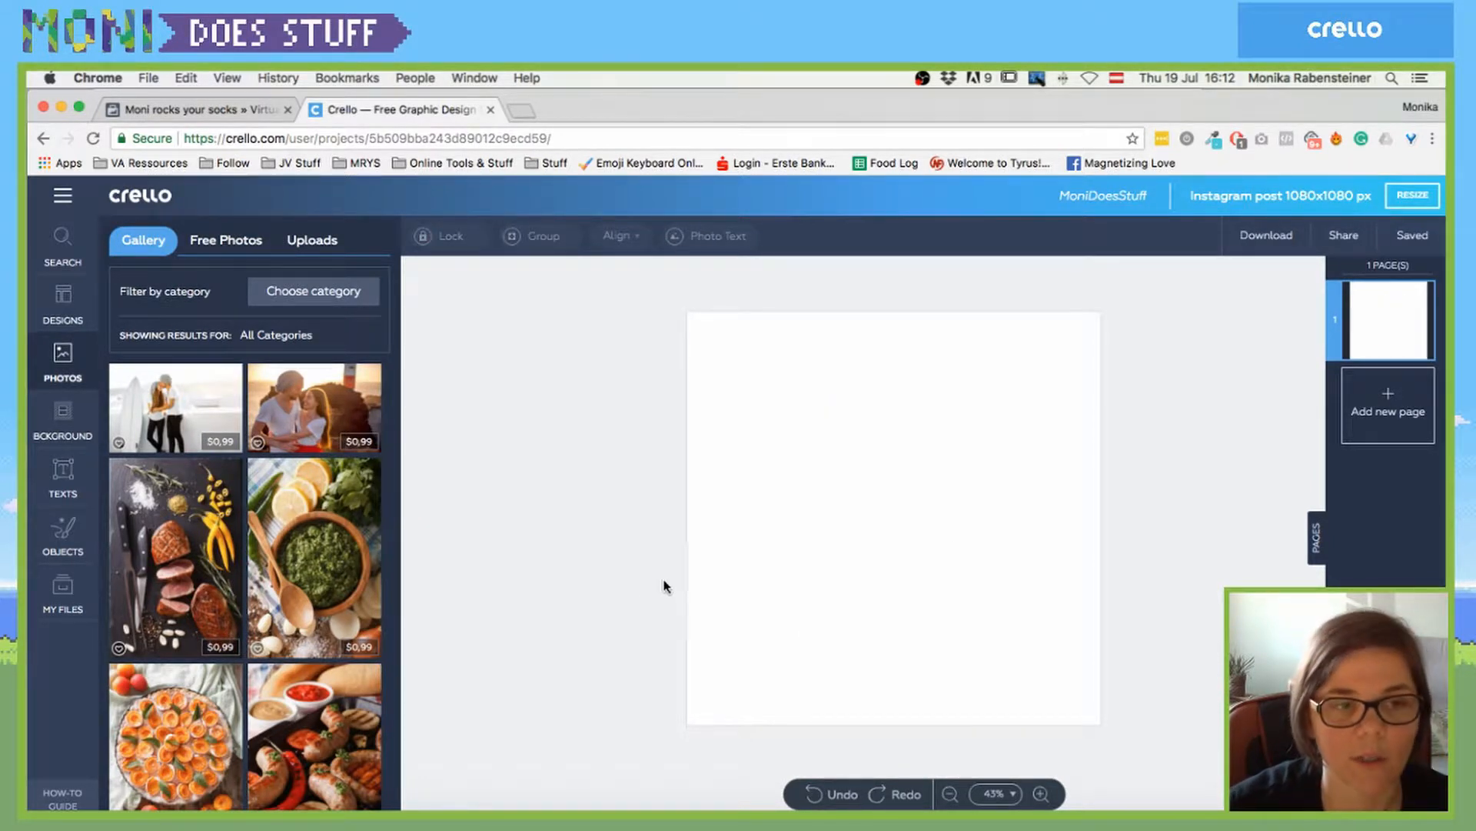
# - Add the free mountain landscape photo, move it to the upper right and enlarge it
pyautogui.click(206, 243)
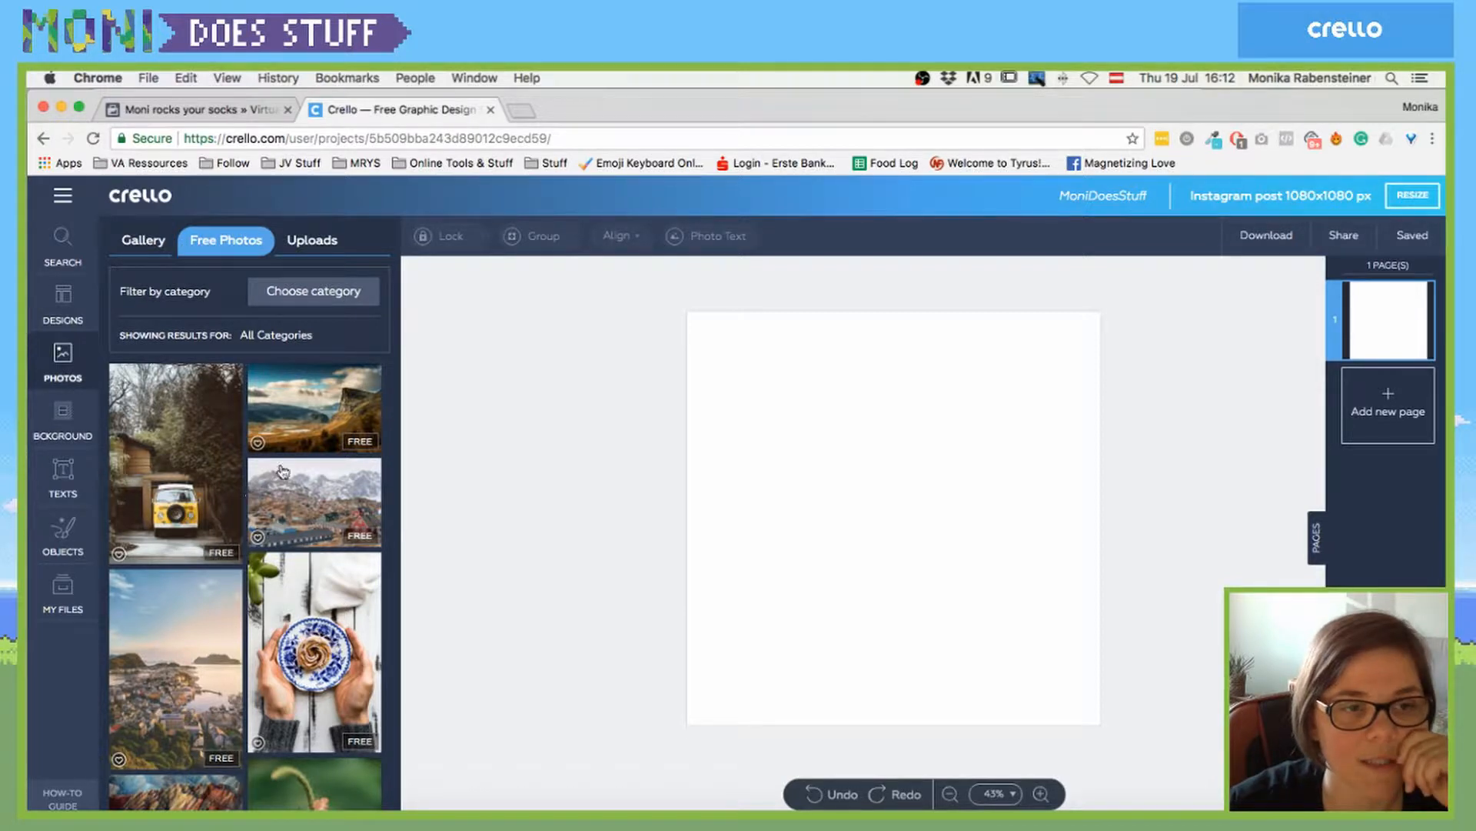
pyautogui.click(320, 412)
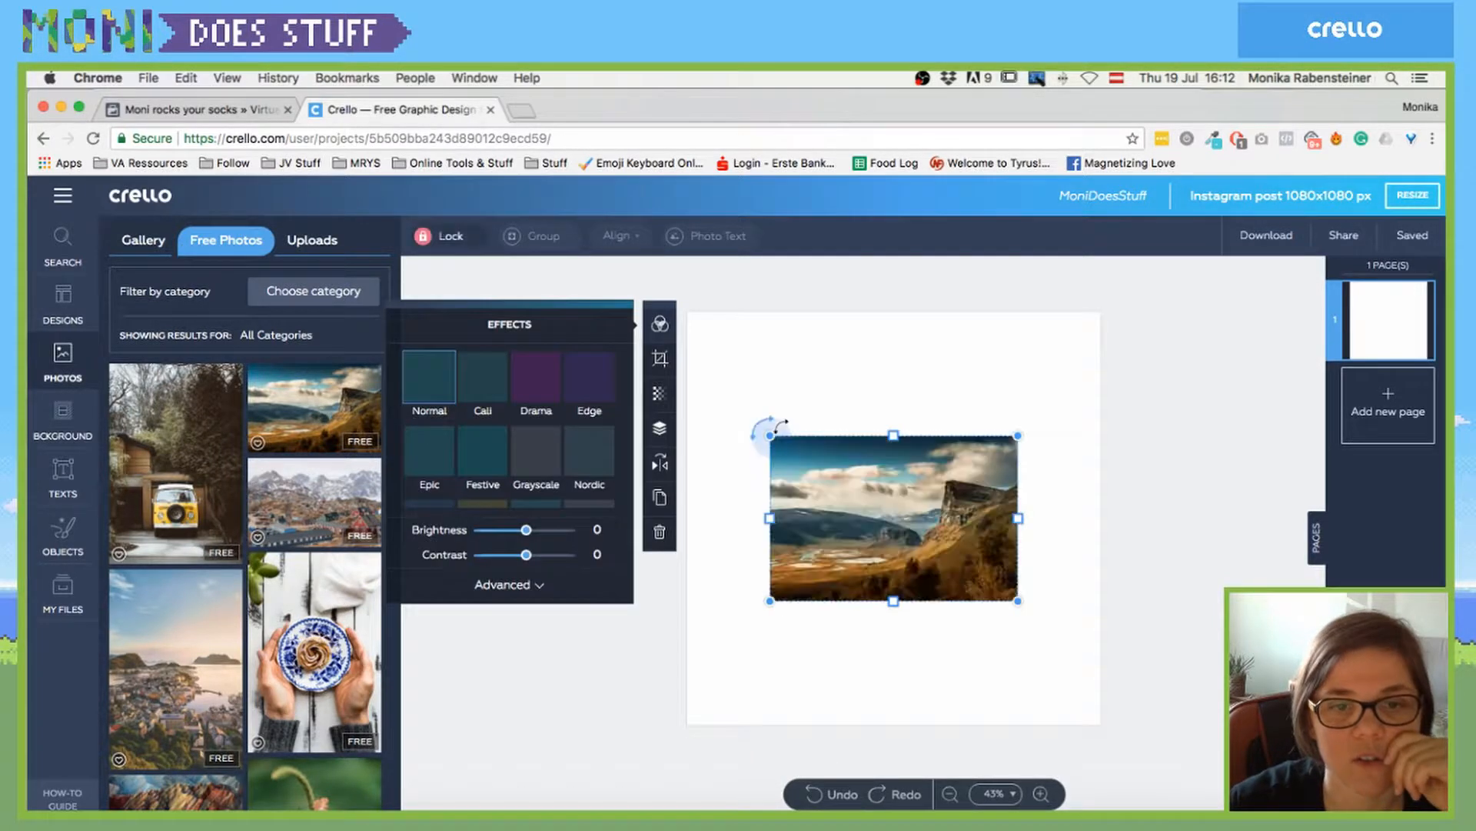
pyautogui.moveTo(831, 505); pyautogui.dragTo(922, 378)
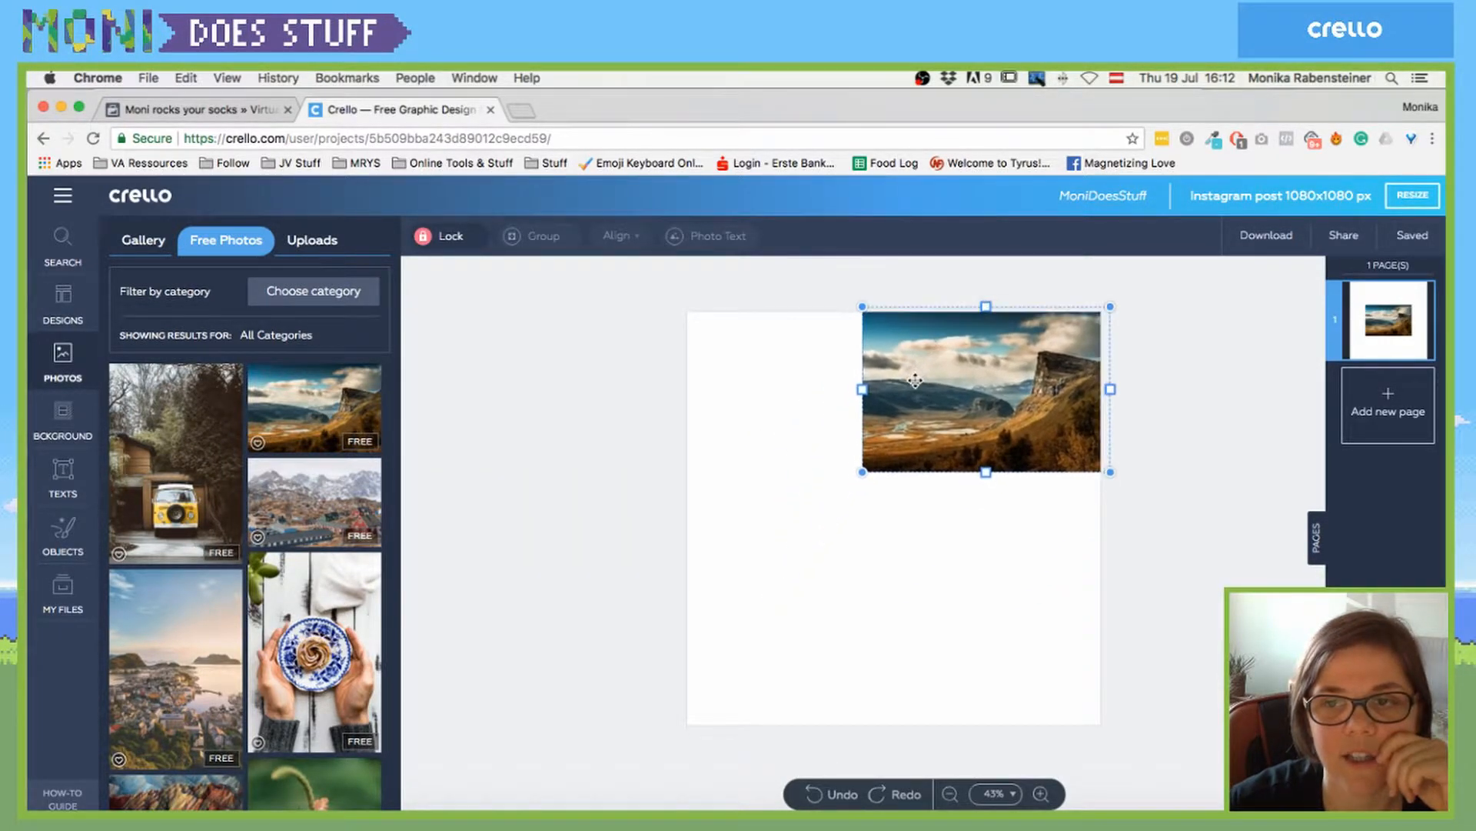
pyautogui.moveTo(862, 471); pyautogui.dragTo(802, 510)
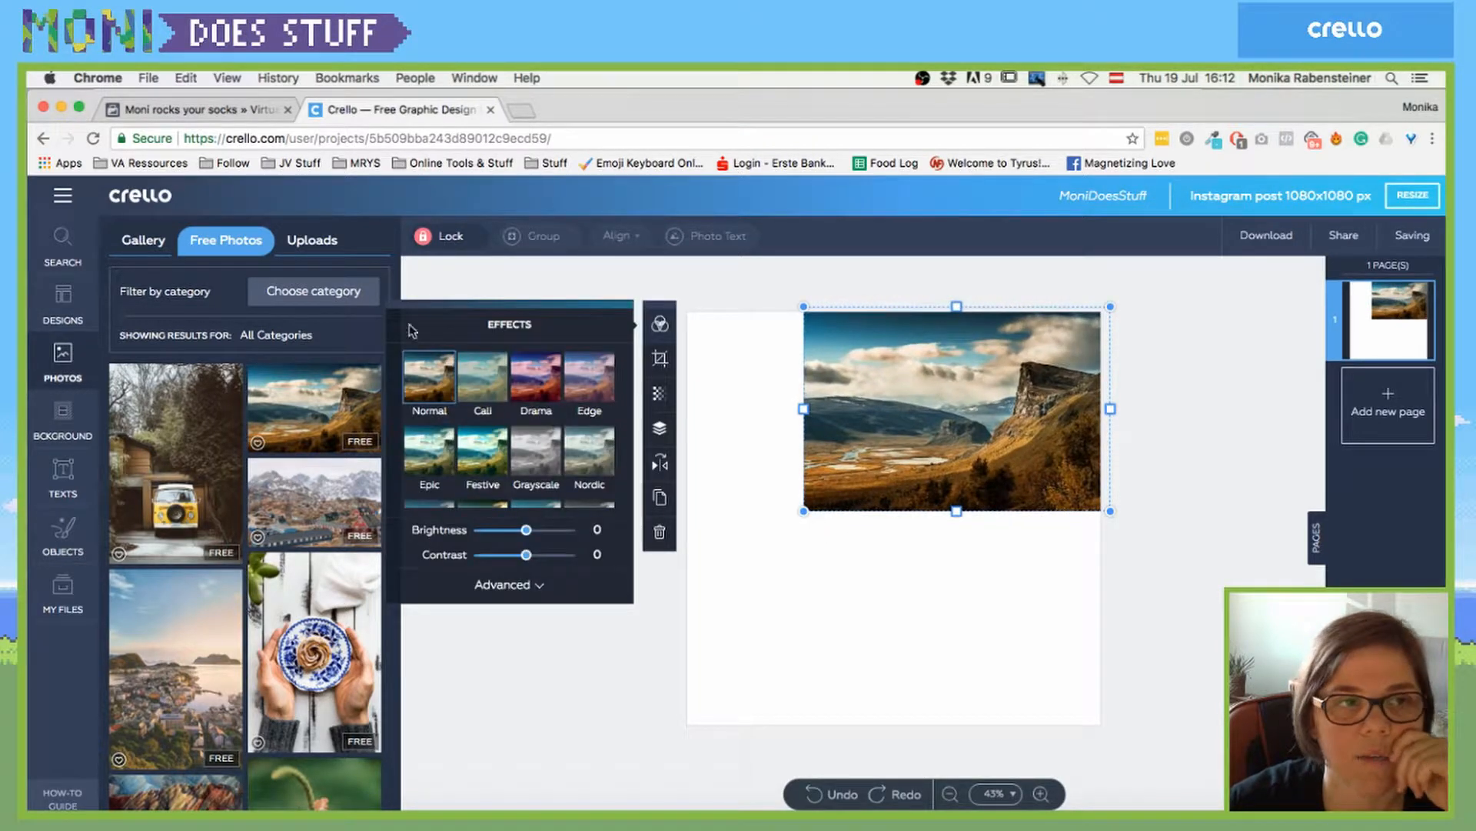
# - Upload Preview! (22).png to Uploads, then remove its copy from the canvas
pyautogui.click(317, 241)
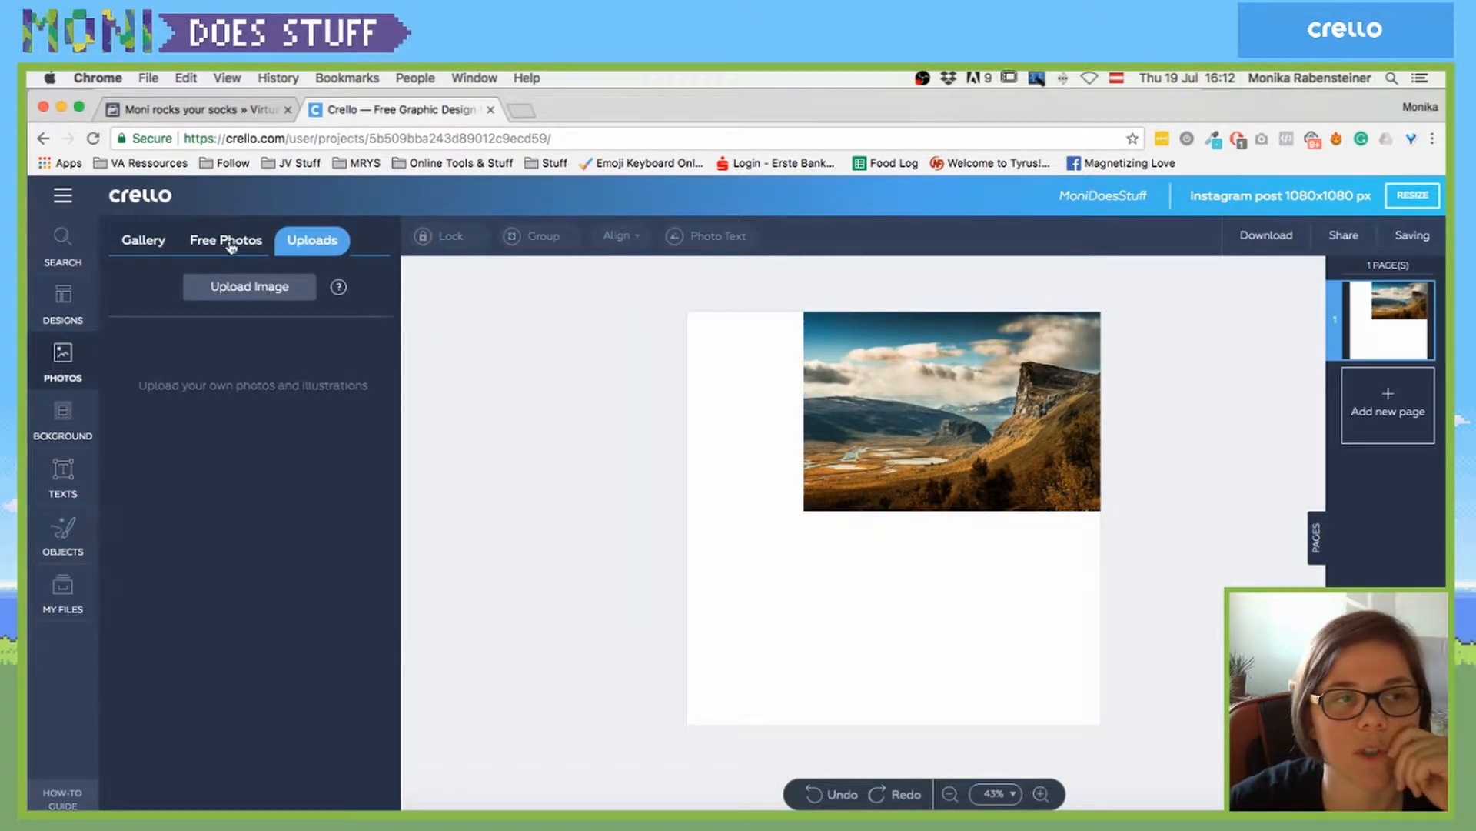
pyautogui.click(231, 287)
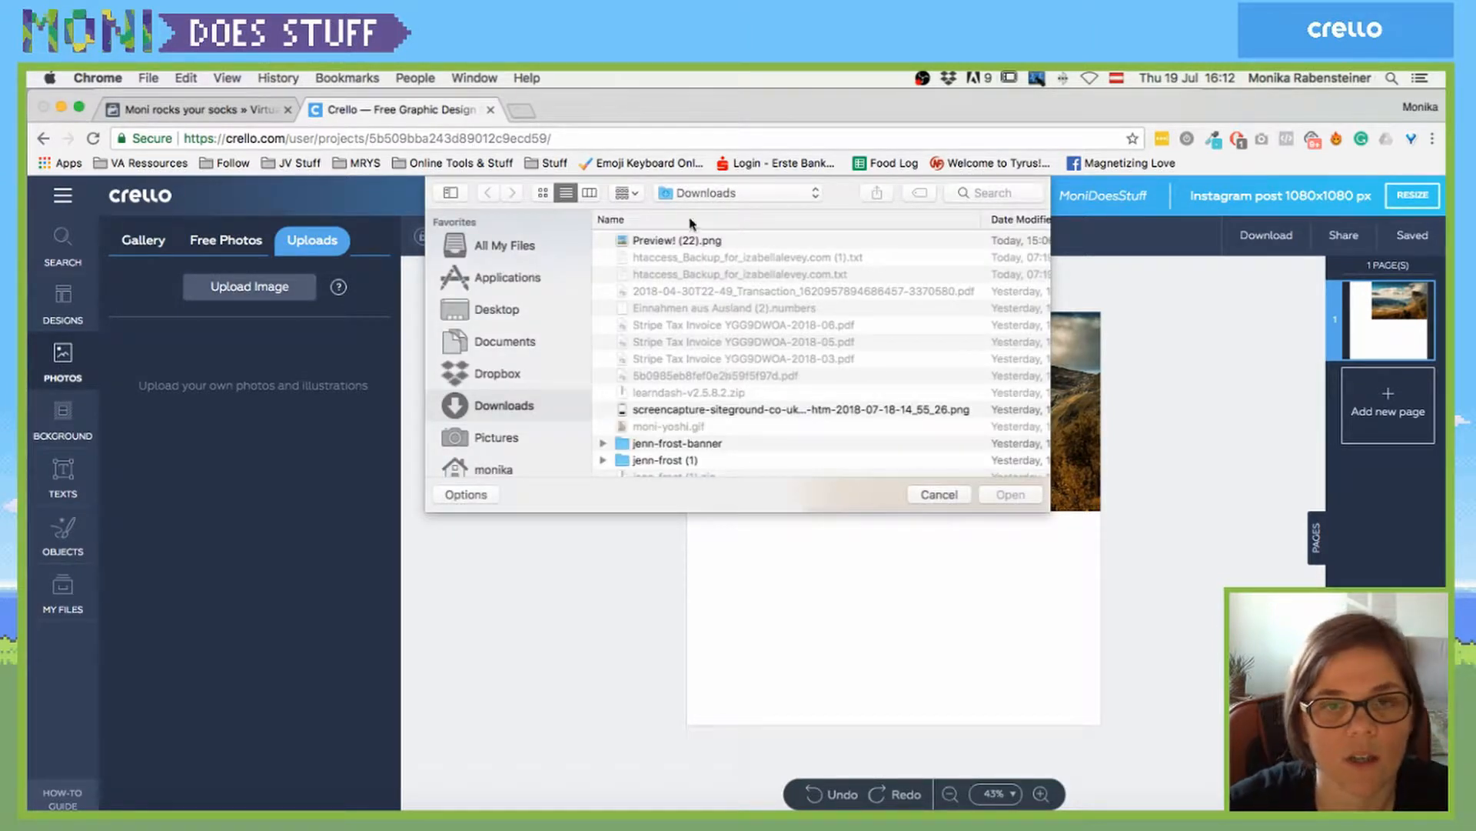
pyautogui.click(678, 242)
pyautogui.doubleClick(678, 241)
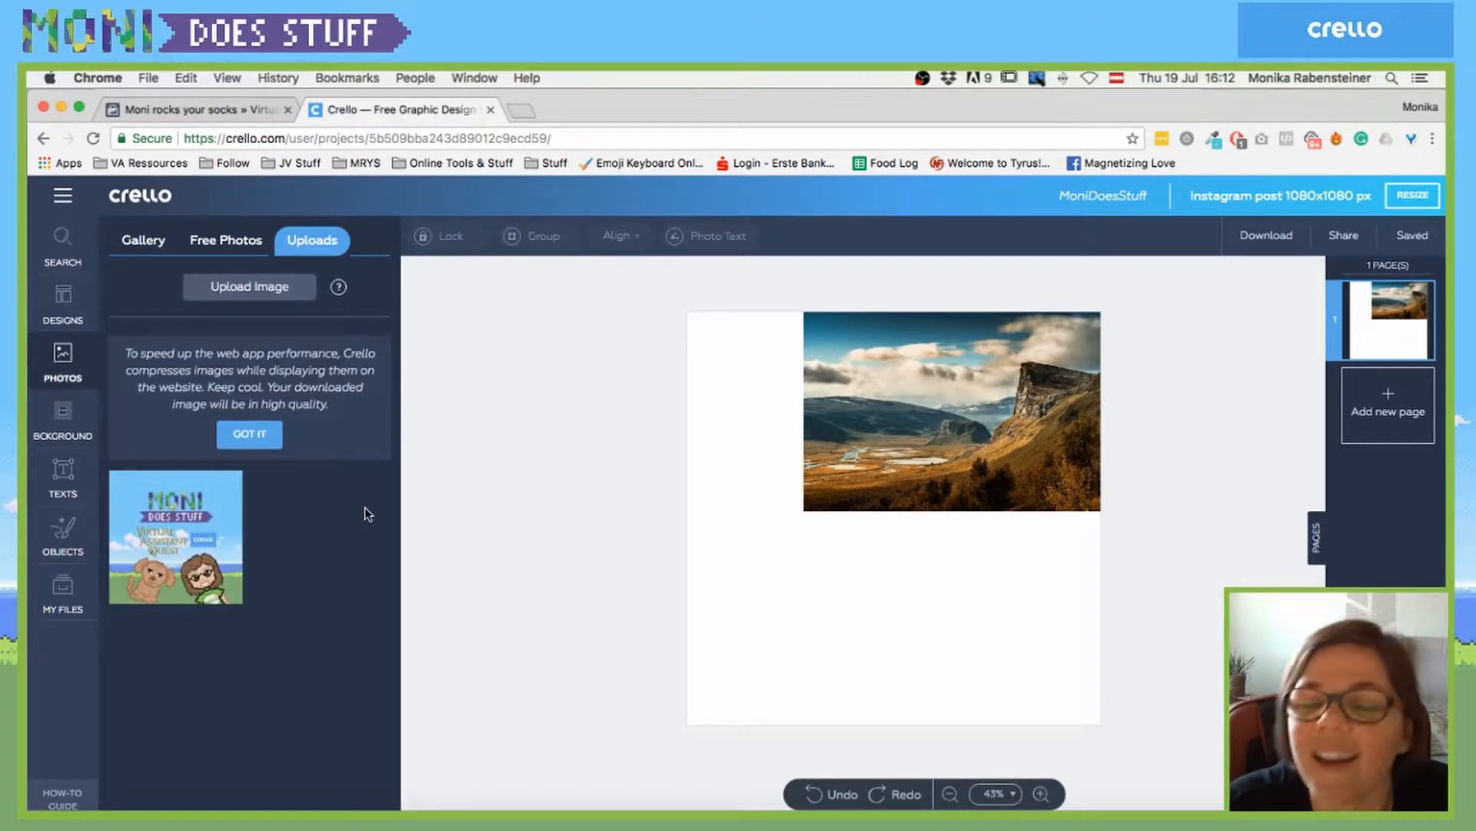
pyautogui.click(183, 515)
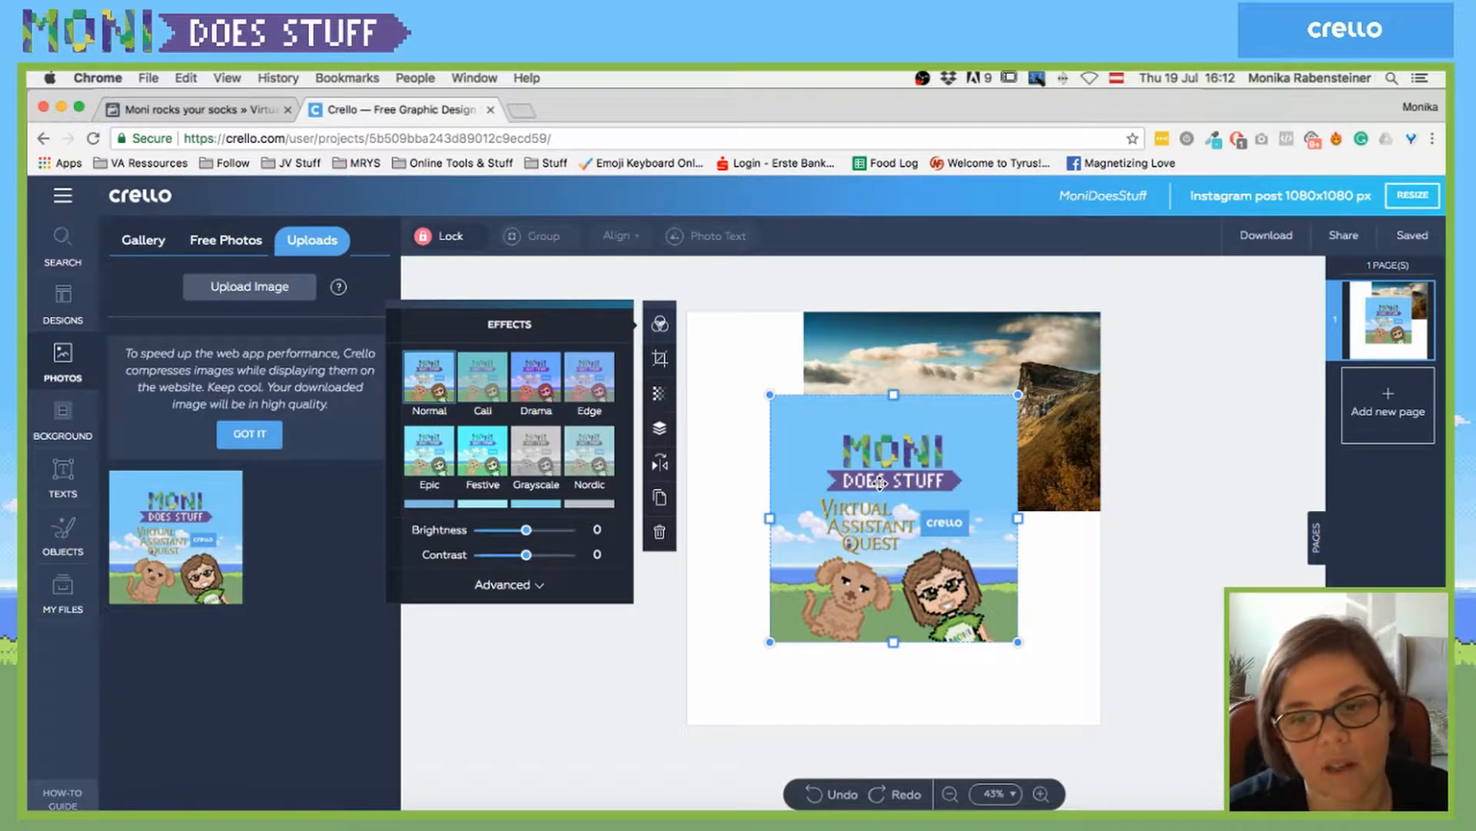
pyautogui.press('Delete')
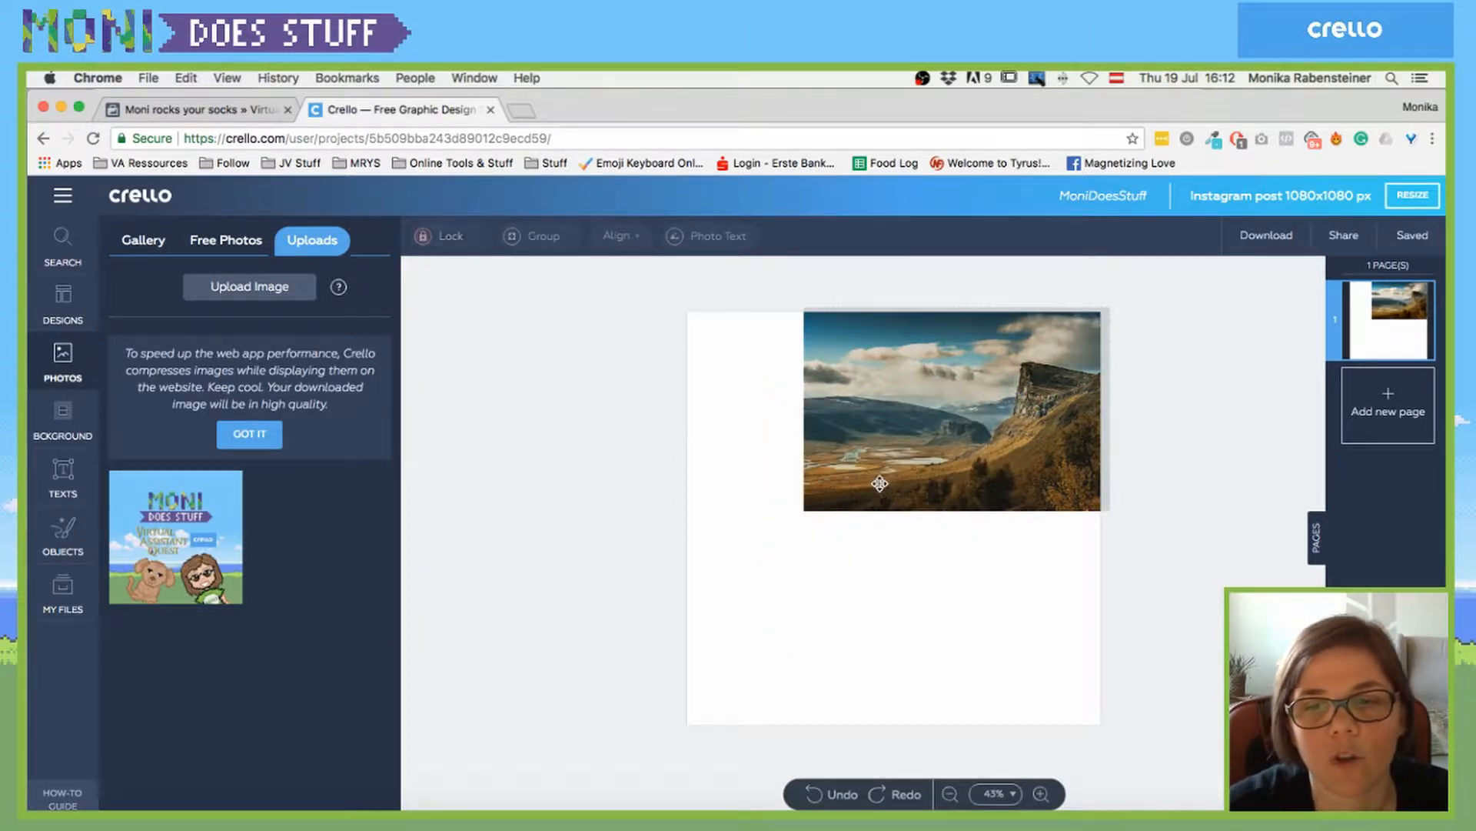
# - Rotate, enlarge to about 583x390, shift left and re-narrow the landscape photo
pyautogui.click(888, 441)
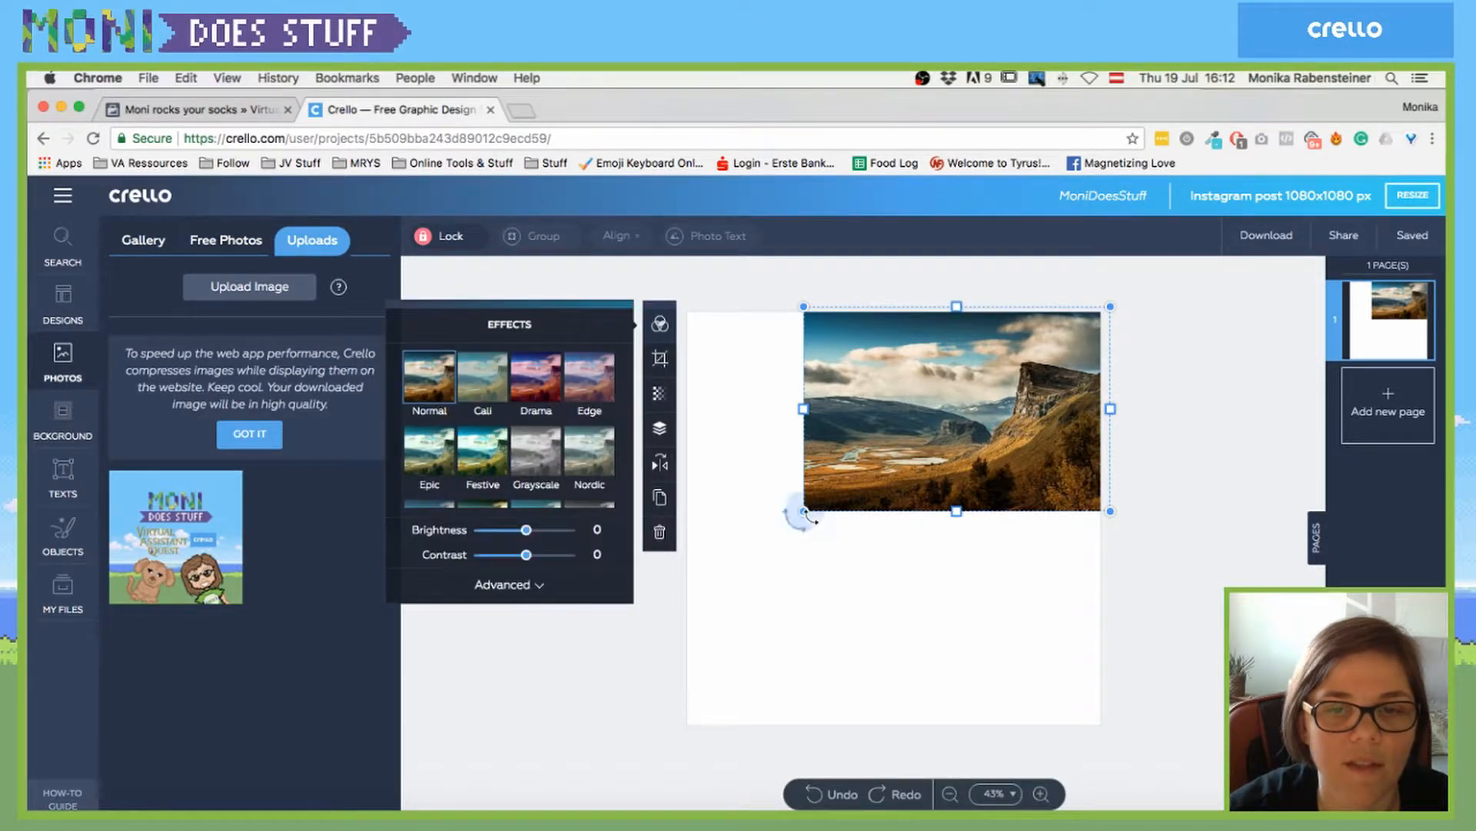
pyautogui.moveTo(800, 512); pyautogui.dragTo(768, 537)
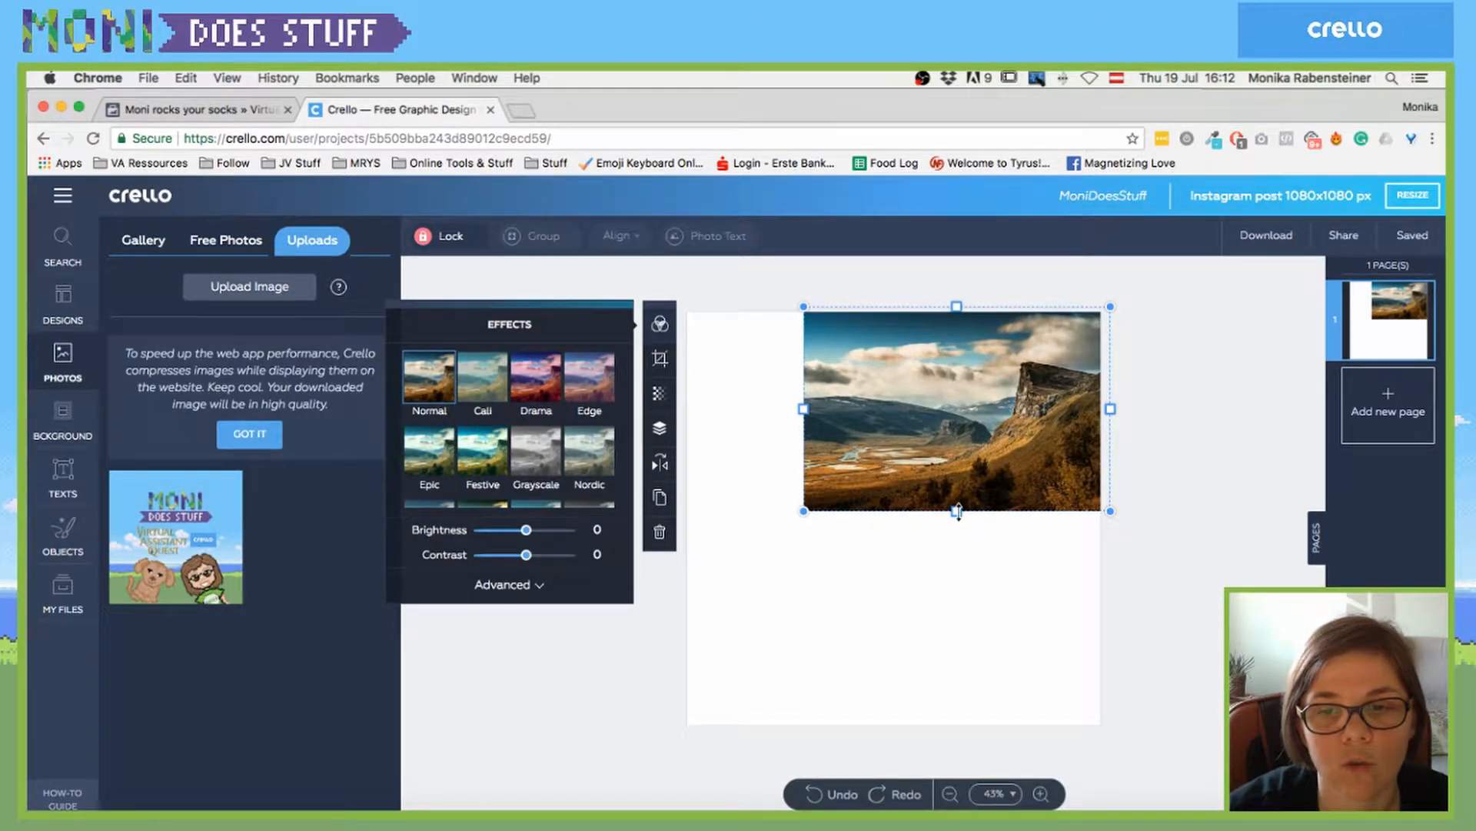
pyautogui.moveTo(957, 512); pyautogui.dragTo(1007, 532)
pyautogui.moveTo(955, 437); pyautogui.dragTo(889, 450)
pyautogui.moveTo(1059, 434); pyautogui.dragTo(853, 437)
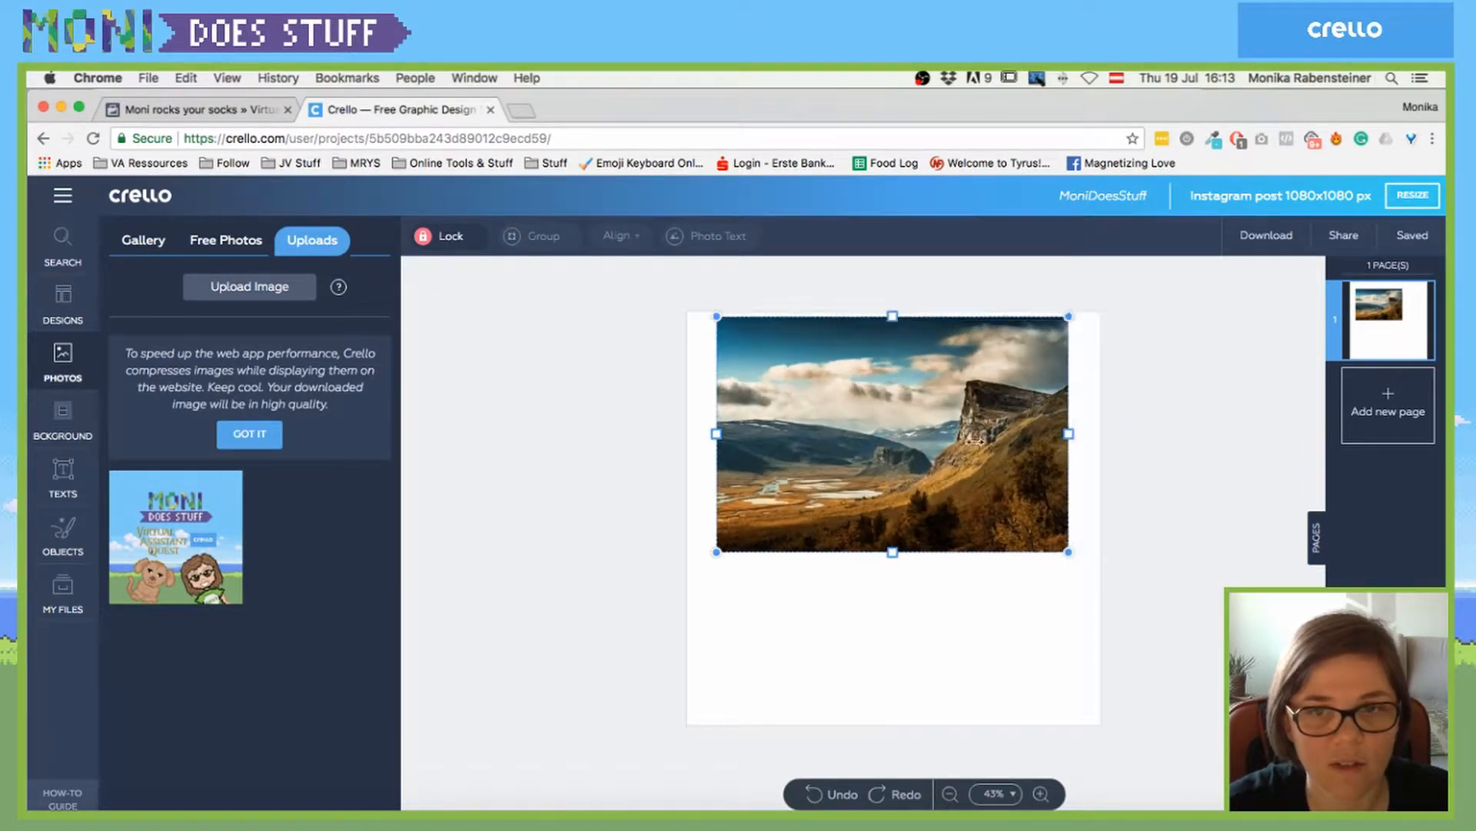
pyautogui.moveTo(1036, 433)
pyautogui.mouseDown()
pyautogui.moveTo(814, 432)
pyautogui.moveTo(1082, 439)
pyautogui.moveTo(949, 447)
pyautogui.moveTo(932, 428)
pyautogui.moveTo(854, 429)
pyautogui.moveTo(1055, 429)
pyautogui.moveTo(1025, 454)
pyautogui.moveTo(885, 431)
pyautogui.moveTo(1069, 439)
pyautogui.moveTo(730, 430)
pyautogui.moveTo(1031, 441)
pyautogui.mouseUp()
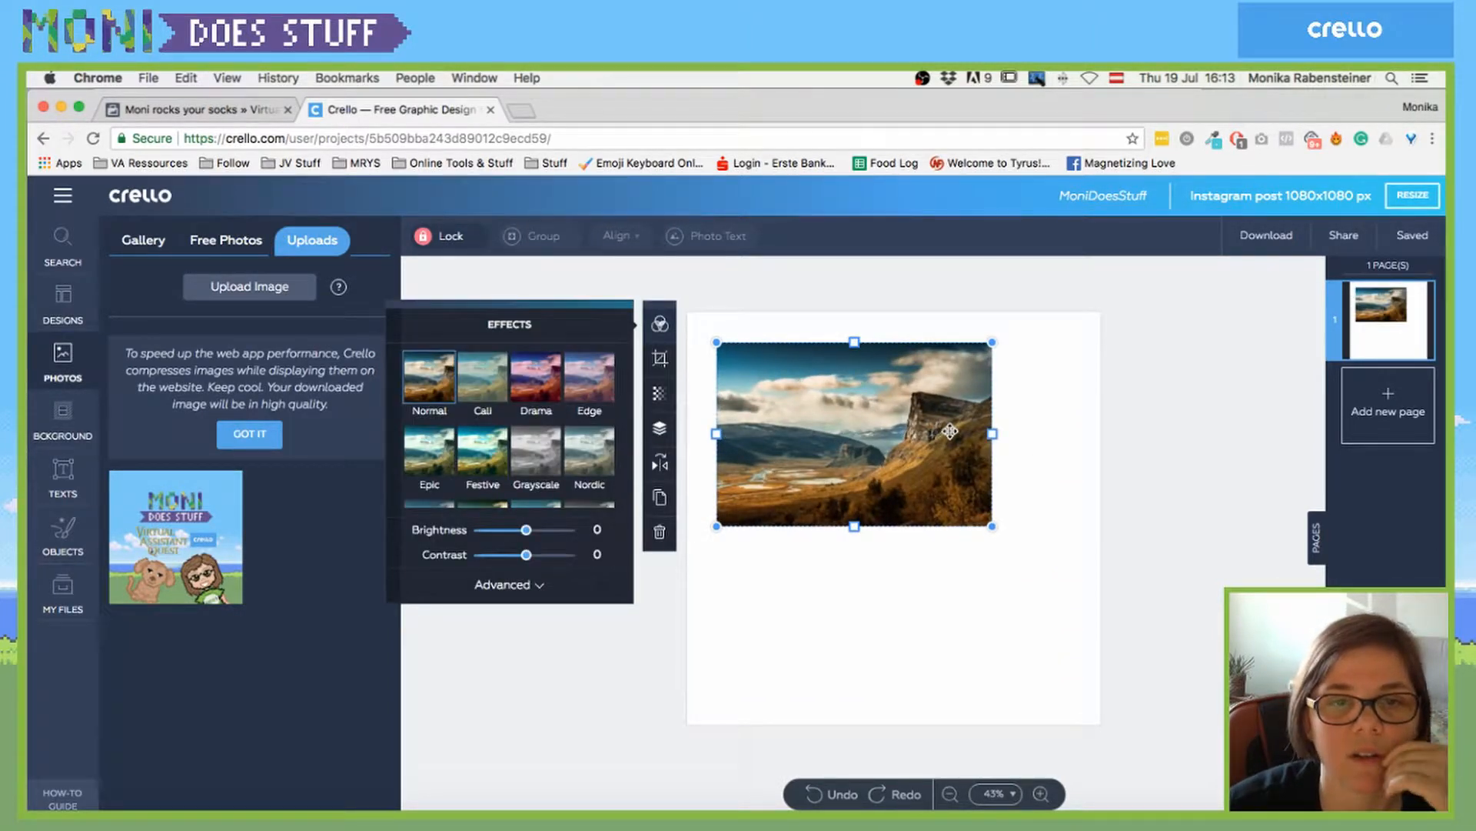
# - Crop away the top-left edges of the landscape photo
pyautogui.click(660, 358)
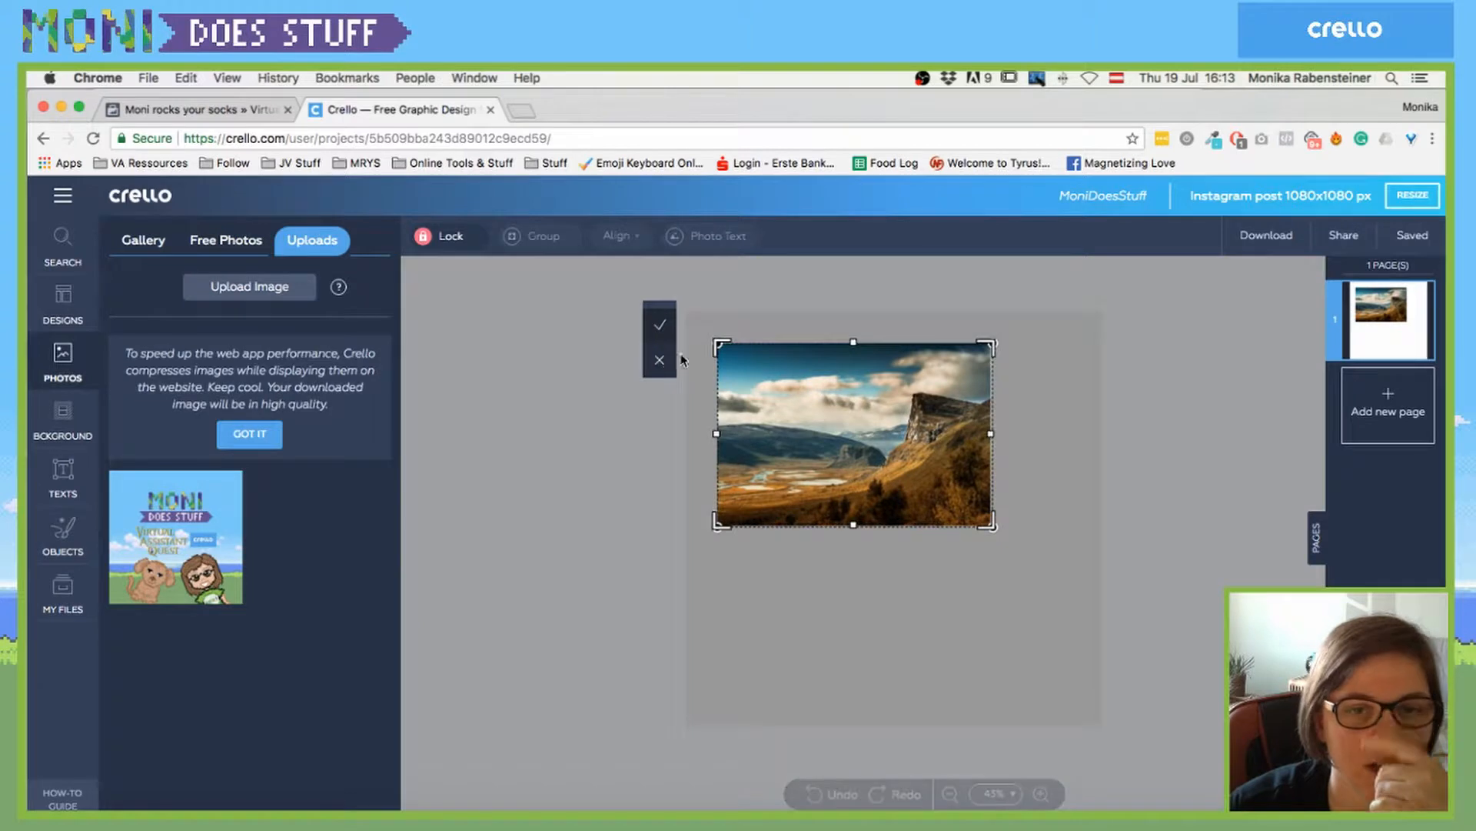
pyautogui.moveTo(721, 346); pyautogui.dragTo(801, 405)
pyautogui.click(659, 324)
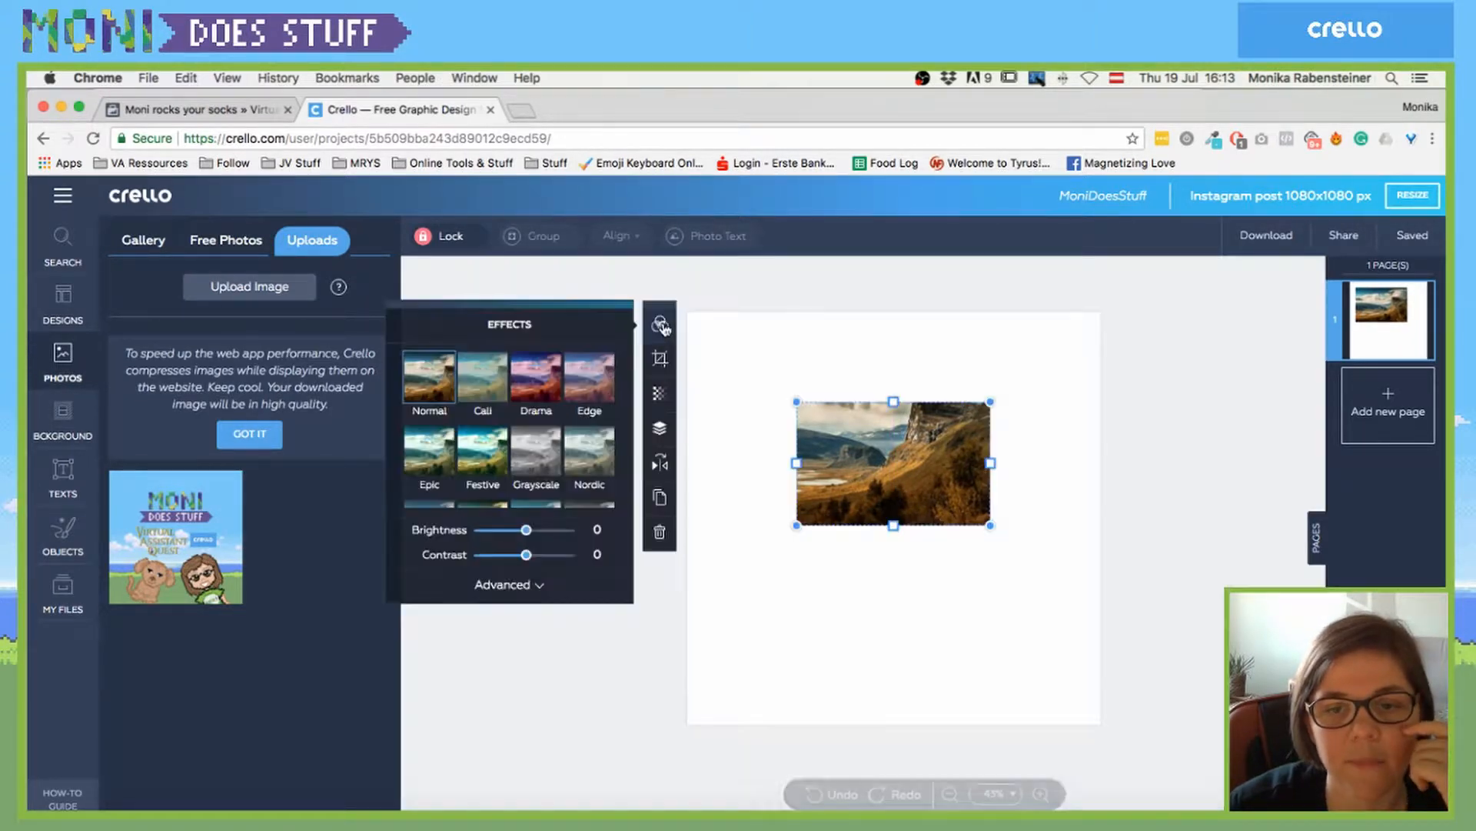
# - Lower the landscape photo's transparency so it looks faded
pyautogui.click(654, 393)
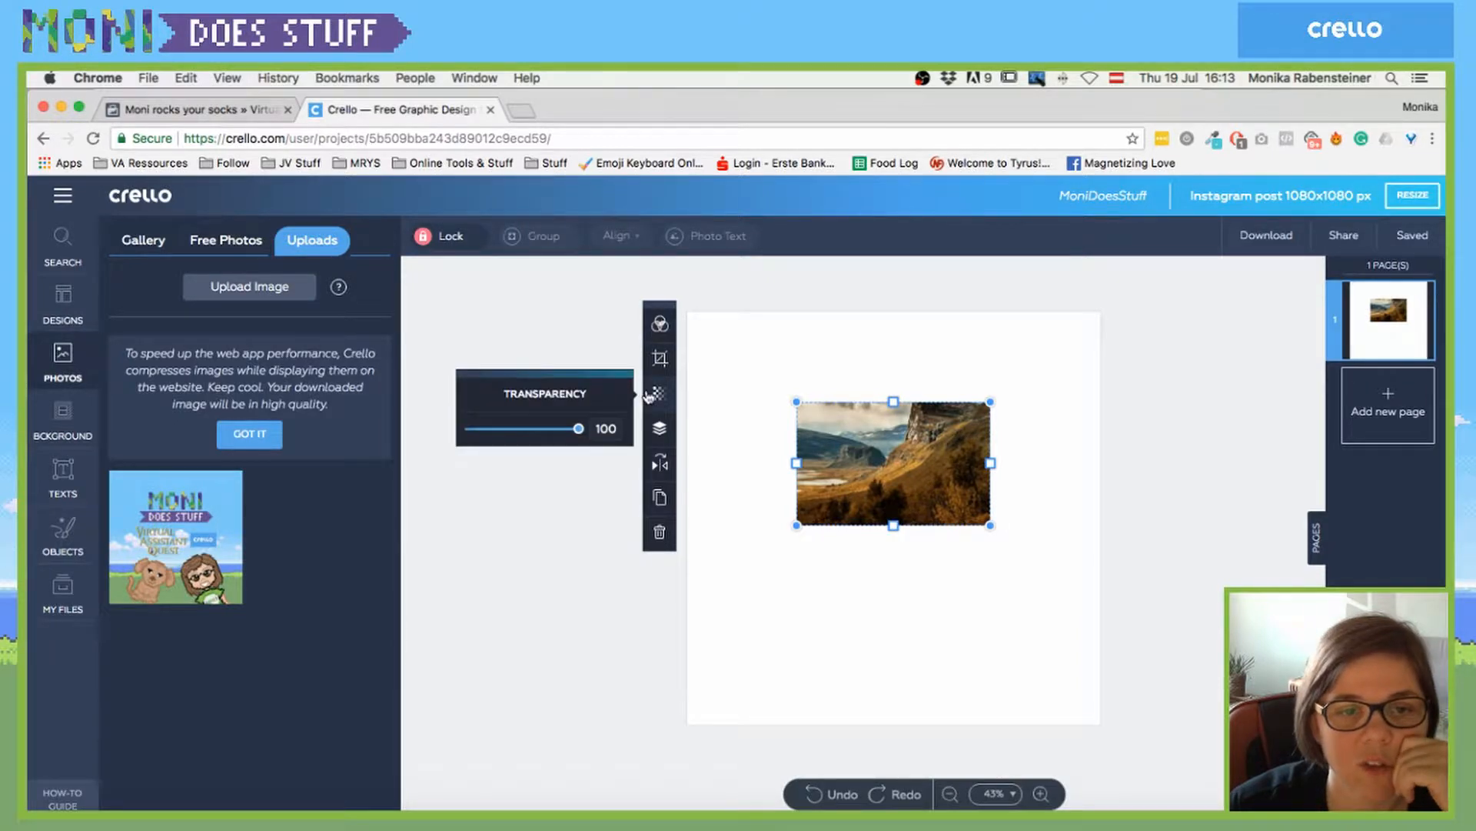
pyautogui.moveTo(579, 428); pyautogui.dragTo(519, 431)
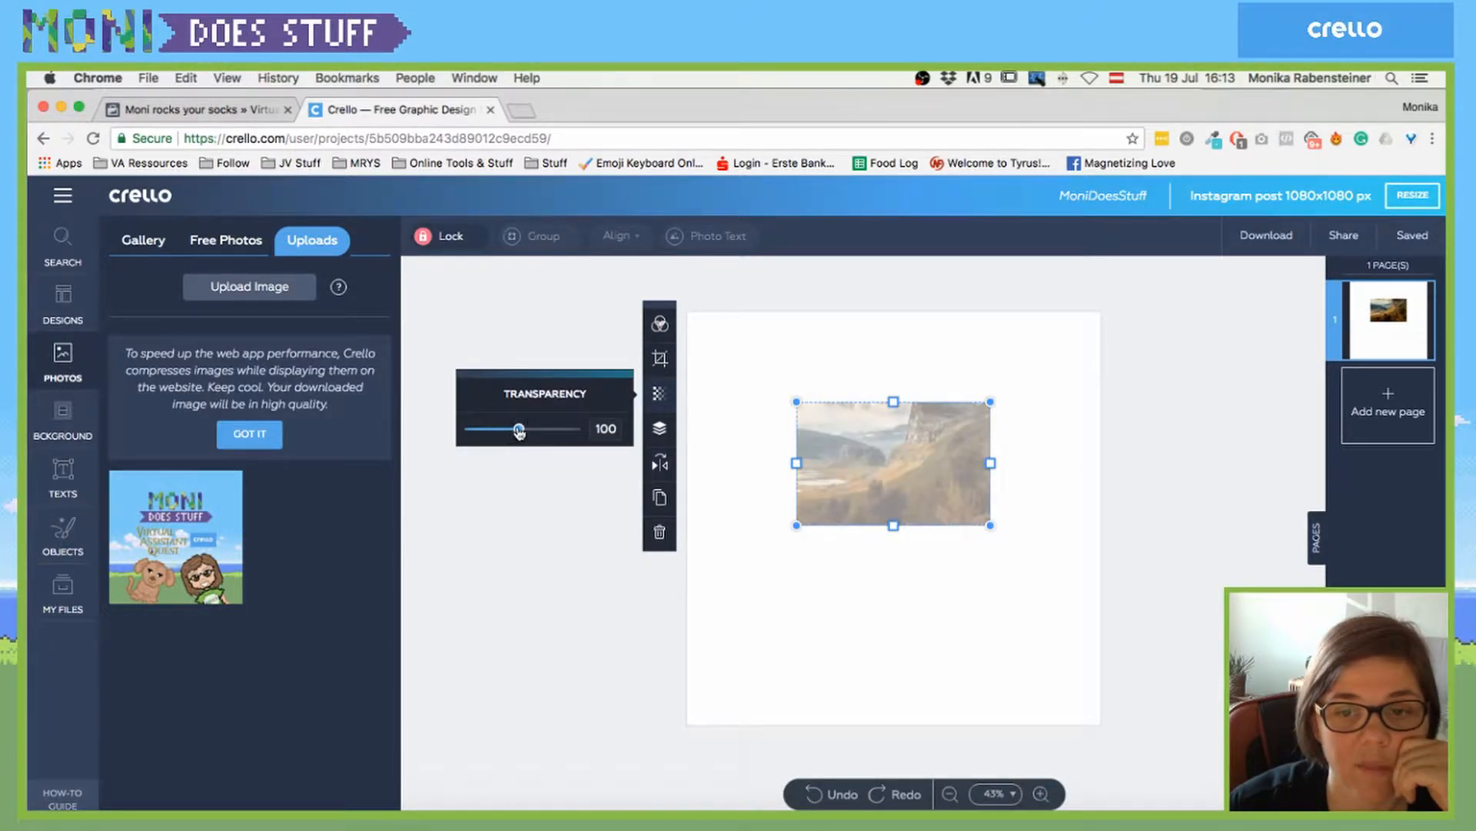
pyautogui.click(661, 430)
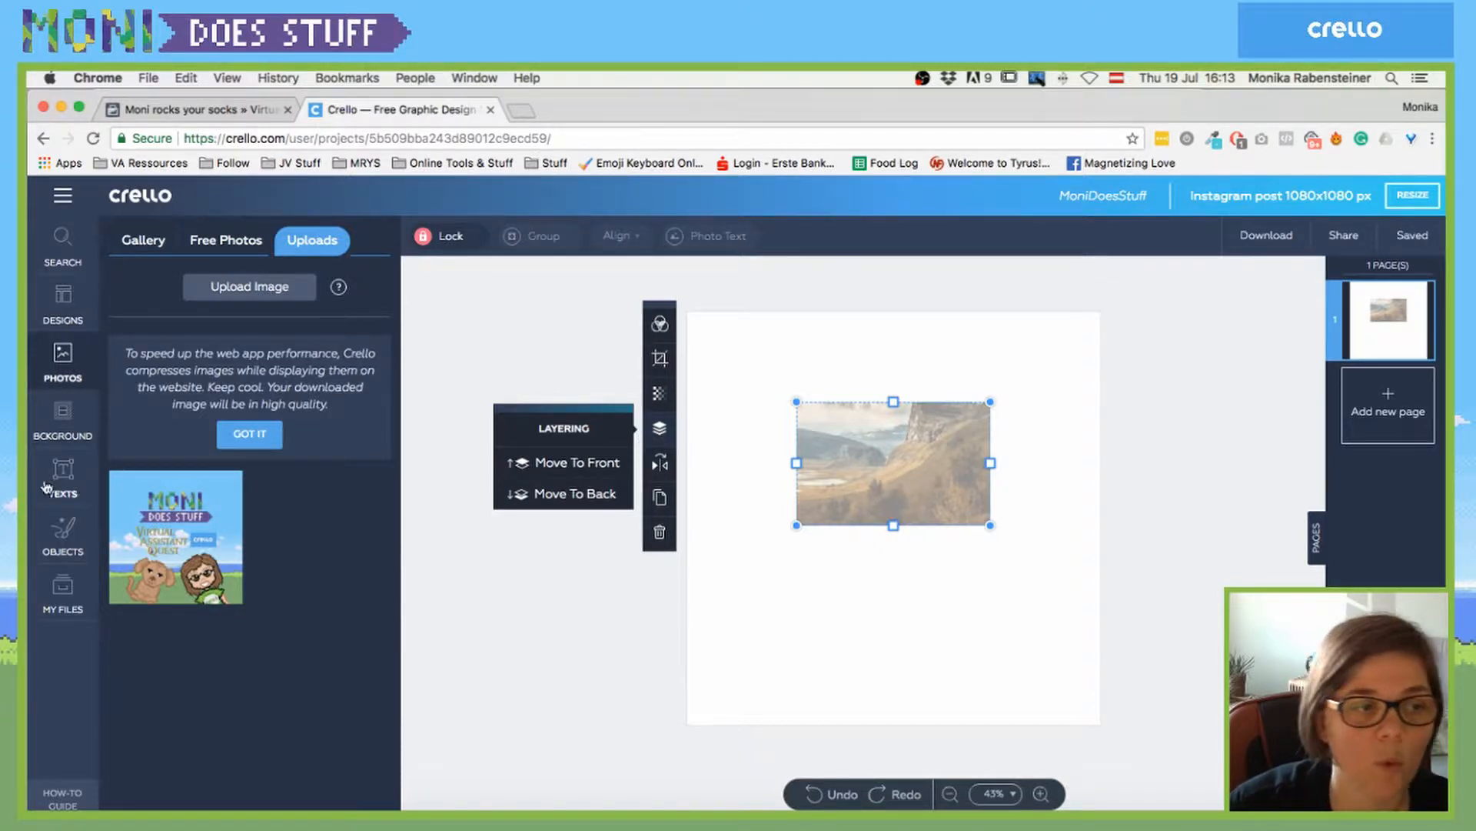
# - Place the uploaded Moni graphic behind the photo, reposition both, then delete the graphic
pyautogui.click(231, 594)
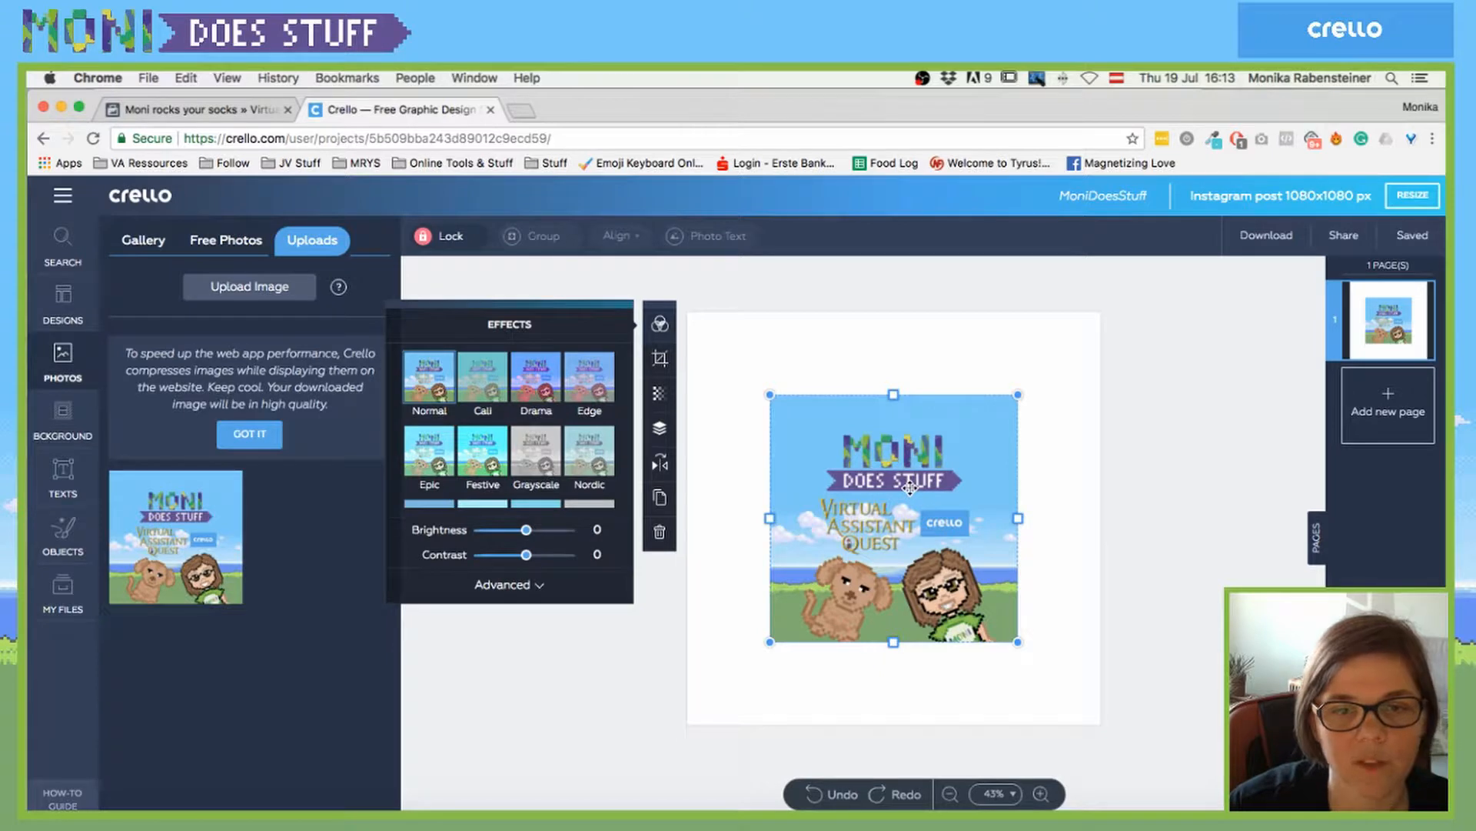
pyautogui.click(660, 429)
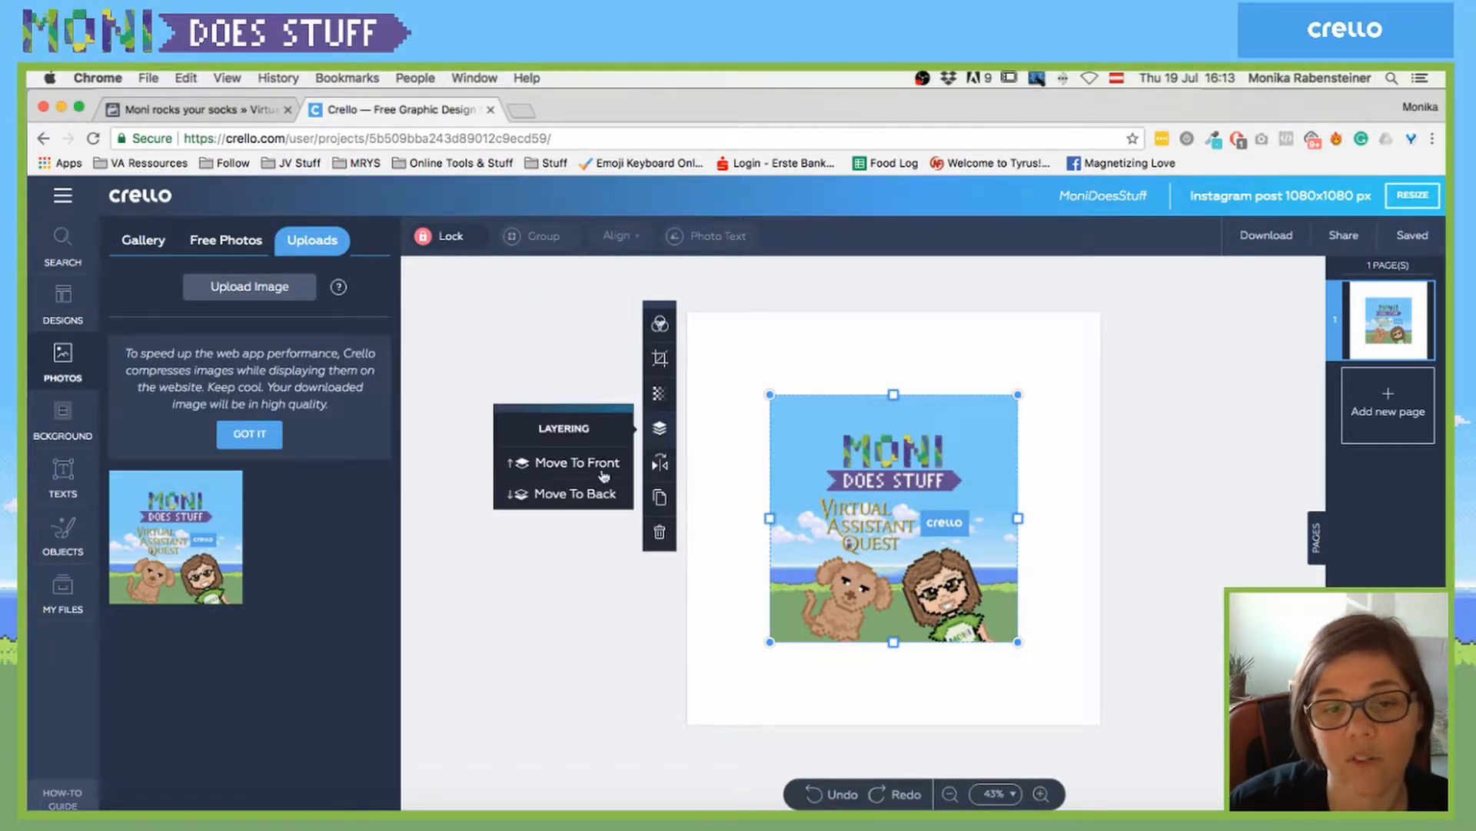
pyautogui.click(584, 496)
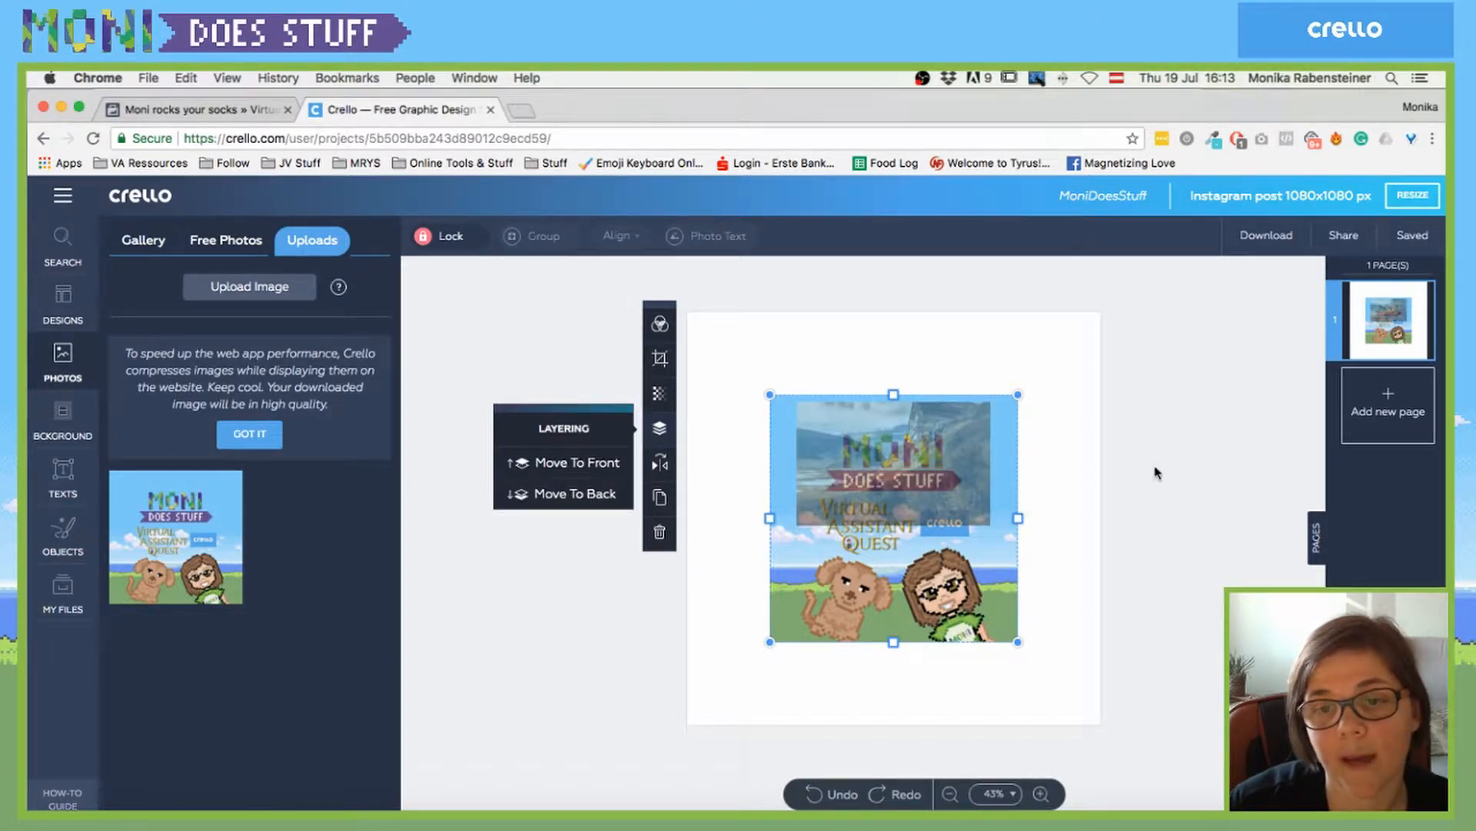
pyautogui.click(1084, 484)
pyautogui.moveTo(915, 546); pyautogui.dragTo(887, 429)
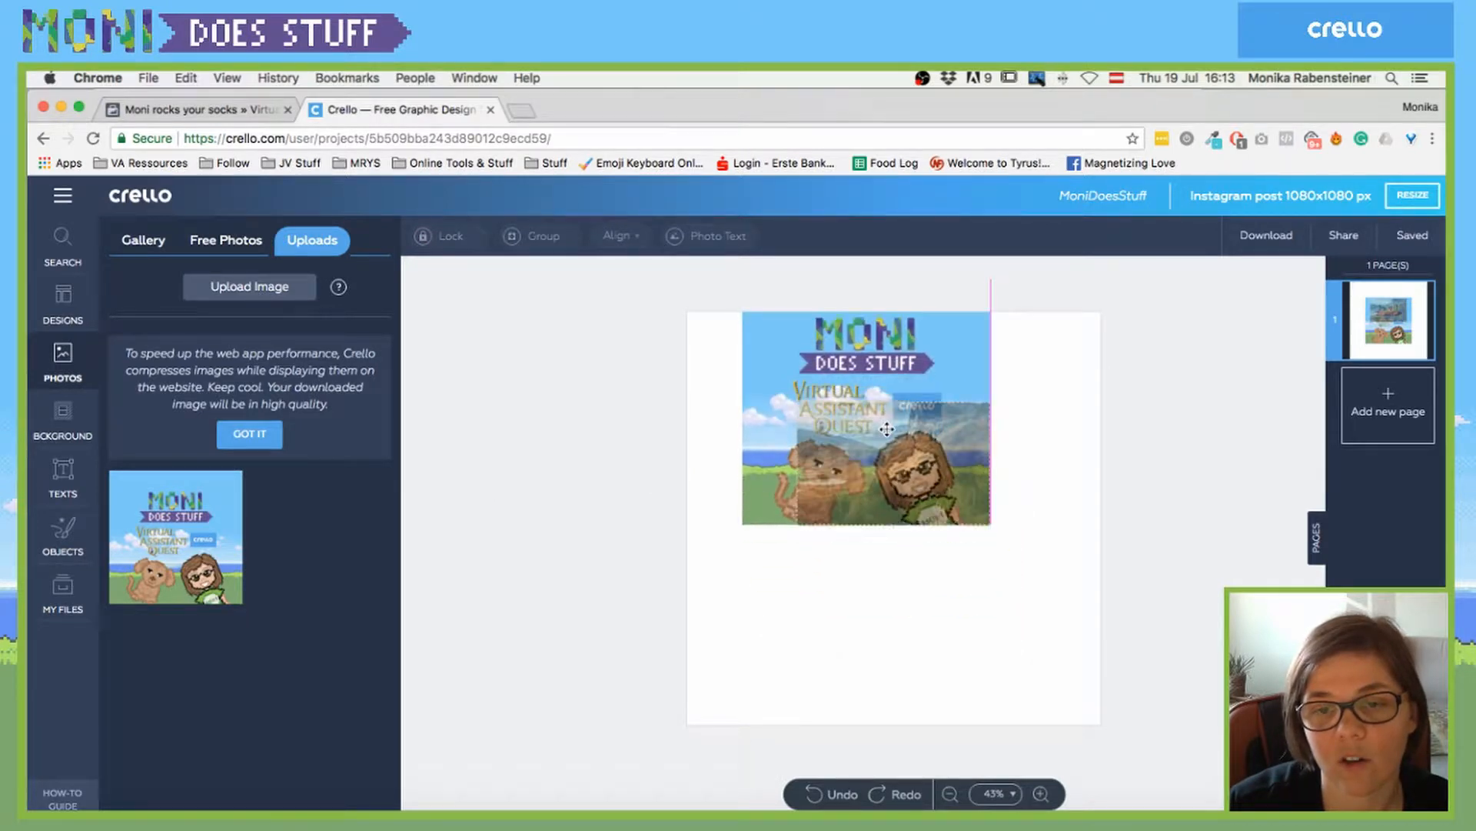
pyautogui.moveTo(1087, 501); pyautogui.dragTo(858, 591)
pyautogui.click(1046, 492)
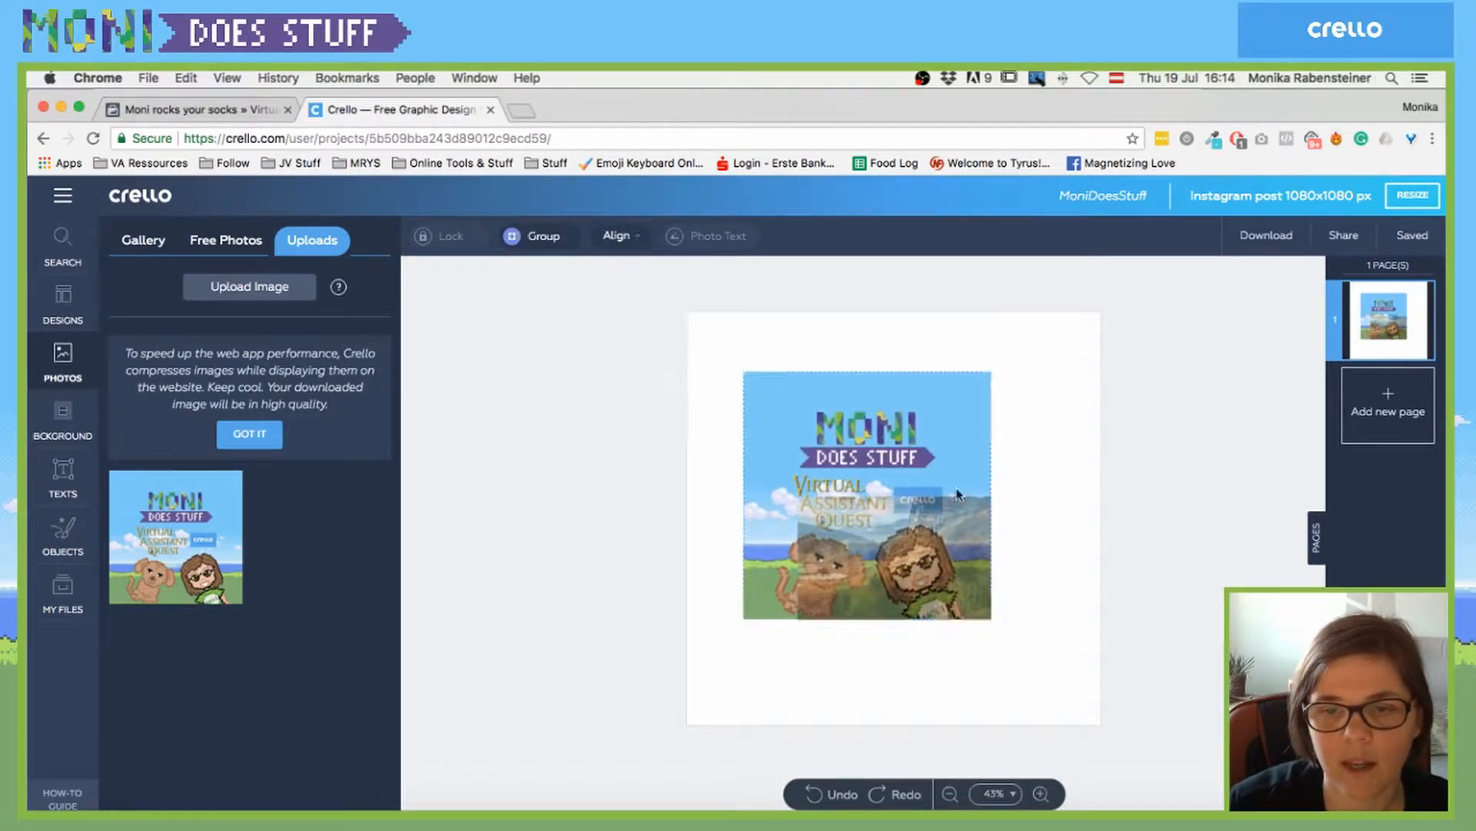
pyautogui.click(835, 531)
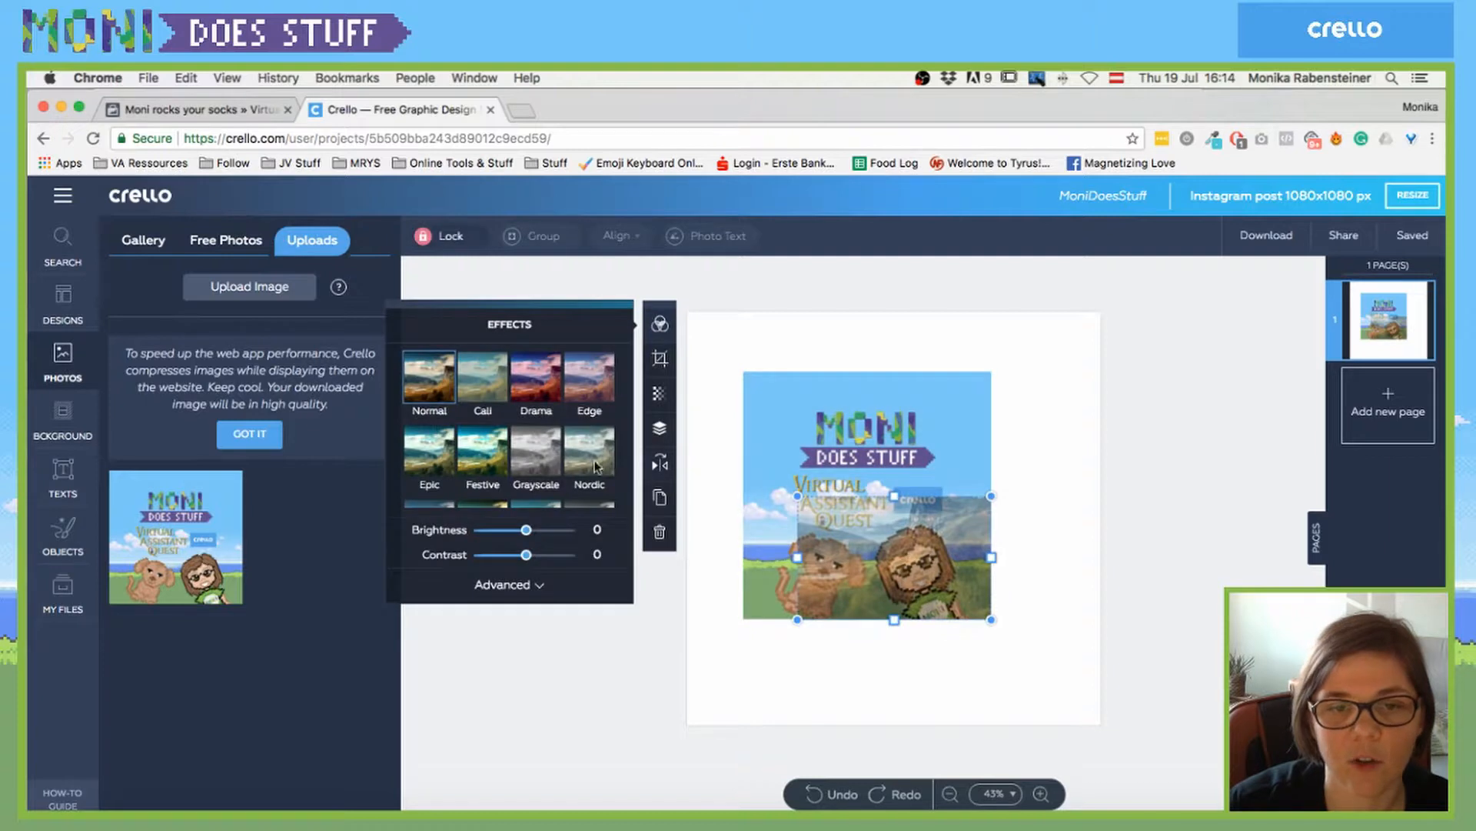
pyautogui.click(840, 445)
pyautogui.press('Delete')
# - Try horizontal and vertical flips on the photo, restore it upright, and discard a duplicate
pyautogui.click(874, 524)
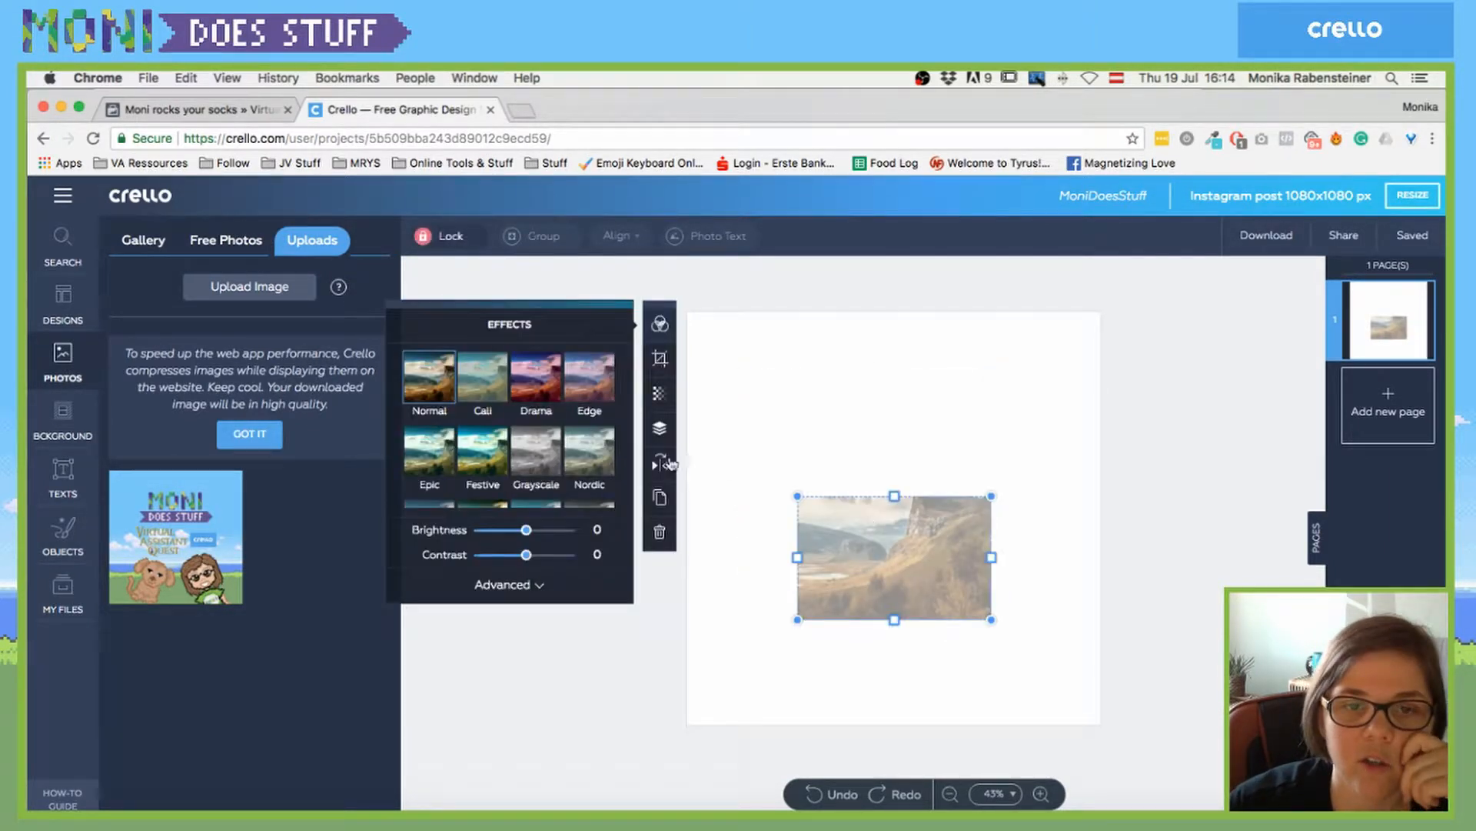
pyautogui.click(660, 464)
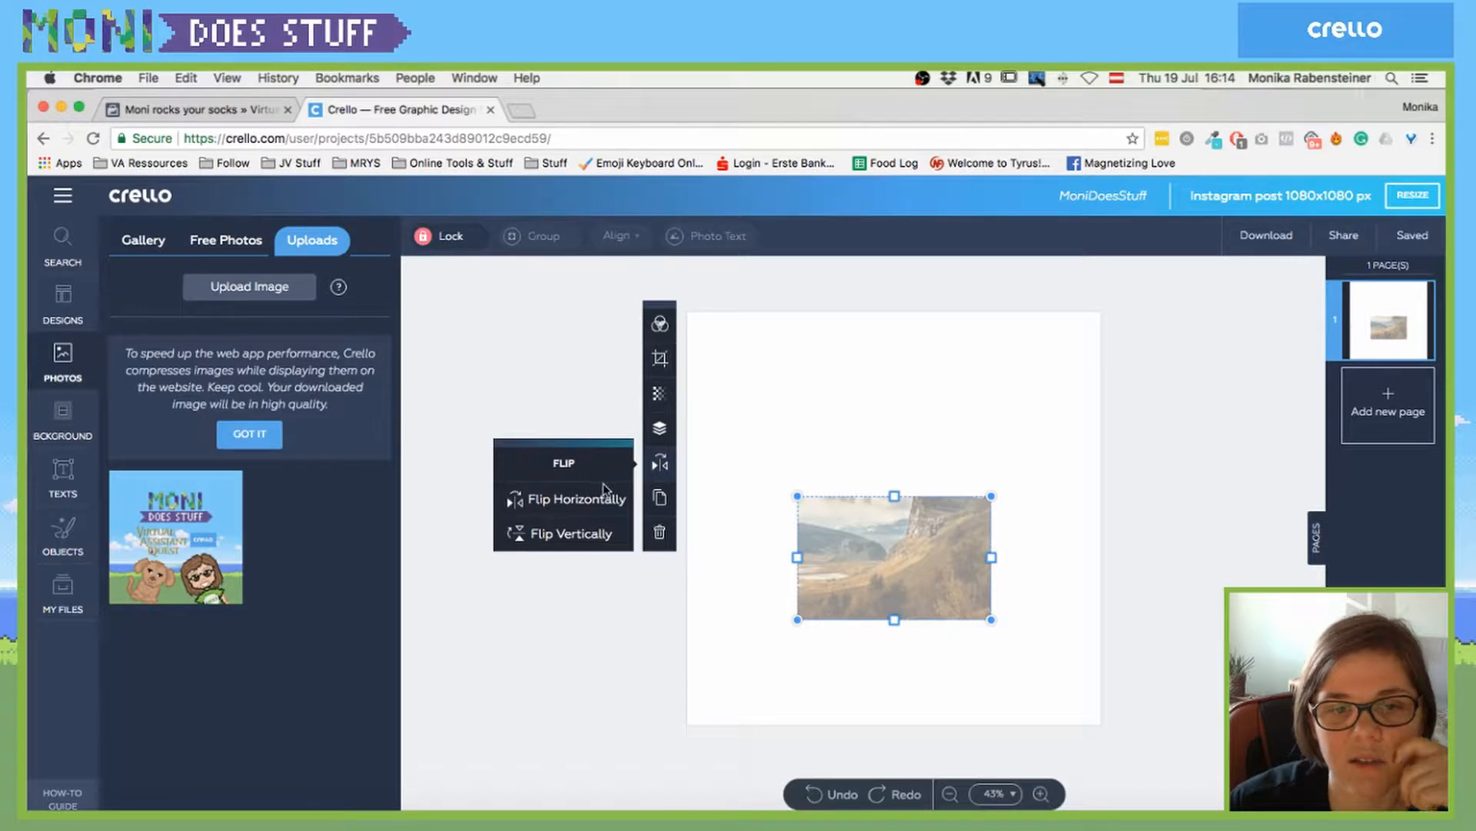
pyautogui.click(583, 501)
pyautogui.click(579, 536)
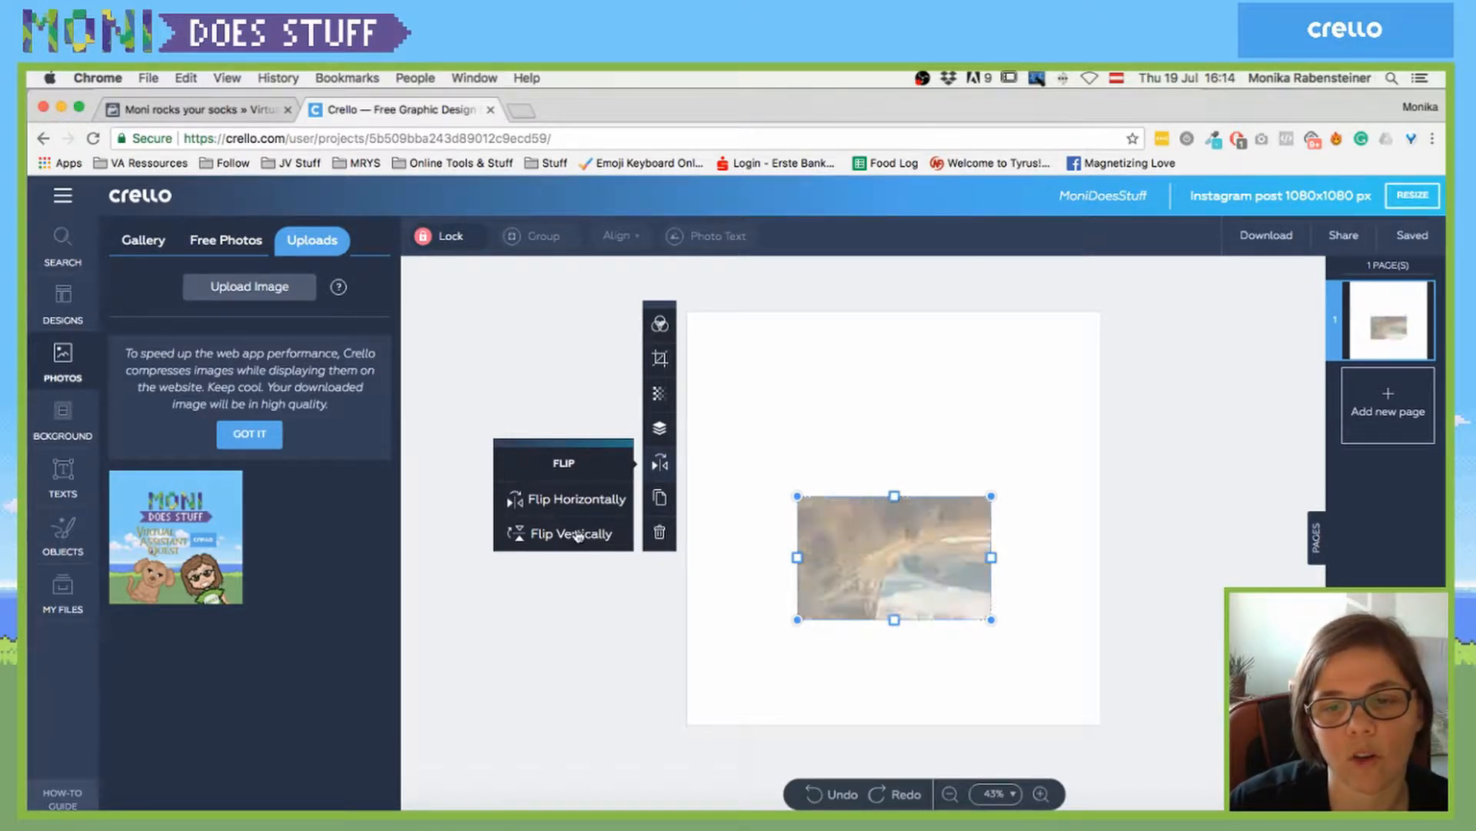
pyautogui.click(570, 535)
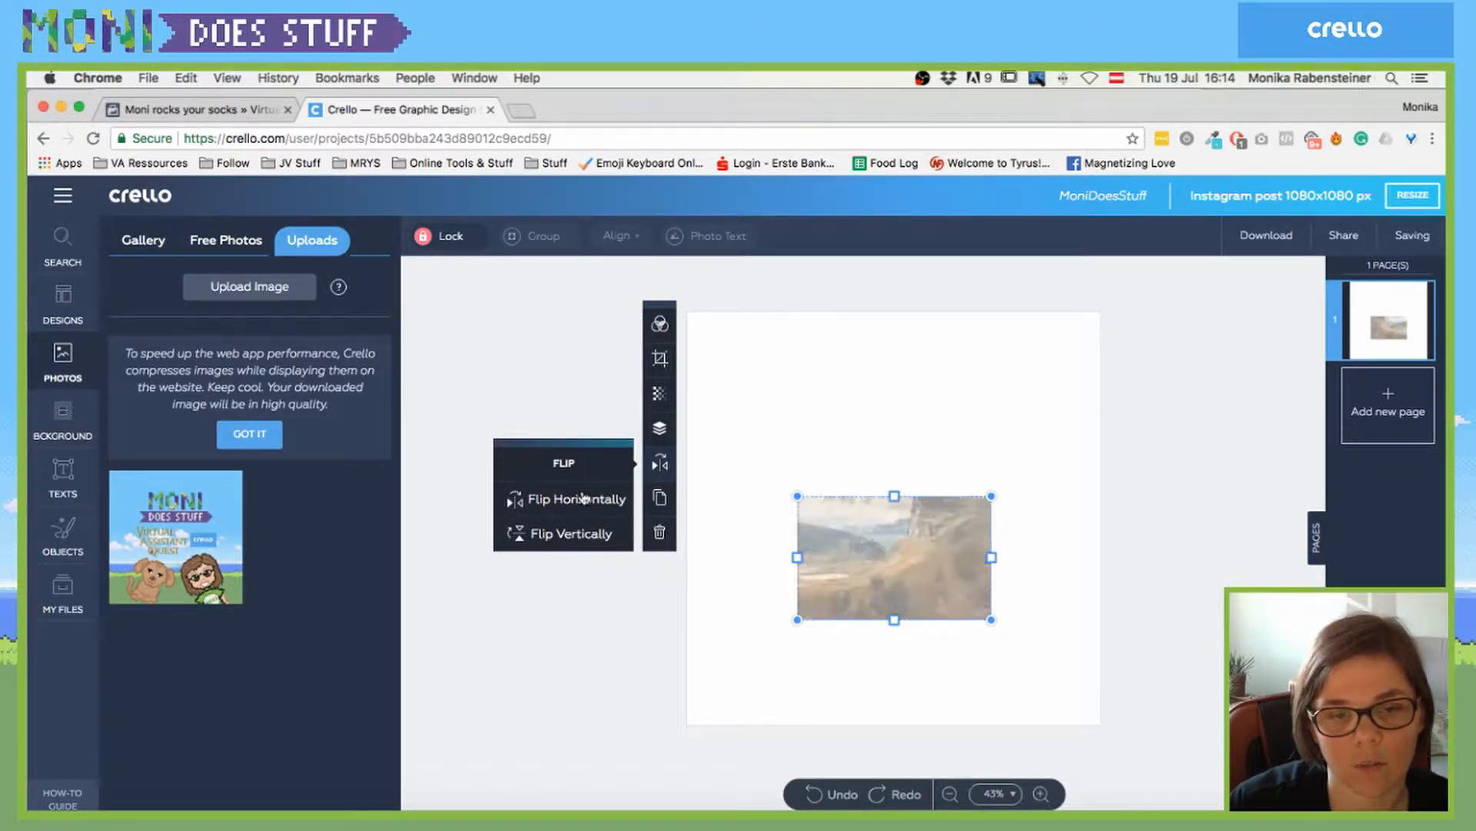
pyautogui.click(660, 498)
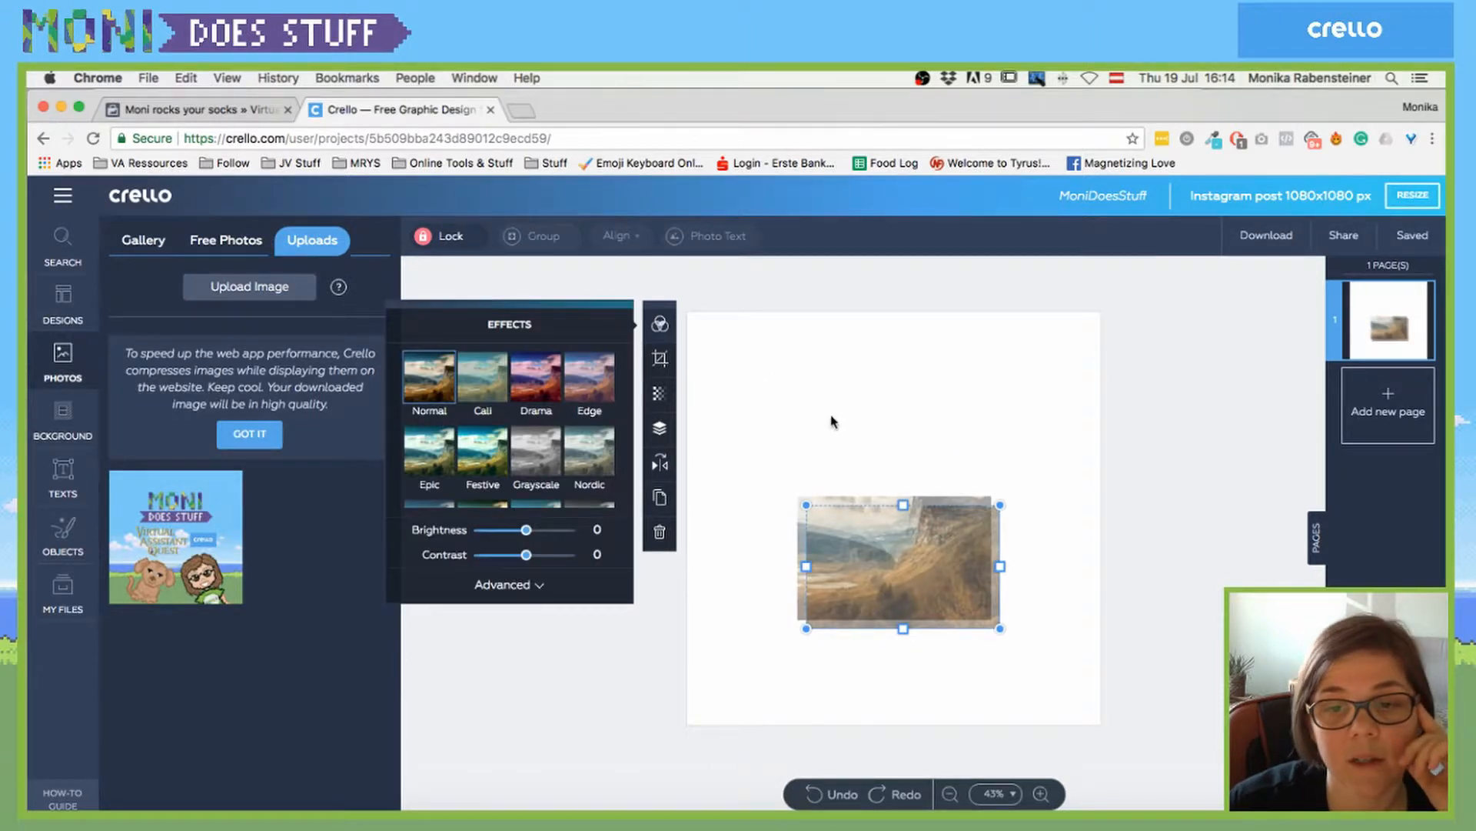
pyautogui.press('Delete')
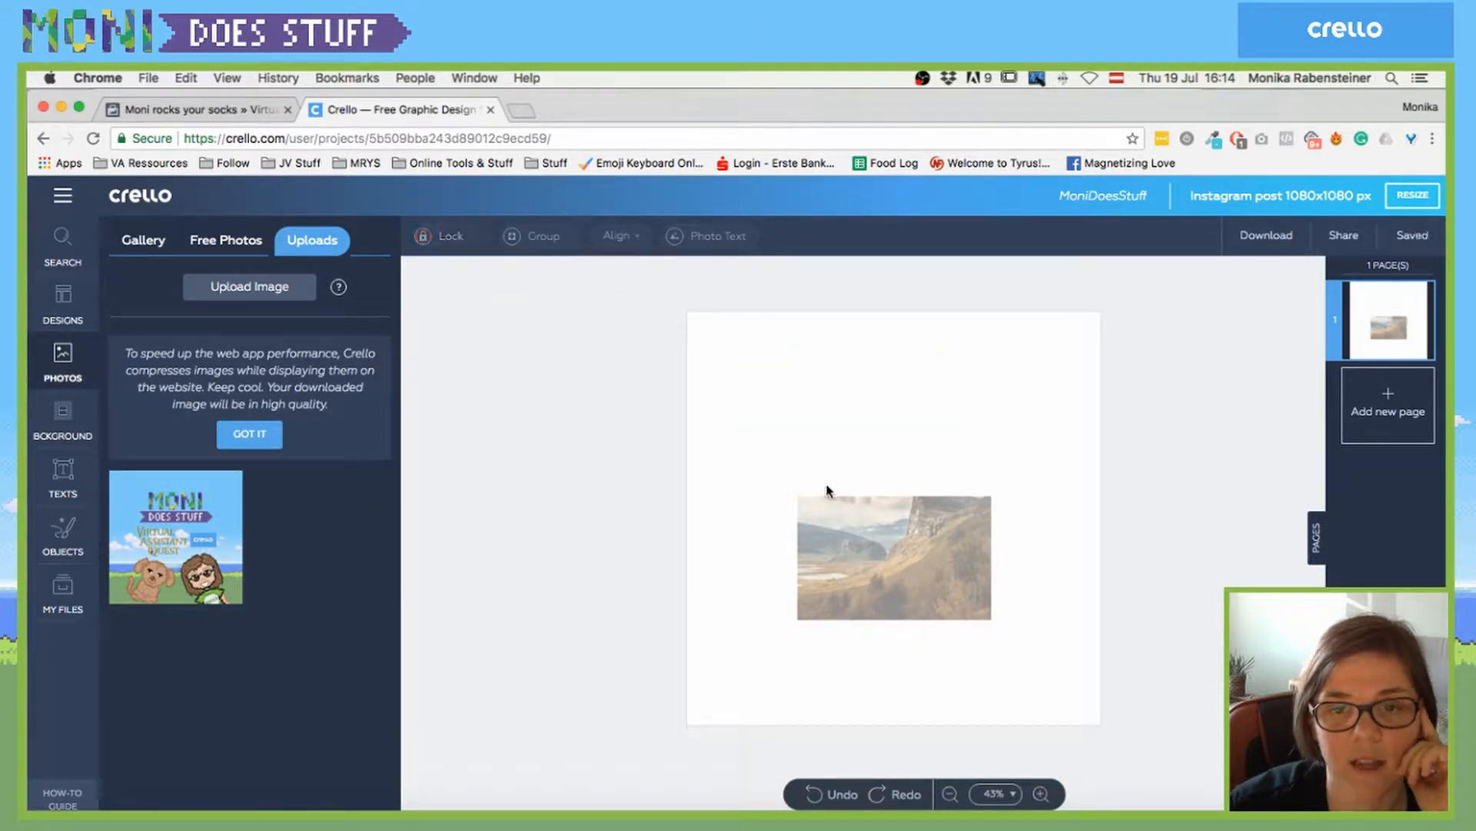
# - Lock the landscape photo, set its transparency to 100, then unlock it
pyautogui.click(835, 523)
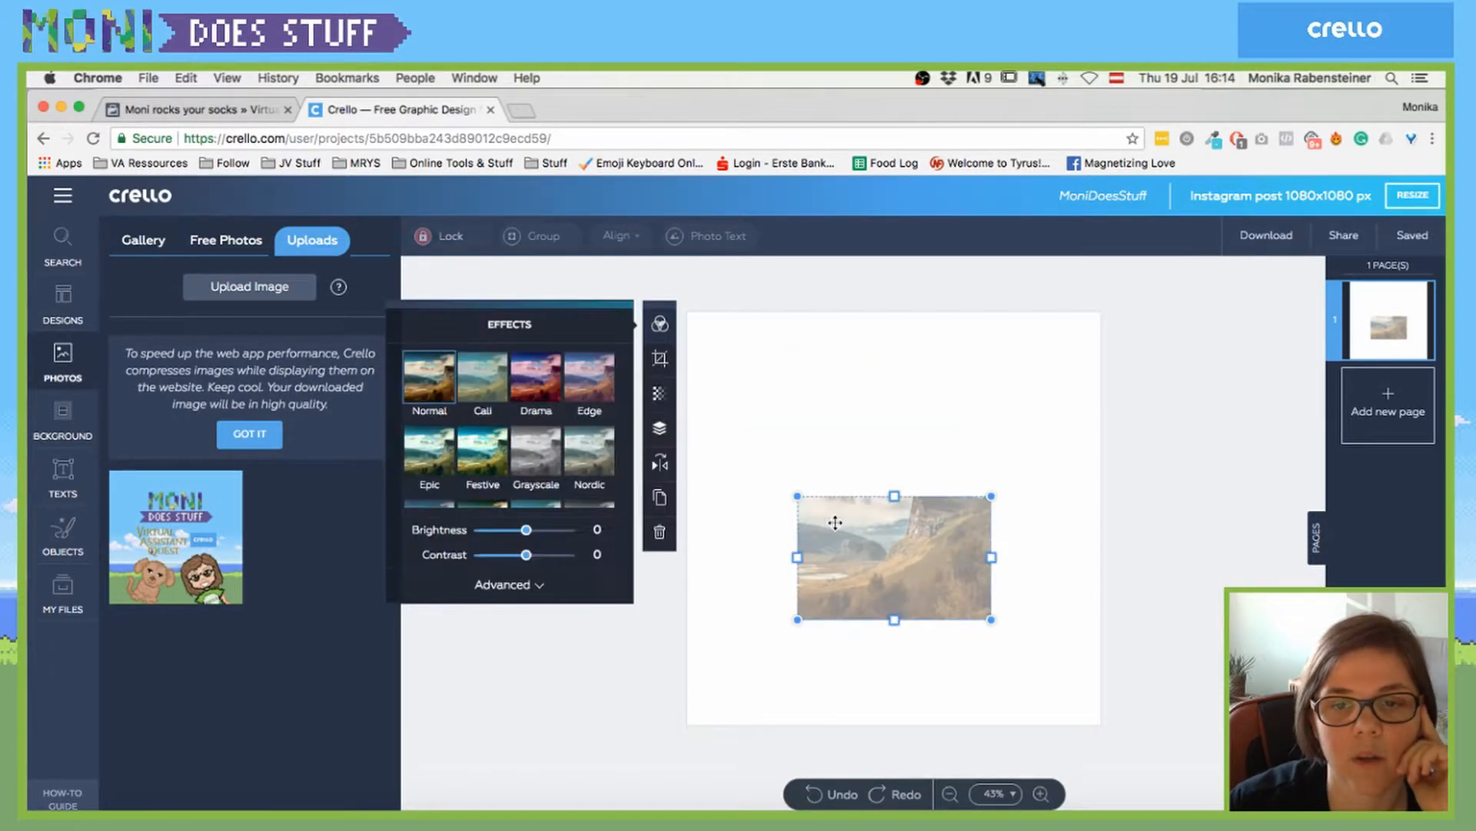
pyautogui.click(426, 234)
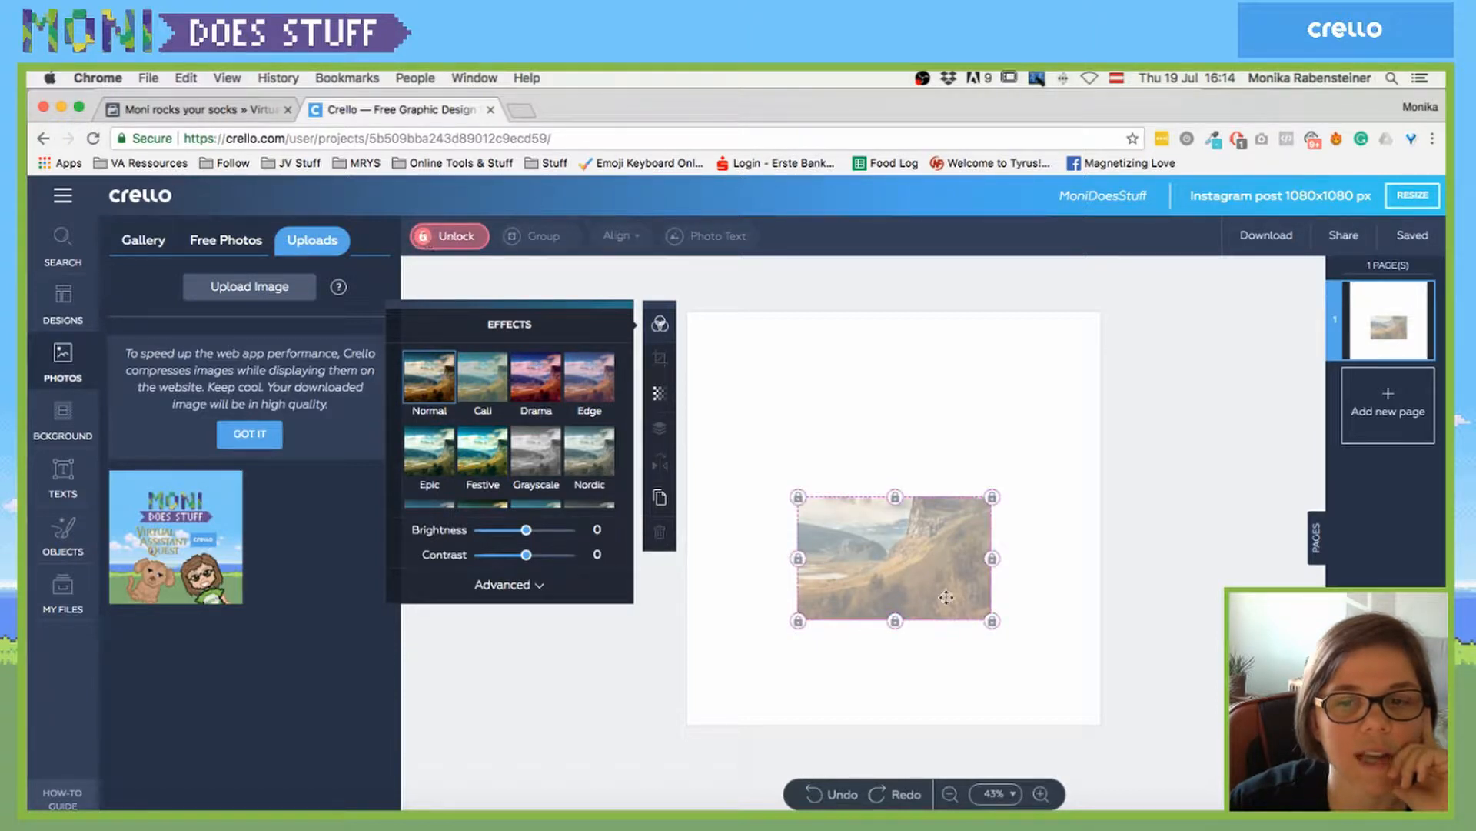
pyautogui.click(923, 444)
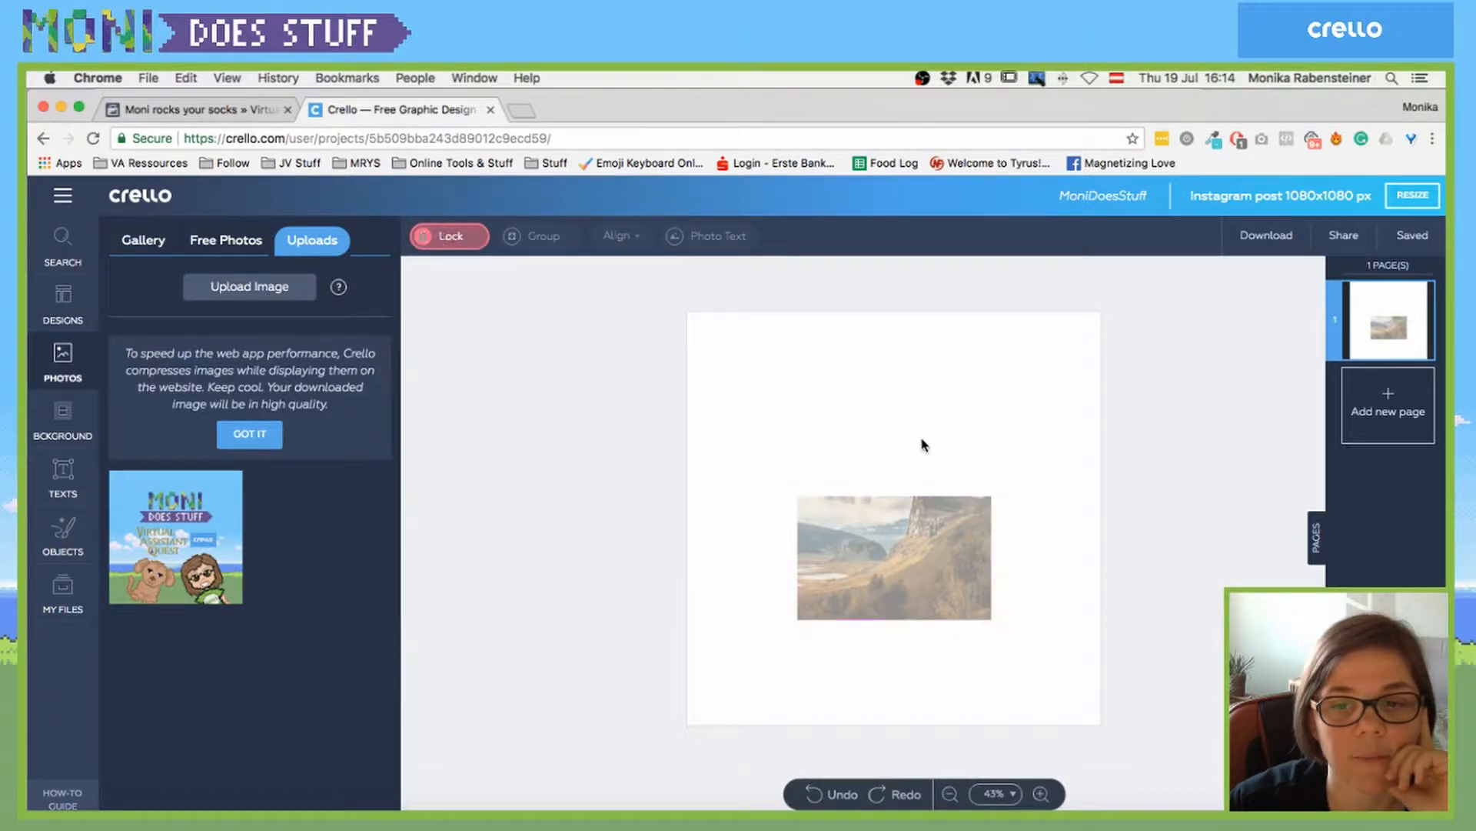
pyautogui.click(904, 516)
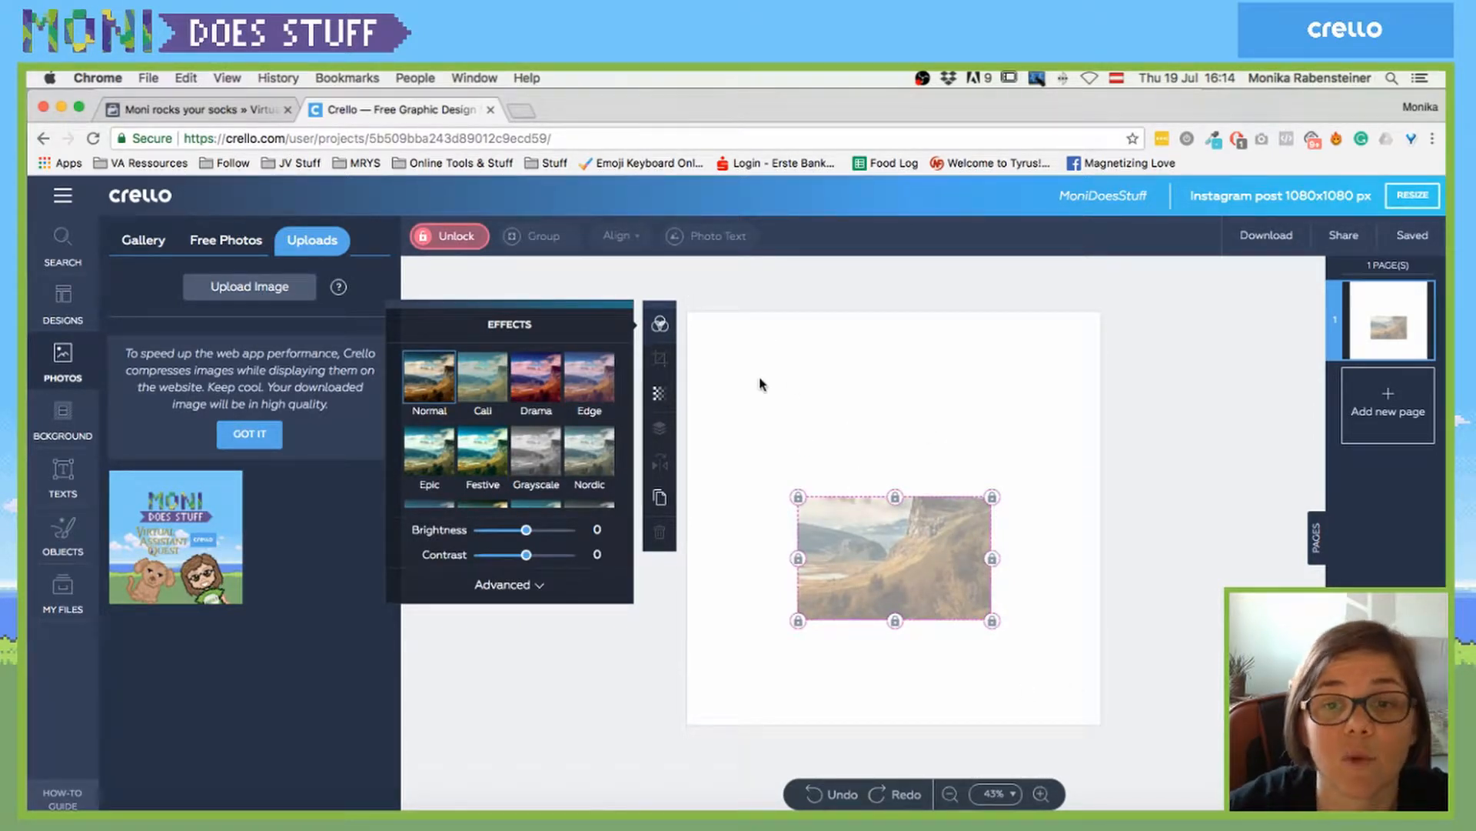
pyautogui.moveTo(762, 384); pyautogui.dragTo(897, 520)
pyautogui.click(910, 556)
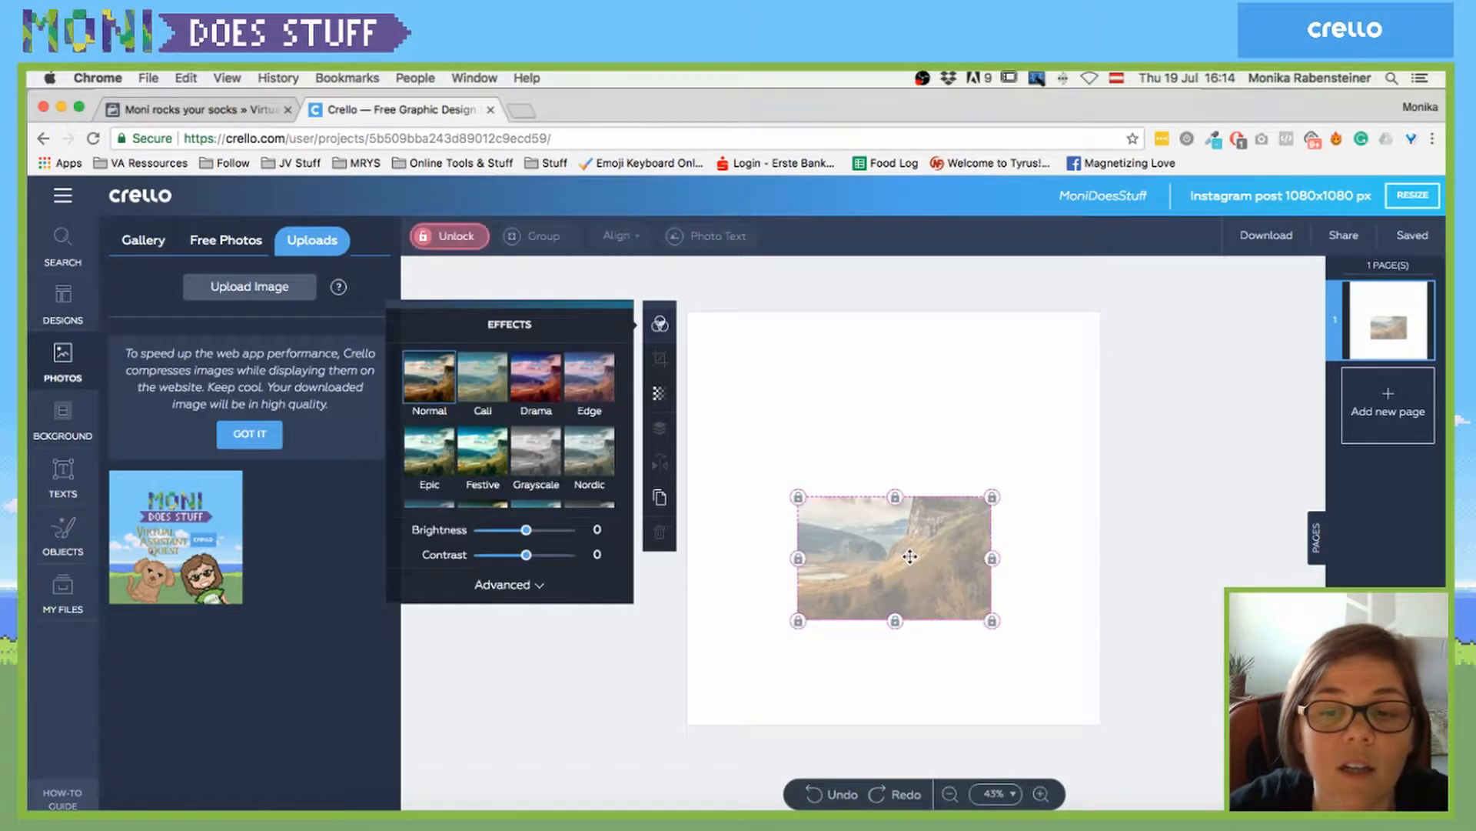
pyautogui.click(661, 401)
pyautogui.moveTo(543, 432); pyautogui.dragTo(596, 431)
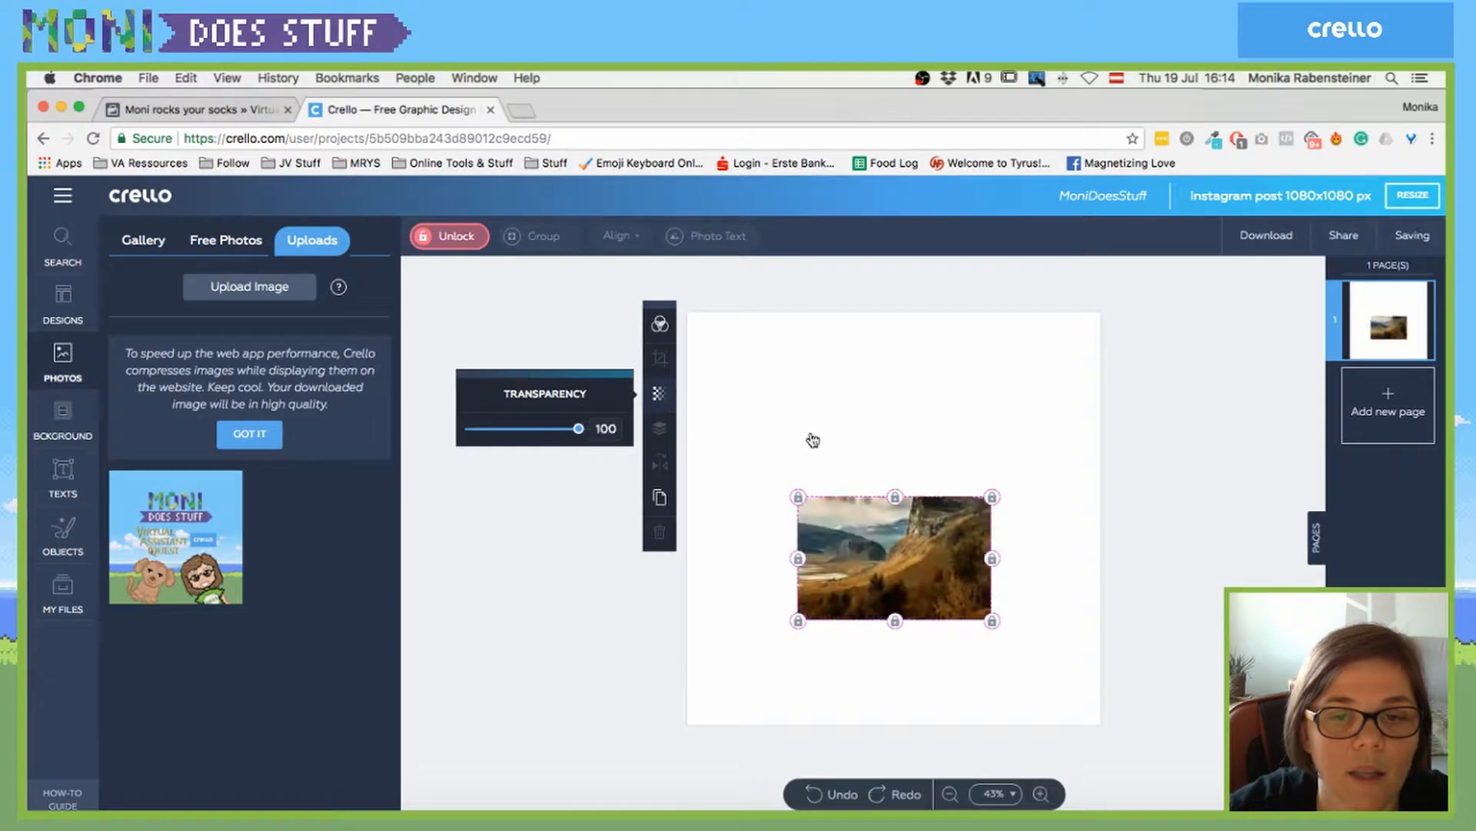
pyautogui.click(814, 441)
pyautogui.click(877, 496)
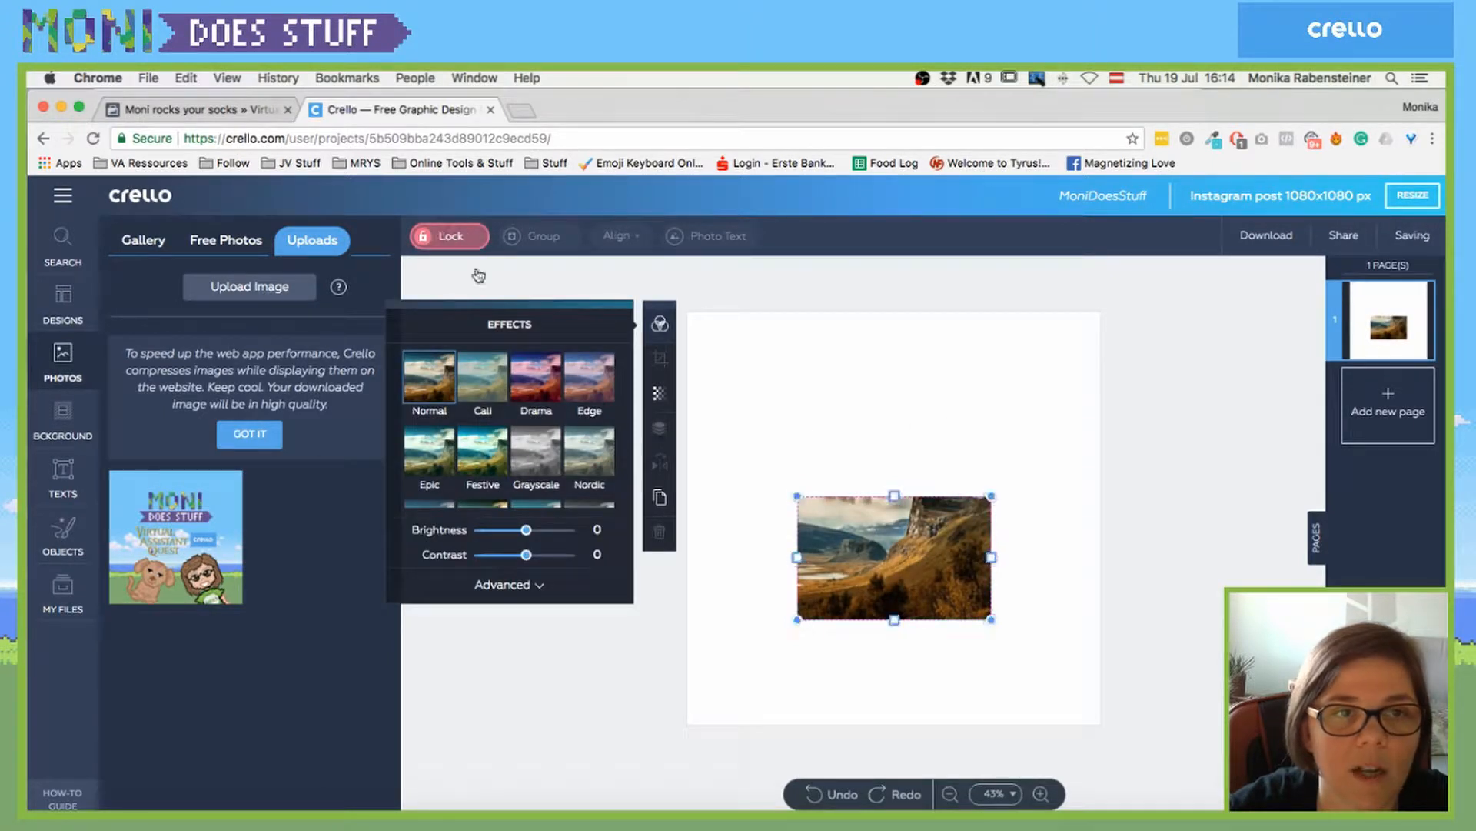
# - Stretch the photo left, up and right, and move it to the page's top edge
pyautogui.moveTo(800, 555); pyautogui.dragTo(732, 557)
pyautogui.moveTo(863, 496); pyautogui.dragTo(862, 437)
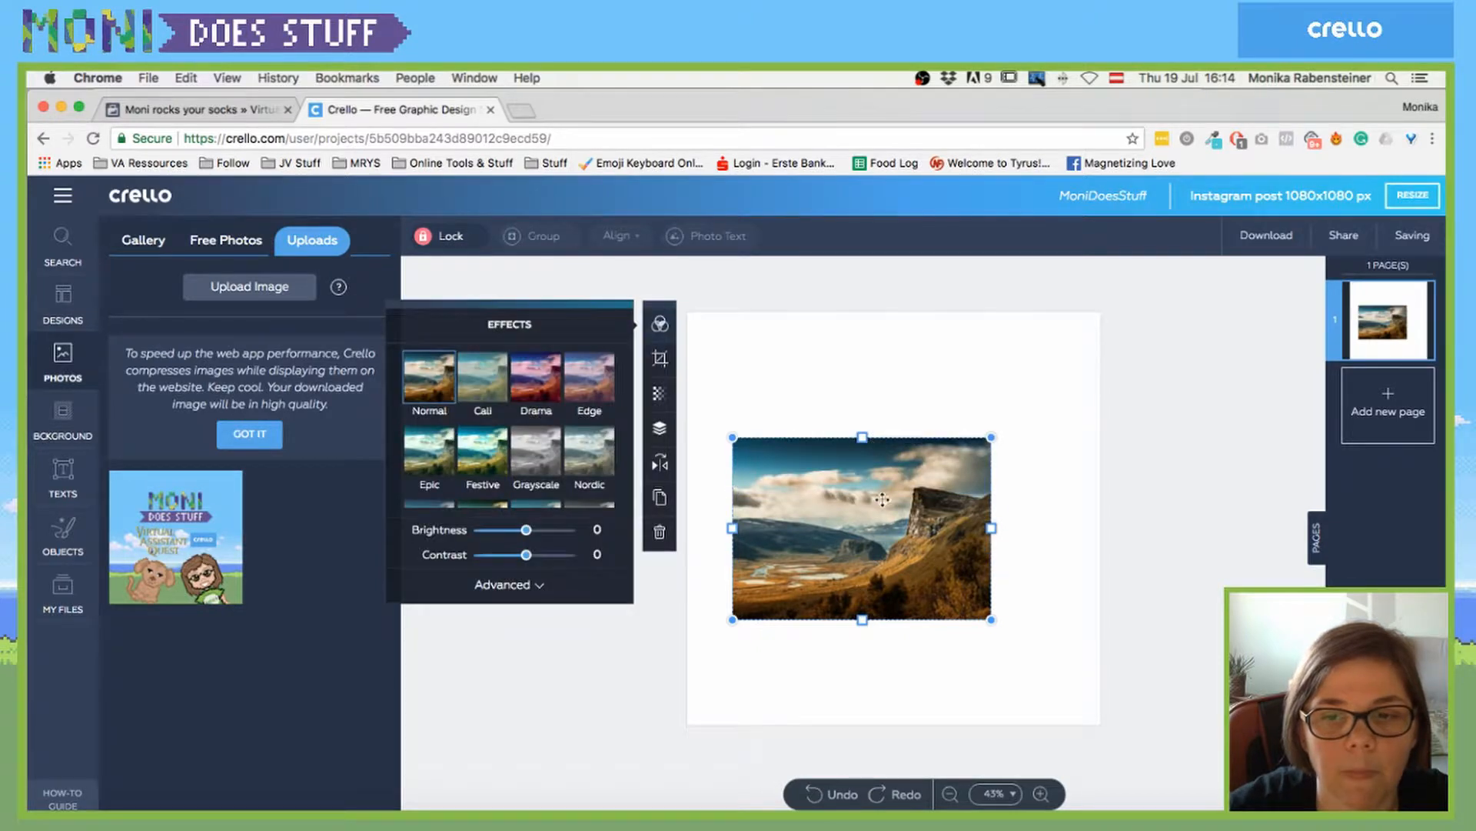
pyautogui.moveTo(992, 527); pyautogui.dragTo(1058, 527)
pyautogui.moveTo(922, 544); pyautogui.dragTo(869, 445)
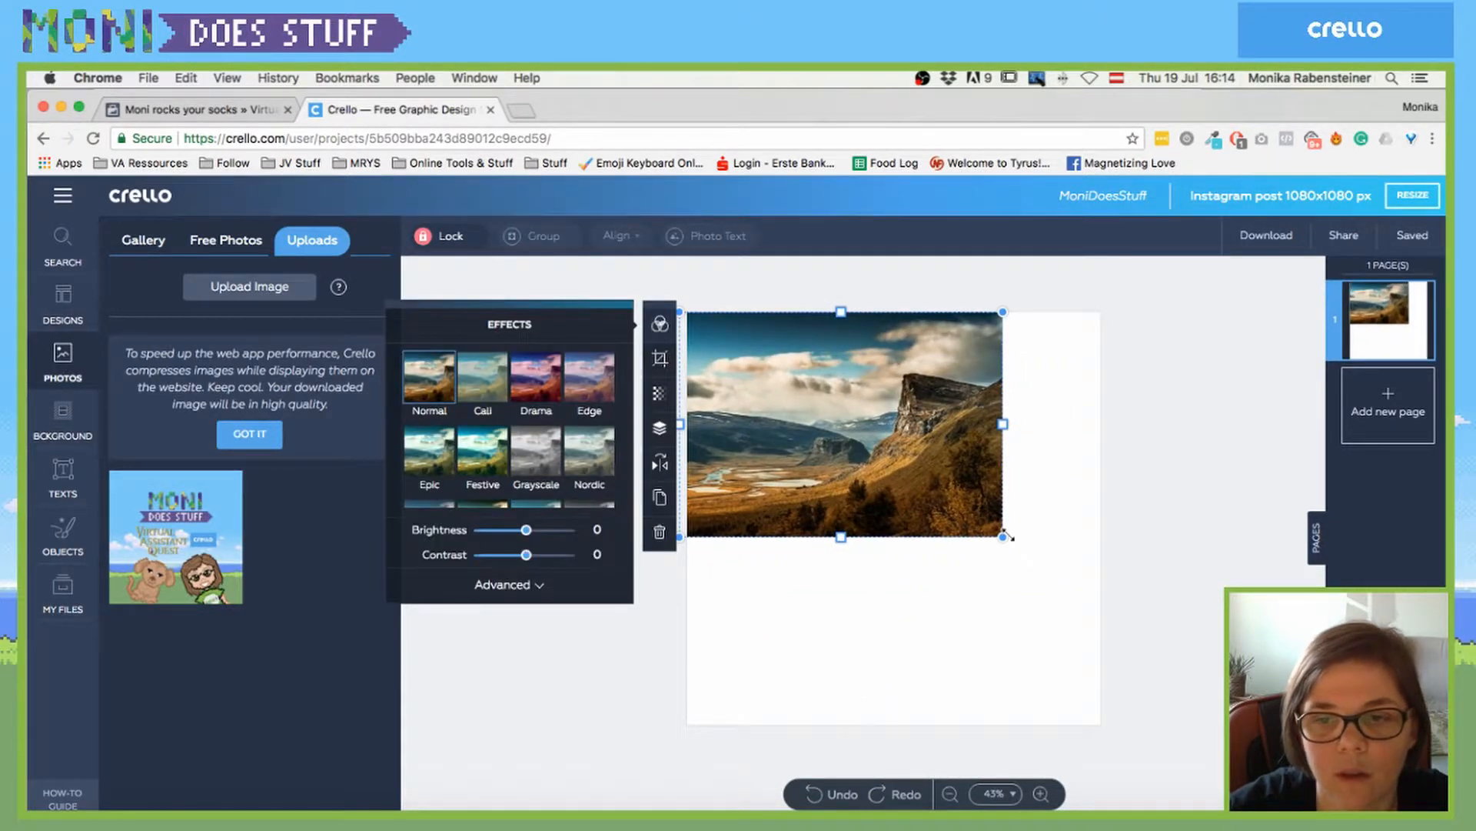
pyautogui.moveTo(1002, 536); pyautogui.dragTo(1280, 731)
# - Position the enlarged photo to cover the whole page and lock it
pyautogui.moveTo(1108, 585); pyautogui.dragTo(1015, 584)
pyautogui.click(450, 235)
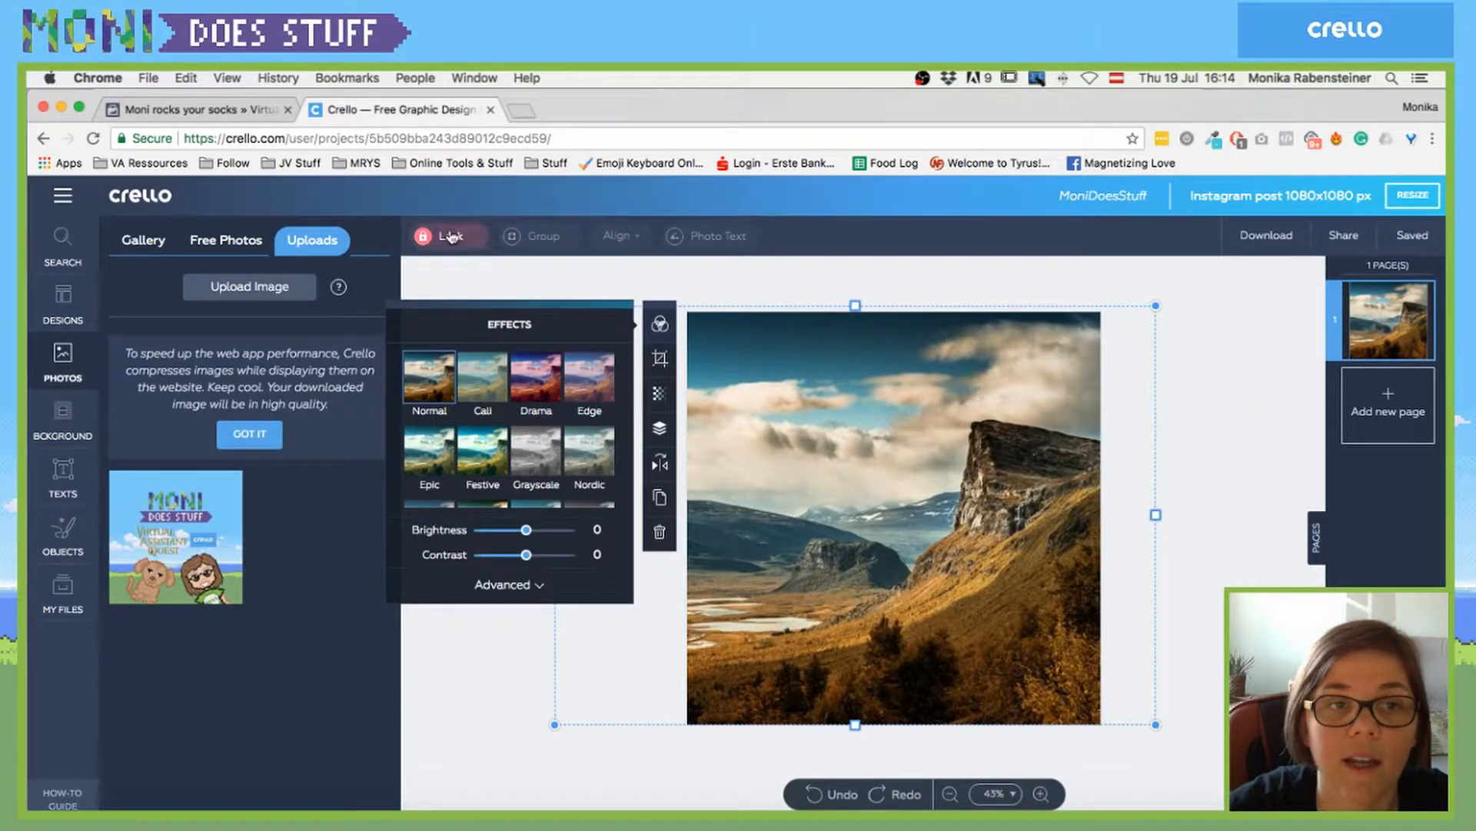
pyautogui.click(830, 284)
pyautogui.click(765, 352)
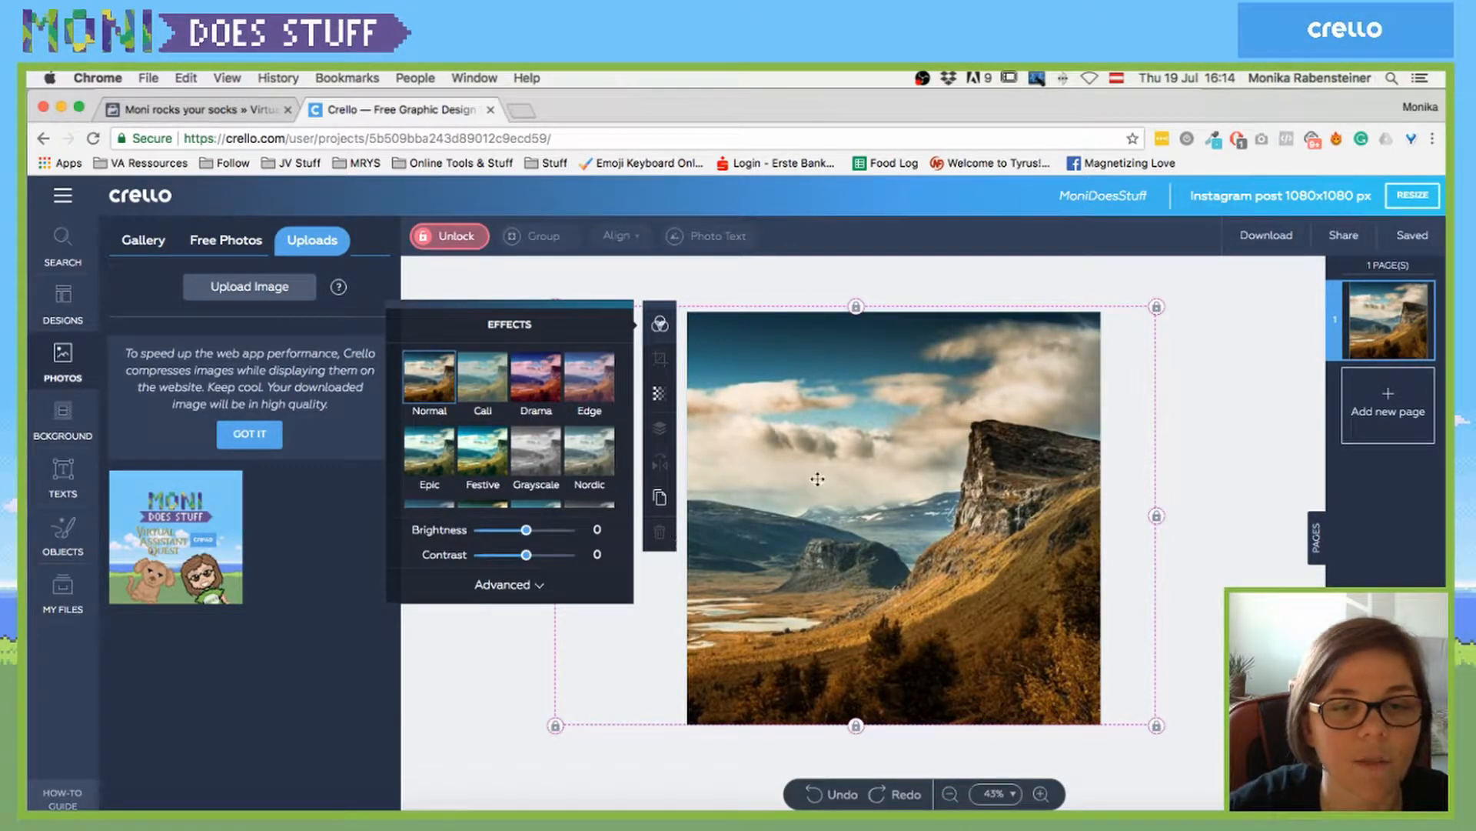
# - Try the Nordic, Grayscale and Festive effects, then return the photo to Normal
pyautogui.click(589, 460)
pyautogui.click(535, 459)
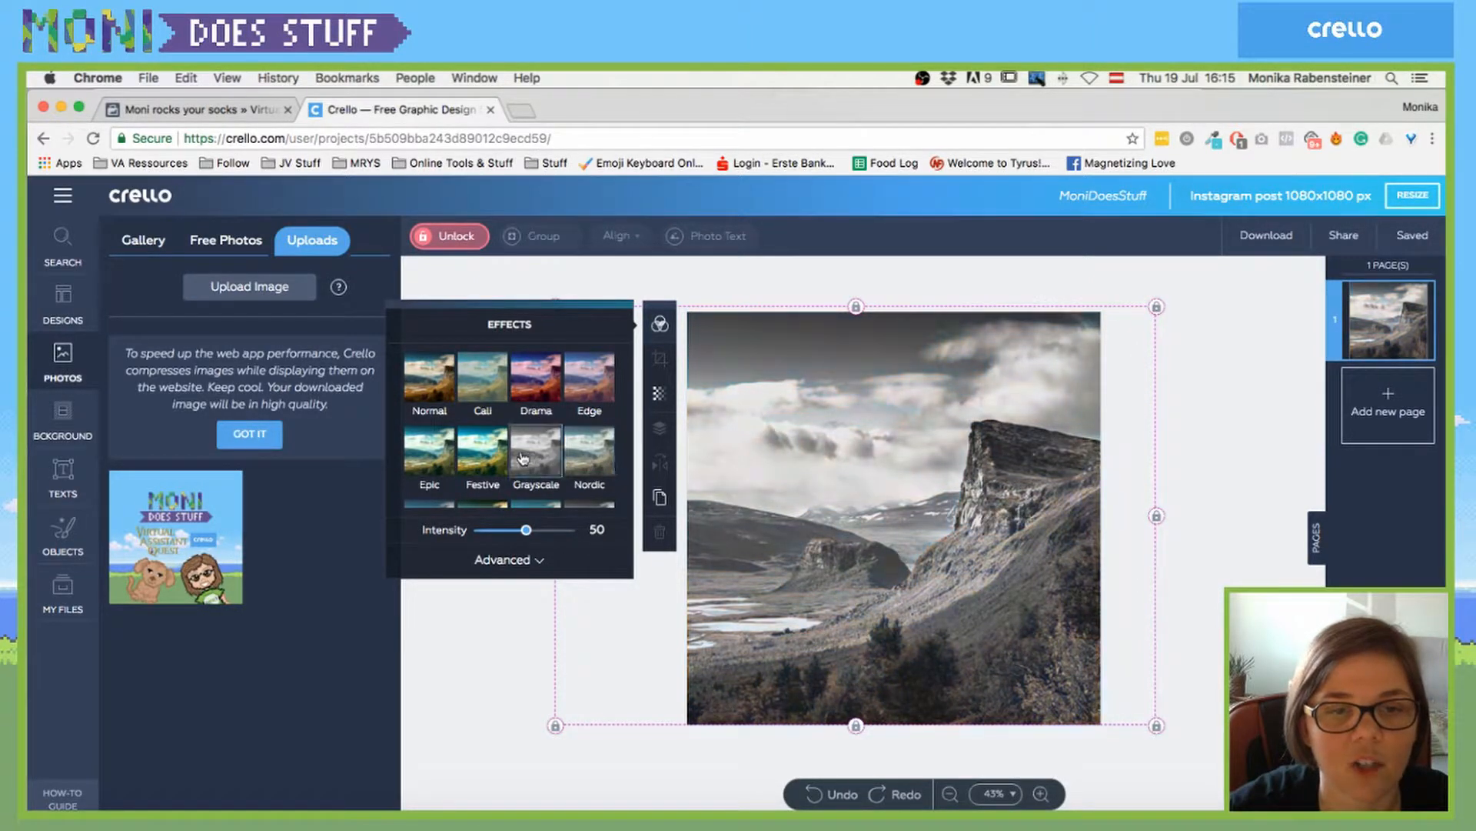
pyautogui.click(482, 460)
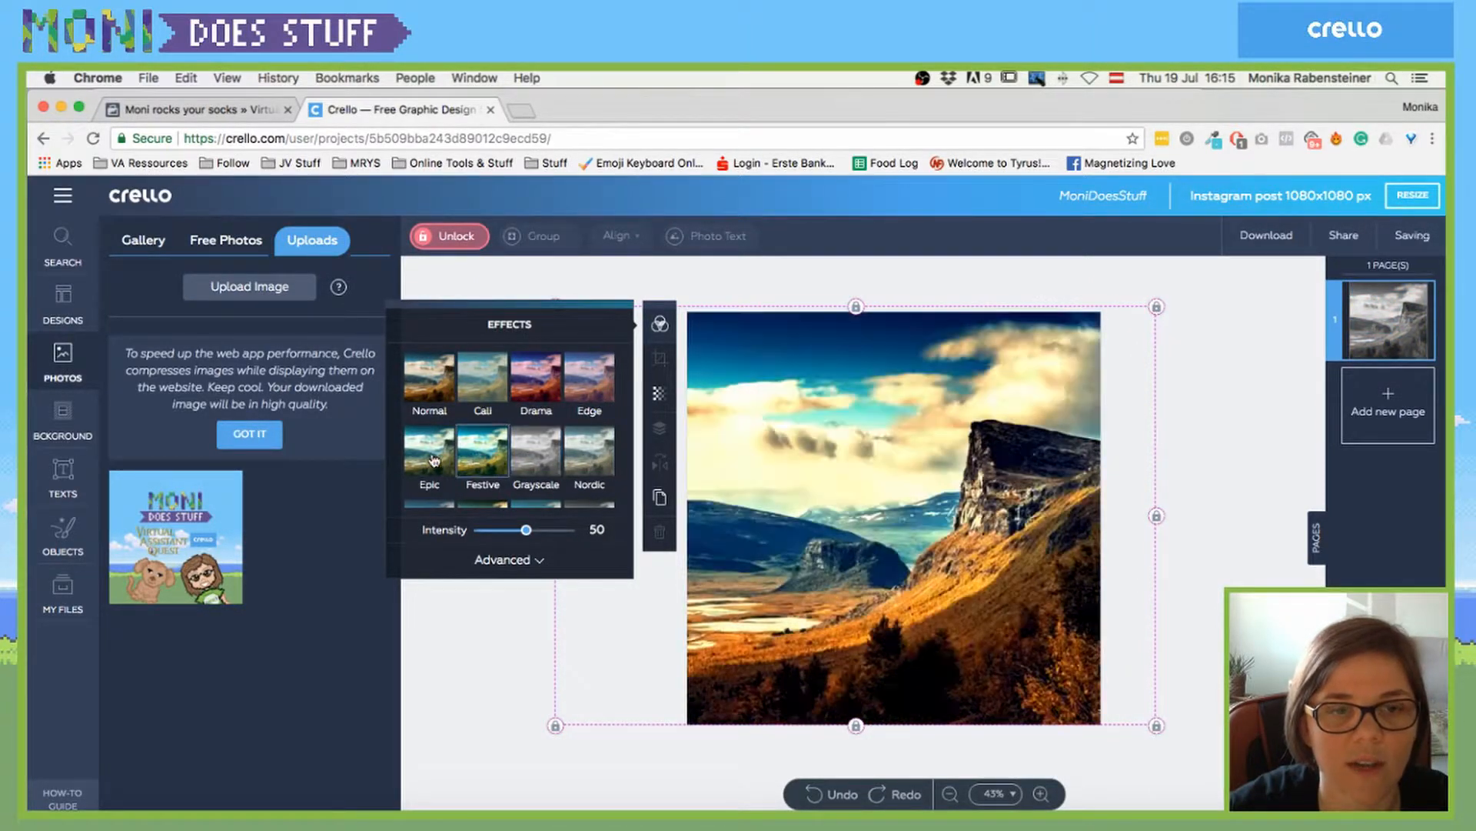
pyautogui.click(430, 381)
# - Adjust the photo to brightness 7, tint -23 and blur 13
pyautogui.scroll(-3, 515, 400)
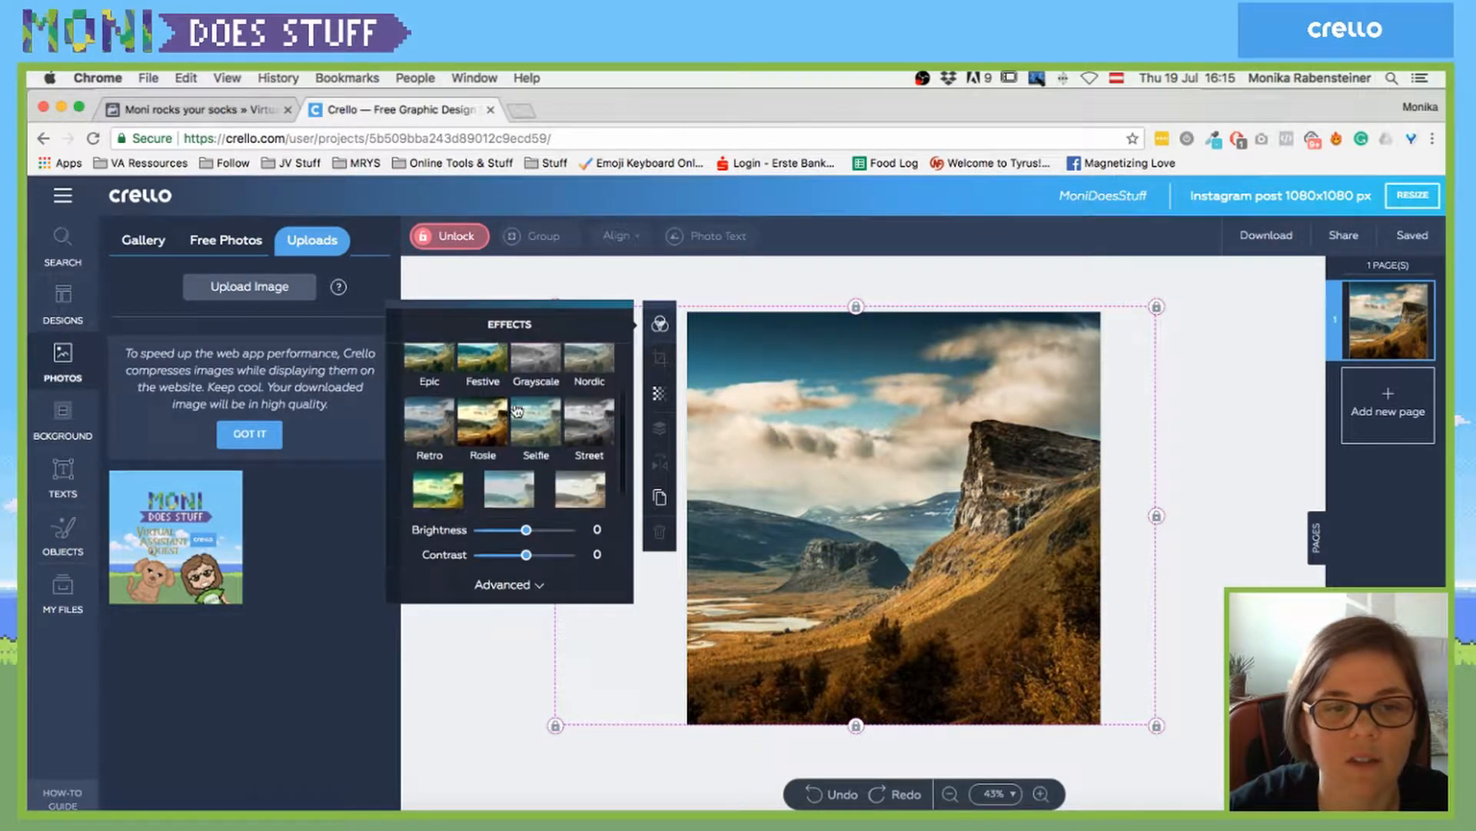
pyautogui.moveTo(526, 536)
pyautogui.mouseDown()
pyautogui.moveTo(494, 536)
pyautogui.moveTo(542, 536)
pyautogui.moveTo(528, 538)
pyautogui.mouseUp()
pyautogui.click(514, 586)
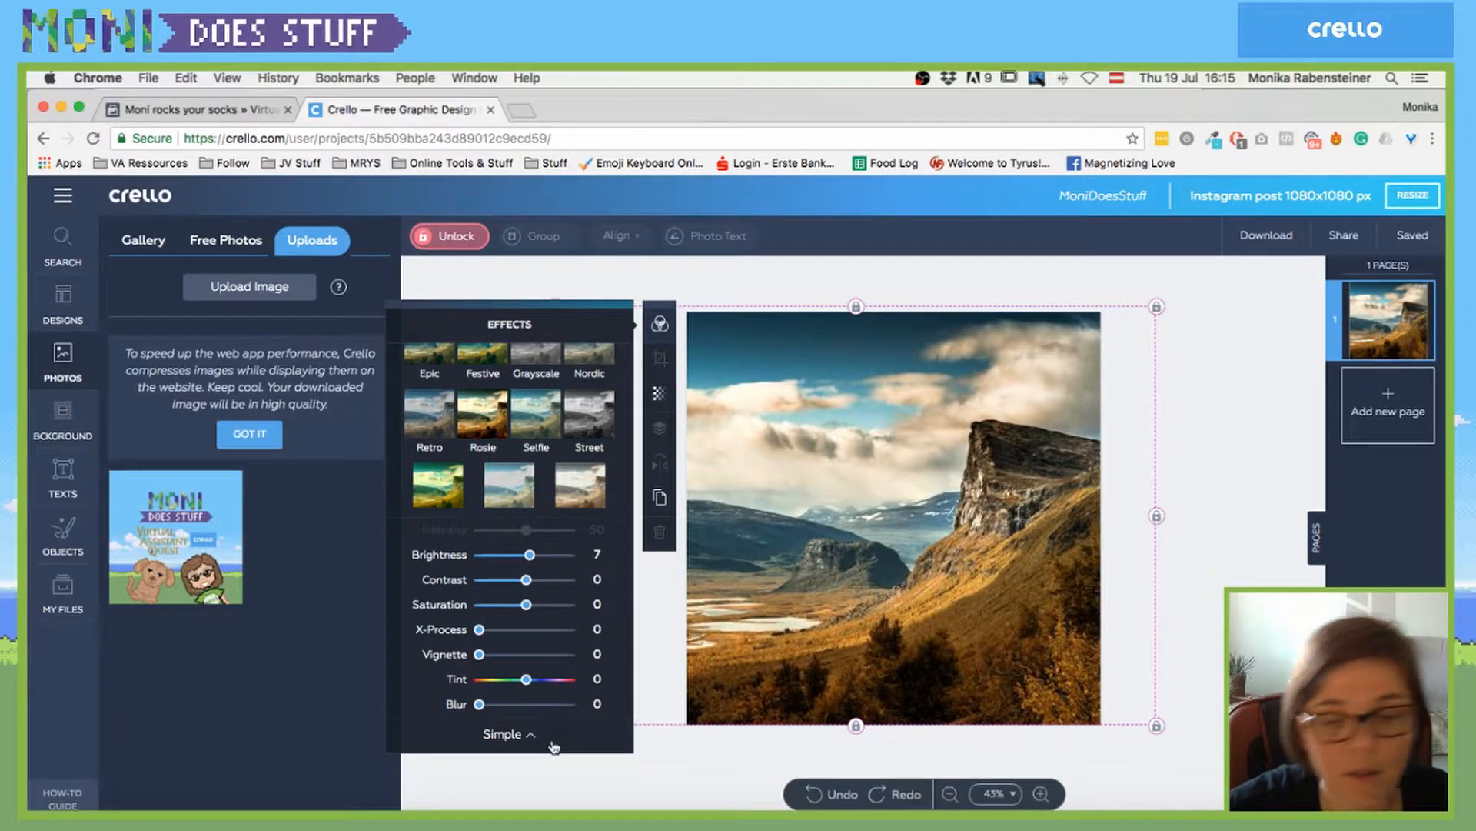
pyautogui.click(528, 736)
pyautogui.click(534, 584)
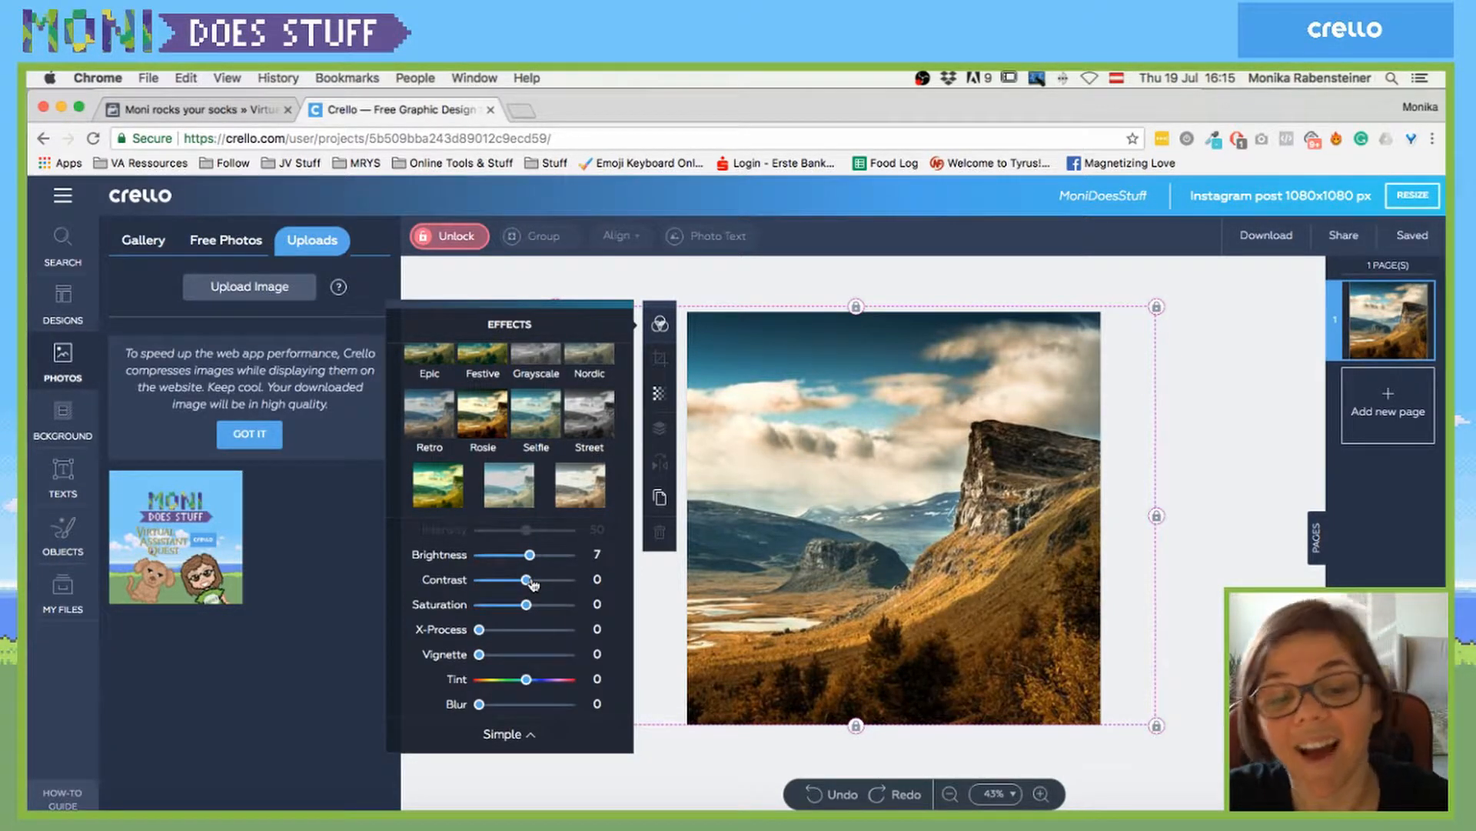
pyautogui.moveTo(481, 713); pyautogui.dragTo(520, 680)
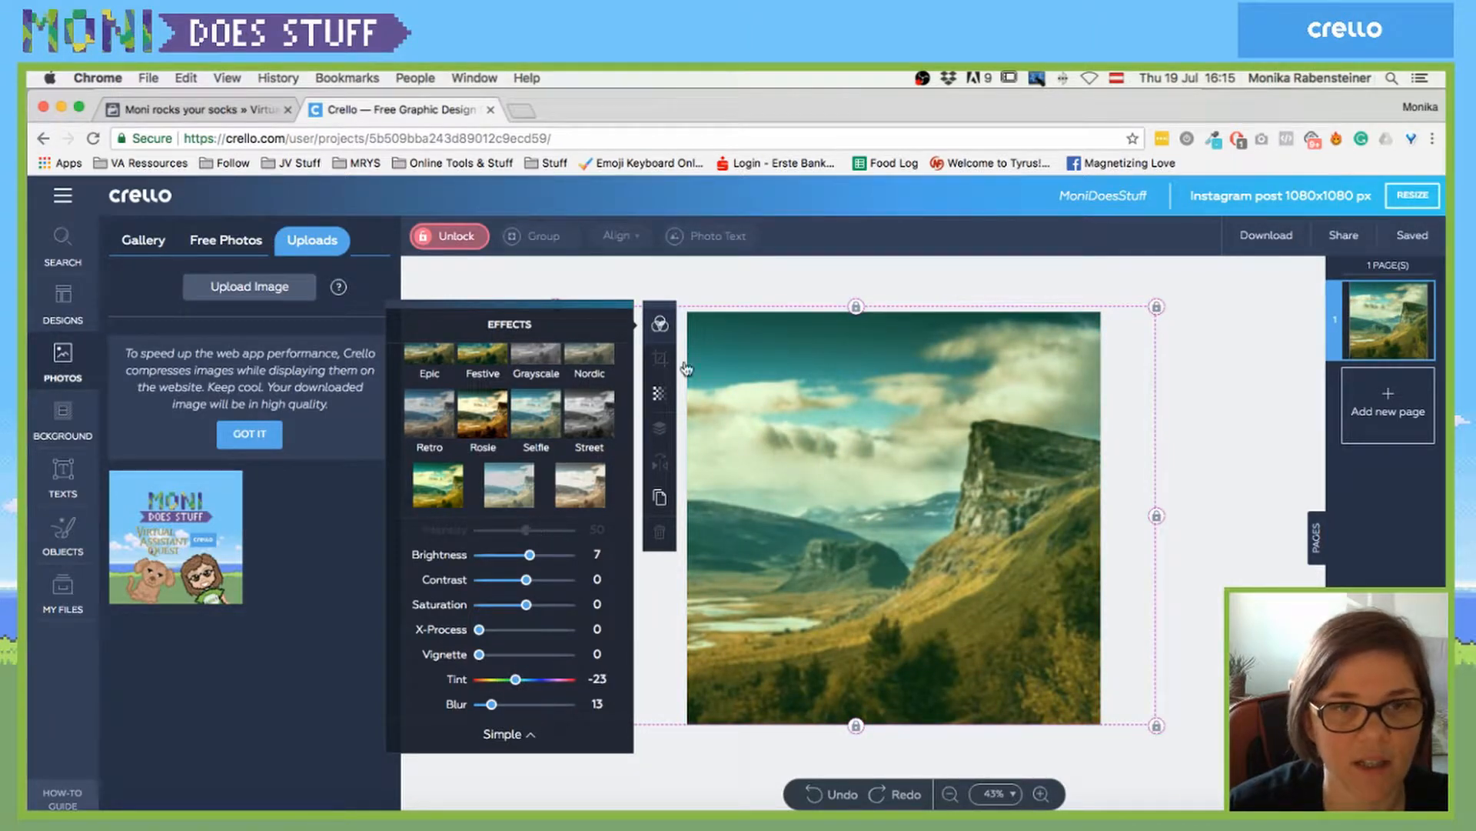
pyautogui.click(551, 273)
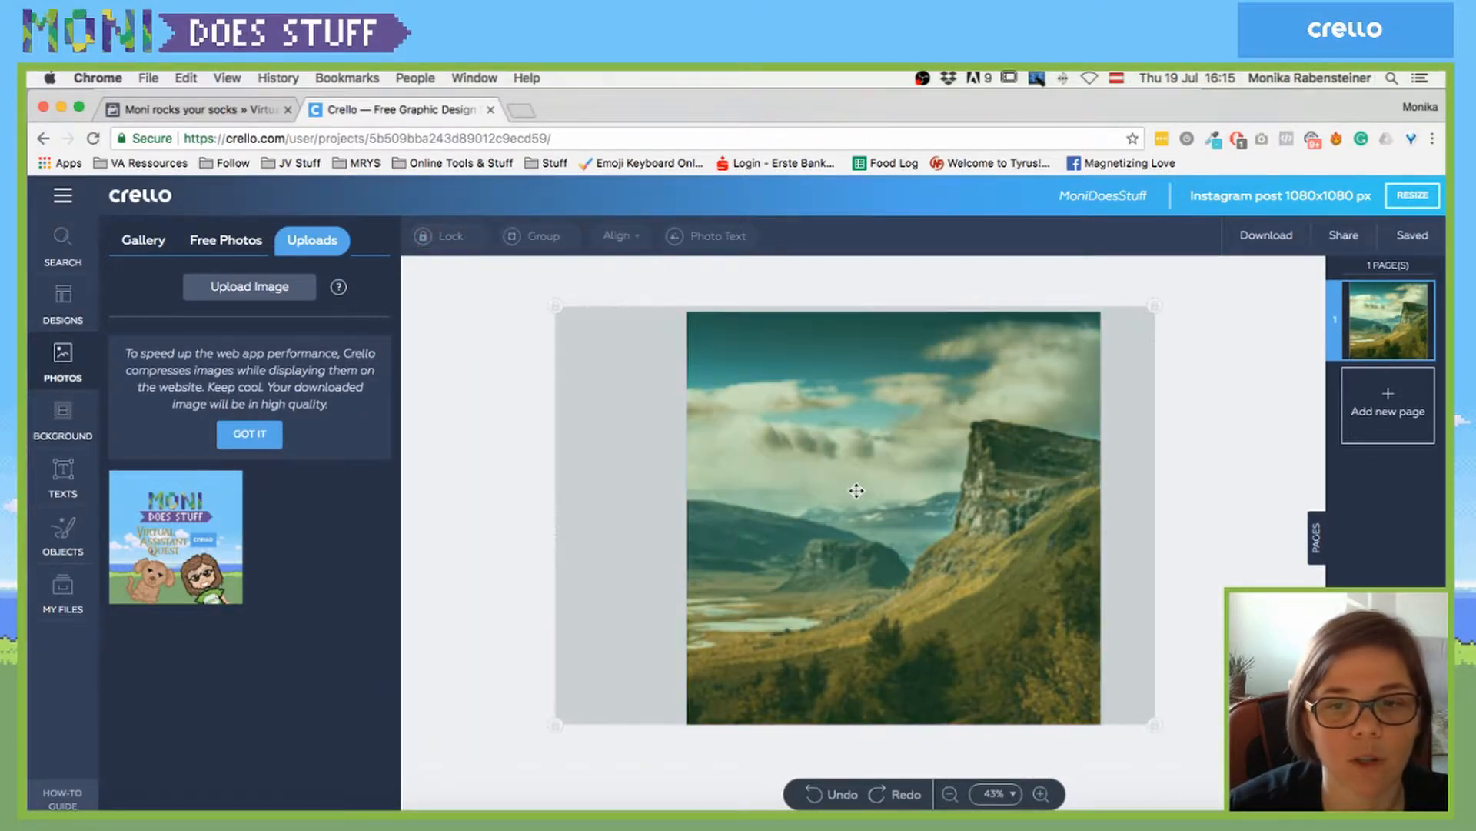
pyautogui.click(855, 491)
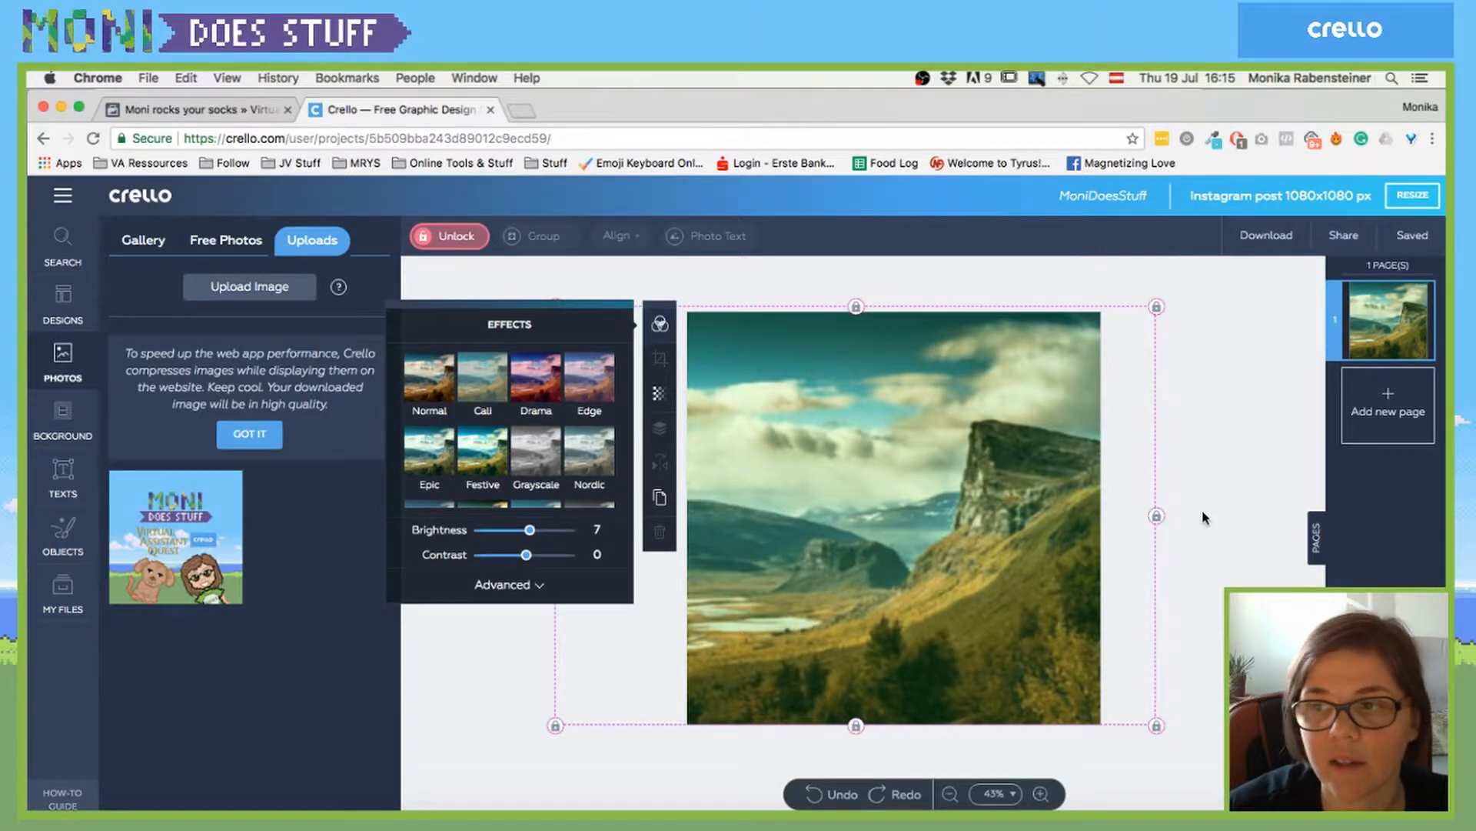
pyautogui.click(1177, 511)
pyautogui.click(800, 500)
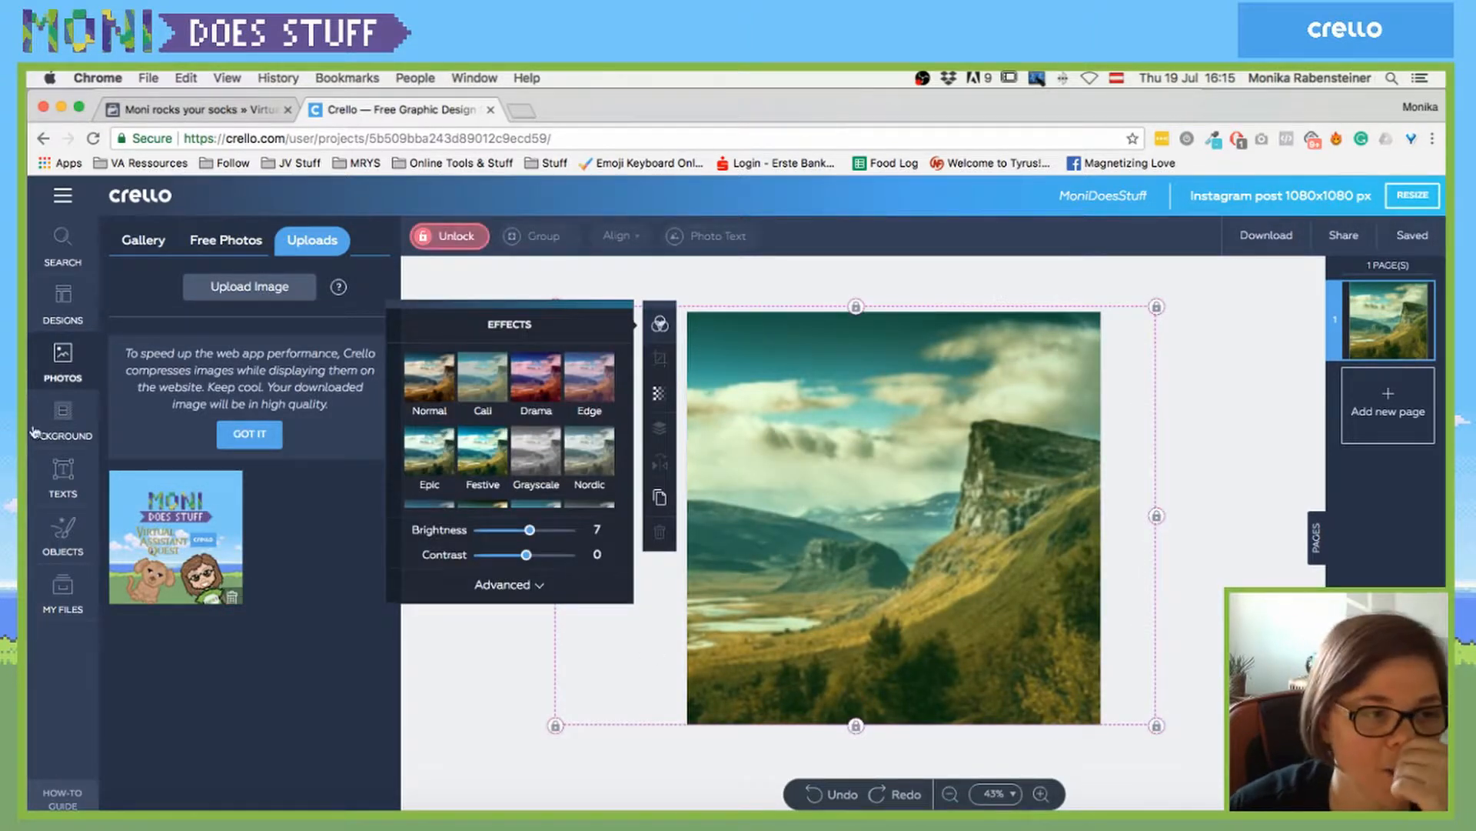
# - Add a large centred ADD PHOTO TEXT element and fill its letters with the uploaded image
pyautogui.click(65, 472)
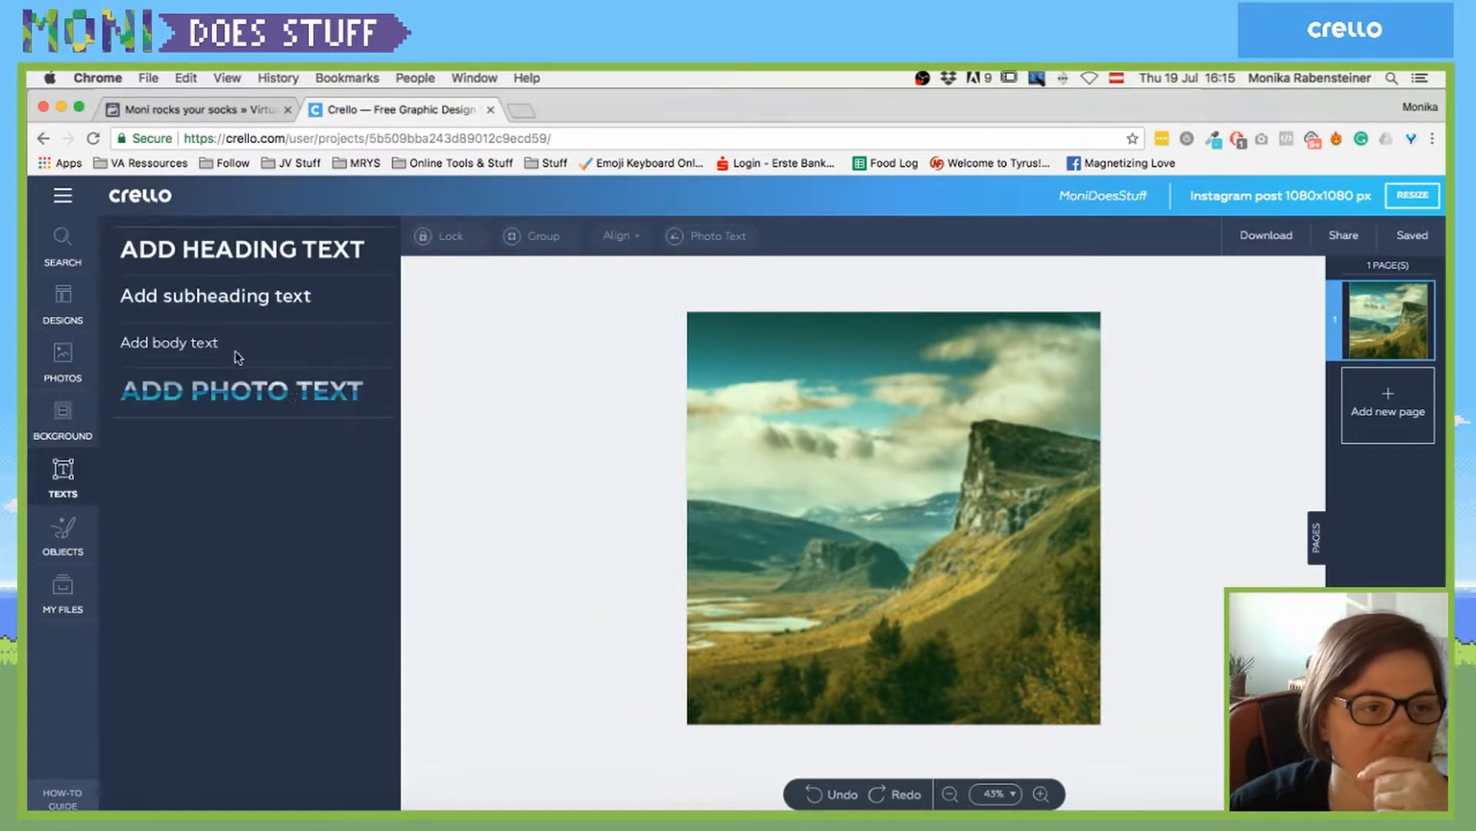
pyautogui.click(301, 394)
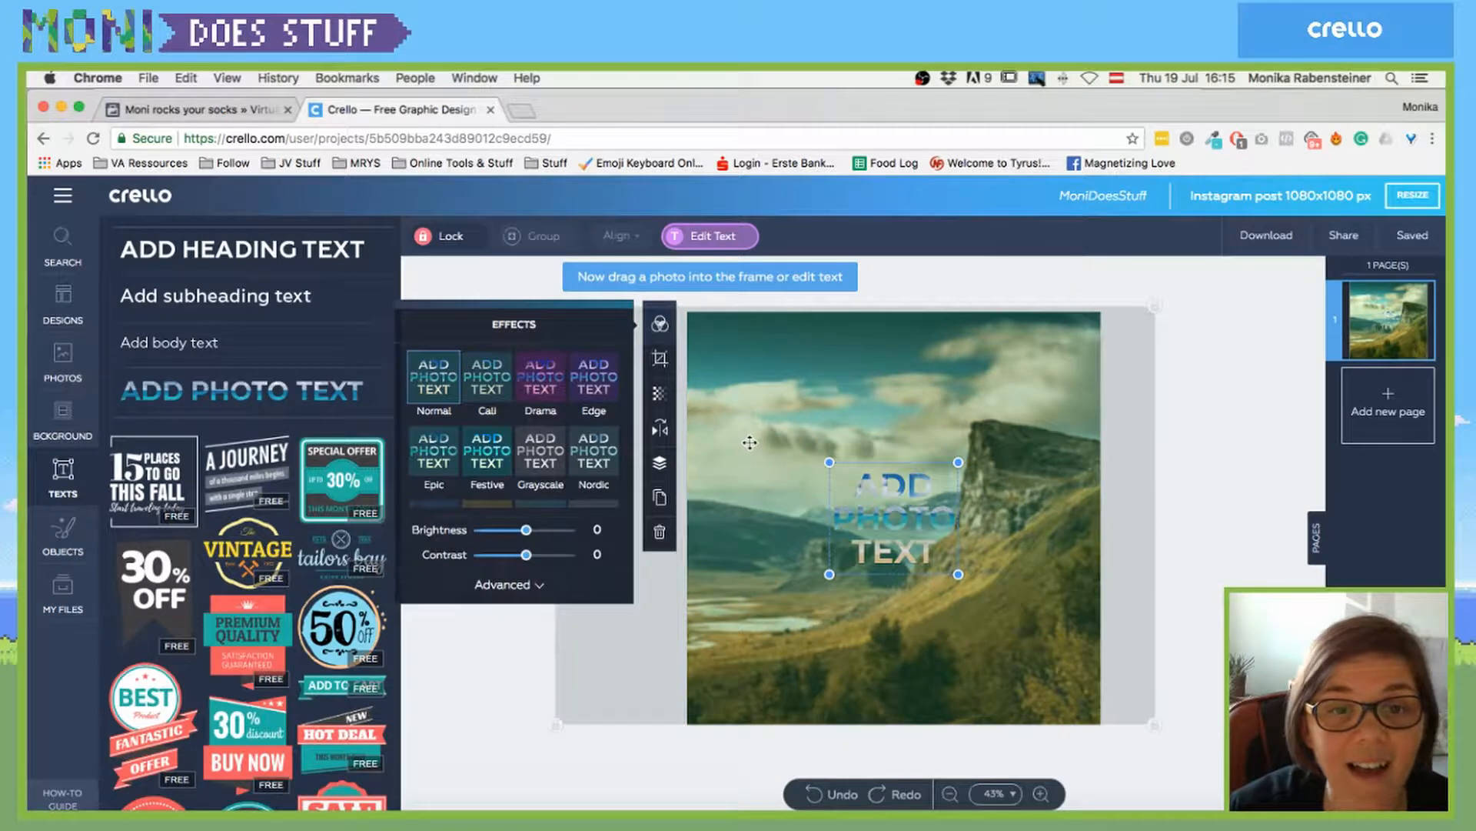
pyautogui.moveTo(830, 465); pyautogui.dragTo(704, 355)
pyautogui.moveTo(844, 471); pyautogui.dragTo(858, 496)
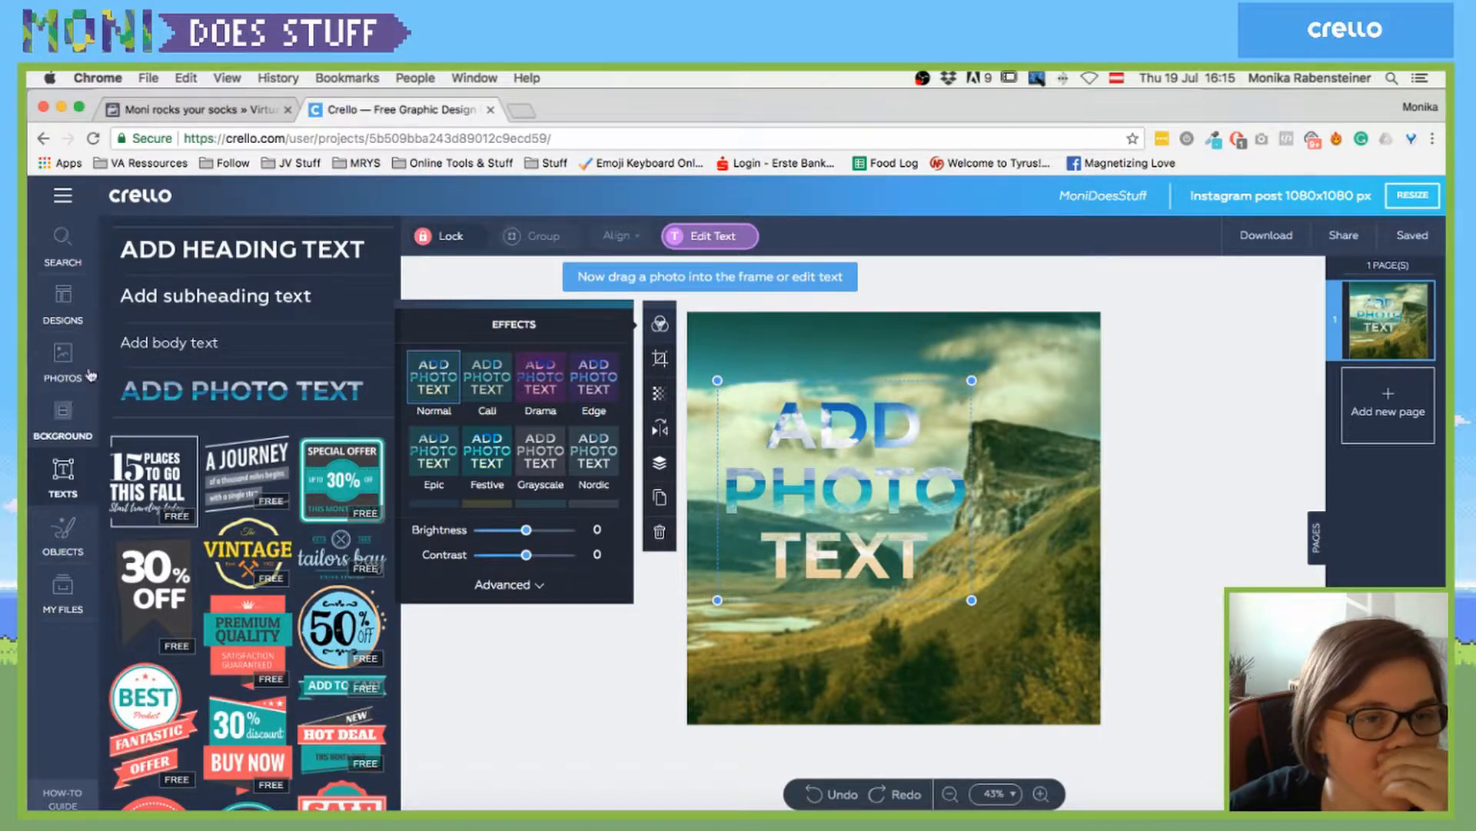
pyautogui.click(56, 357)
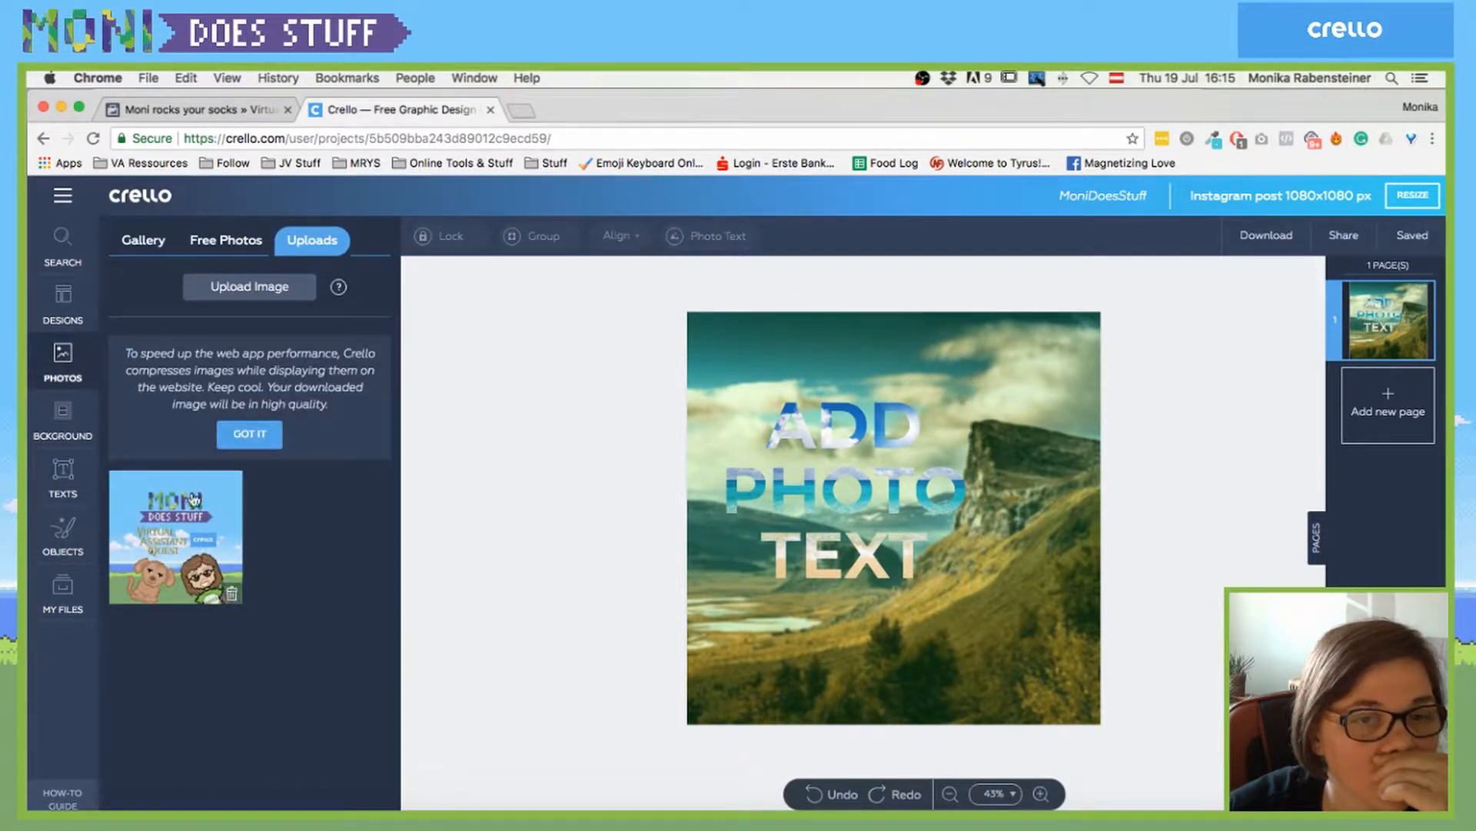
pyautogui.moveTo(199, 498); pyautogui.dragTo(805, 428)
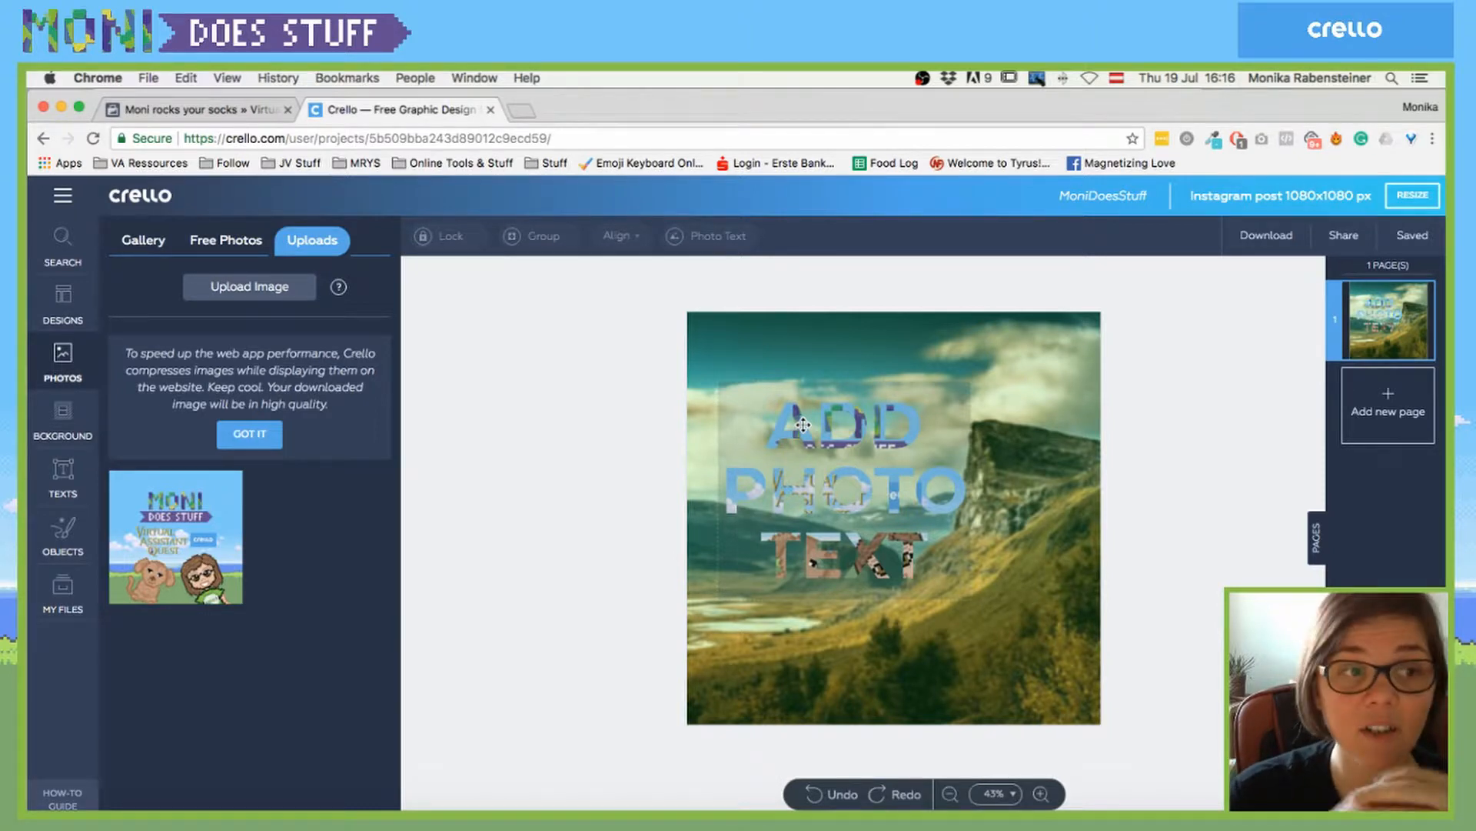
# - Convert the ADD PHOTO TEXT photo text into plain solid black lettering
pyautogui.doubleClick(814, 426)
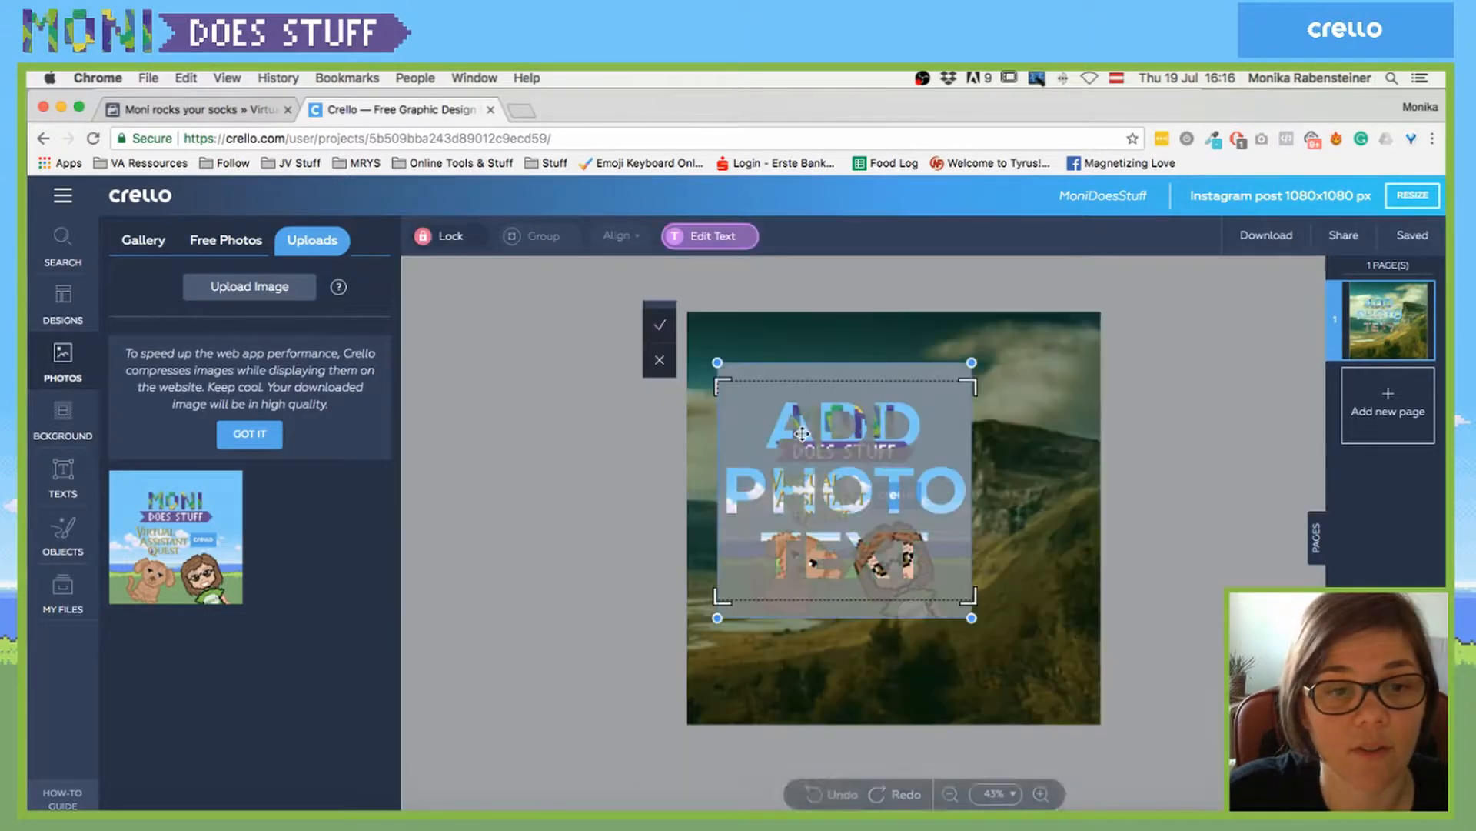
pyautogui.click(660, 361)
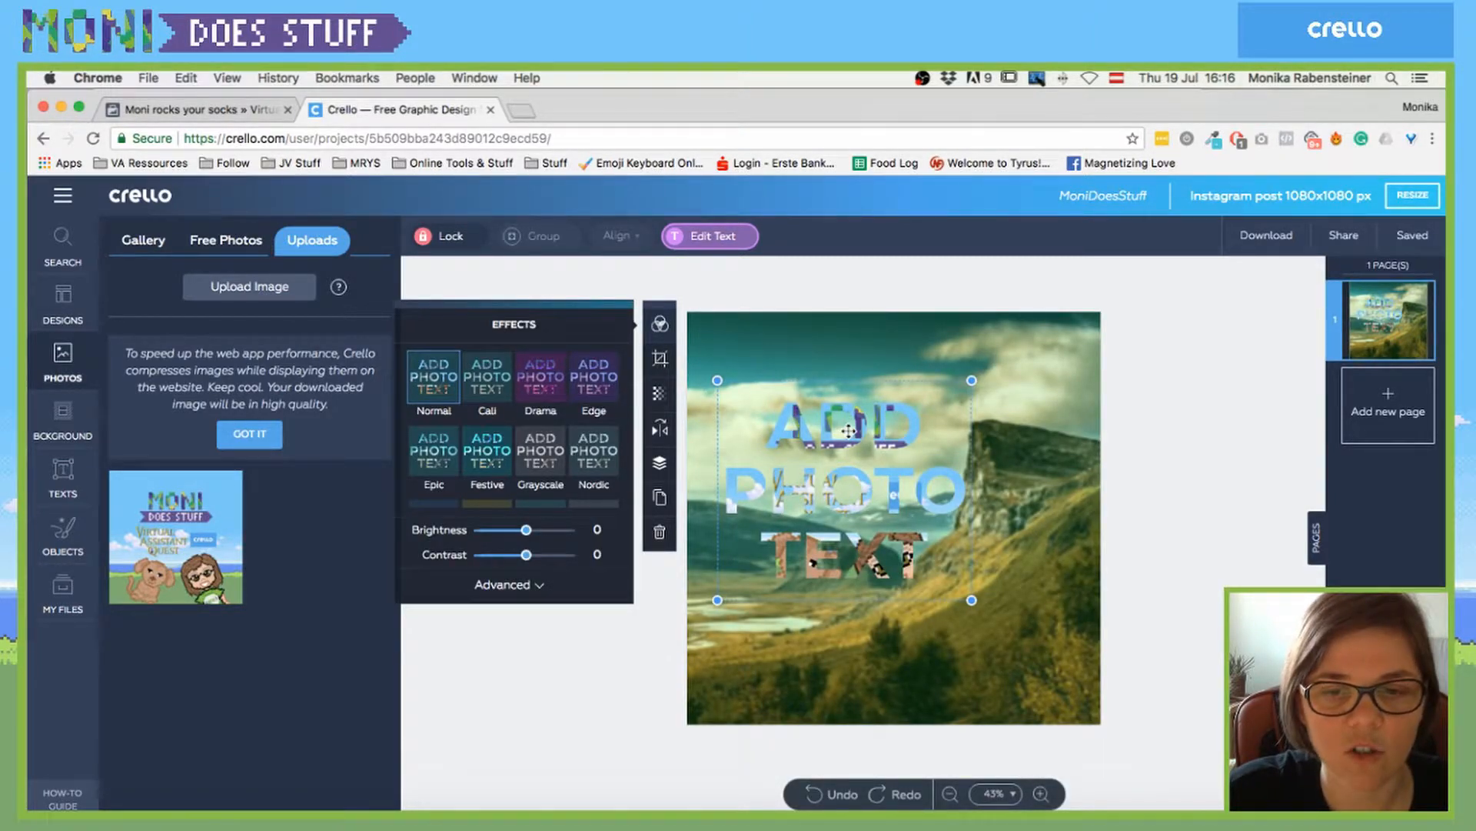
pyautogui.doubleClick(794, 441)
pyautogui.doubleClick(797, 443)
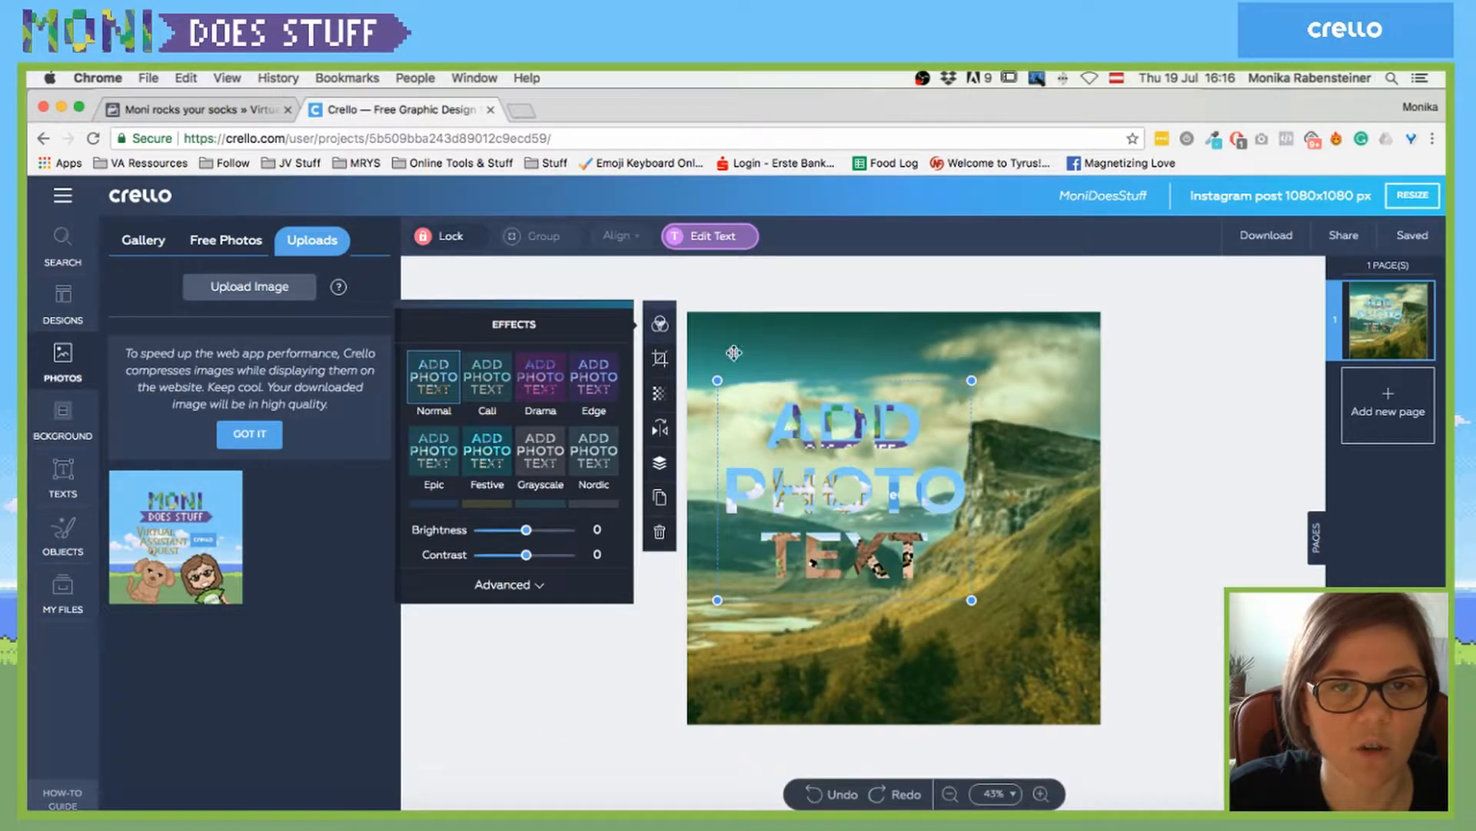
pyautogui.click(712, 237)
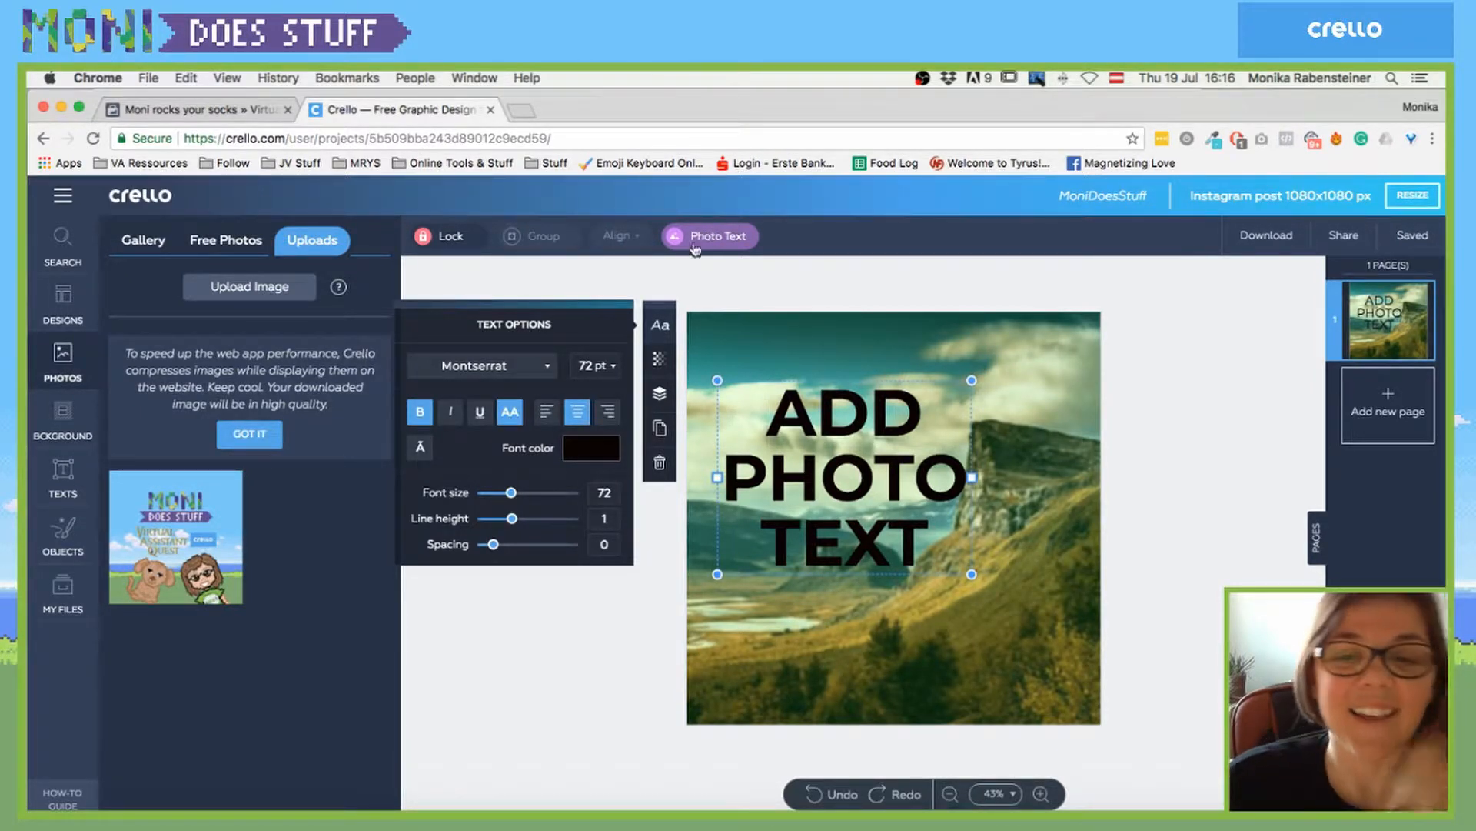
pyautogui.click(740, 341)
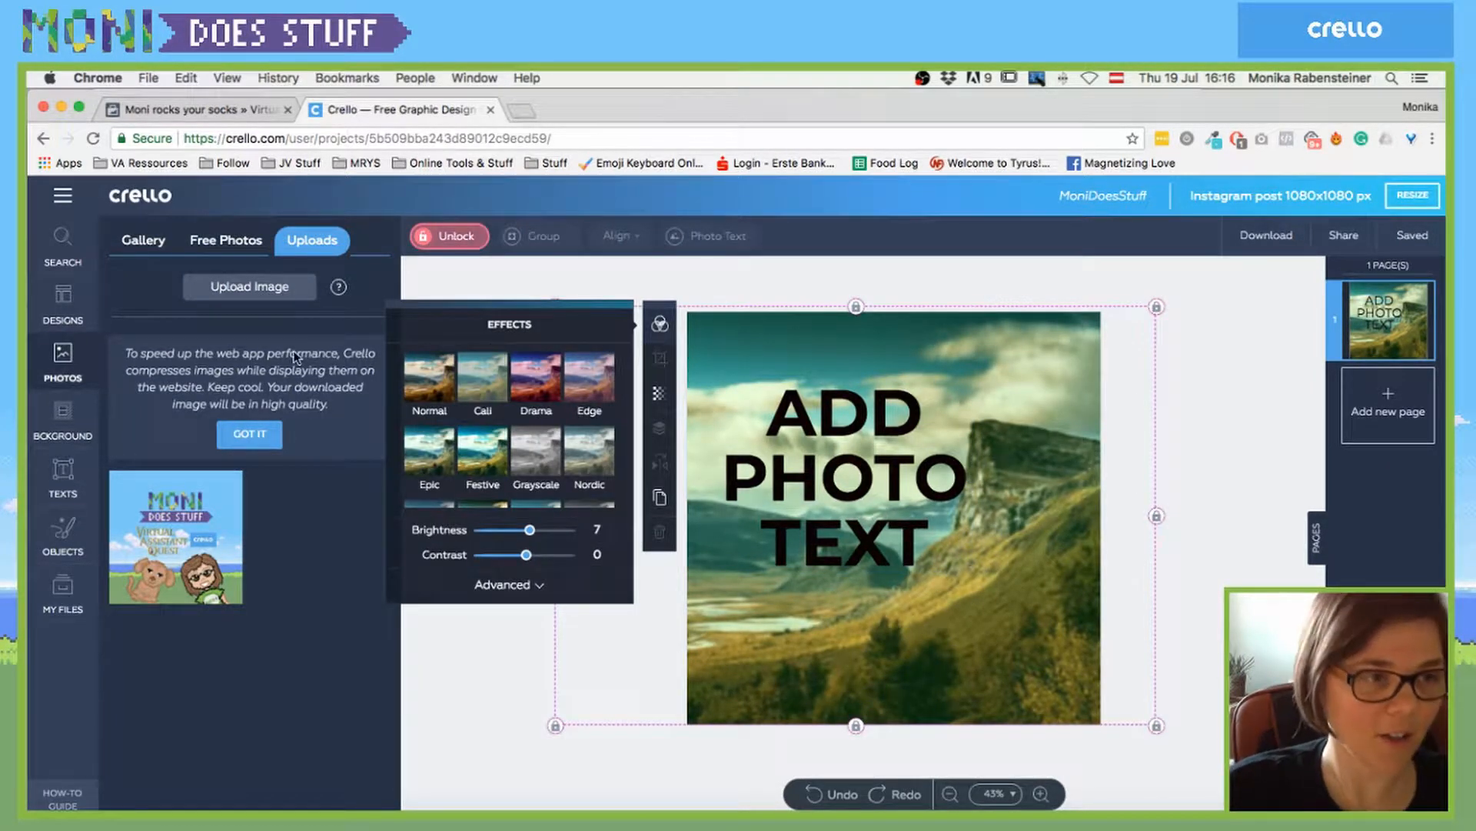
pyautogui.click(63, 470)
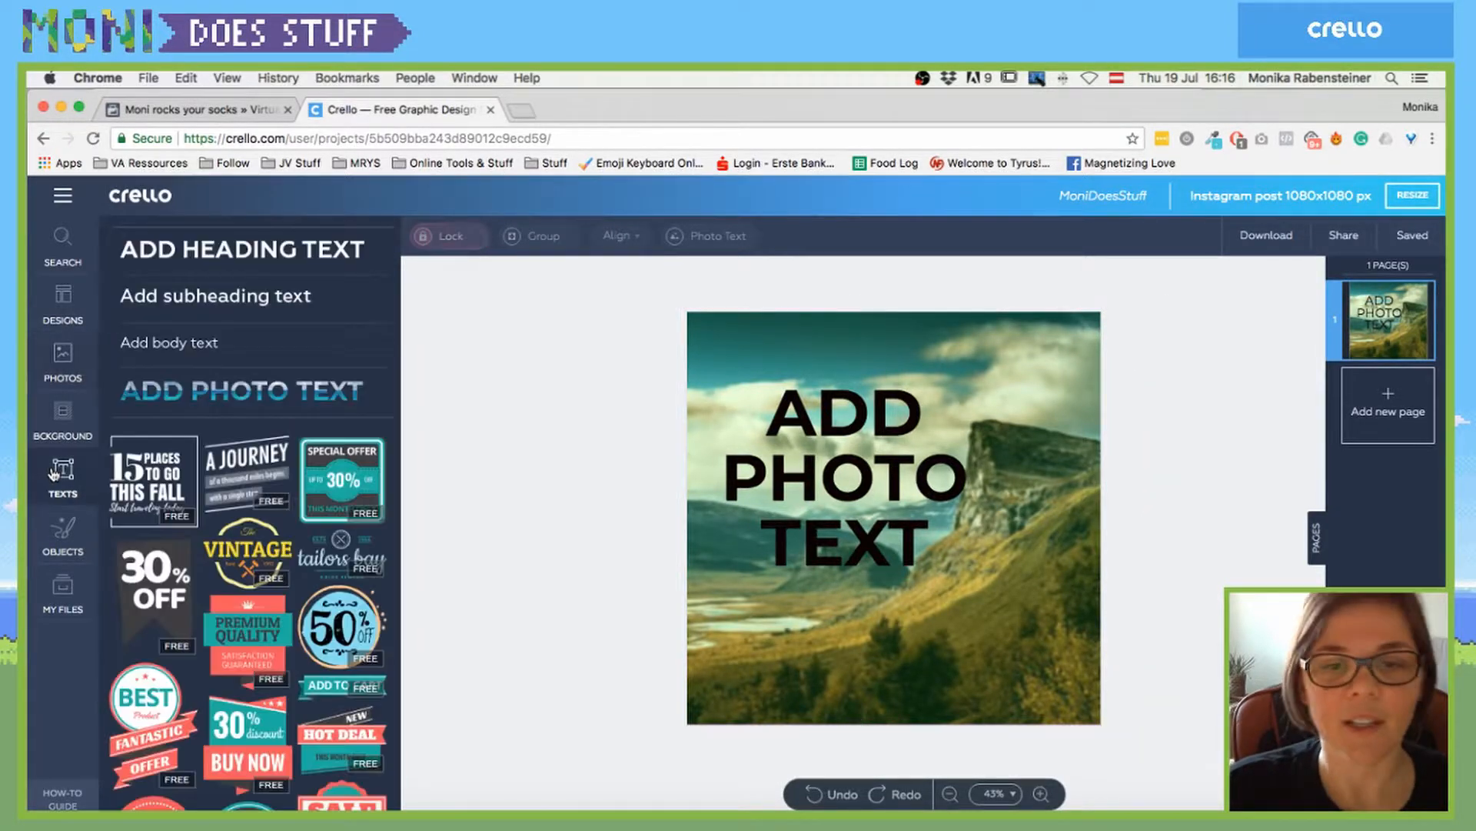
# - Add a second plain black text near the top and move ADD PHOTO TEXT to the bottom
pyautogui.click(189, 392)
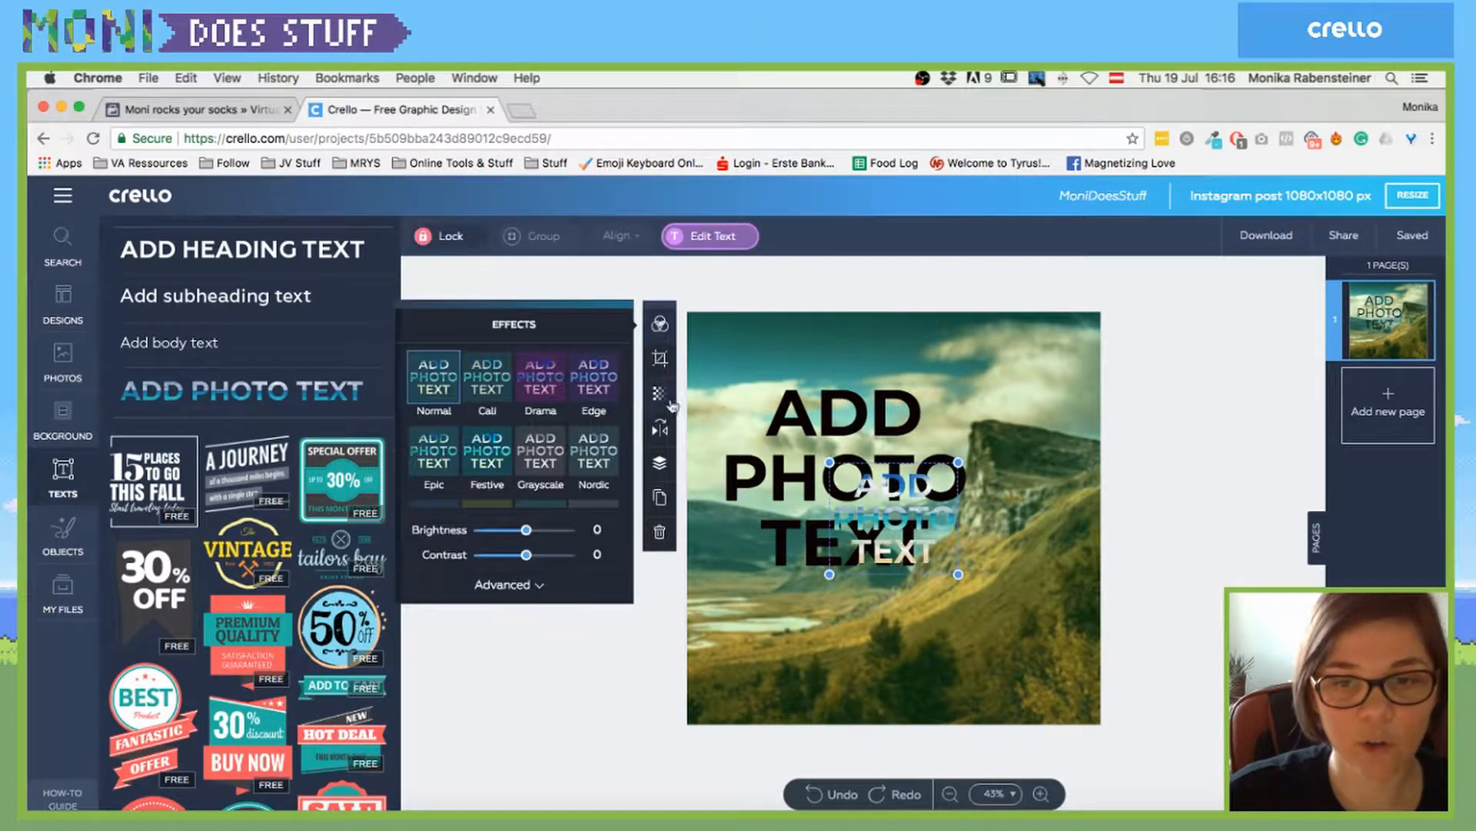
pyautogui.click(694, 238)
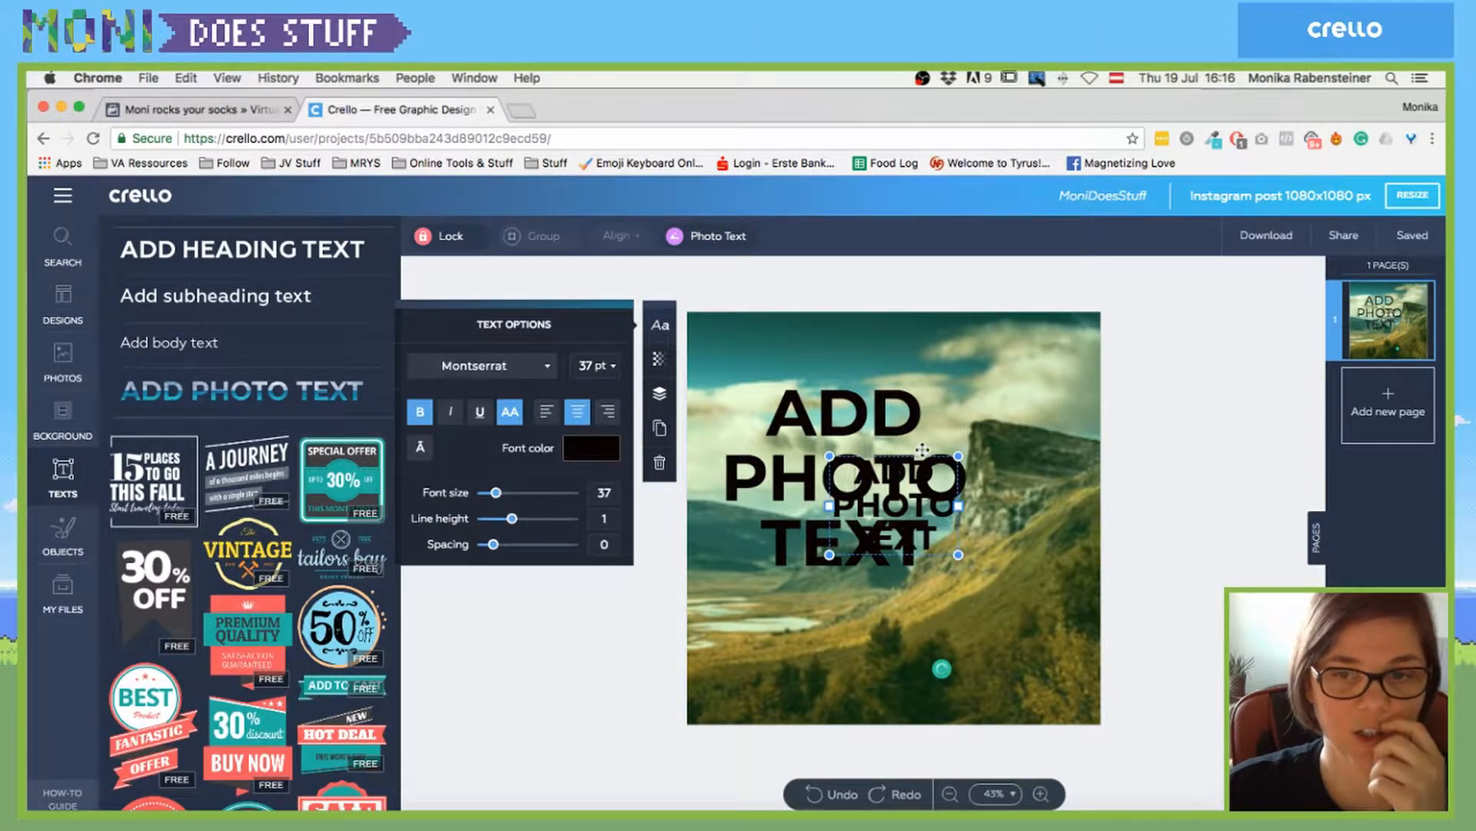
pyautogui.moveTo(922, 450); pyautogui.dragTo(843, 333)
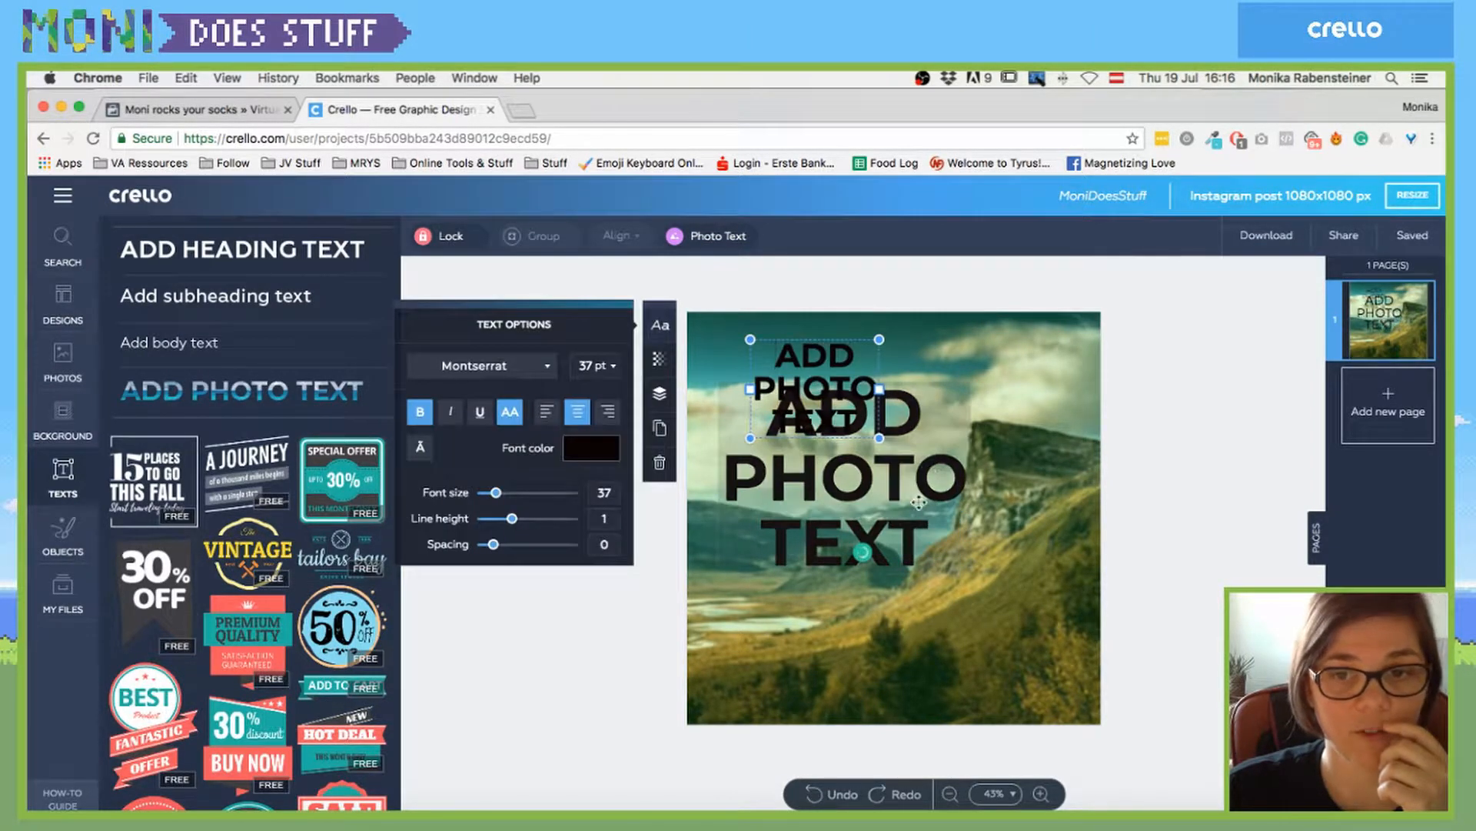
pyautogui.moveTo(919, 502); pyautogui.dragTo(889, 662)
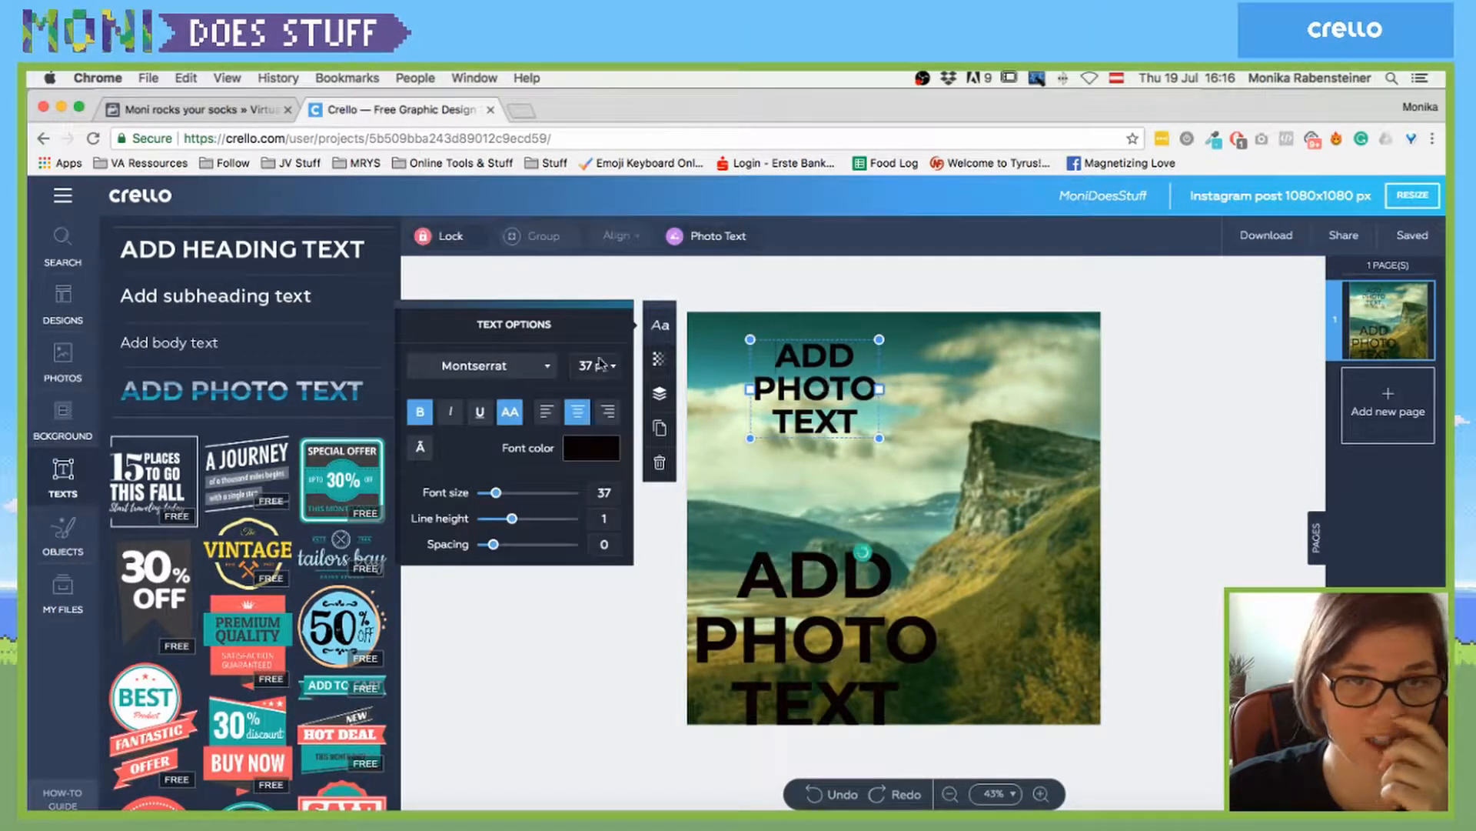
# - Change the top text to 'MONI DOES STUFF' and enlarge it to 45 pt
pyautogui.doubleClick(806, 382)
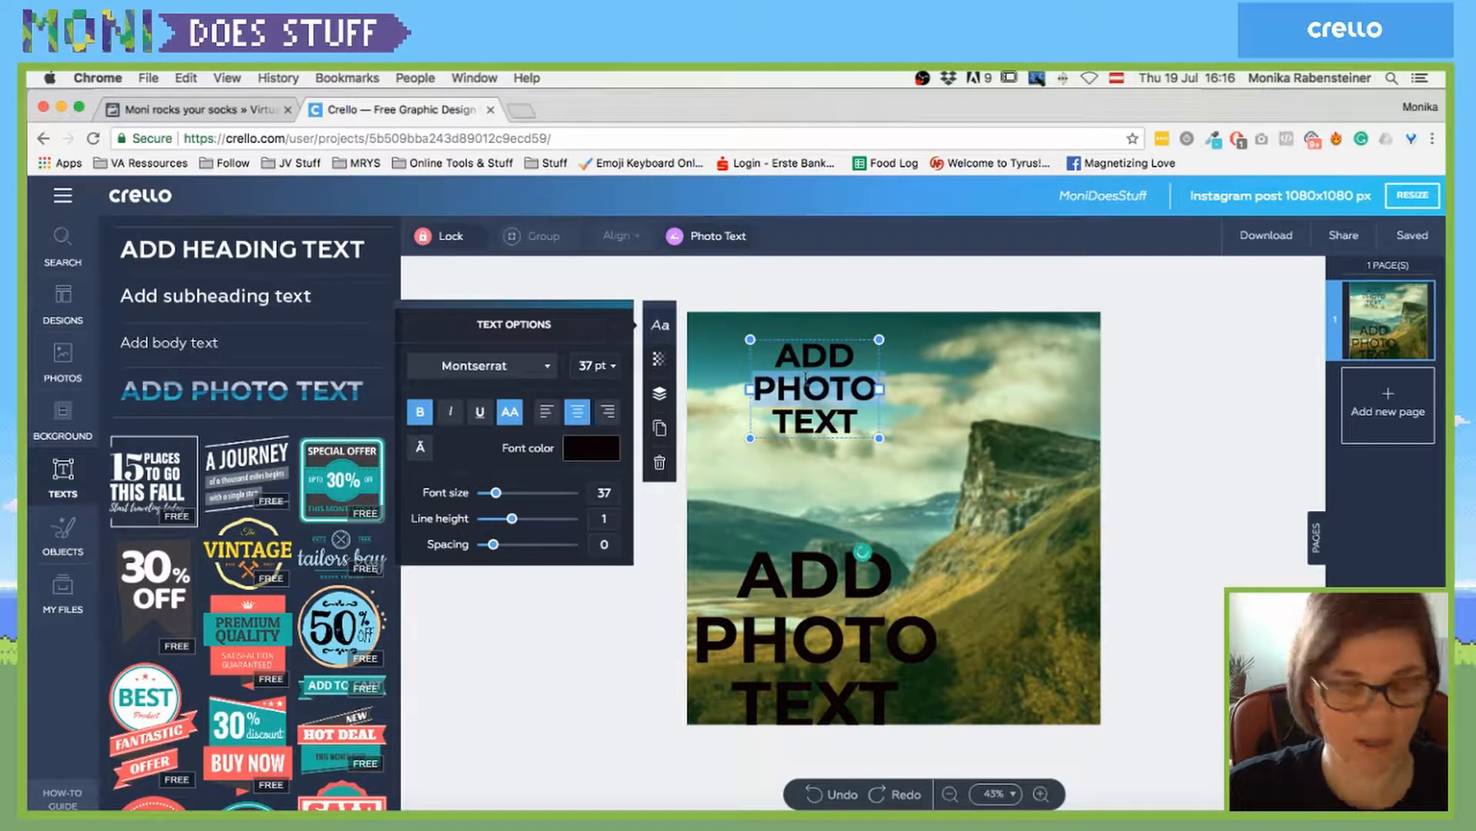
pyautogui.write('MONI')
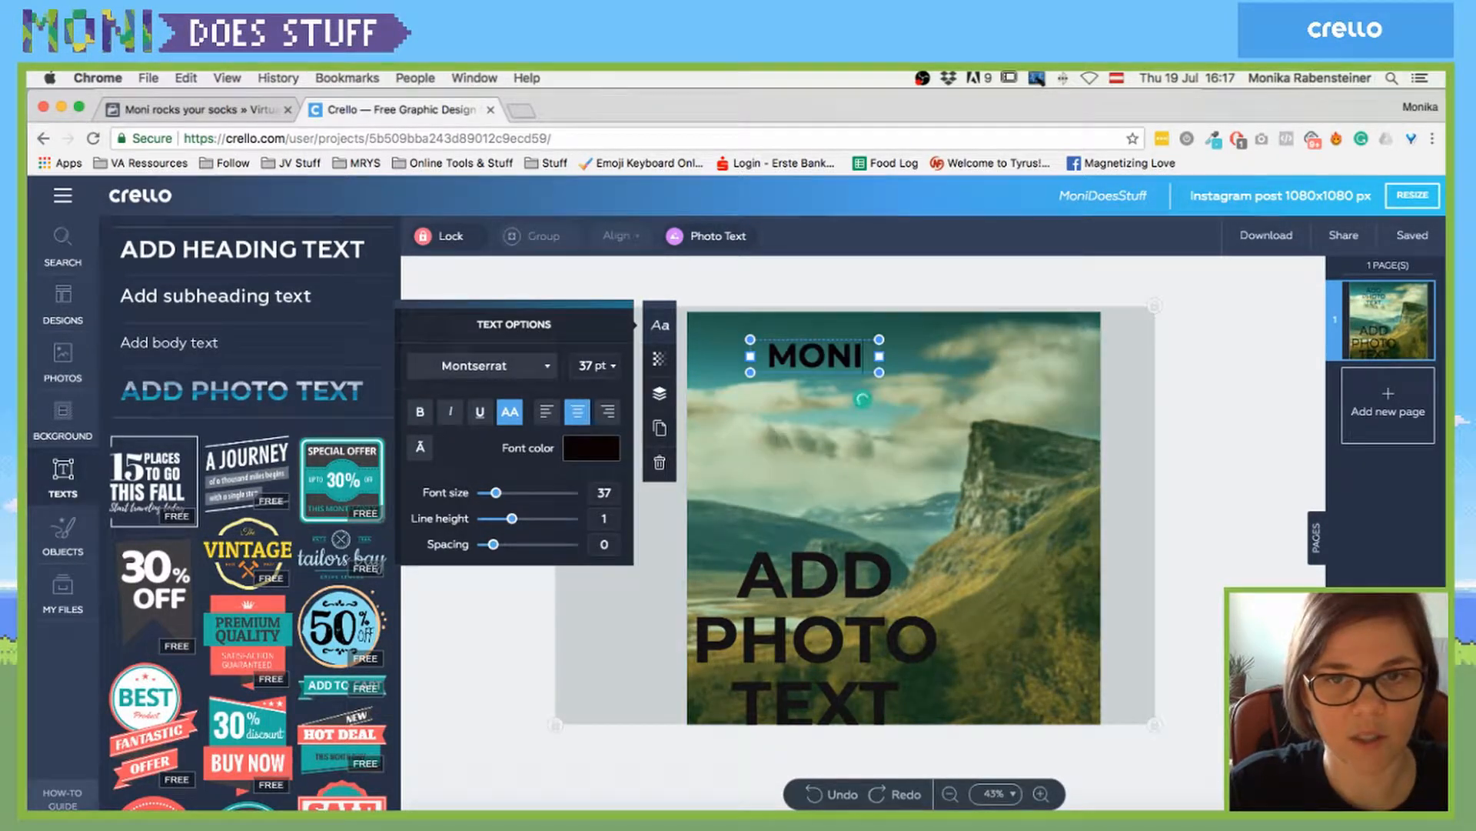
pyautogui.write(' DOES STUFF')
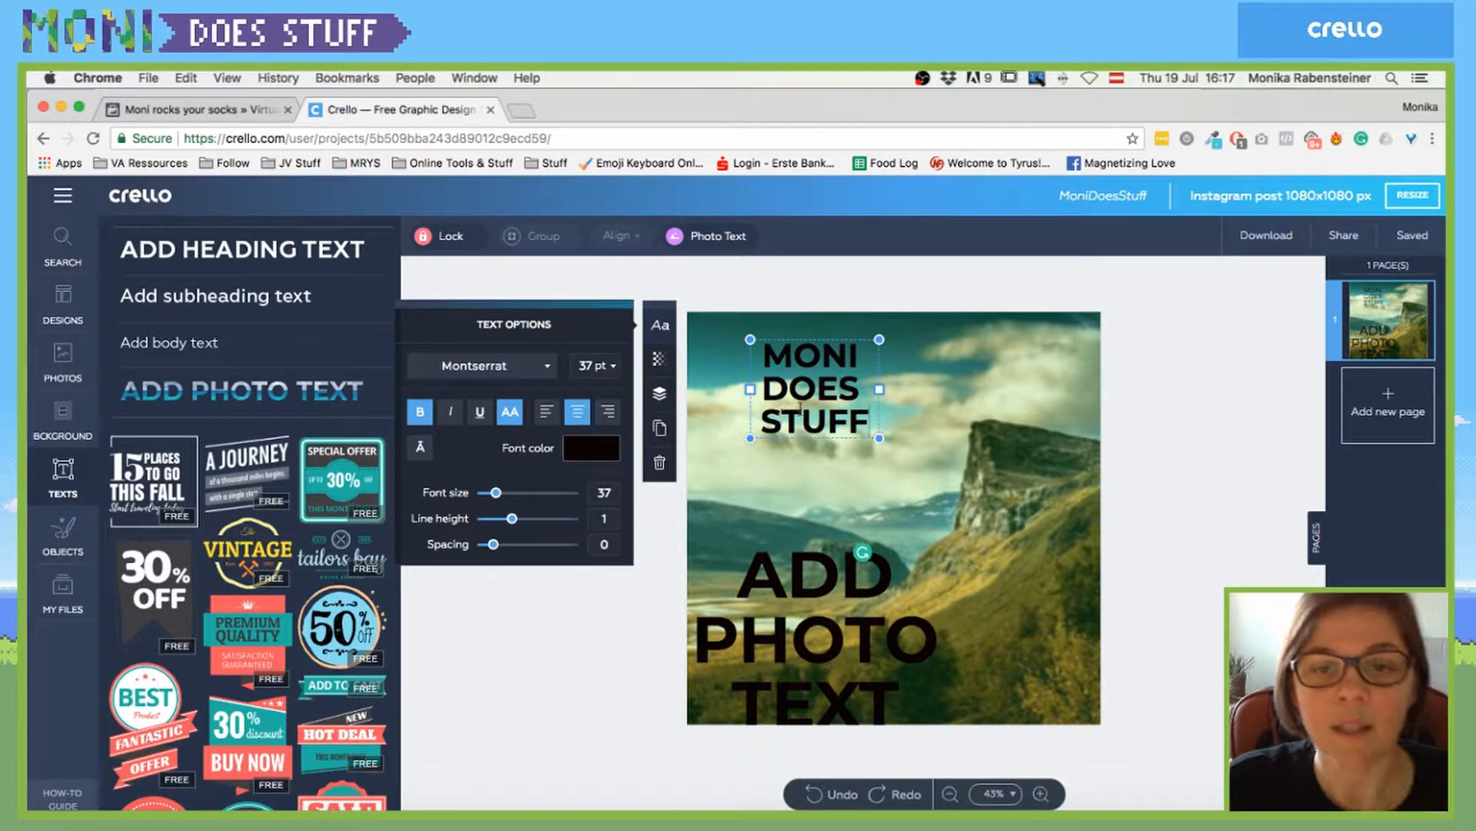
pyautogui.moveTo(879, 442); pyautogui.dragTo(909, 460)
pyautogui.click(919, 461)
pyautogui.click(857, 410)
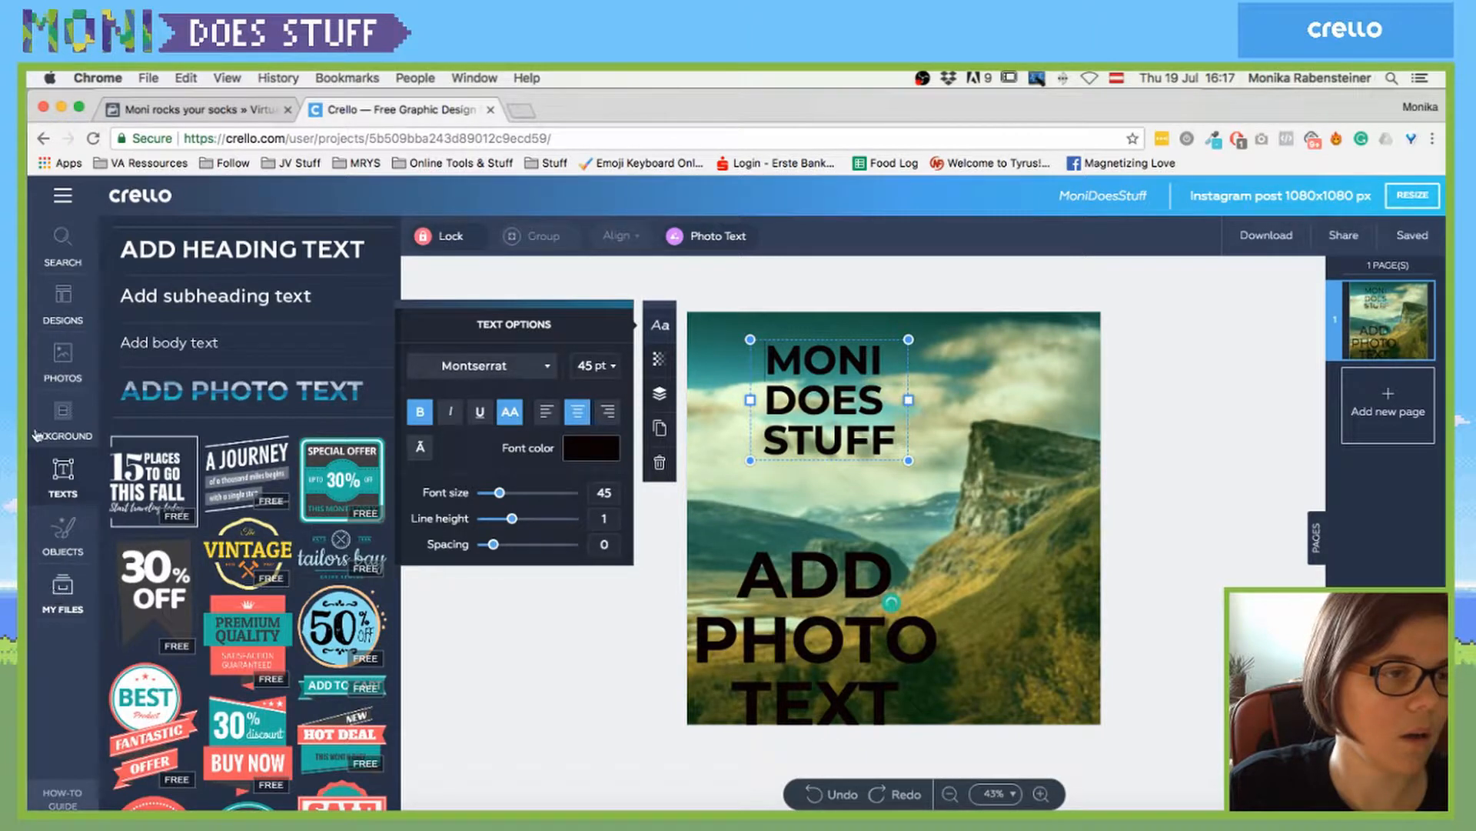
pyautogui.click(63, 588)
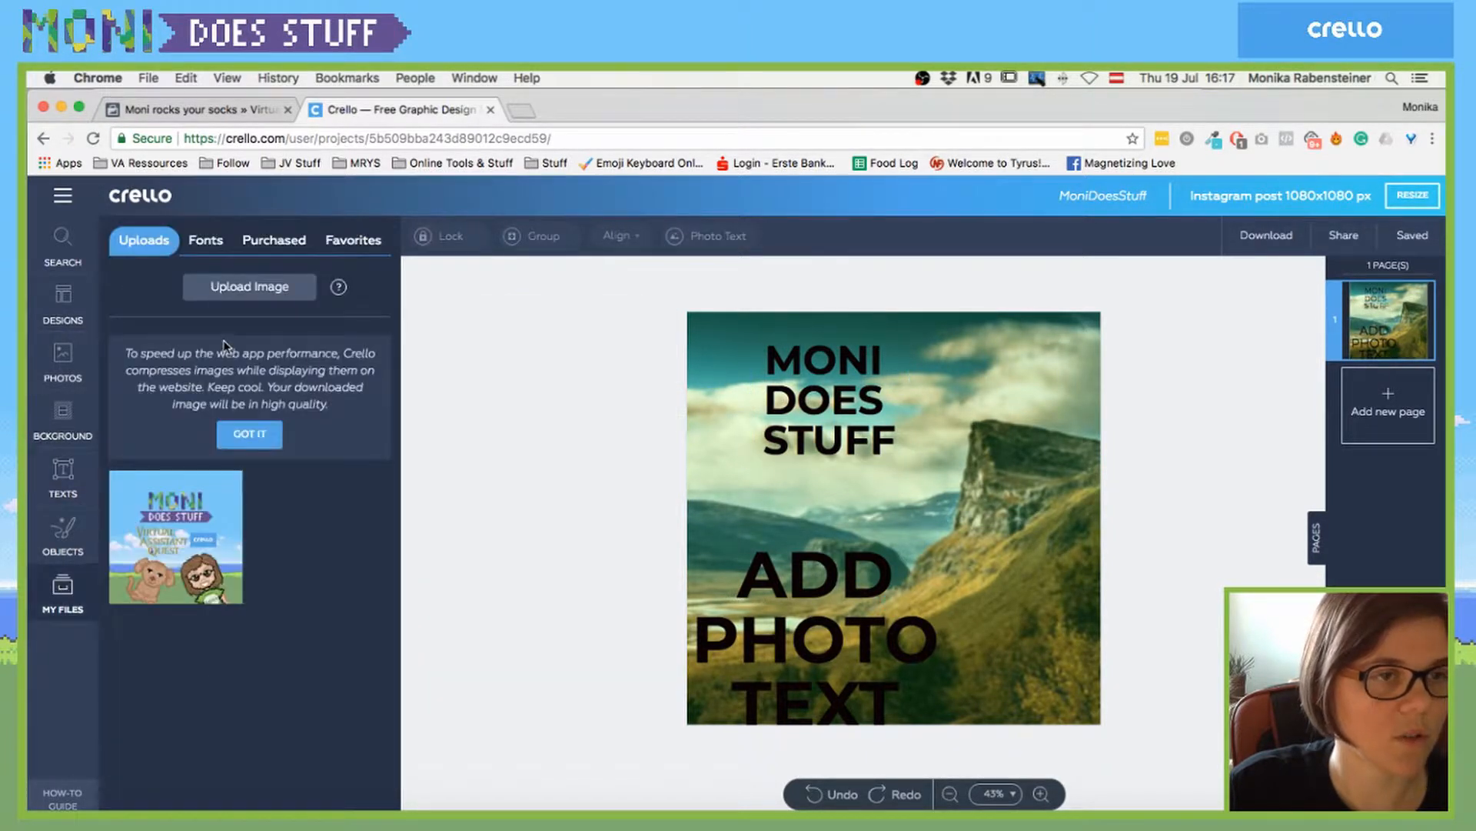
# - Upload the golden-wall image 217.jpg from the computer, found by searching 'gol'
pyautogui.click(250, 287)
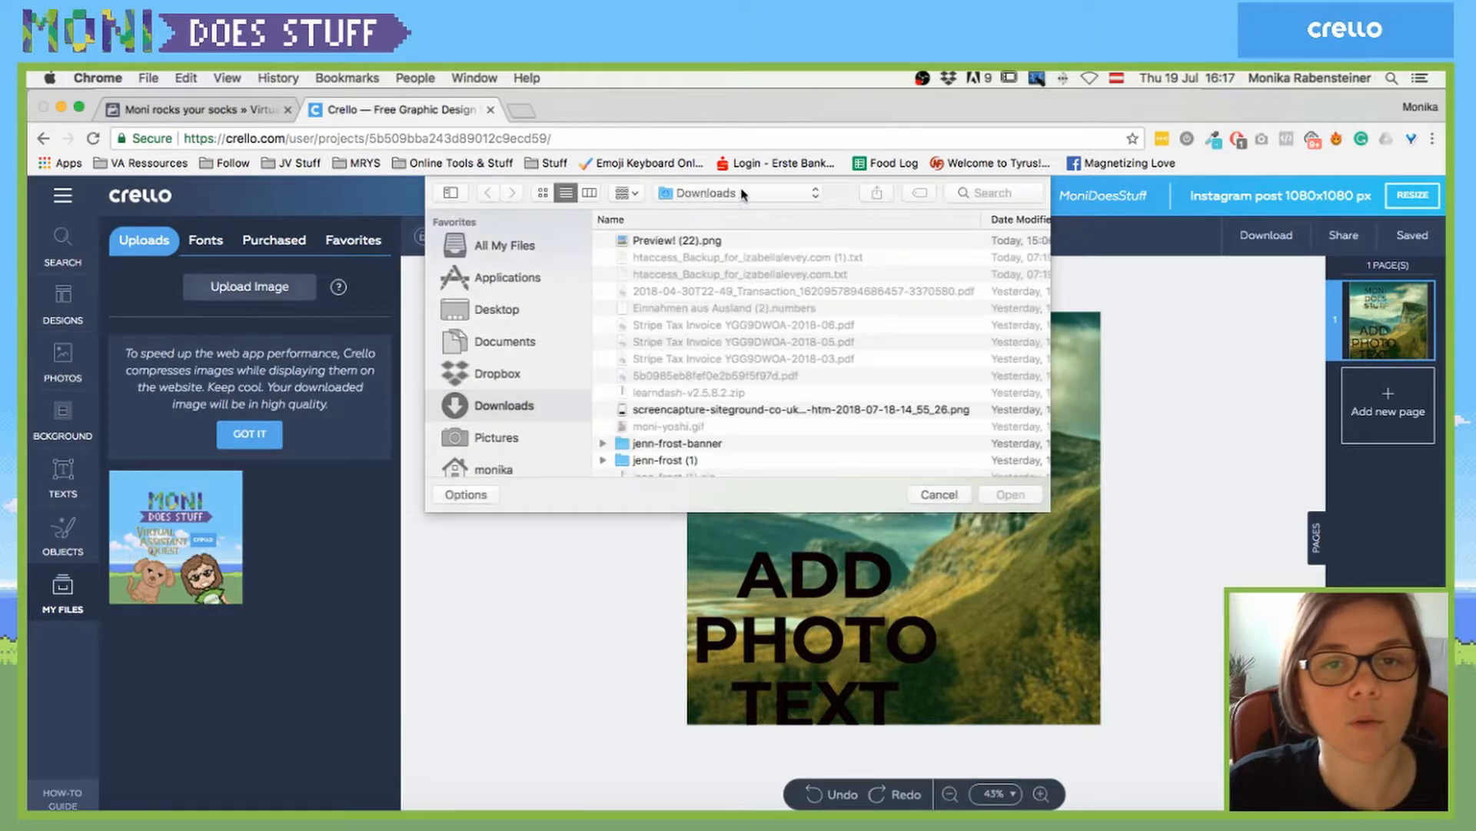
pyautogui.click(1000, 190)
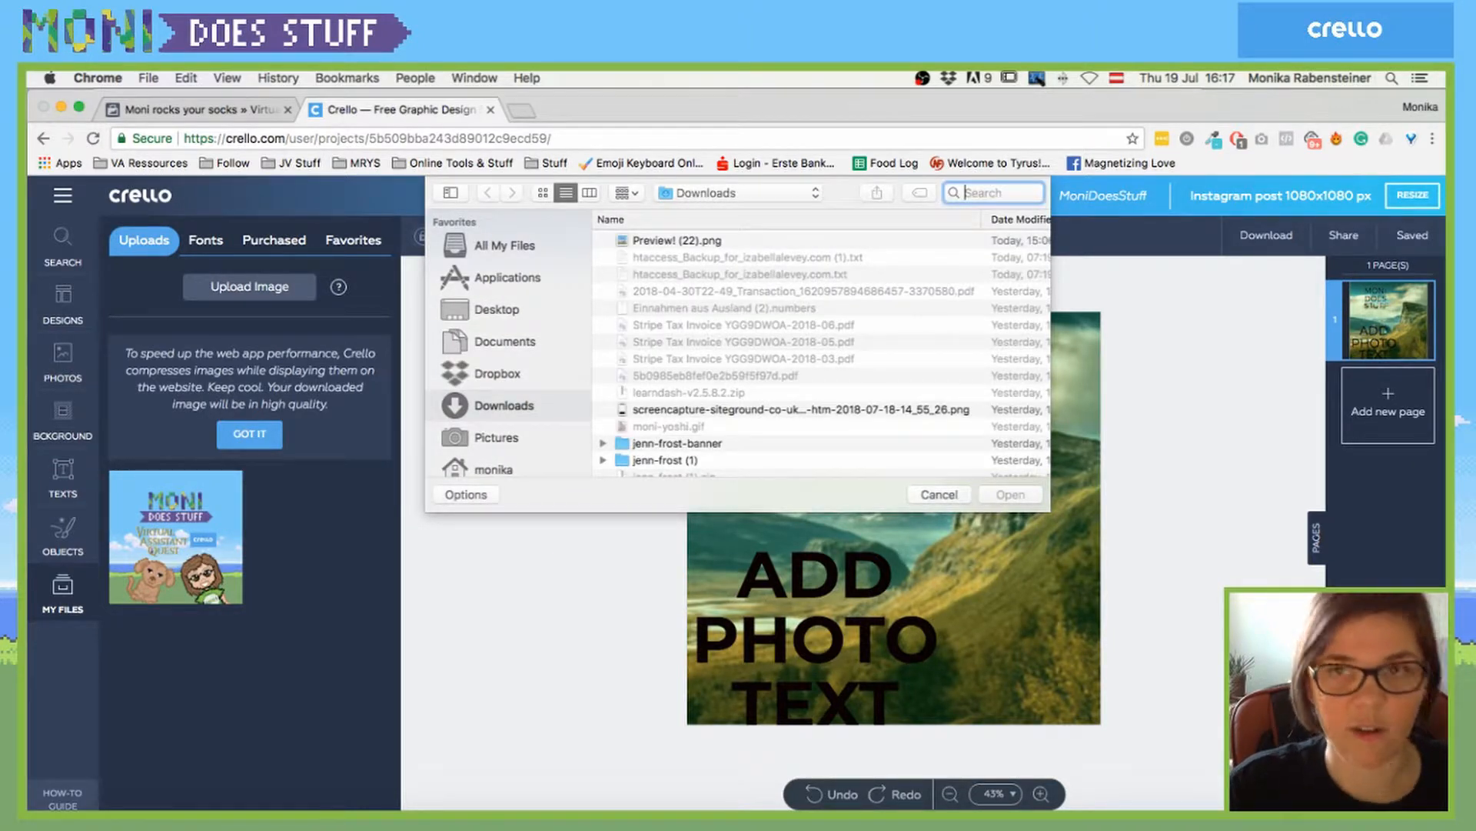
pyautogui.write('gold')
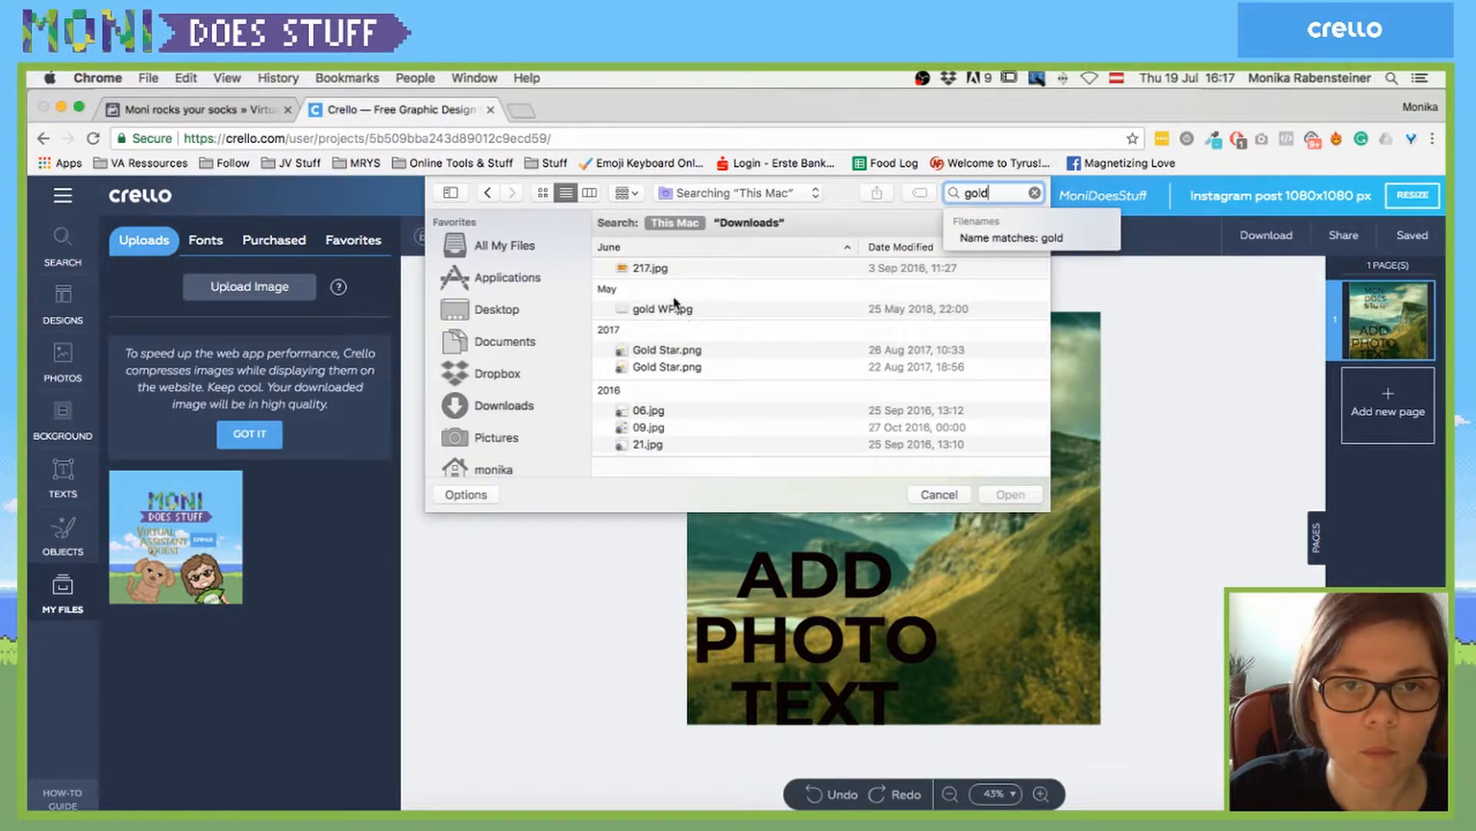
pyautogui.click(650, 270)
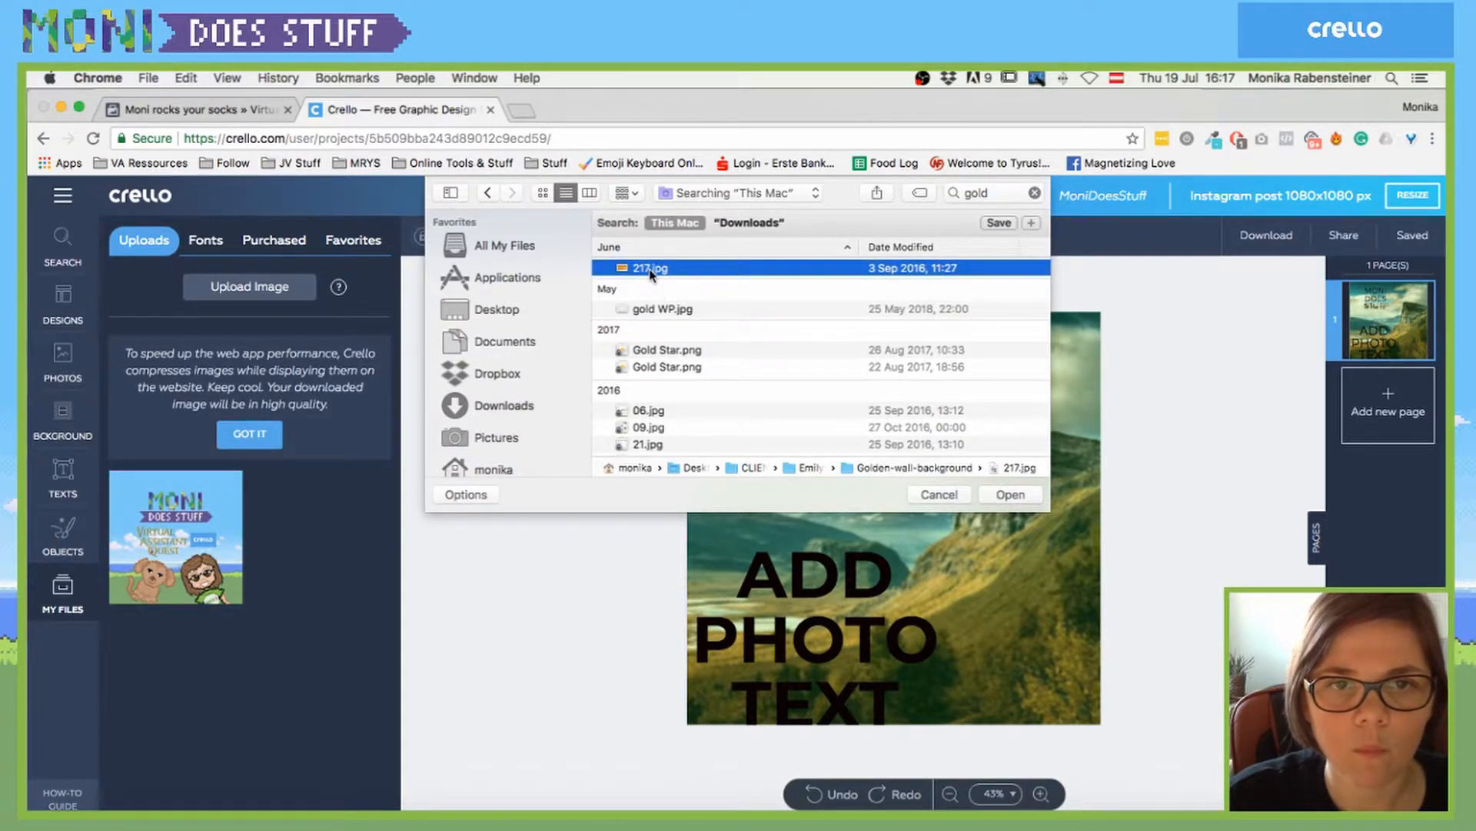
pyautogui.press('space')
pyautogui.press('space')
pyautogui.doubleClick(650, 270)
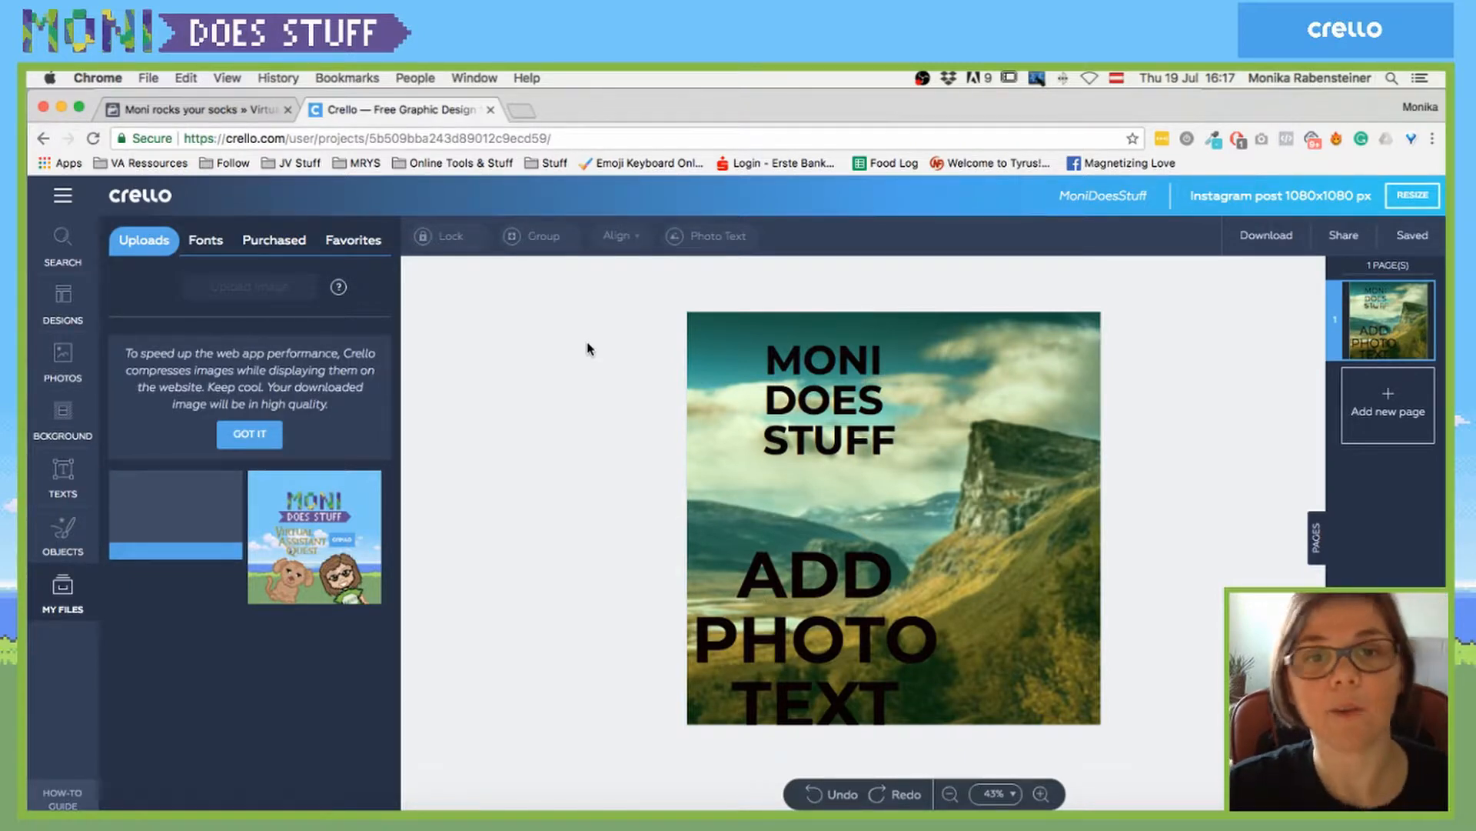
pyautogui.click(826, 400)
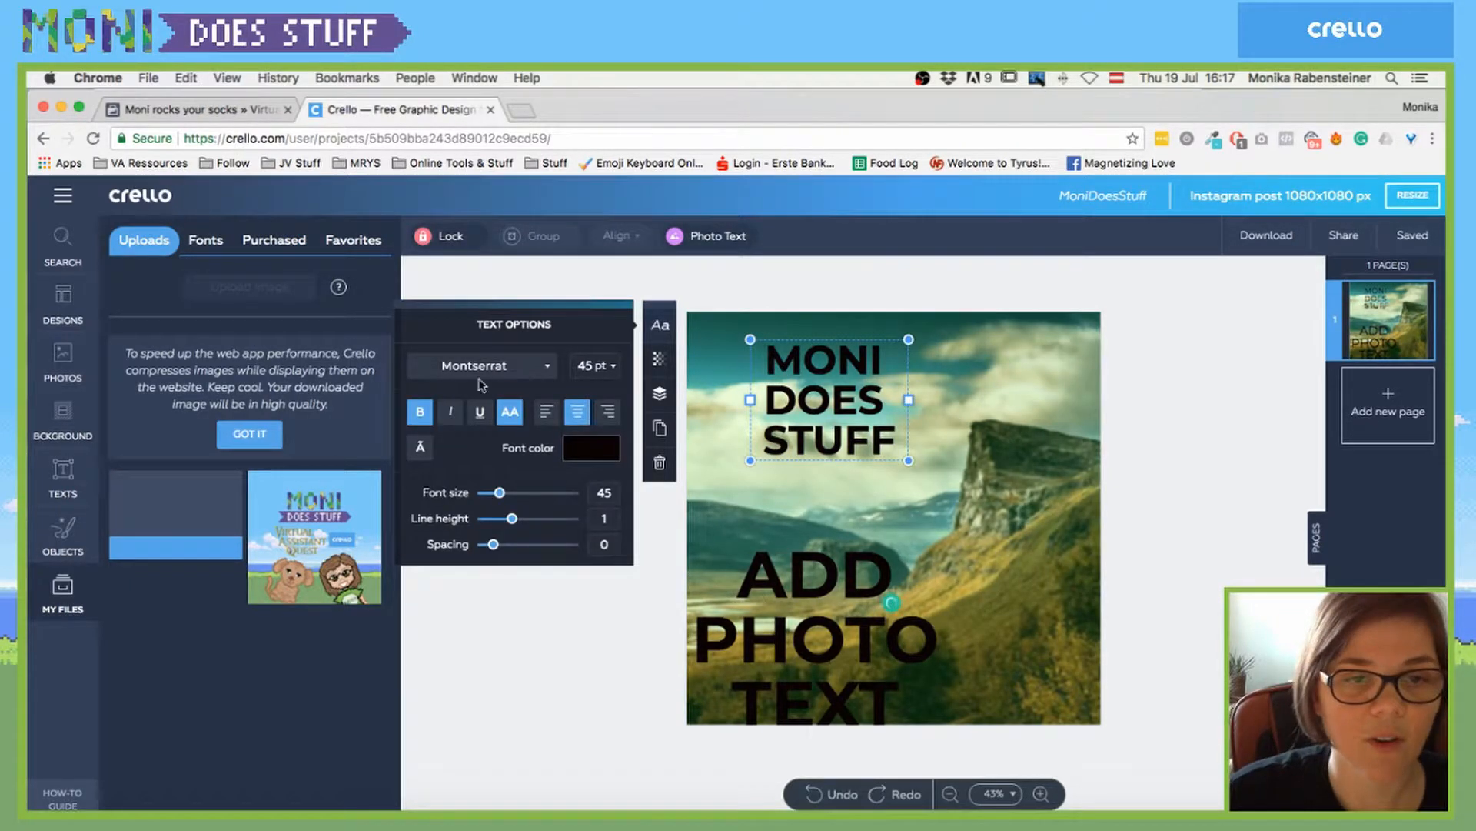
pyautogui.click(529, 371)
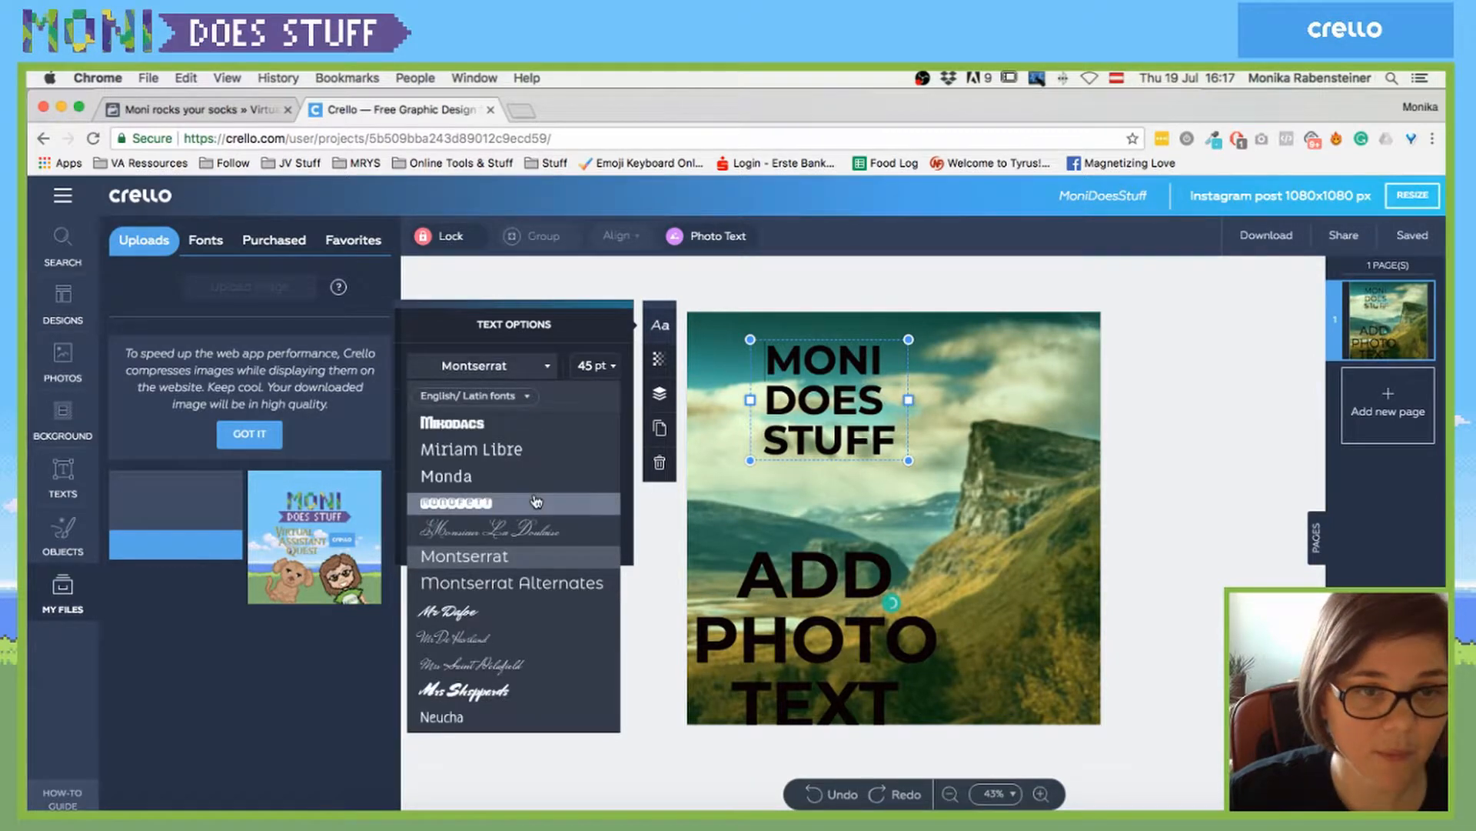
pyautogui.scroll(-8, 536, 501)
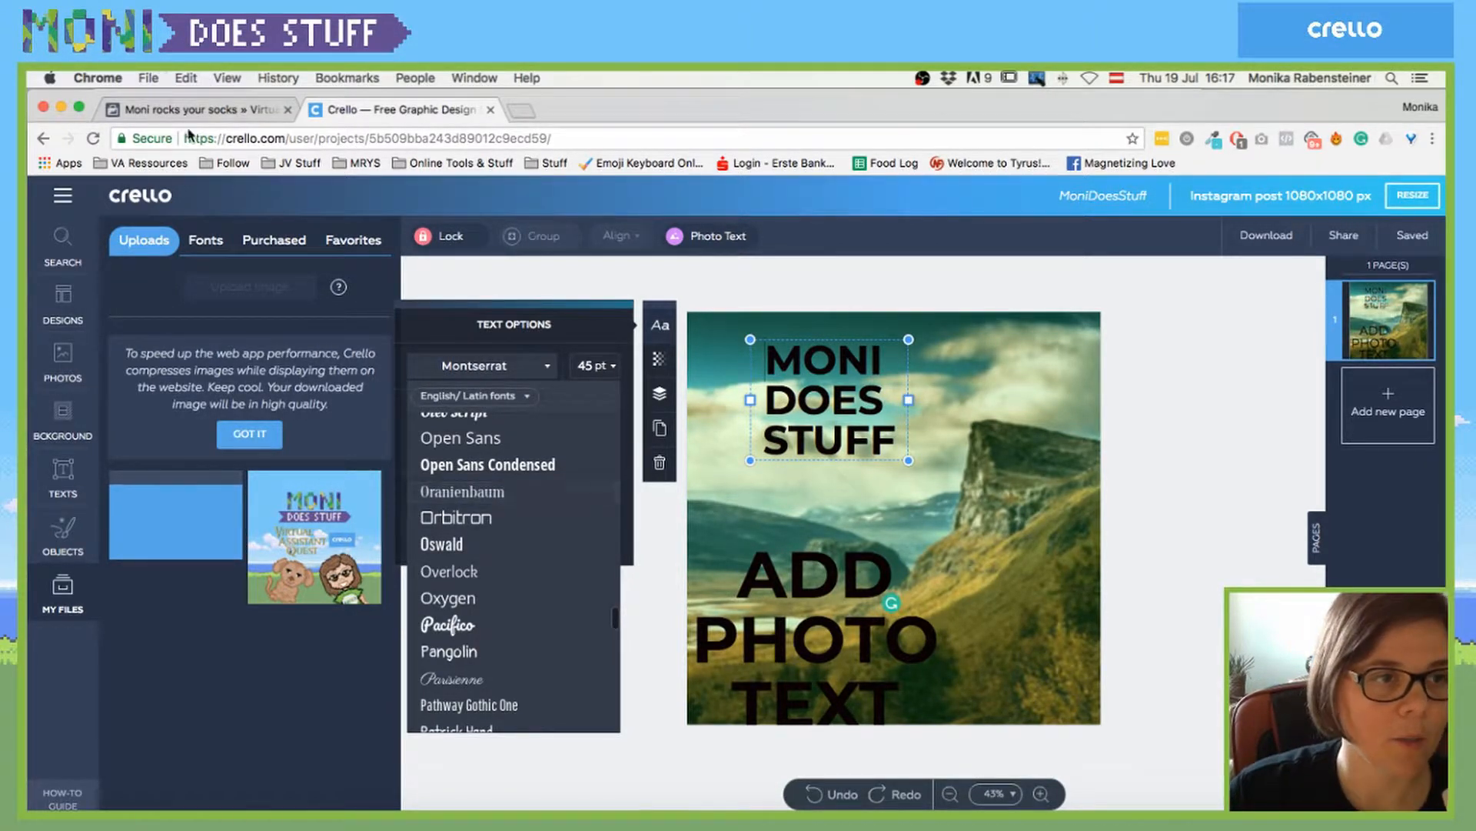
pyautogui.click(202, 242)
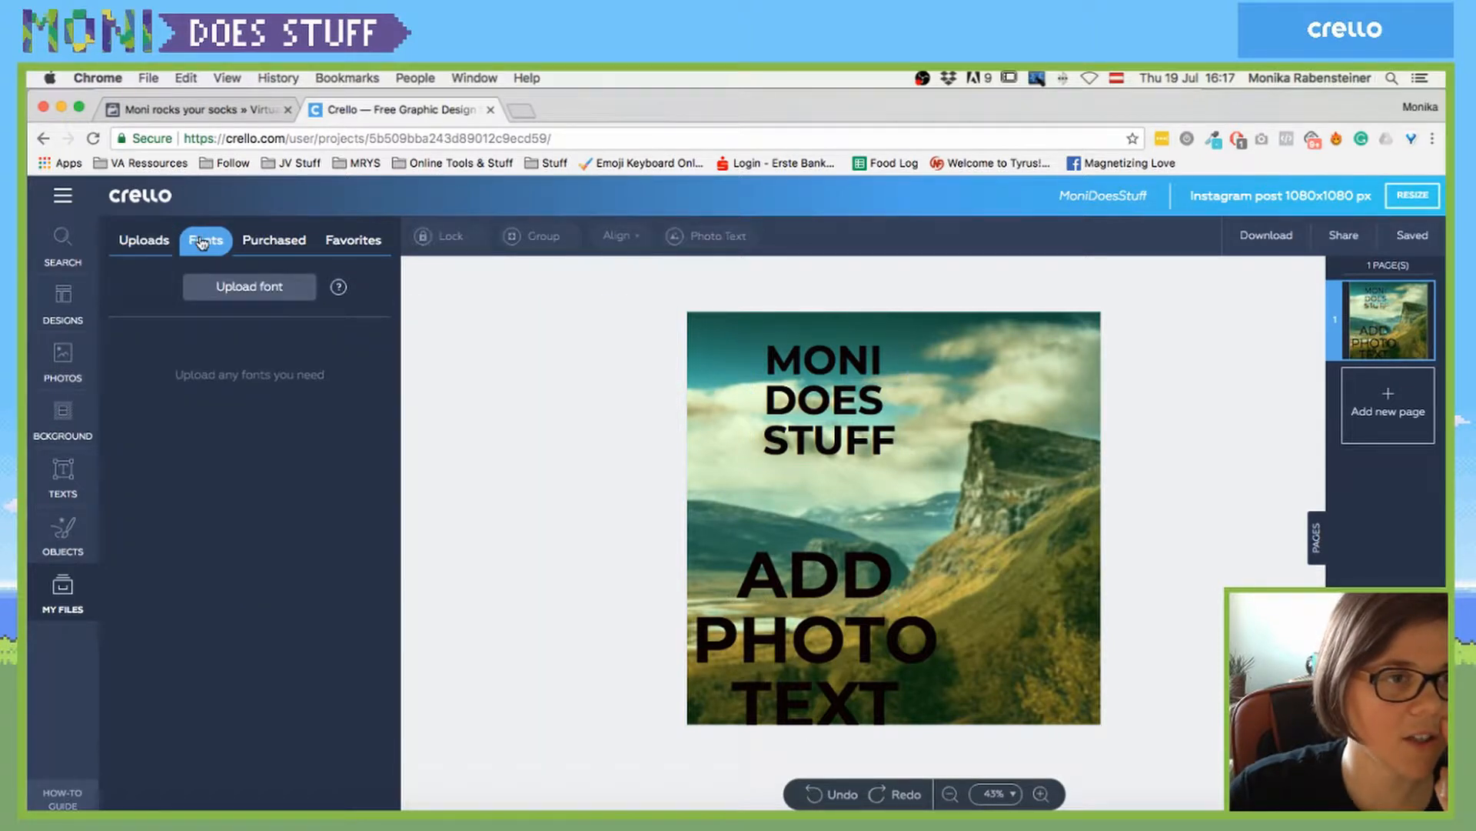
pyautogui.click(250, 288)
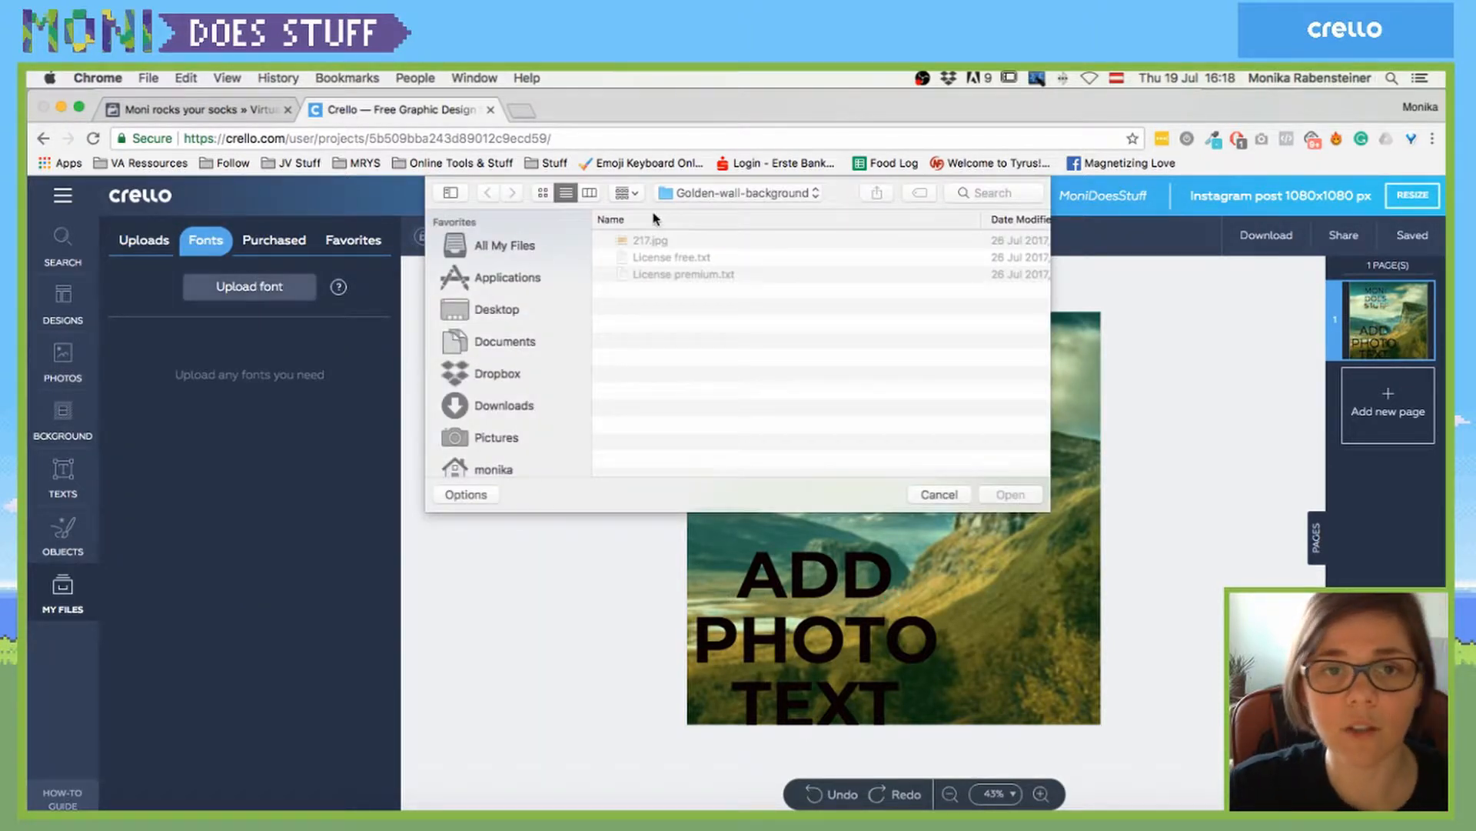
pyautogui.click(1011, 192)
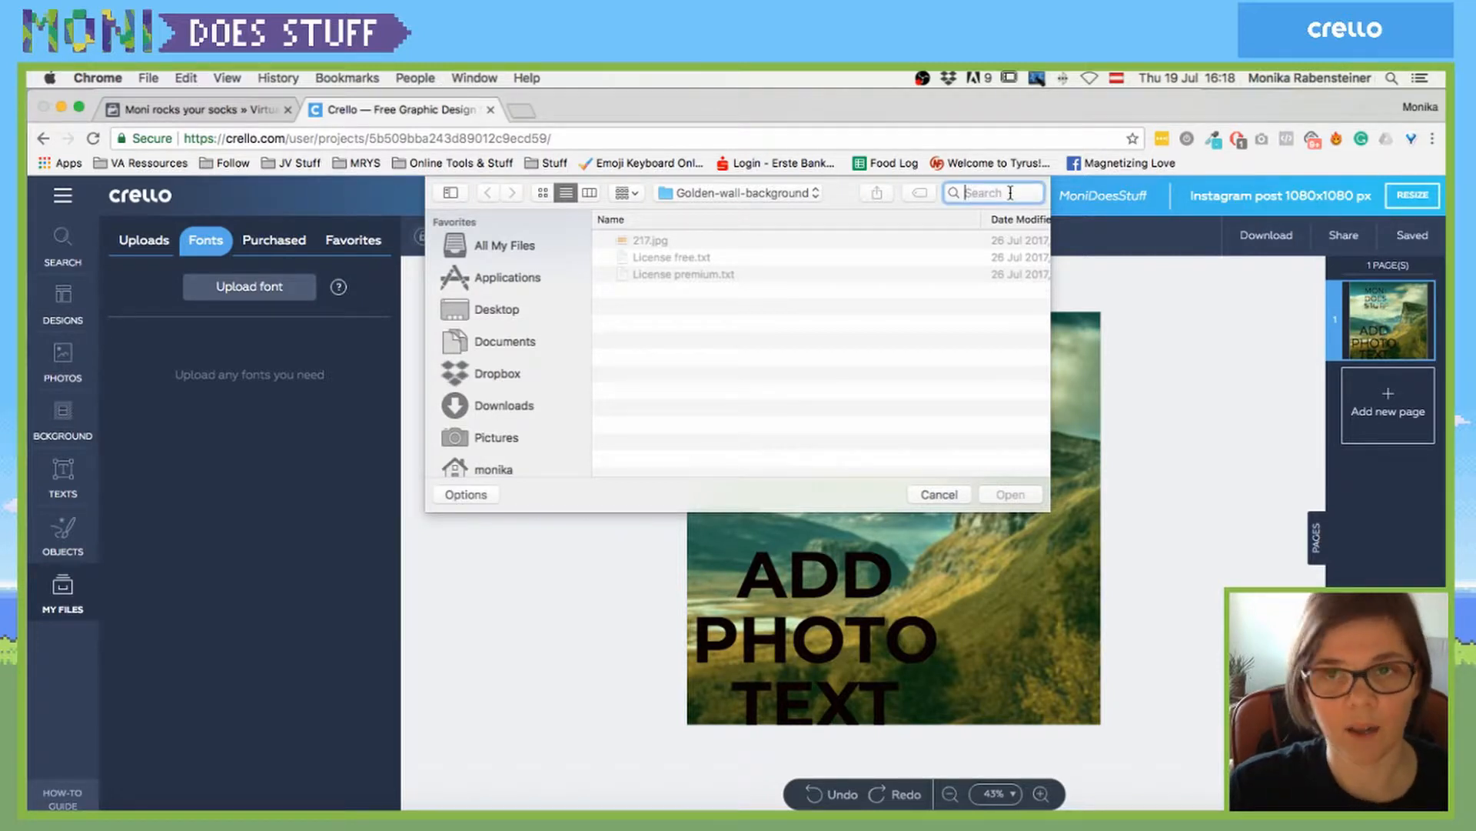
pyautogui.write('yulisa')
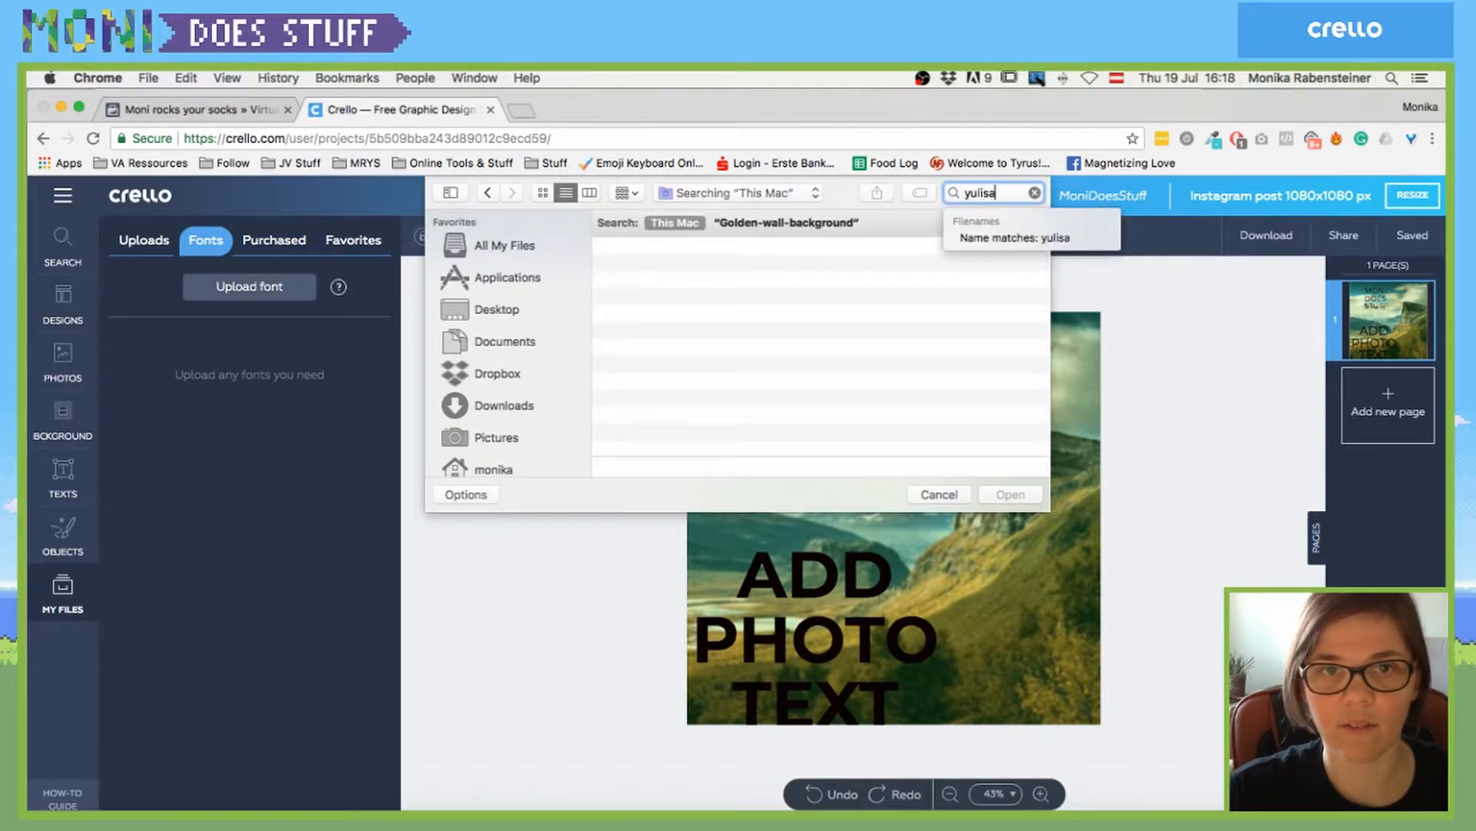
pyautogui.click(640, 268)
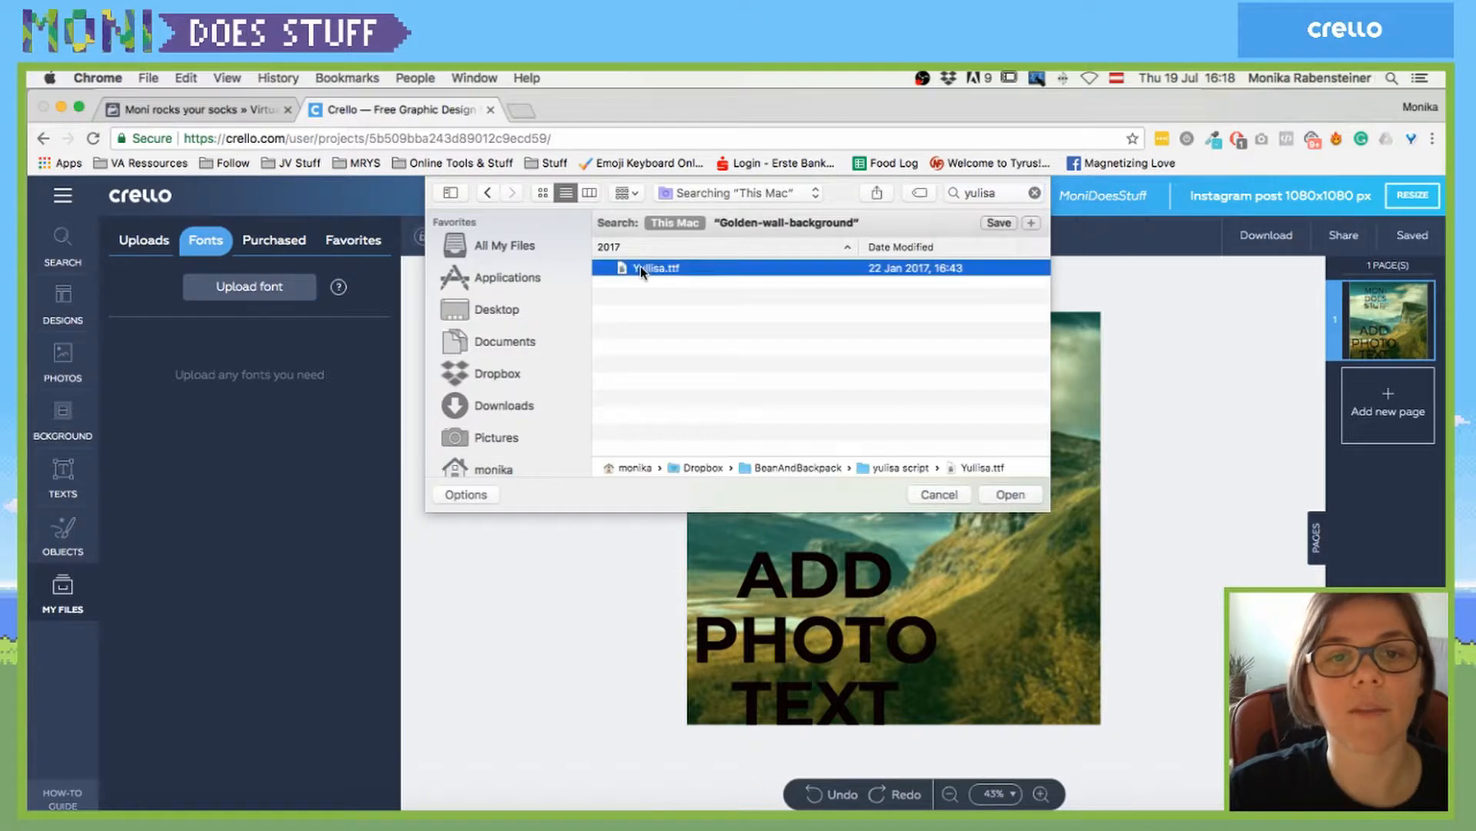
pyautogui.doubleClick(640, 267)
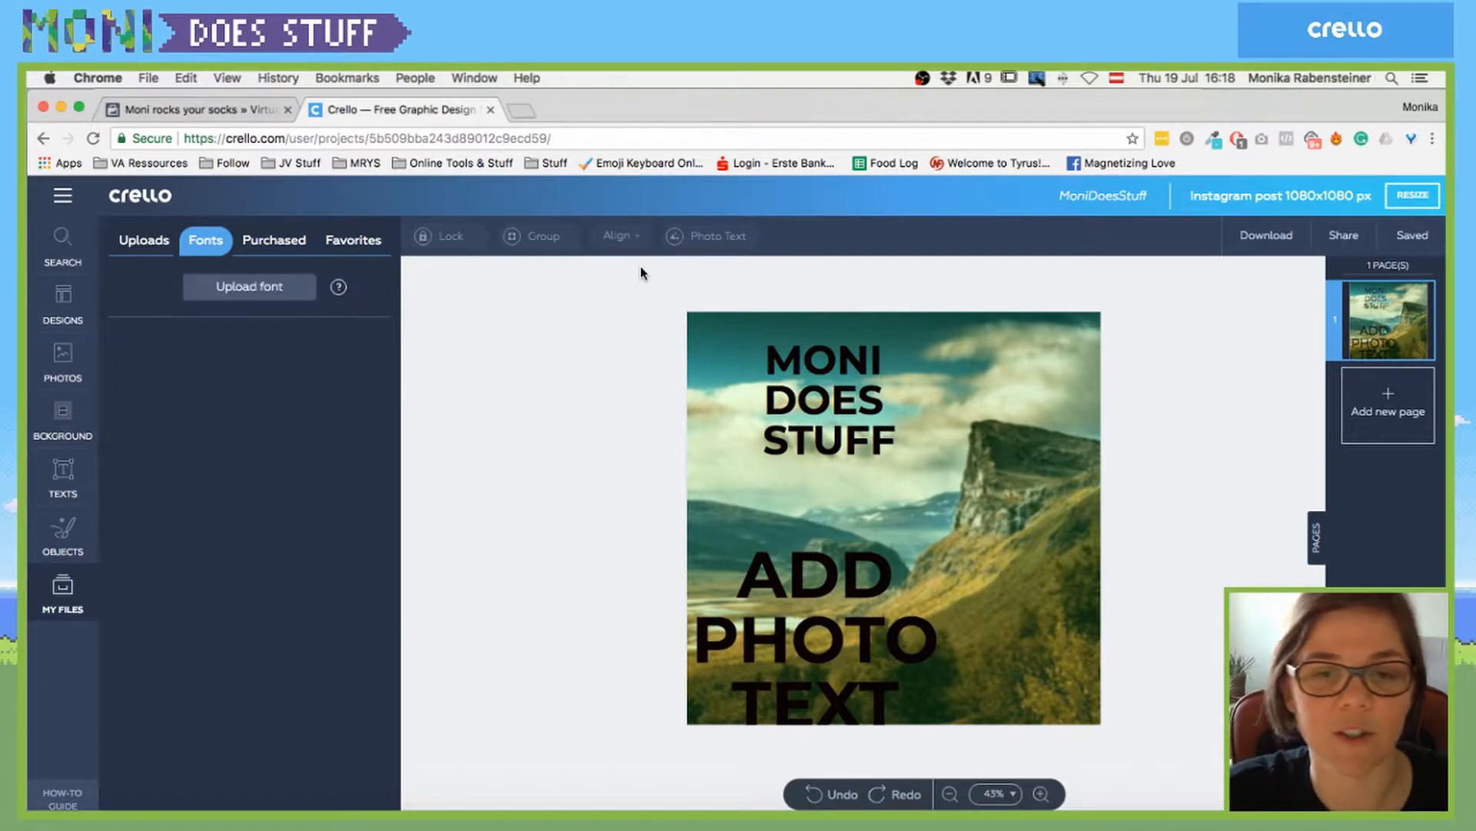
pyautogui.click(790, 389)
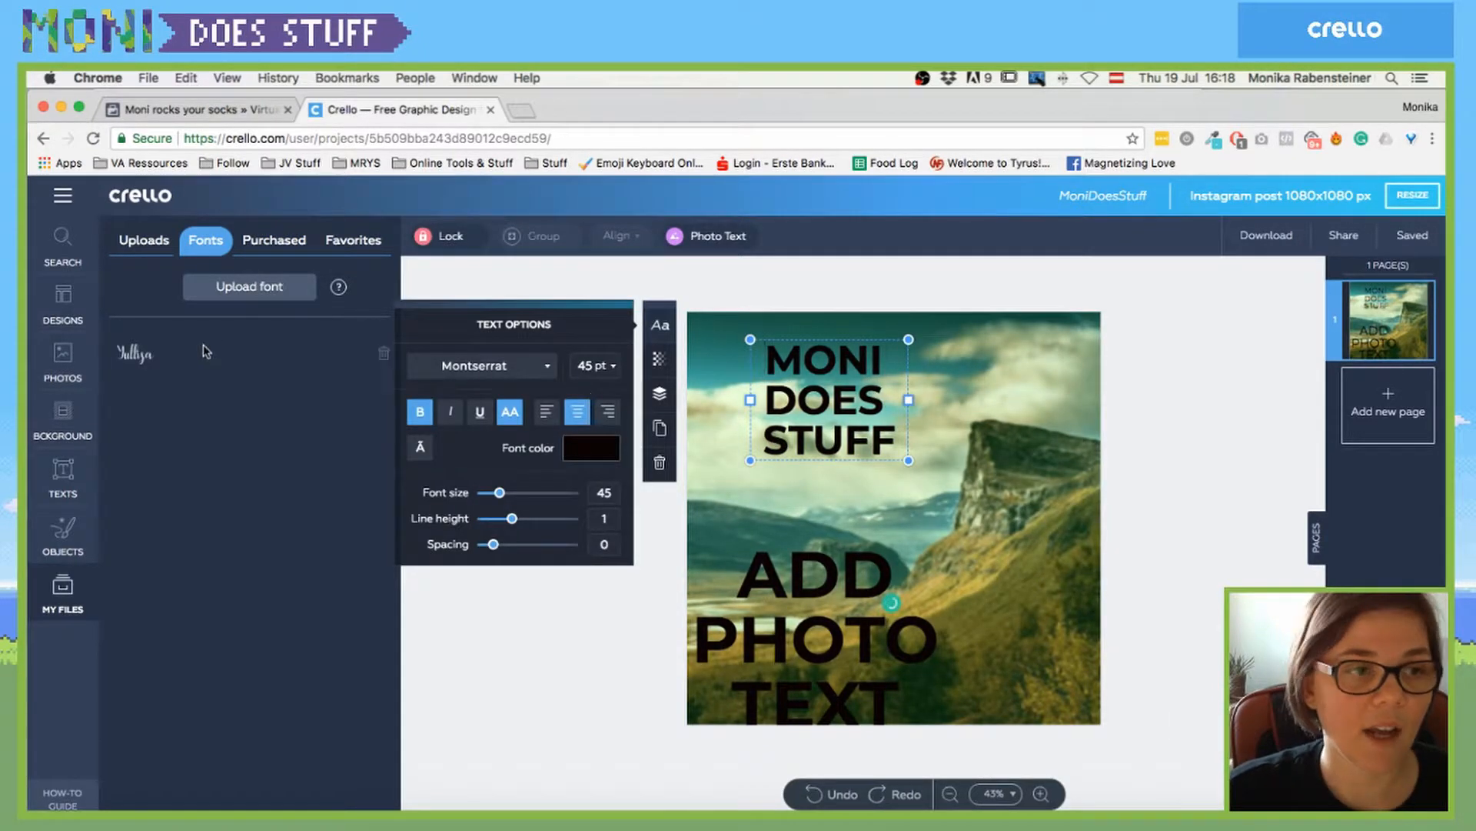
pyautogui.click(547, 367)
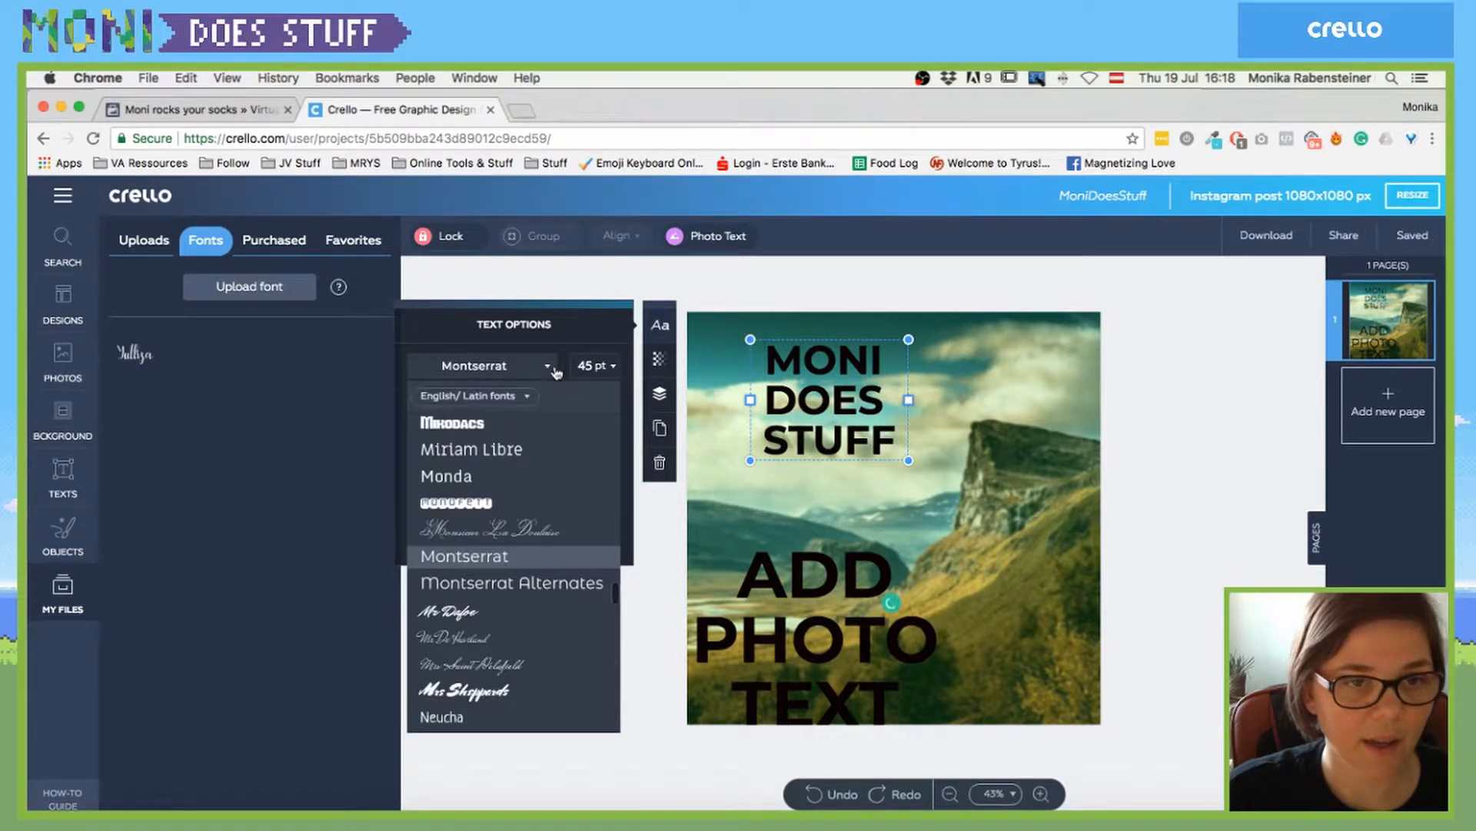
pyautogui.scroll(-15, 529, 577)
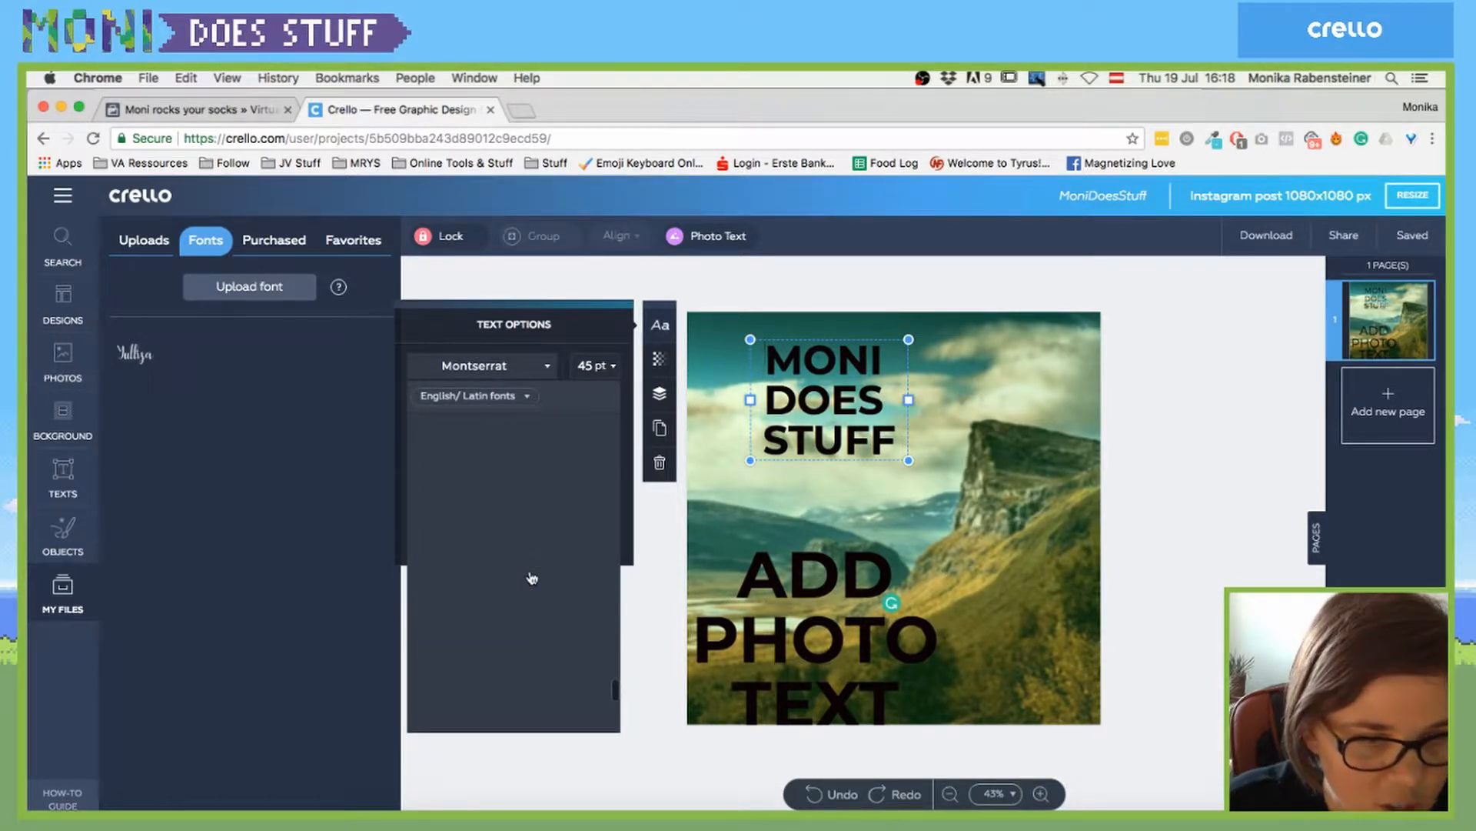
pyautogui.scroll(-10, 526, 608)
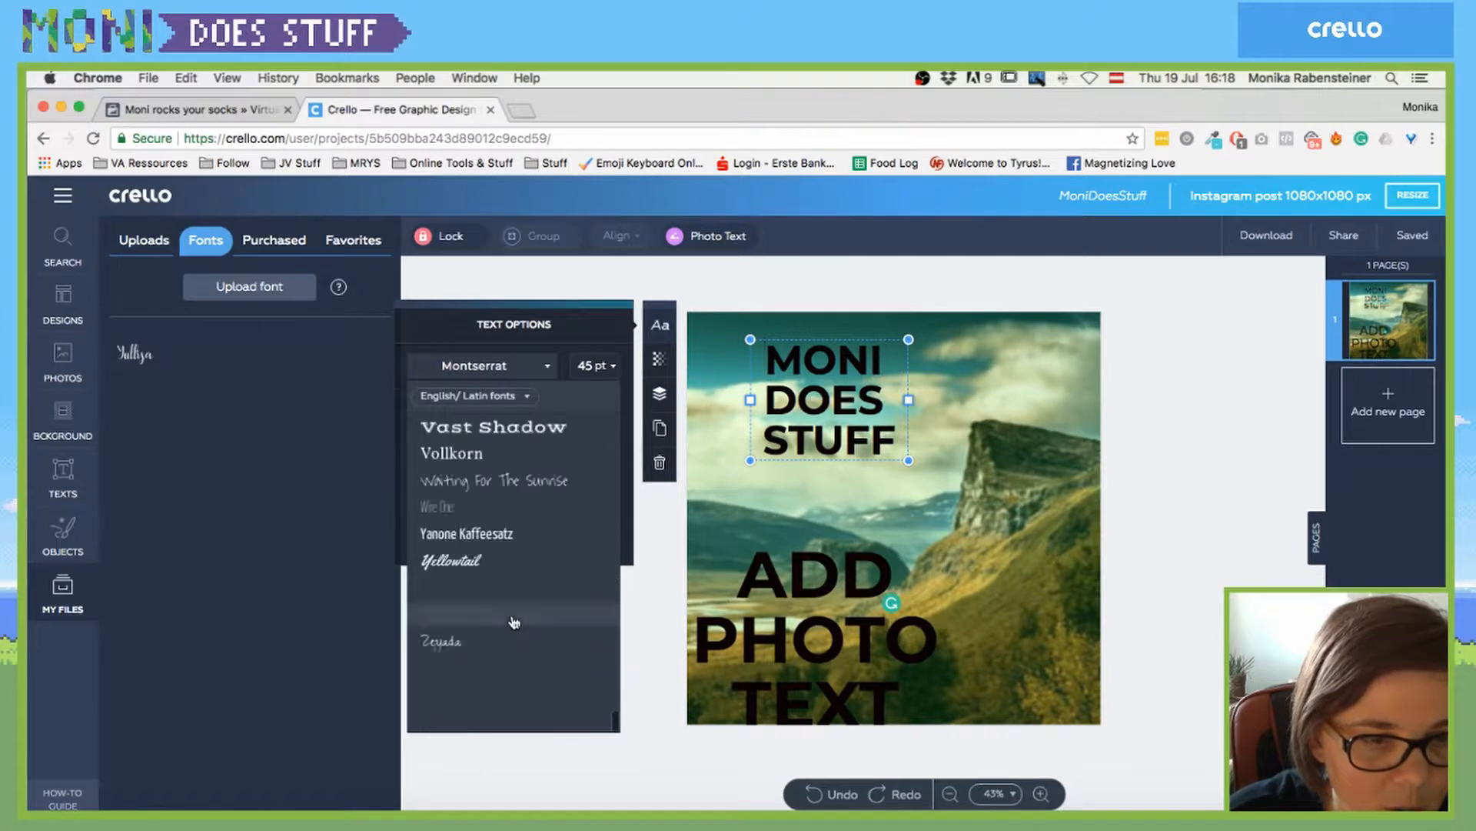
pyautogui.scroll(2, 511, 621)
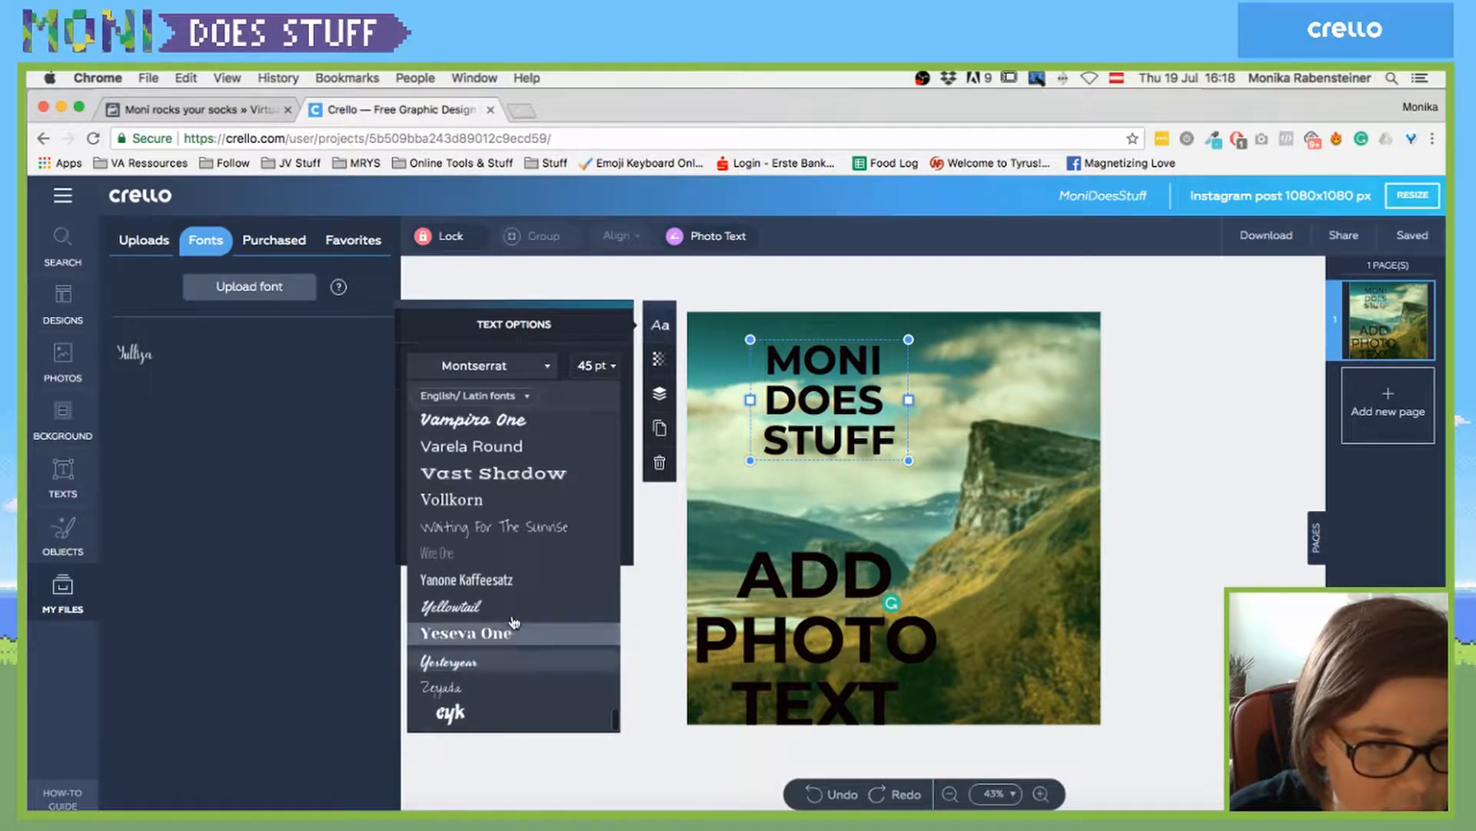
pyautogui.scroll(-2, 512, 621)
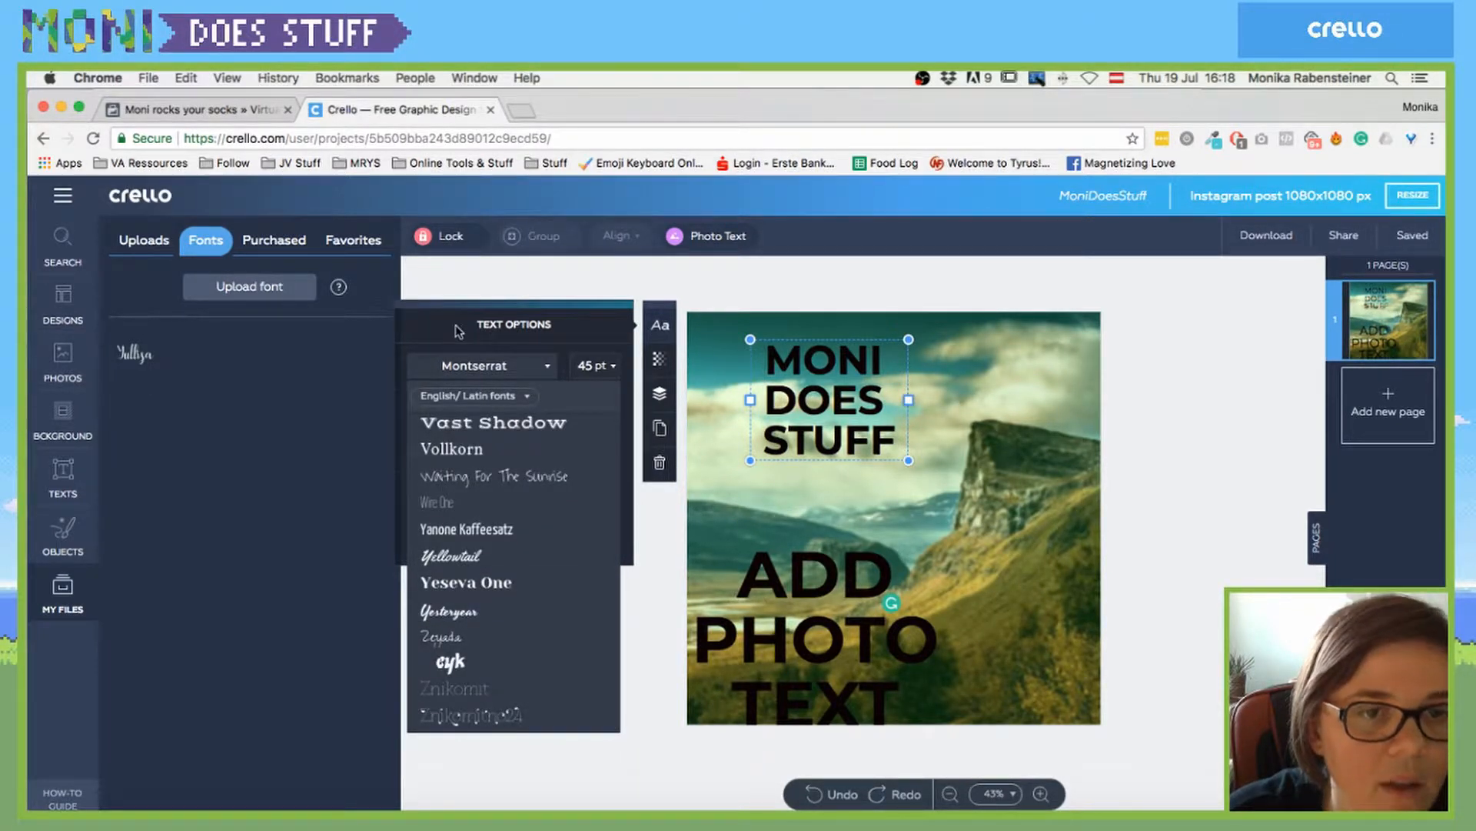
pyautogui.scroll(6, 492, 500)
pyautogui.click(526, 398)
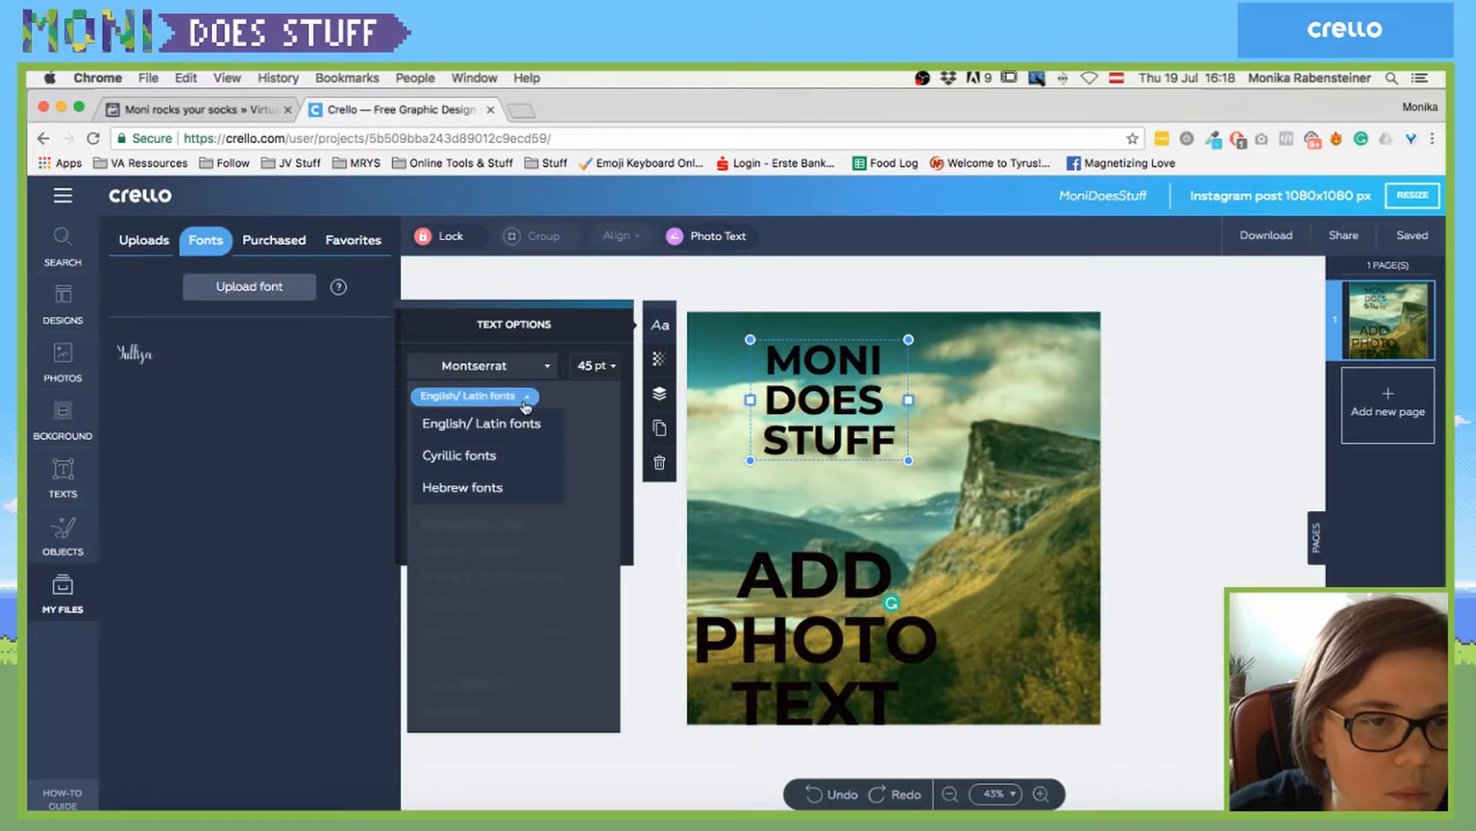
pyautogui.click(523, 421)
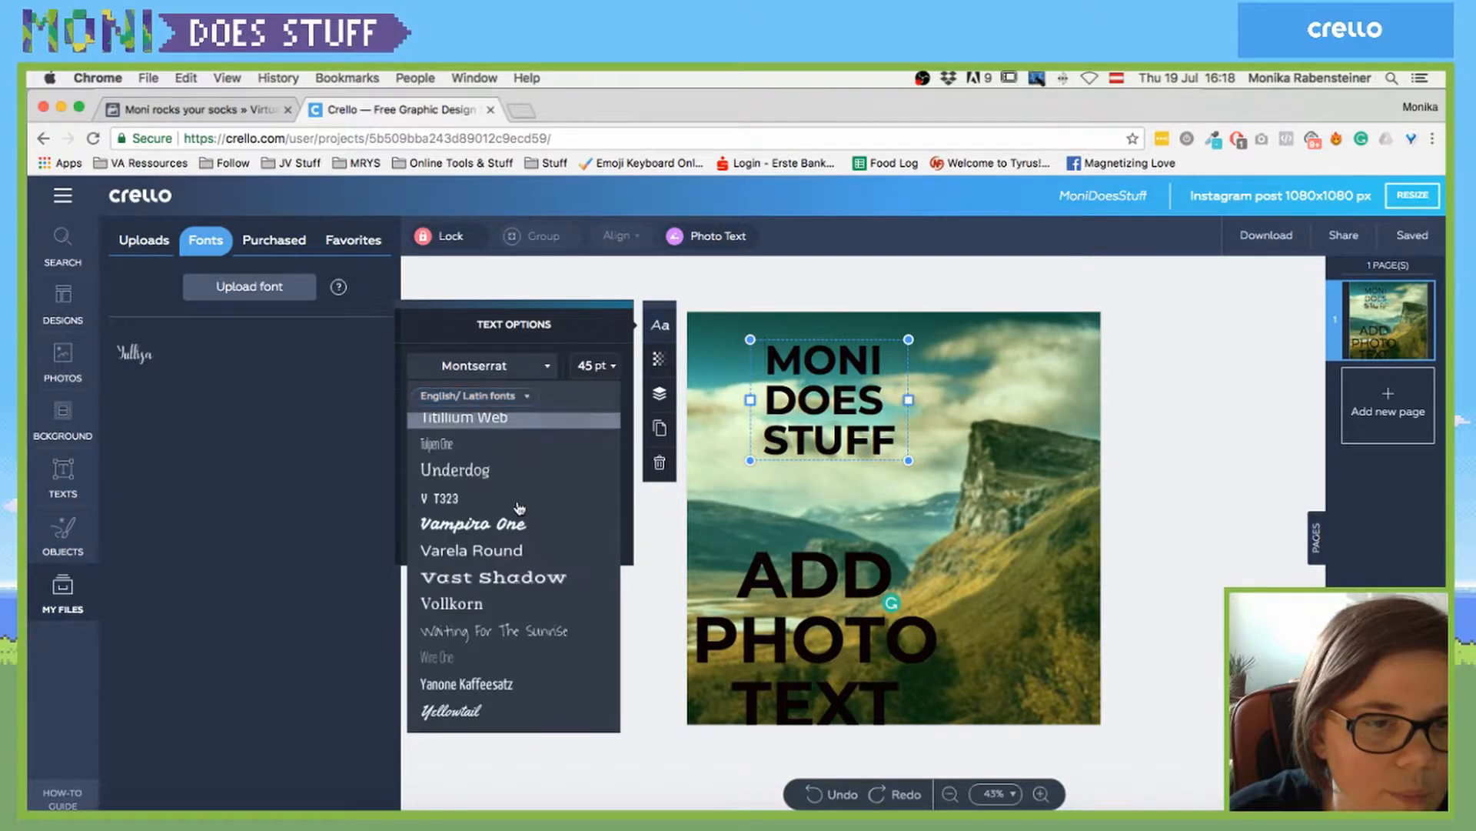
pyautogui.scroll(5, 521, 508)
pyautogui.scroll(10, 521, 507)
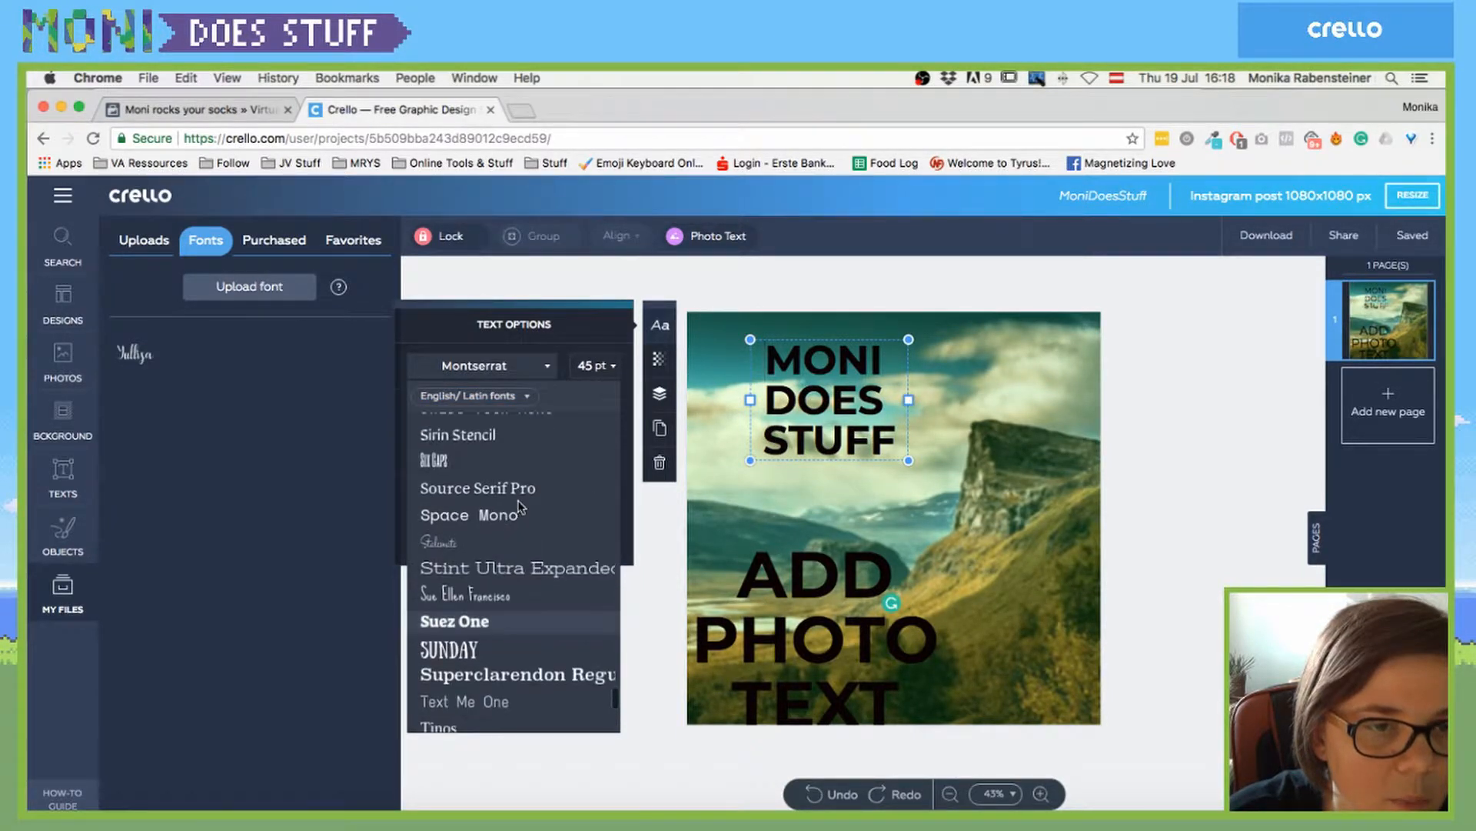
pyautogui.click(739, 491)
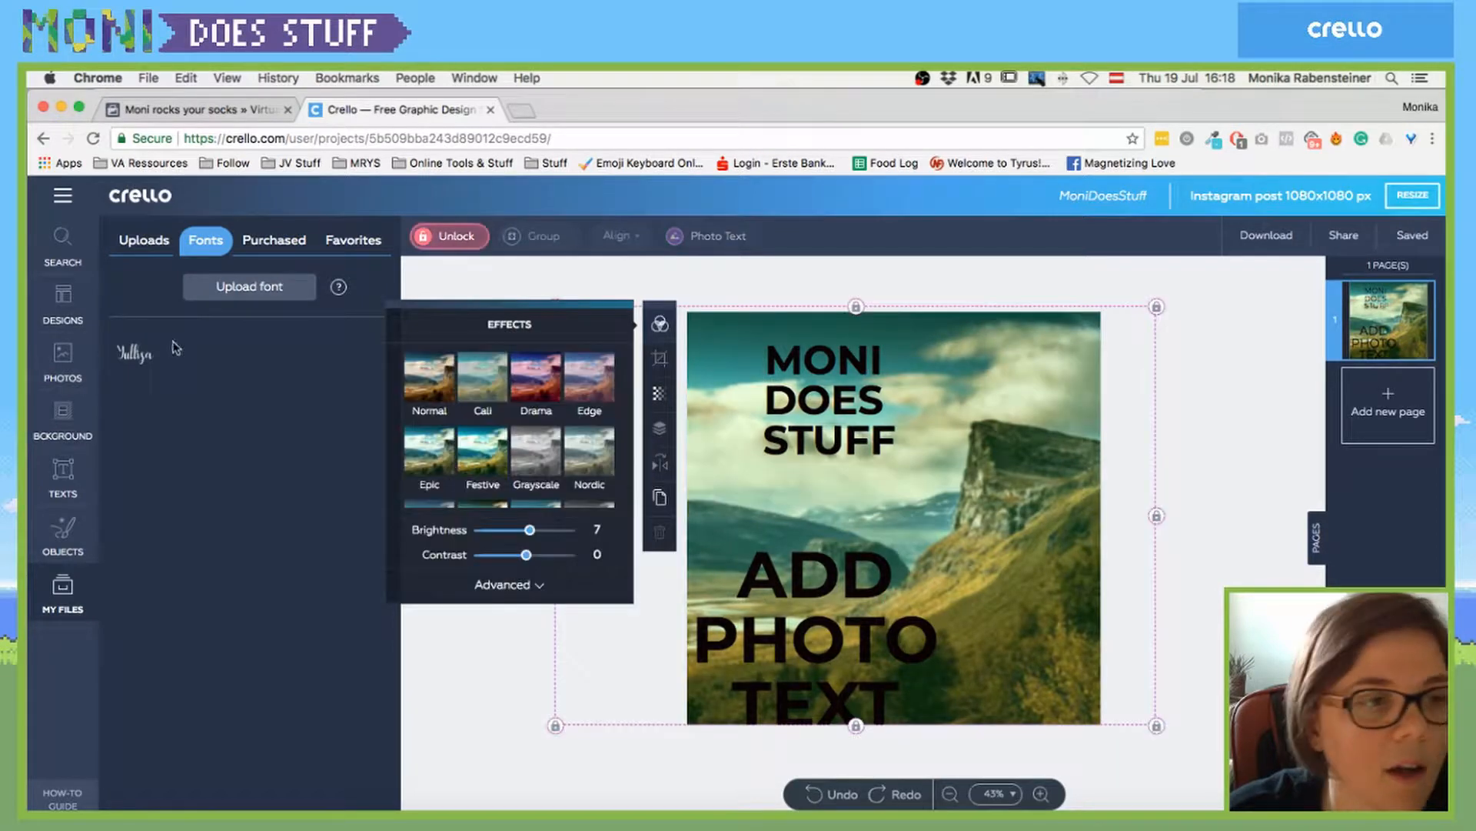
# - Add 'bean and backpack' in the Yulliya script at 48 pt at the photo's upper right
pyautogui.click(132, 358)
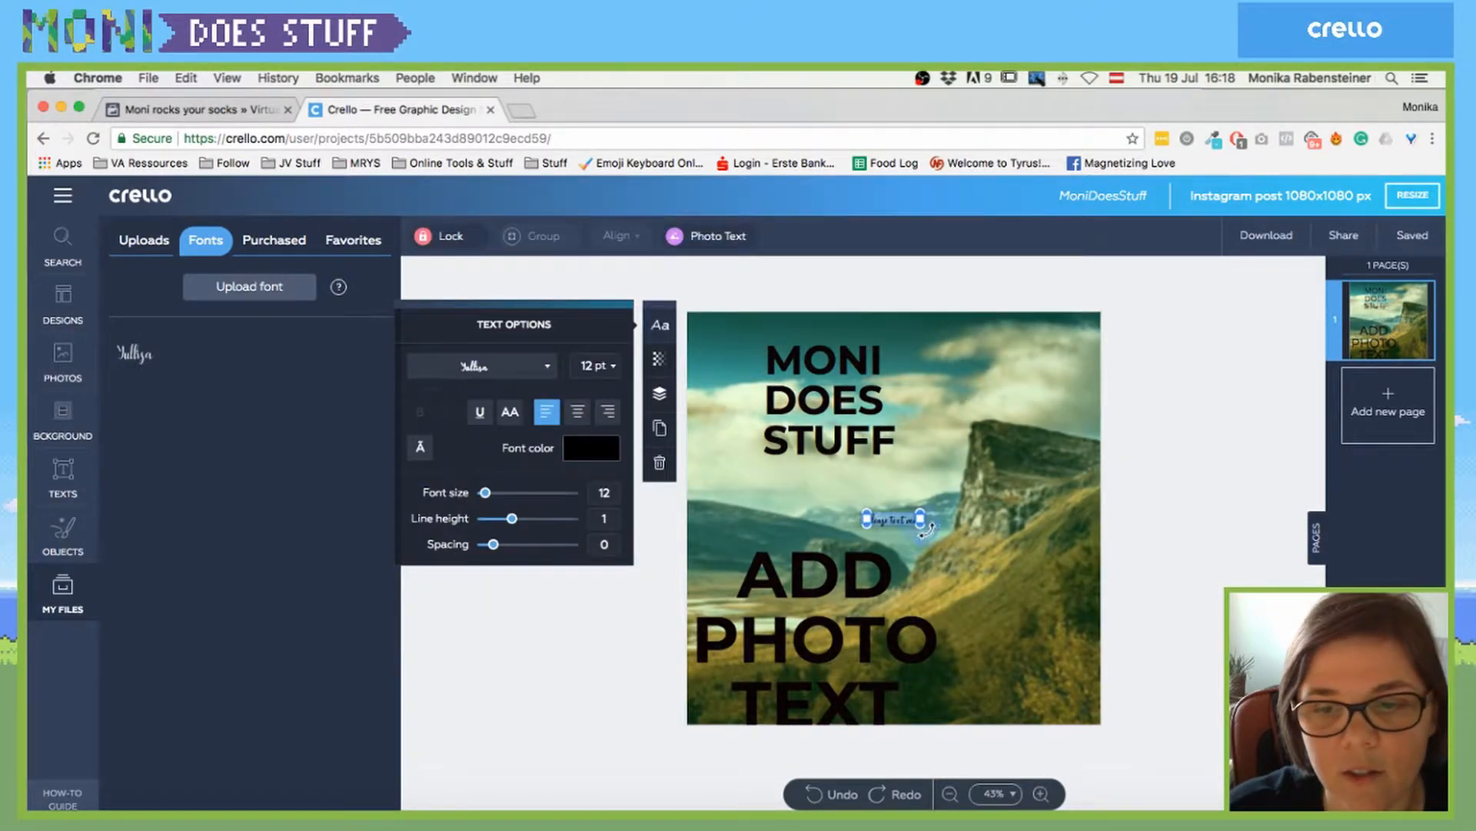
pyautogui.moveTo(922, 522); pyautogui.dragTo(1066, 563)
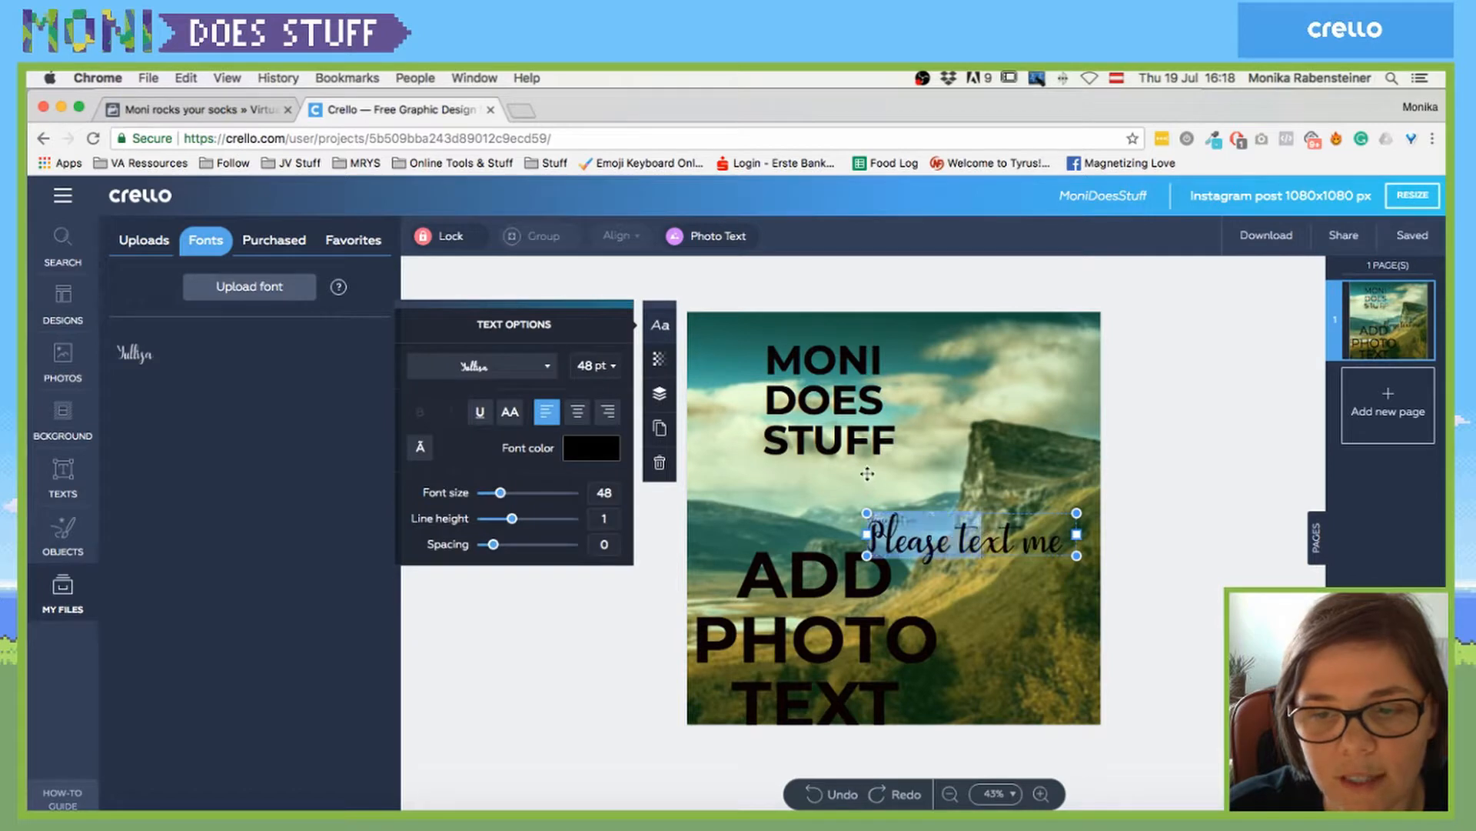
pyautogui.click(988, 510)
pyautogui.moveTo(989, 510); pyautogui.dragTo(838, 473)
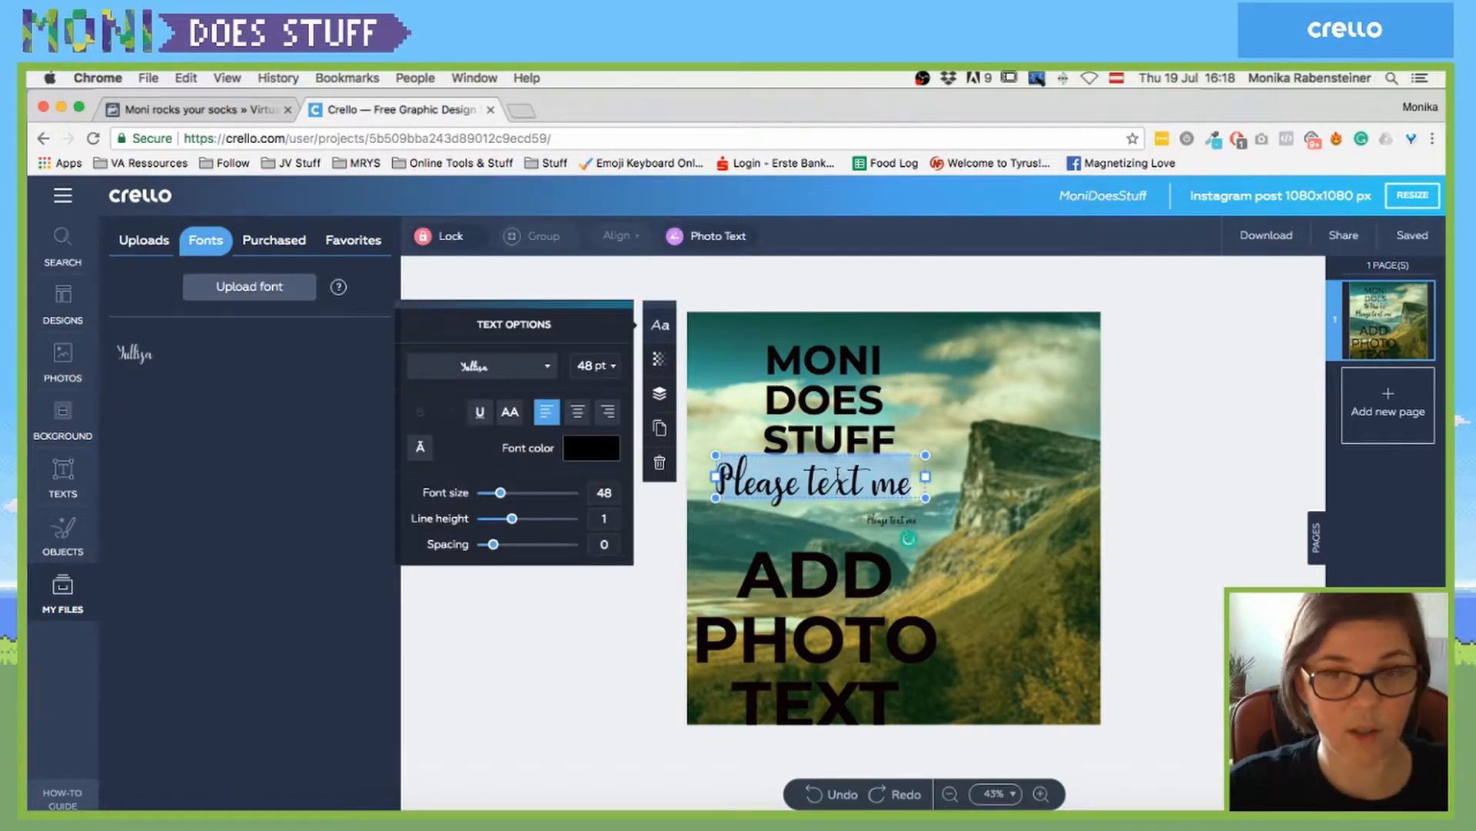
pyautogui.write('bean')
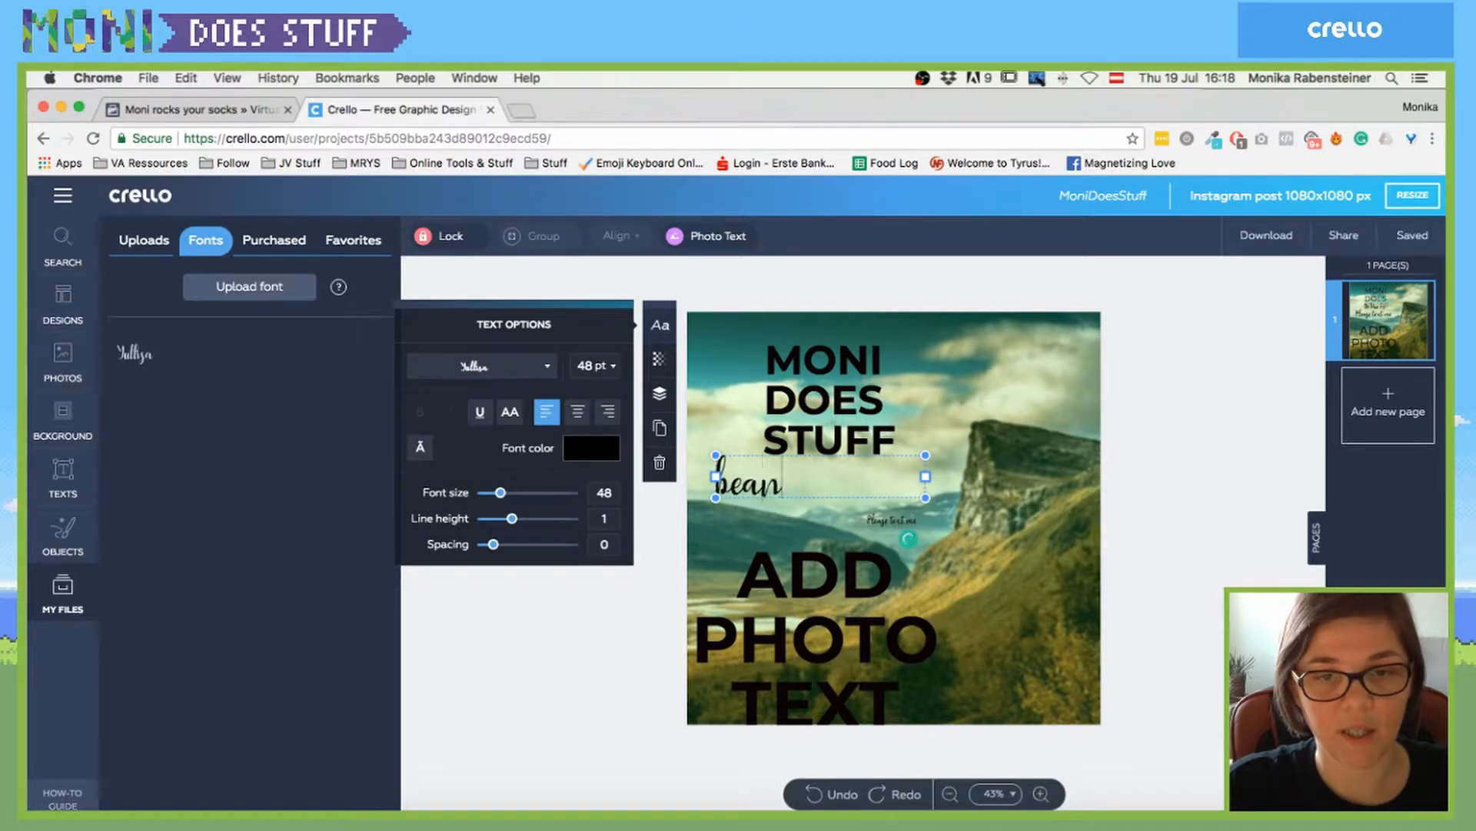
pyautogui.write(' and backpack')
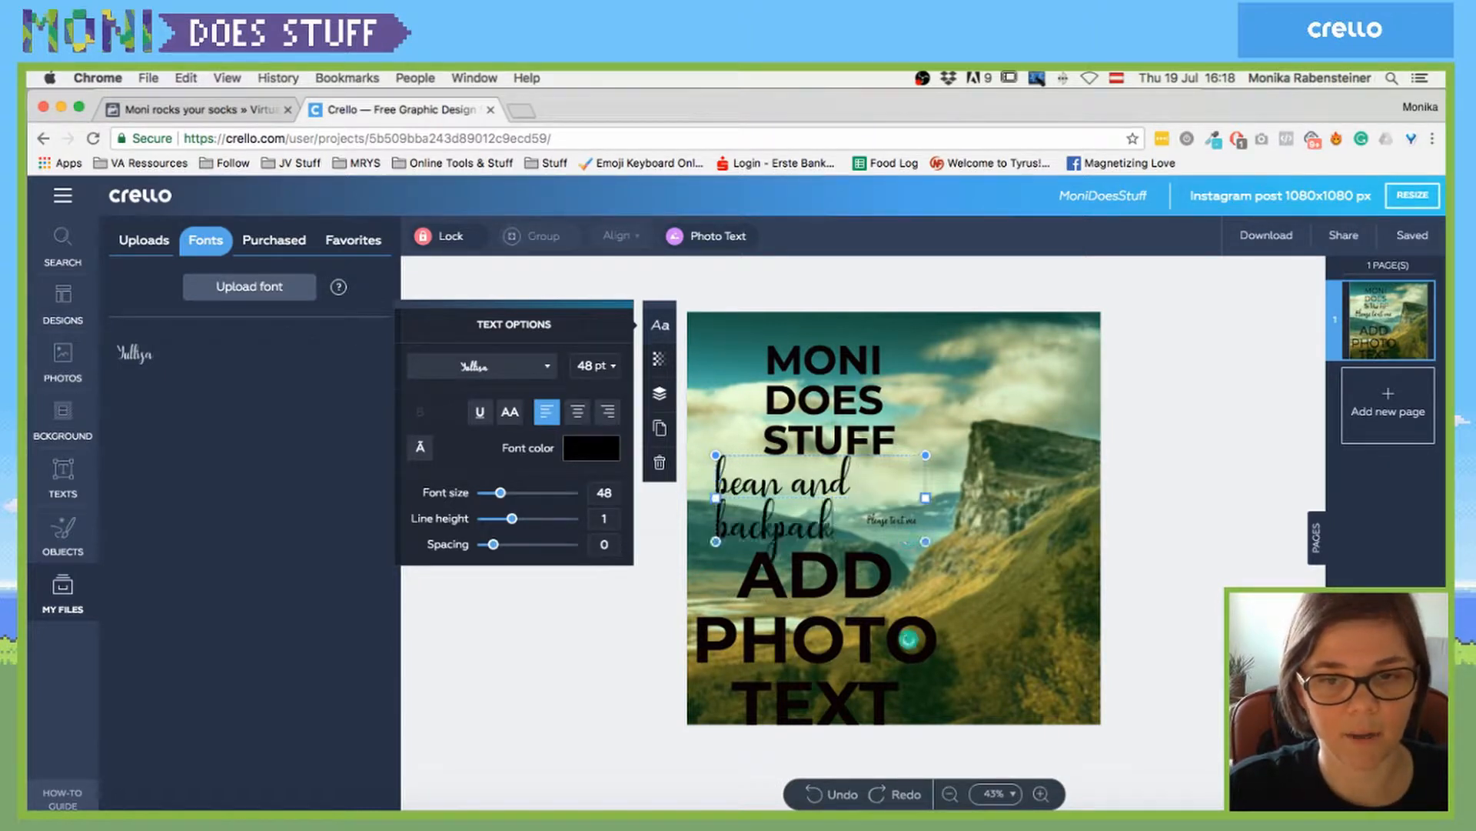
pyautogui.click(913, 529)
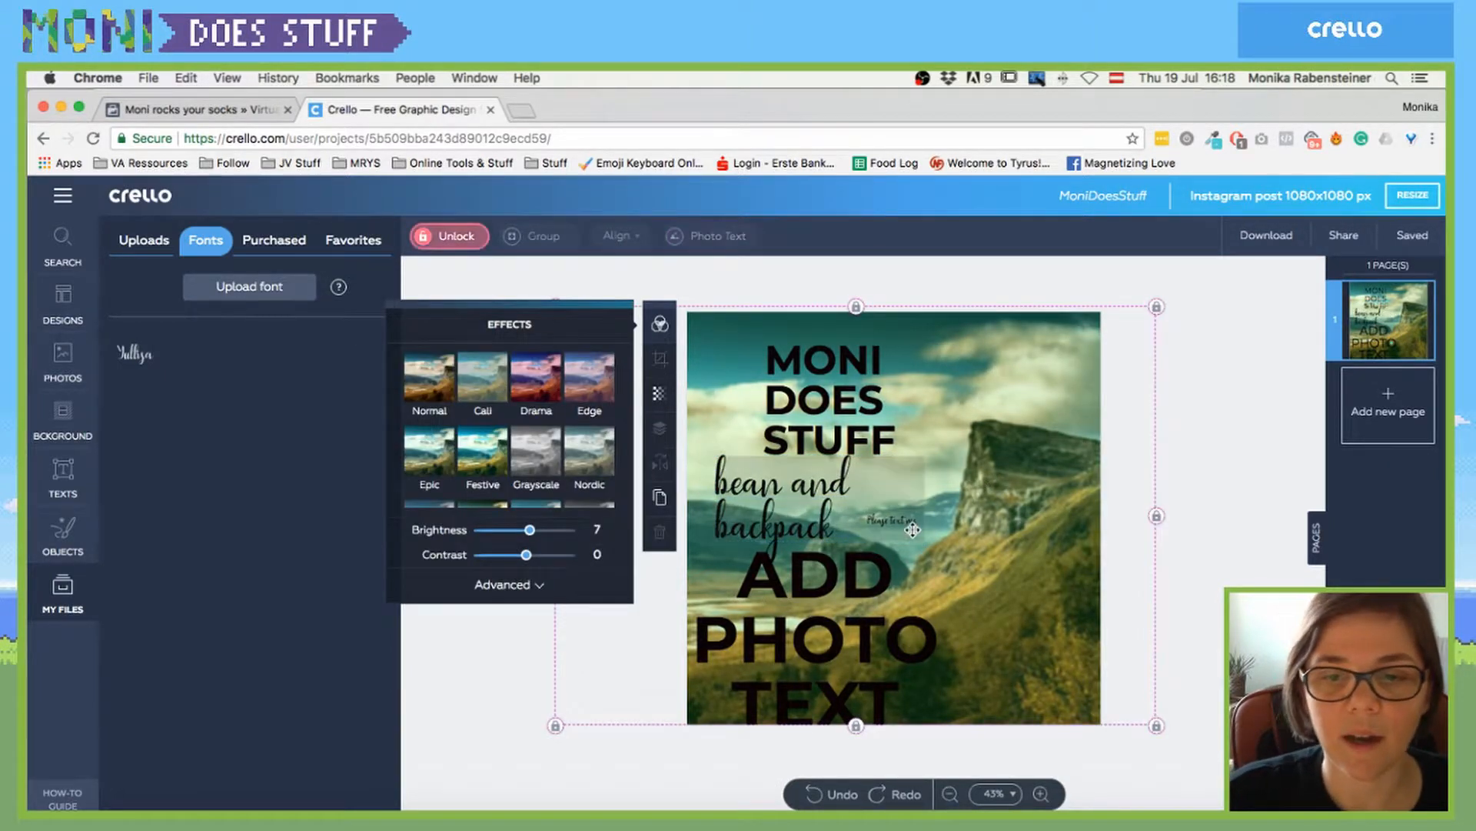
pyautogui.moveTo(725, 494); pyautogui.dragTo(913, 388)
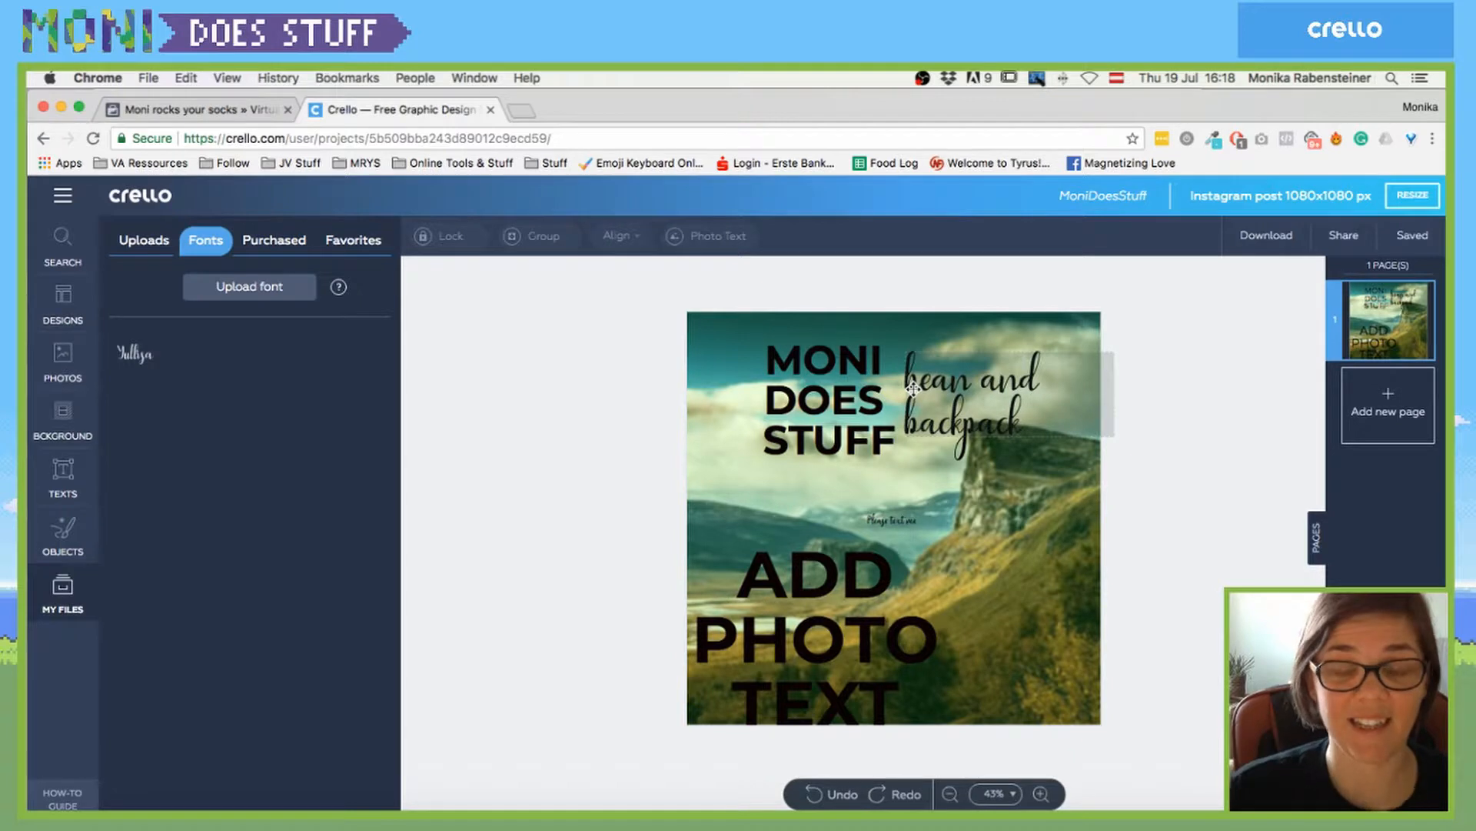
pyautogui.click(849, 394)
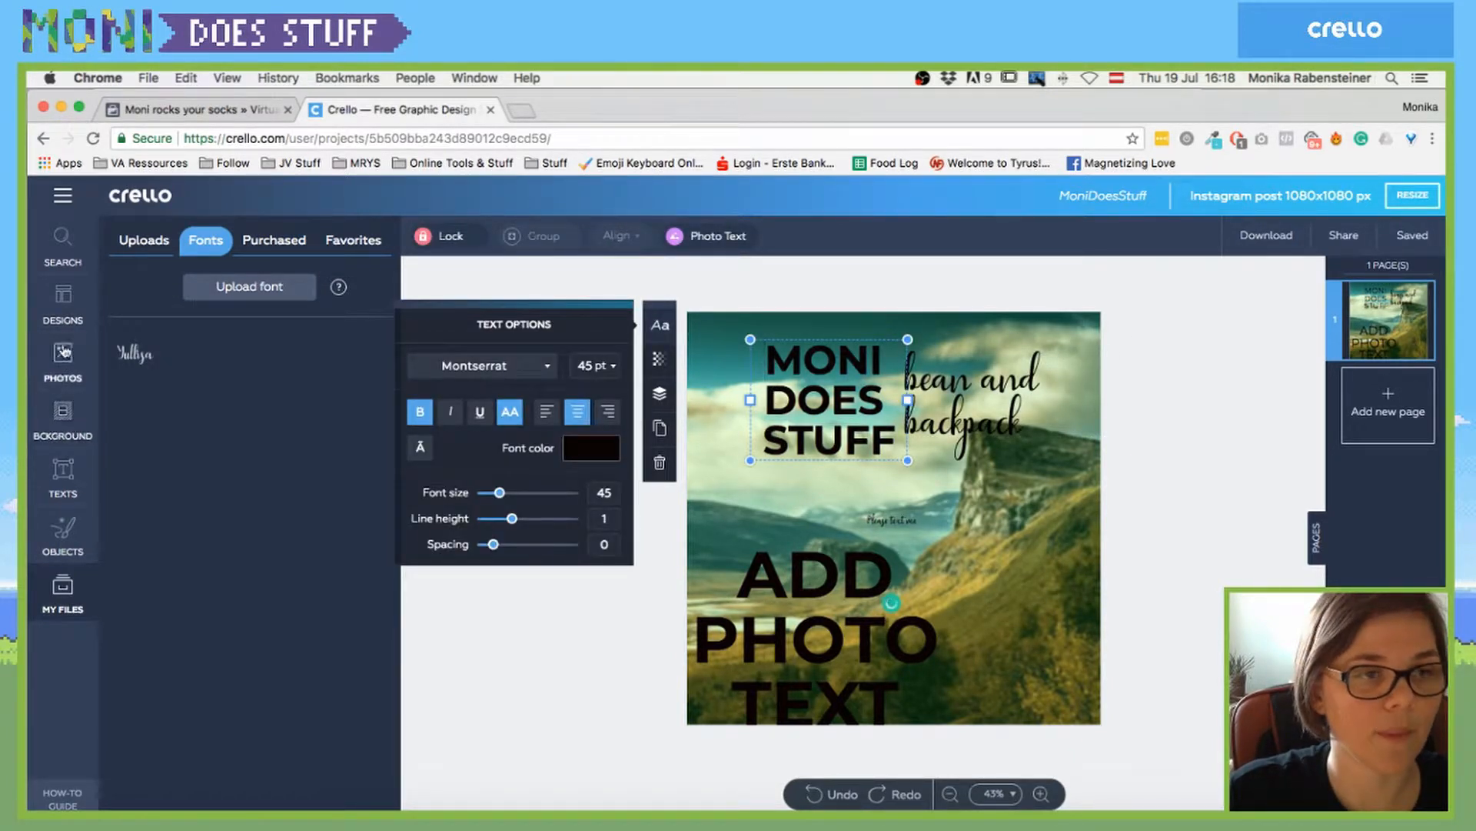
# - Make the MONI DOES STUFF heading photo text and show the Uploads in My Files
pyautogui.click(64, 475)
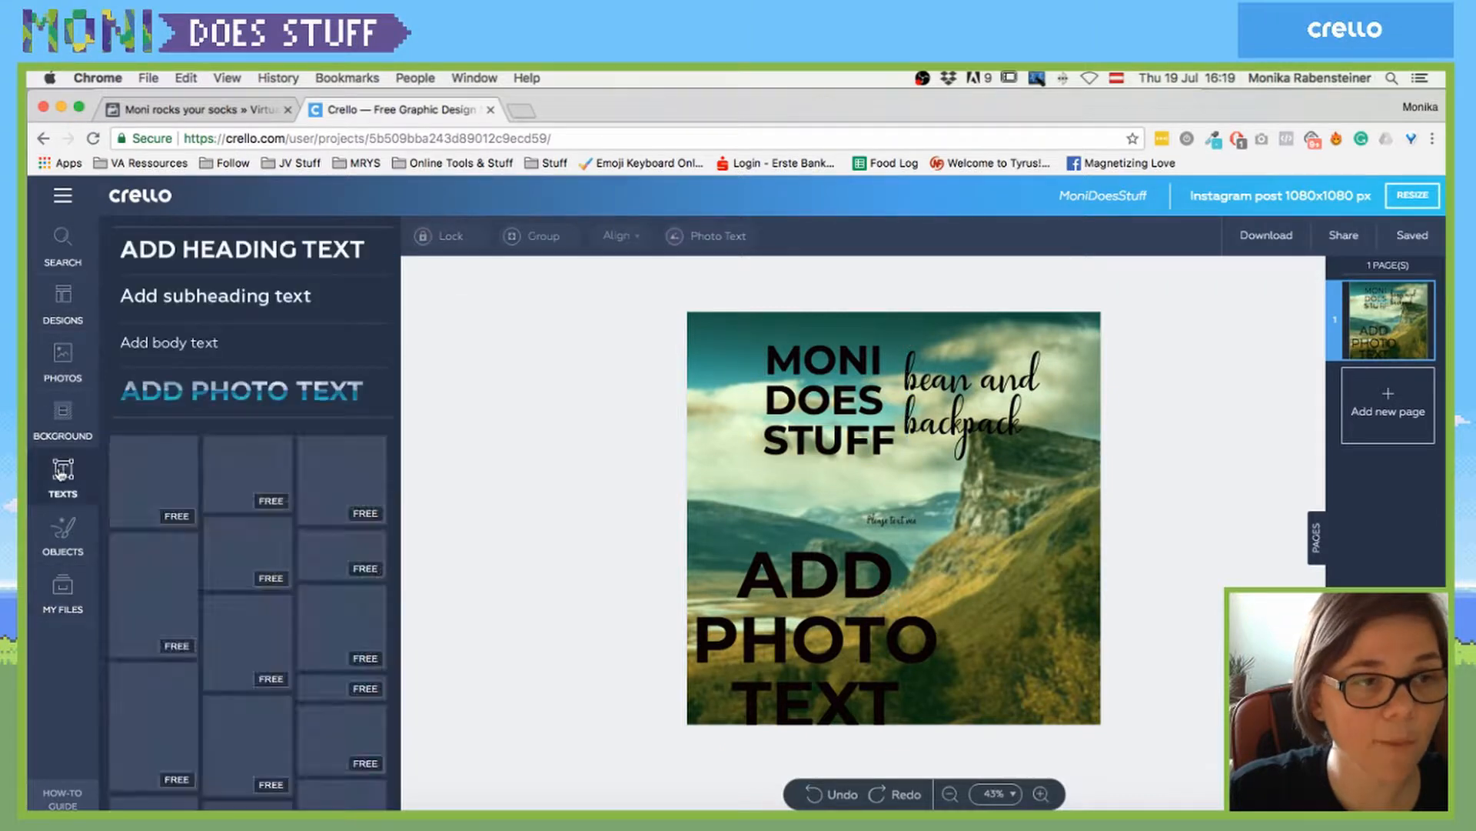
pyautogui.click(846, 365)
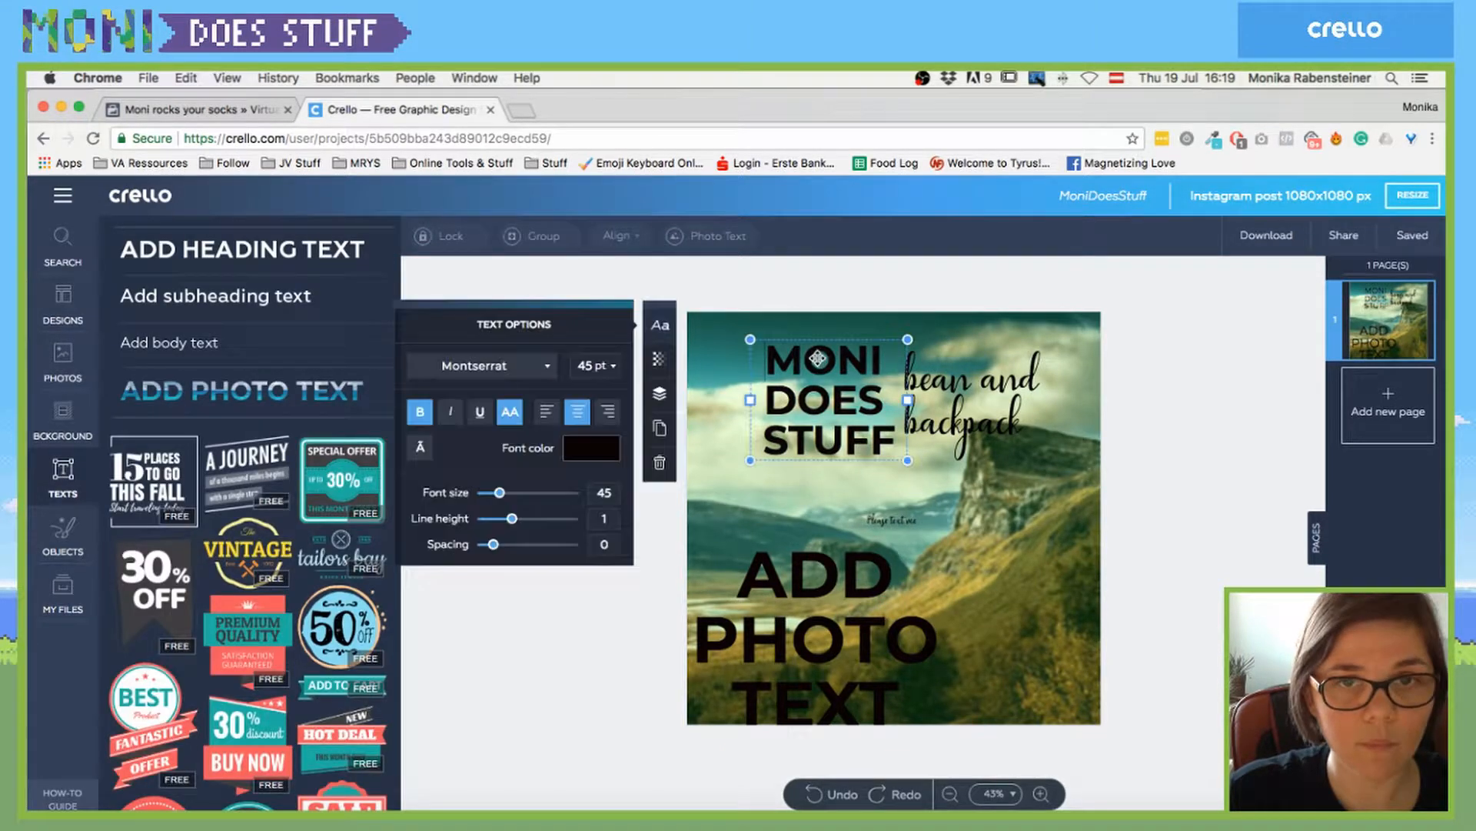
pyautogui.click(708, 238)
pyautogui.click(707, 238)
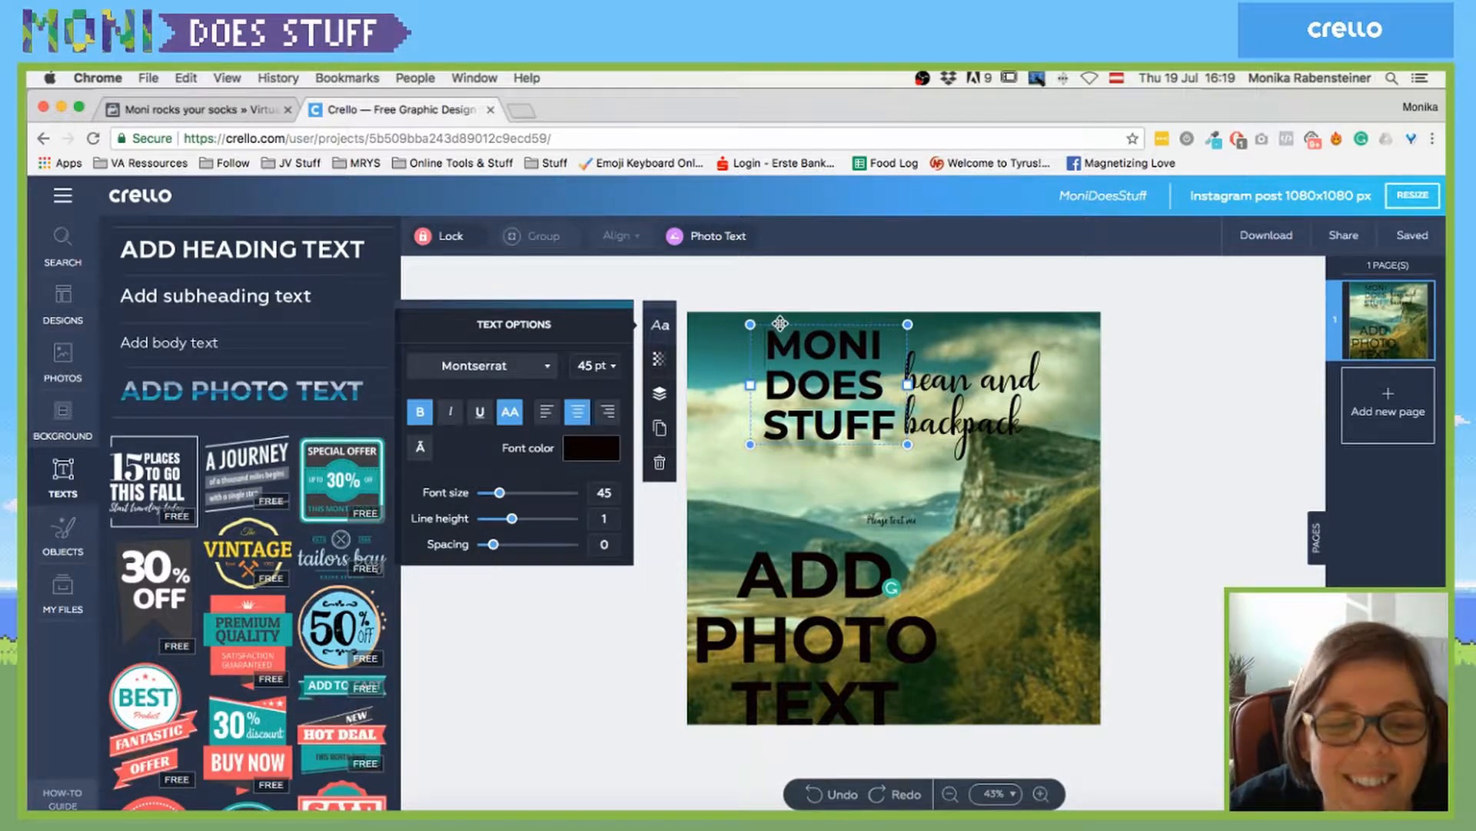
pyautogui.click(698, 239)
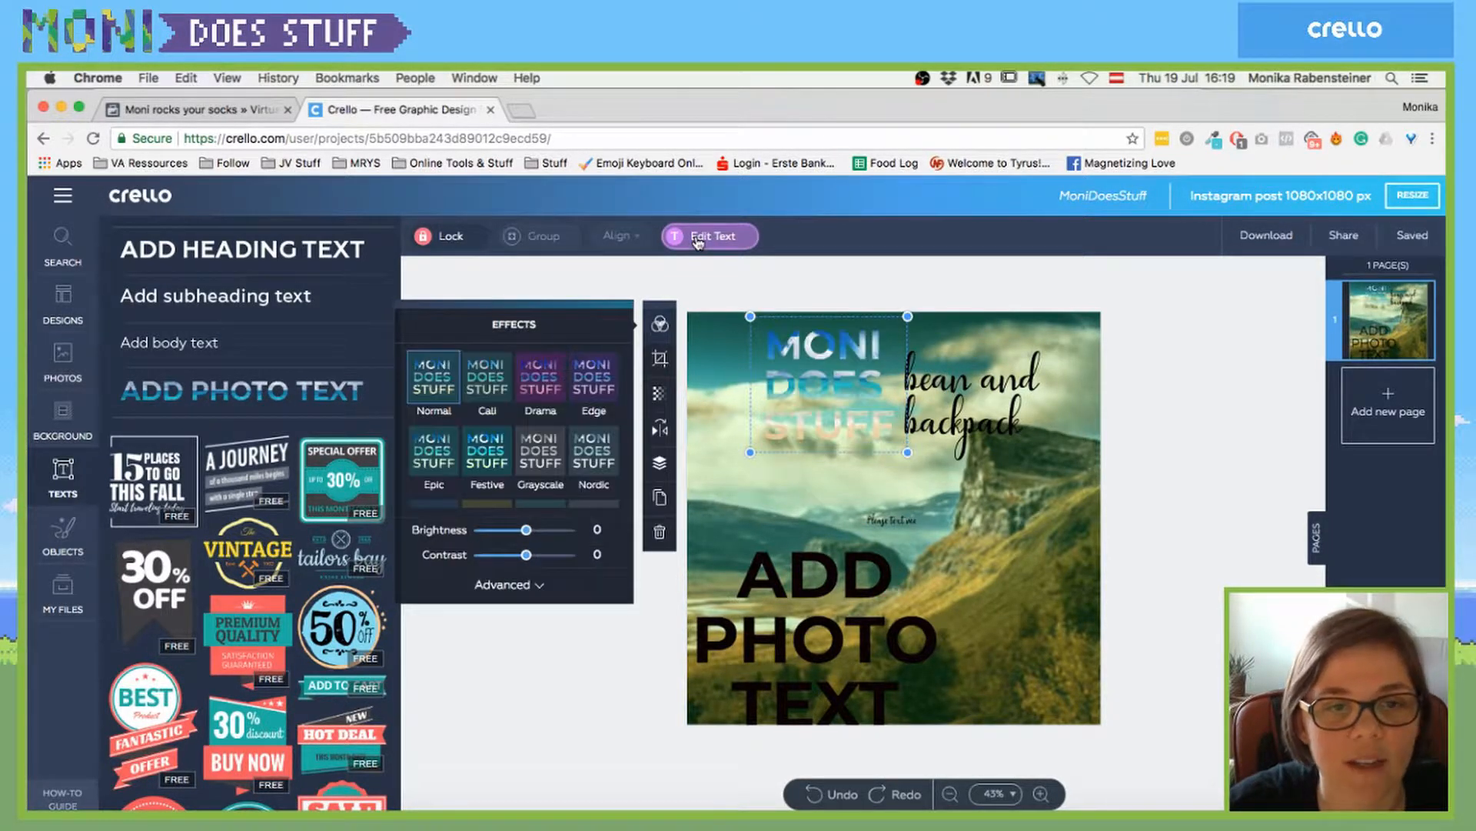
pyautogui.click(65, 598)
pyautogui.click(144, 242)
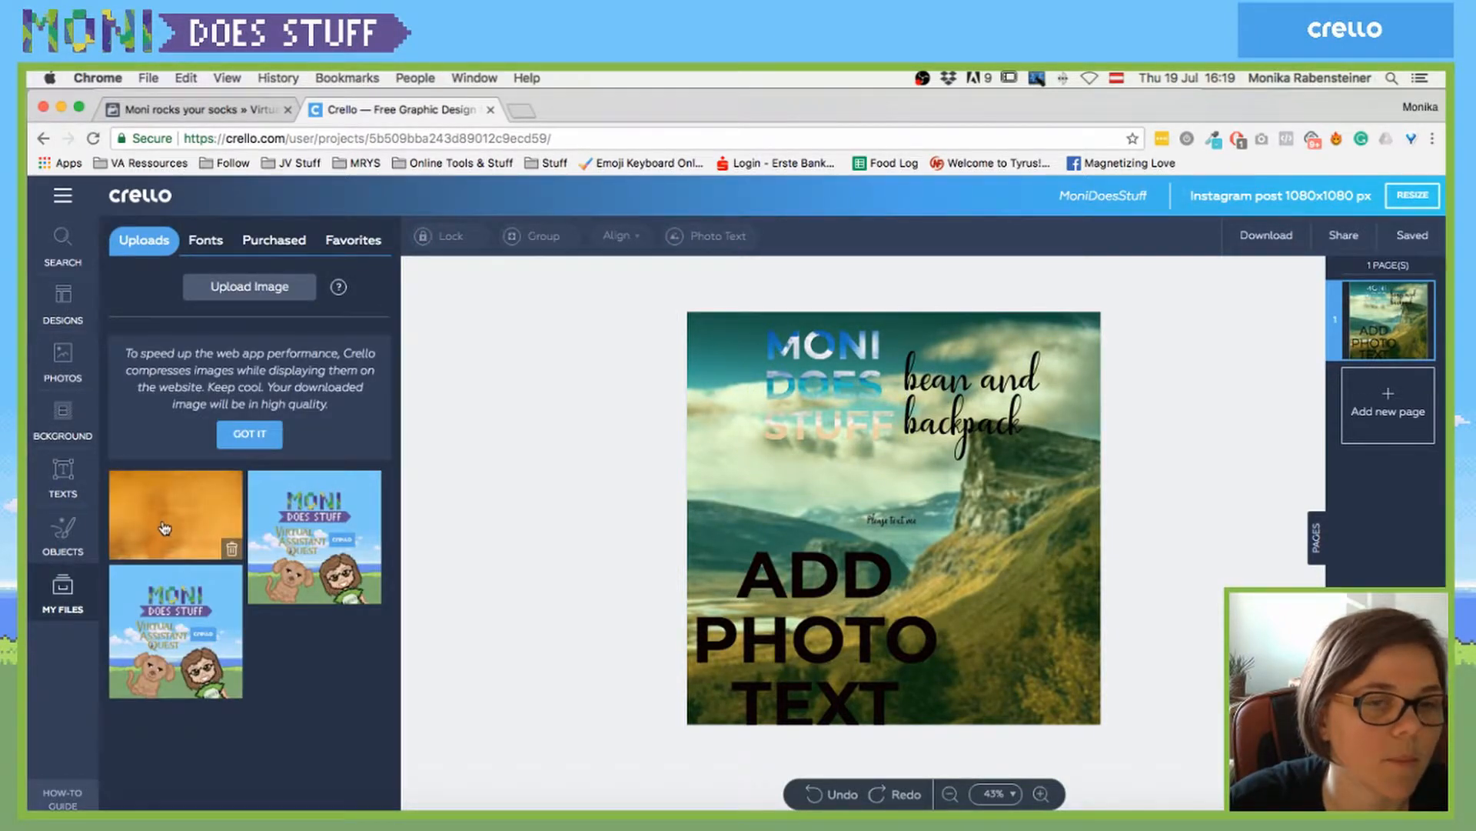
# - Fill the MONI DOES STUFF letters with the golden 217.jpg image, enlarging and shifting it inside
pyautogui.moveTo(166, 522); pyautogui.dragTo(823, 354)
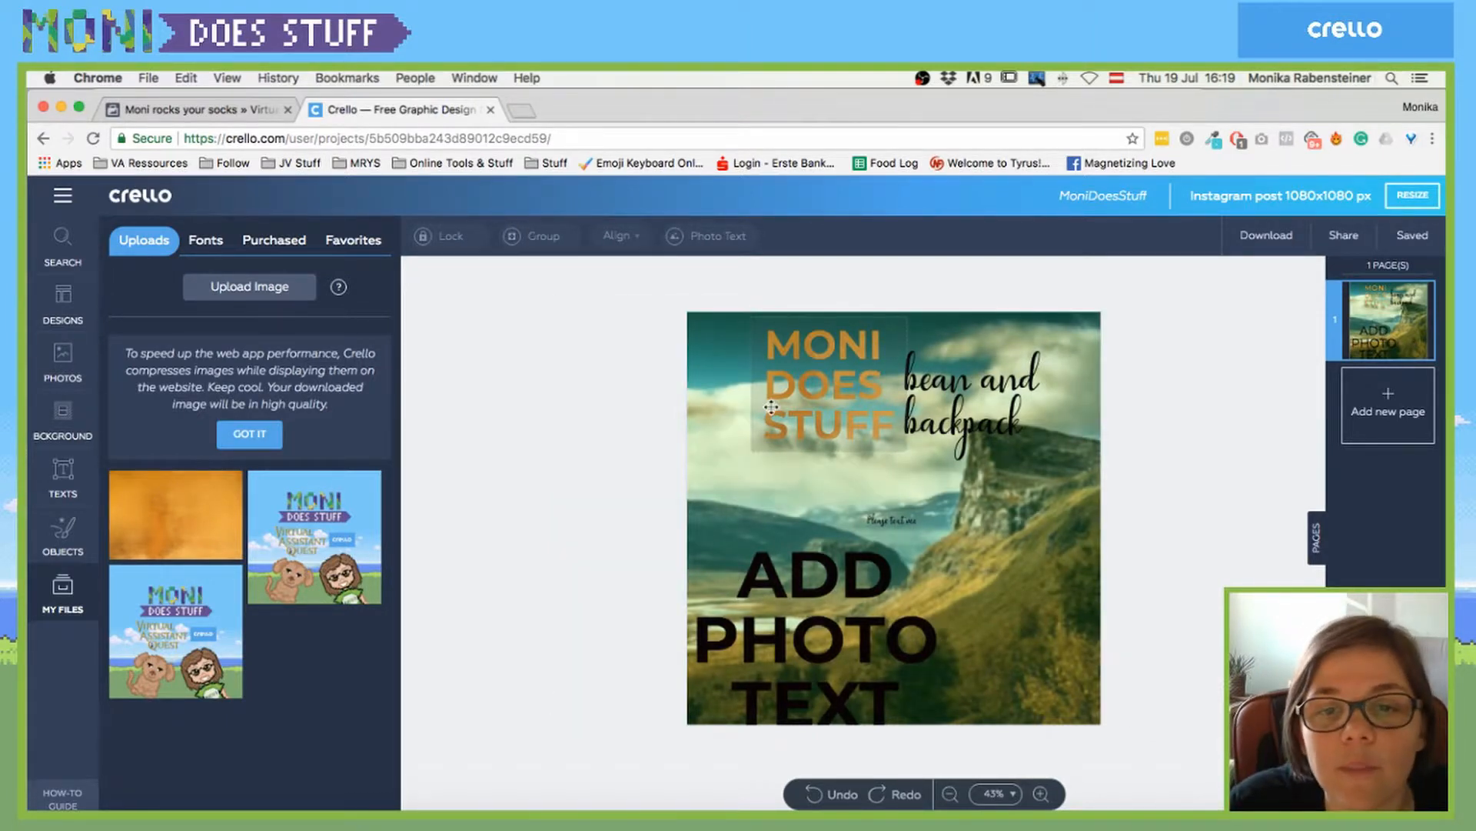
pyautogui.moveTo(771, 391); pyautogui.dragTo(723, 493)
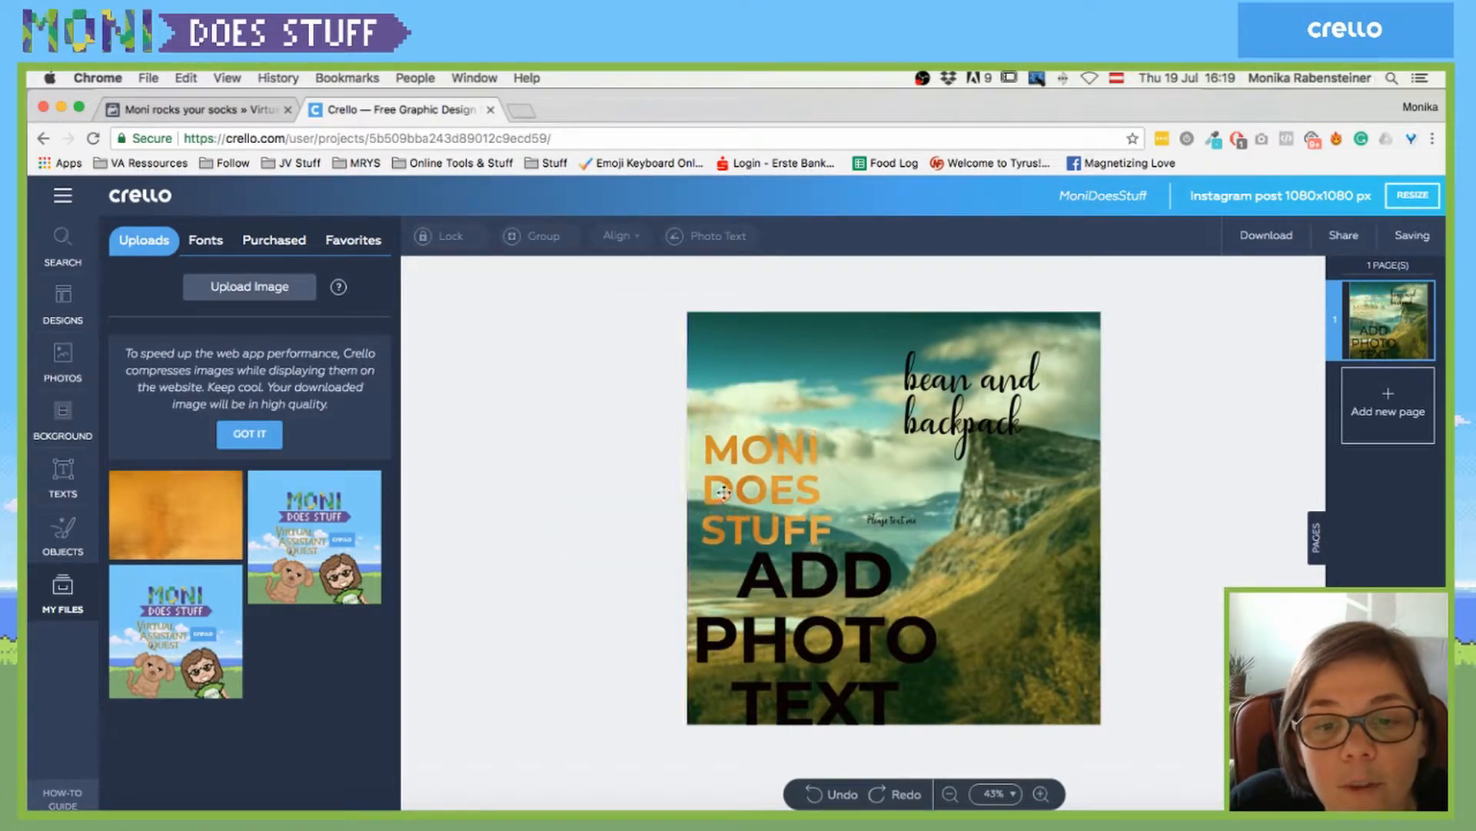
pyautogui.click(773, 489)
pyautogui.doubleClick(785, 490)
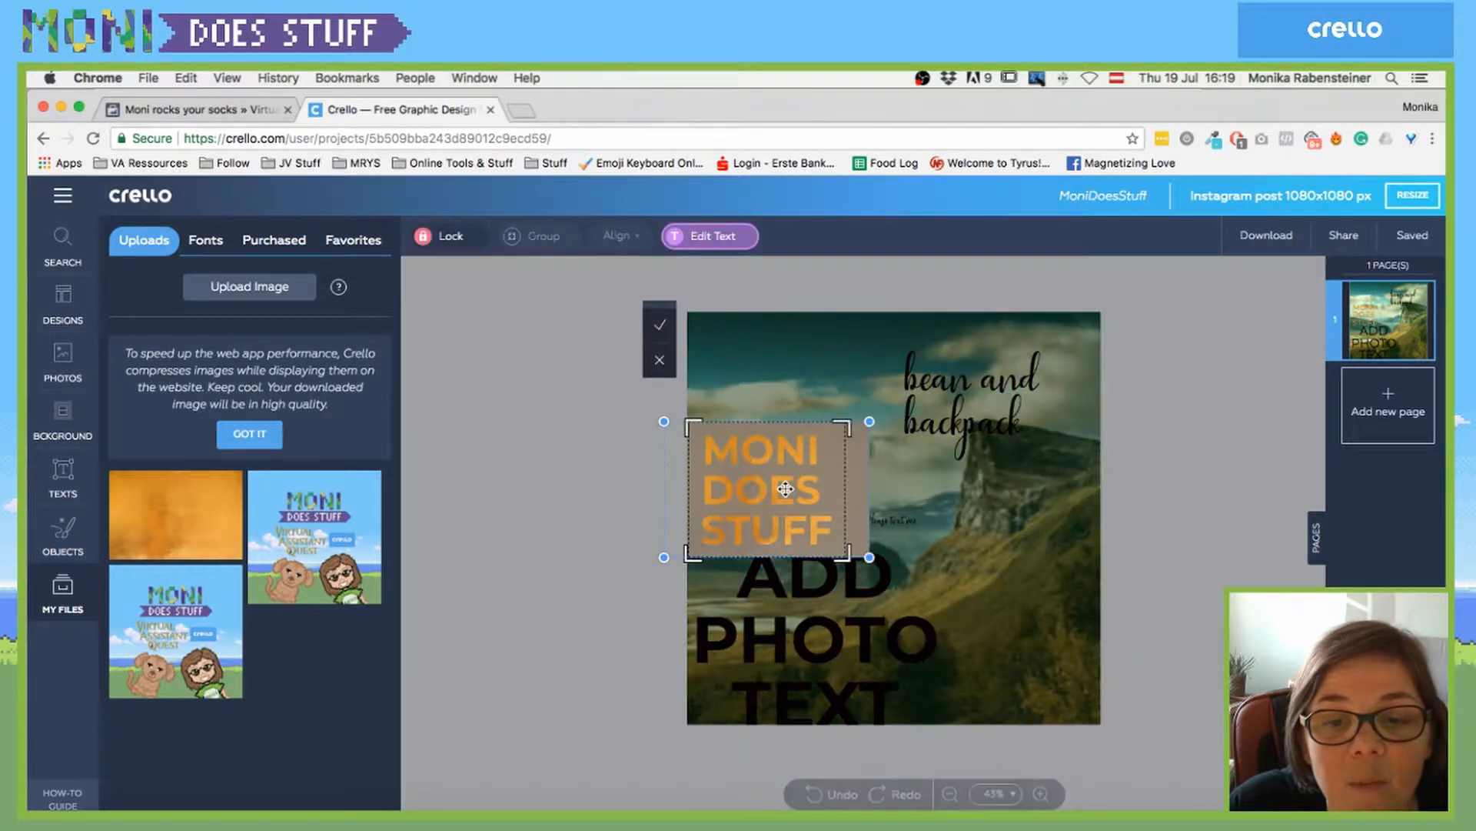
pyautogui.moveTo(869, 420); pyautogui.dragTo(1070, 409)
pyautogui.moveTo(966, 437); pyautogui.dragTo(809, 421)
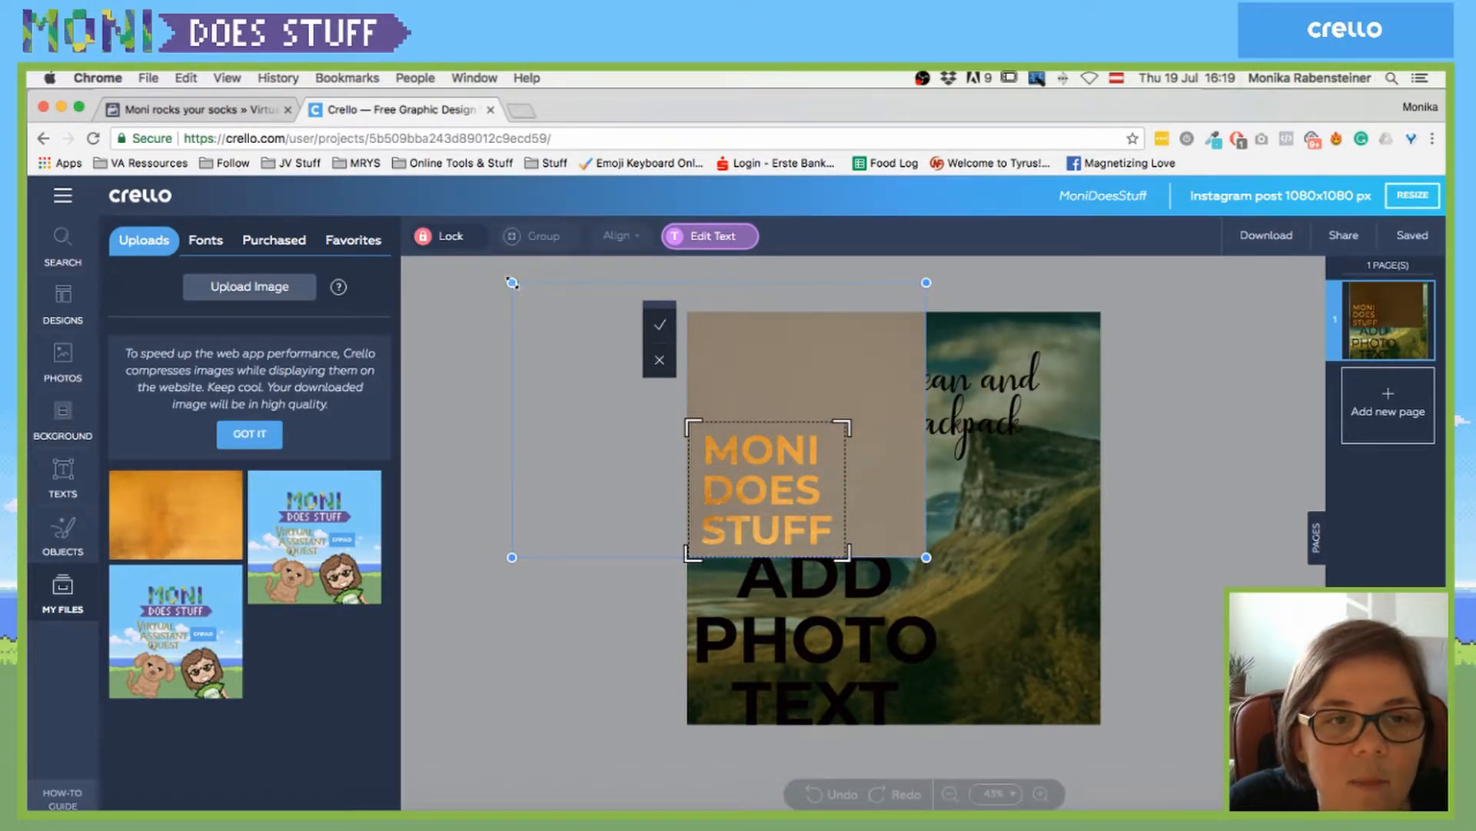
pyautogui.moveTo(512, 283); pyautogui.dragTo(411, 187)
pyautogui.moveTo(792, 391)
pyautogui.mouseDown()
pyautogui.moveTo(829, 381)
pyautogui.moveTo(808, 380)
pyautogui.mouseUp()
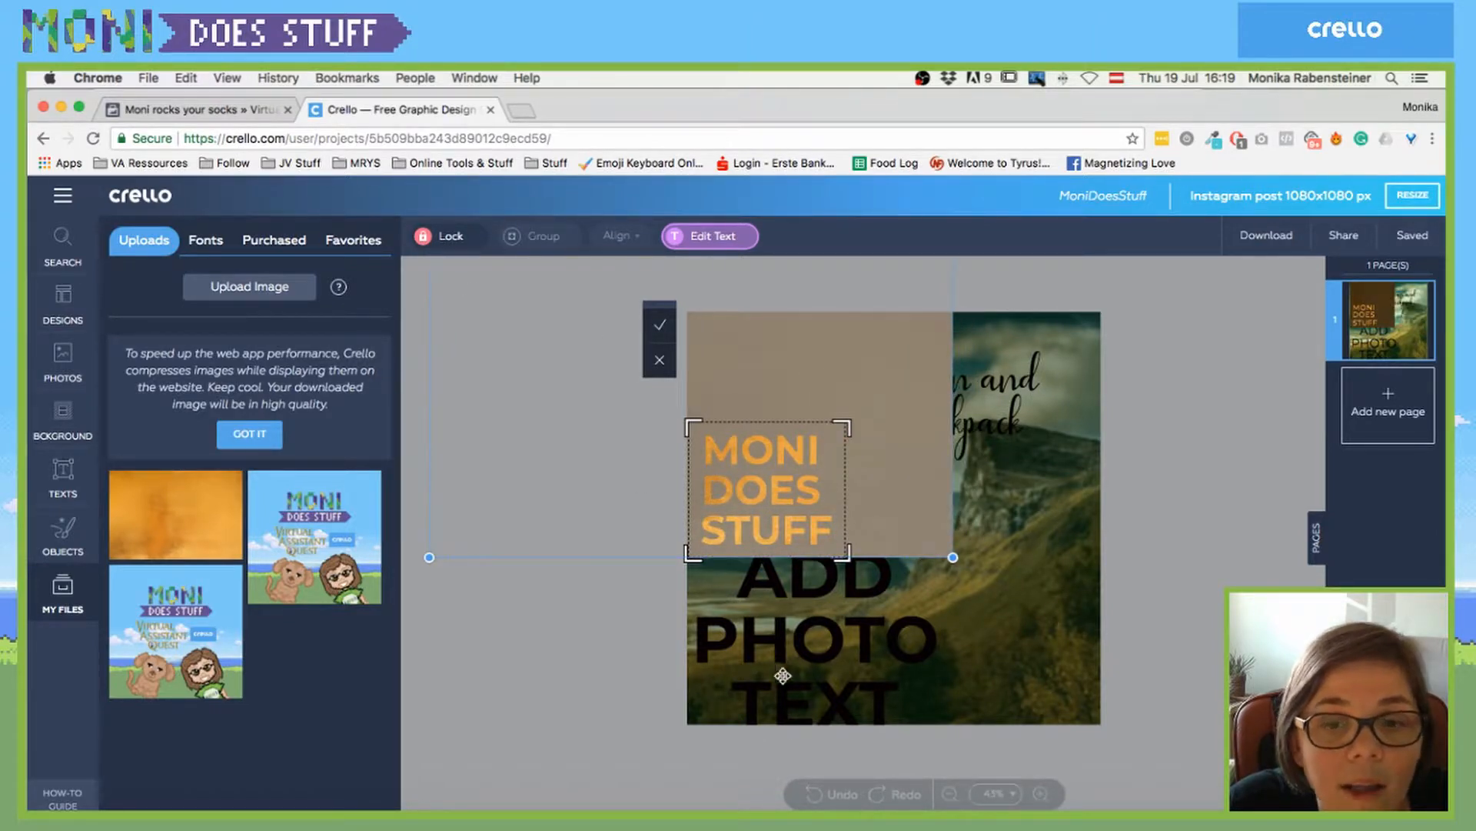
pyautogui.click(660, 324)
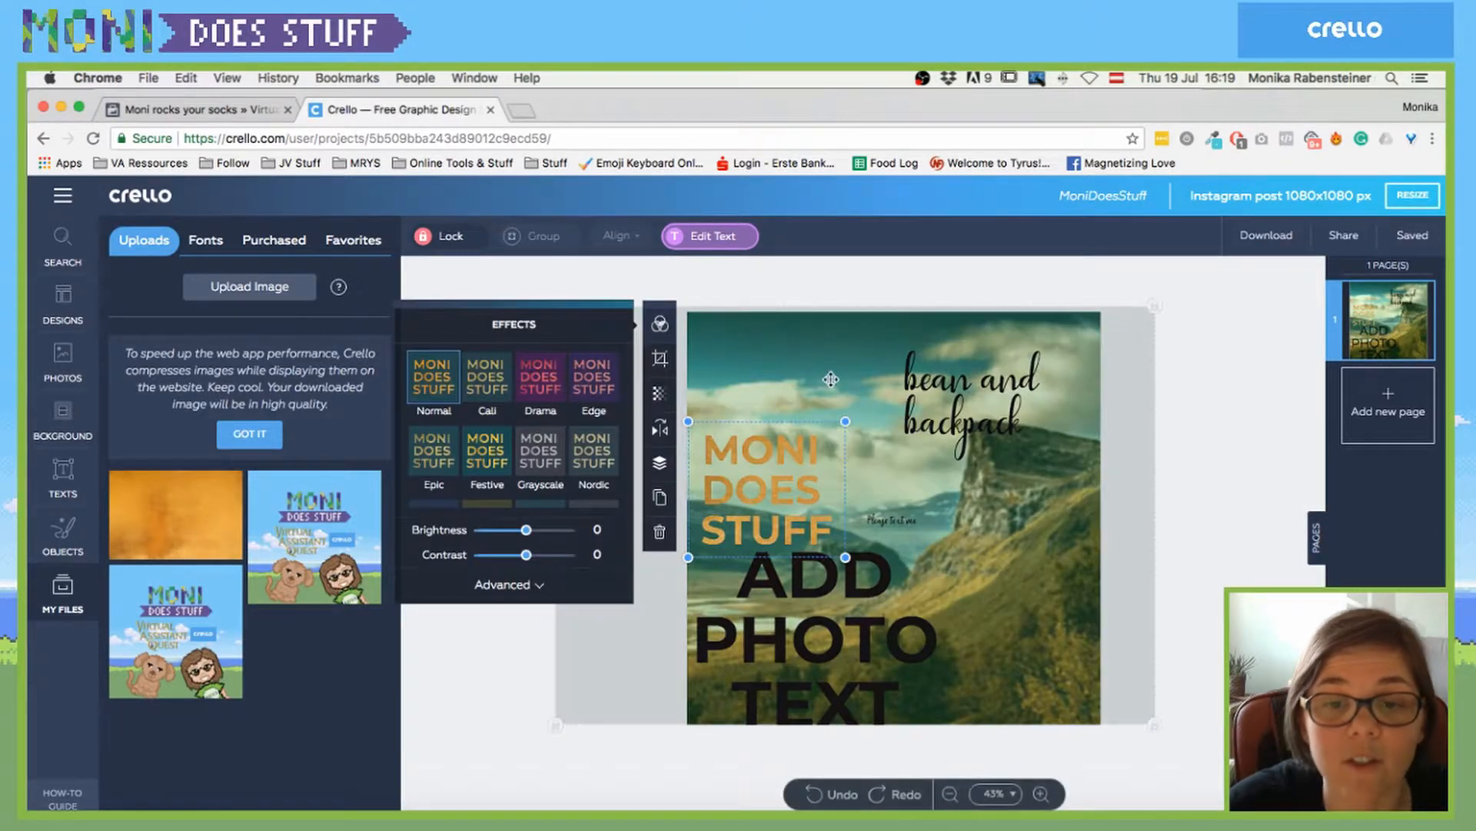
# - Move the heading to the photo's top left with 'bean and backpack' right beside it
pyautogui.moveTo(778, 478); pyautogui.dragTo(788, 384)
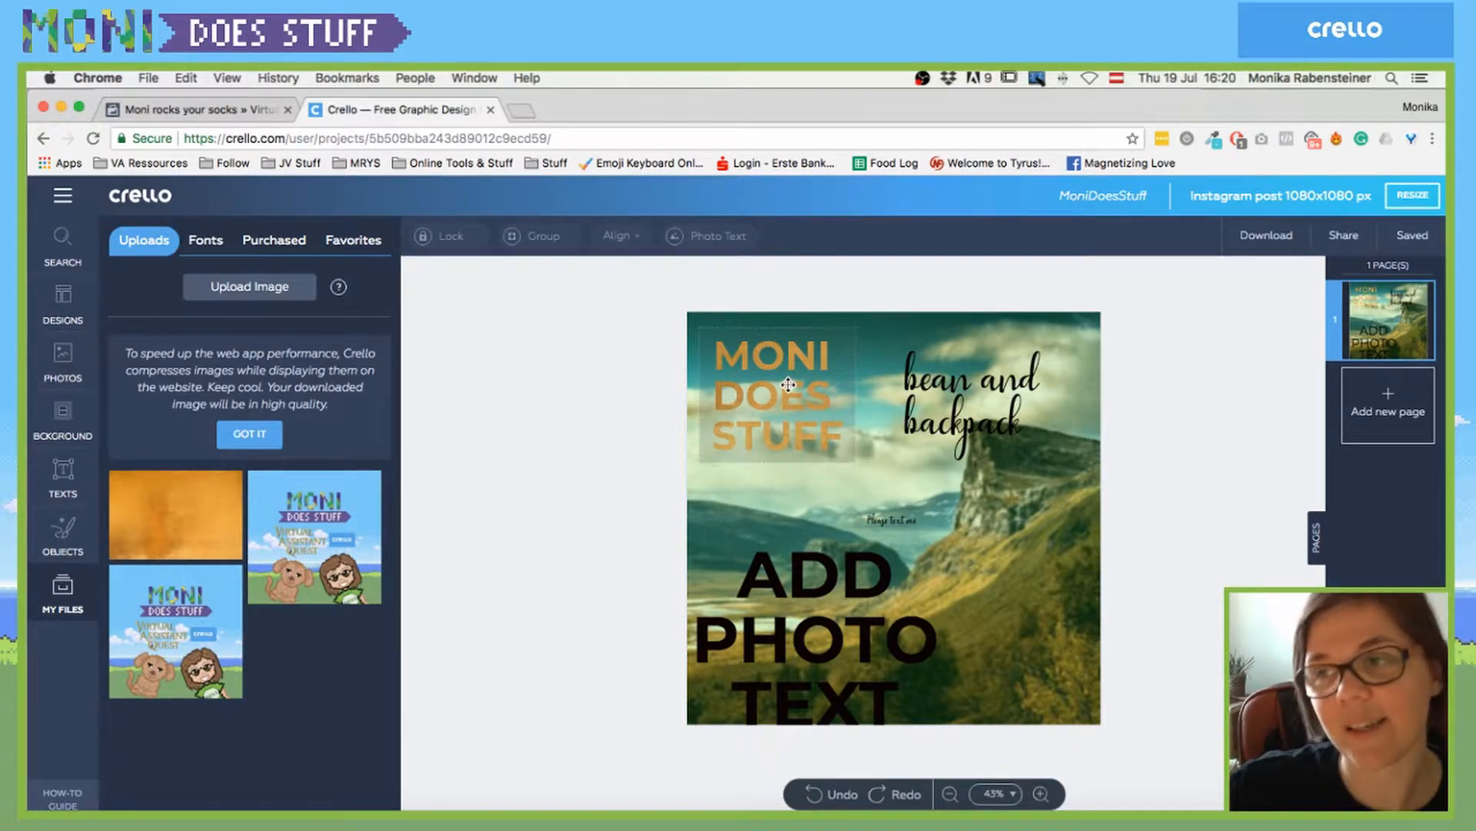
pyautogui.moveTo(957, 383); pyautogui.dragTo(903, 367)
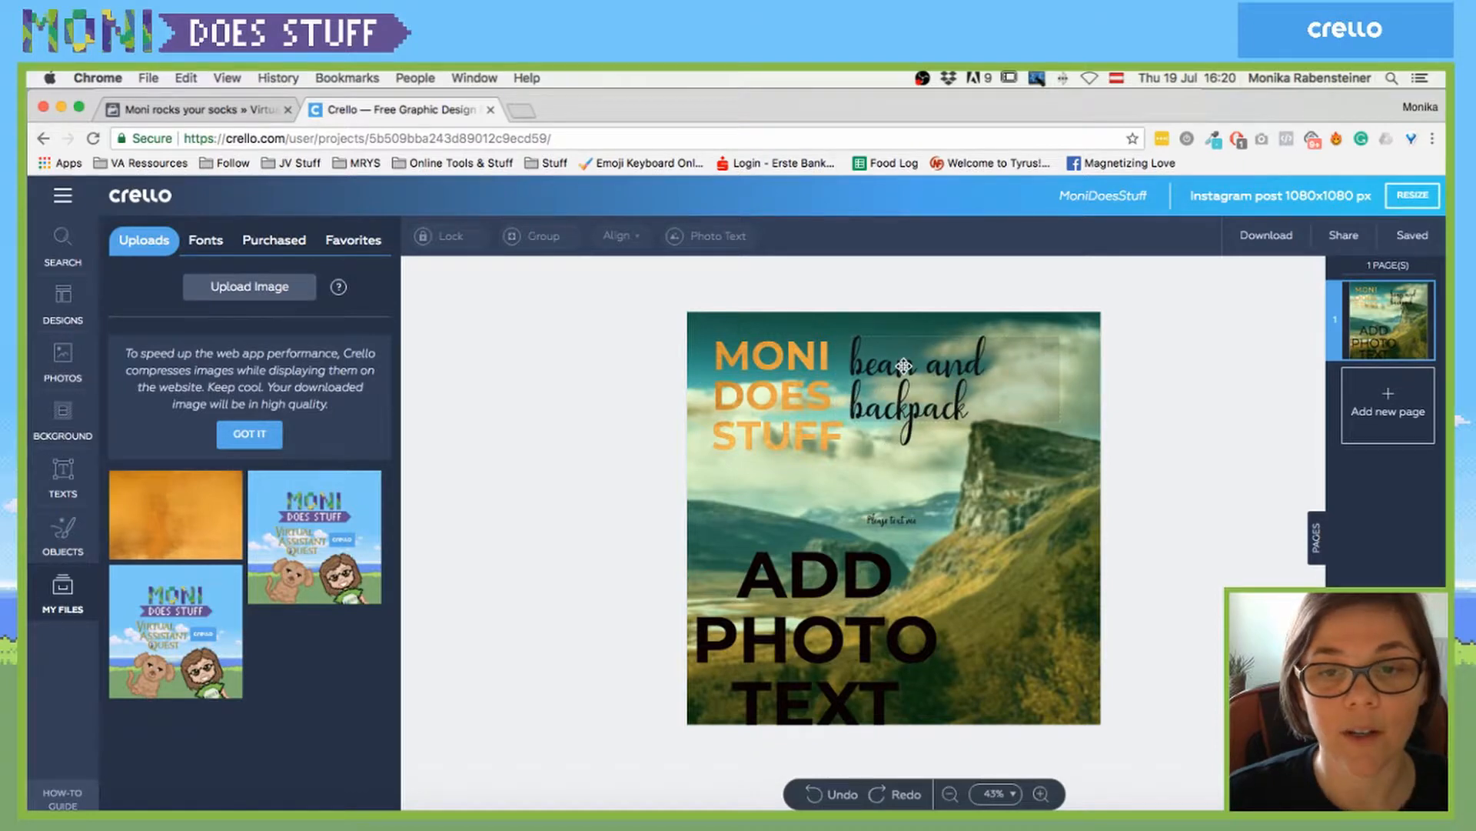
pyautogui.click(776, 373)
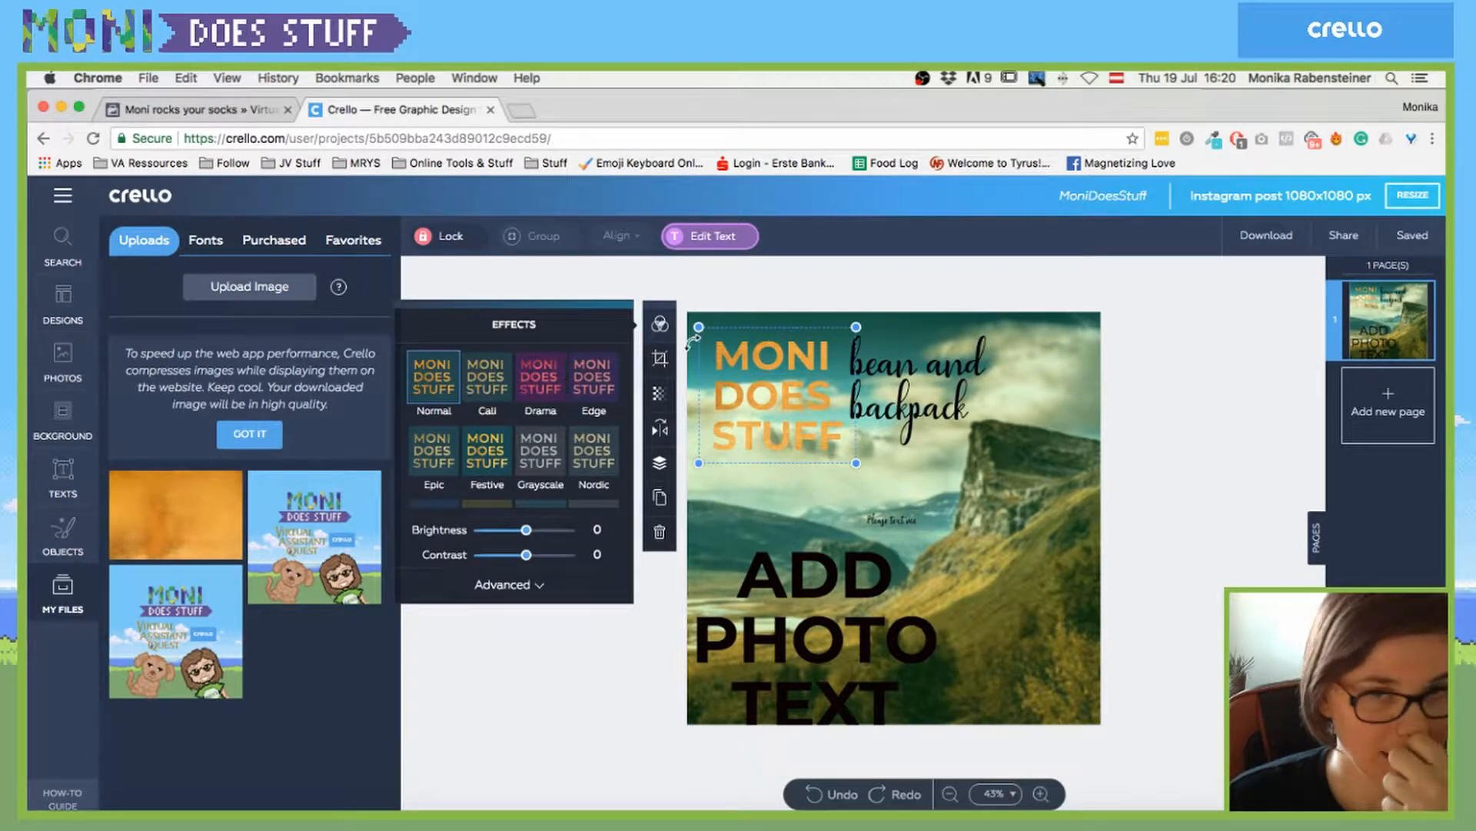
pyautogui.click(700, 237)
pyautogui.click(544, 368)
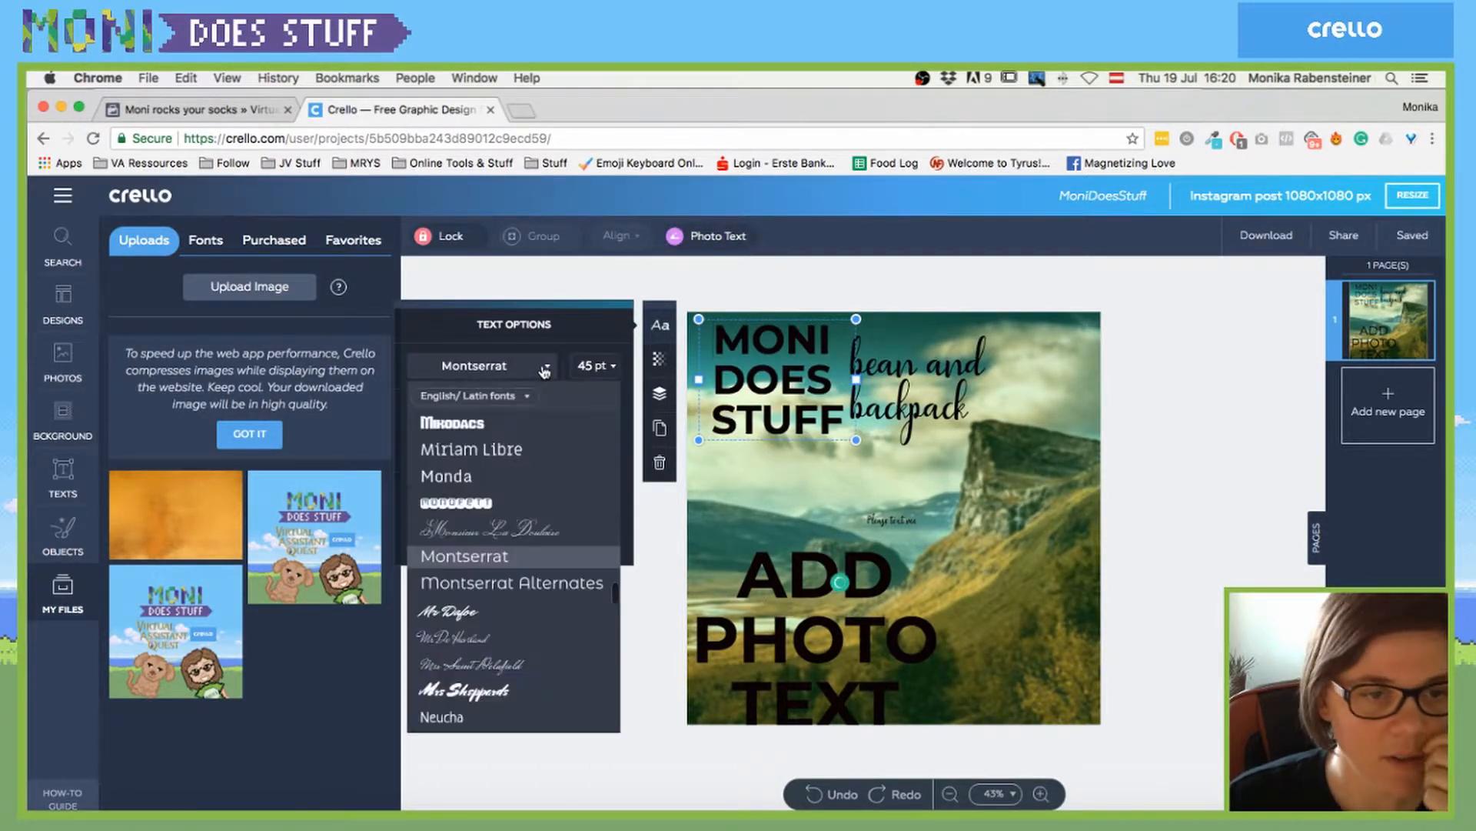
pyautogui.scroll(-10, 521, 538)
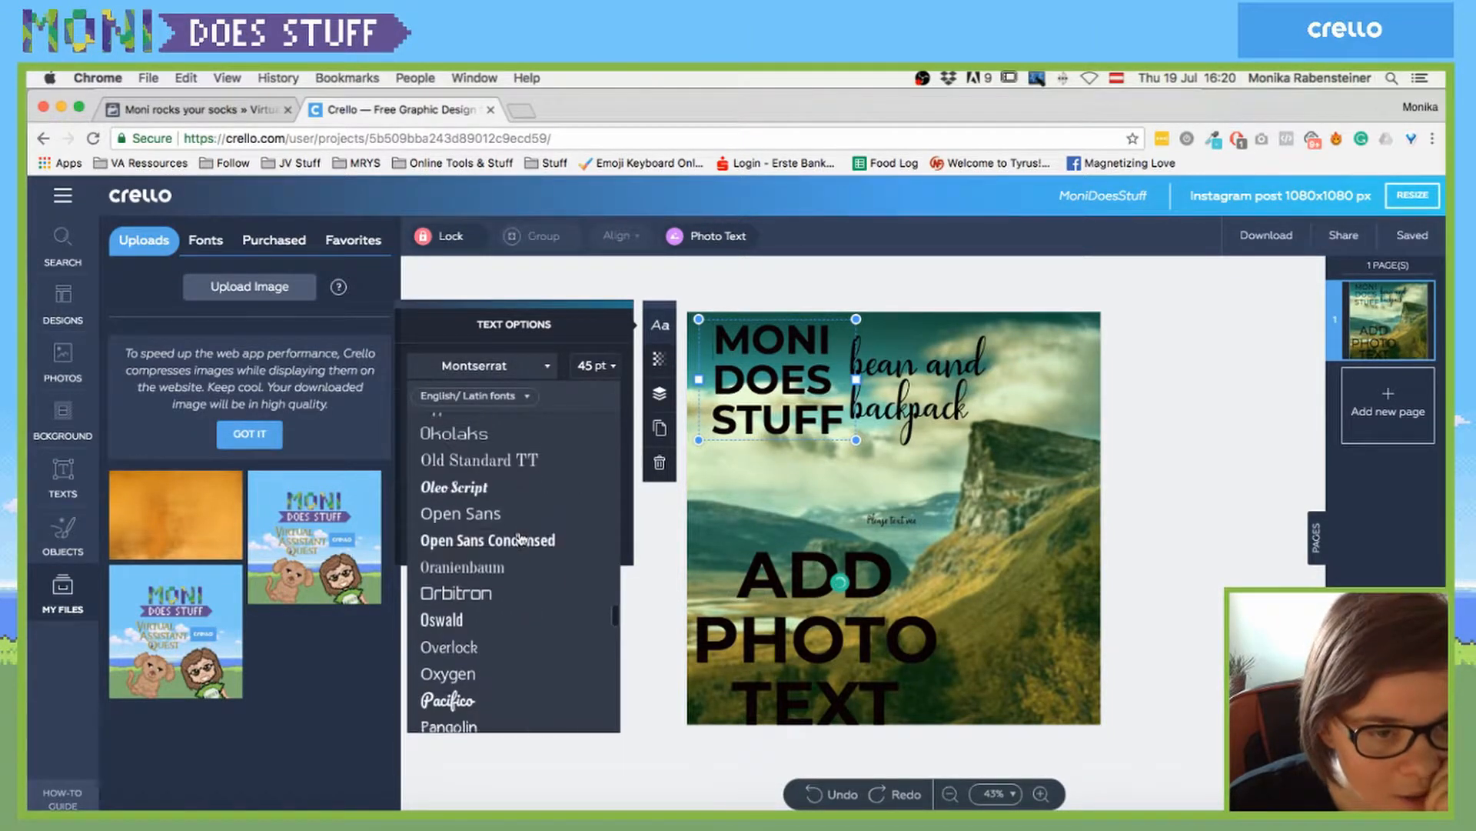
pyautogui.scroll(-10, 521, 538)
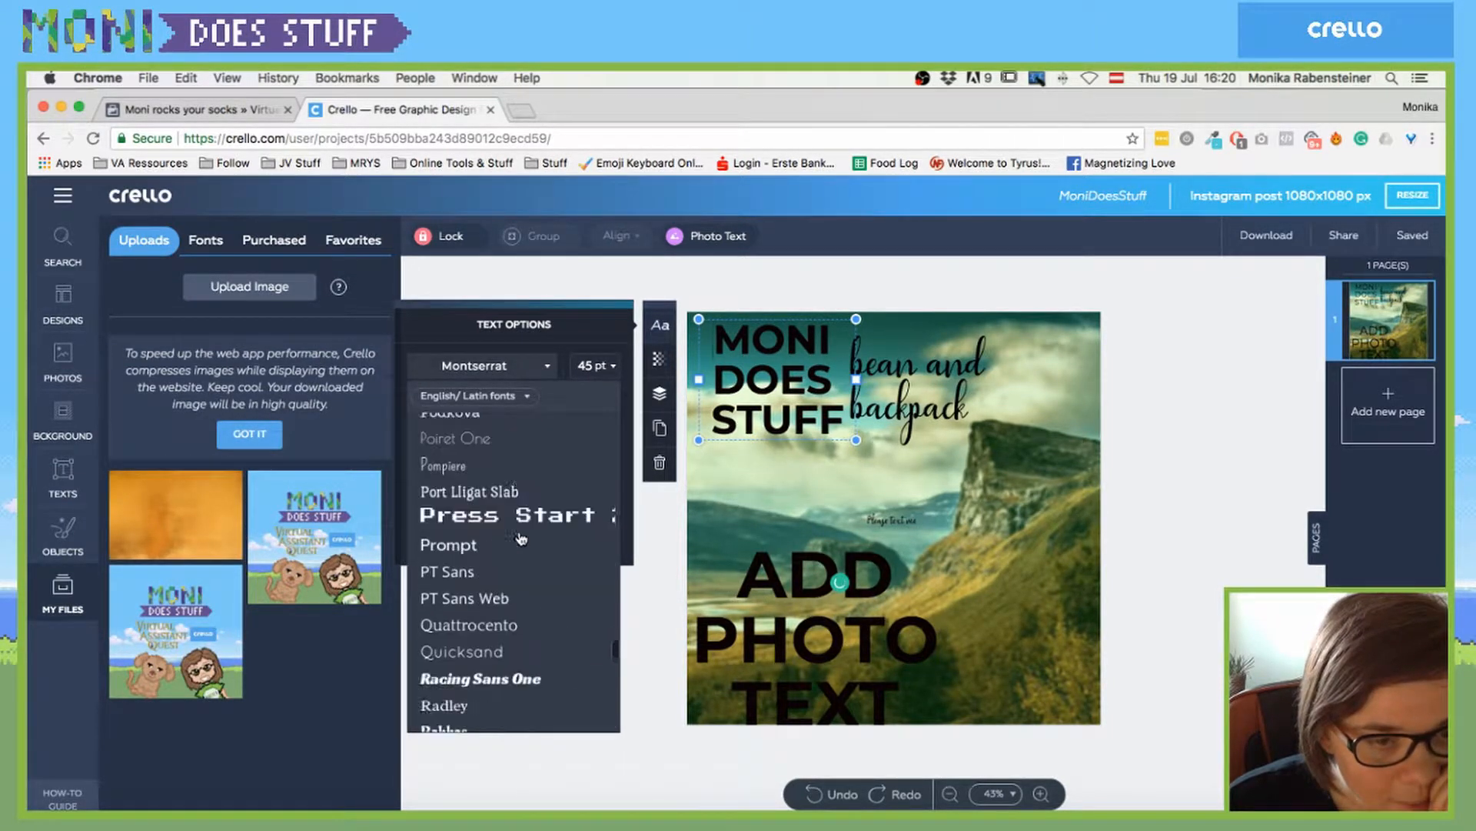
pyautogui.scroll(-10, 522, 539)
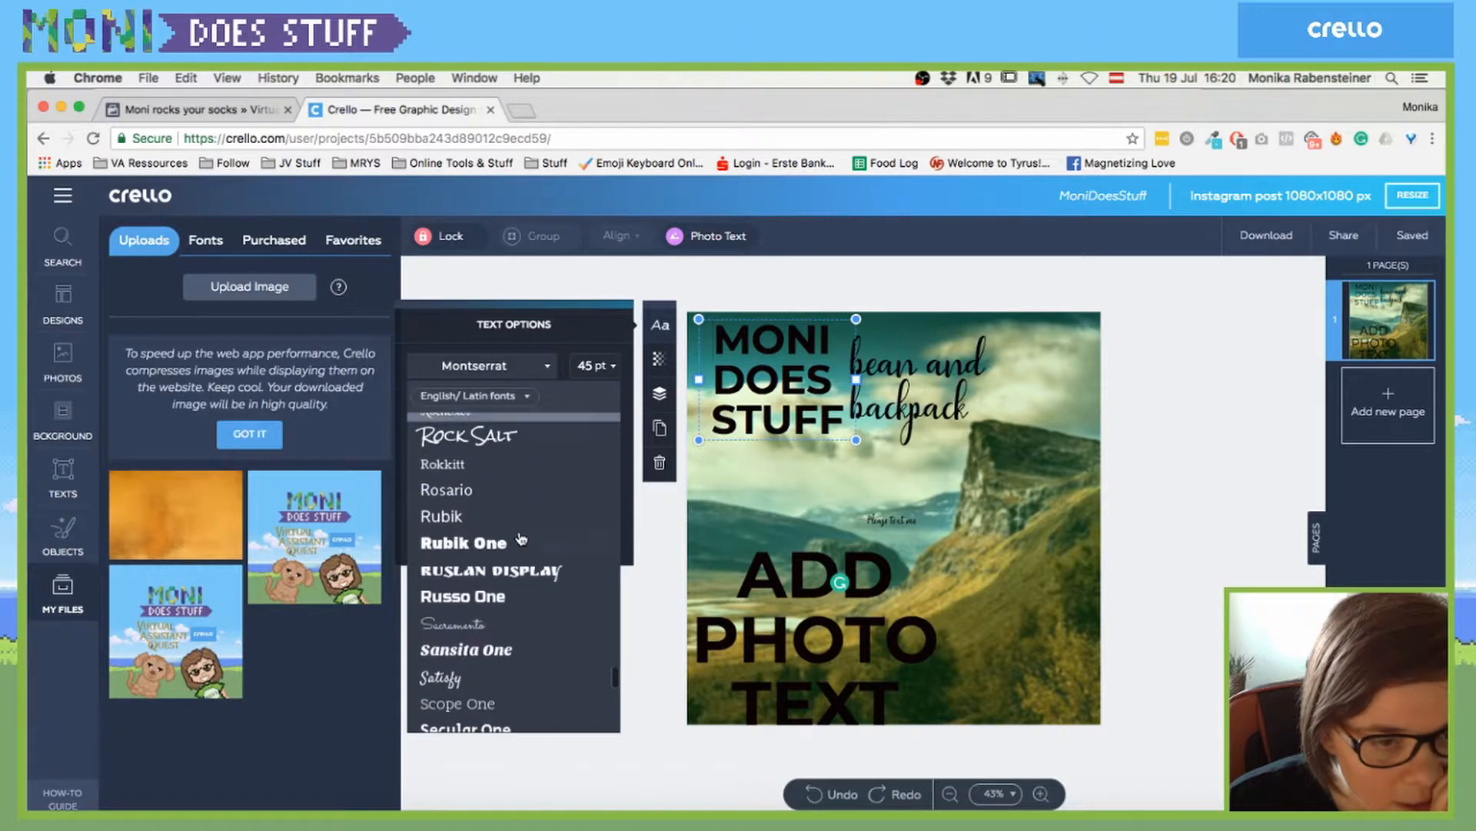
pyautogui.scroll(-10, 521, 538)
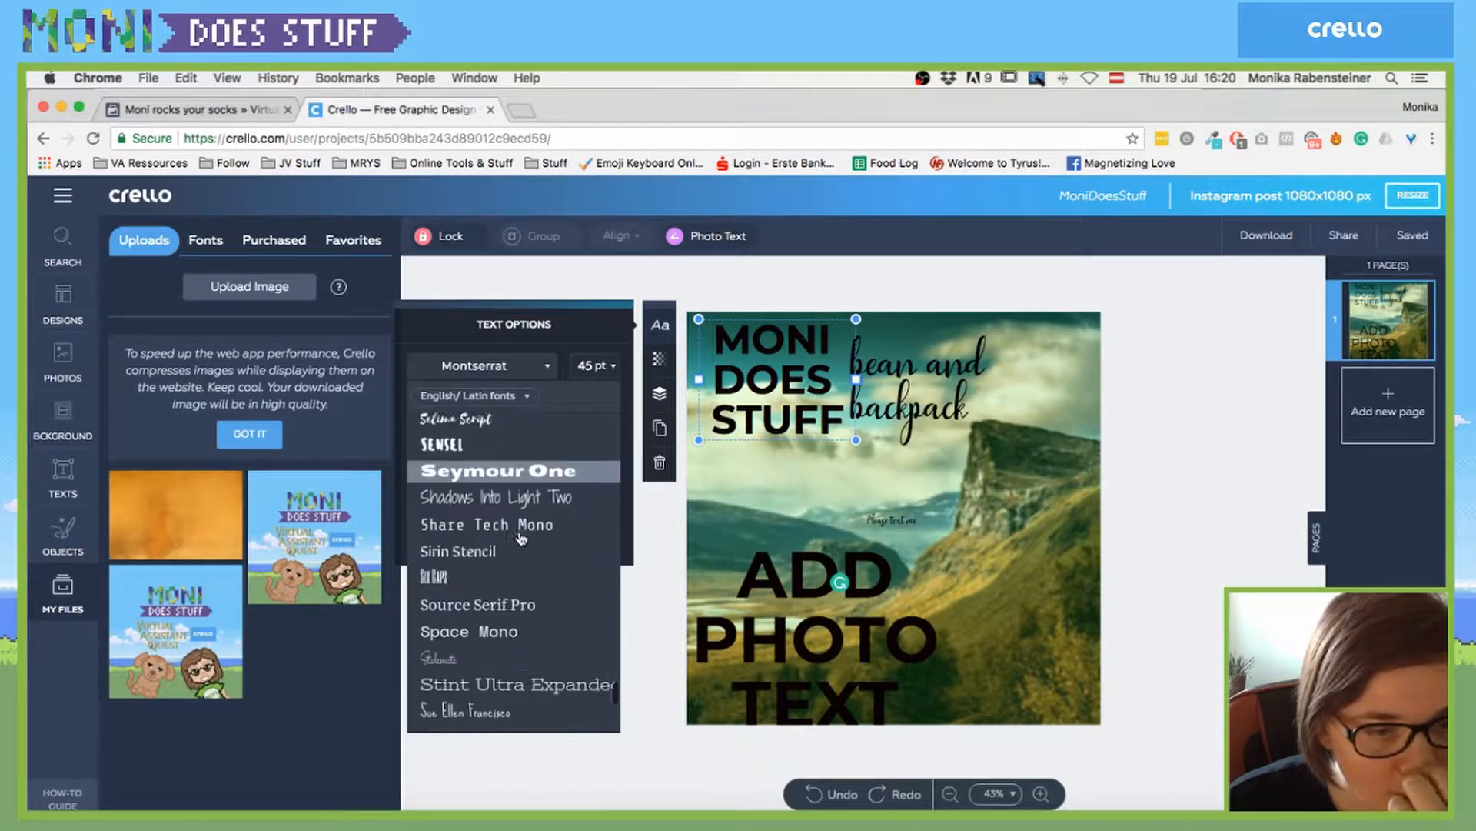
pyautogui.scroll(-10, 521, 538)
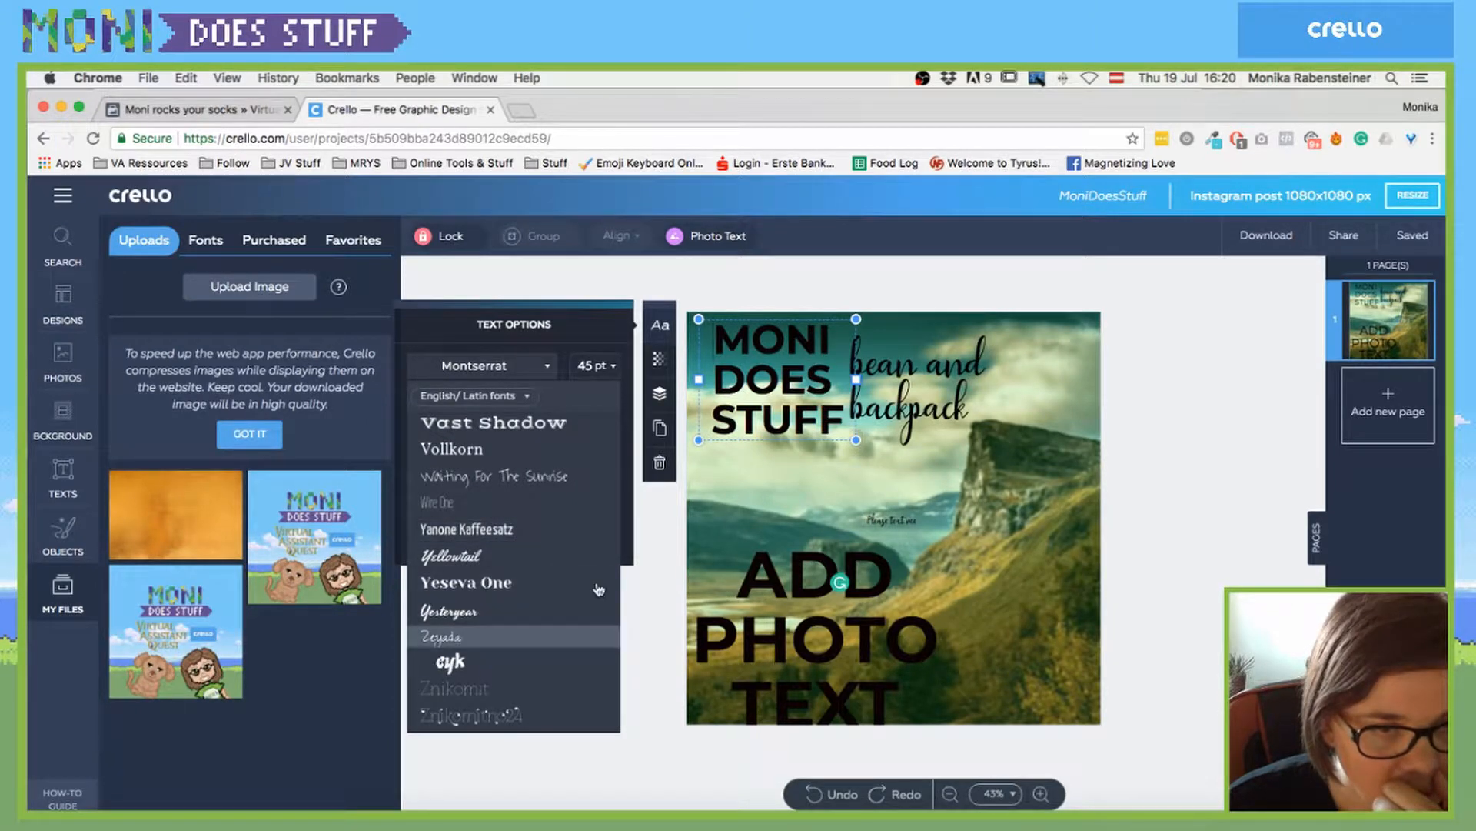
pyautogui.click(733, 525)
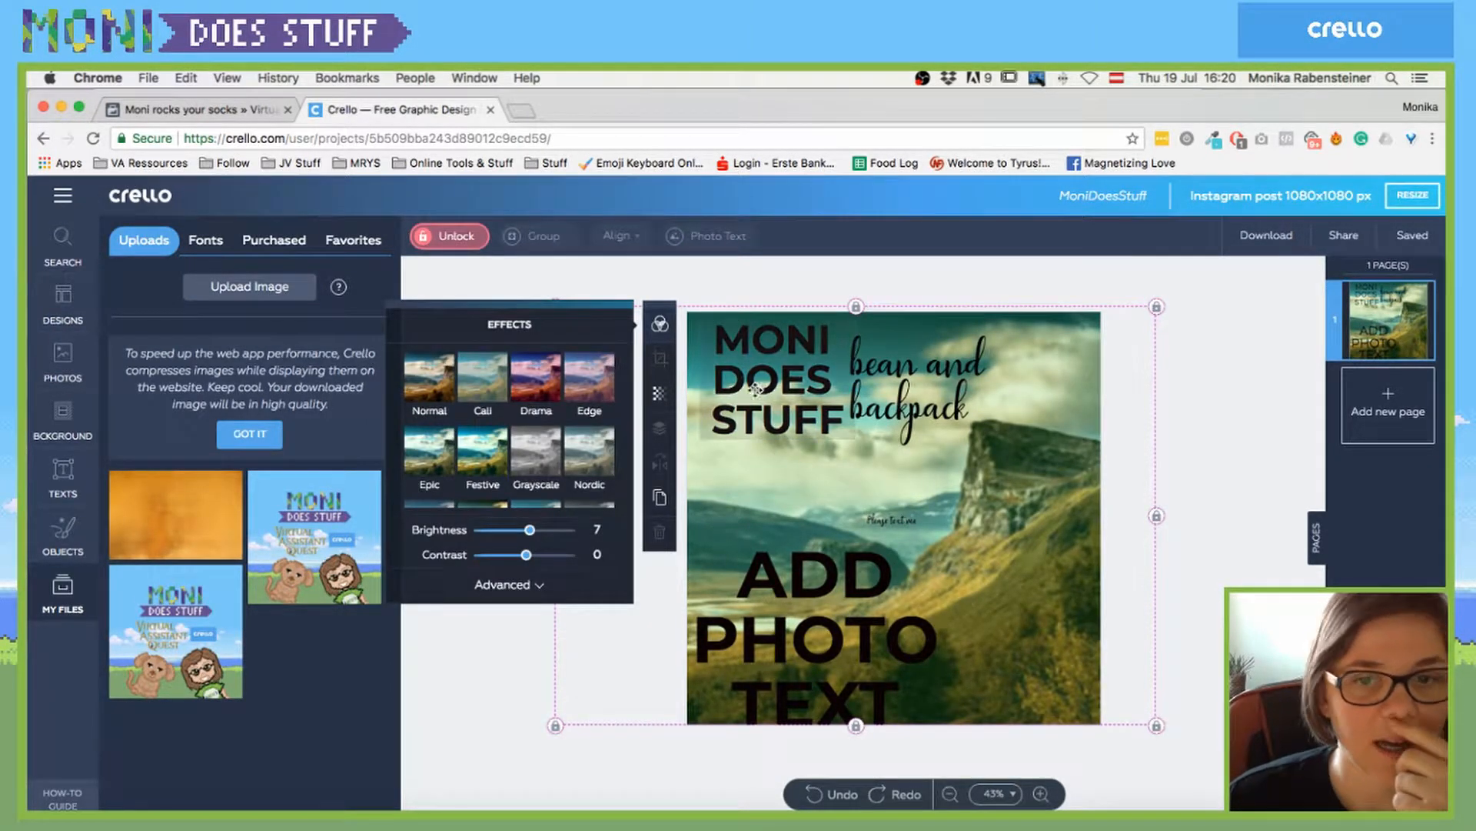
pyautogui.click(761, 385)
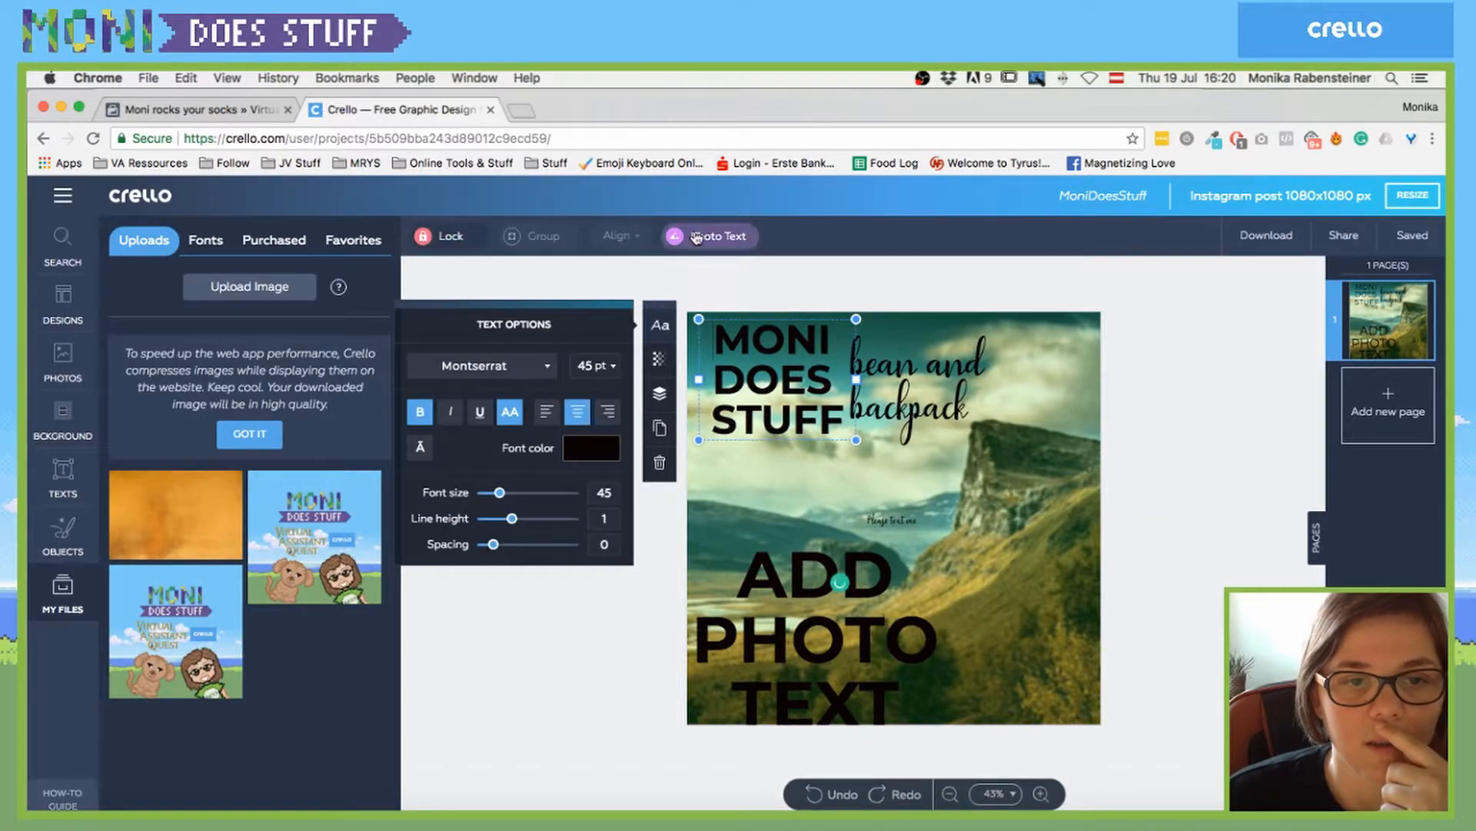
pyautogui.click(731, 469)
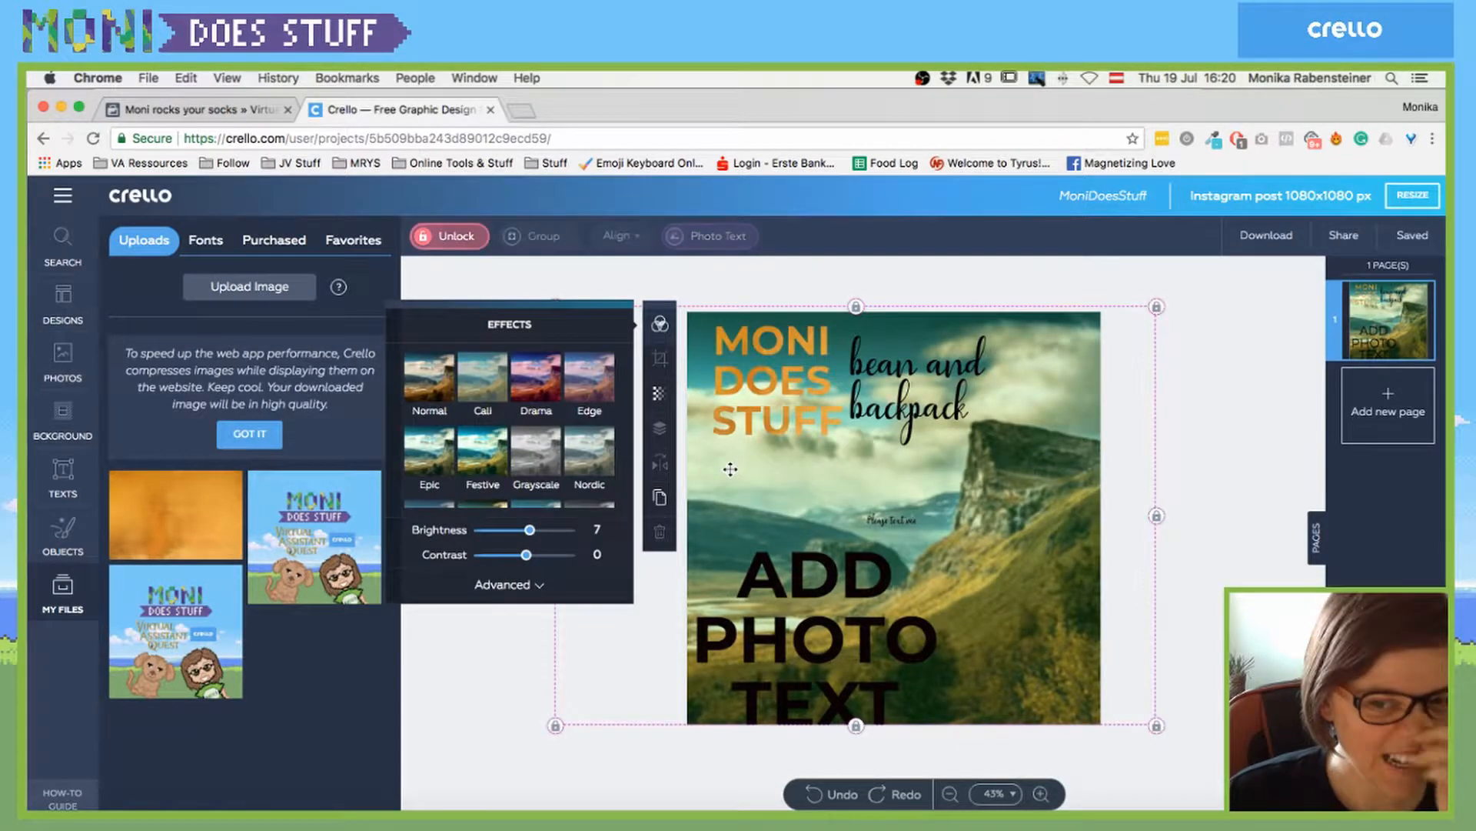
pyautogui.click(493, 669)
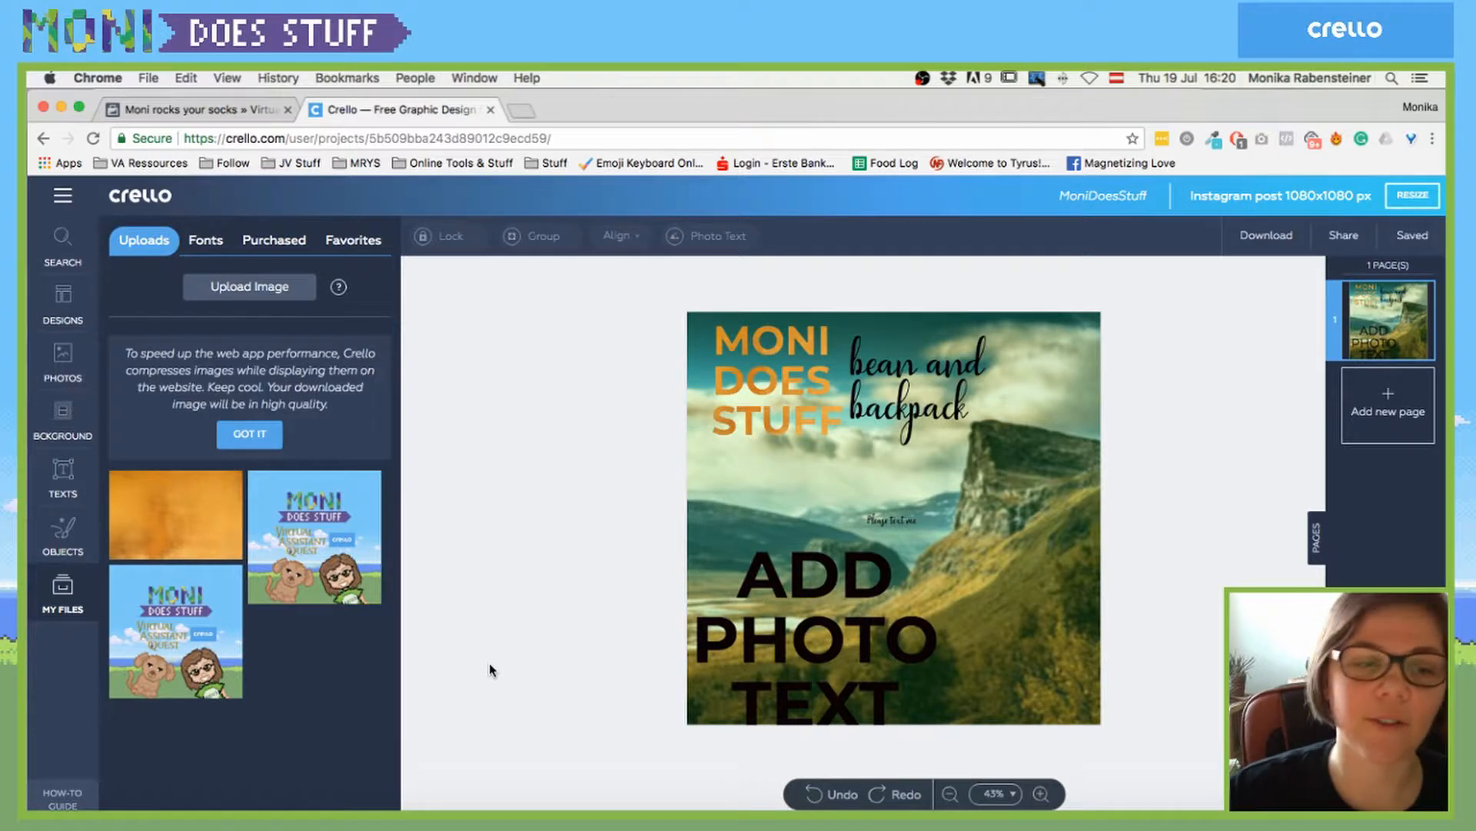
# - Browse My Files' Purchased, Fonts and Uploads, ending on Favorites filtered to All Favorites
pyautogui.click(789, 411)
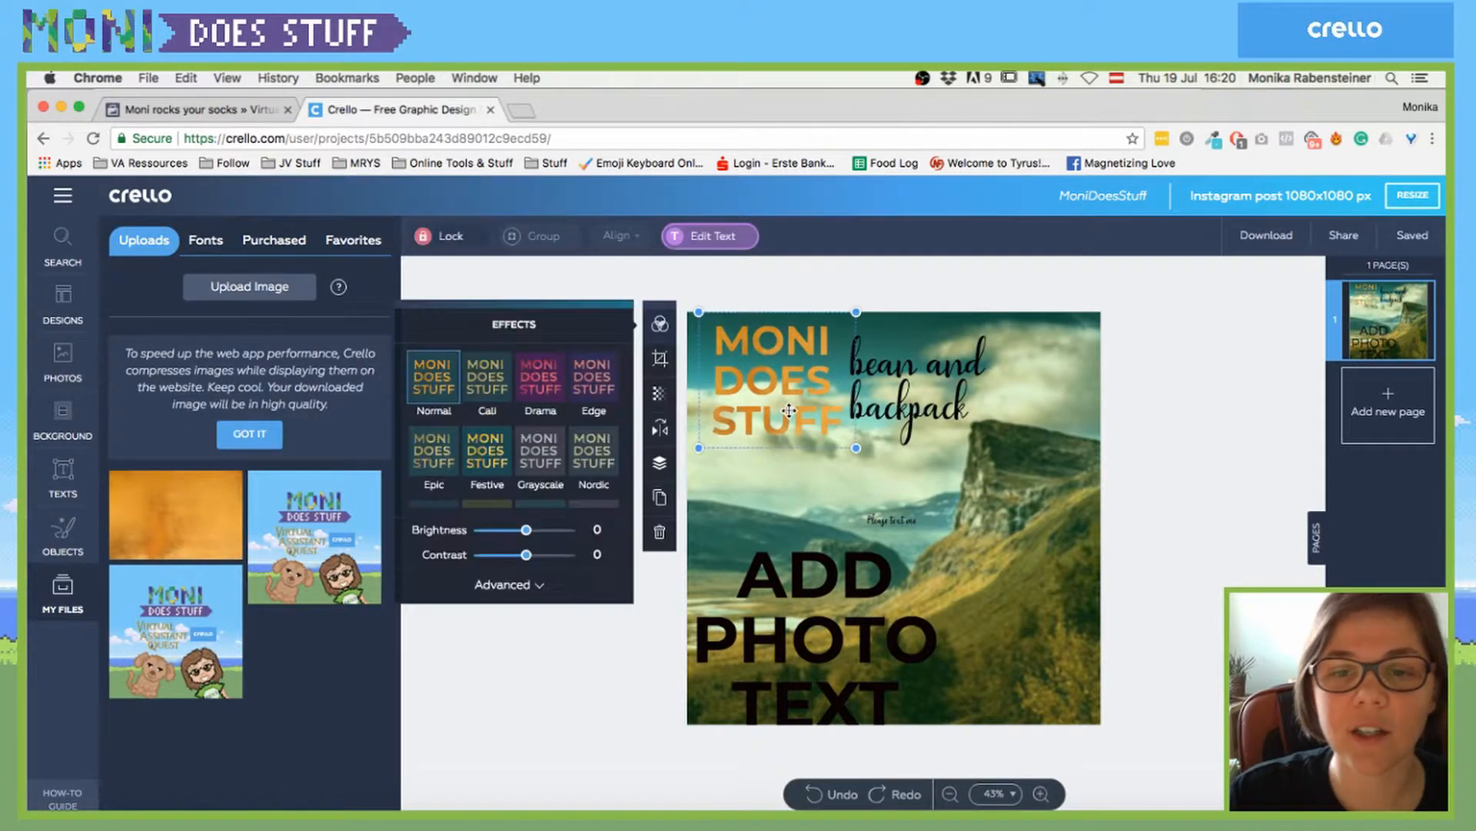
pyautogui.click(896, 376)
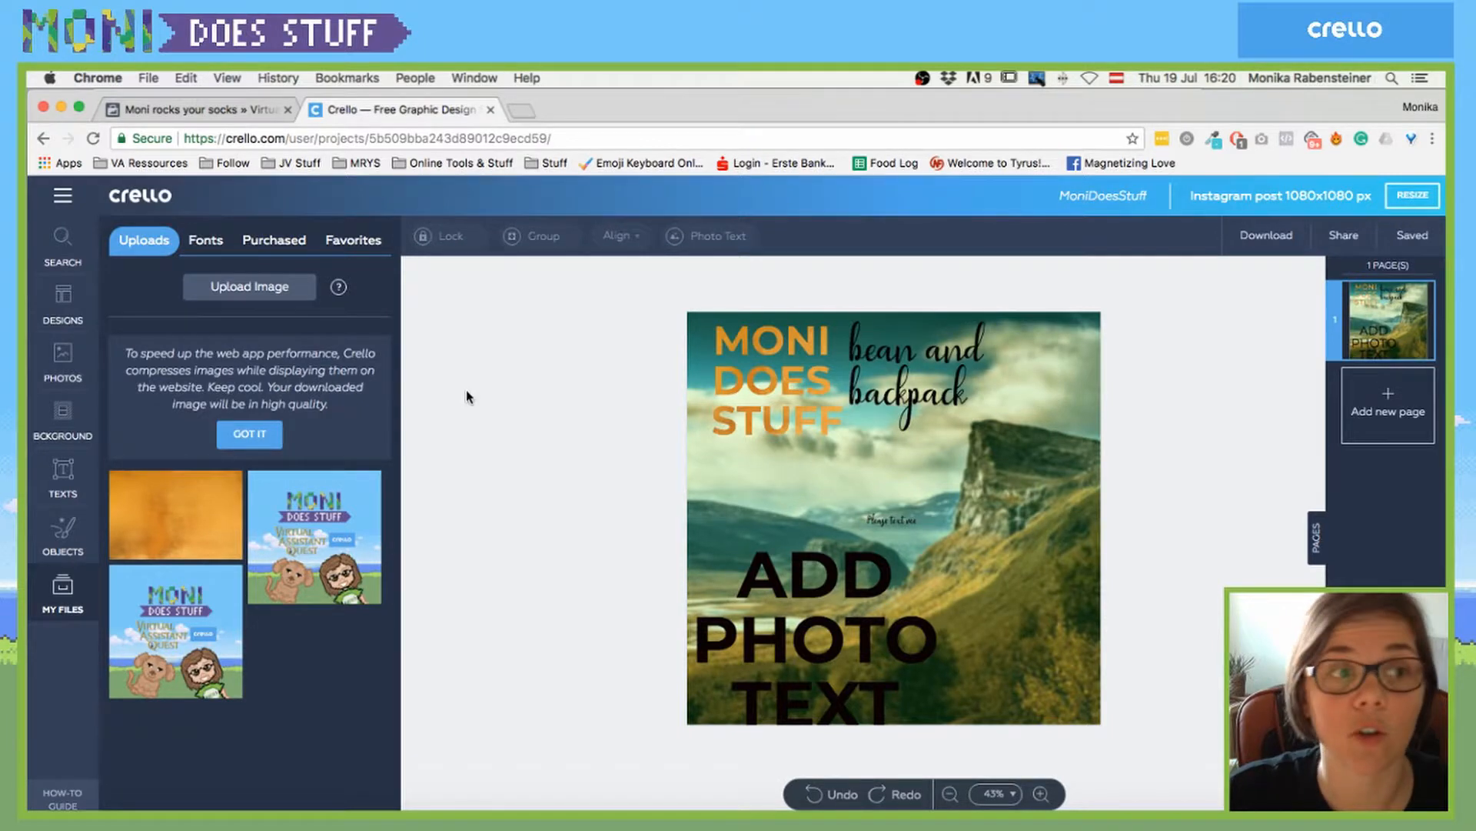
pyautogui.click(271, 245)
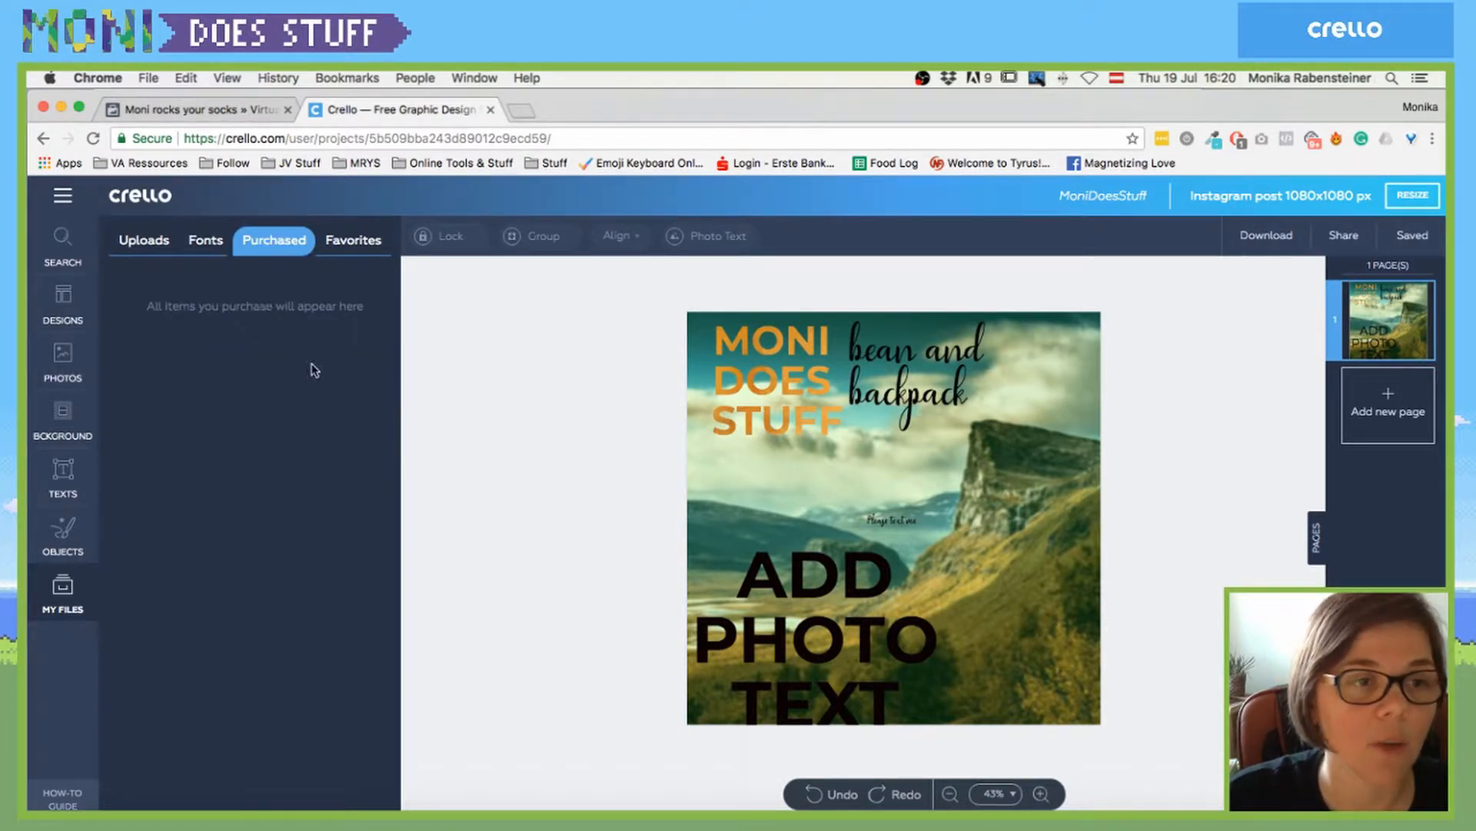
pyautogui.click(350, 243)
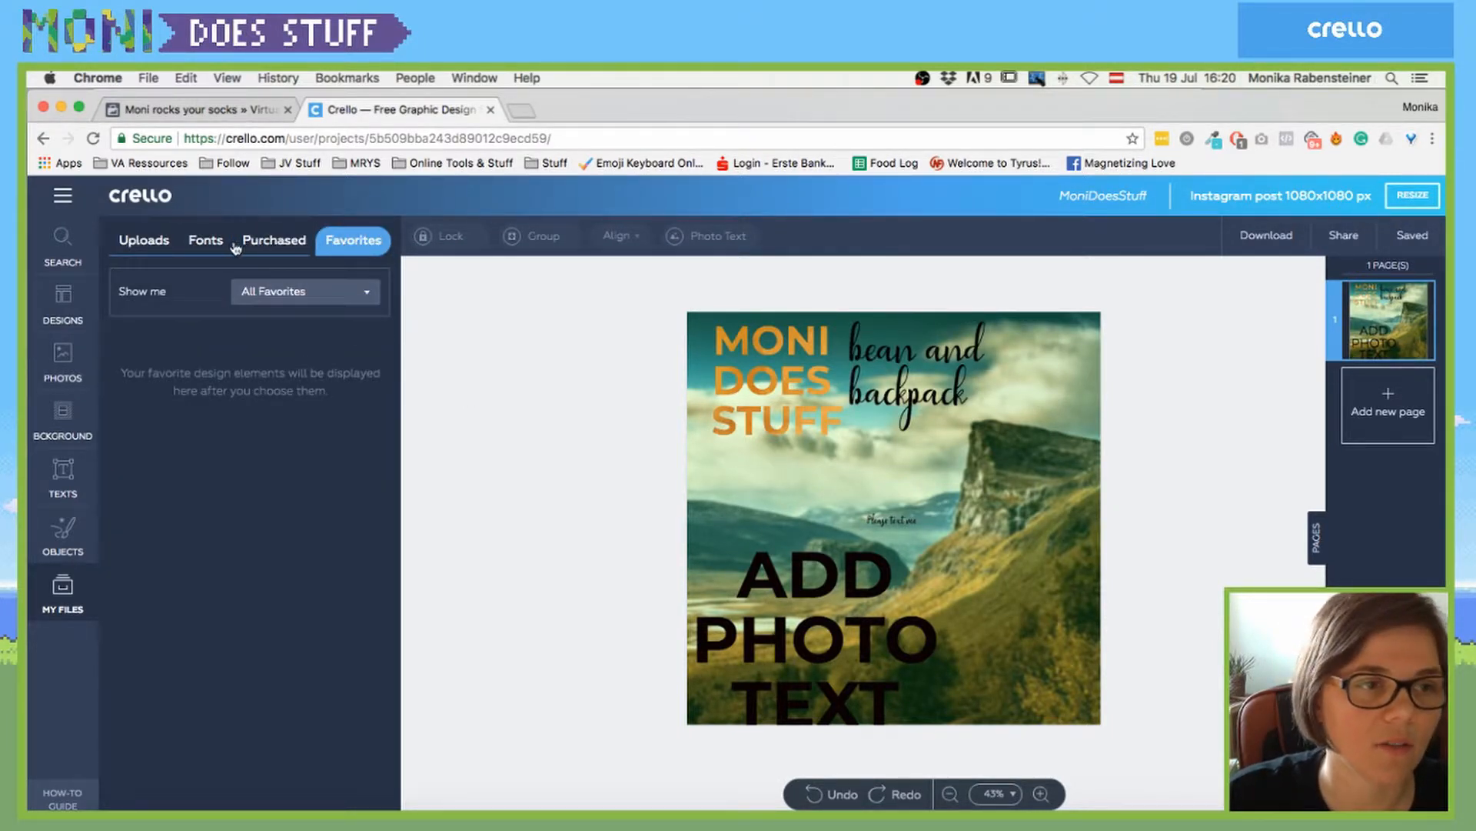
pyautogui.click(260, 246)
pyautogui.click(196, 246)
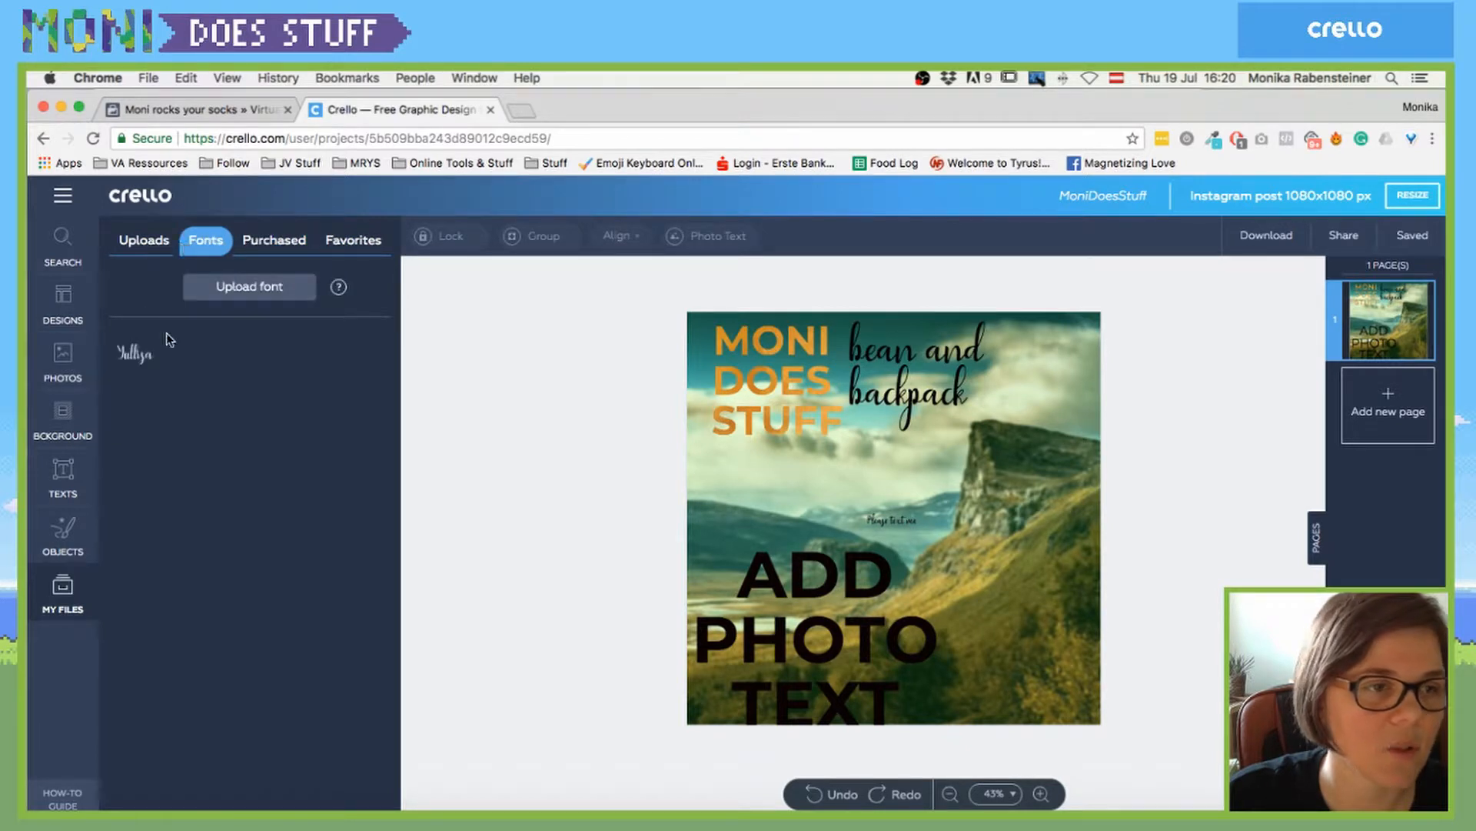
pyautogui.click(146, 239)
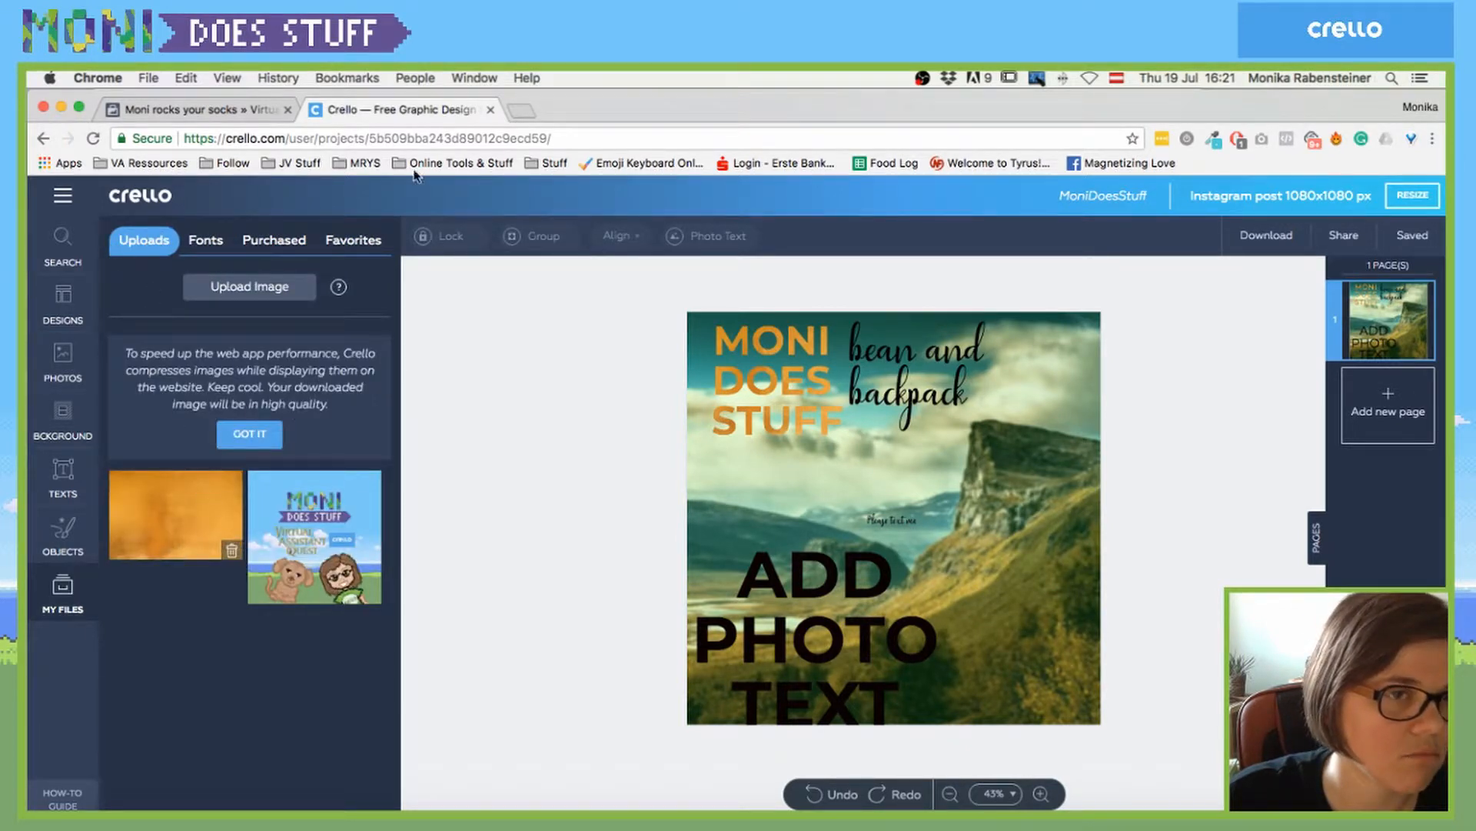
pyautogui.click(349, 243)
pyautogui.click(354, 296)
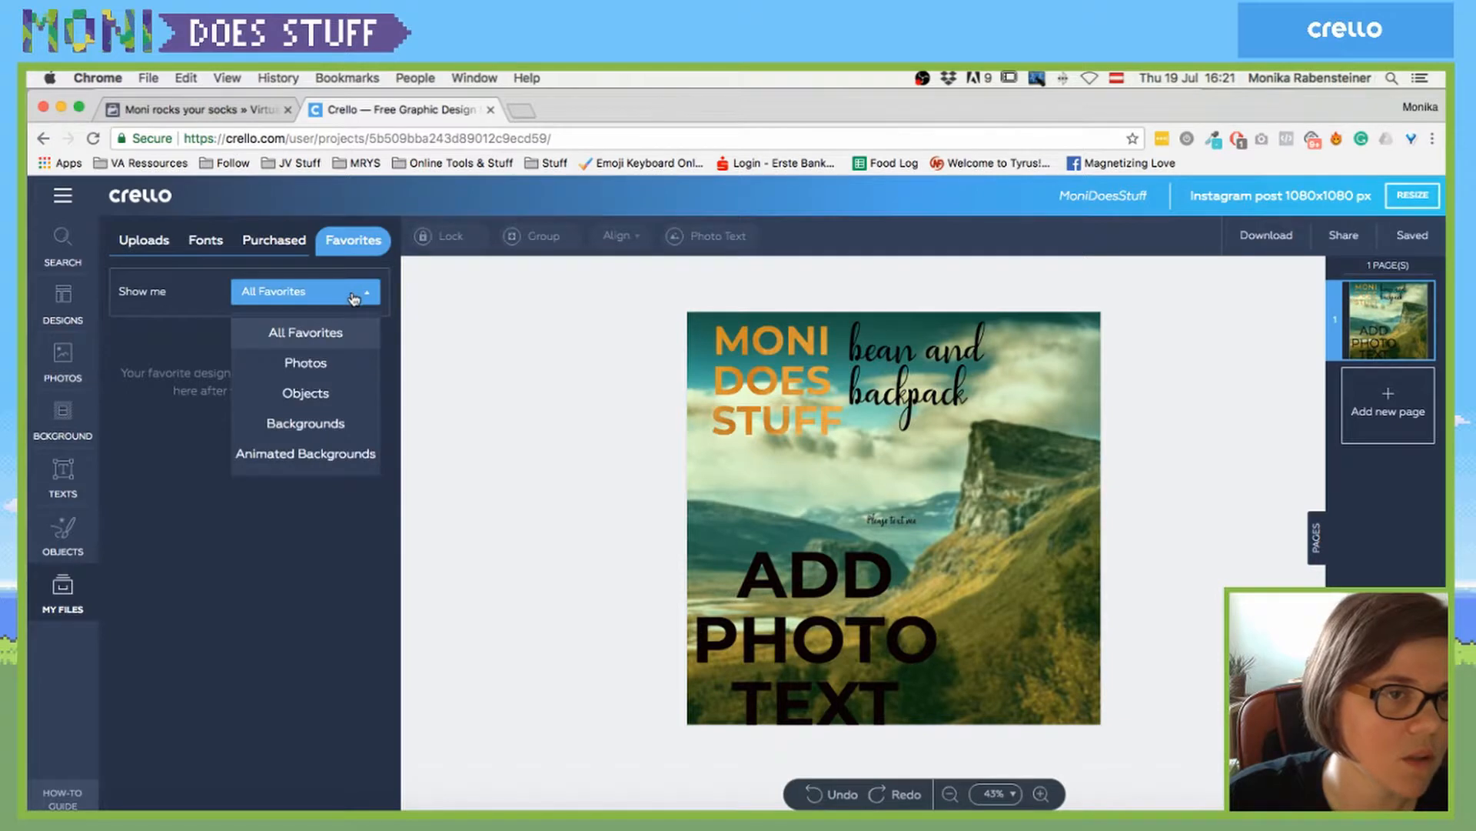
pyautogui.click(353, 298)
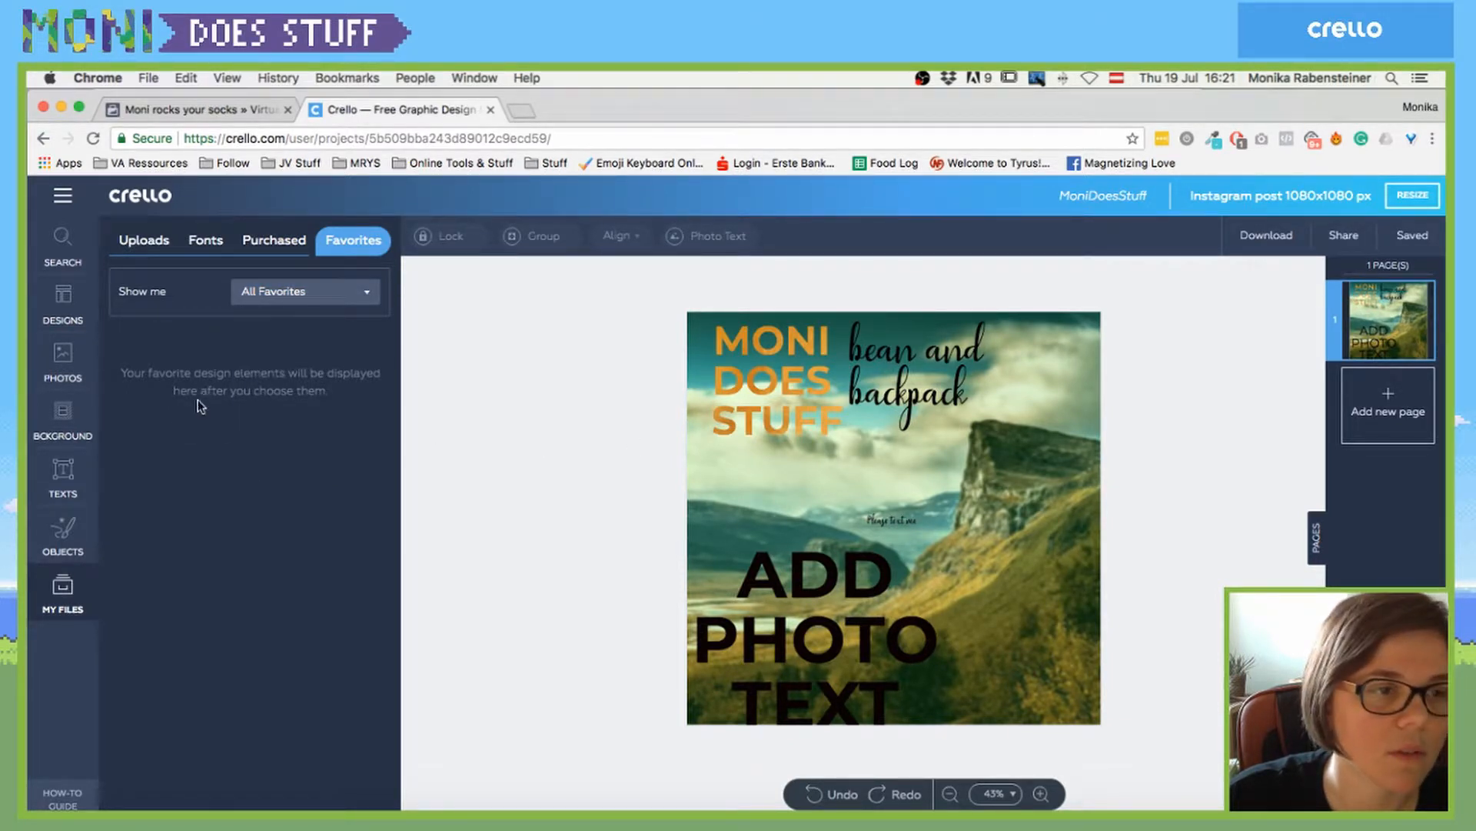
pyautogui.click(784, 380)
# - Revert MONI DOES STUFF from golden photo text to plain black Montserrat 45 pt text
pyautogui.click(923, 377)
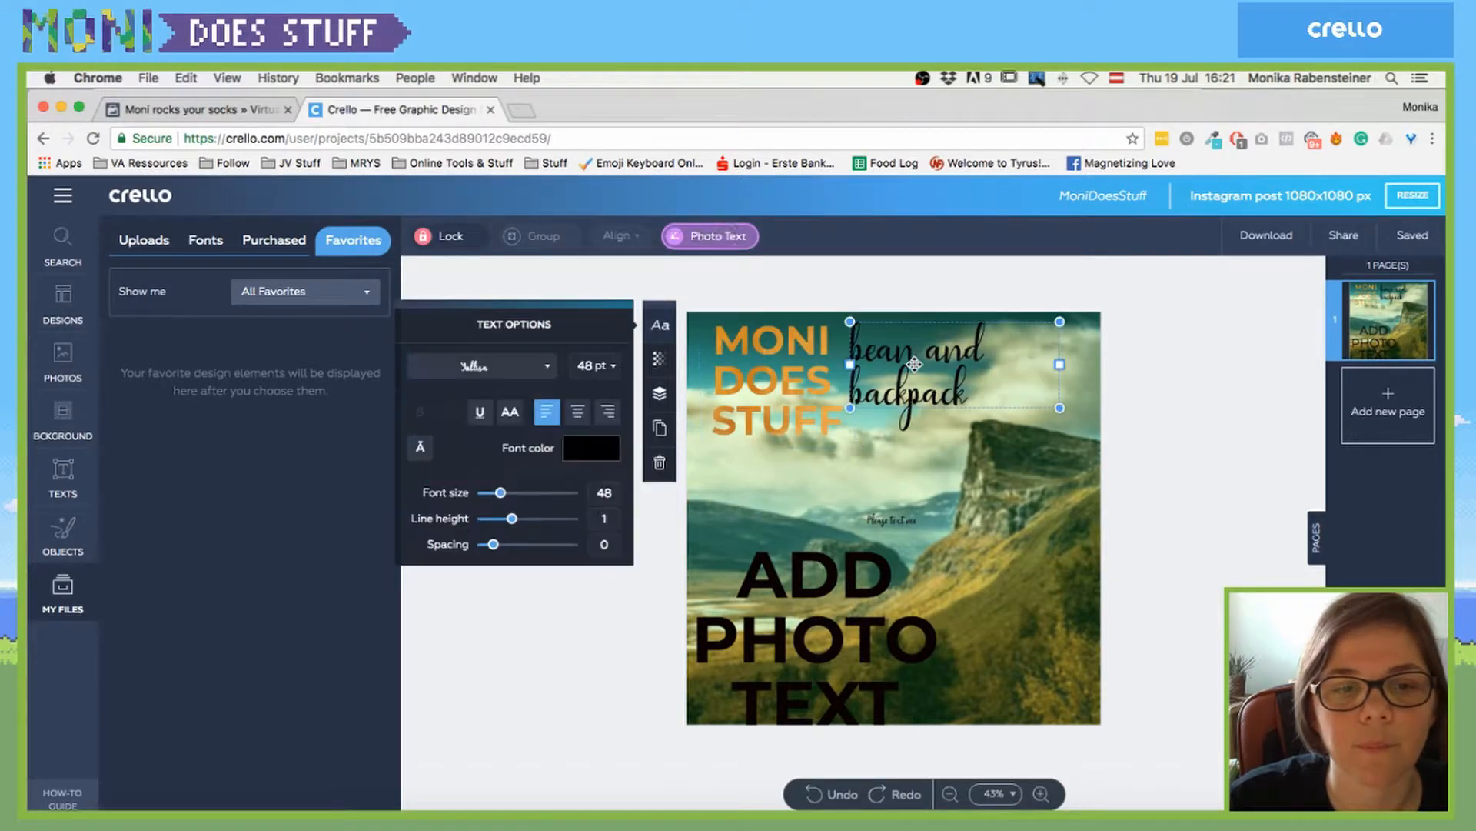
pyautogui.rightClick(778, 354)
pyautogui.click(726, 353)
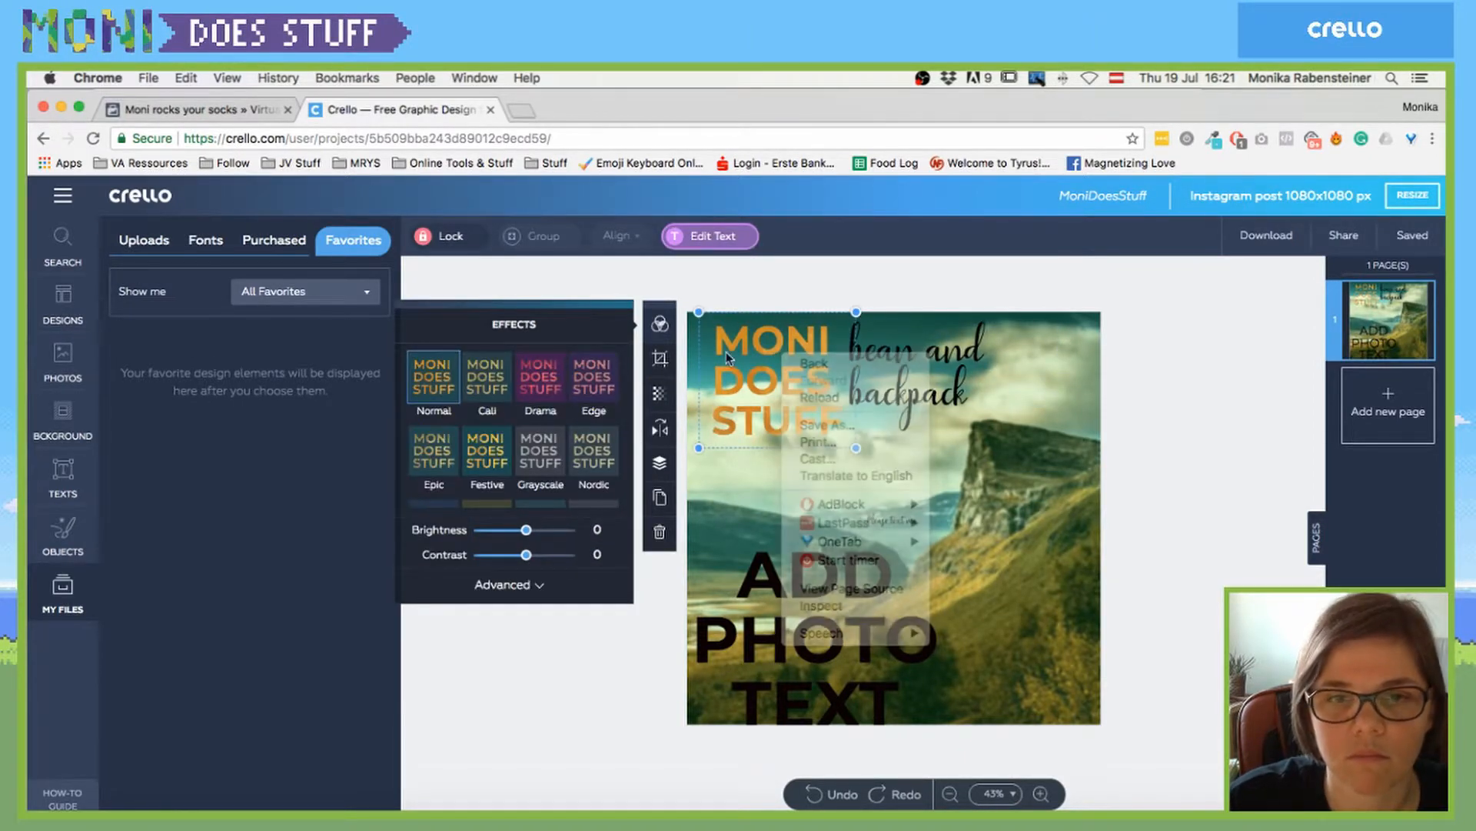
pyautogui.doubleClick(736, 346)
pyautogui.click(660, 361)
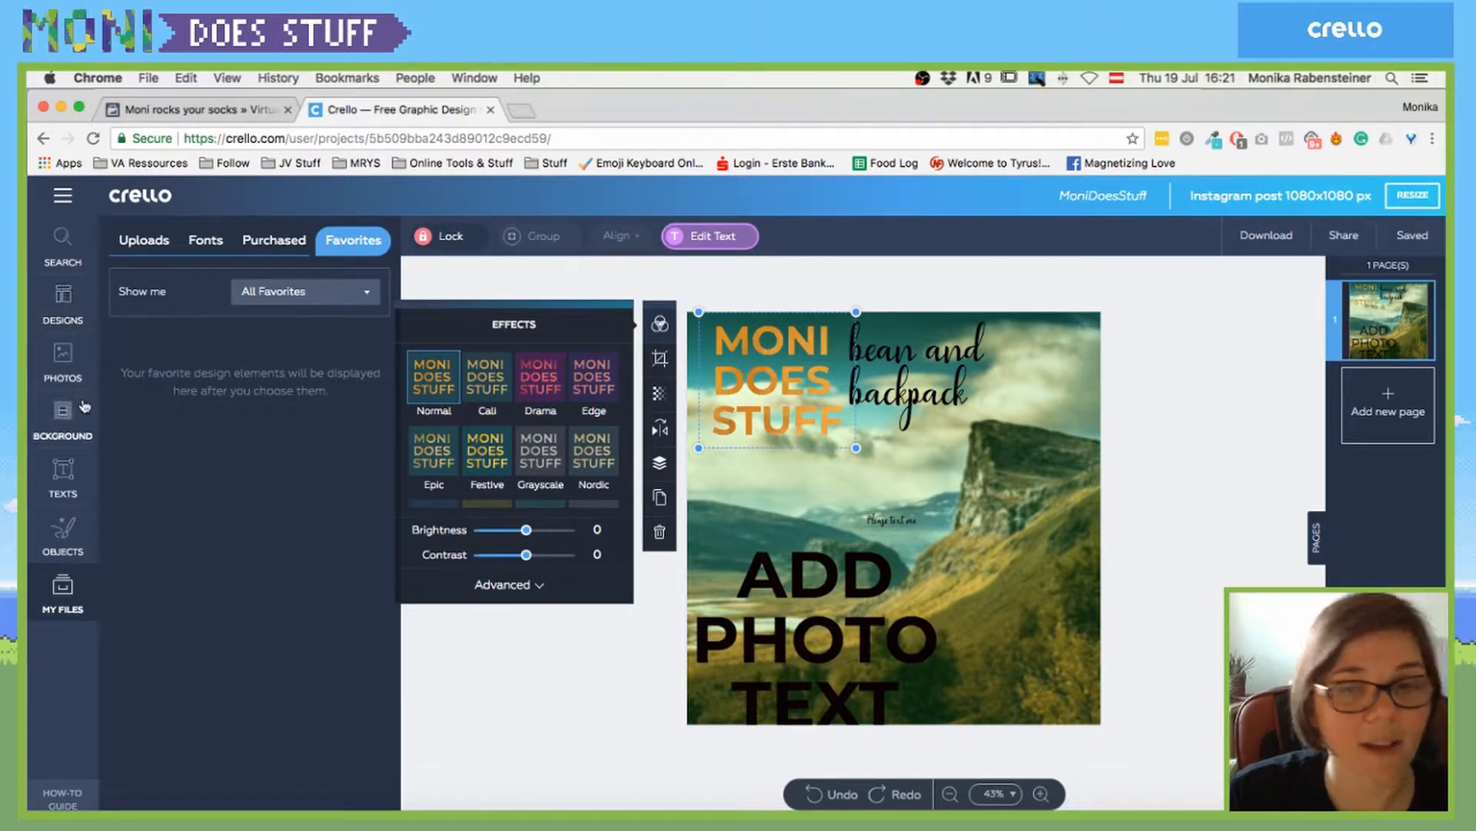
pyautogui.doubleClick(777, 379)
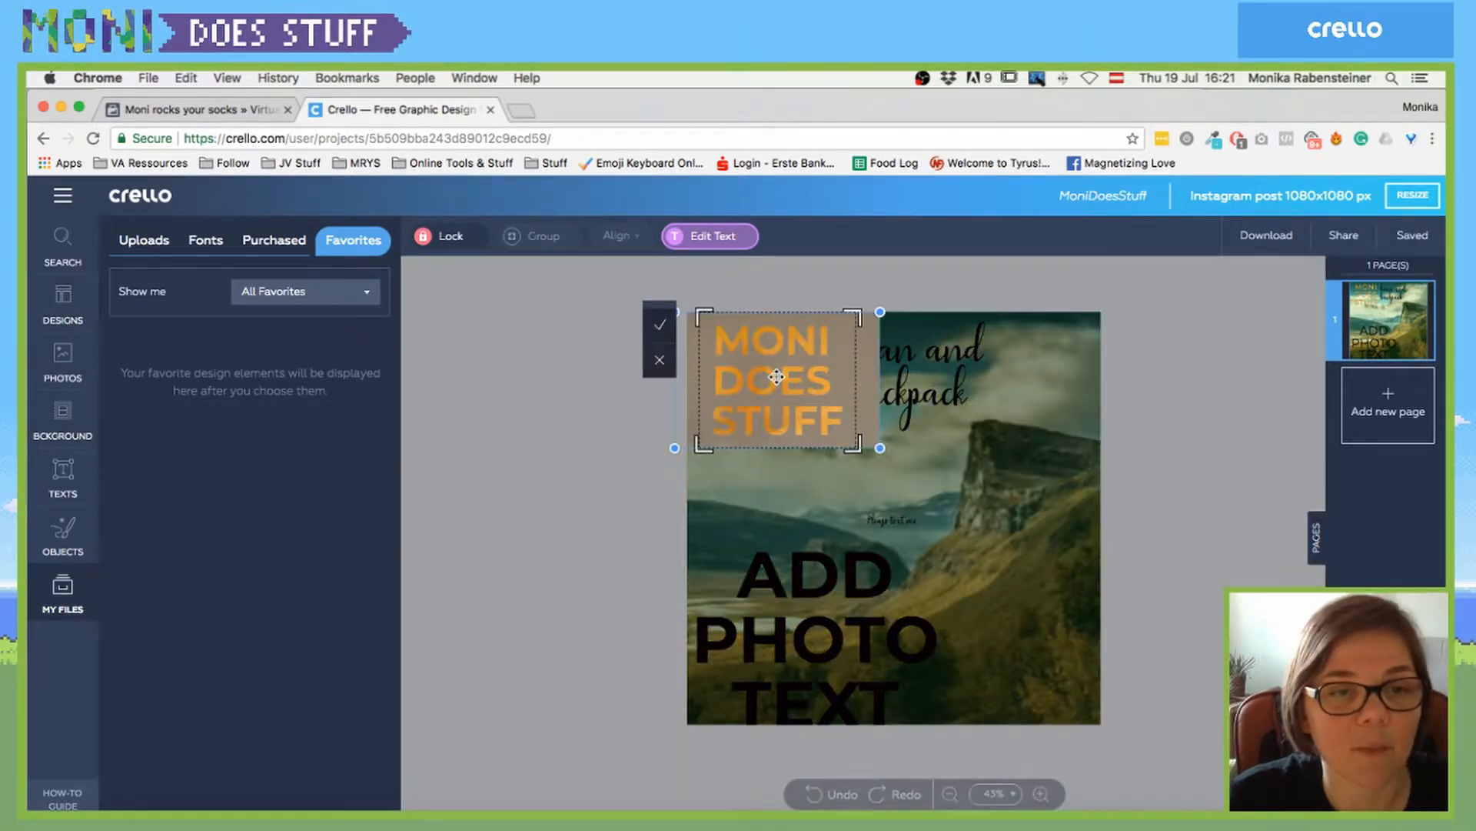
pyautogui.click(709, 235)
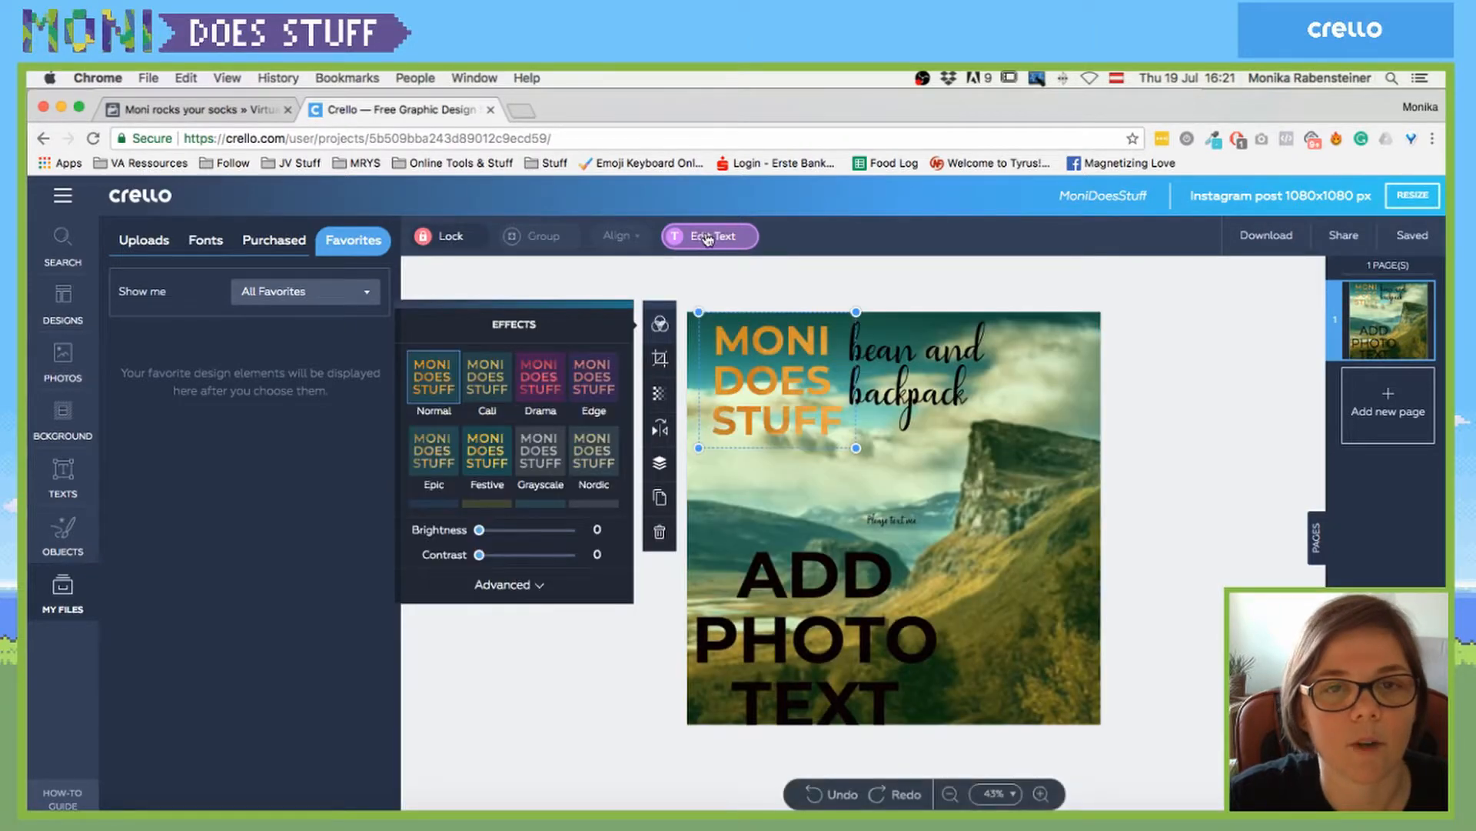
pyautogui.click(705, 238)
# - Change the heading font to Great Vibes after briefly trying Lemon Tuesday
pyautogui.click(525, 376)
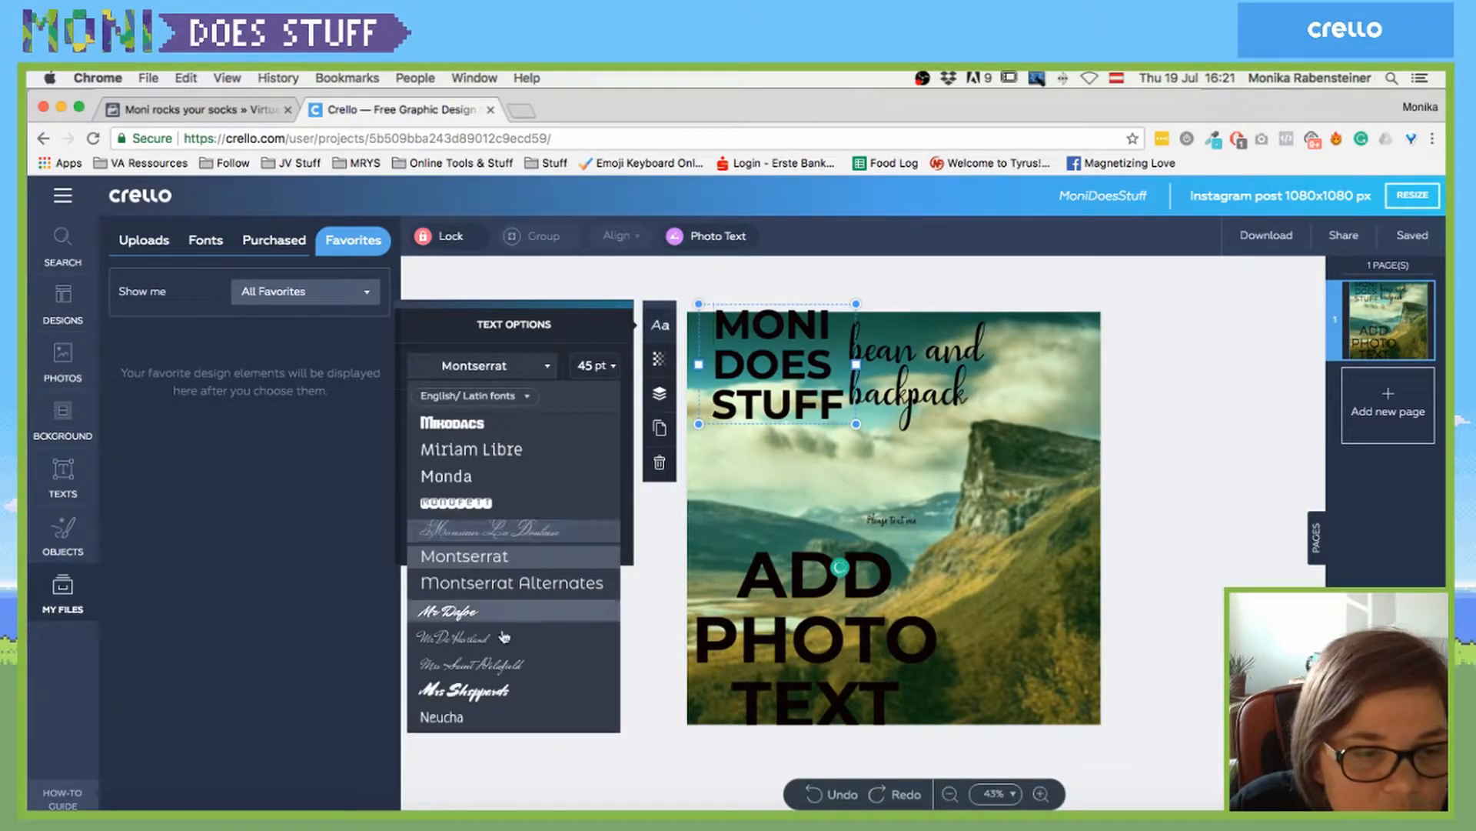
pyautogui.scroll(5, 511, 603)
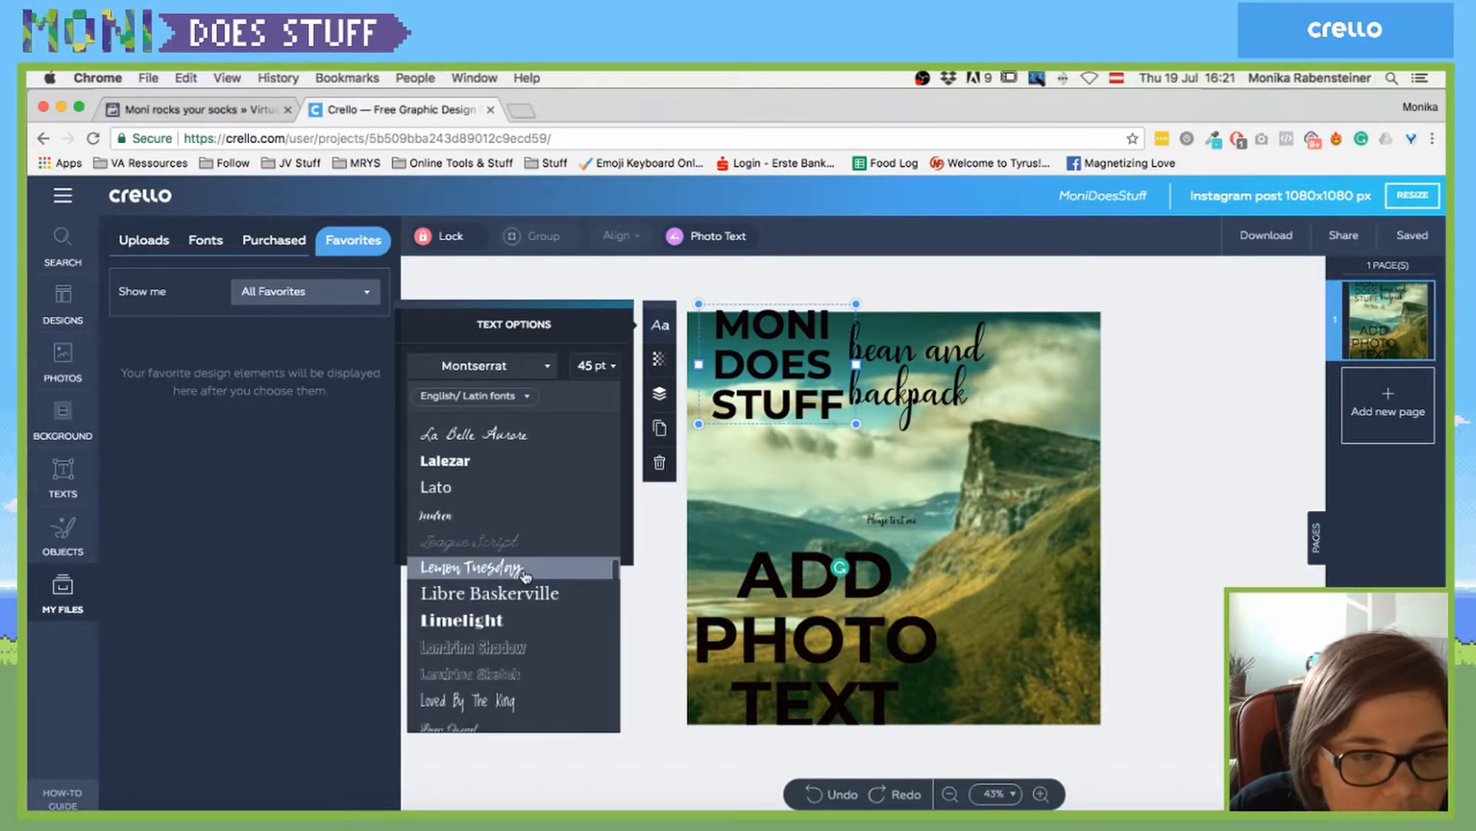
pyautogui.click(511, 573)
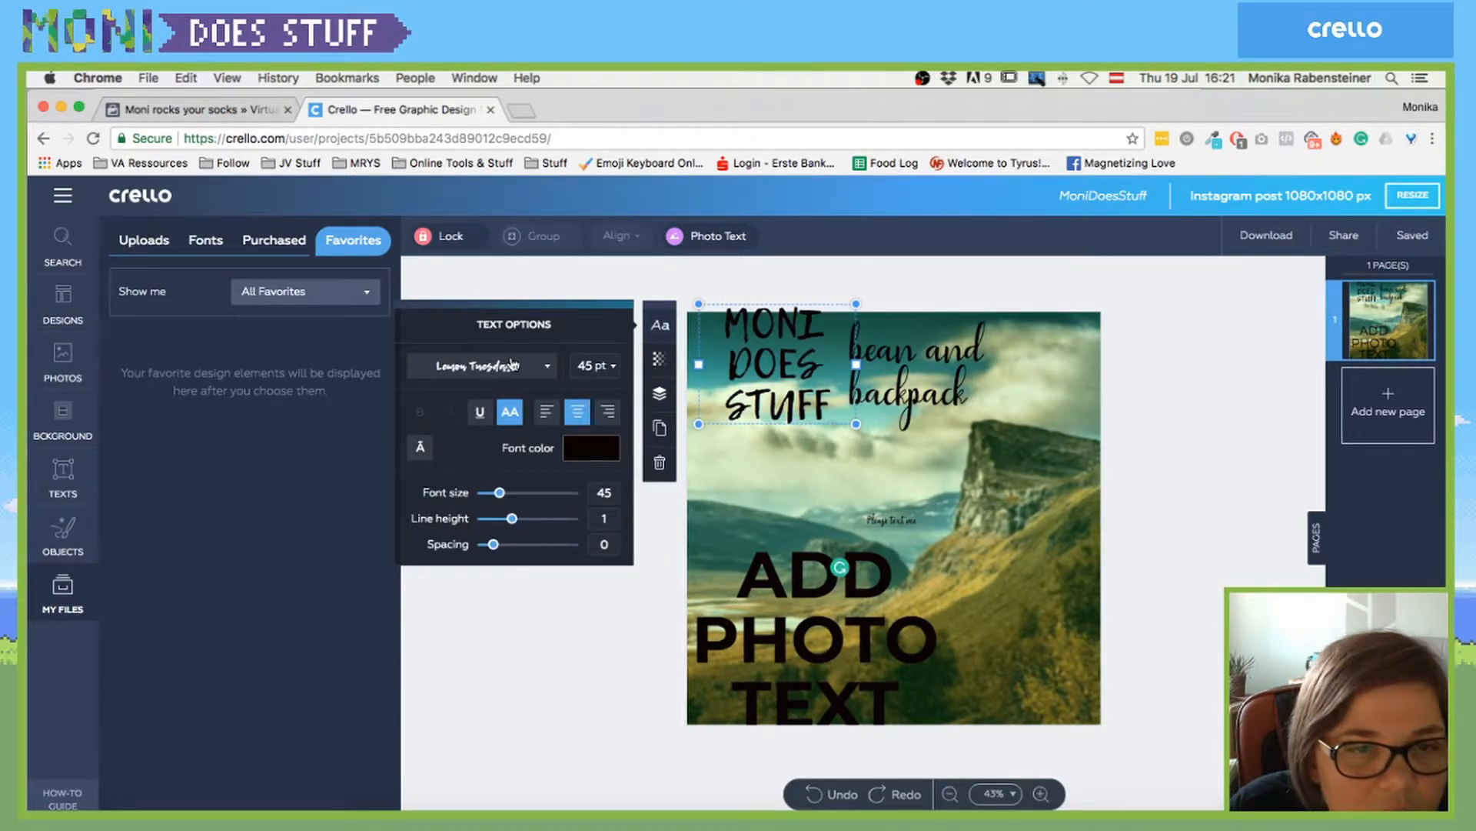
pyautogui.click(511, 364)
pyautogui.scroll(3, 499, 559)
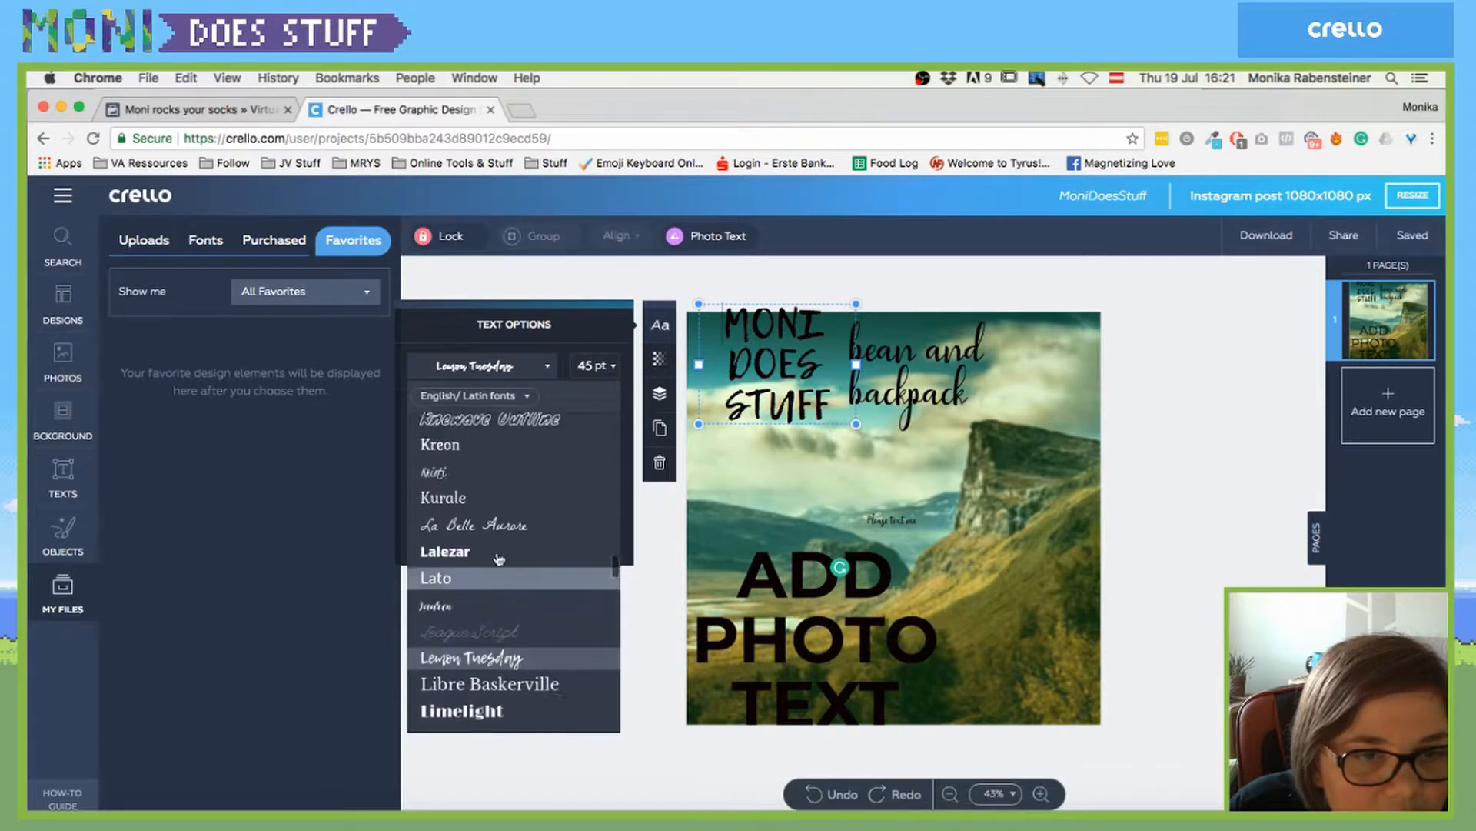
pyautogui.scroll(10, 499, 559)
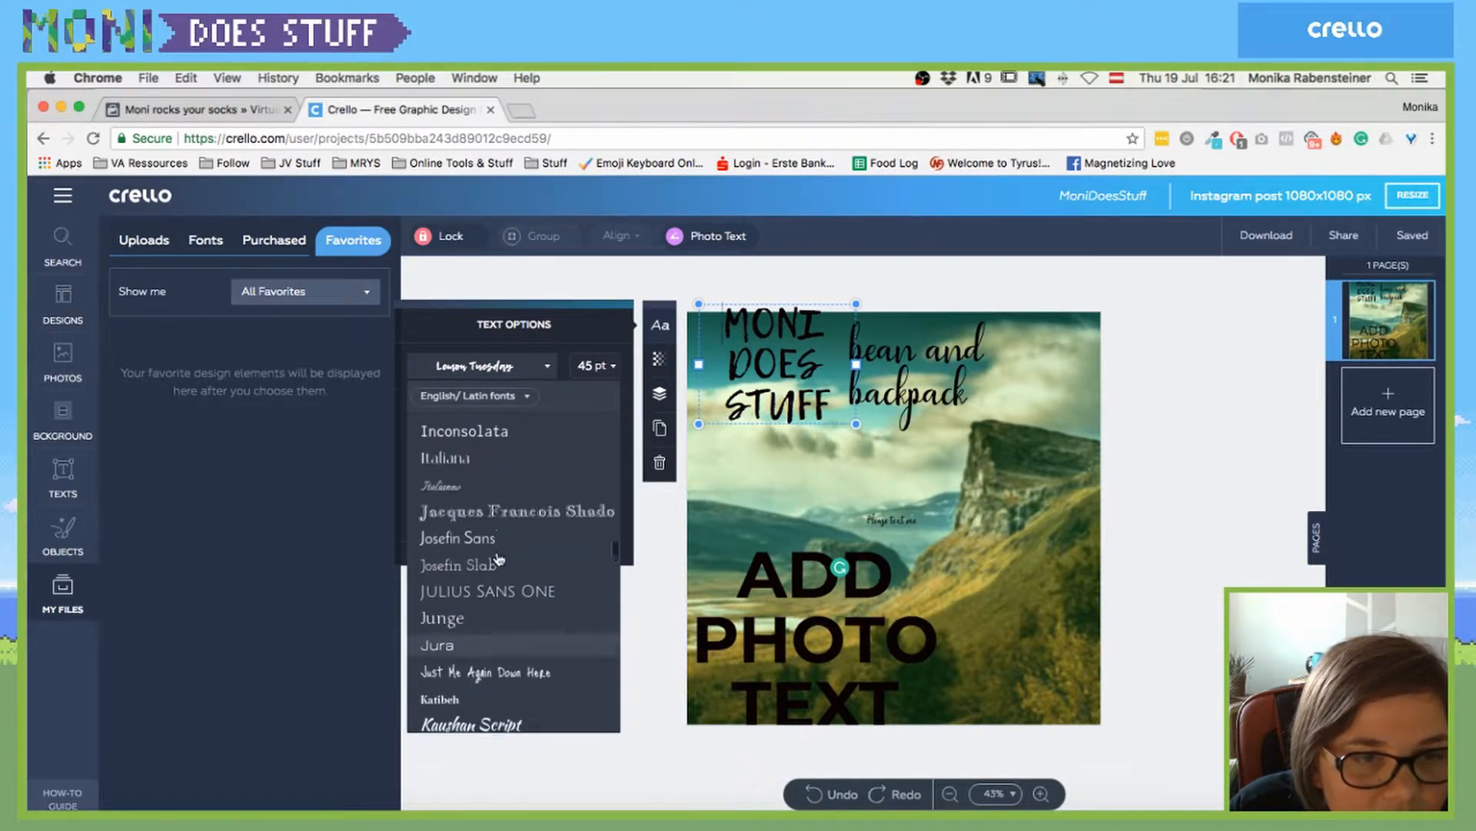
pyautogui.scroll(5, 499, 559)
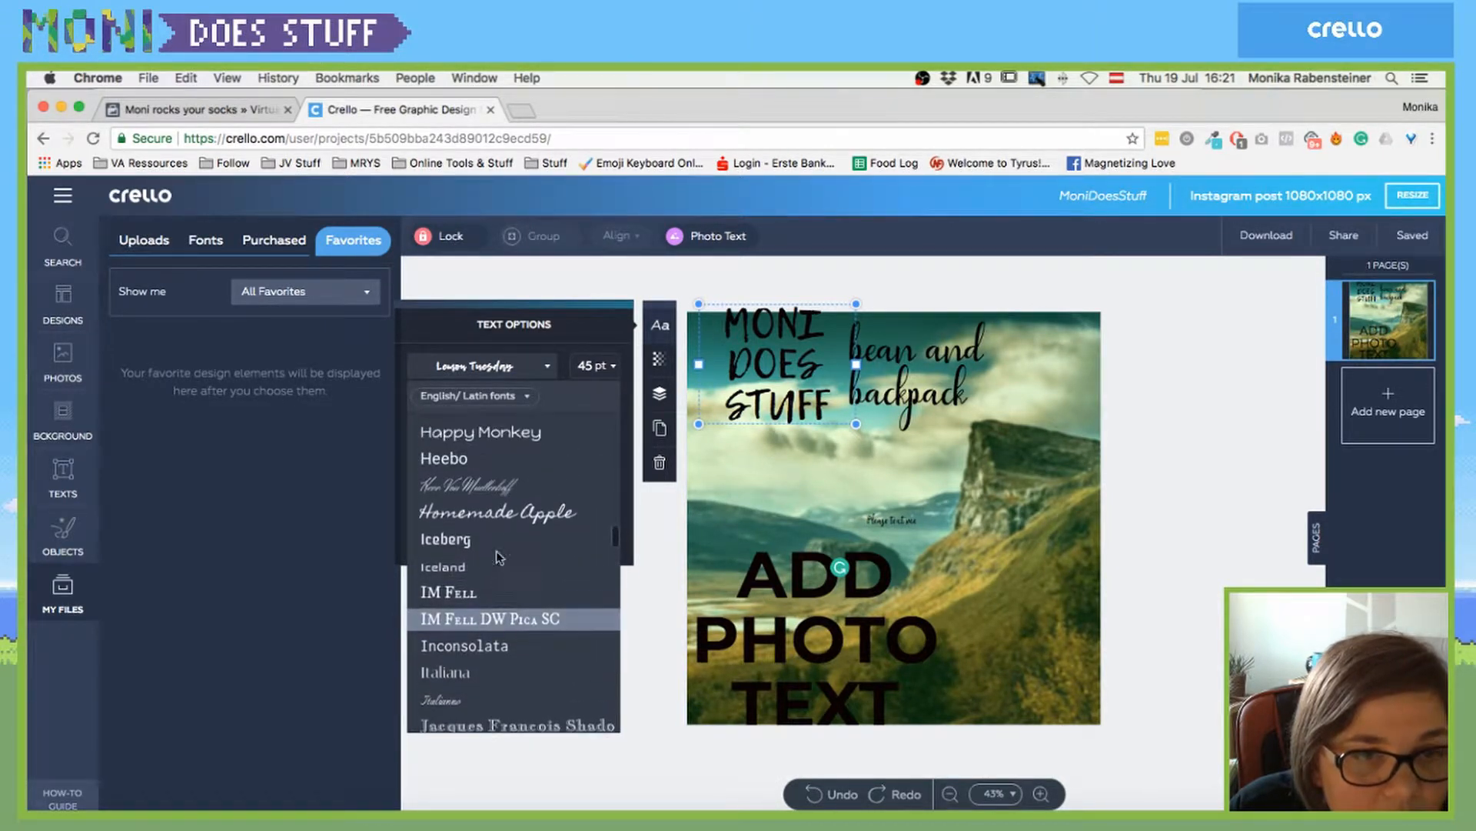
pyautogui.scroll(5, 498, 555)
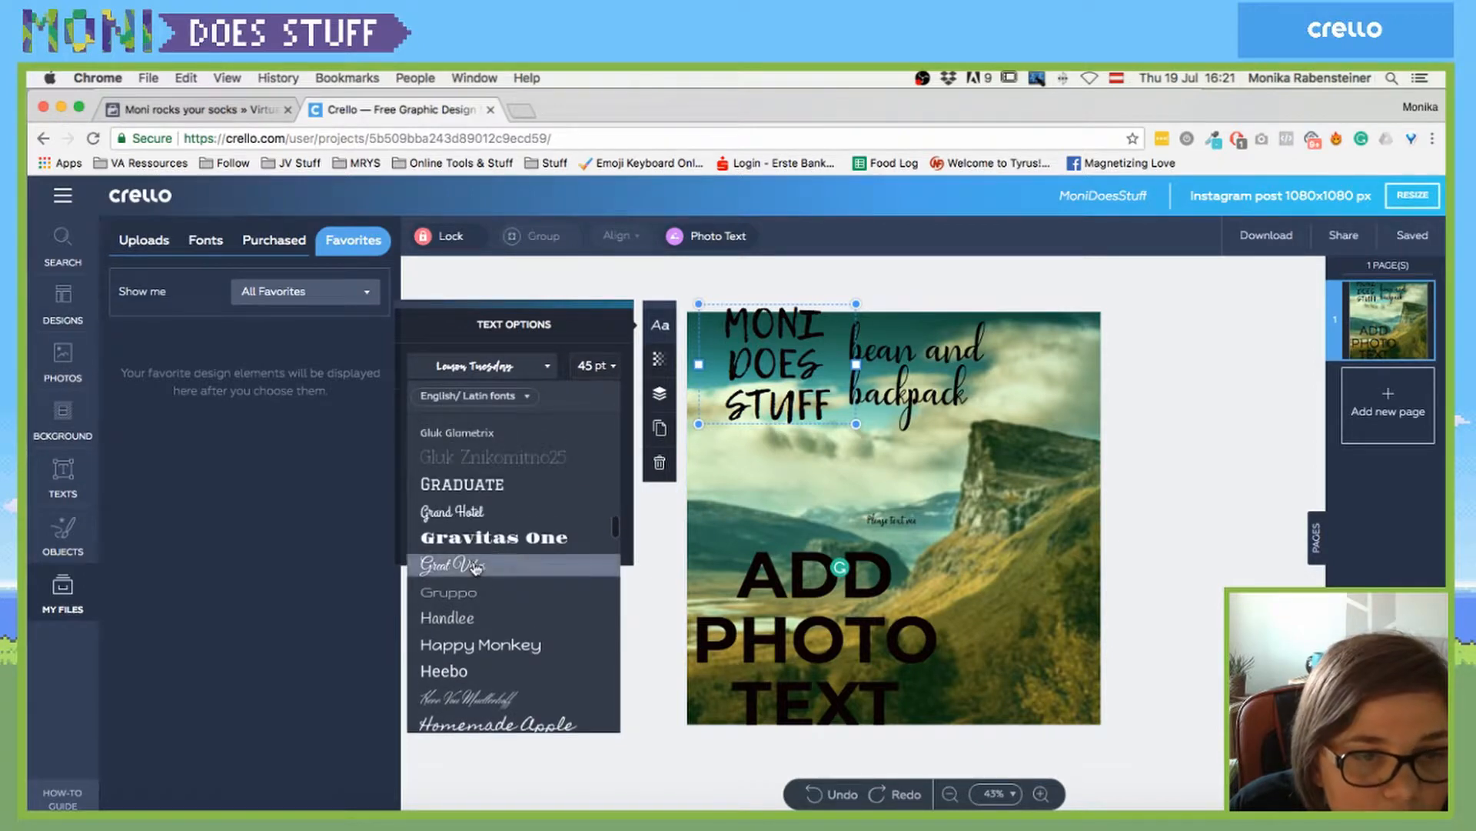
pyautogui.click(475, 567)
# - Retype the heading as 'Moni Does Stuff' with all-caps off and make it photo text again
pyautogui.doubleClick(781, 394)
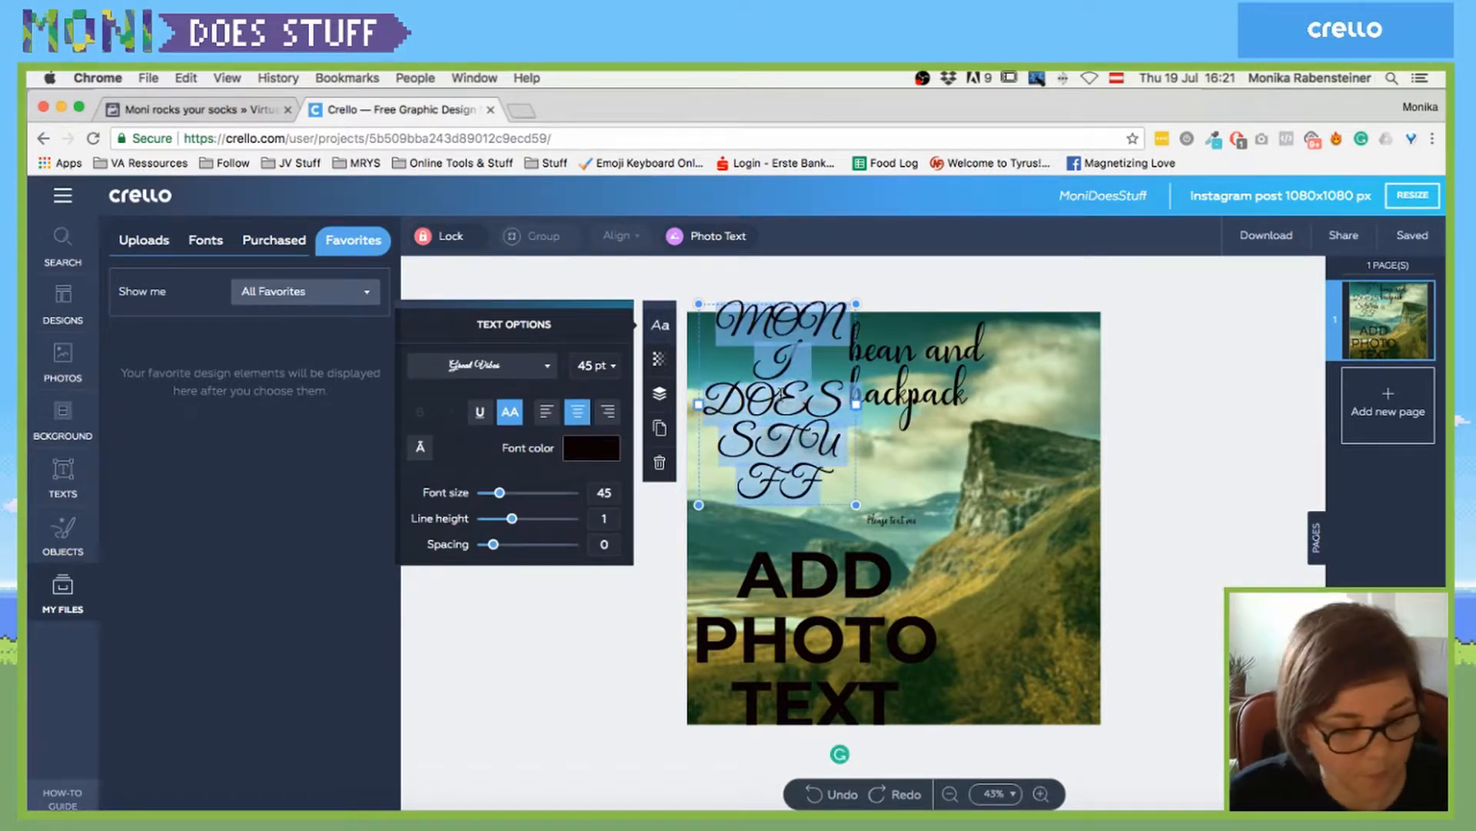
pyautogui.press('BackSpace')
pyautogui.write('MONI')
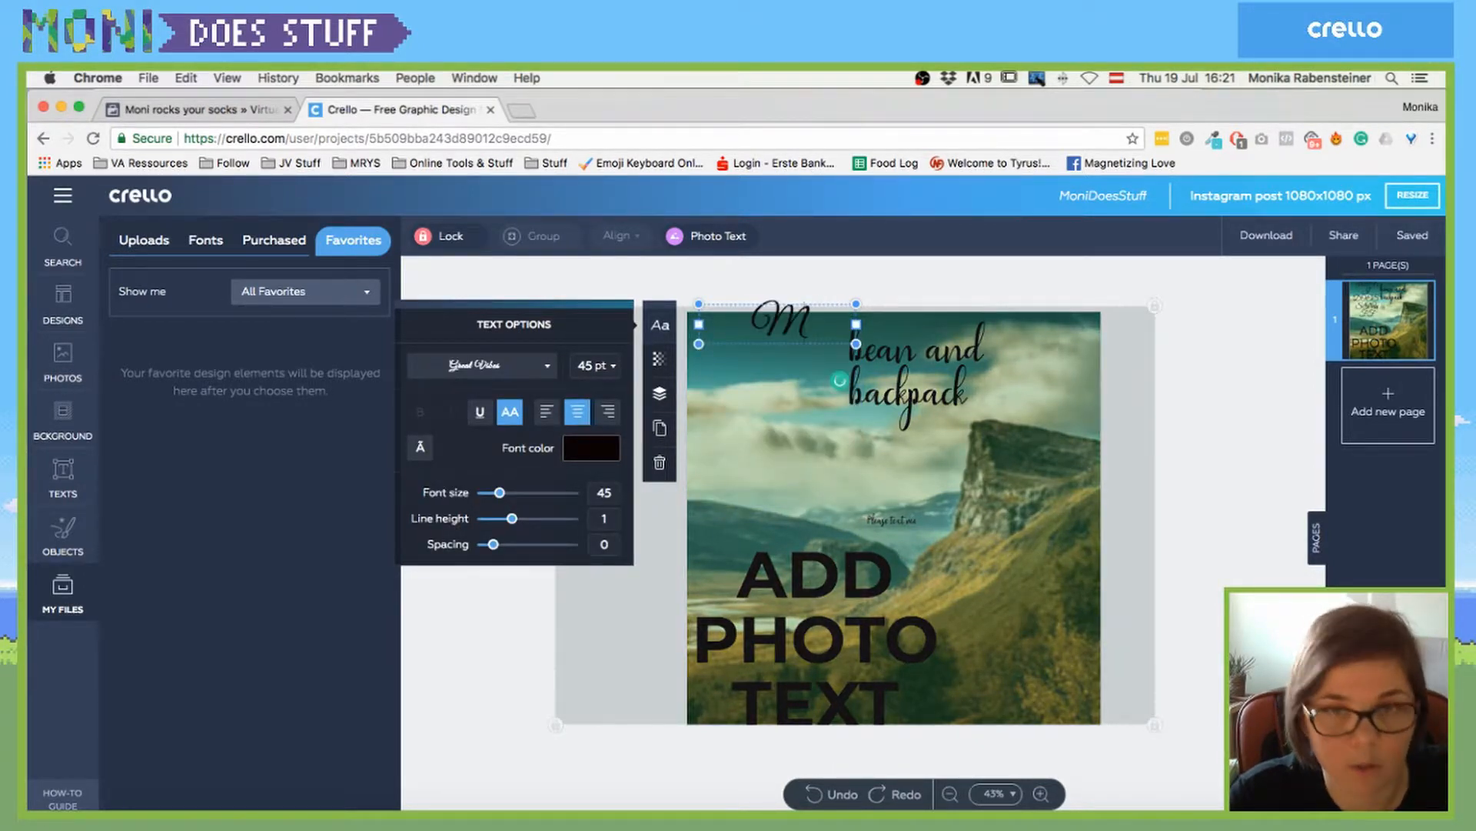
pyautogui.press('BackSpace')
pyautogui.press('BackSpace')
pyautogui.press('BackSpace')
pyautogui.press('BackSpace')
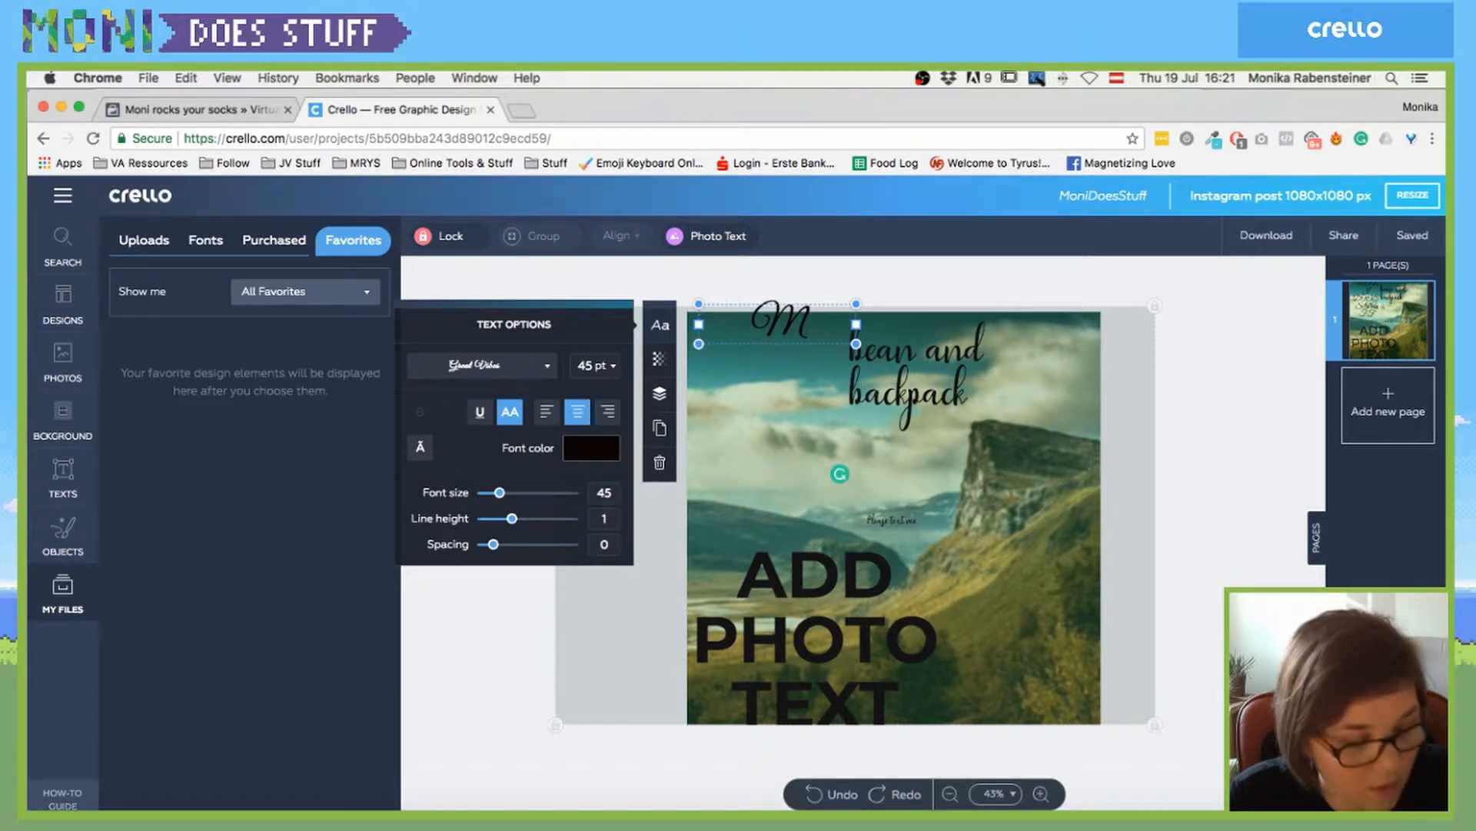
pyautogui.write('ONI')
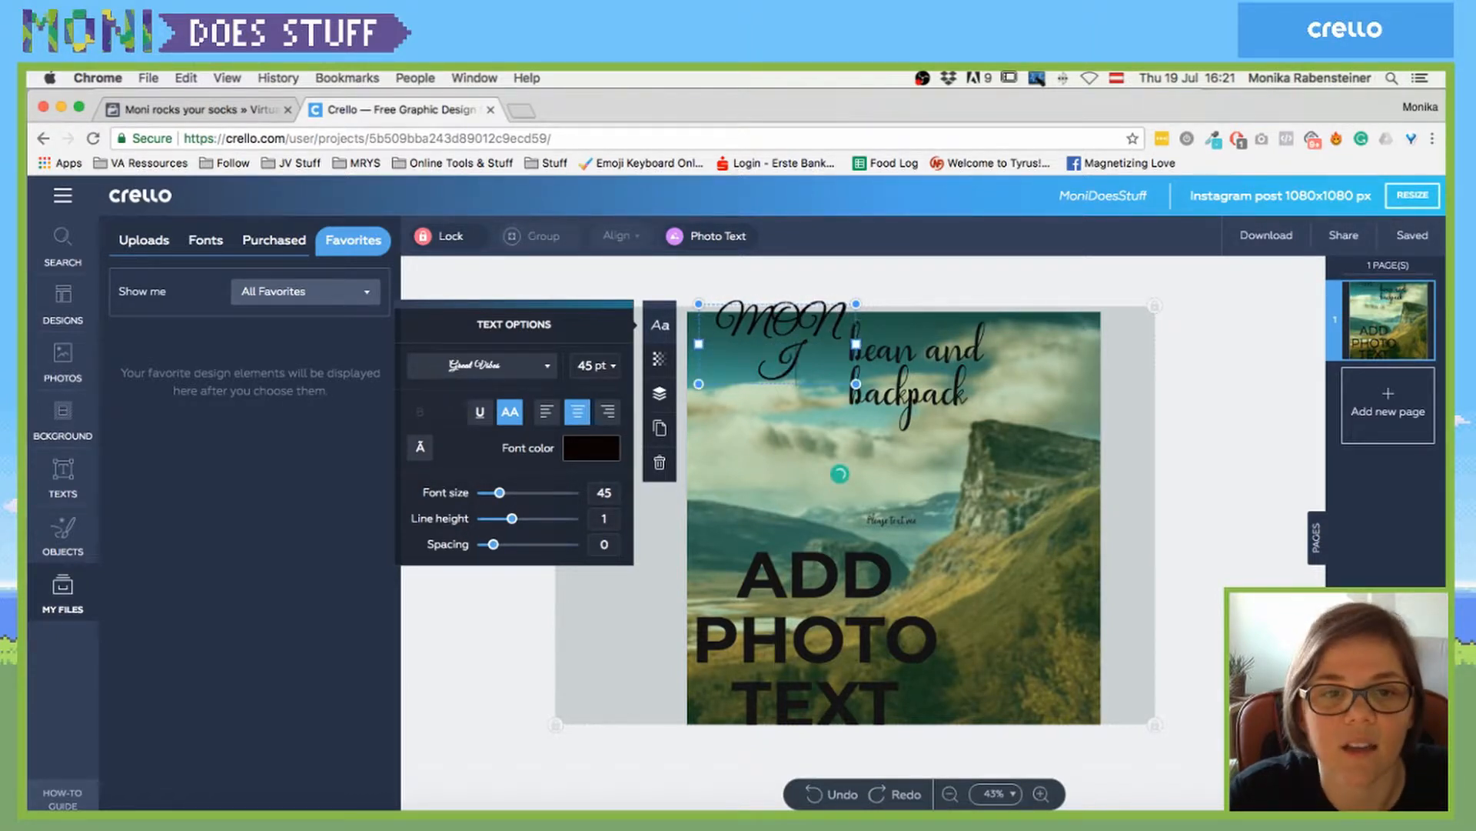
pyautogui.press('BackSpace')
pyautogui.press('BackSpace')
pyautogui.press('BackSpace')
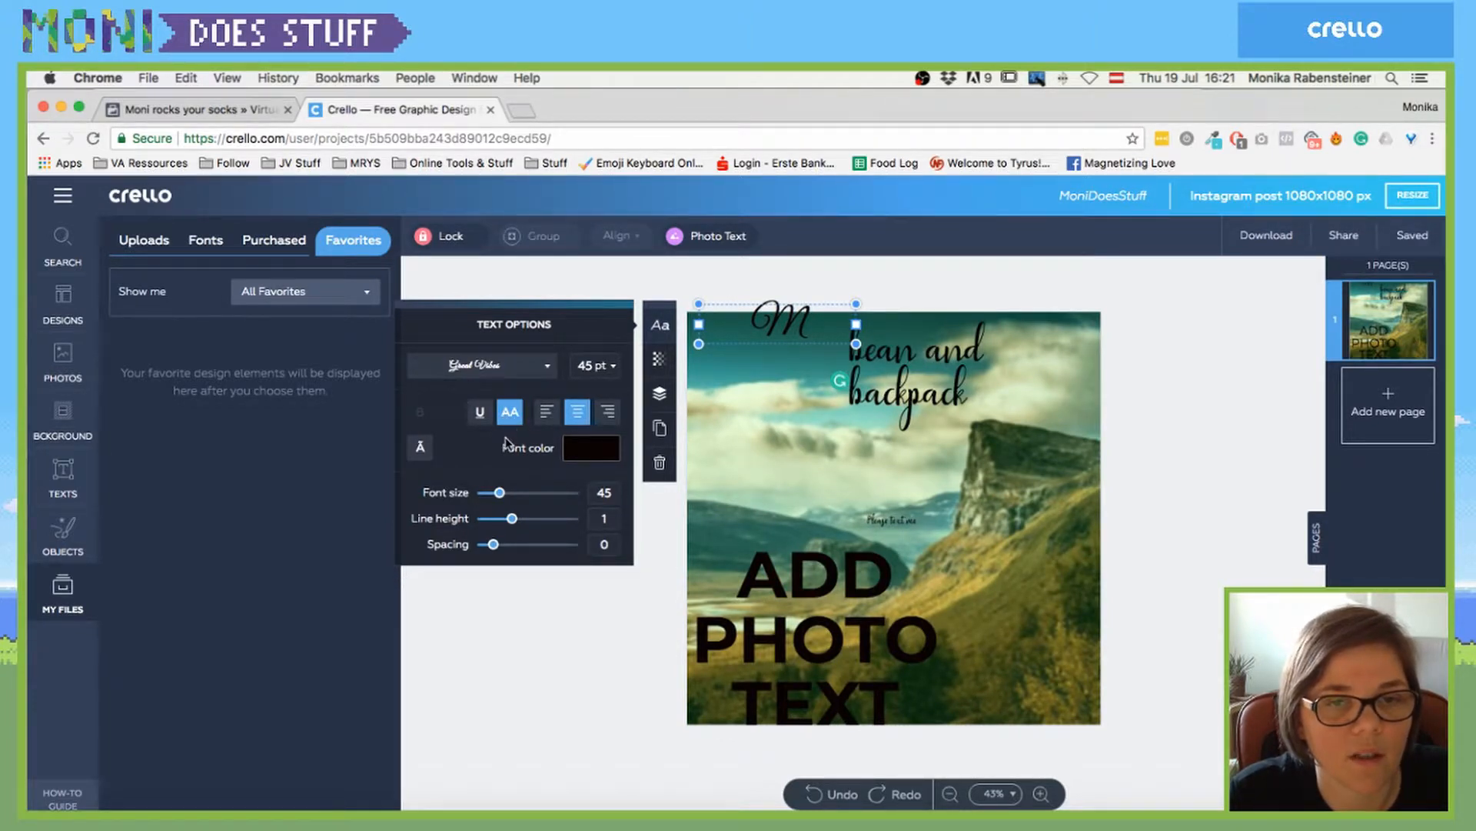
pyautogui.click(510, 411)
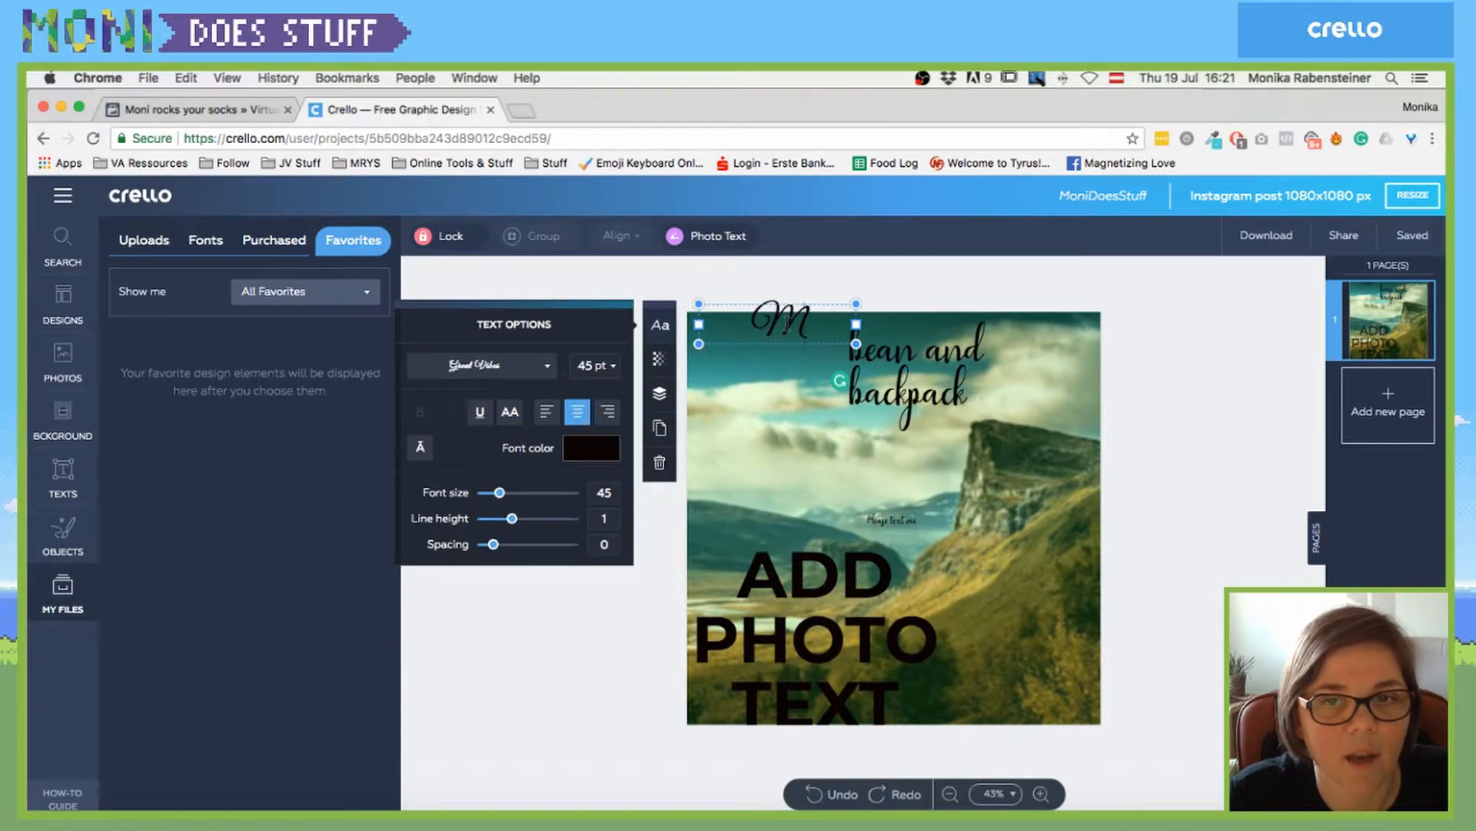
pyautogui.write('on')
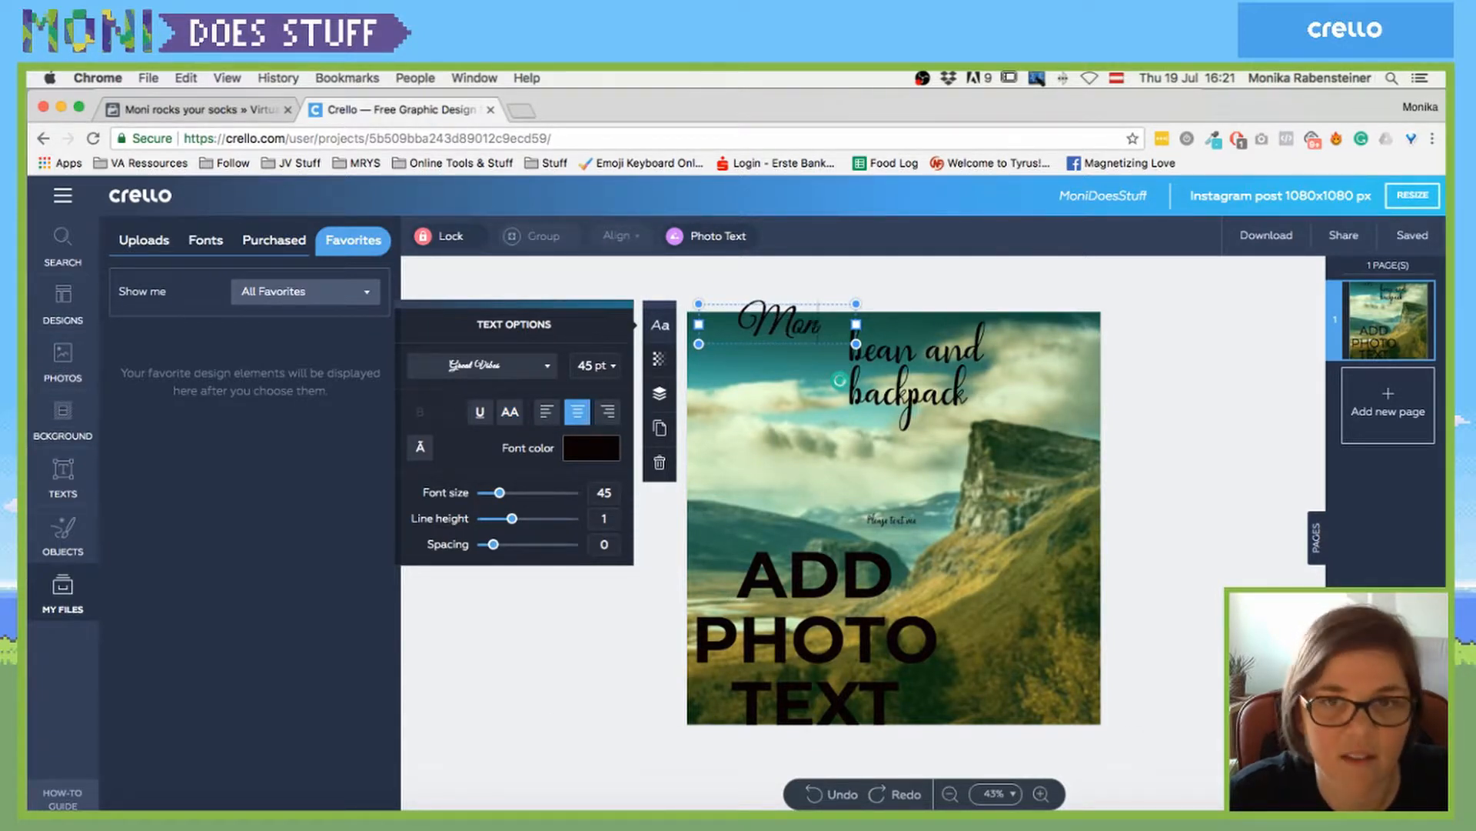
pyautogui.write('i Does Stuff')
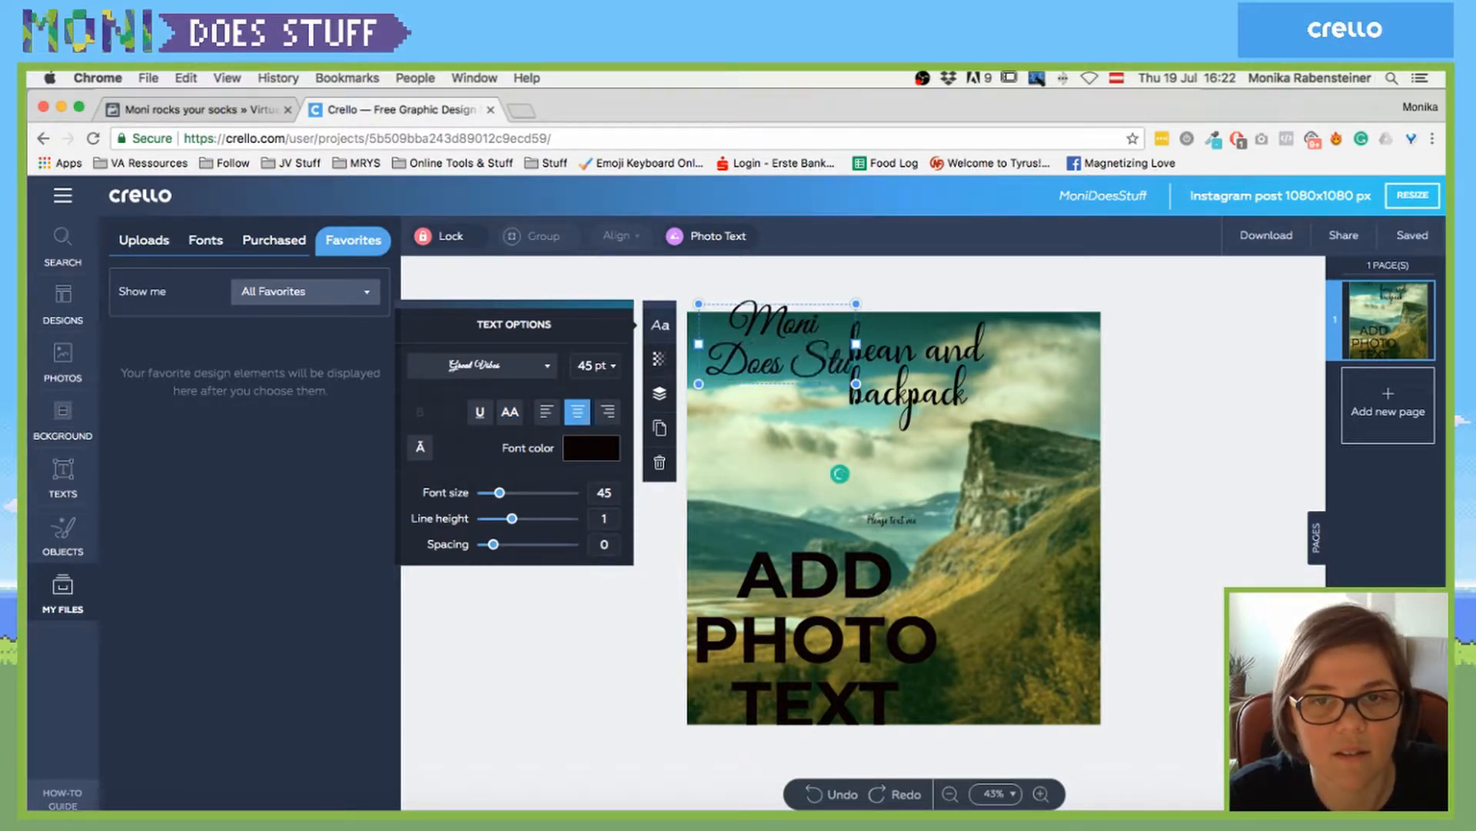
pyautogui.click(707, 235)
# - Place the orange heading in the top-left corner and shift 'bean and backpack' further right
pyautogui.click(708, 515)
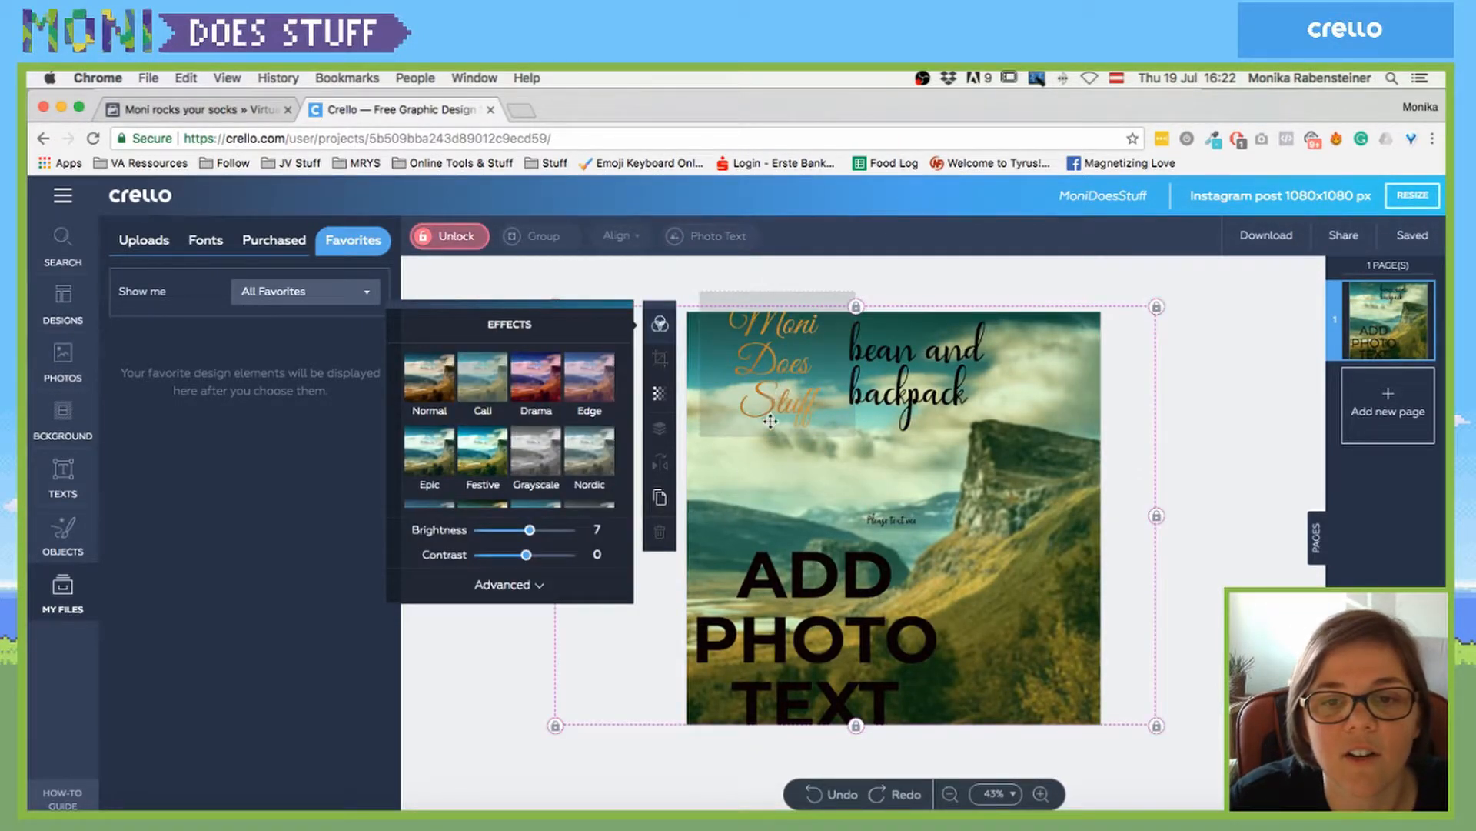
pyautogui.moveTo(775, 389); pyautogui.dragTo(765, 455)
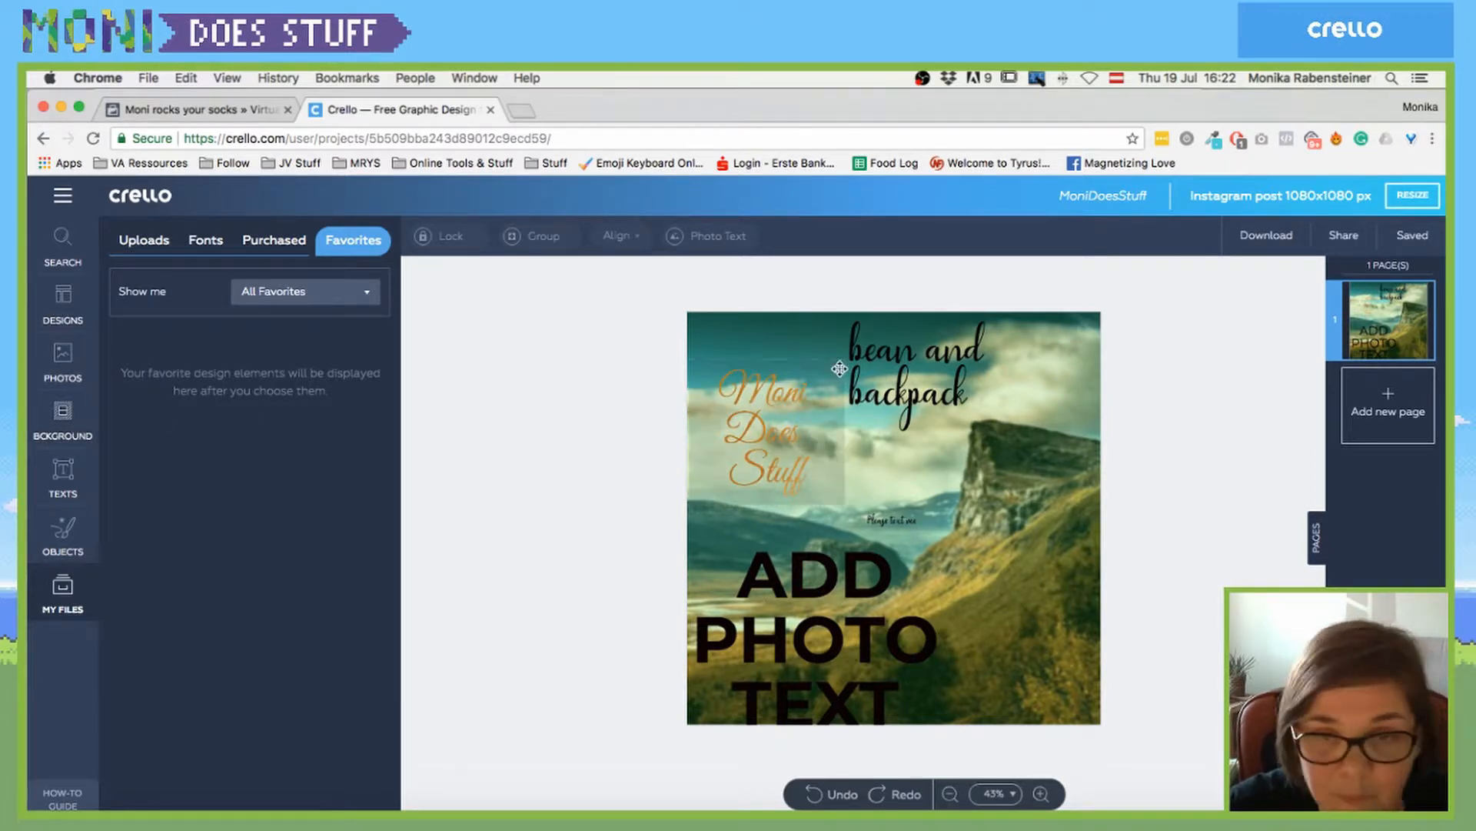
pyautogui.moveTo(766, 397); pyautogui.dragTo(765, 353)
pyautogui.moveTo(904, 365); pyautogui.dragTo(947, 356)
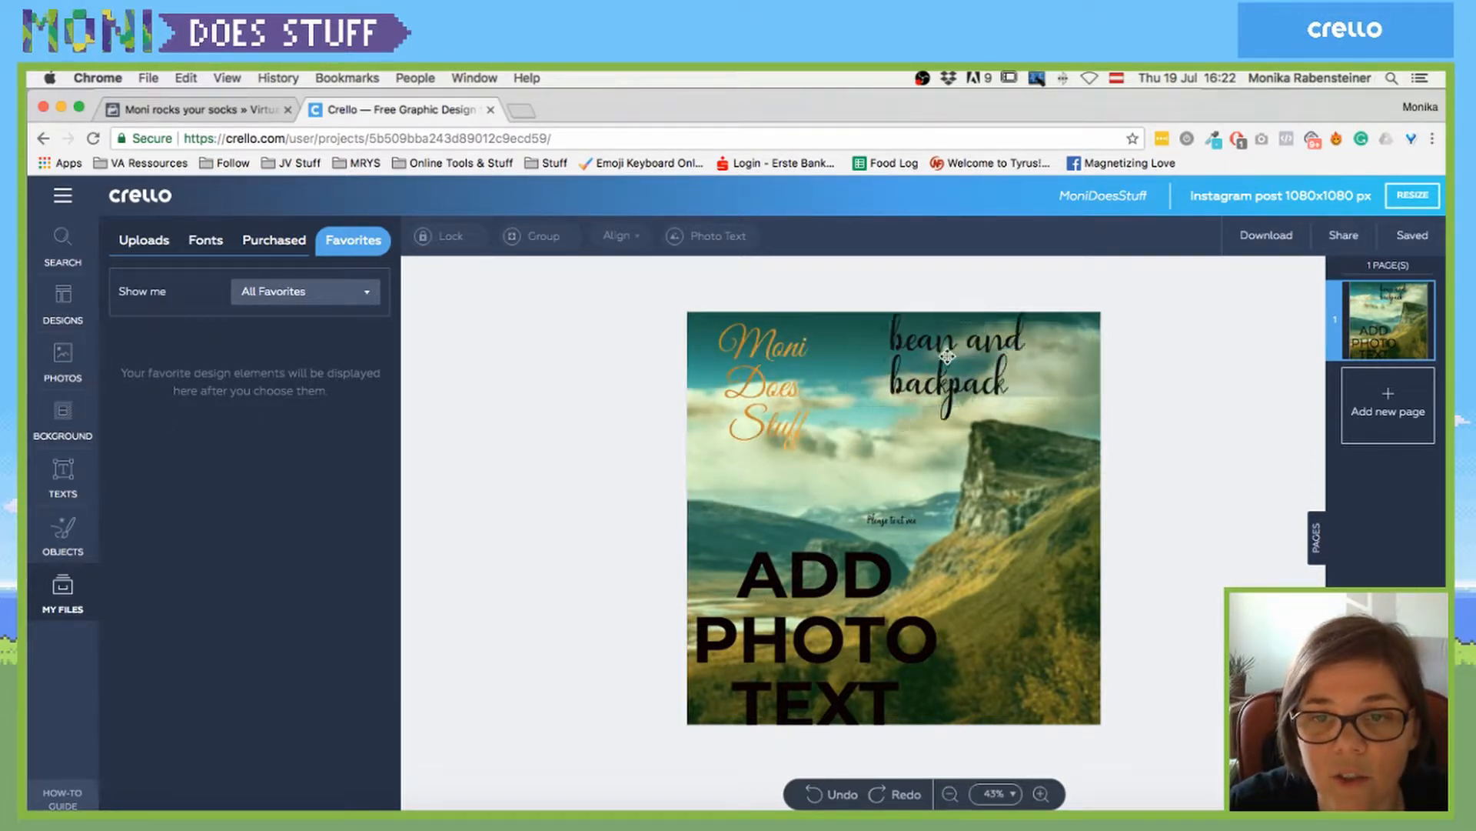
# - Browse the Background library, filter it to the Pets category and show its patterns
pyautogui.click(48, 370)
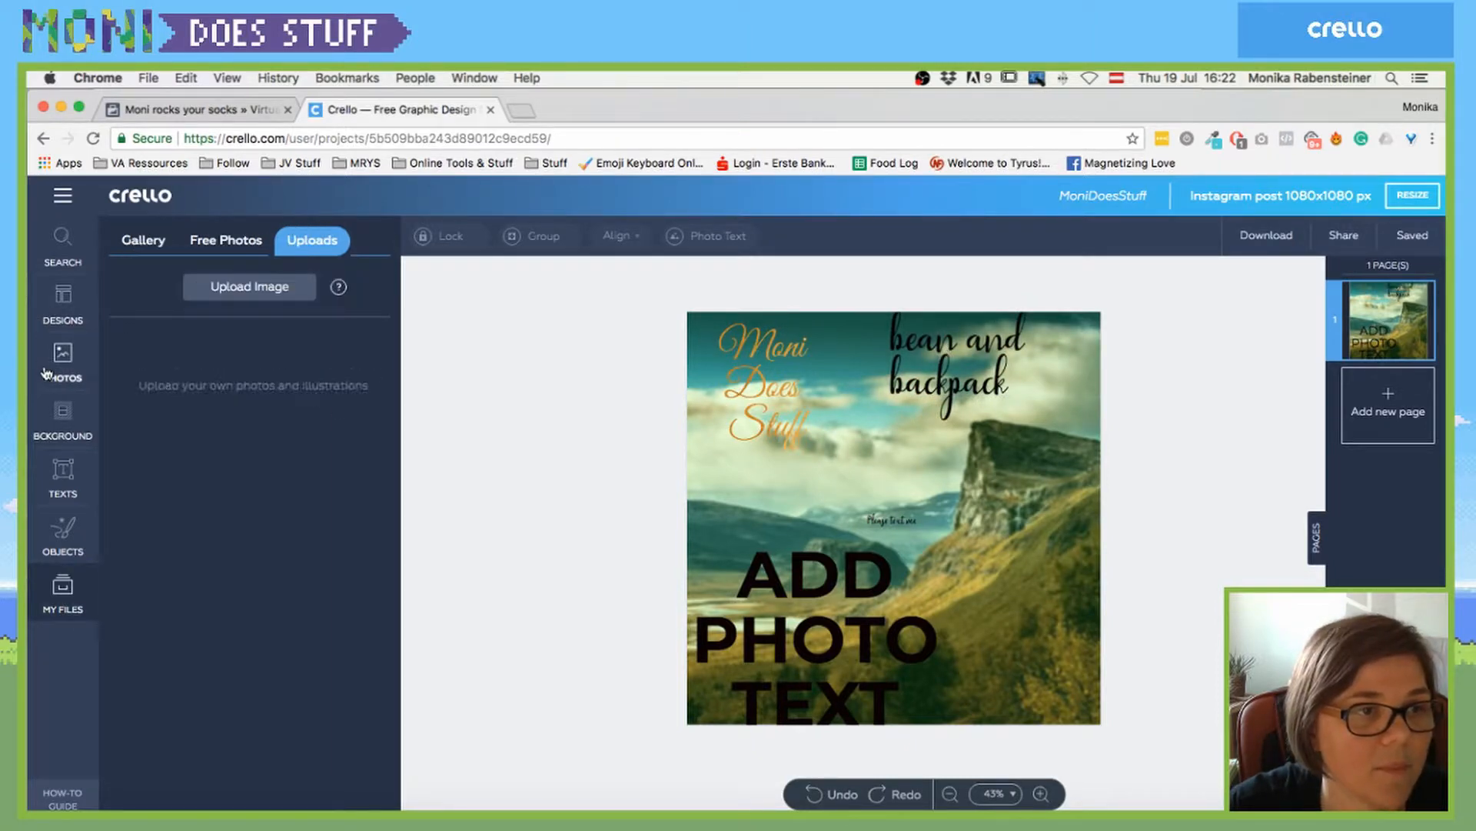
pyautogui.click(201, 243)
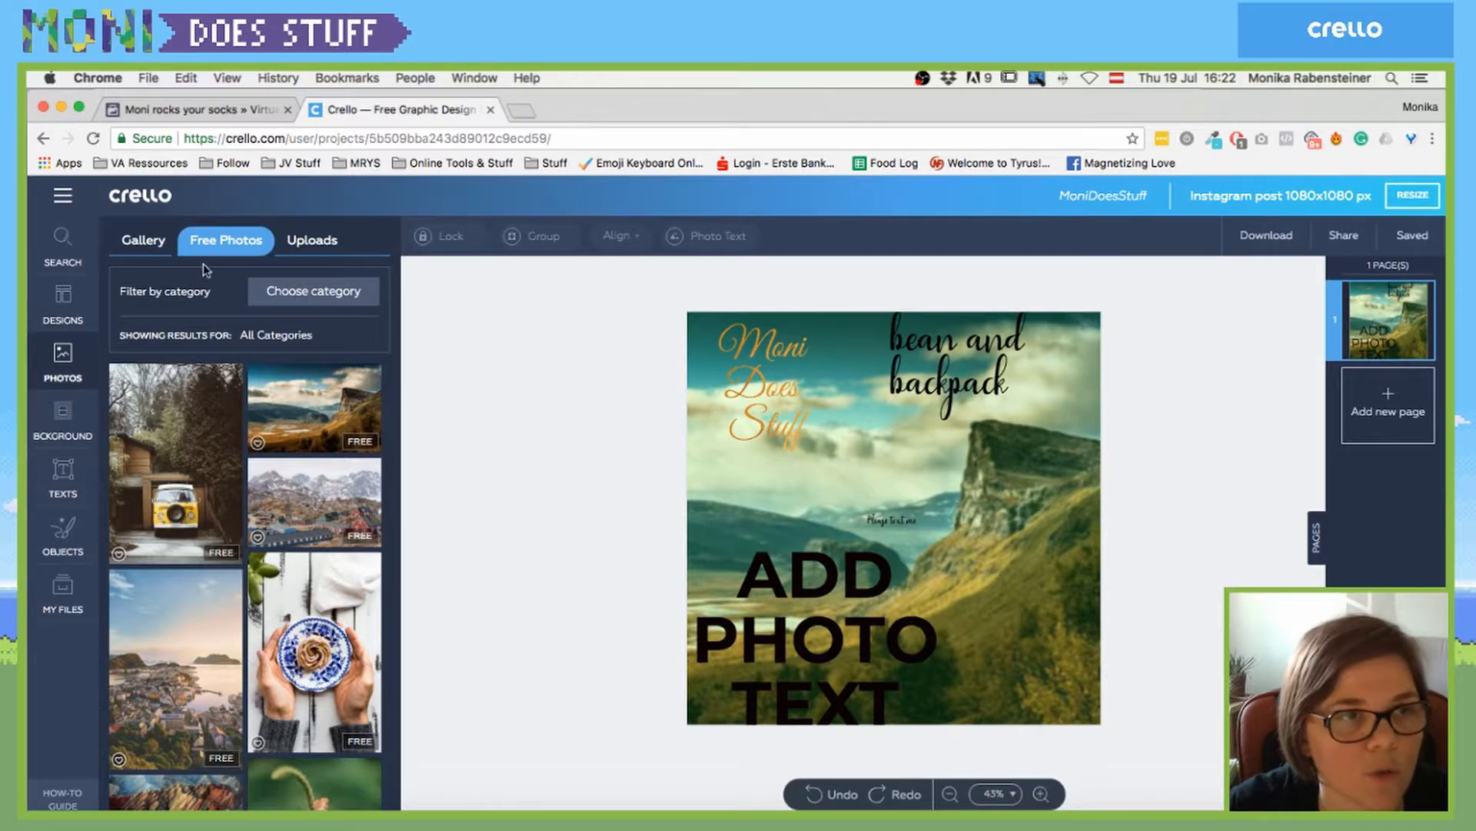
pyautogui.click(61, 412)
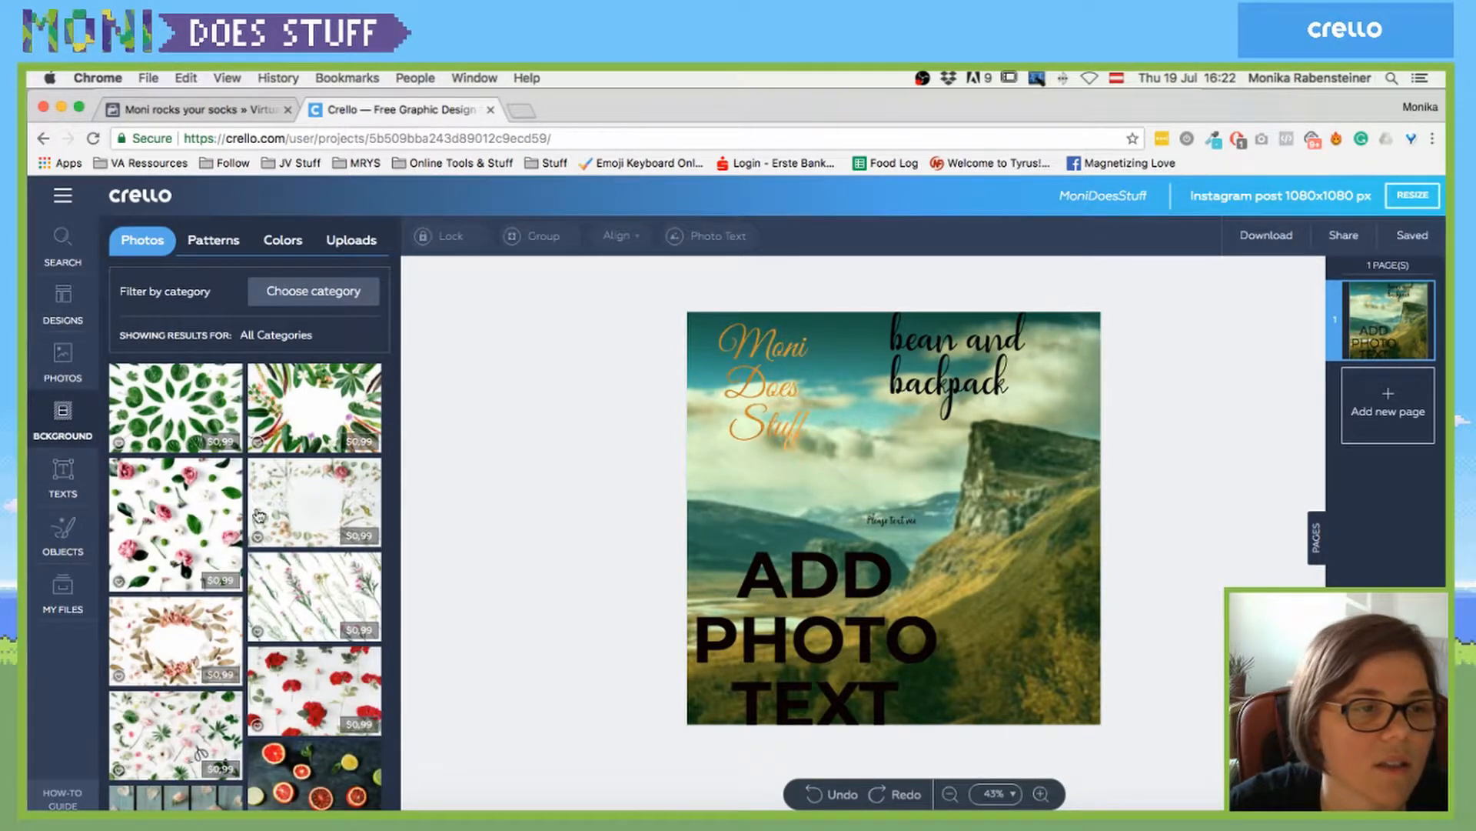
pyautogui.scroll(-10, 259, 514)
pyautogui.scroll(10, 259, 514)
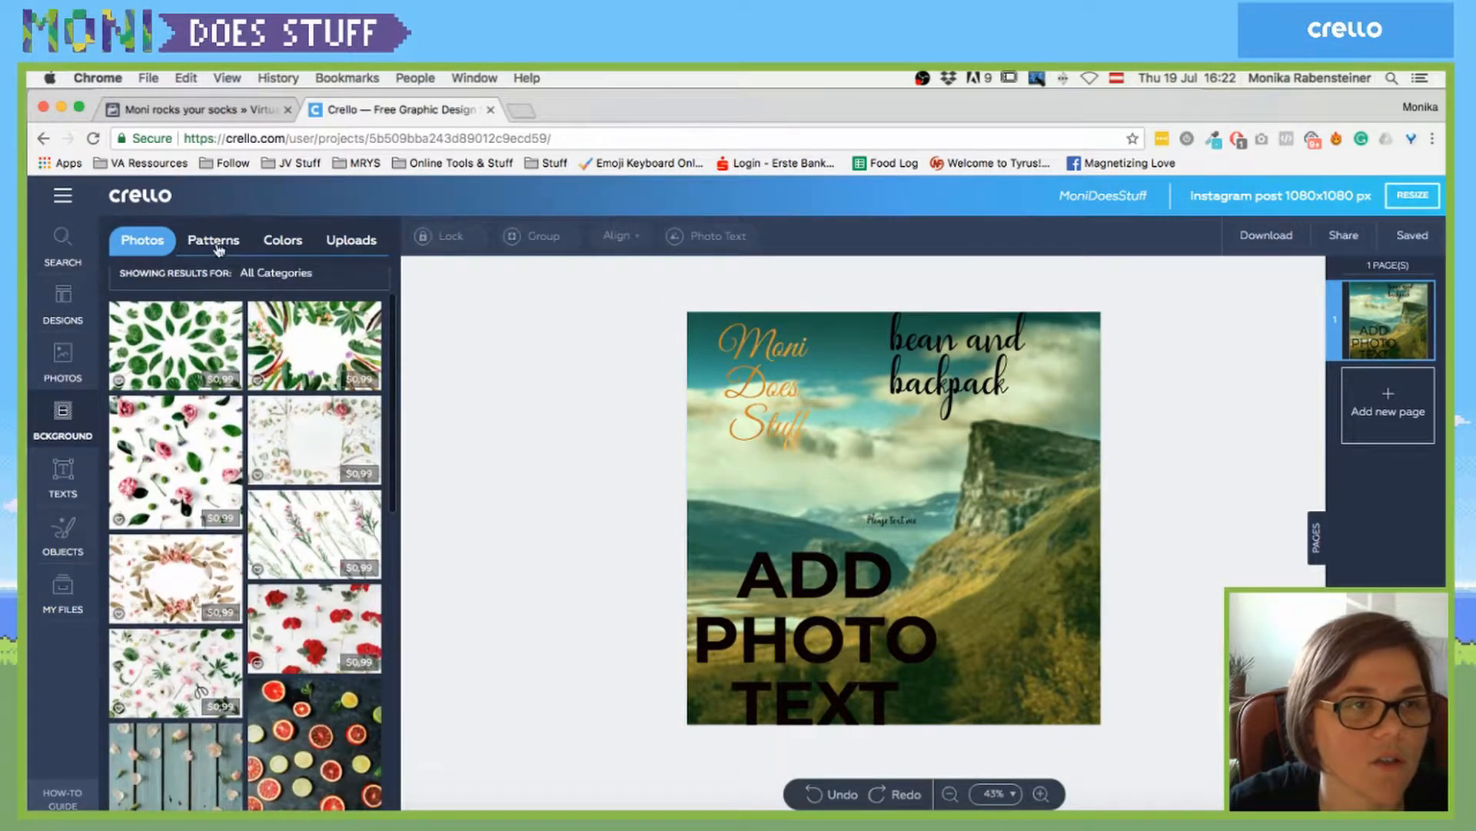
pyautogui.scroll(2, 254, 374)
pyautogui.click(296, 294)
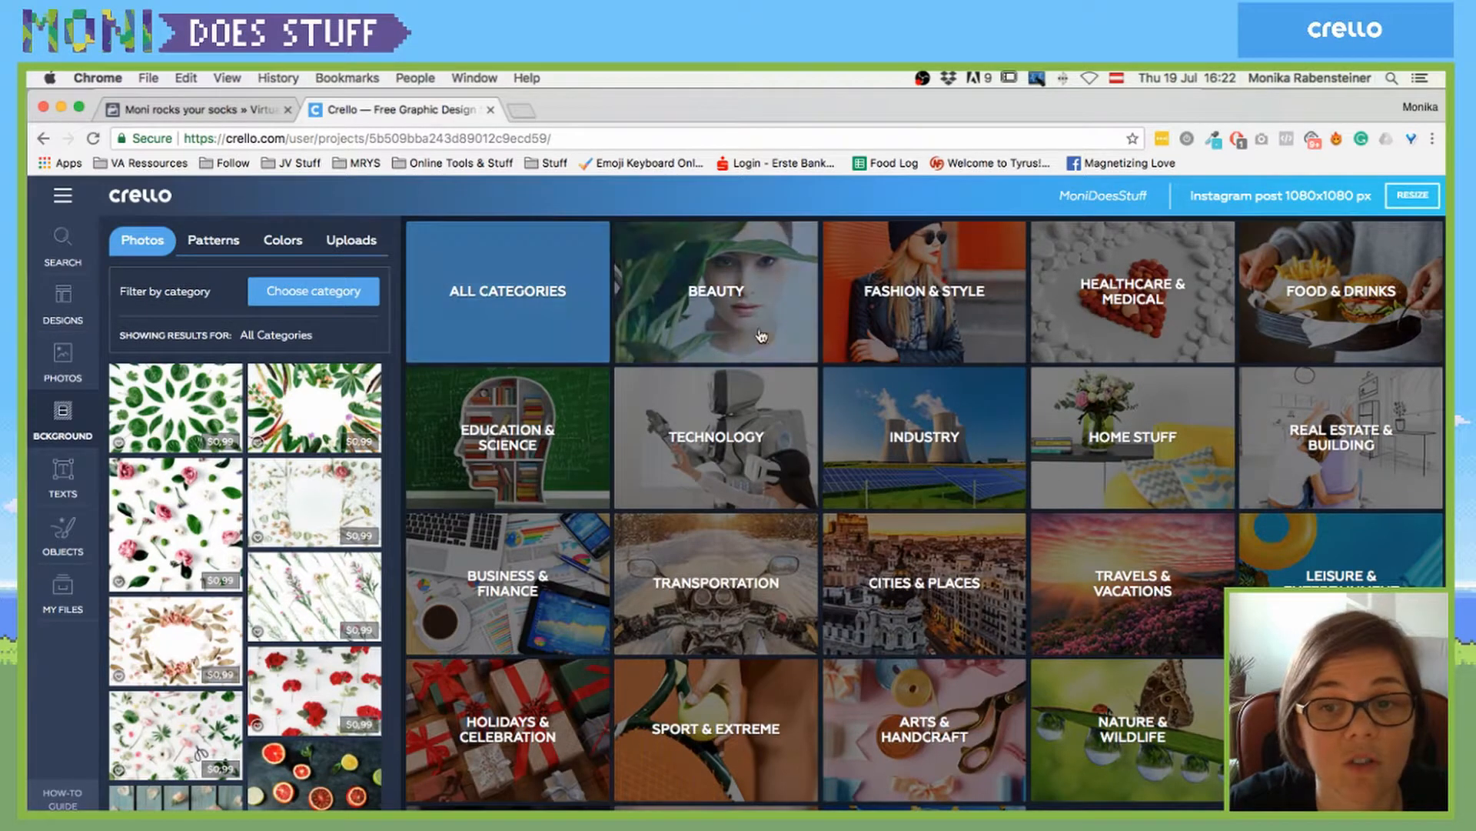
pyautogui.click(1341, 729)
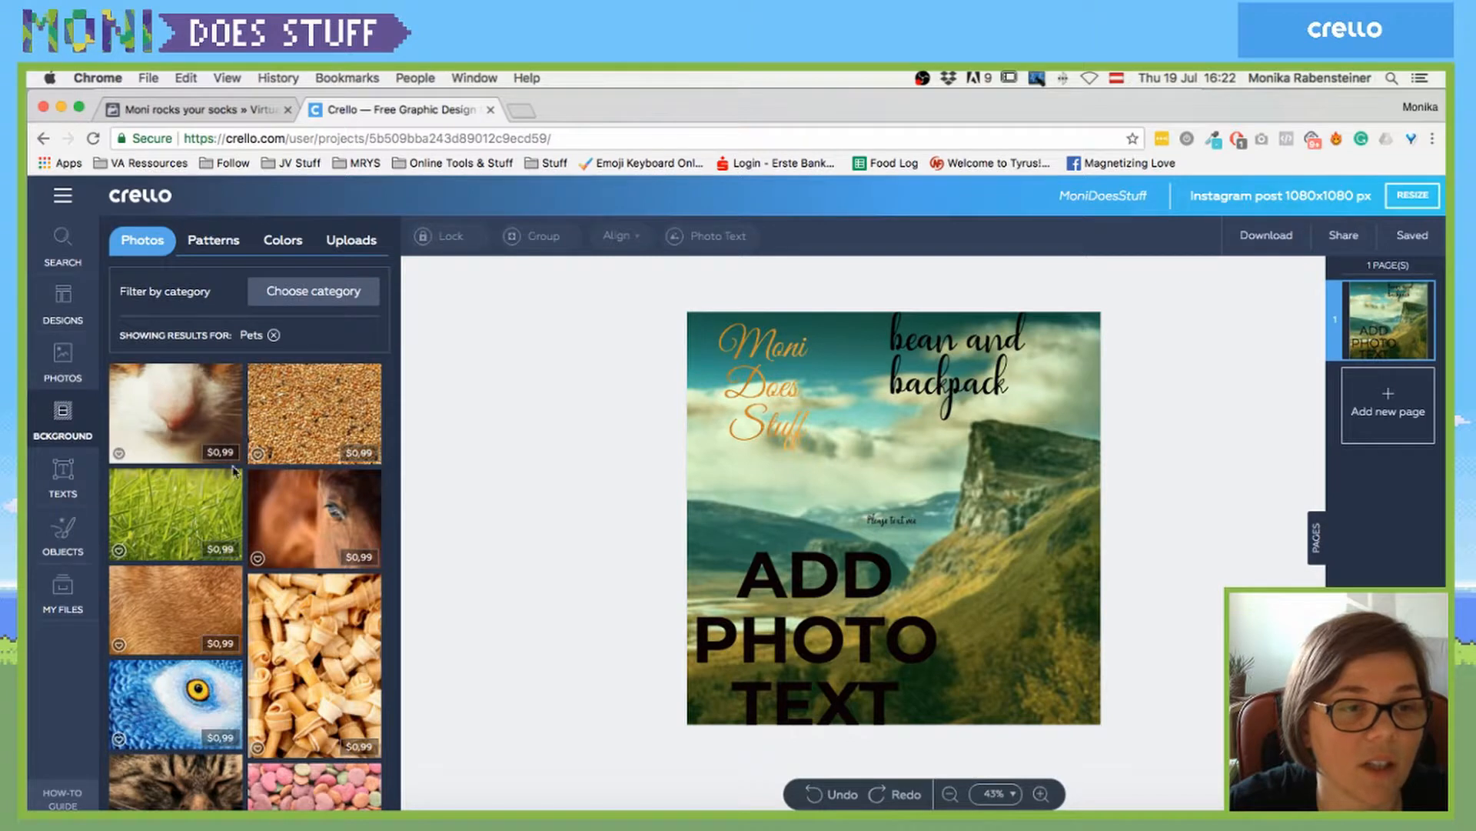
pyautogui.scroll(-3, 256, 555)
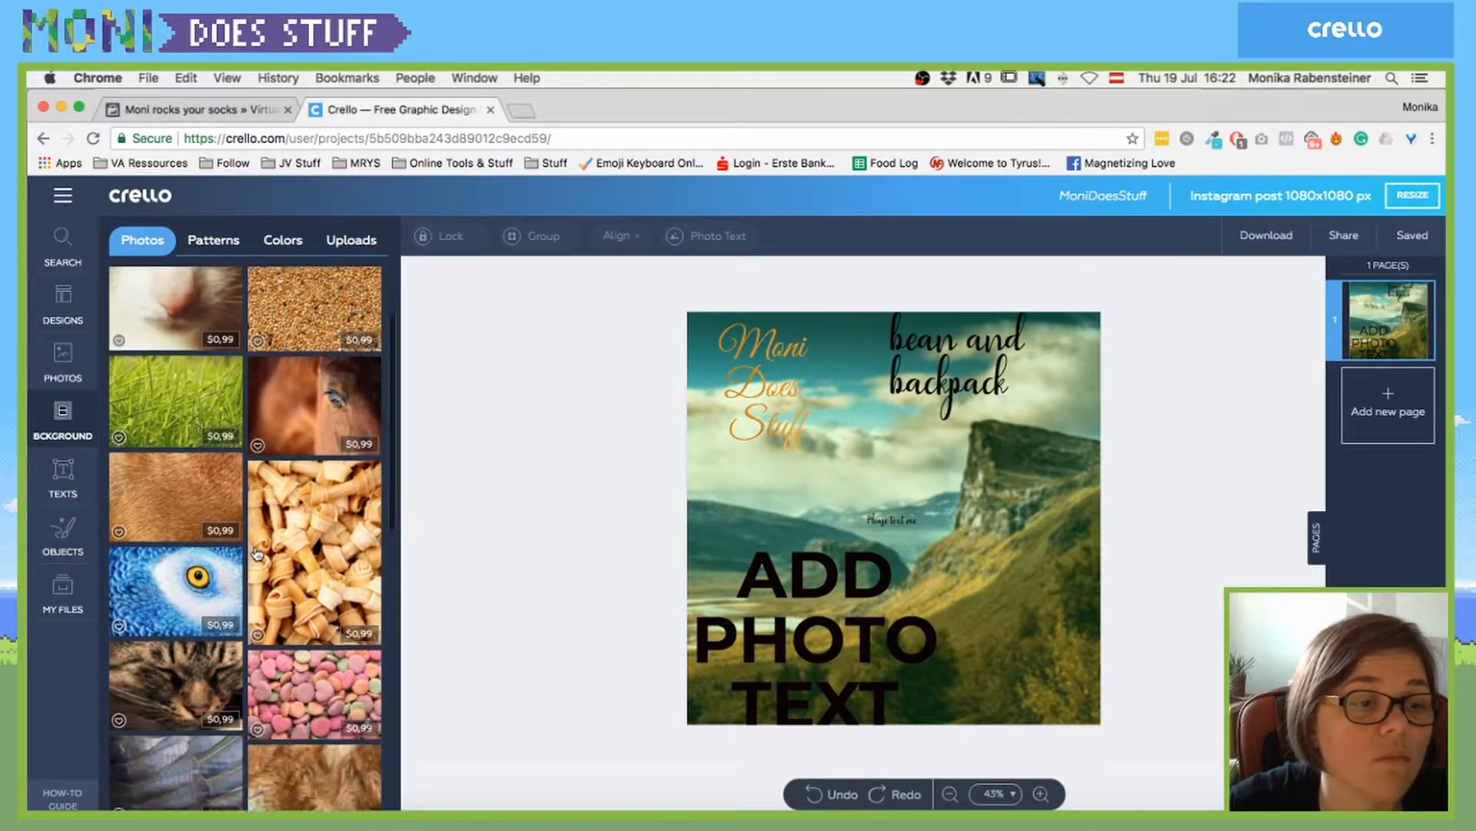
pyautogui.click(215, 241)
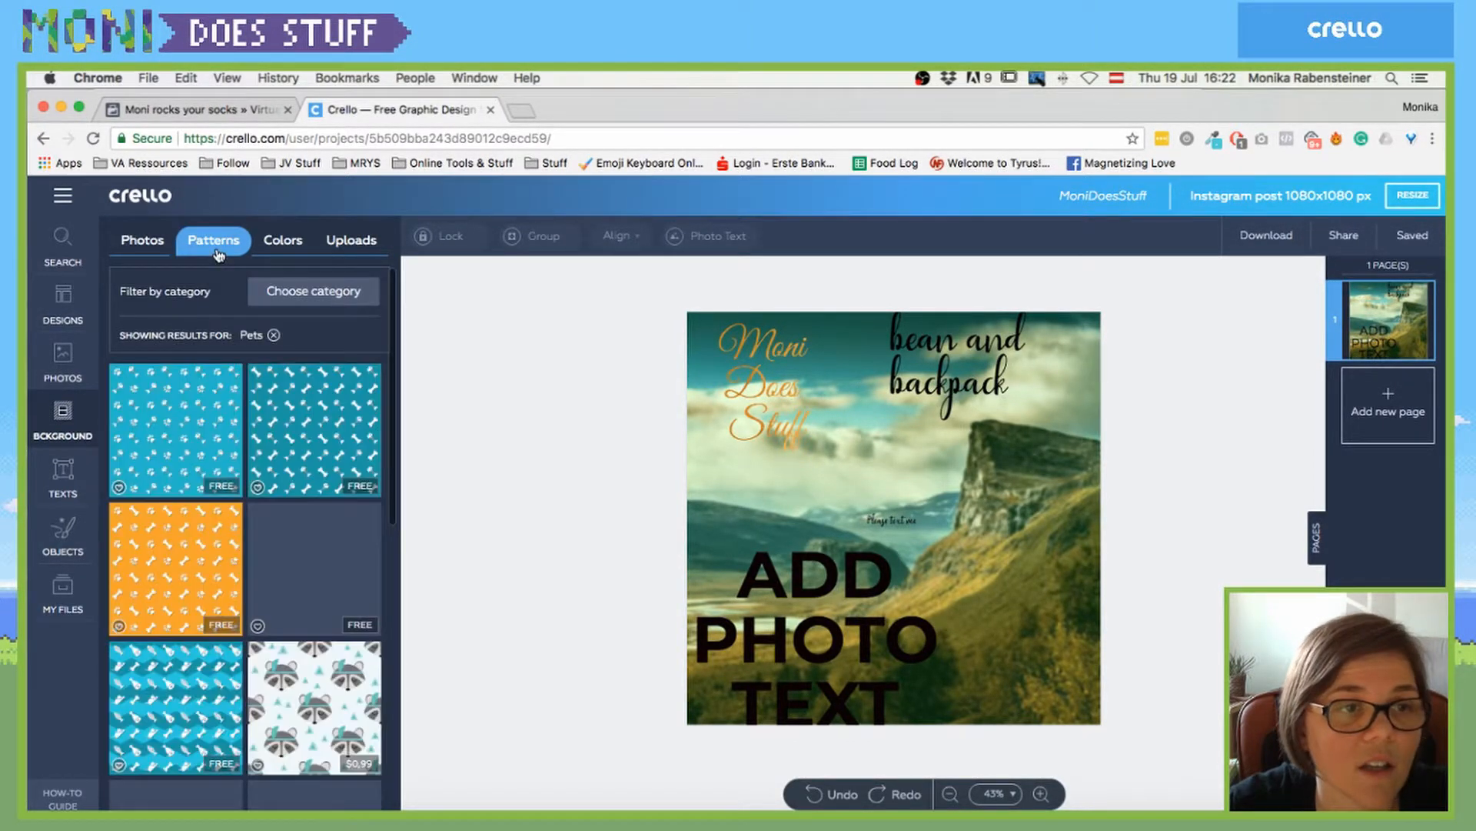
# - Select the text blocks together, then clear that and select the landscape background photo
pyautogui.click(668, 433)
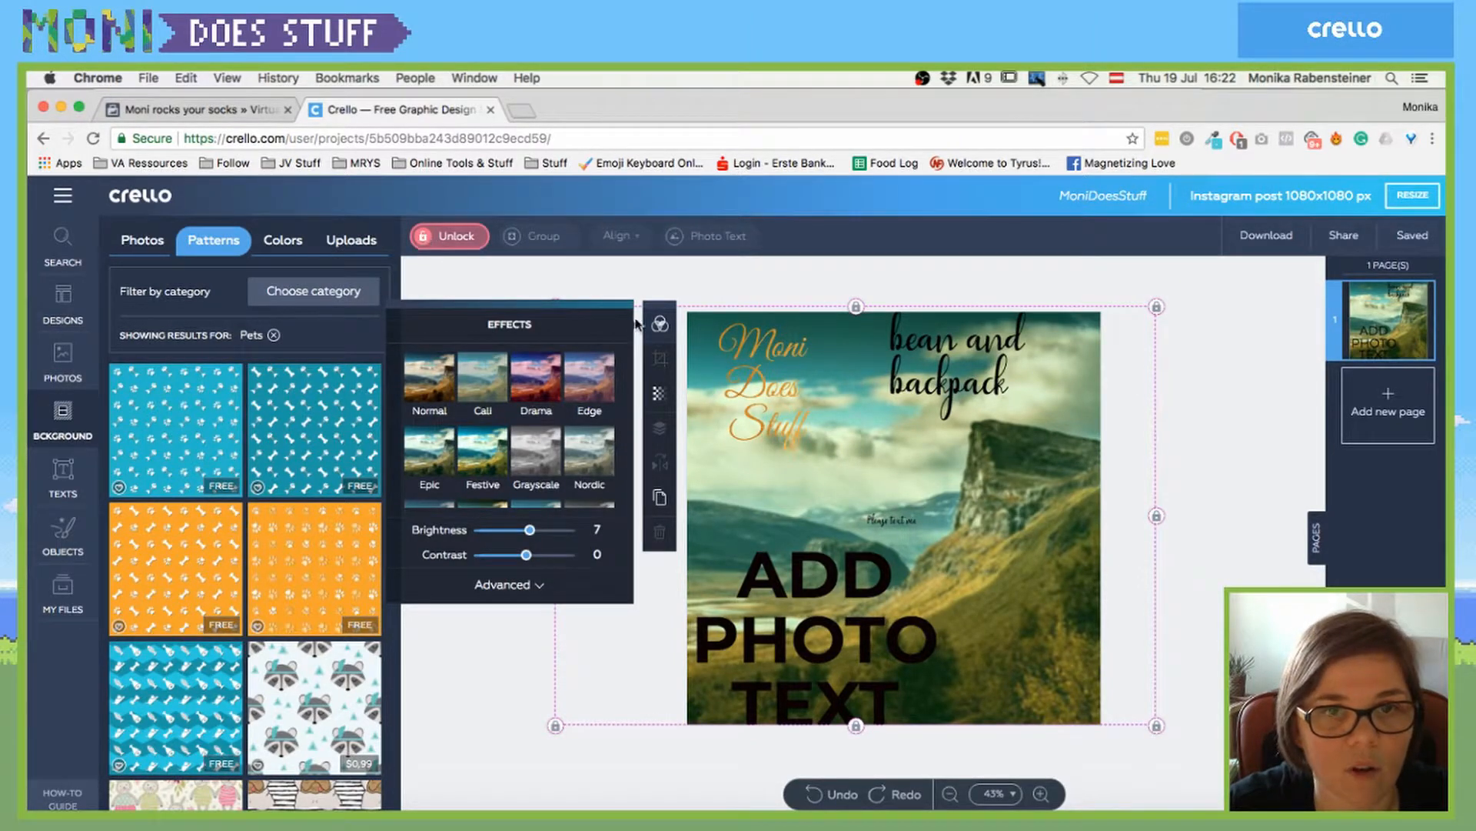
pyautogui.moveTo(736, 276); pyautogui.dragTo(989, 463)
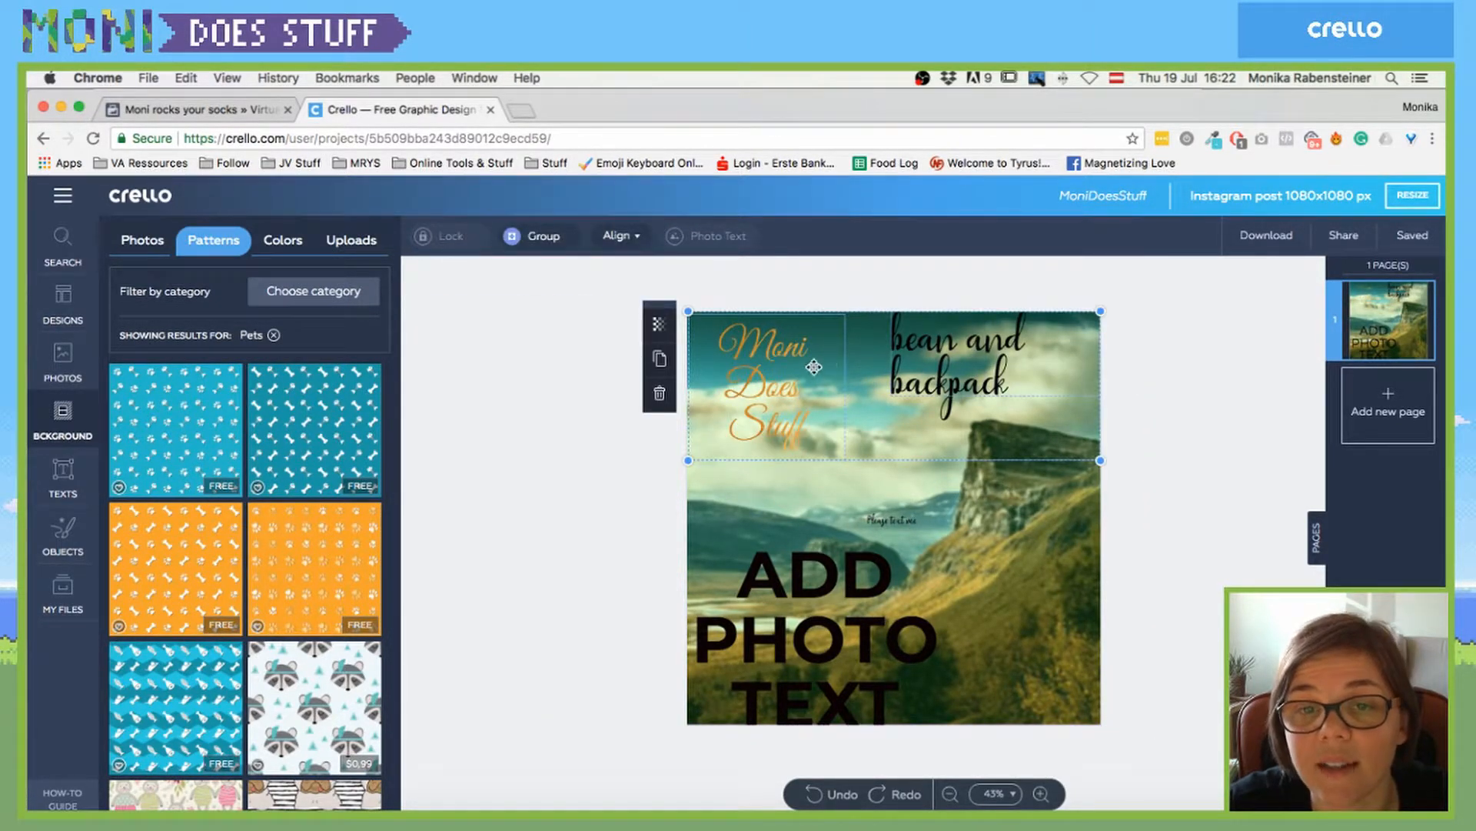
pyautogui.moveTo(764, 298); pyautogui.dragTo(1051, 632)
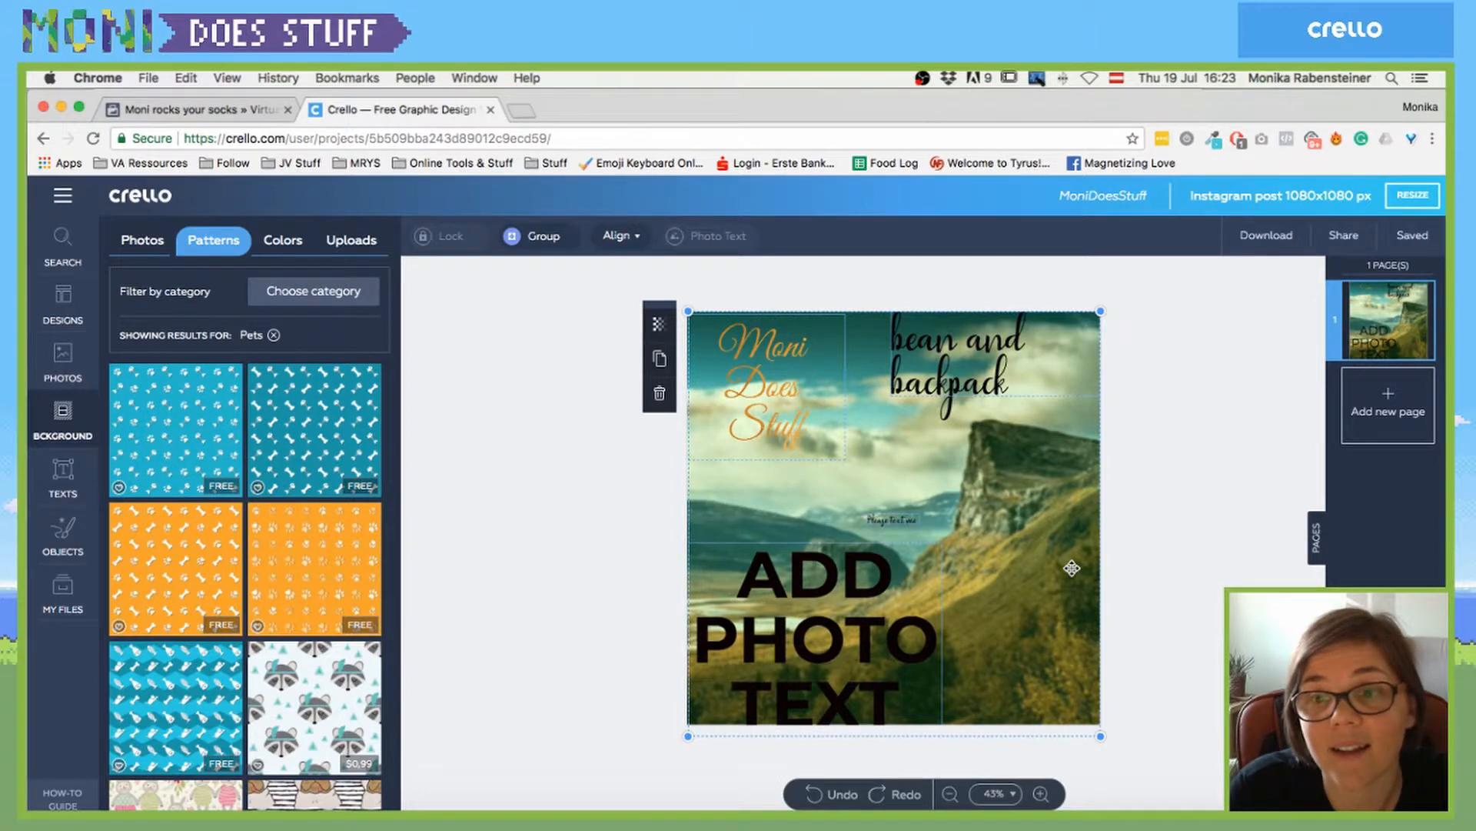
pyautogui.click(1137, 559)
pyautogui.click(1002, 533)
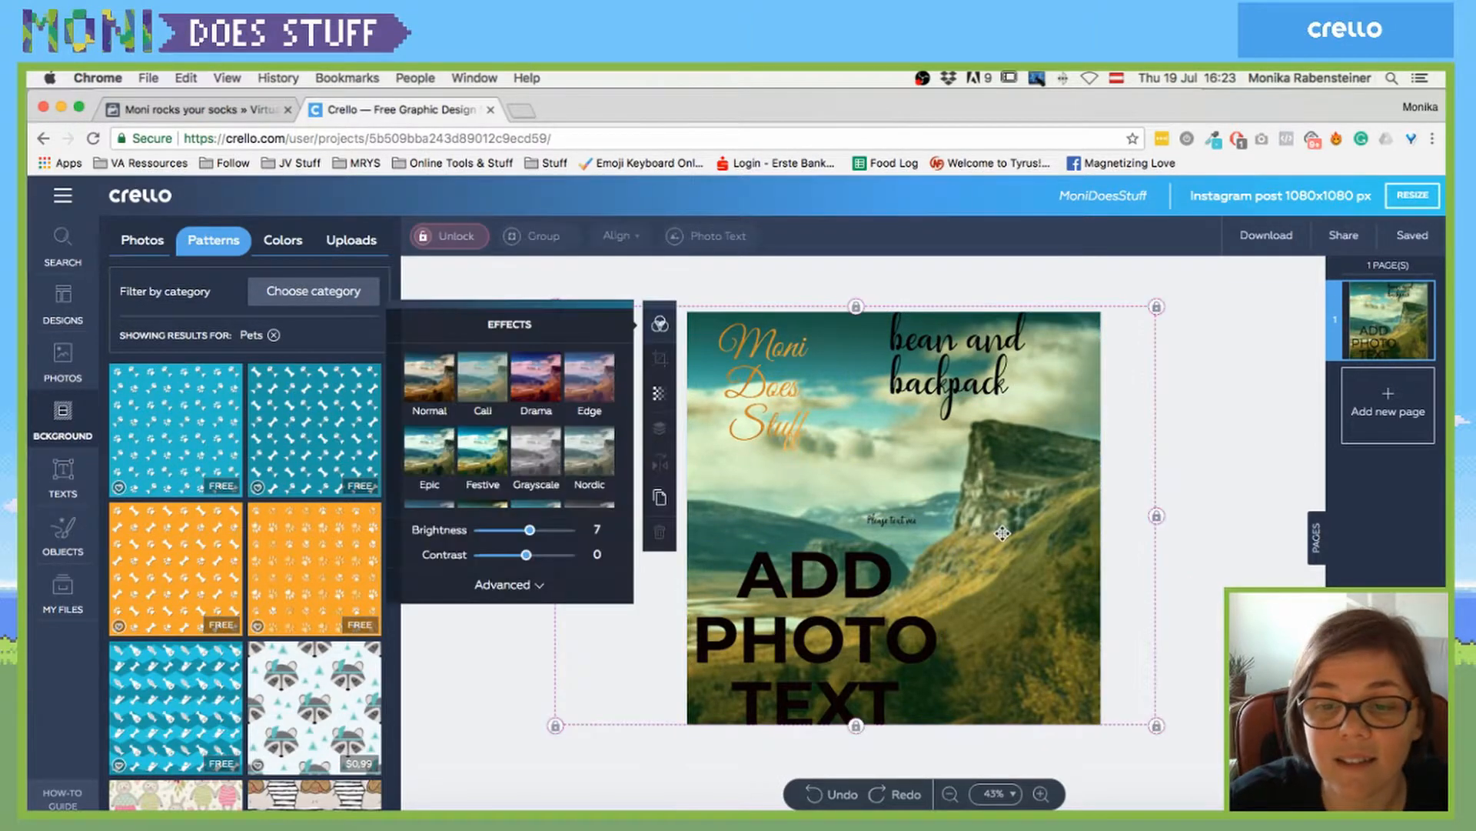
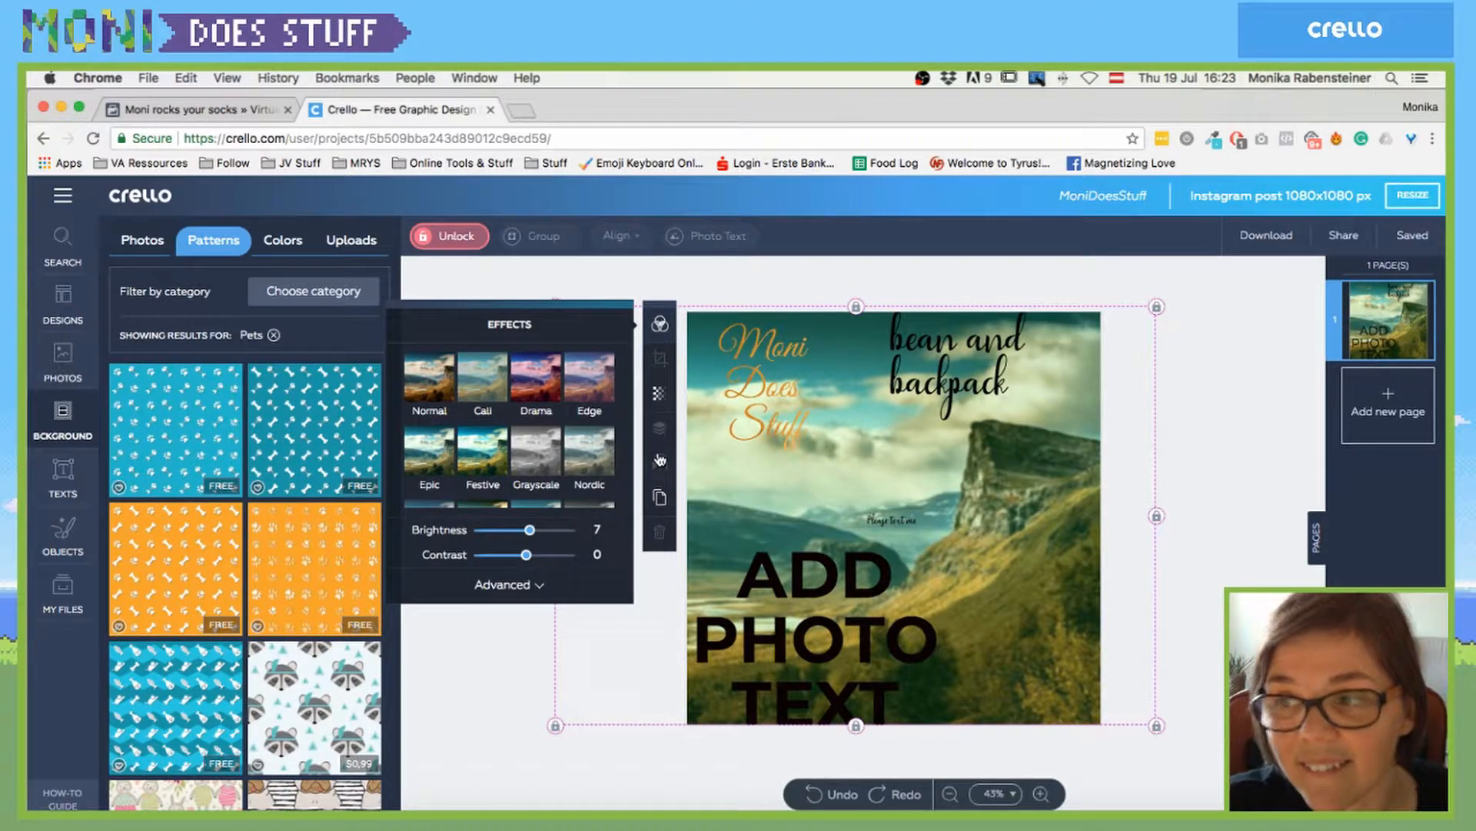
# - Unlock the landscape background photo and delete it
pyautogui.scroll(-2, 551, 456)
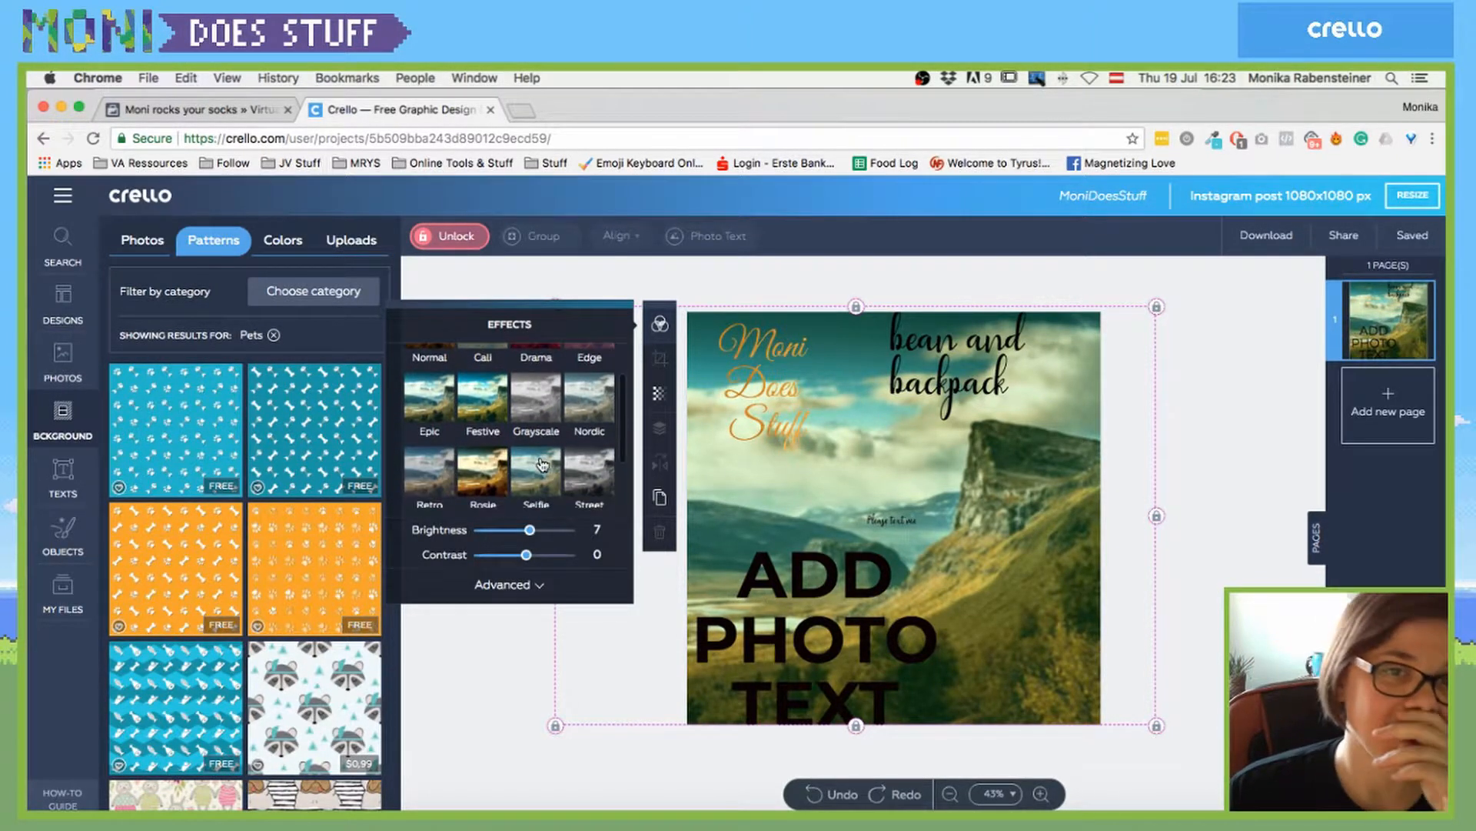
pyautogui.click(451, 237)
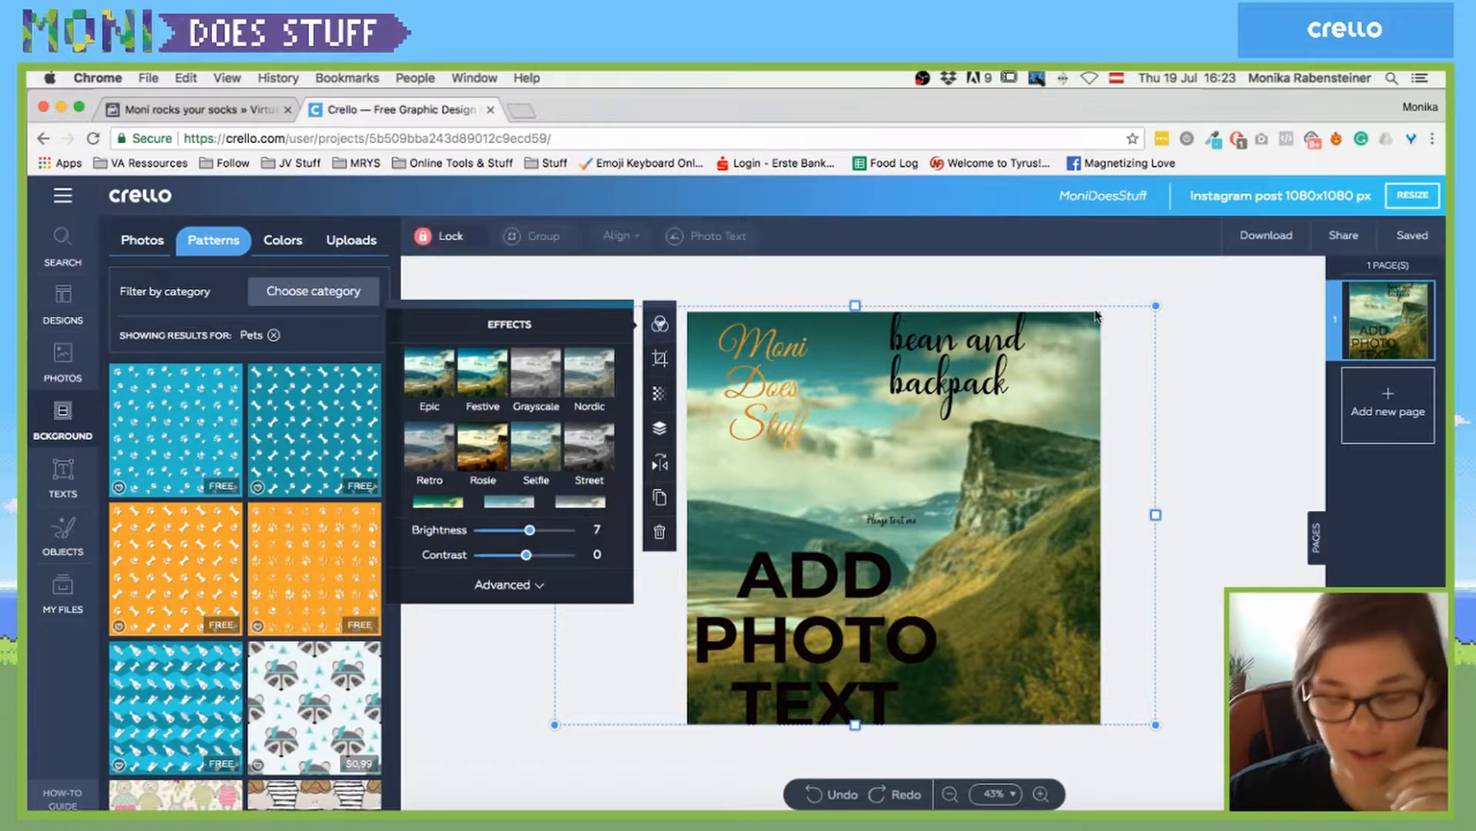
pyautogui.press('Delete')
# - Delete the ADD PHOTO TEXT heading box with the trash icon
pyautogui.click(801, 568)
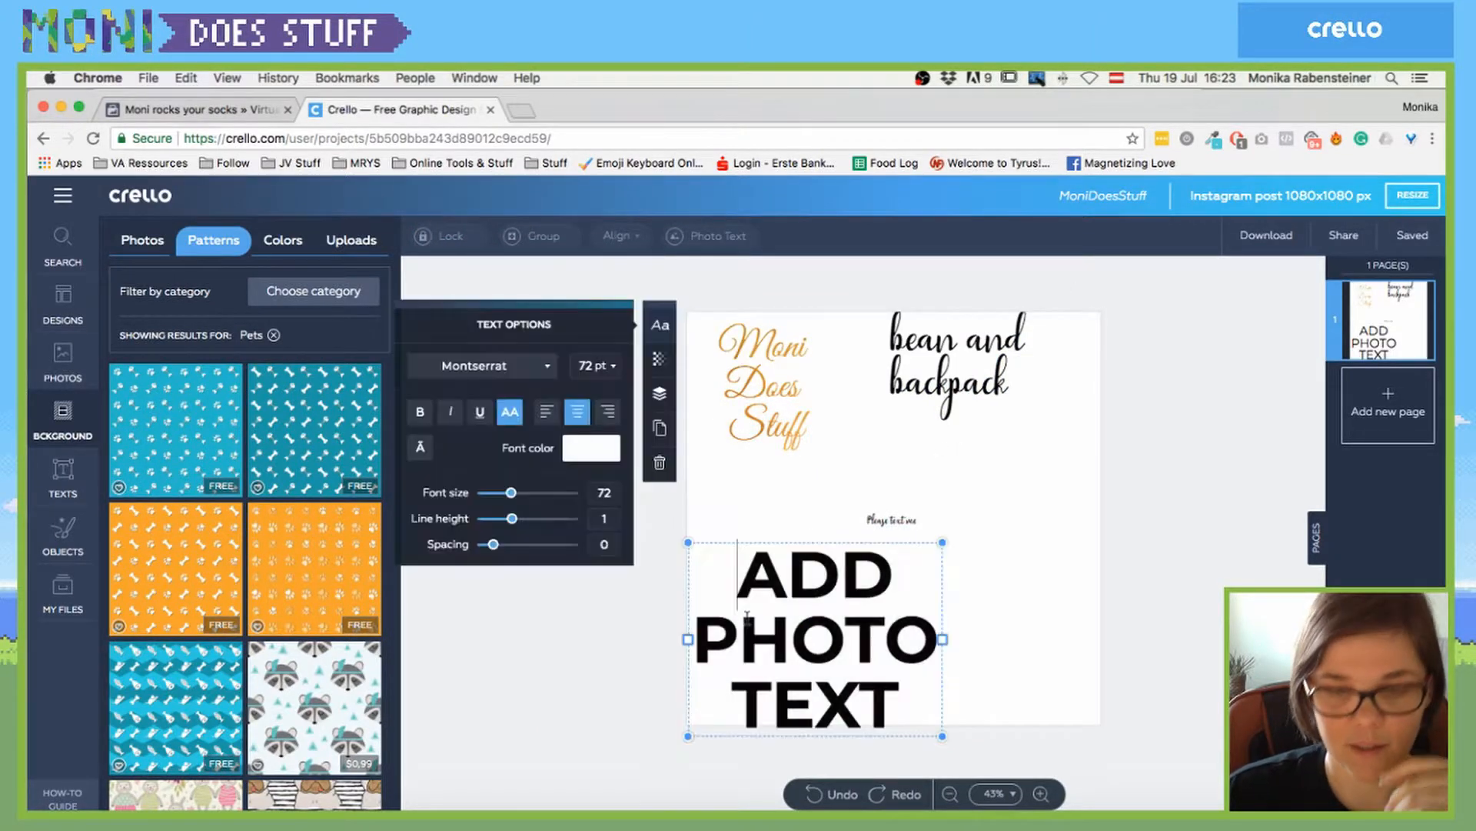
pyautogui.press('BackSpace')
pyautogui.press('Delete')
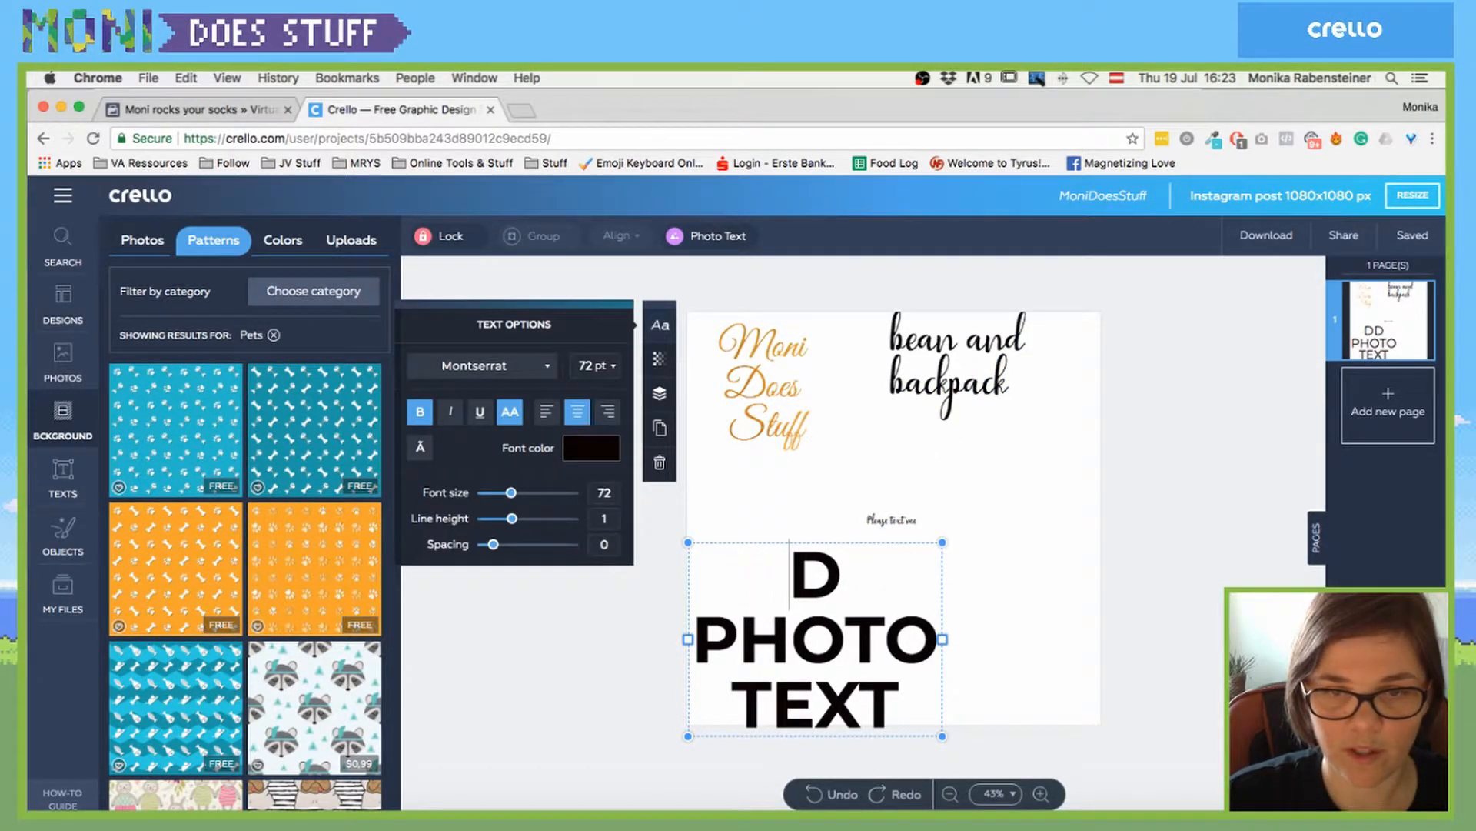
pyautogui.click(1144, 544)
pyautogui.click(926, 599)
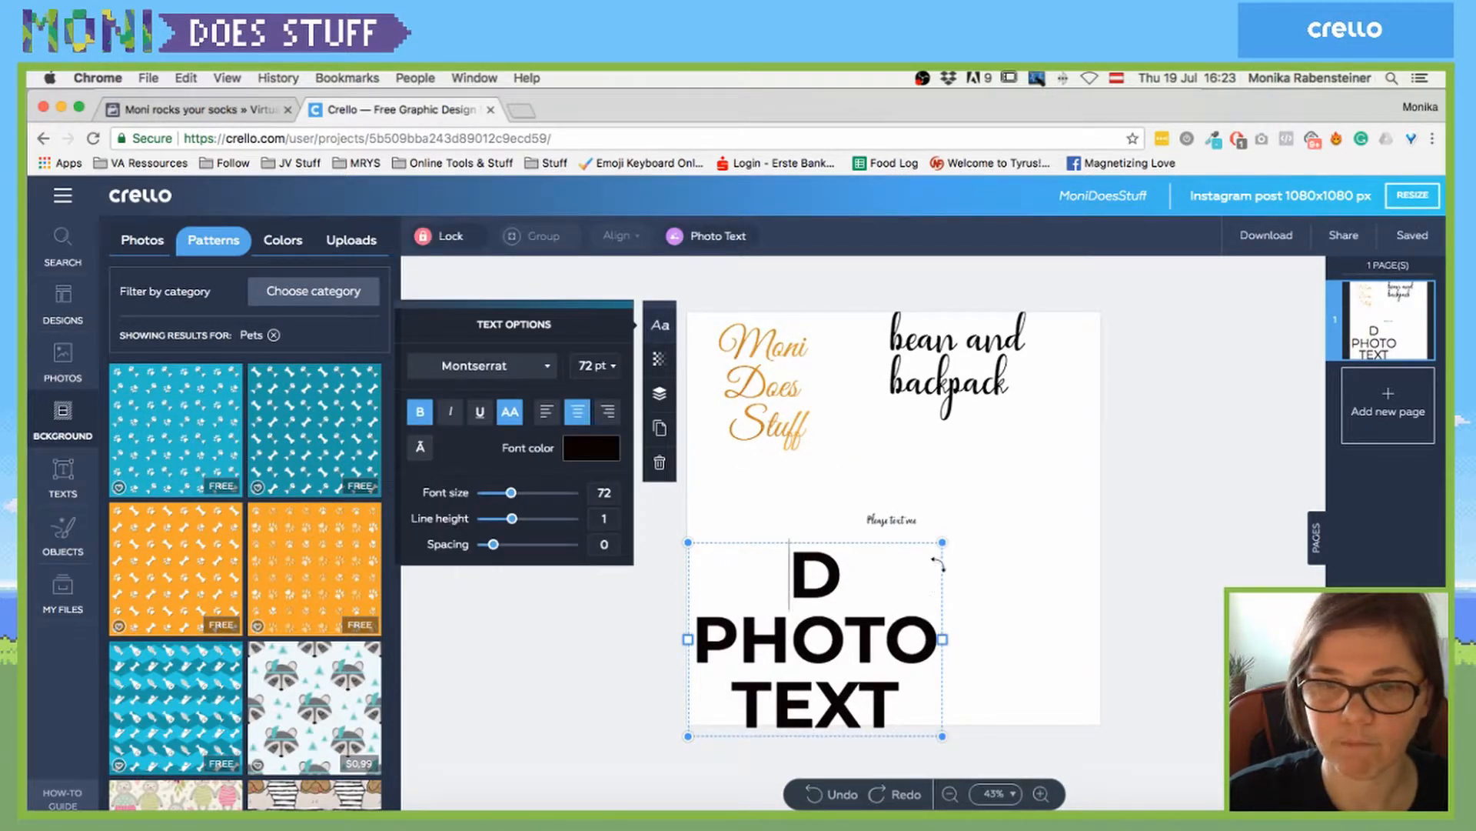
pyautogui.click(659, 462)
# - Delete the small 'Please text me' caption, keeping the bean and backpack title
pyautogui.click(918, 373)
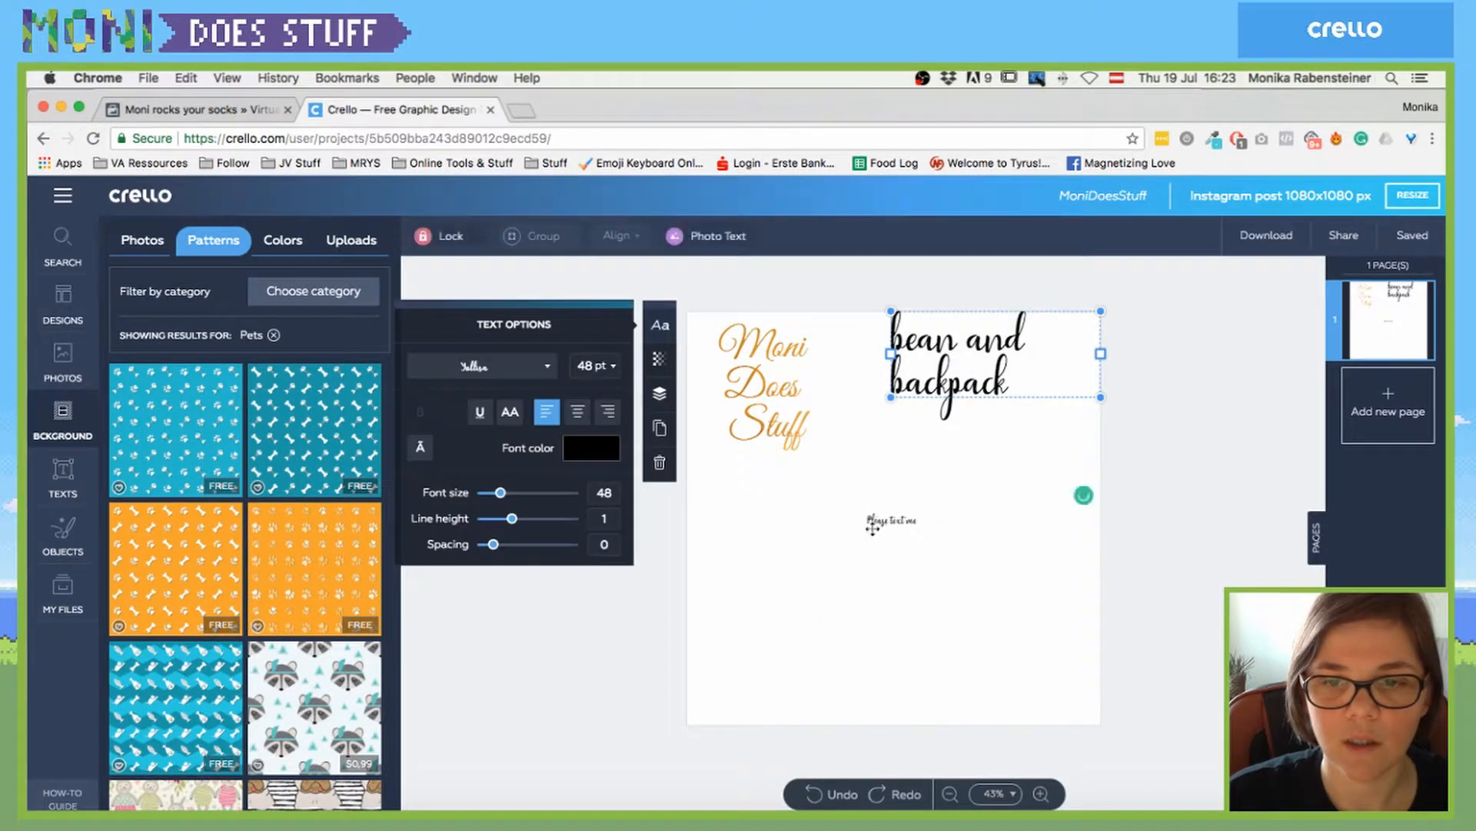
pyautogui.click(877, 519)
pyautogui.click(664, 466)
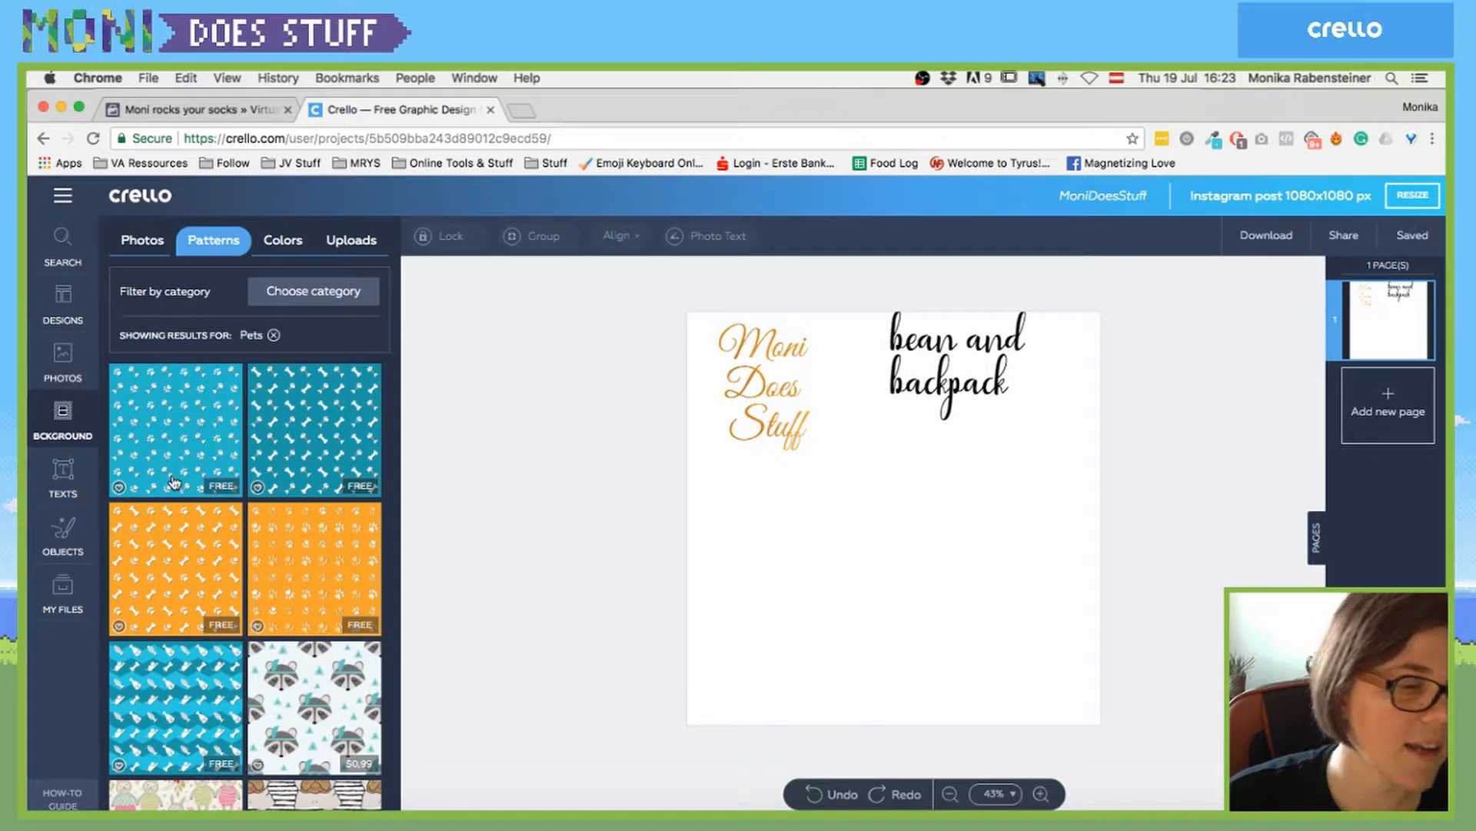
# - Try the orange paw-print pattern as background, inspect and resize it, then delete it
pyautogui.scroll(-1, 173, 482)
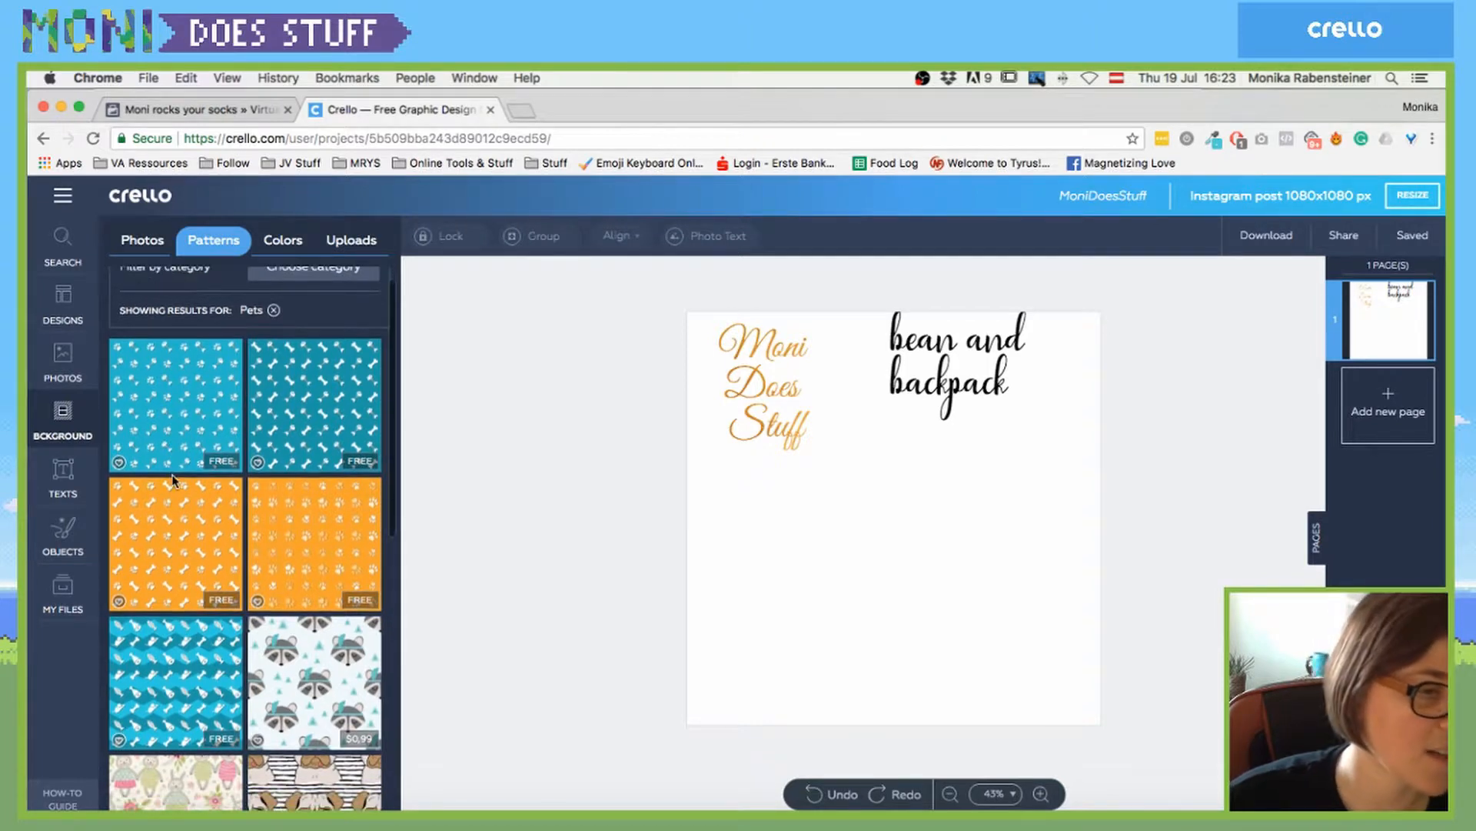
pyautogui.click(300, 515)
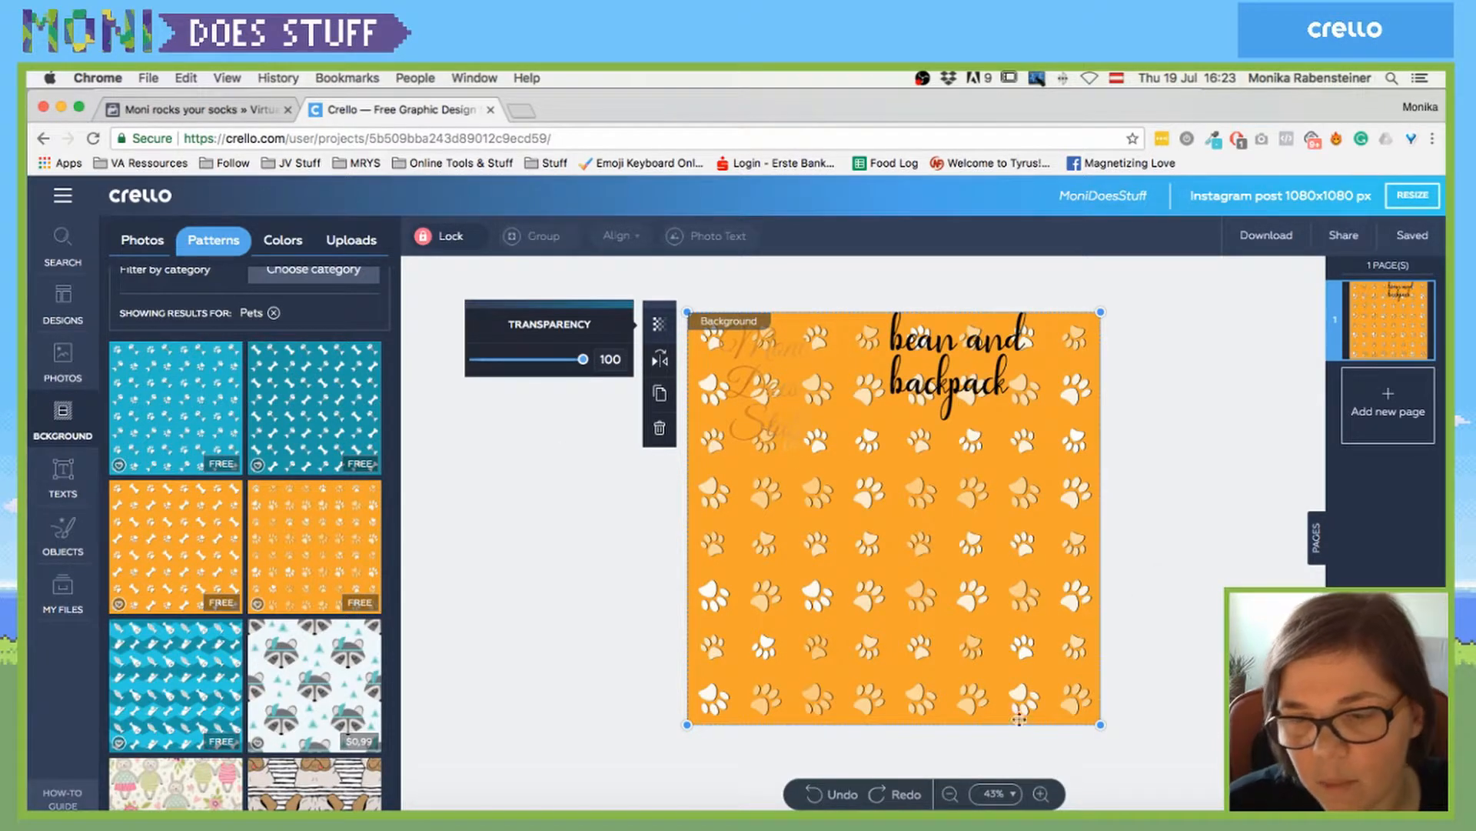
pyautogui.click(1041, 794)
pyautogui.click(1041, 793)
pyautogui.click(1040, 793)
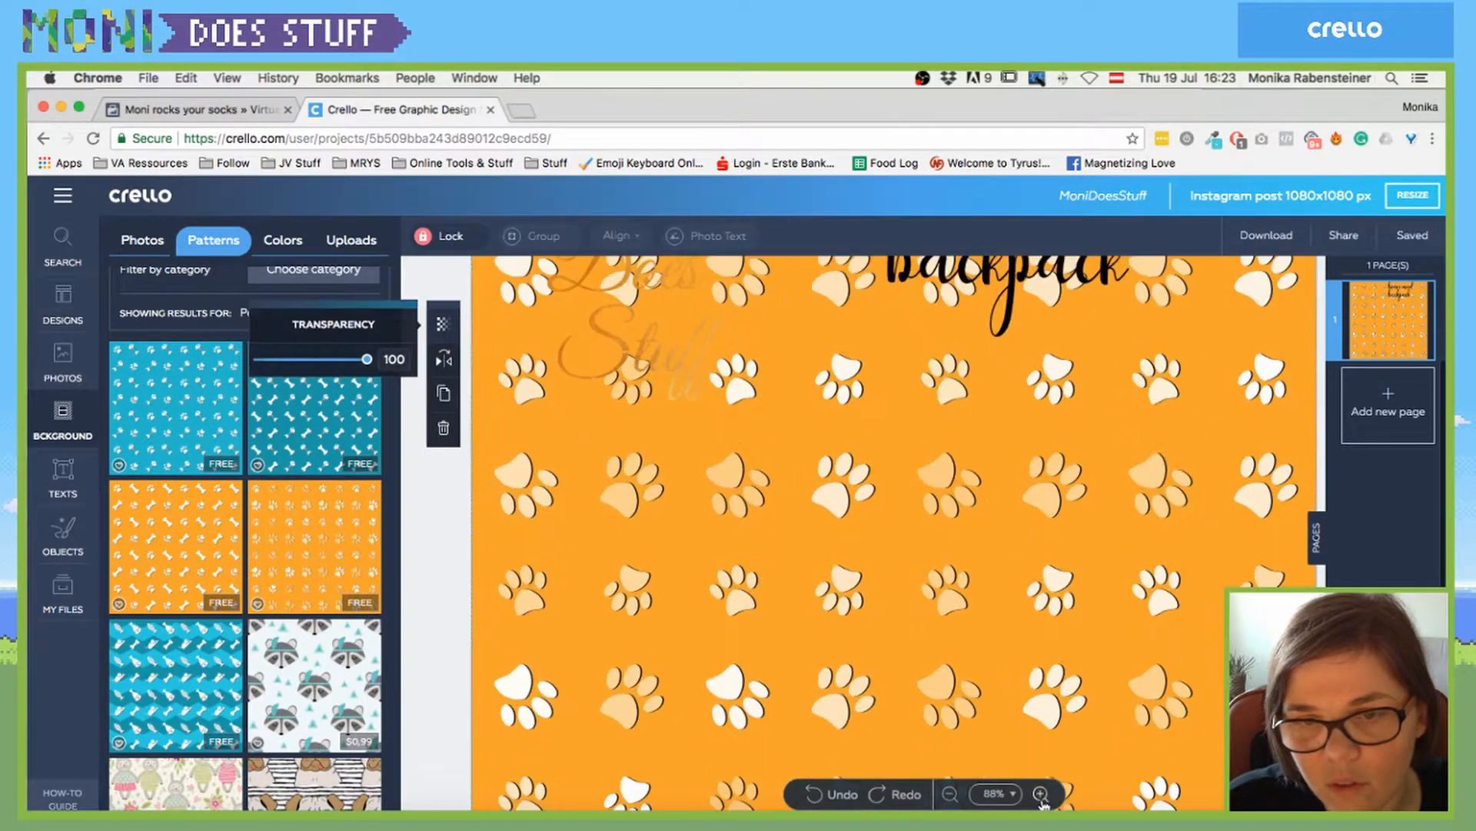
pyautogui.click(1041, 793)
pyautogui.click(1040, 794)
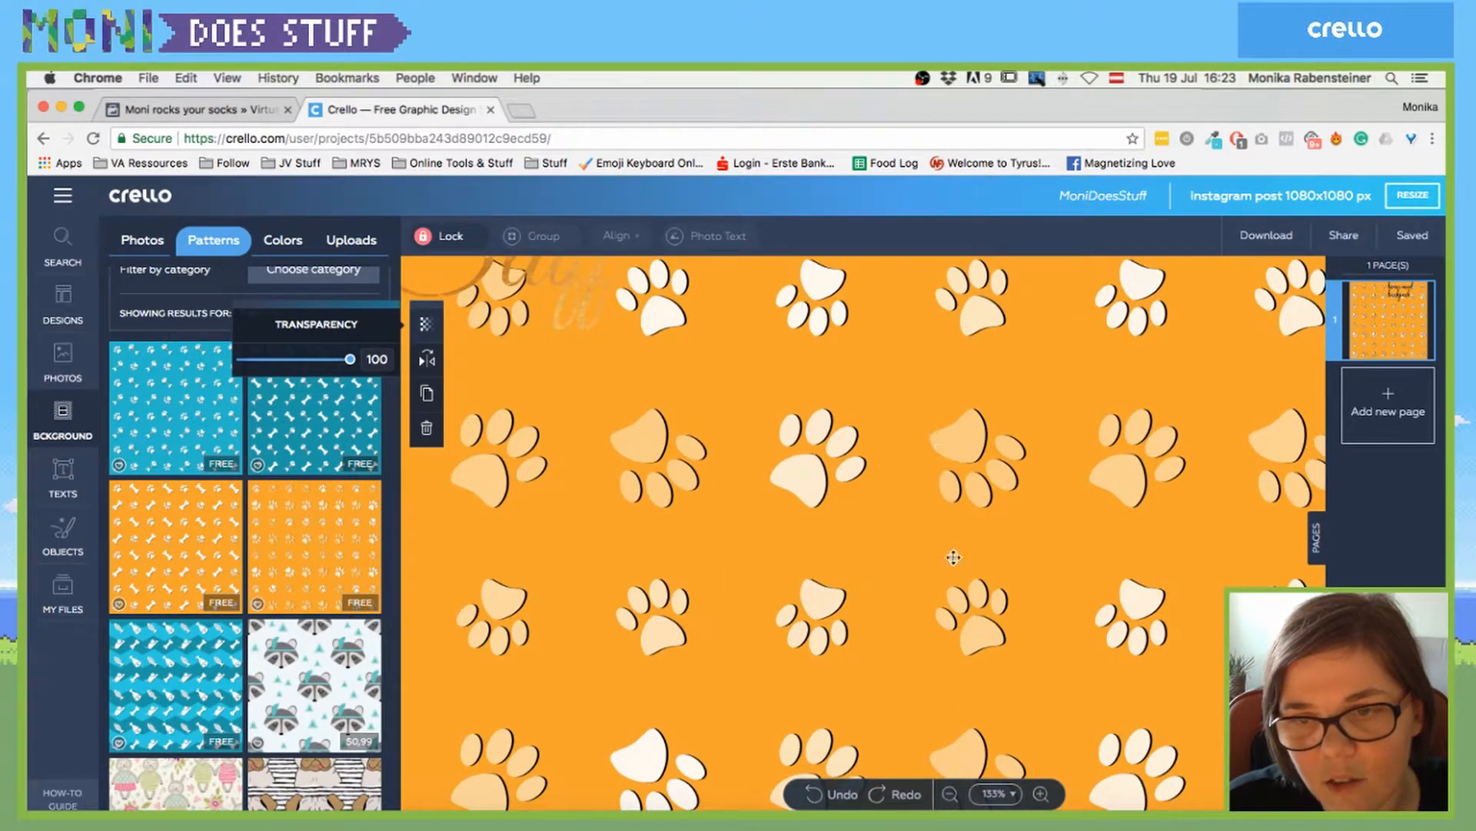
pyautogui.click(951, 795)
pyautogui.click(950, 795)
pyautogui.click(951, 794)
pyautogui.click(950, 794)
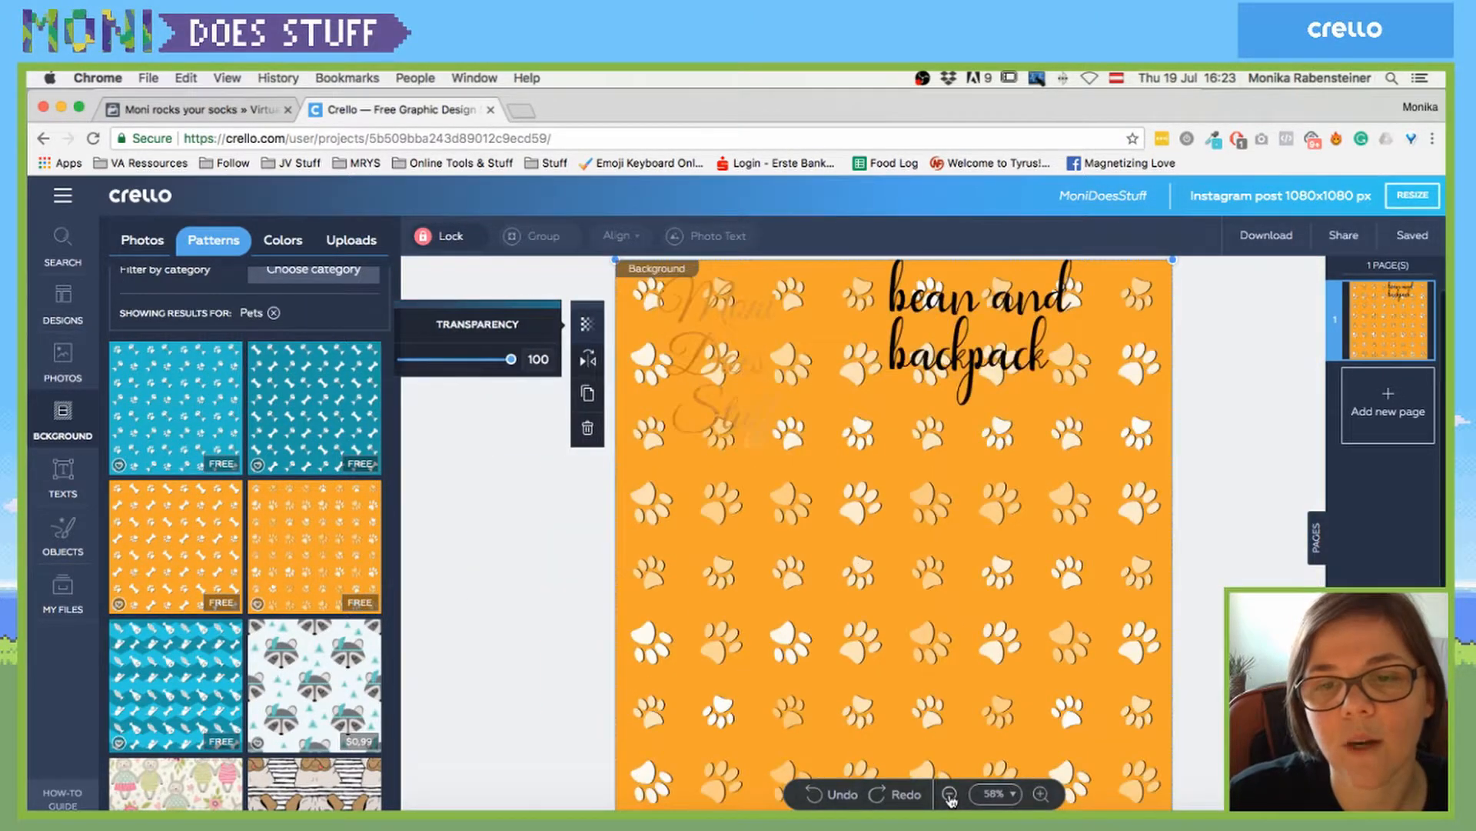
pyautogui.click(951, 795)
pyautogui.click(951, 794)
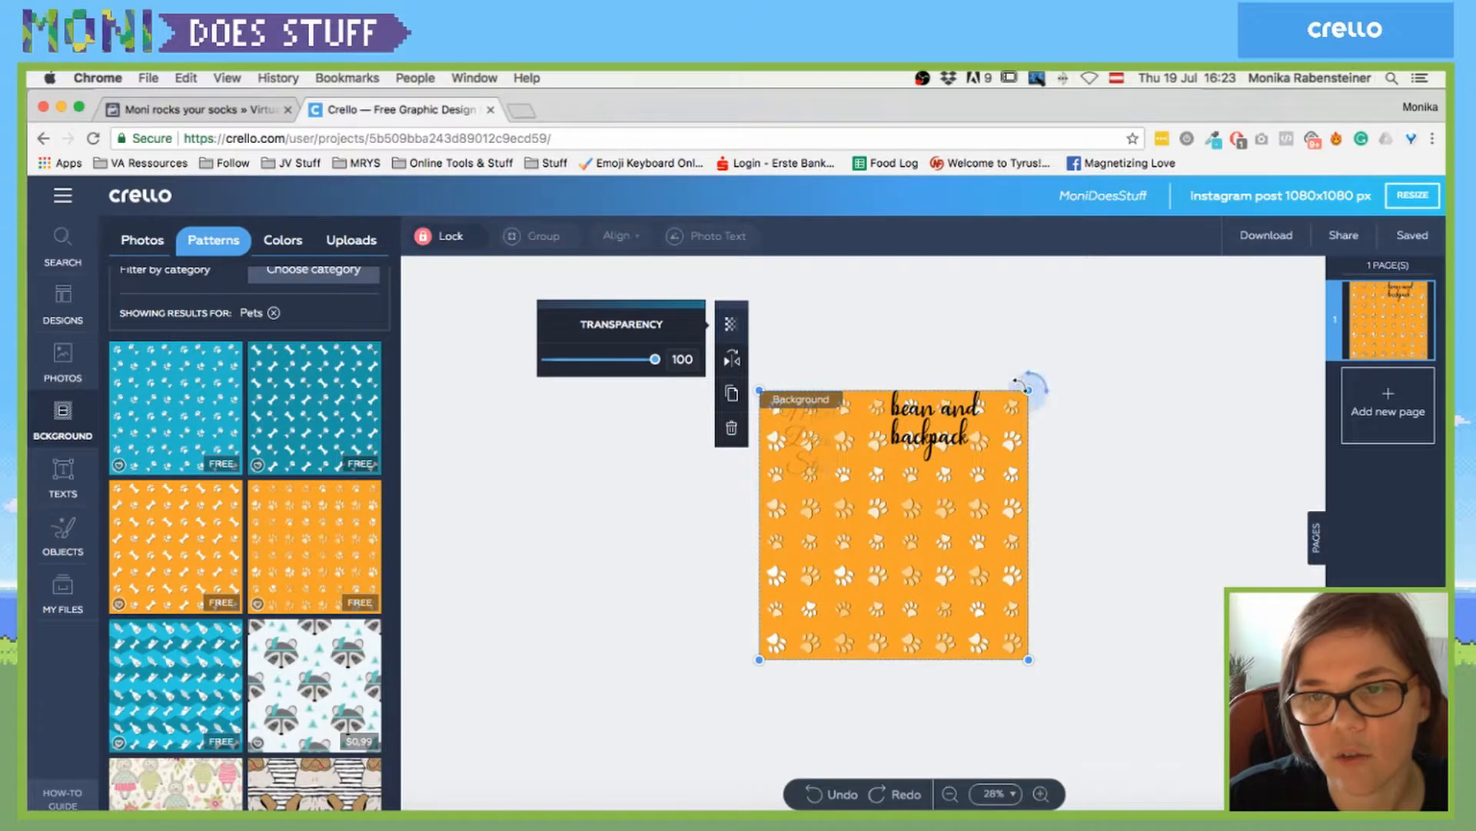
pyautogui.moveTo(1028, 390); pyautogui.dragTo(988, 489)
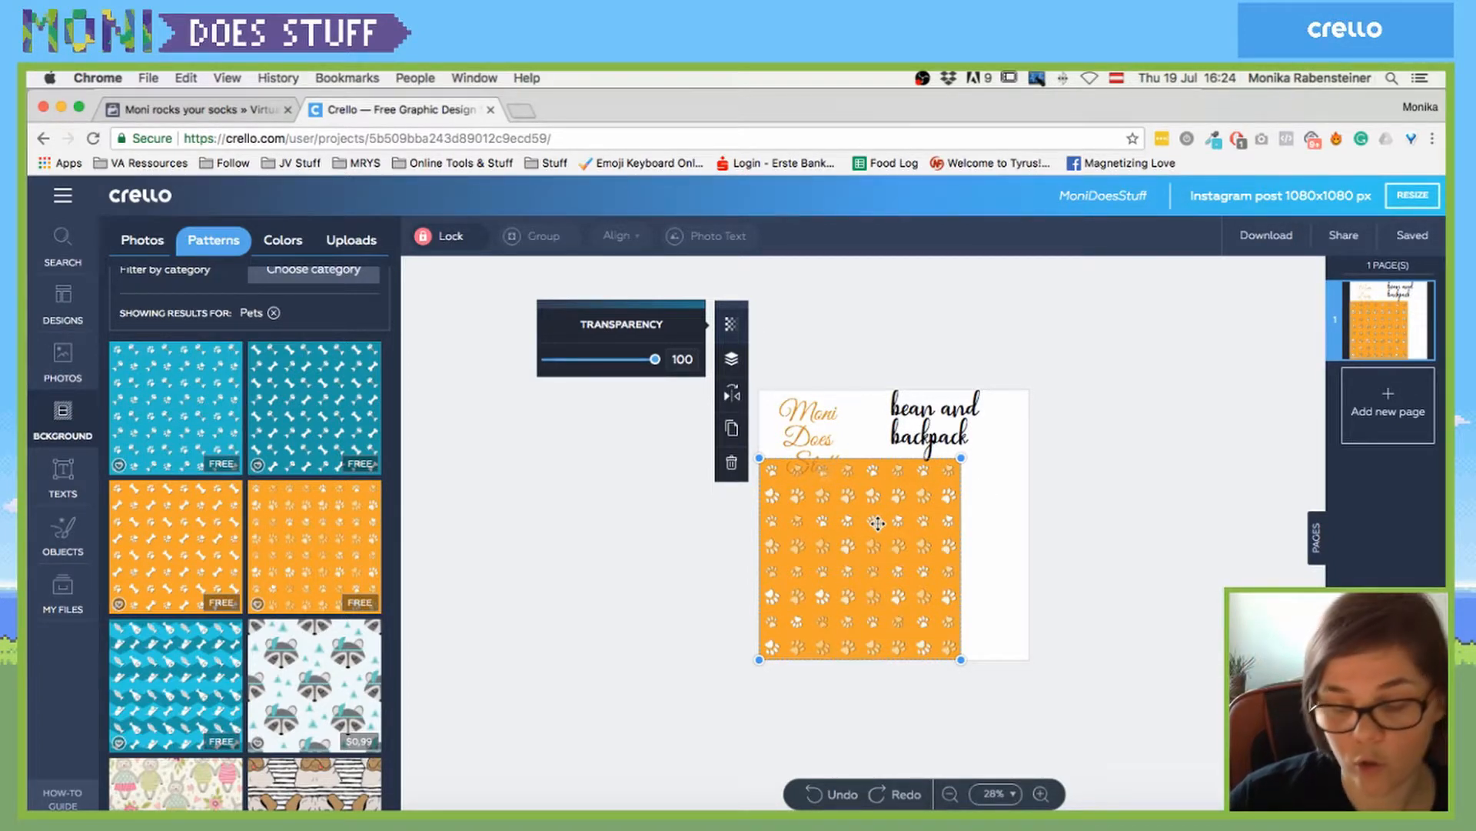
pyautogui.press('Delete')
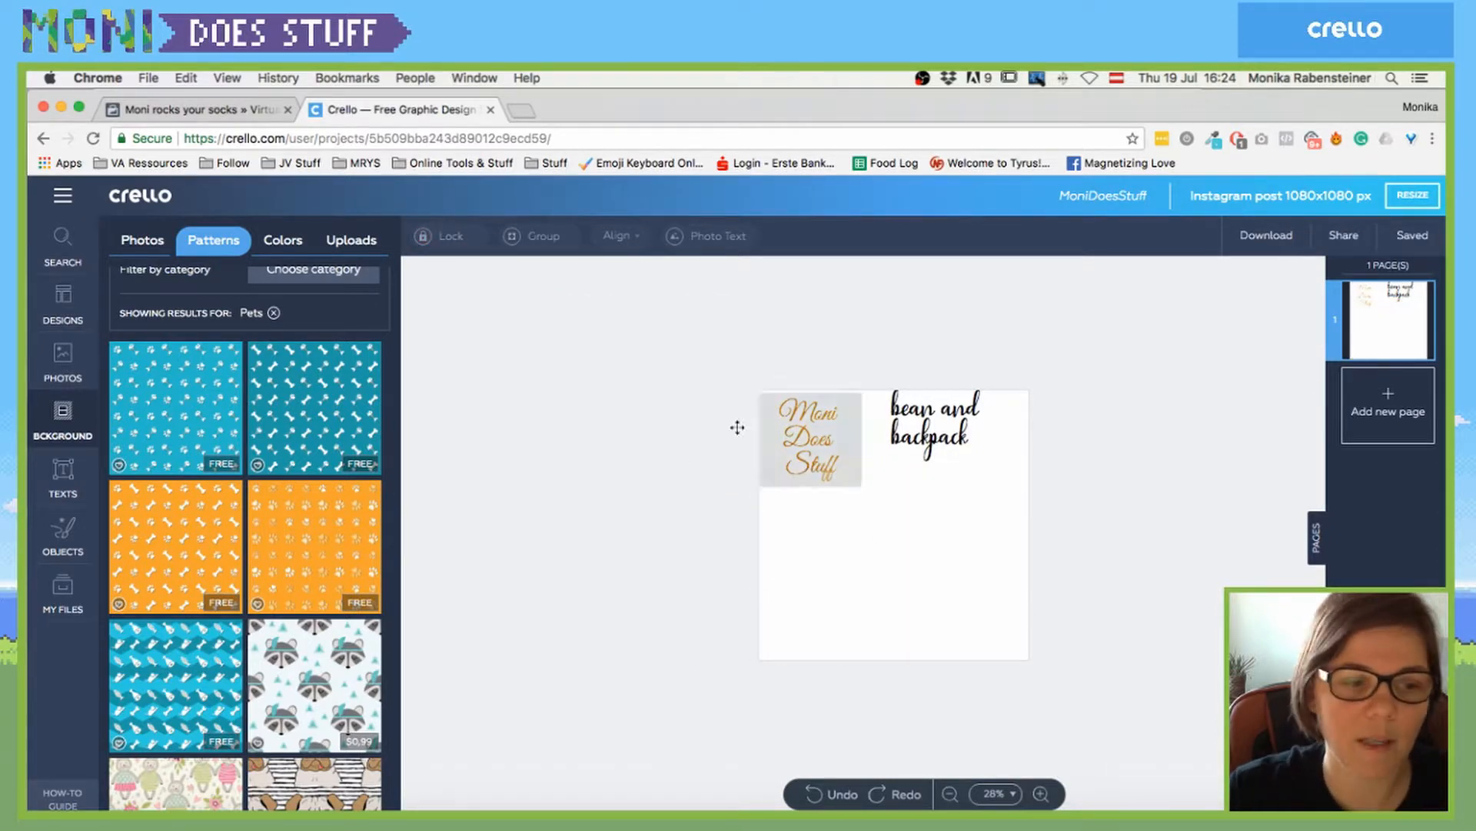
# - Try the raccoon pattern background, delete it, and show the plain background colours
pyautogui.scroll(-1, 364, 587)
pyautogui.scroll(-3, 364, 587)
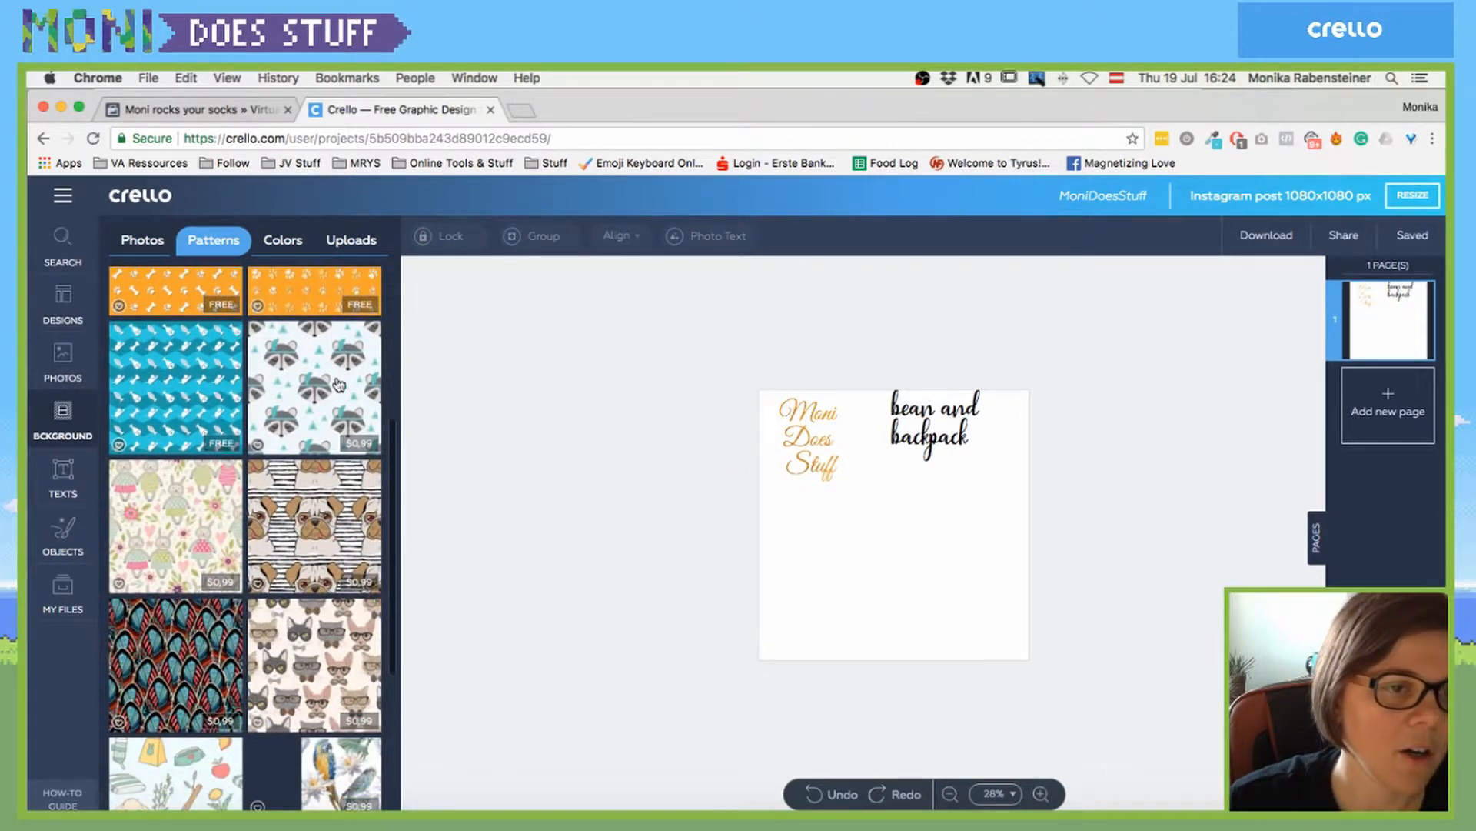
pyautogui.click(338, 384)
pyautogui.click(683, 548)
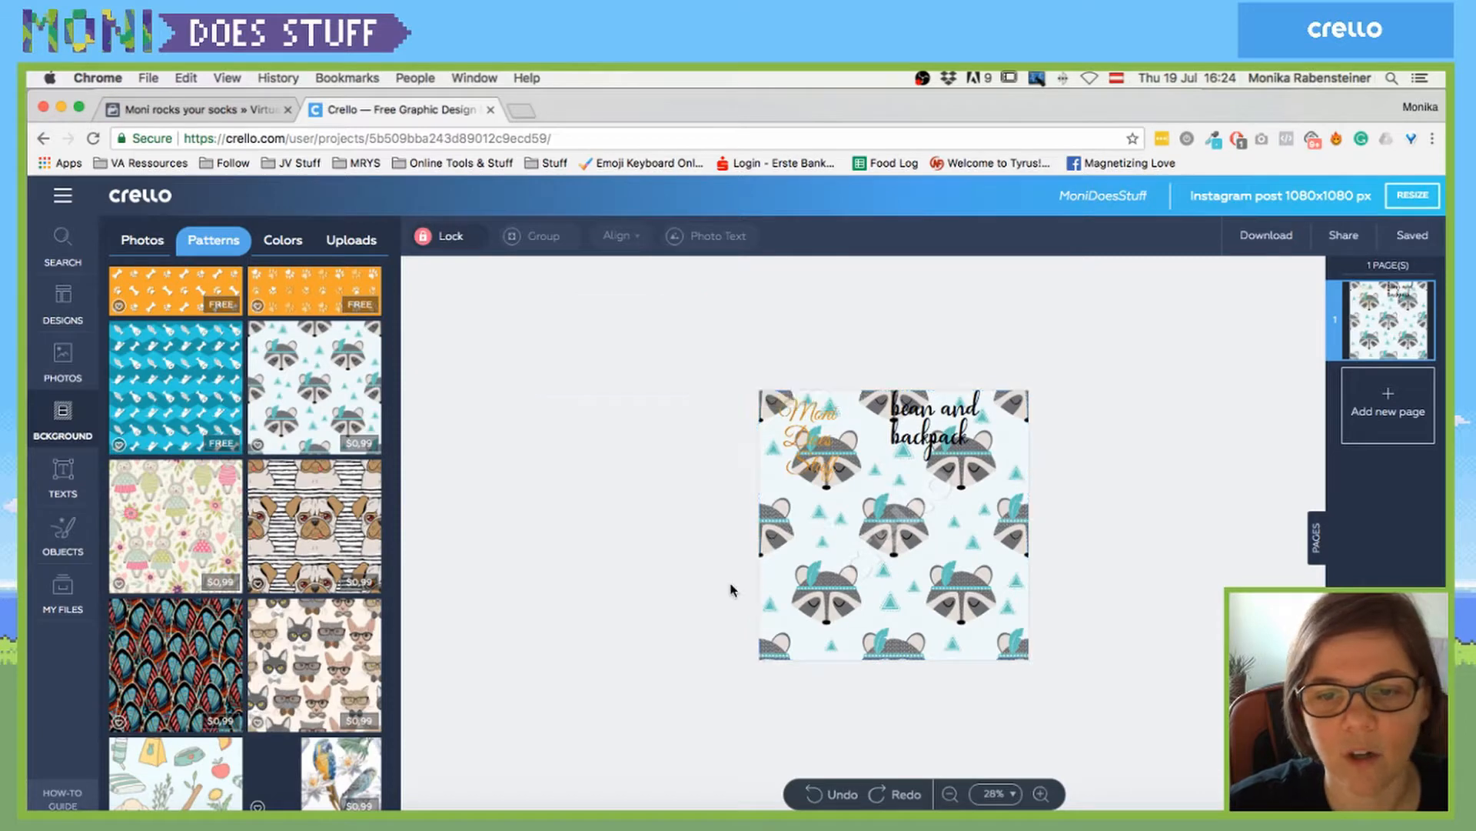
pyautogui.click(884, 569)
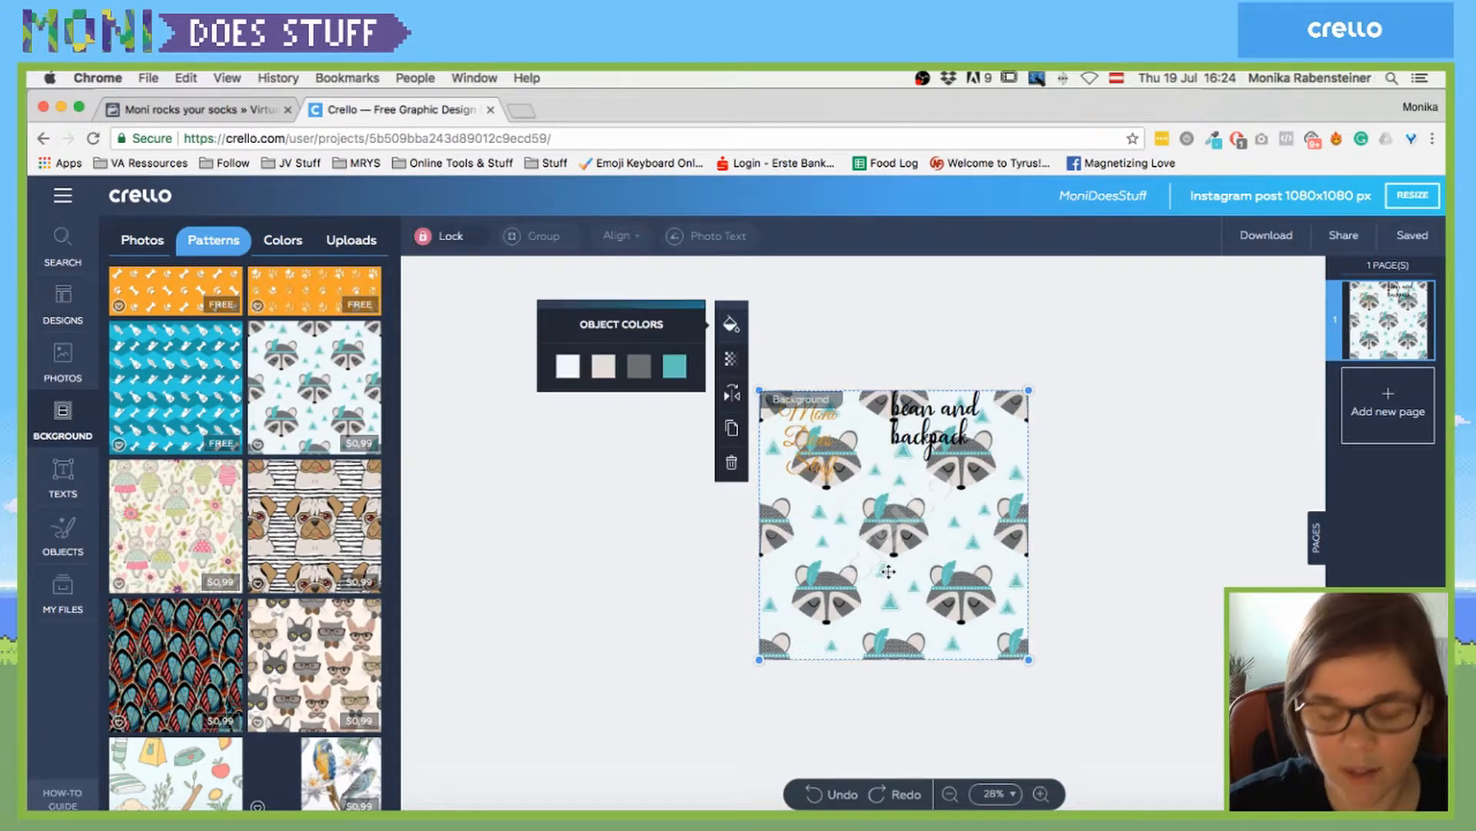
pyautogui.press('Delete')
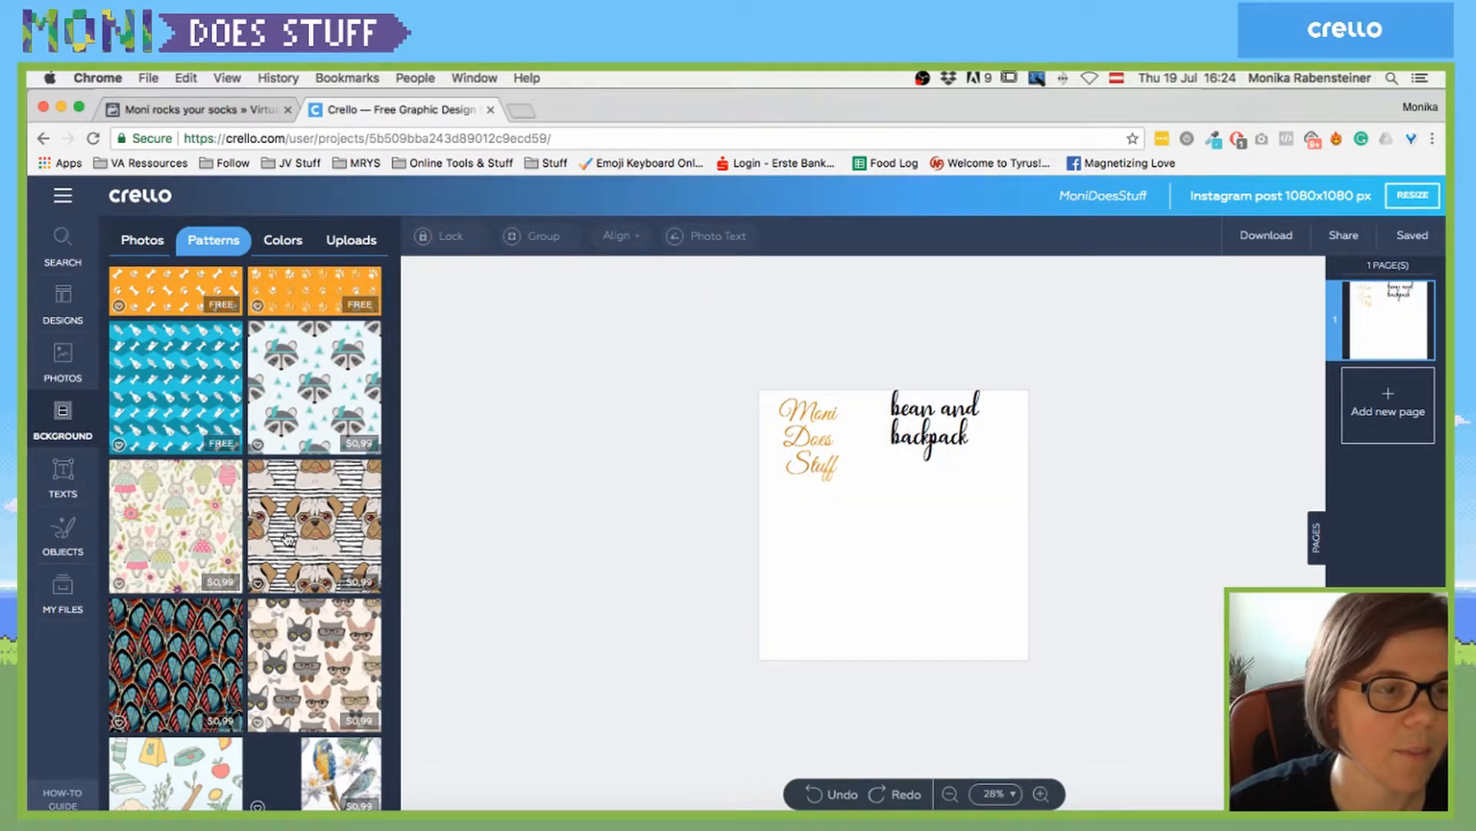
pyautogui.scroll(4, 268, 417)
pyautogui.click(296, 241)
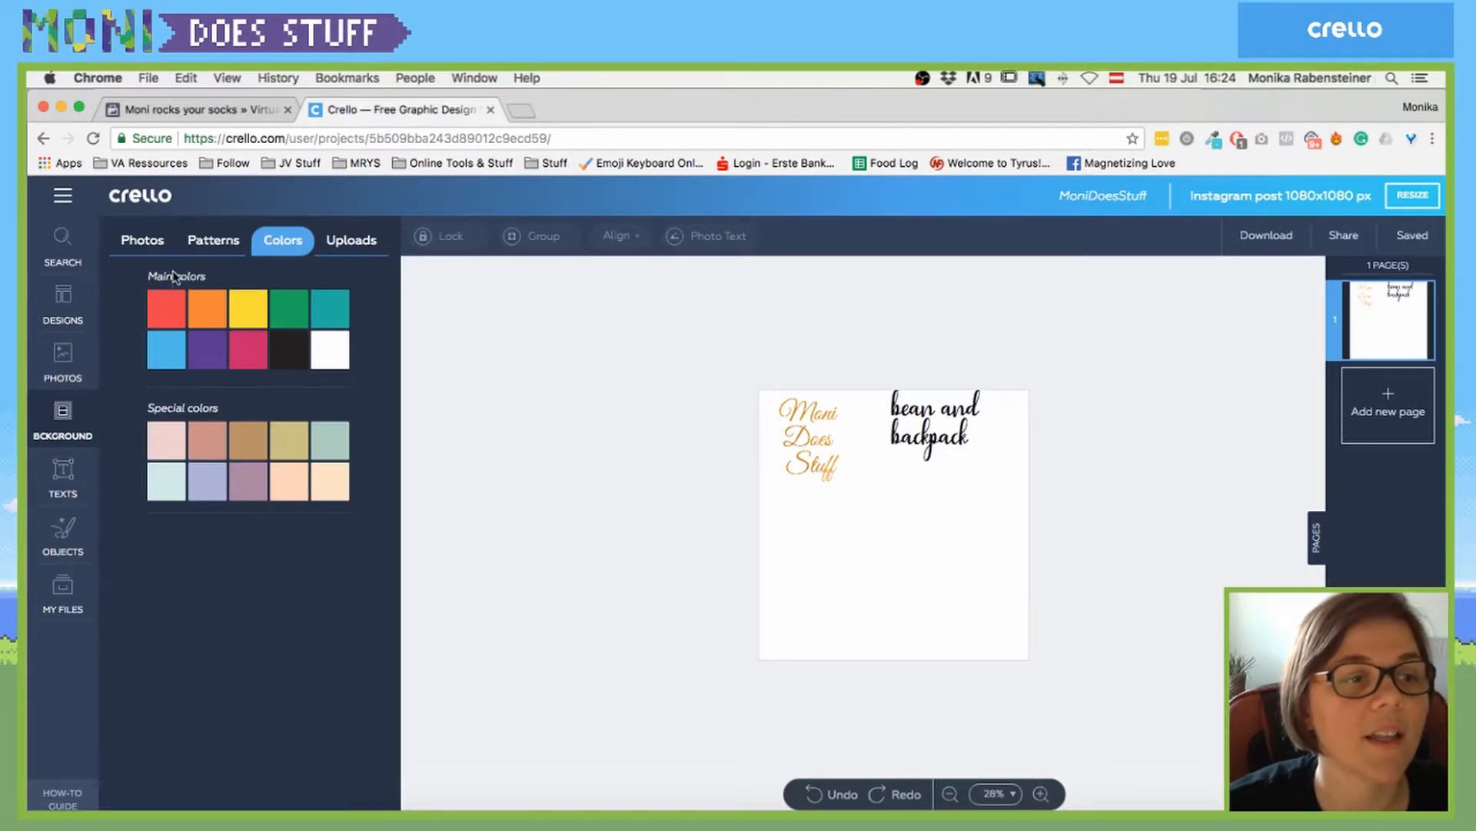
# - Place the uploaded orange texture, enlarge and move it, then delete it
pyautogui.click(356, 240)
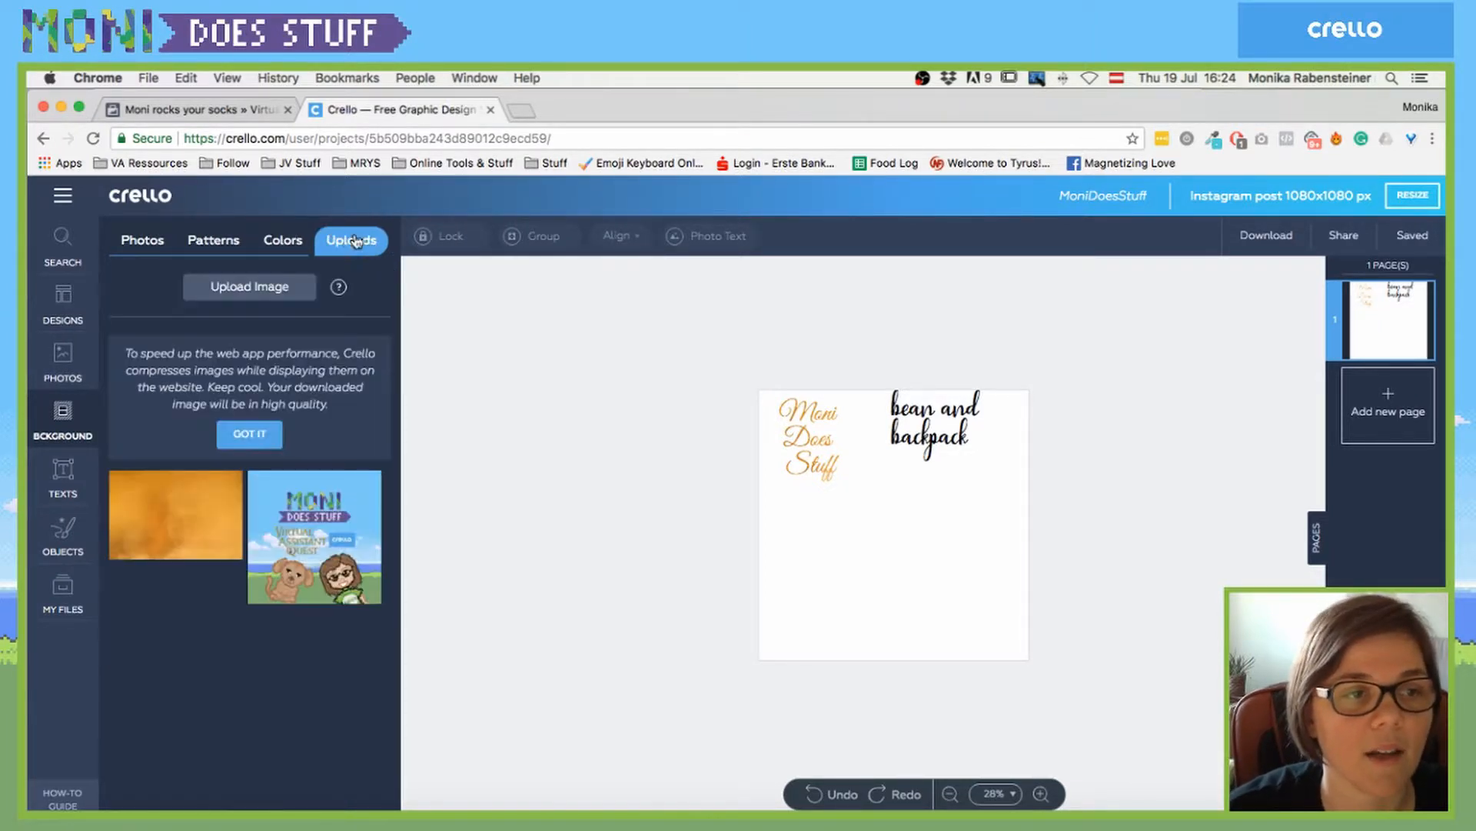
pyautogui.click(208, 531)
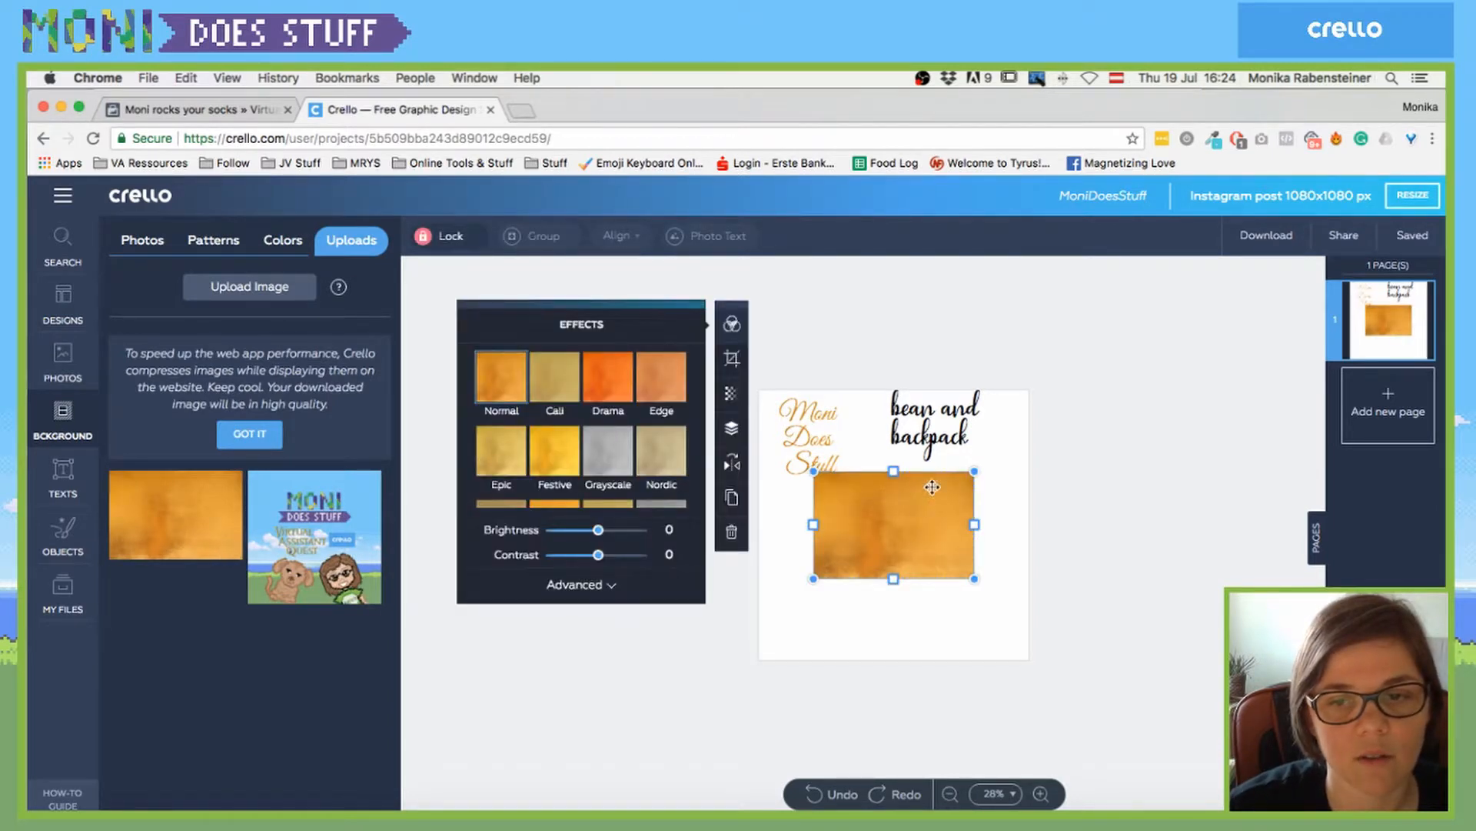
pyautogui.moveTo(977, 471); pyautogui.dragTo(1051, 419)
pyautogui.moveTo(912, 503); pyautogui.dragTo(816, 565)
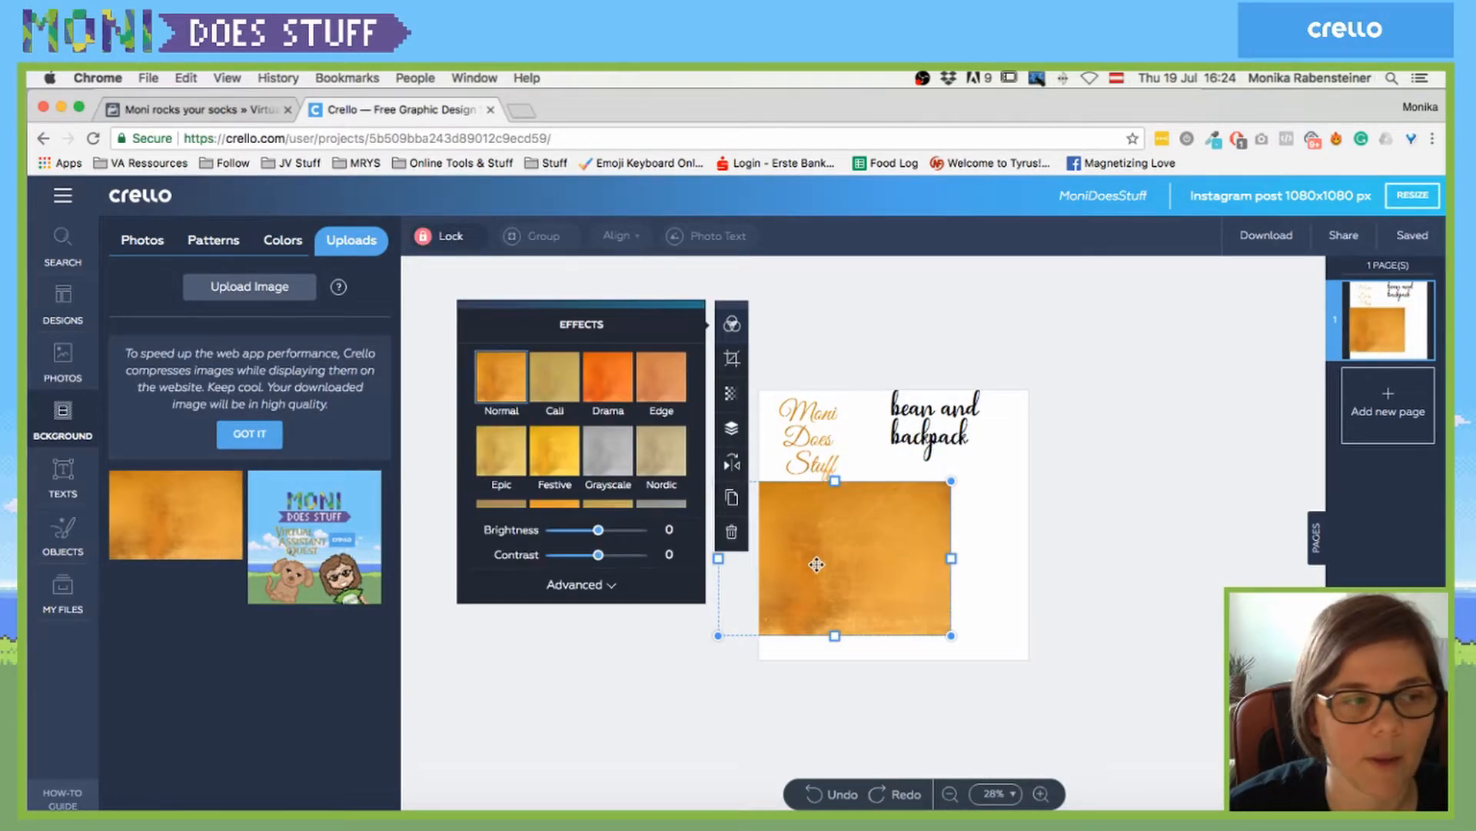
pyautogui.press('Delete')
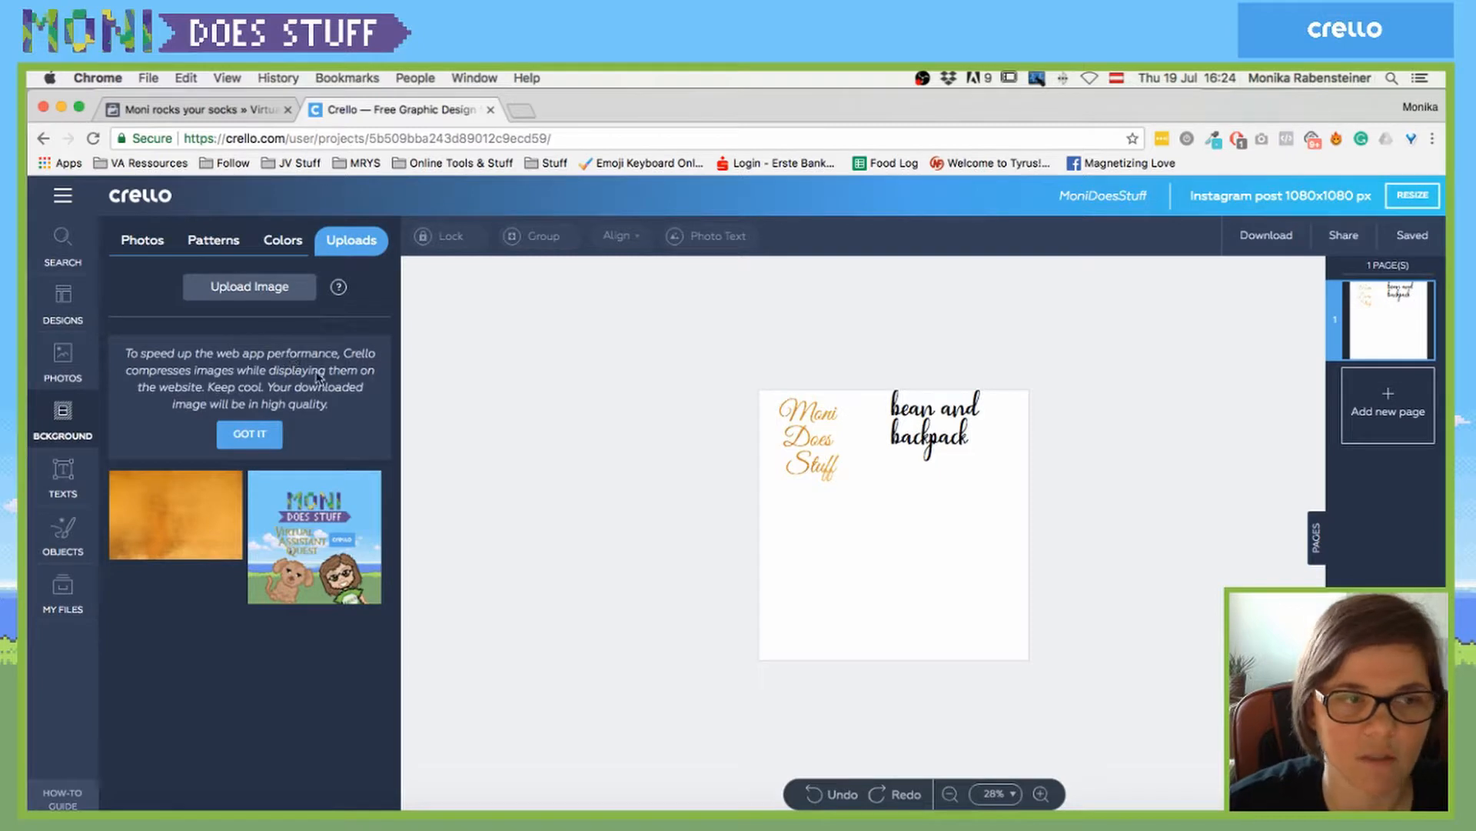
pyautogui.click(60, 480)
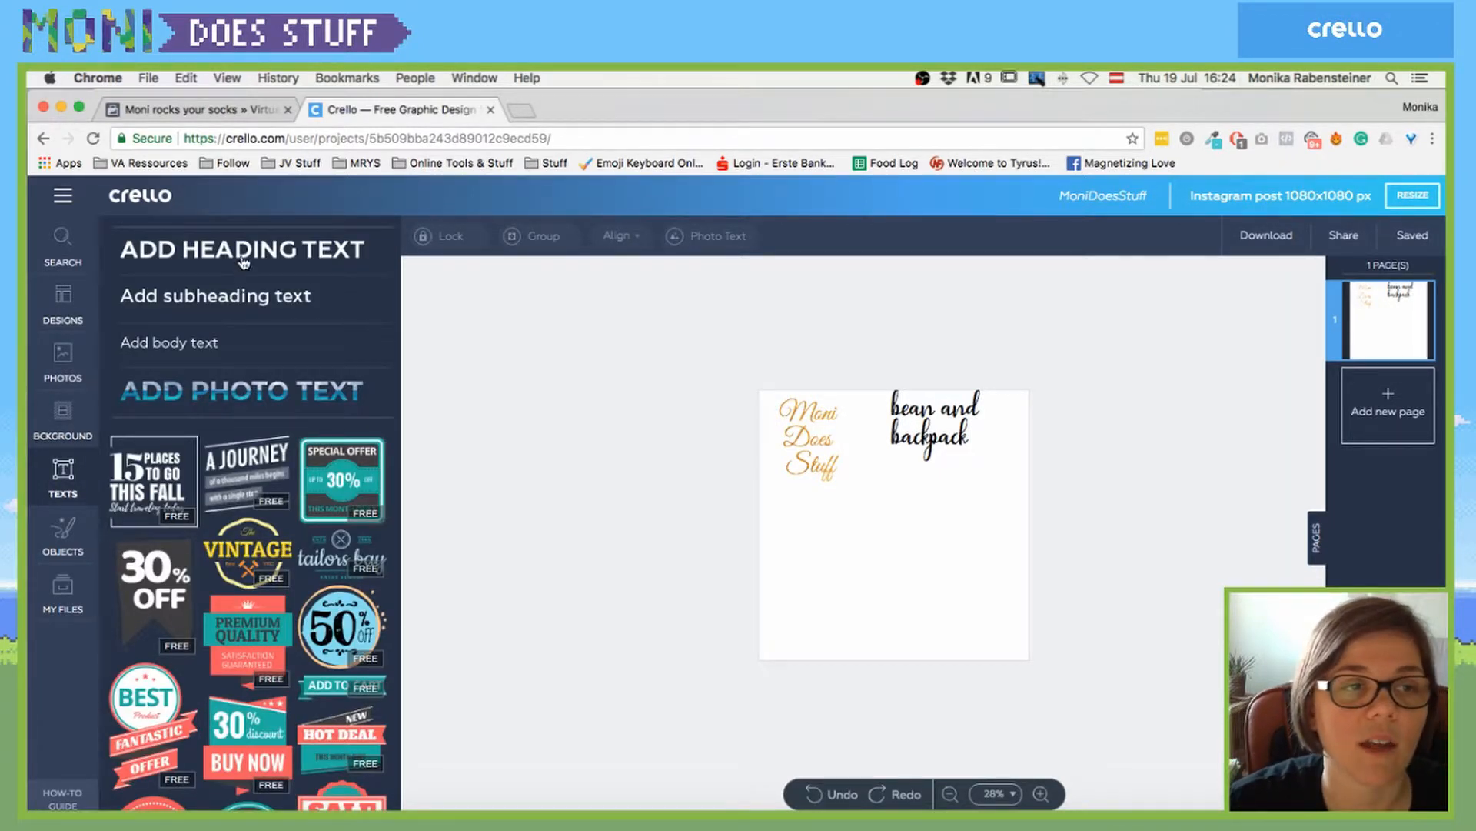
# - Add an Open Sans body text box, enlarge, reposition and widen it, and set it to 47 pt
pyautogui.click(177, 343)
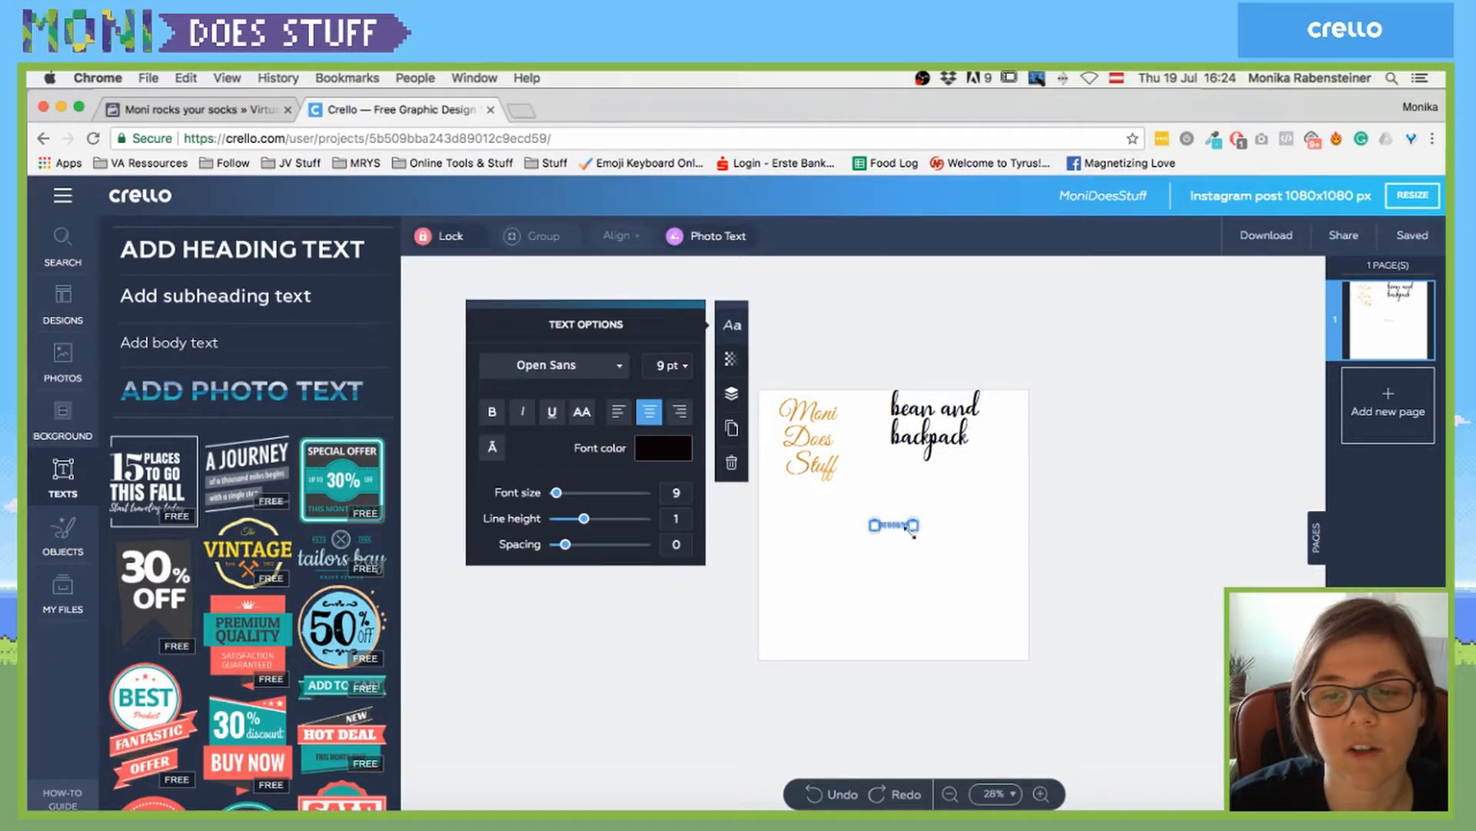
pyautogui.click(615, 367)
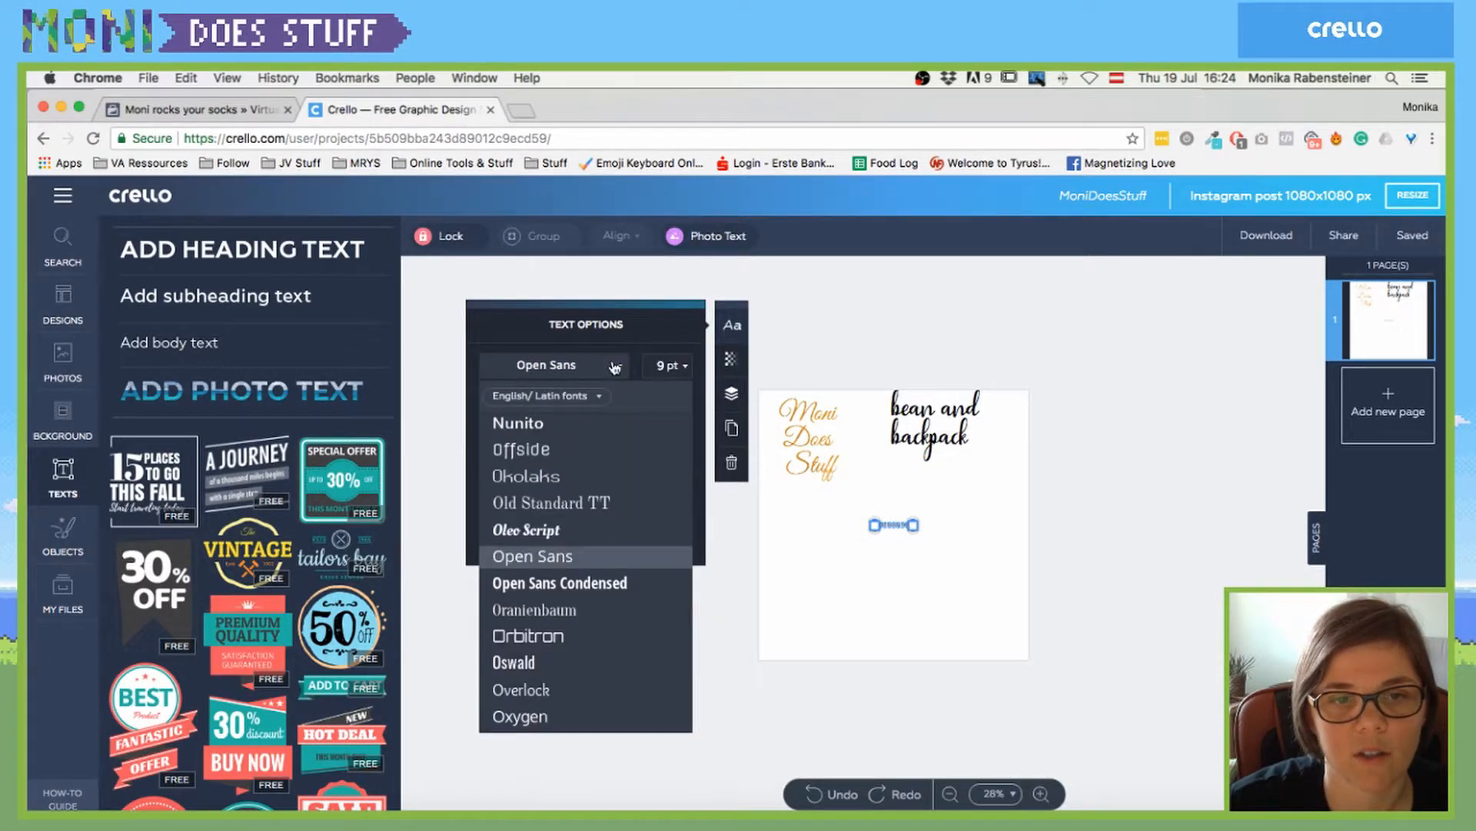
pyautogui.click(616, 367)
pyautogui.moveTo(555, 496)
pyautogui.mouseDown()
pyautogui.moveTo(589, 492)
pyautogui.moveTo(560, 492)
pyautogui.mouseUp()
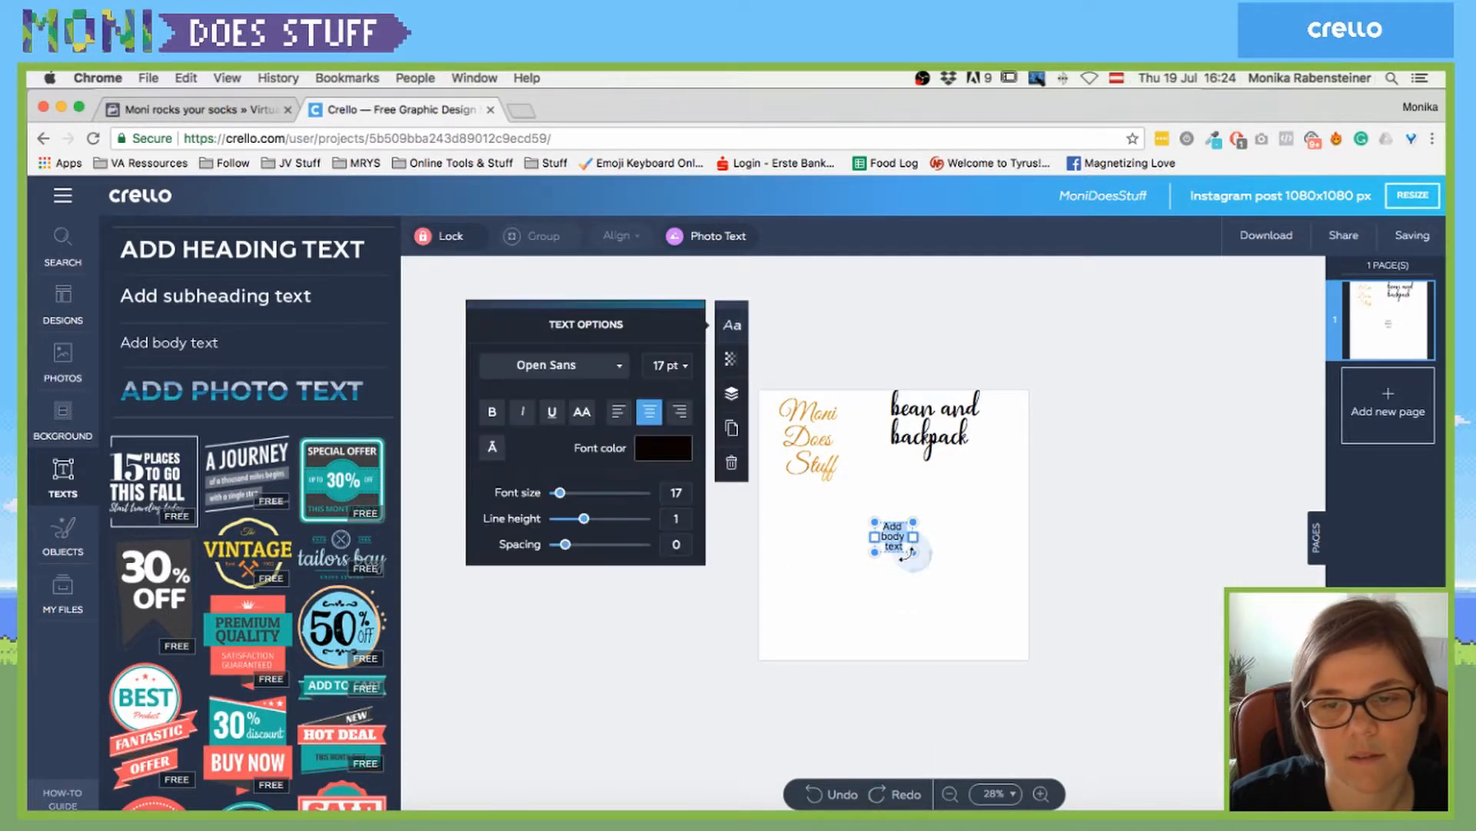
pyautogui.moveTo(913, 552); pyautogui.dragTo(1027, 641)
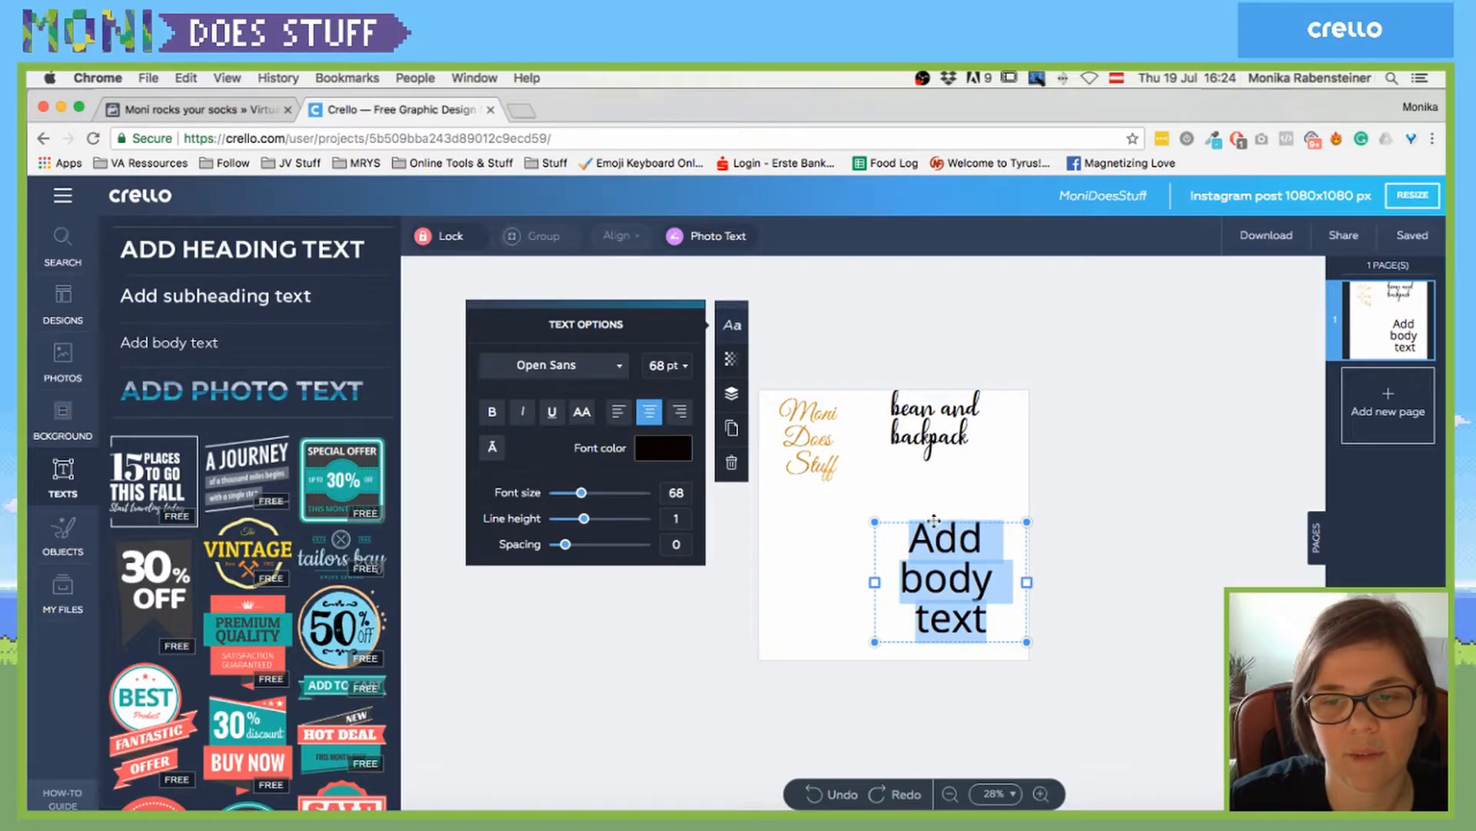
pyautogui.moveTo(935, 520); pyautogui.dragTo(831, 507)
pyautogui.moveTo(925, 570); pyautogui.dragTo(1023, 564)
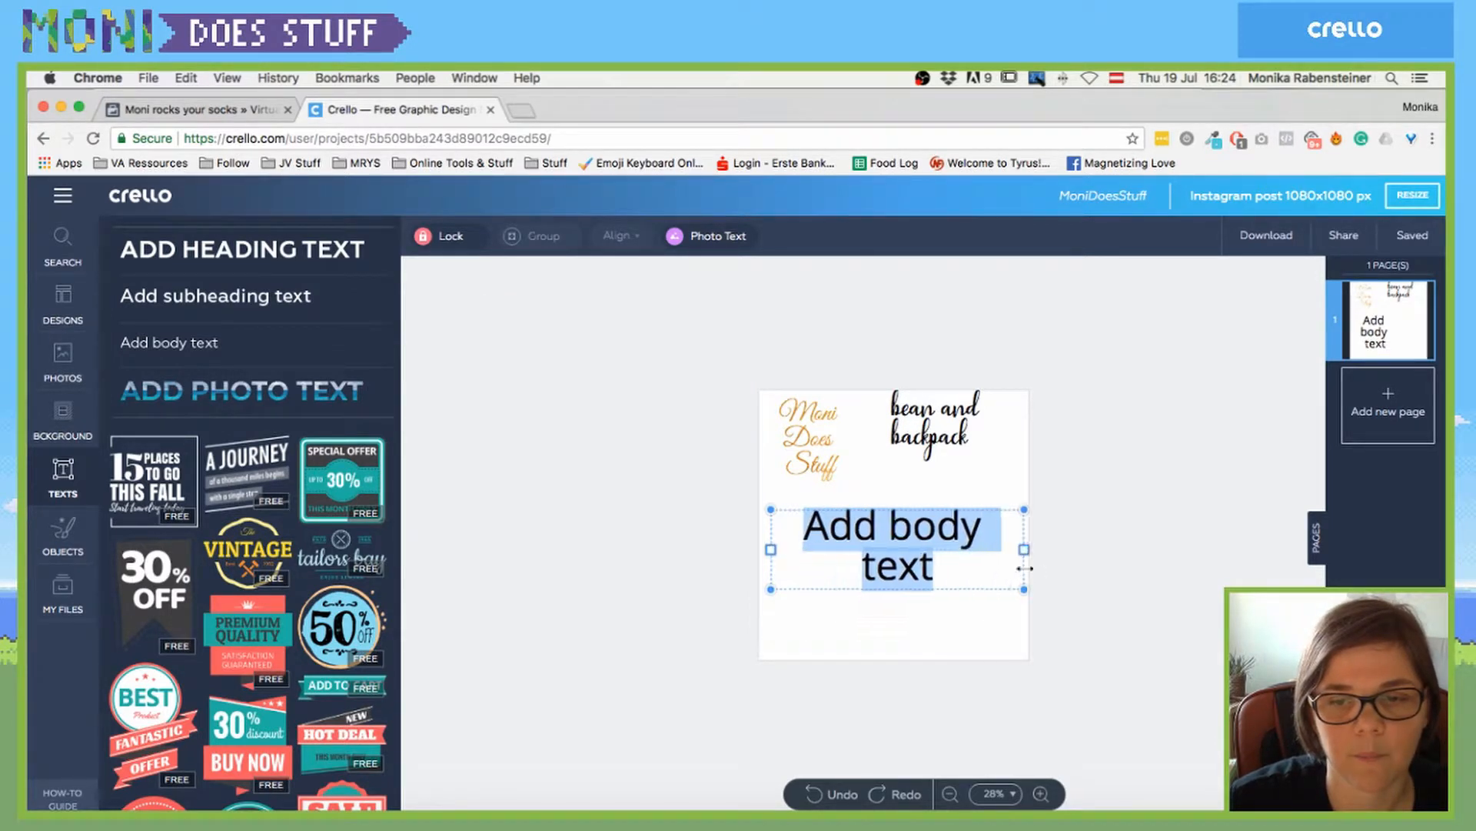
pyautogui.moveTo(582, 500); pyautogui.dragTo(590, 519)
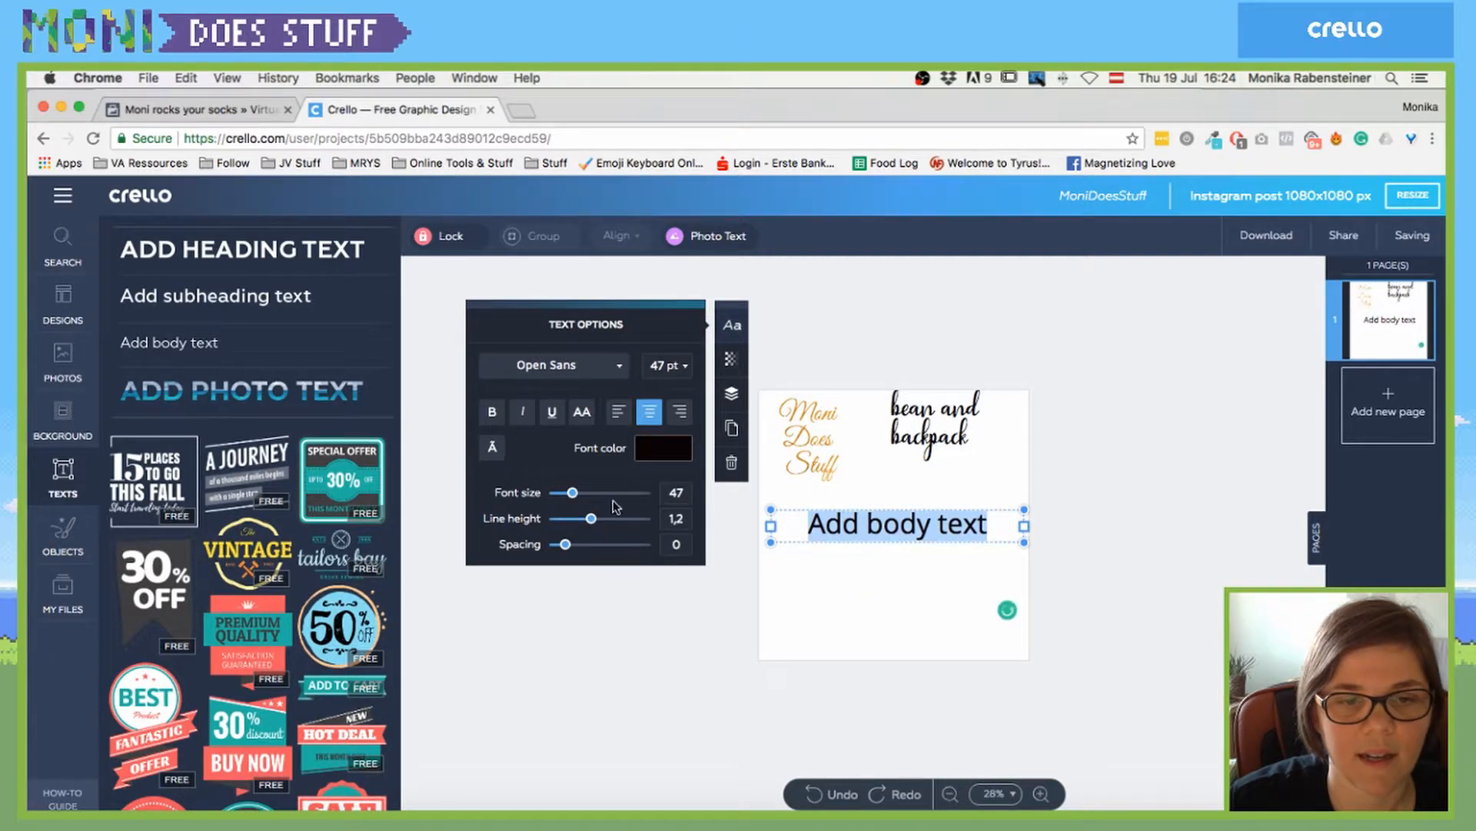
# - Replace the body text with 'Walking on Sunshine woooohoooo! I'm walking on sunshiiine!', fixing typos
pyautogui.tripleClick(869, 525)
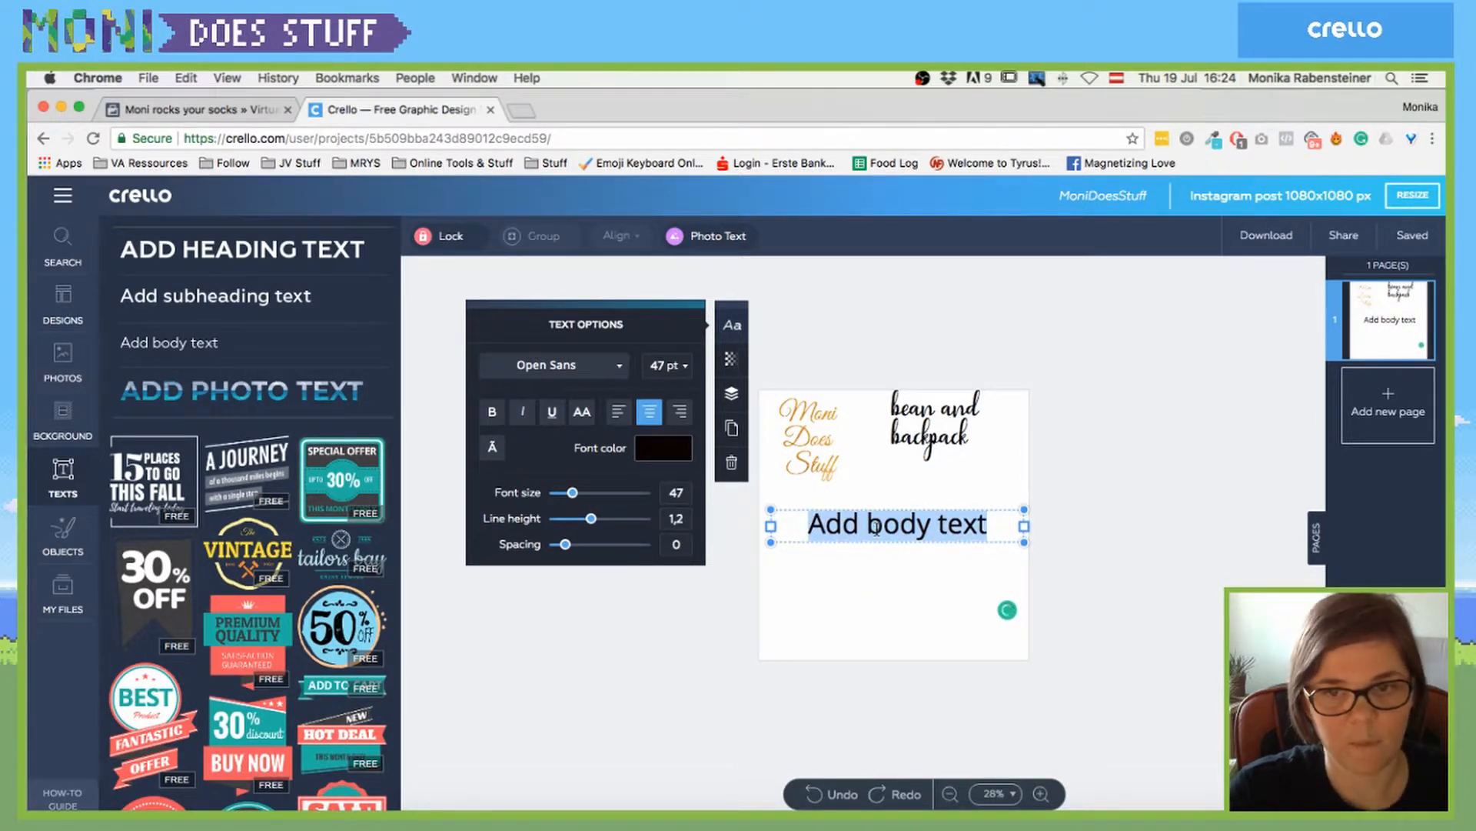
pyautogui.write('Walk')
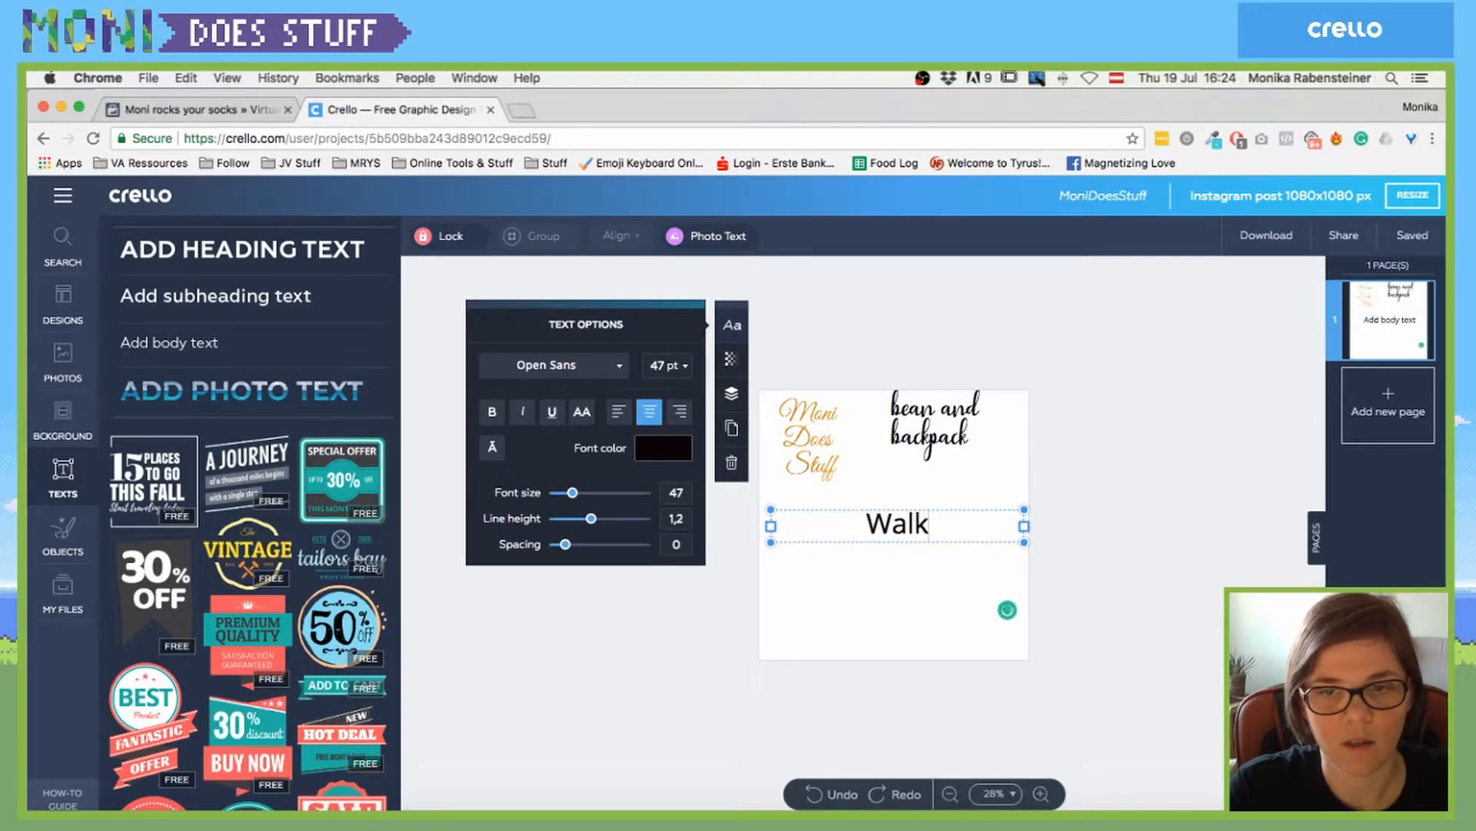
pyautogui.write('ing on Sunsho')
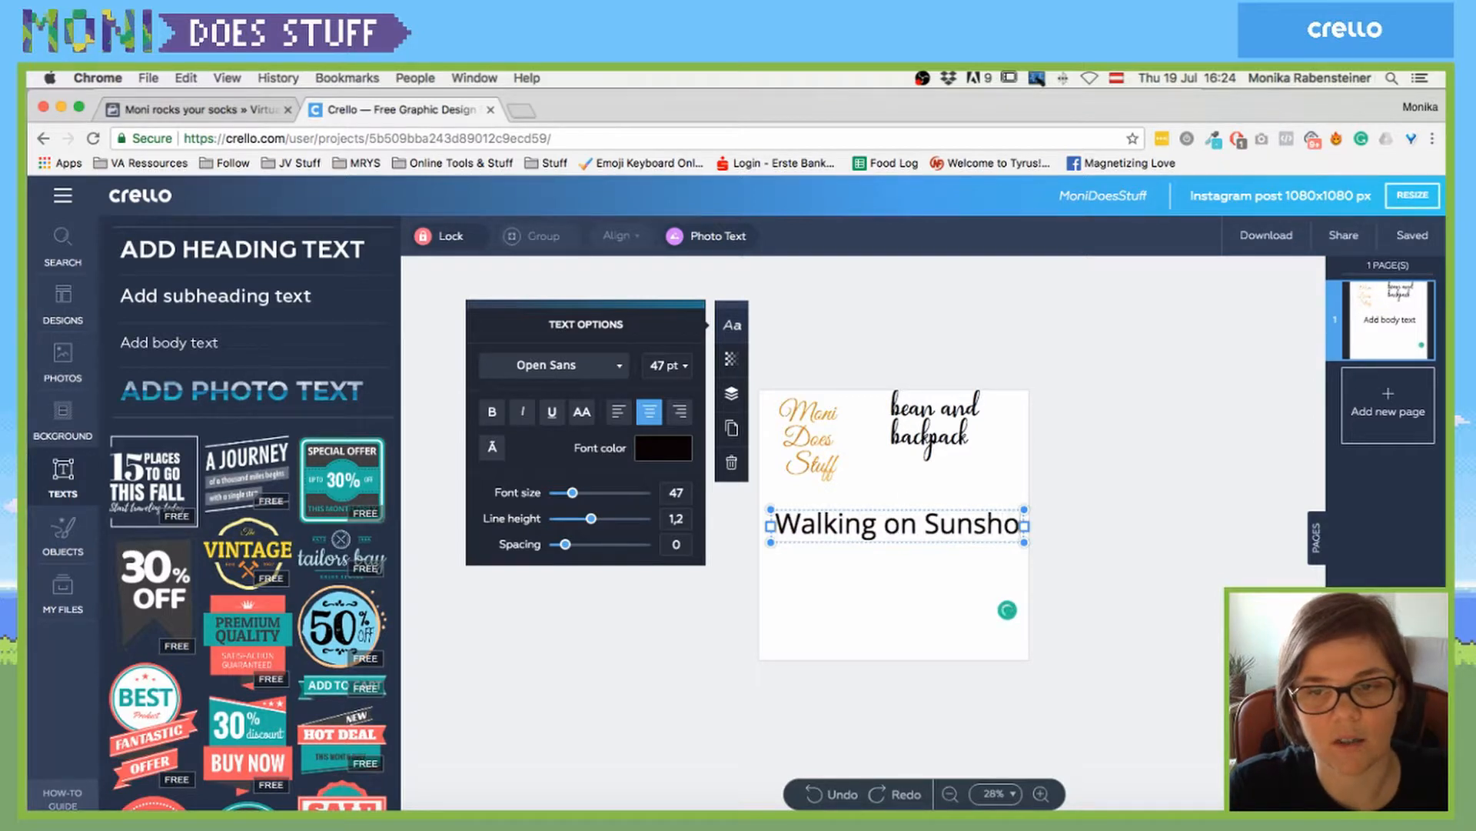
pyautogui.write('ine woooohoooo!')
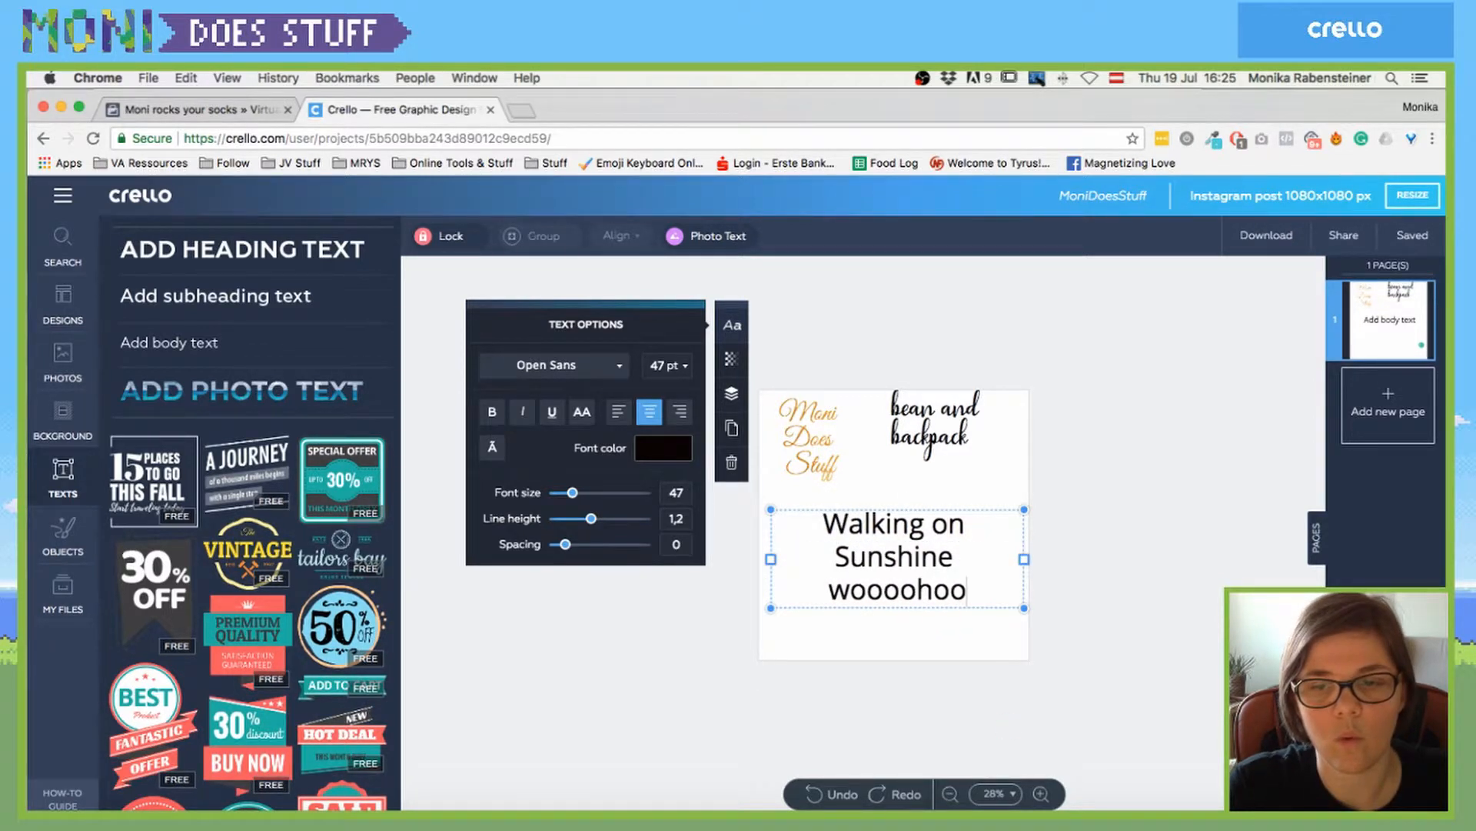
pyautogui.press('Return')
pyautogui.write("I '")
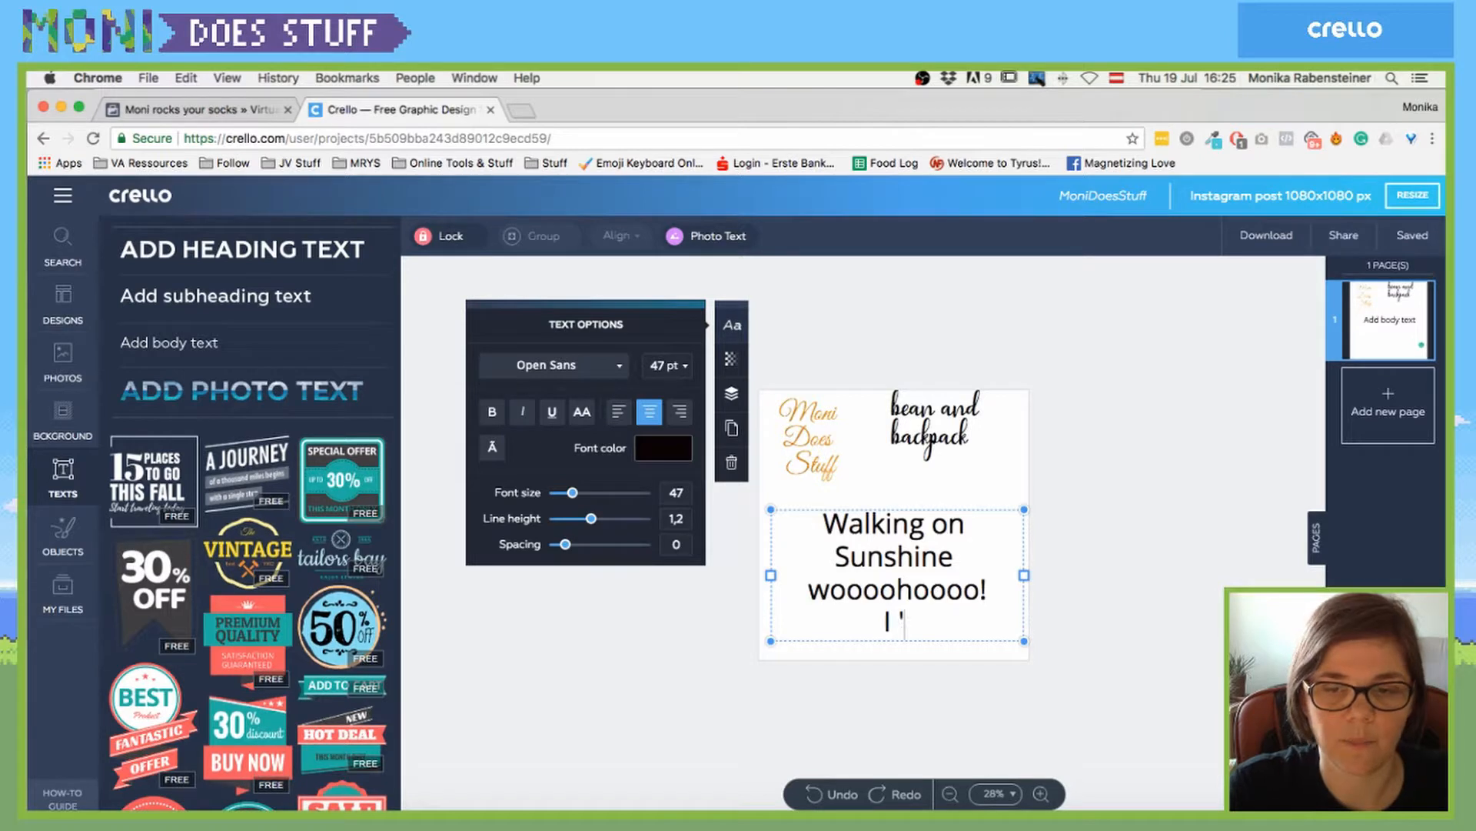
pyautogui.write('M walking on s')
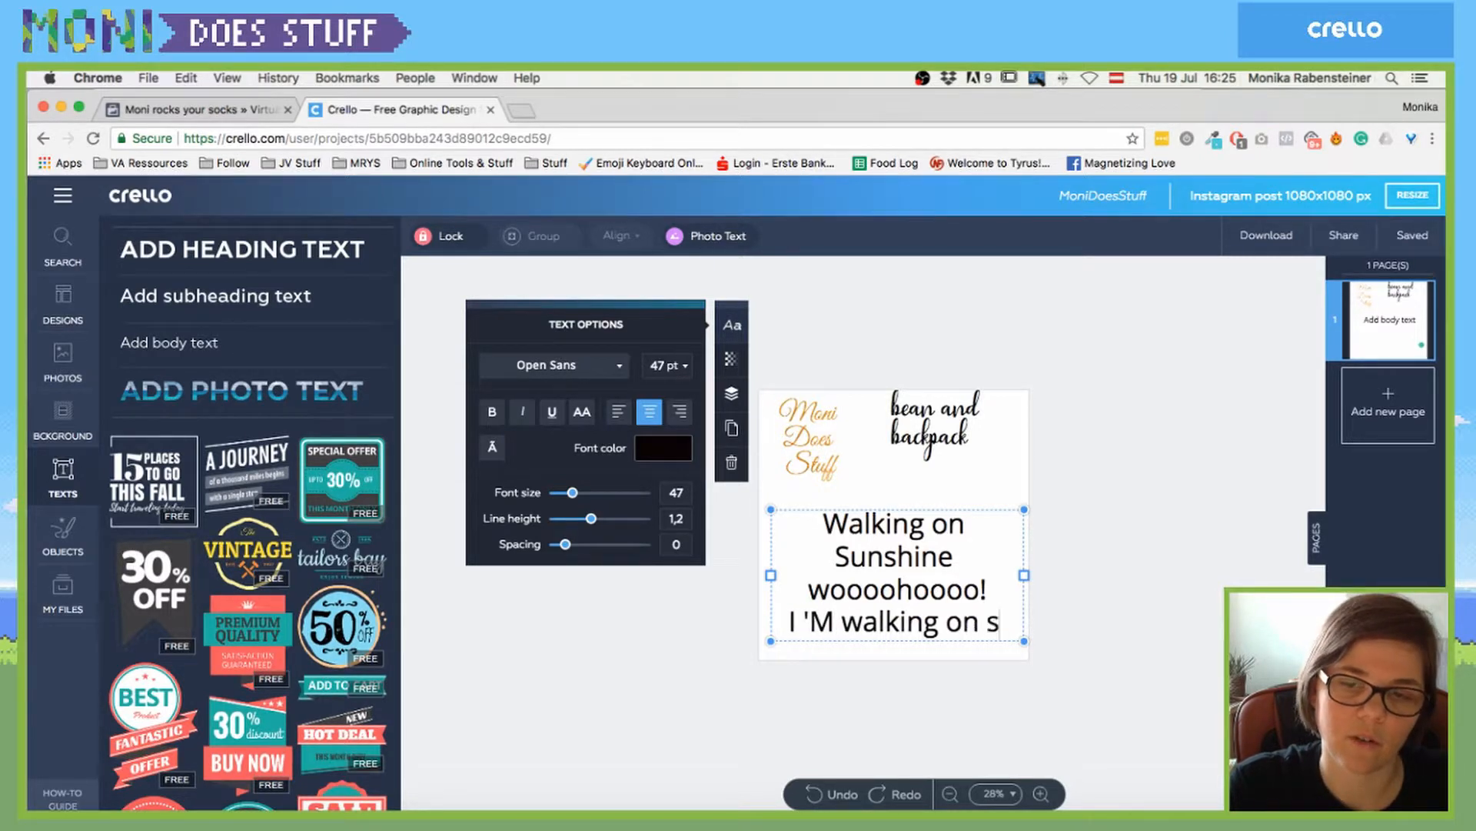
pyautogui.write('unshiiine!')
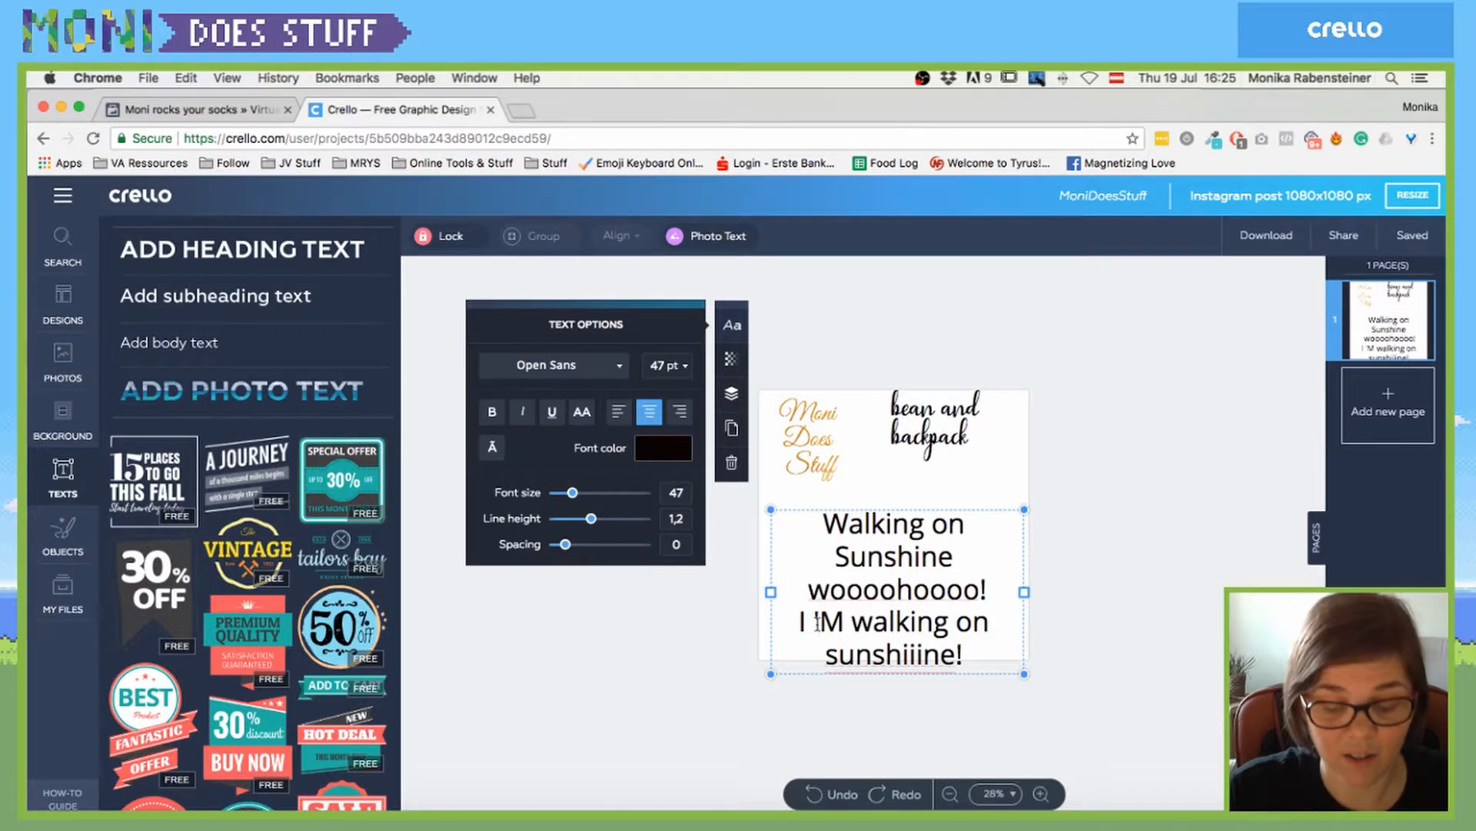
pyautogui.press('BackSpace')
pyautogui.press('BackSpace')
pyautogui.write('i')
pyautogui.press('BackSpace')
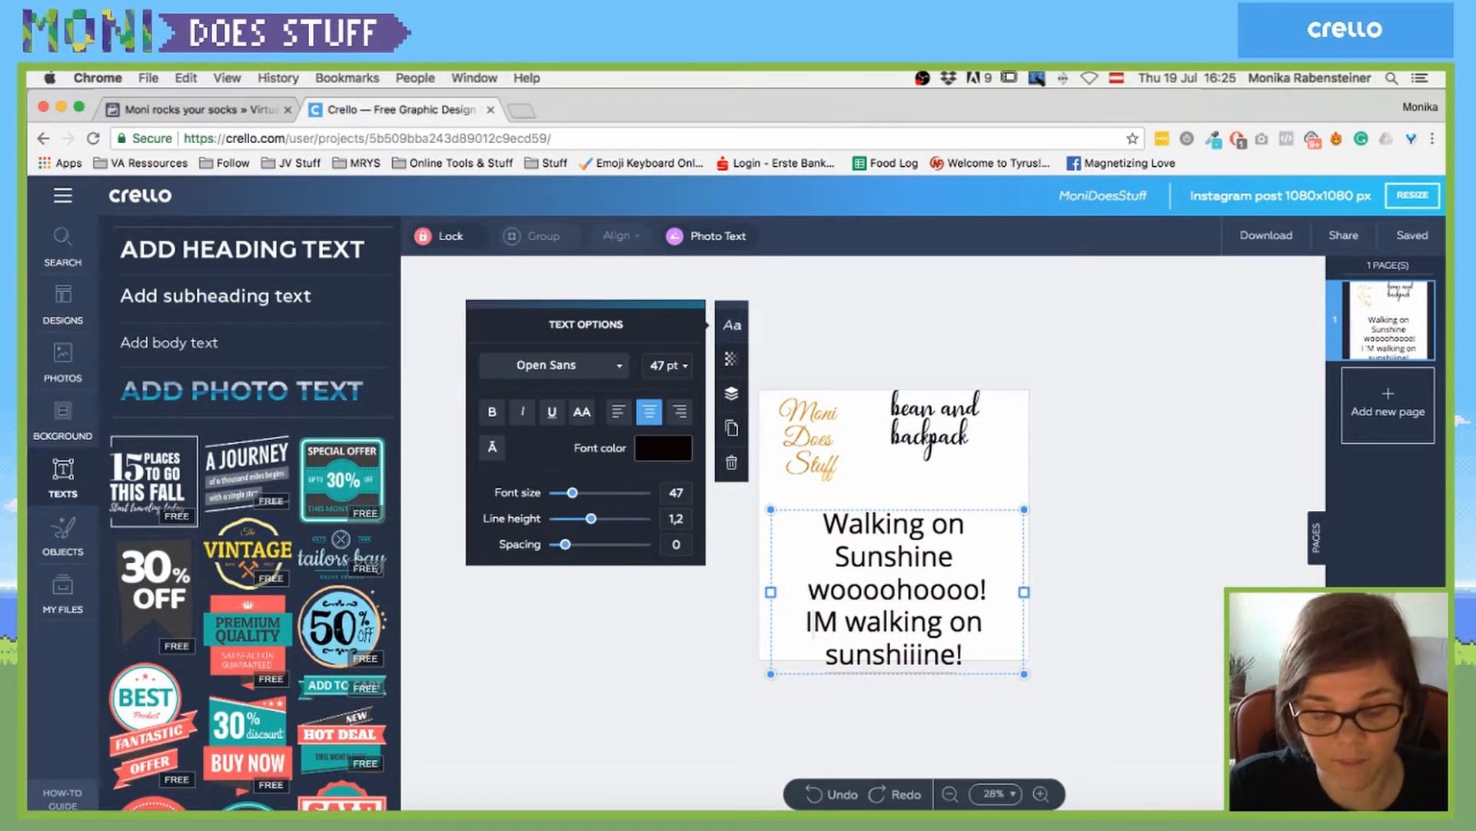
pyautogui.write("'m")
pyautogui.press('Delete')
pyautogui.write('m')
pyautogui.press('BackSpace')
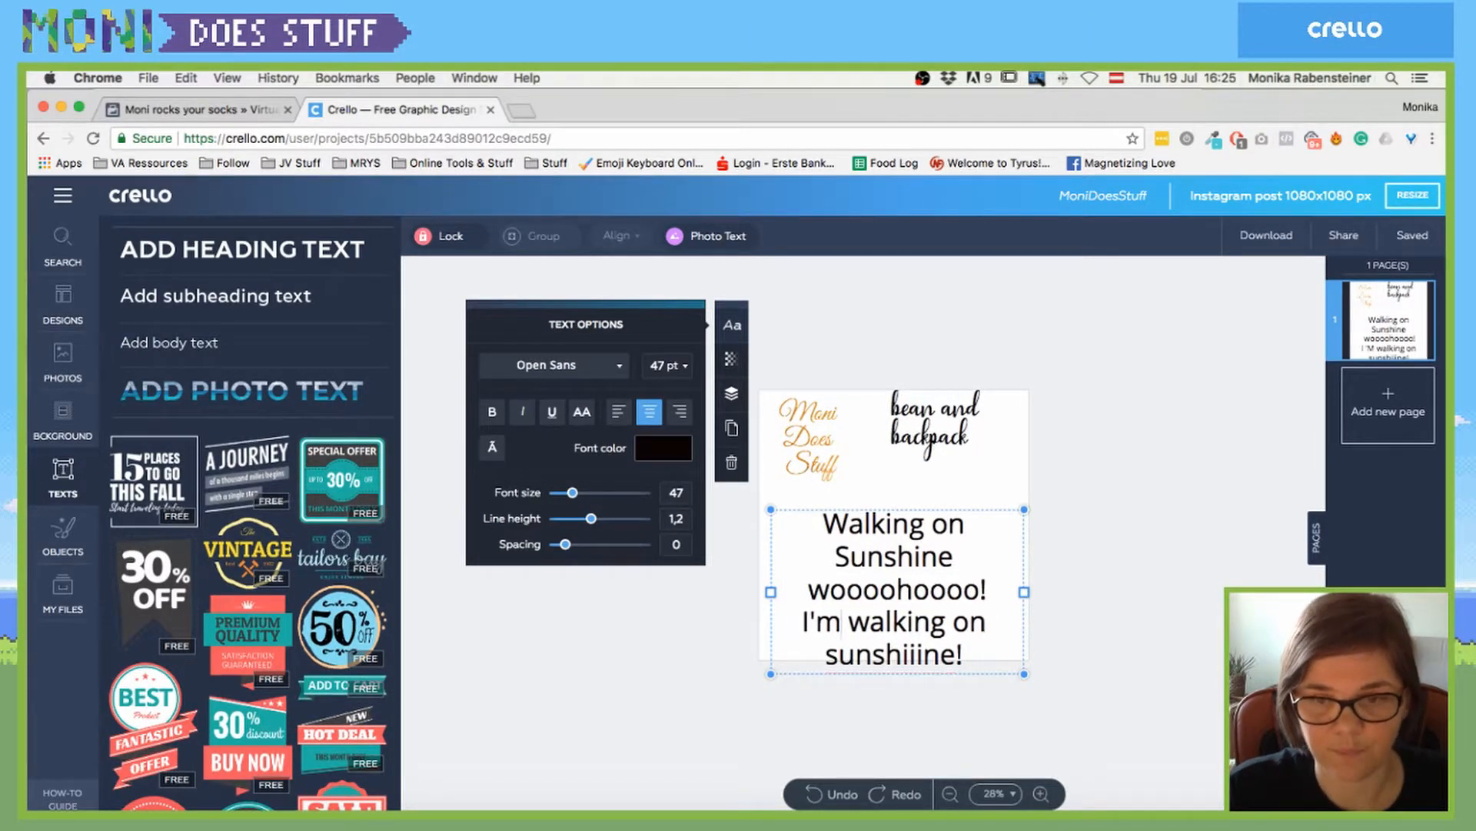
# - Set line height 1.1 and spacing 18, and insert a ± sign after I'm
pyautogui.moveTo(591, 520); pyautogui.dragTo(584, 544)
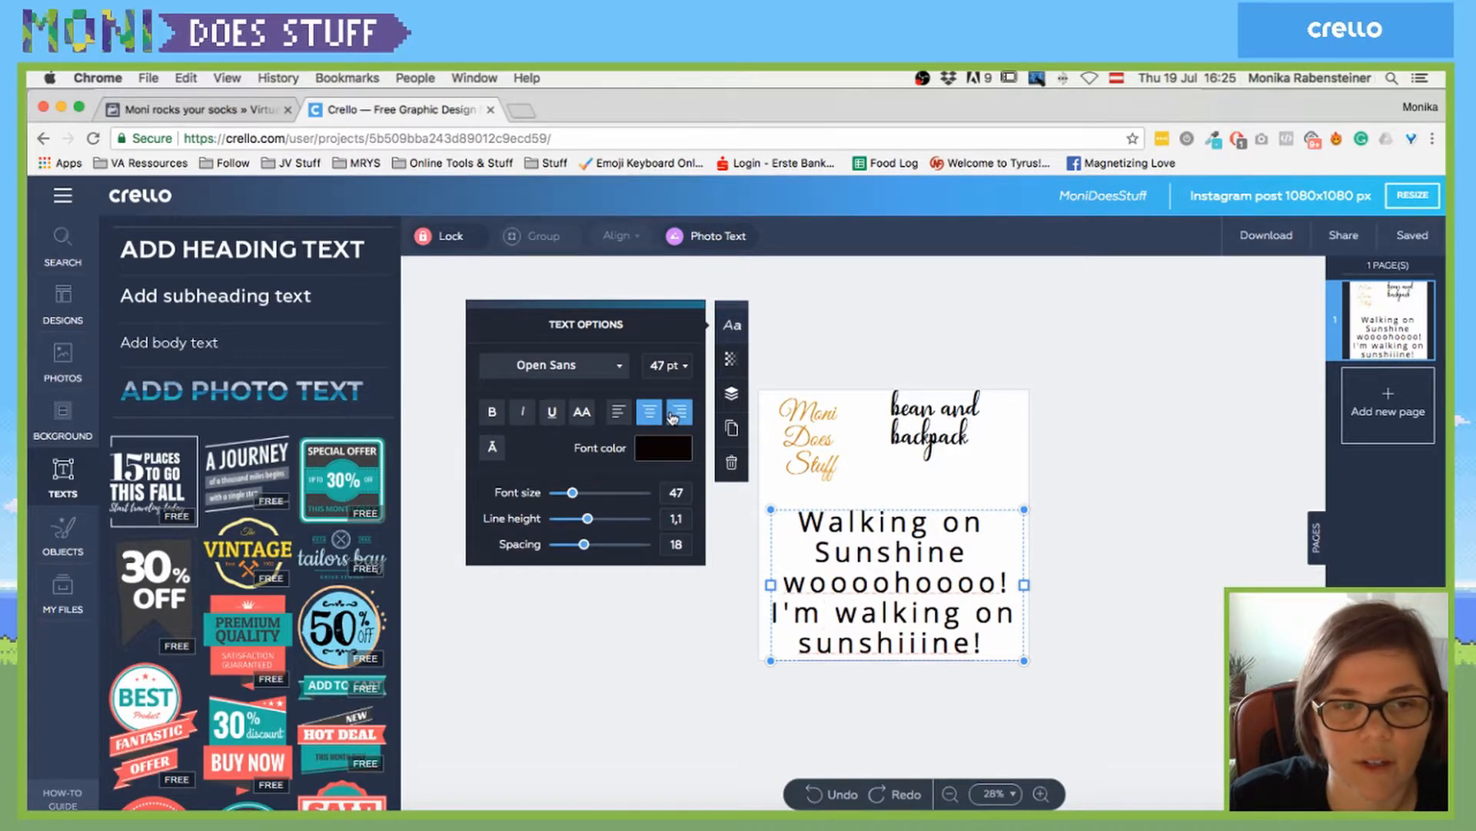
pyautogui.click(493, 449)
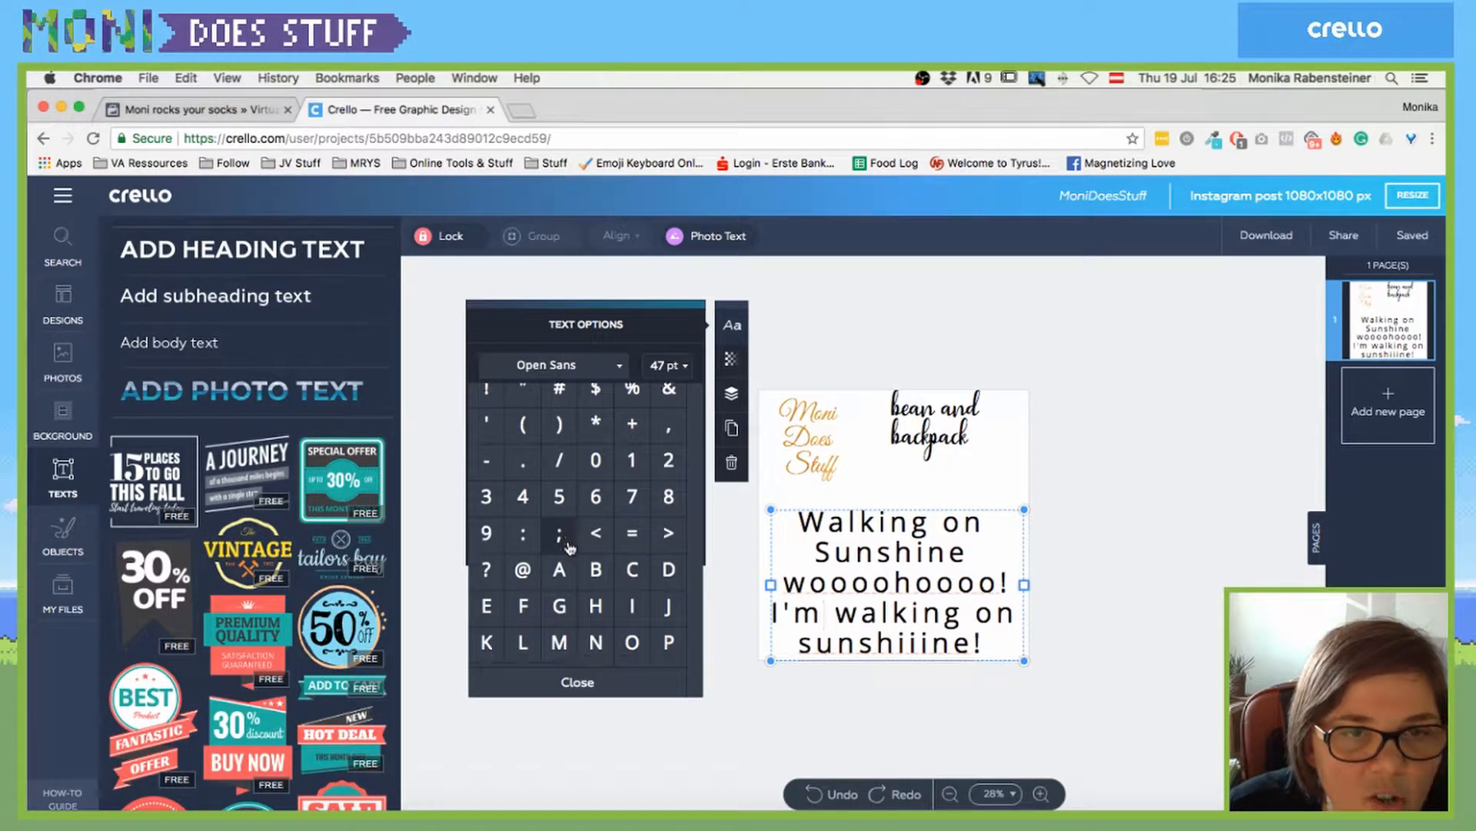
pyautogui.scroll(-3, 569, 548)
pyautogui.scroll(-10, 569, 548)
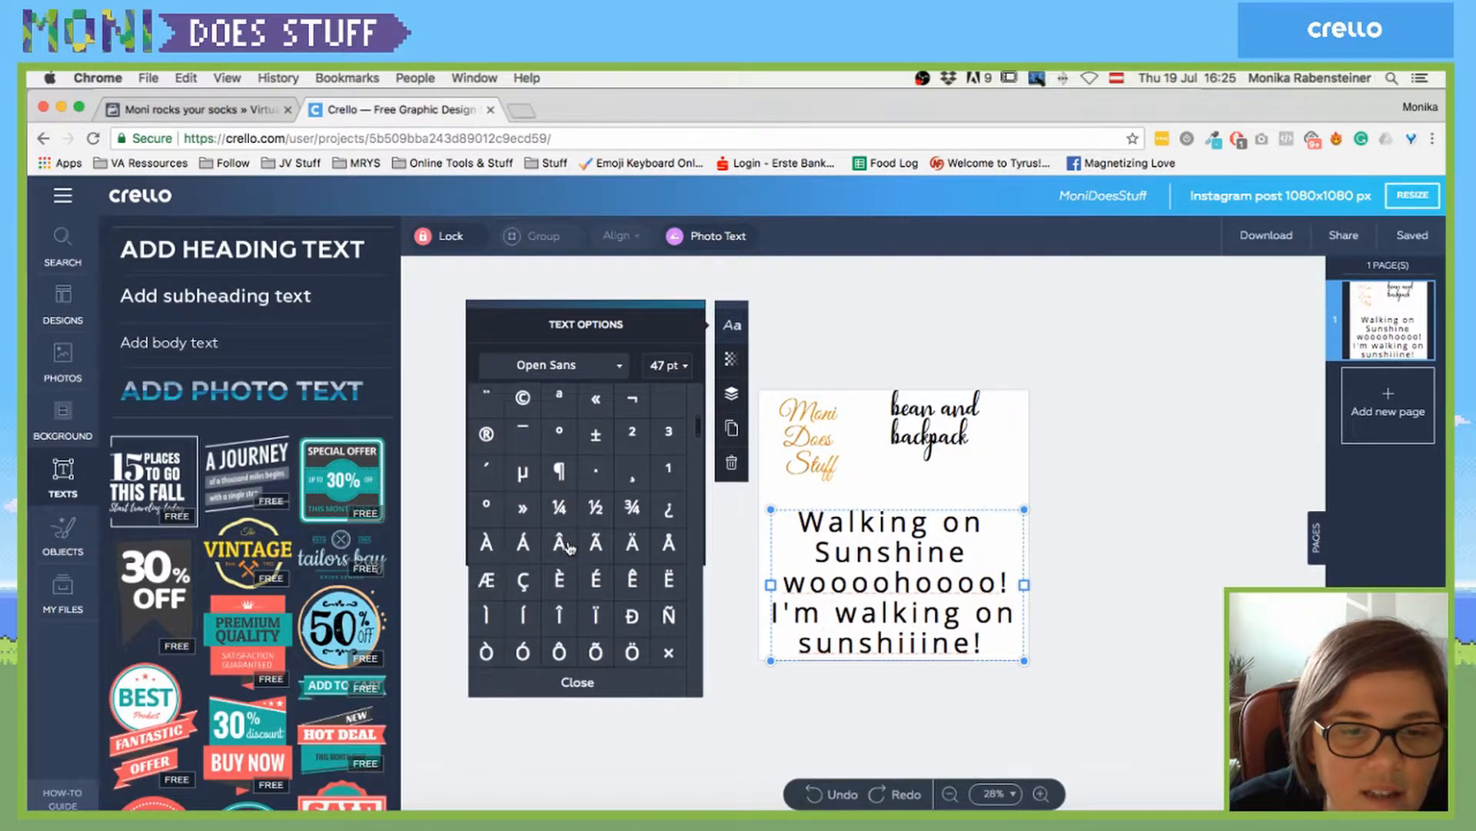
pyautogui.scroll(1, 573, 502)
pyautogui.click(599, 450)
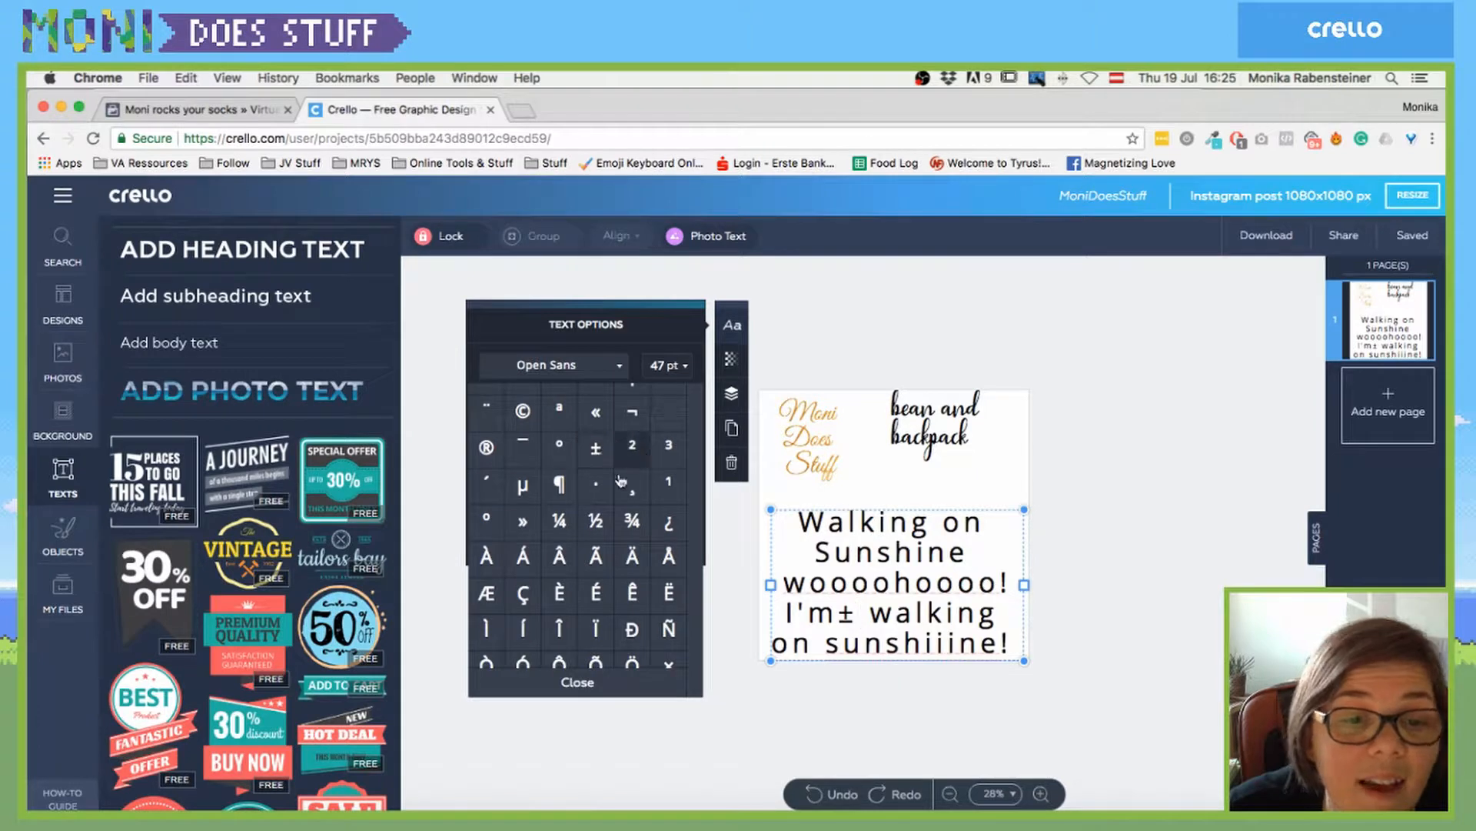
# - Browse the rest of the special characters grid, then close it
pyautogui.scroll(-8, 584, 492)
pyautogui.scroll(-1, 580, 512)
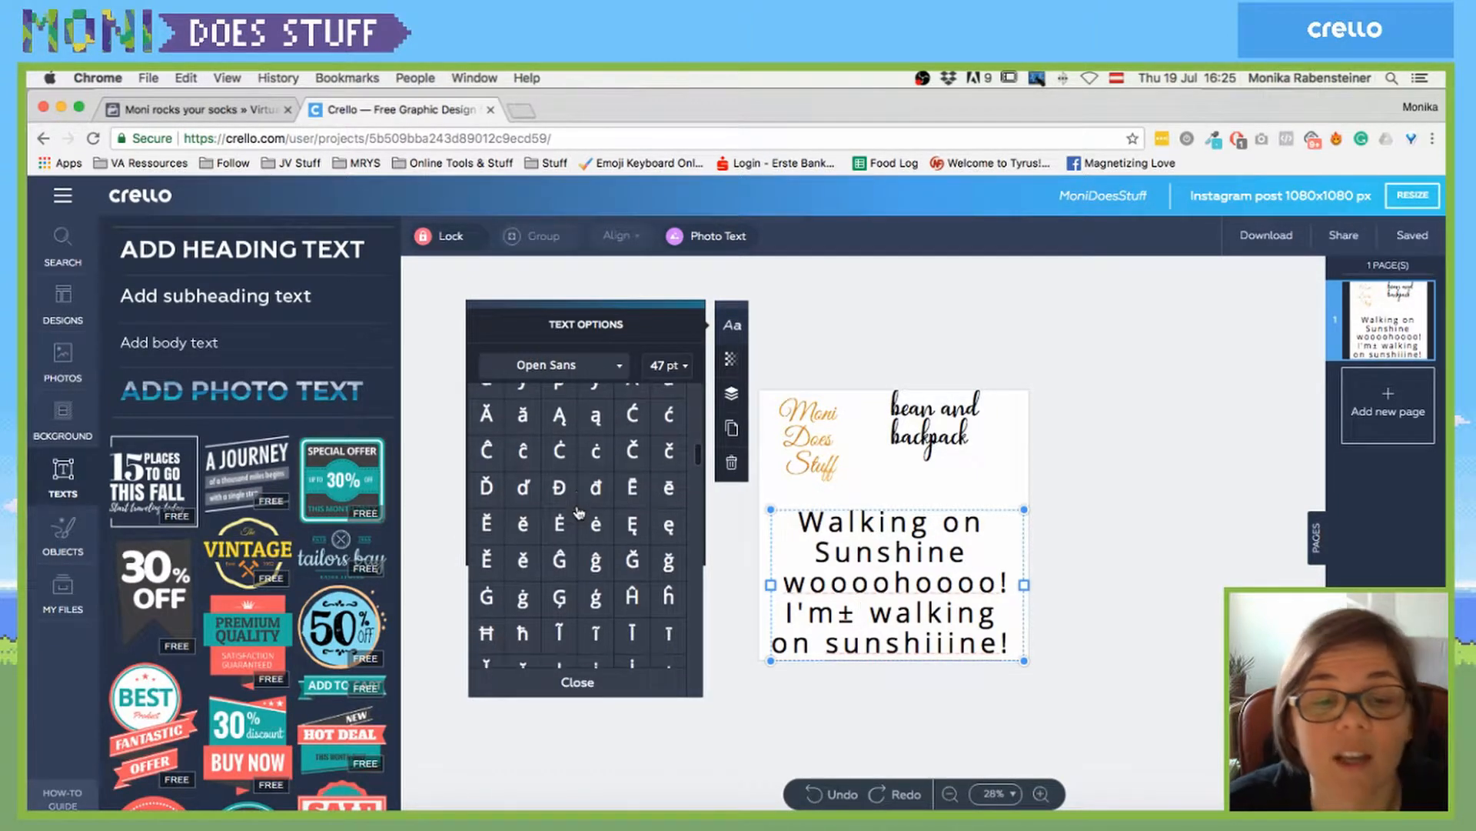
pyautogui.scroll(-12, 579, 512)
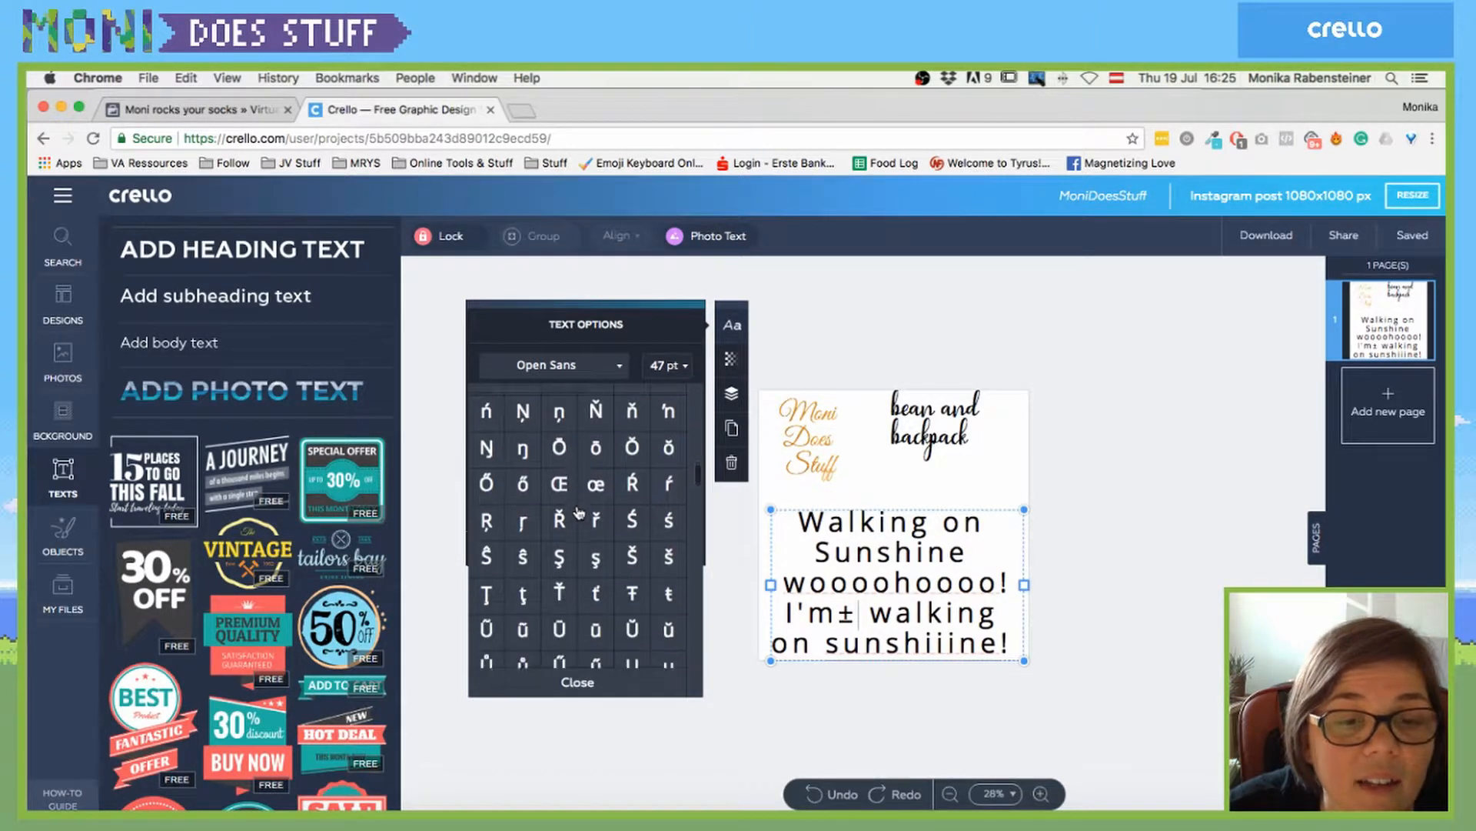
pyautogui.scroll(10, 579, 512)
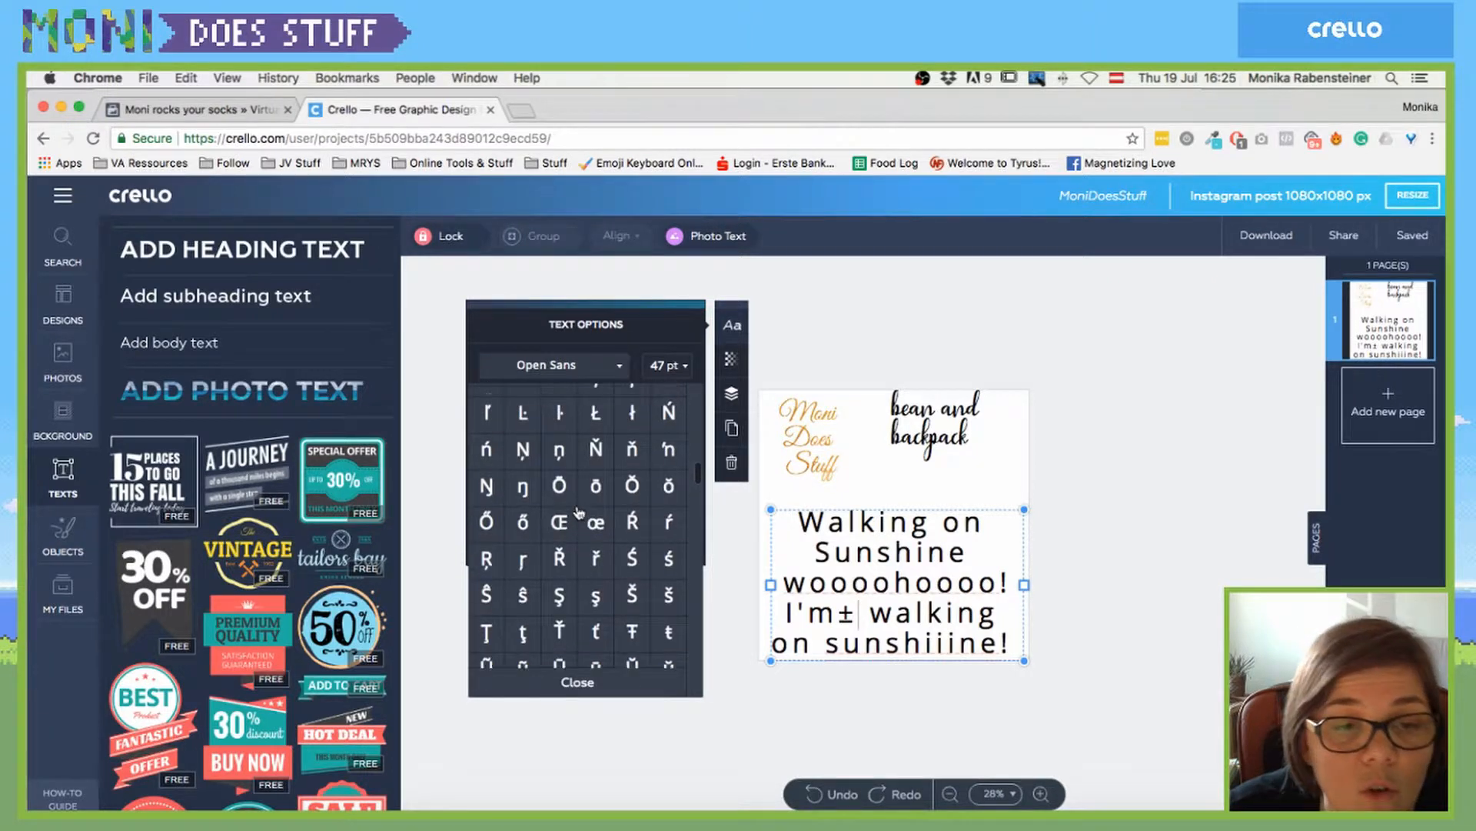
pyautogui.scroll(8, 580, 513)
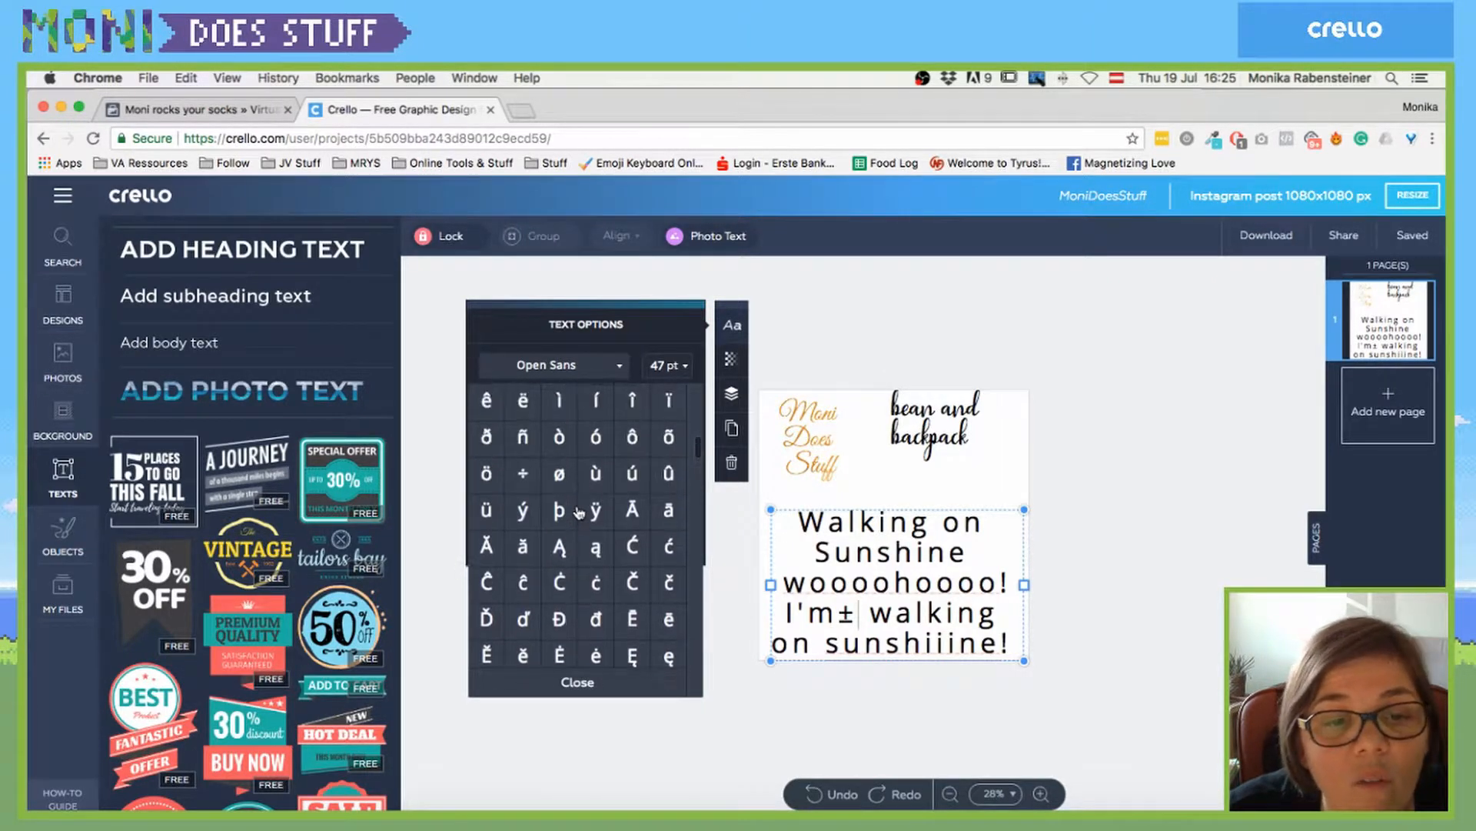
pyautogui.scroll(-10, 579, 512)
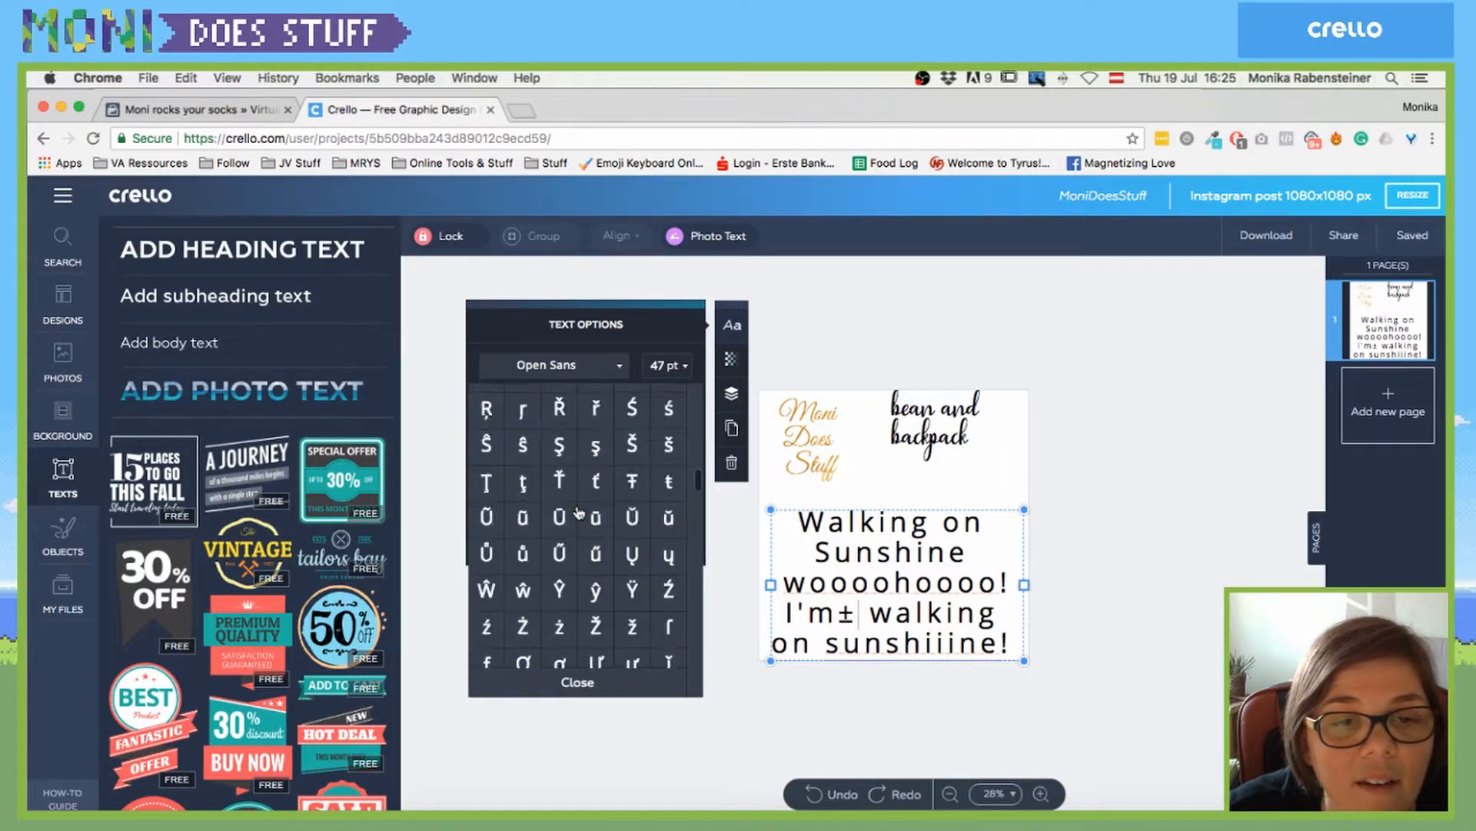
pyautogui.scroll(8, 579, 513)
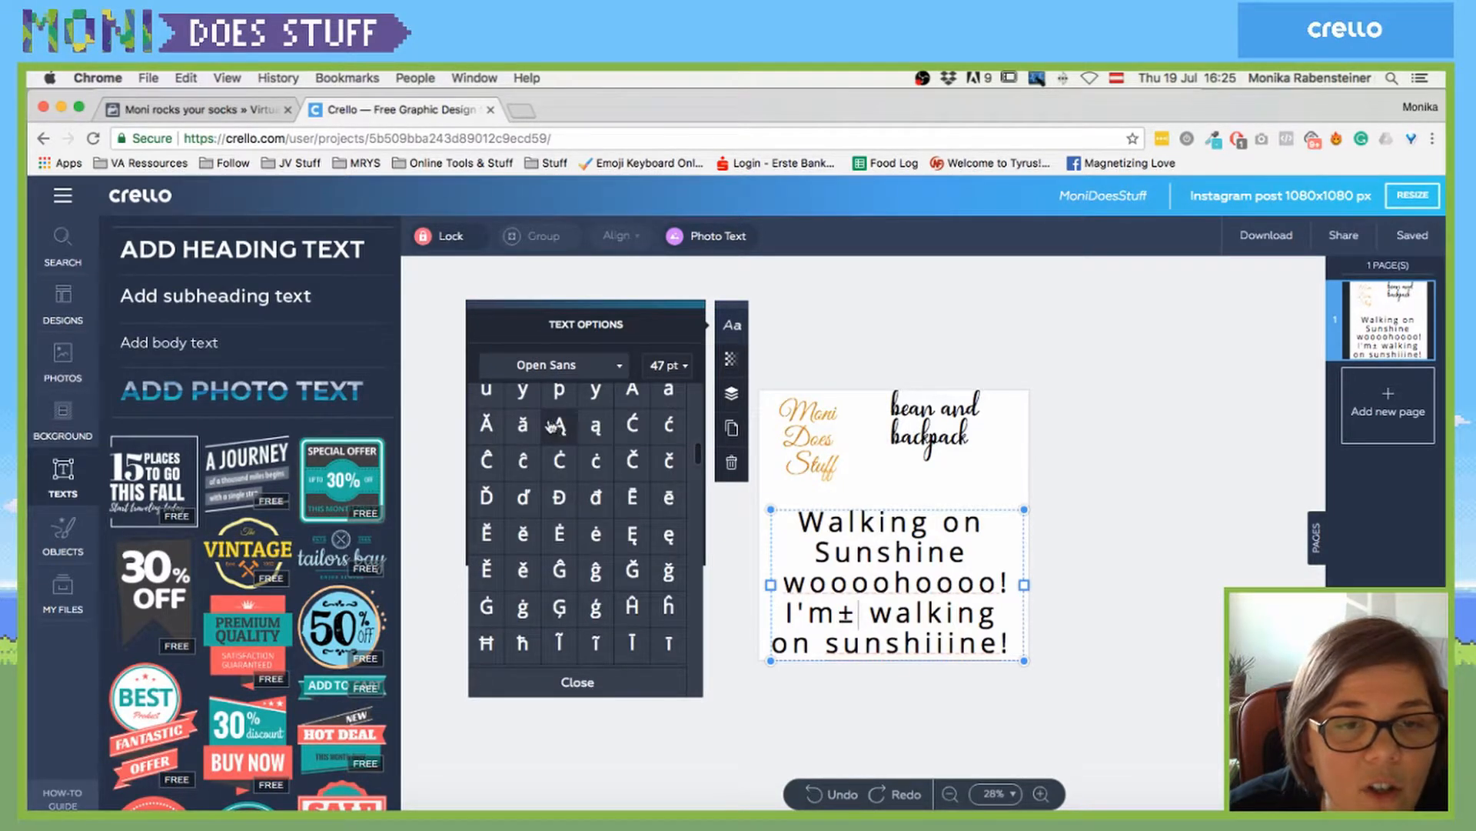
pyautogui.click(503, 333)
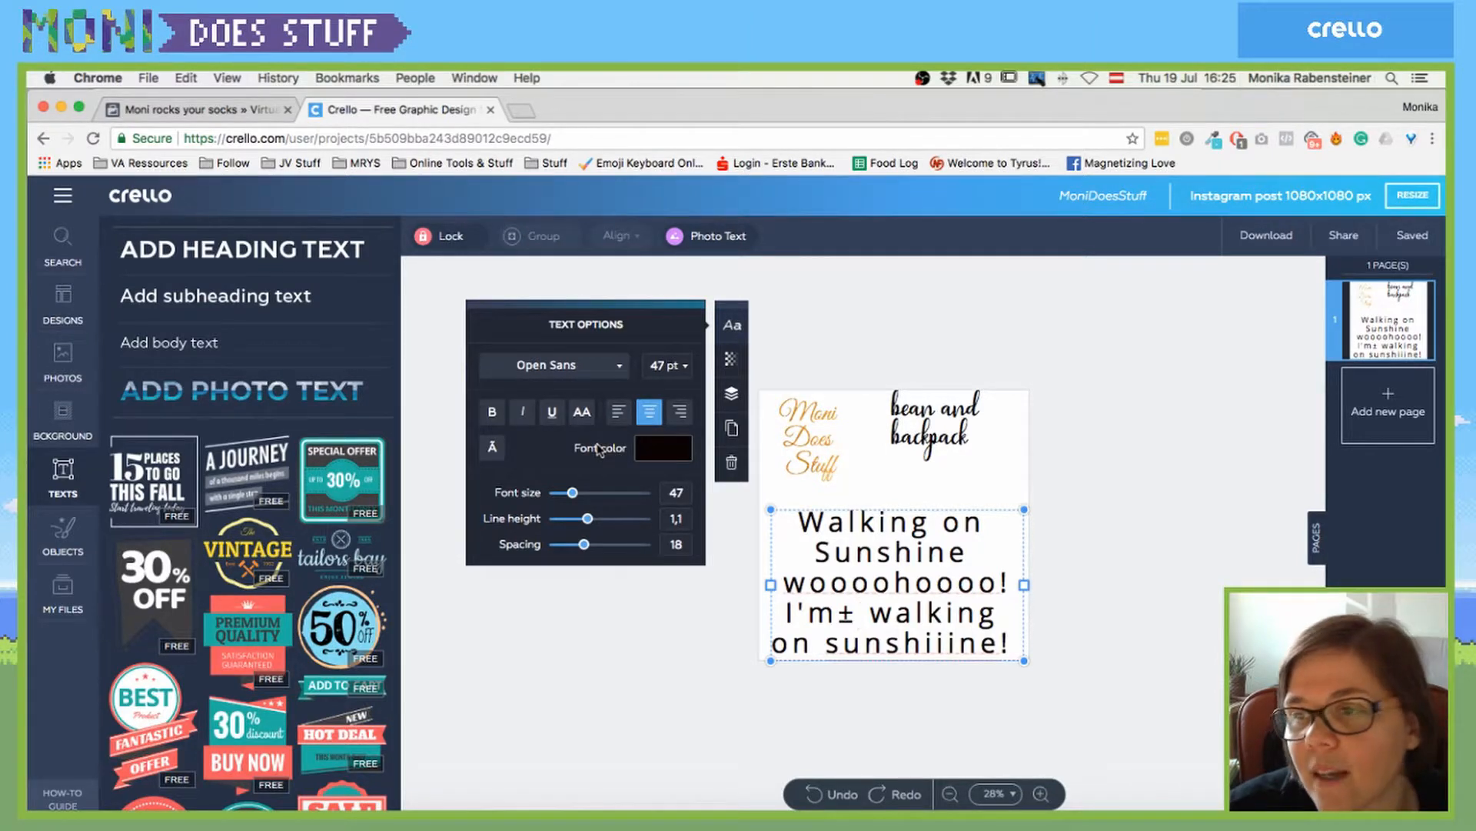
# - Deselect the text and browse the Objects library's lines and borders
pyautogui.click(520, 677)
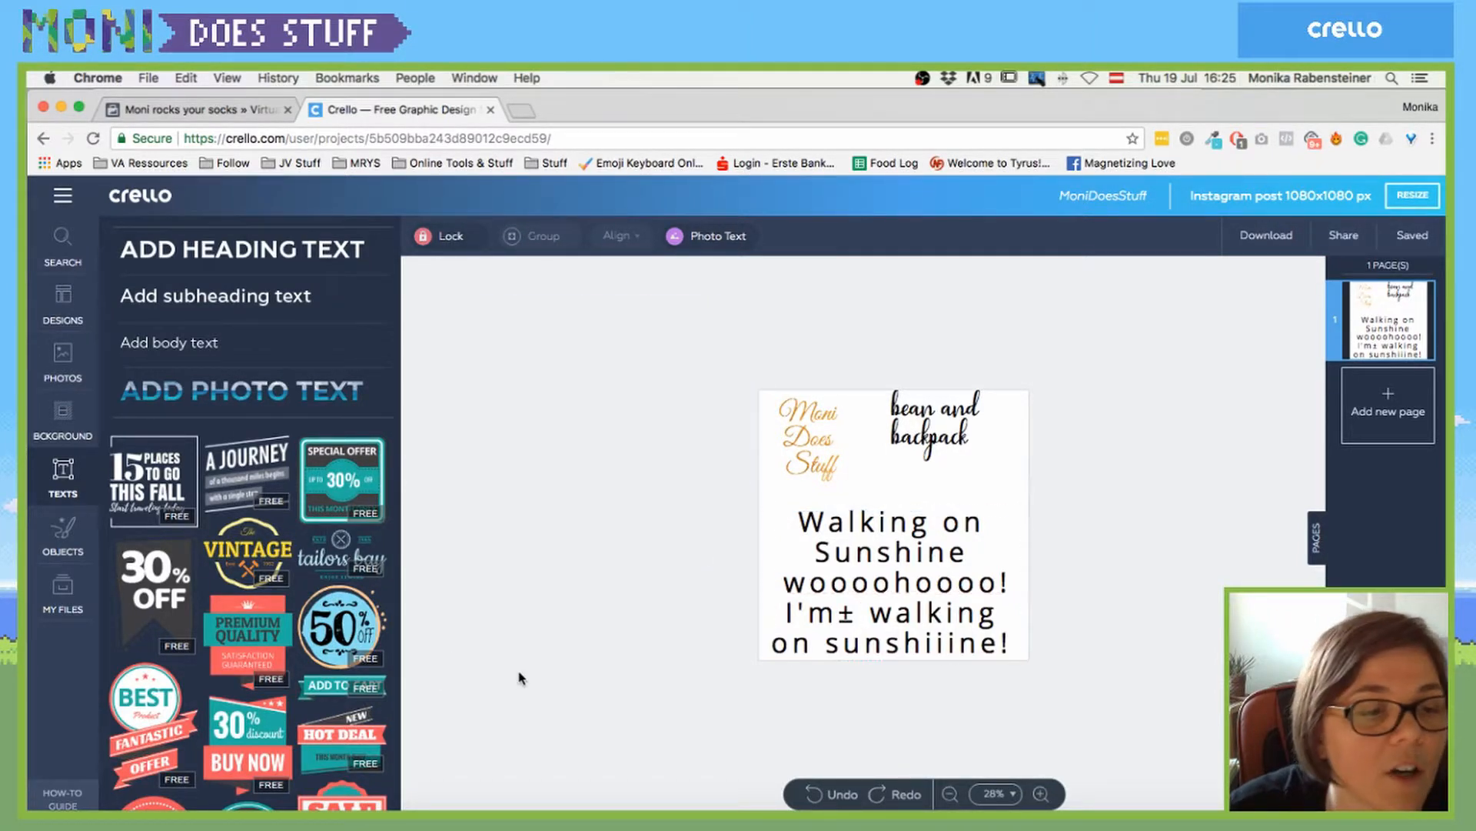
pyautogui.click(50, 529)
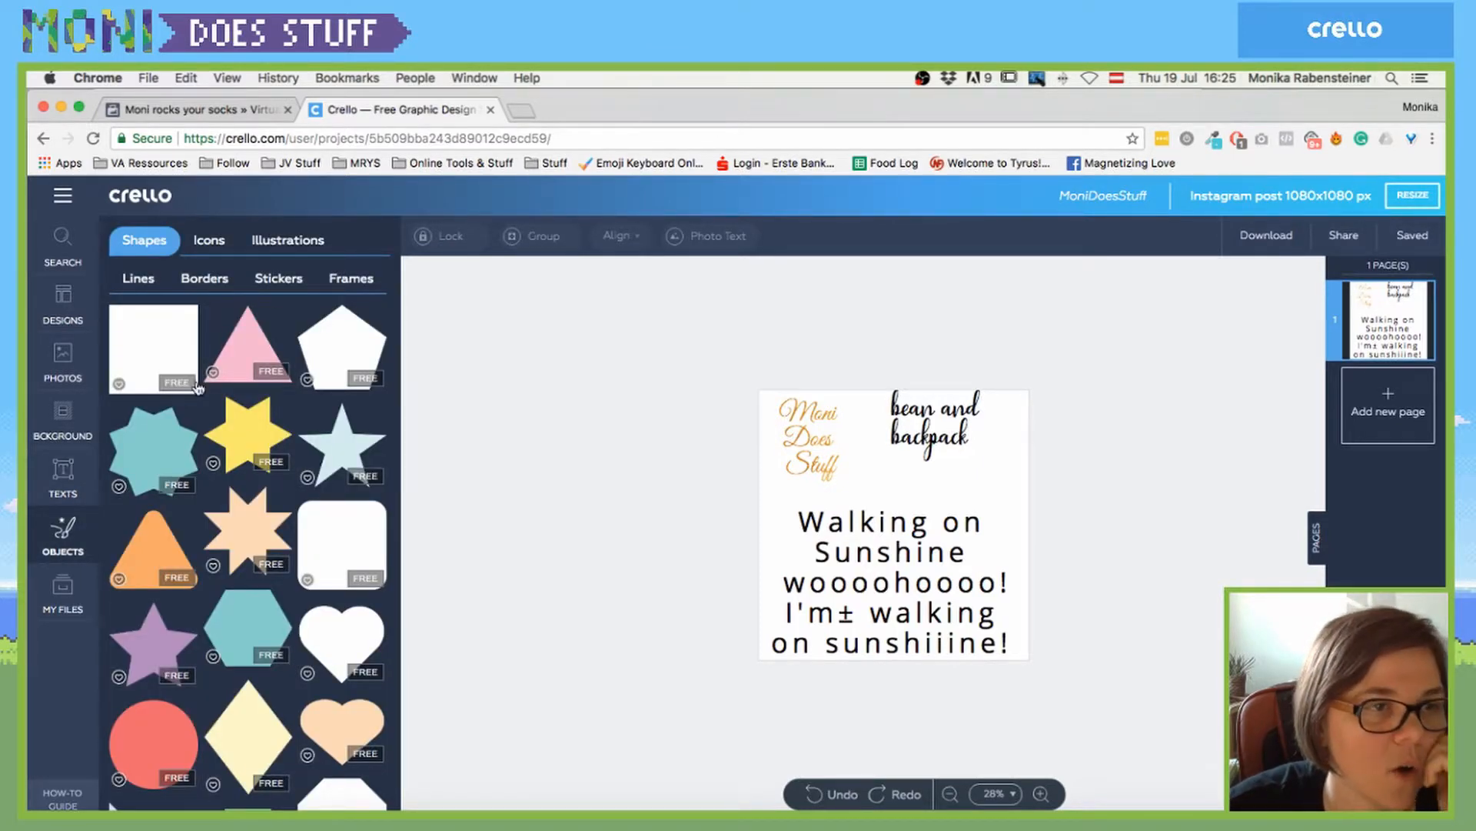
pyautogui.scroll(-5, 254, 562)
pyautogui.scroll(-3, 262, 565)
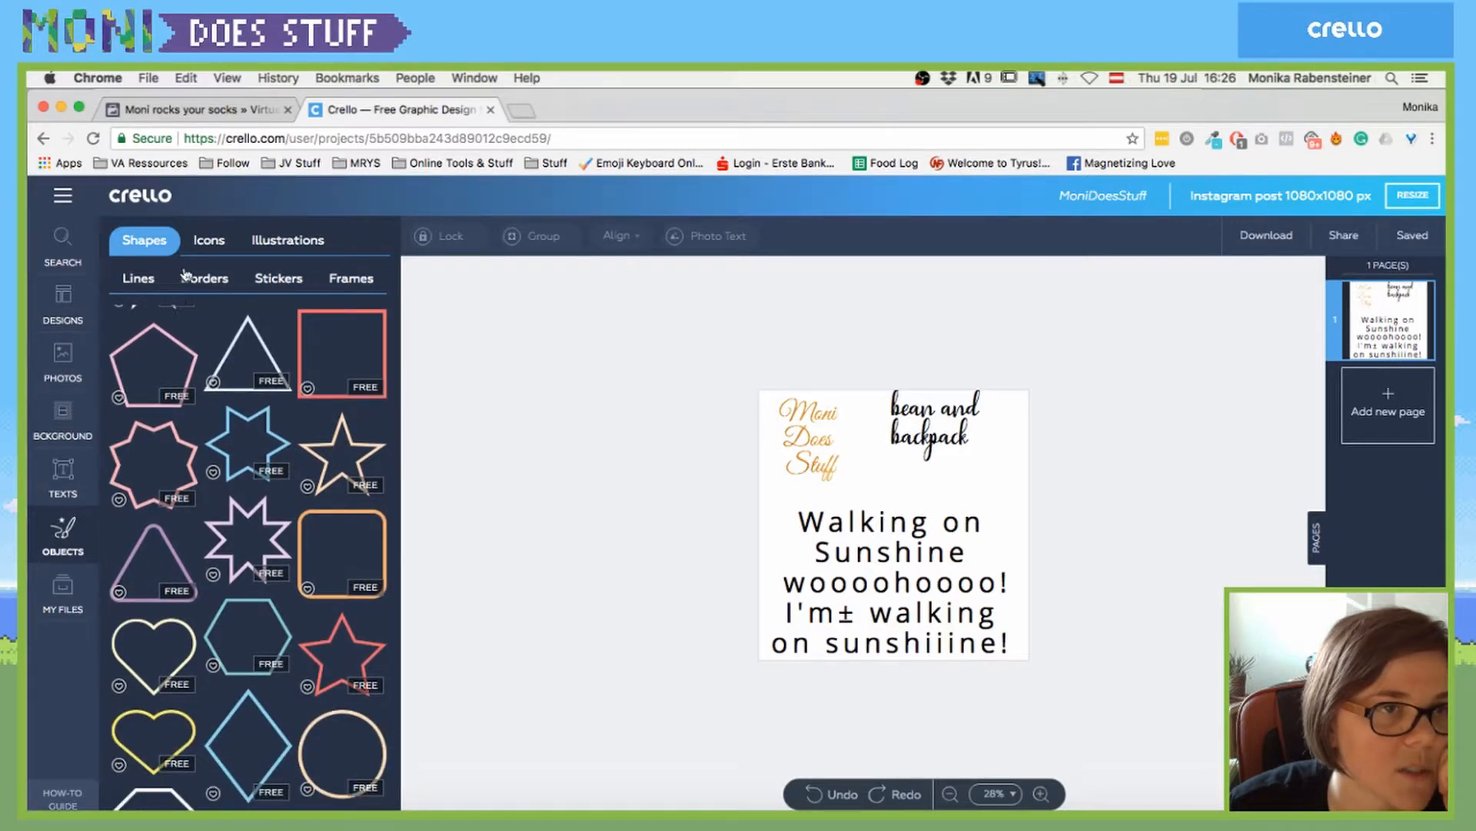
pyautogui.click(132, 282)
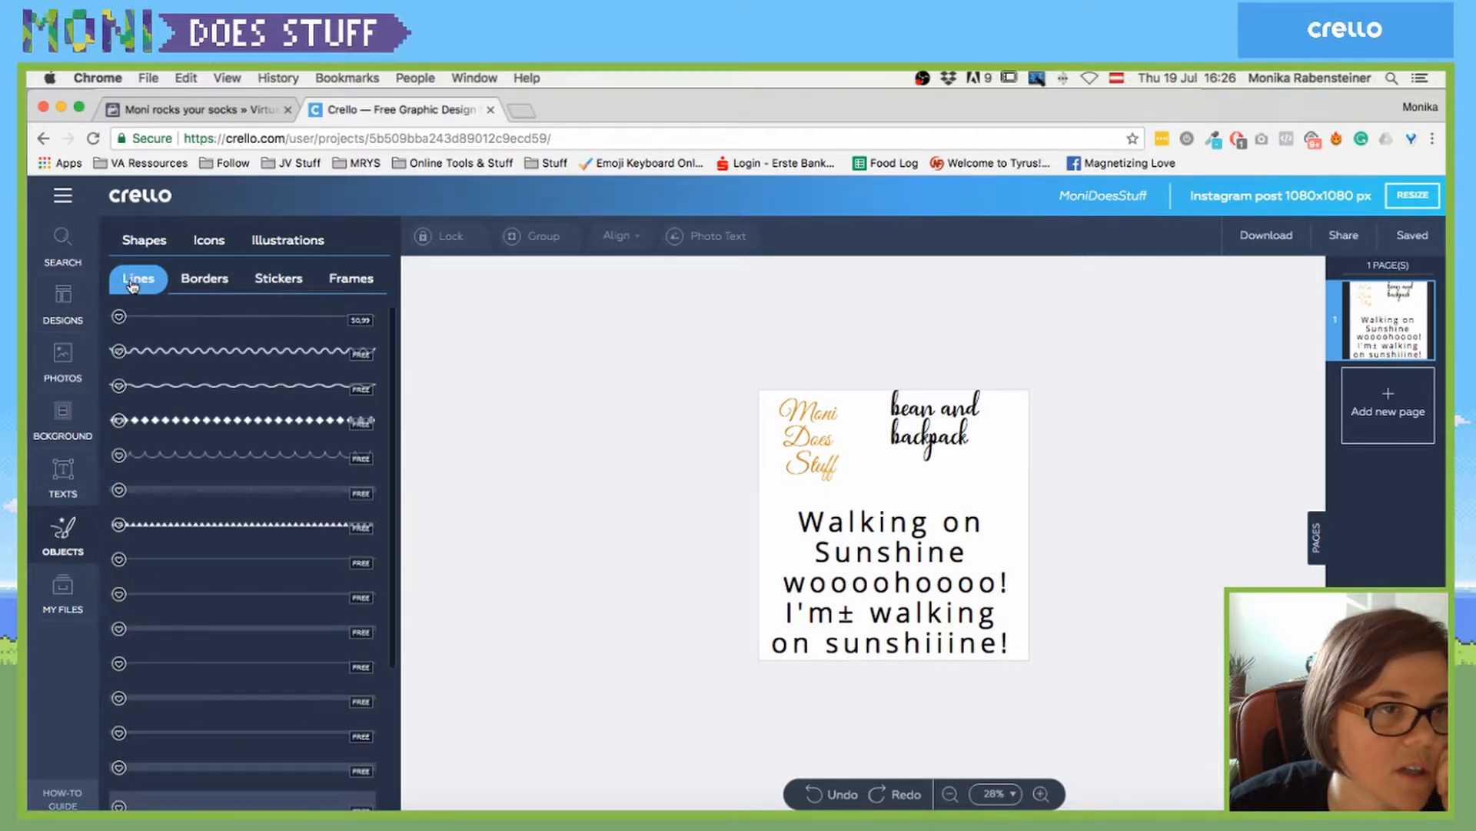
pyautogui.click(211, 282)
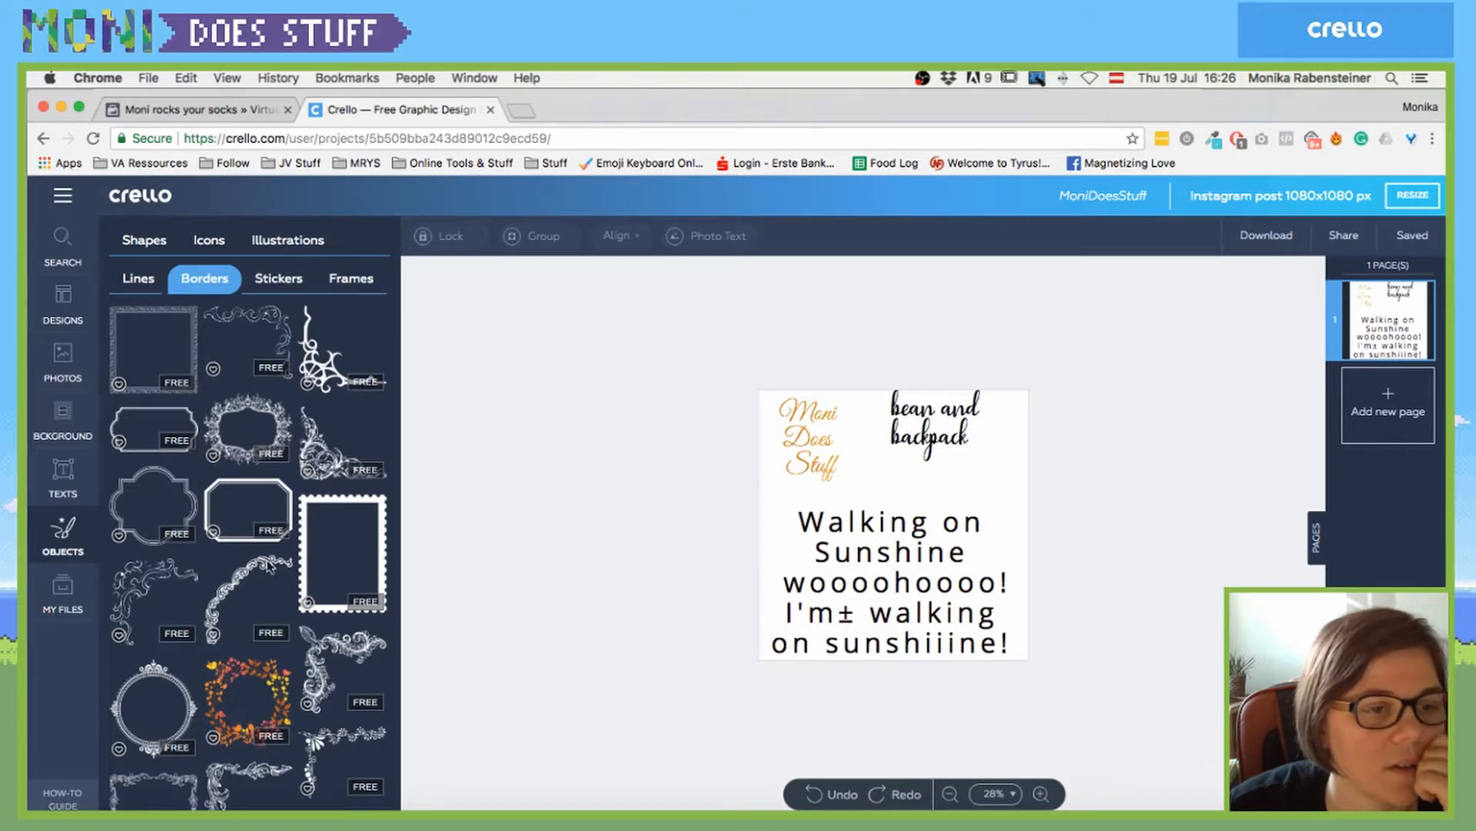
pyautogui.scroll(-4, 268, 566)
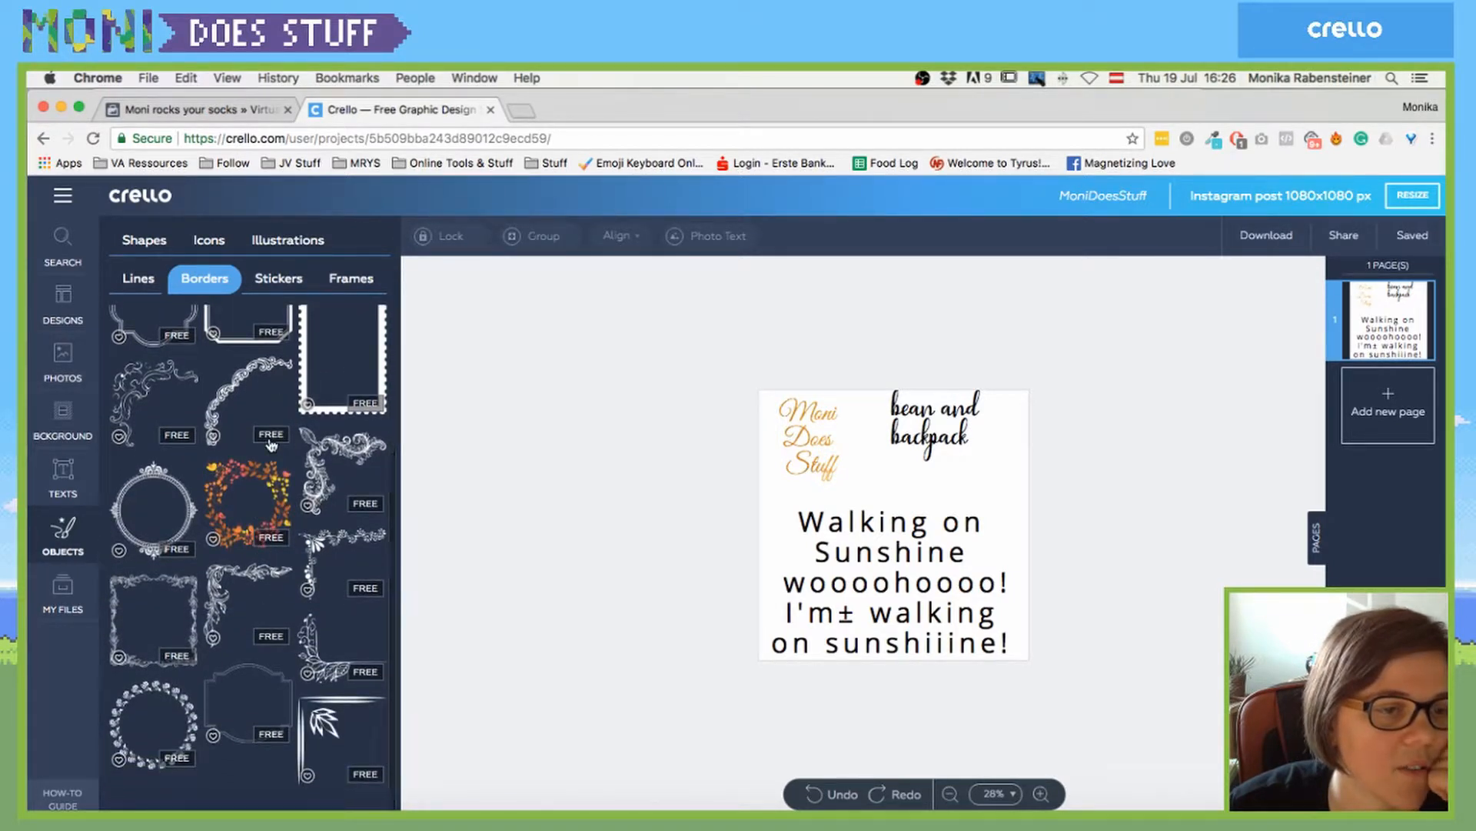
# - Open the Stickers tab and scroll through a cartoon fox sticker set
pyautogui.click(280, 280)
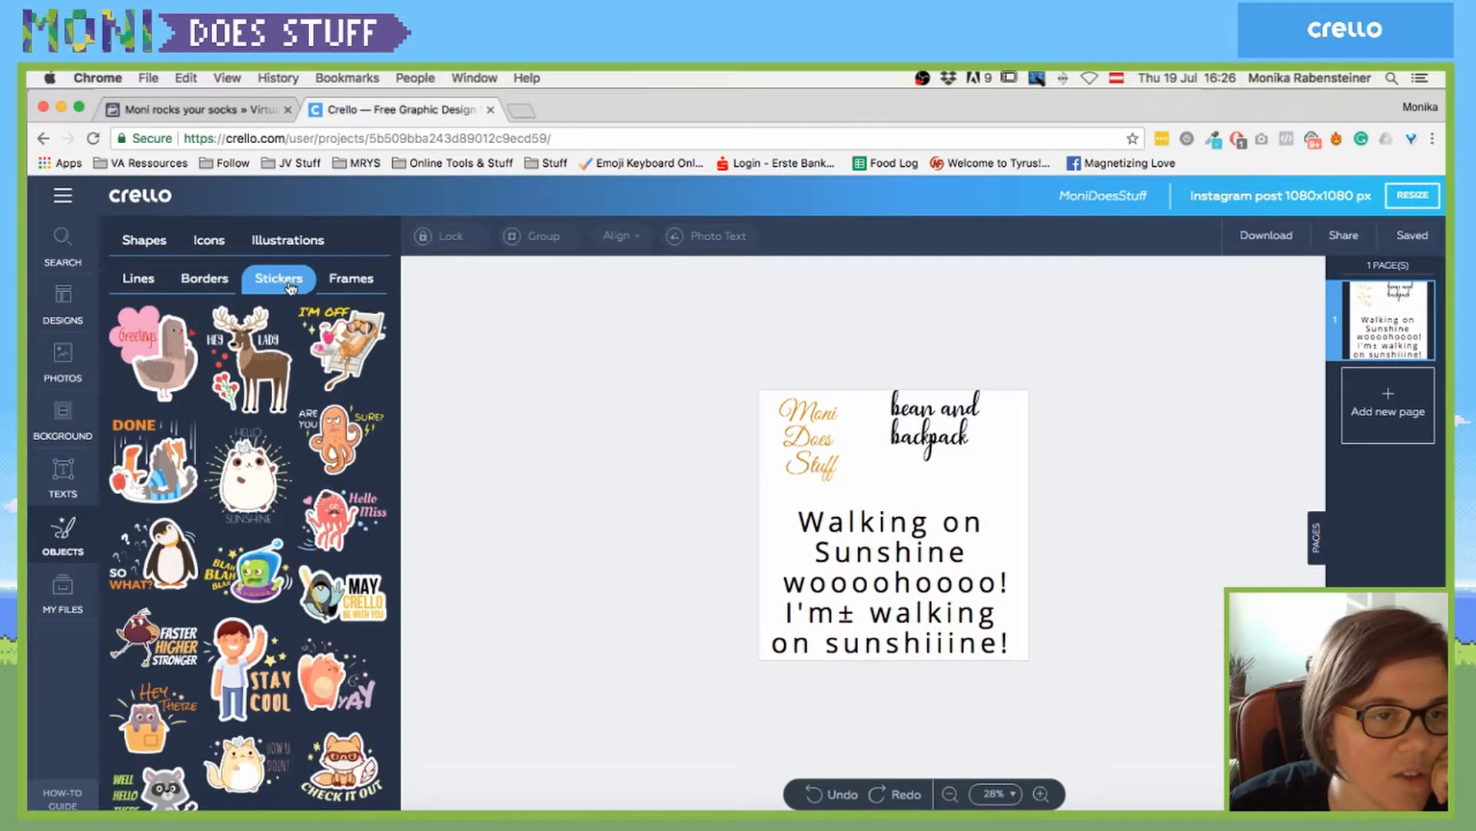
pyautogui.click(354, 335)
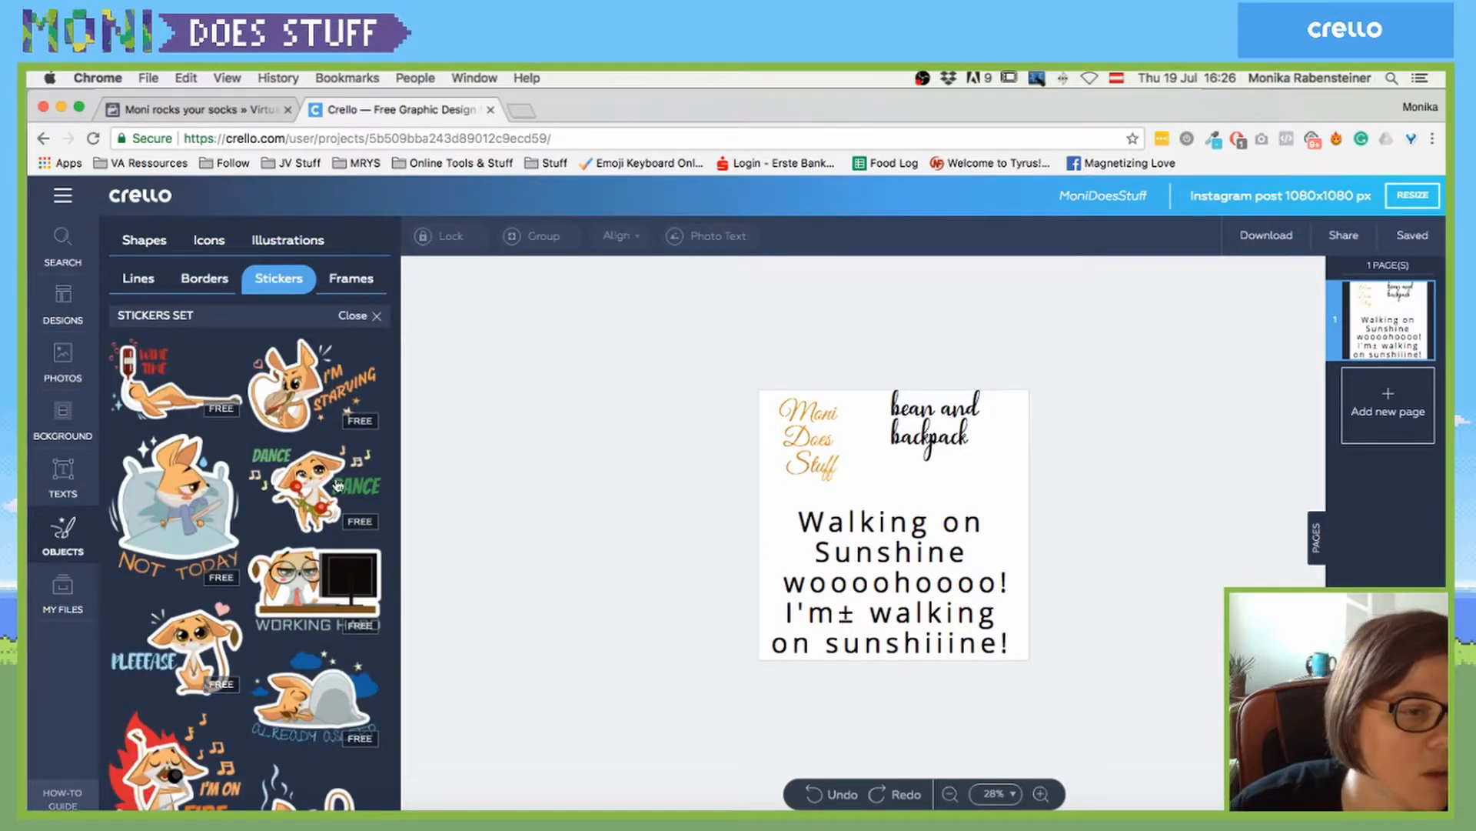
pyautogui.scroll(-3, 338, 485)
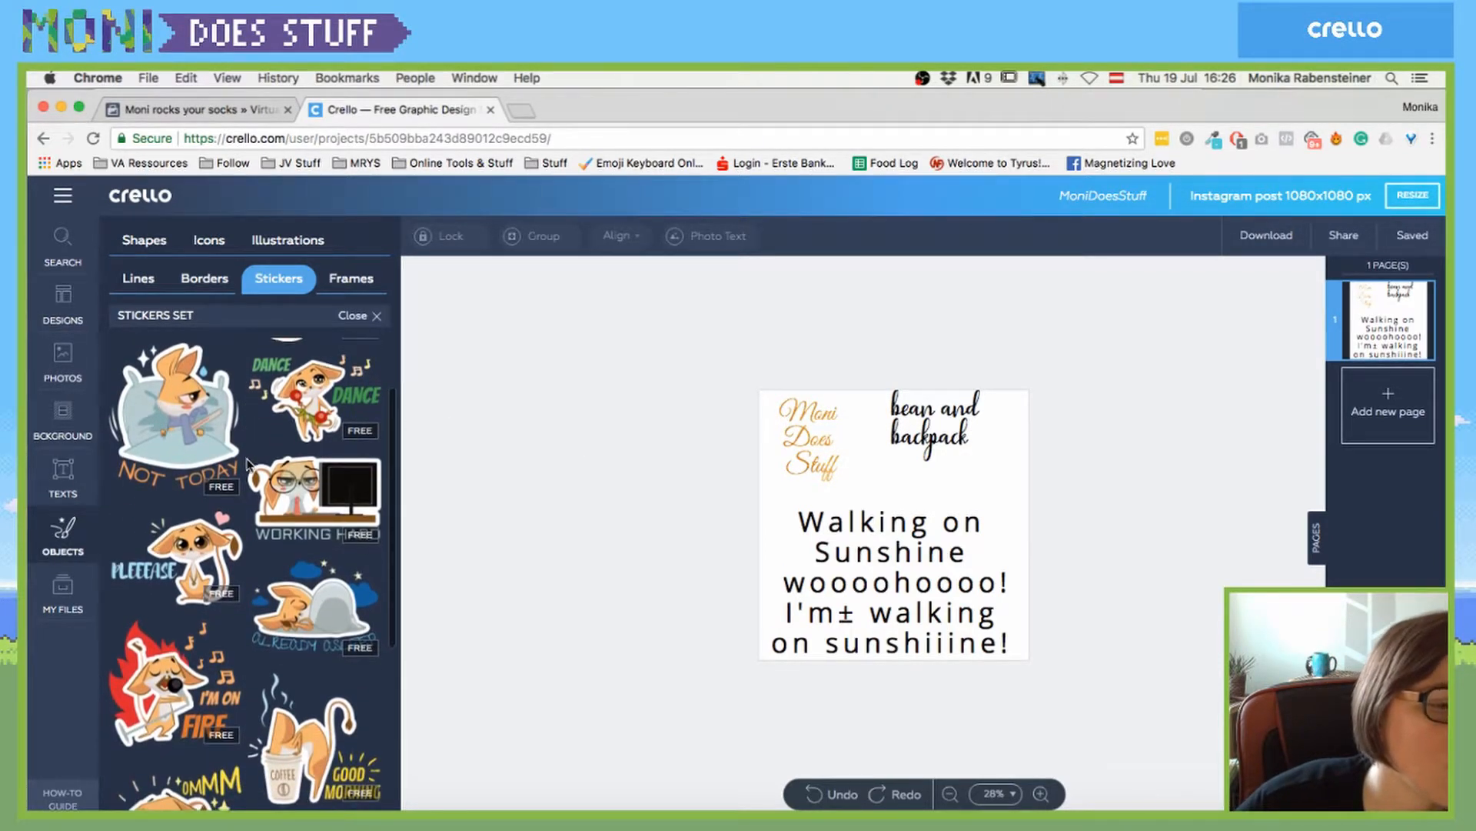
pyautogui.scroll(-3, 247, 461)
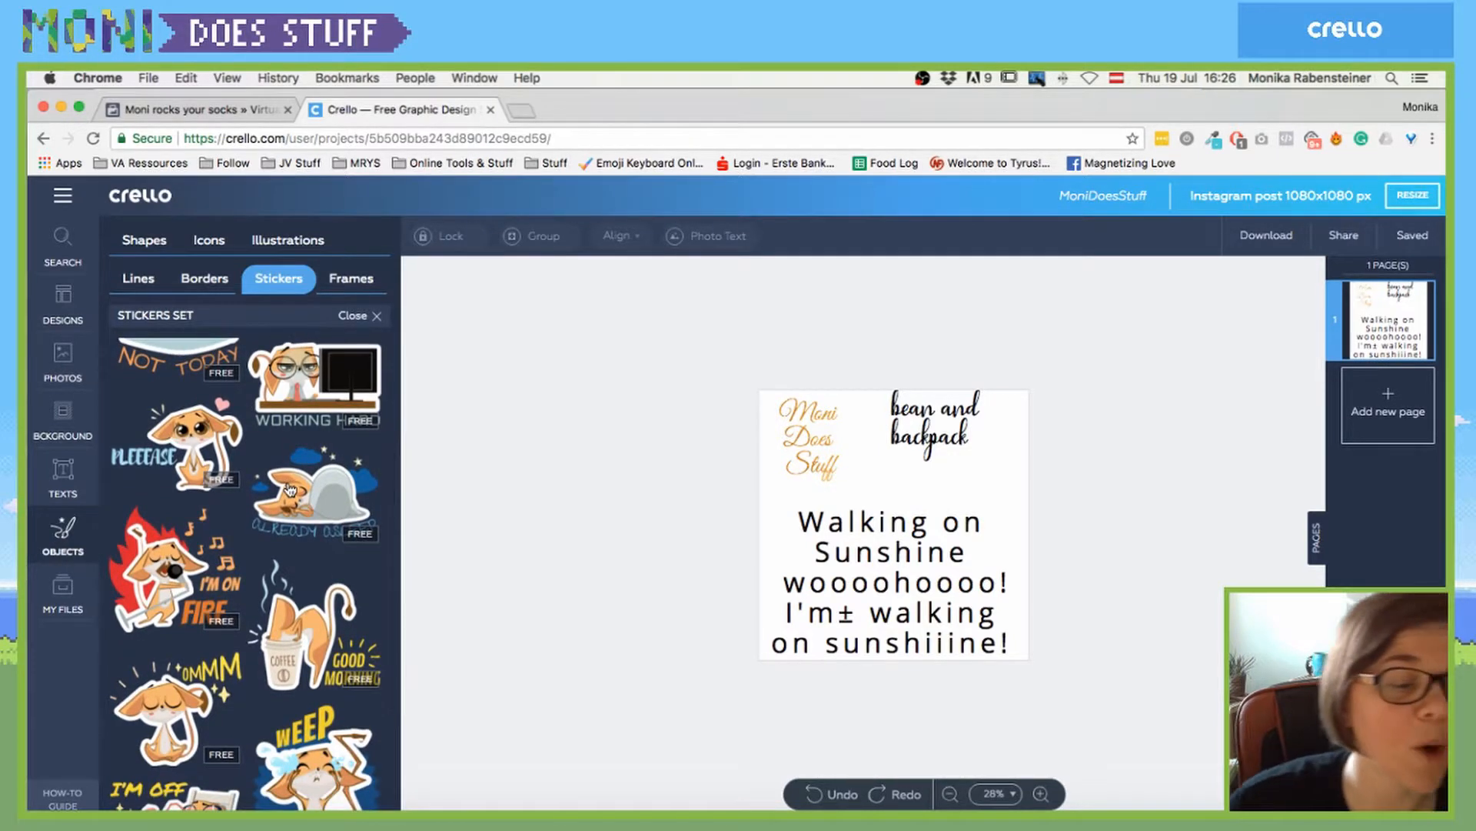
pyautogui.scroll(-5, 214, 539)
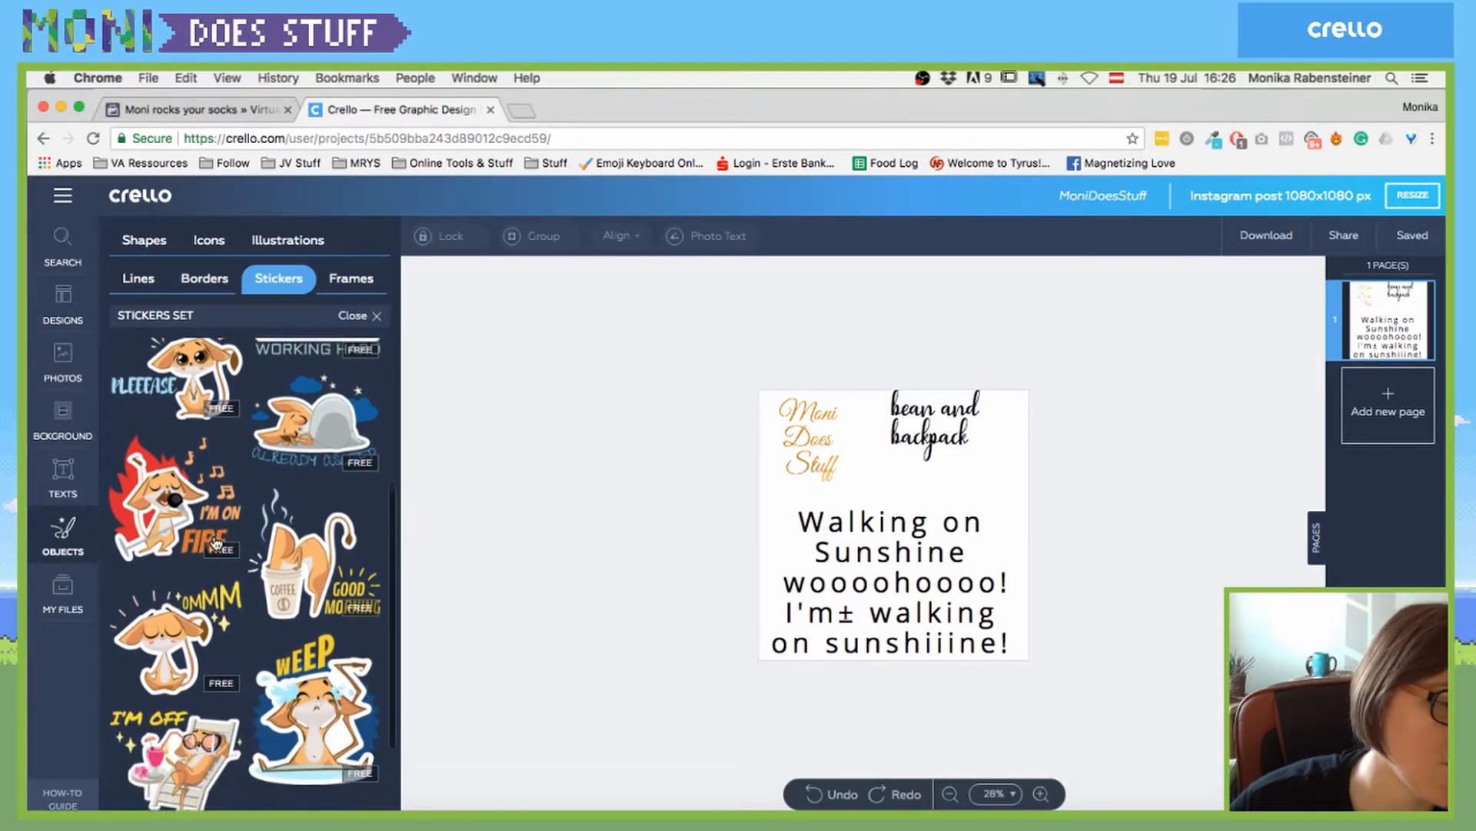
# - Add the I'M OFF lounging sticker and reset the lyrics' letter spacing to 0
pyautogui.click(206, 627)
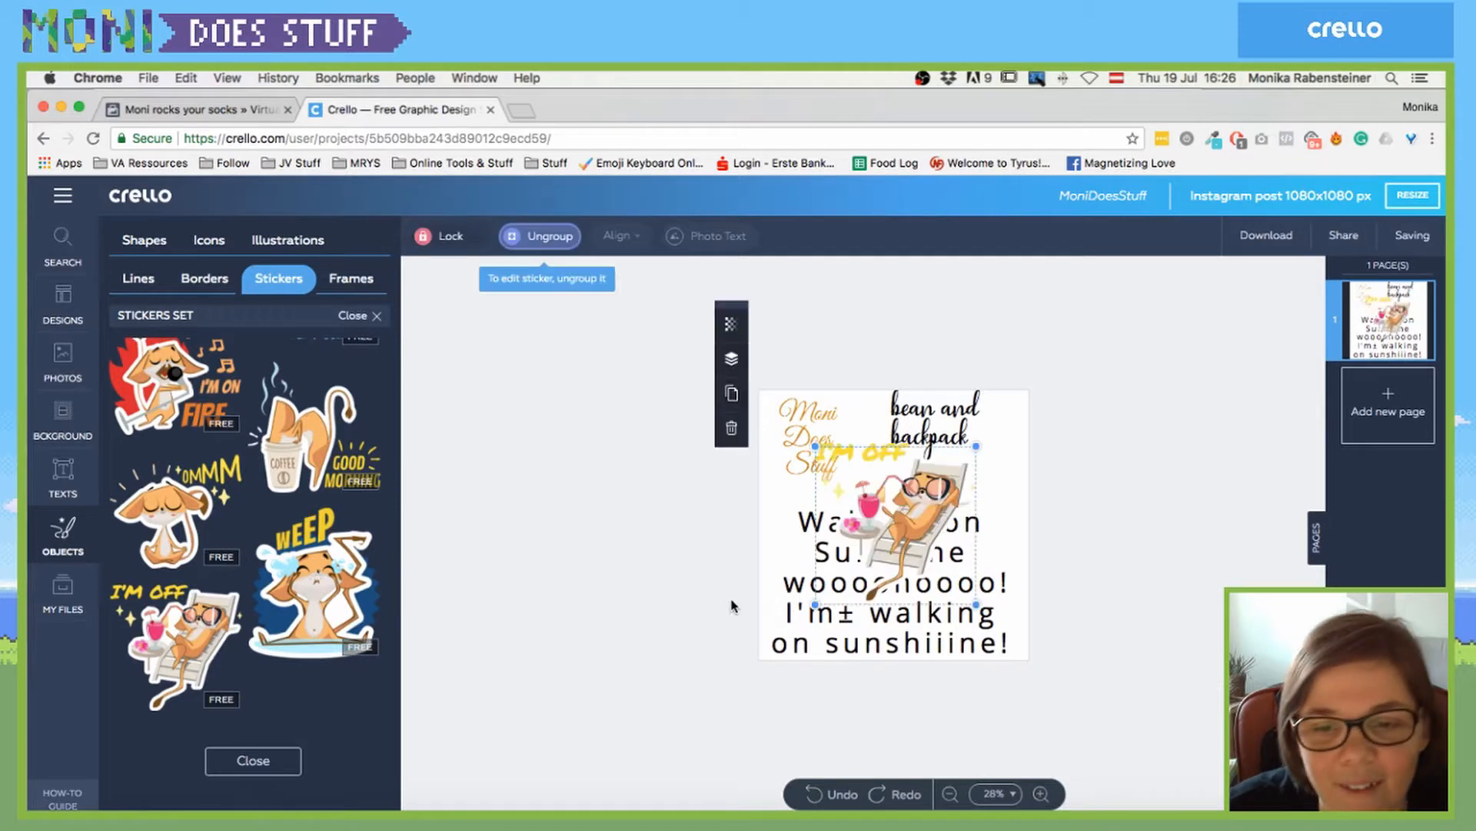
pyautogui.moveTo(967, 469); pyautogui.dragTo(806, 478)
pyautogui.moveTo(919, 542); pyautogui.dragTo(900, 552)
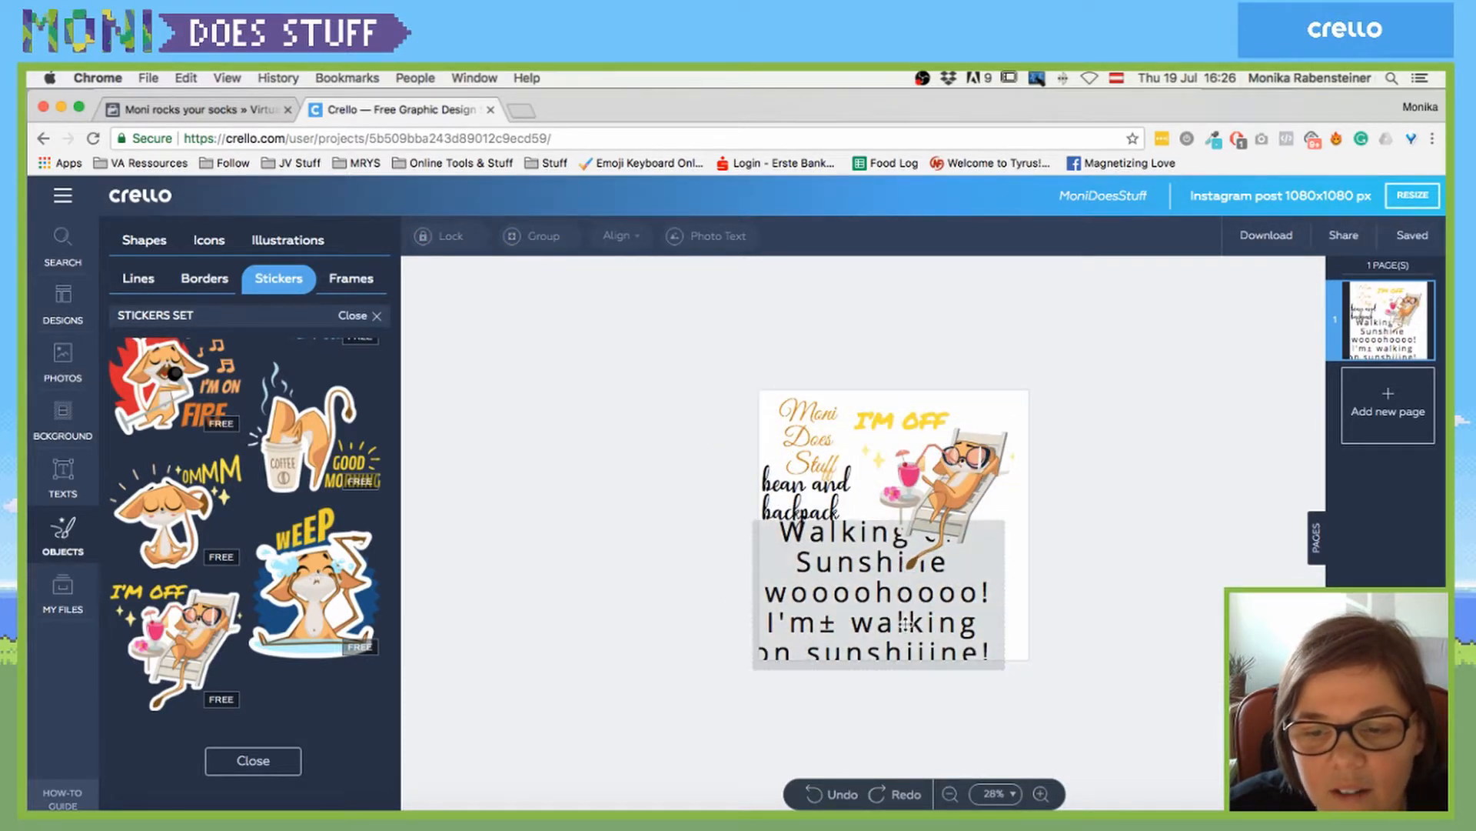
pyautogui.doubleClick(900, 619)
pyautogui.click(653, 364)
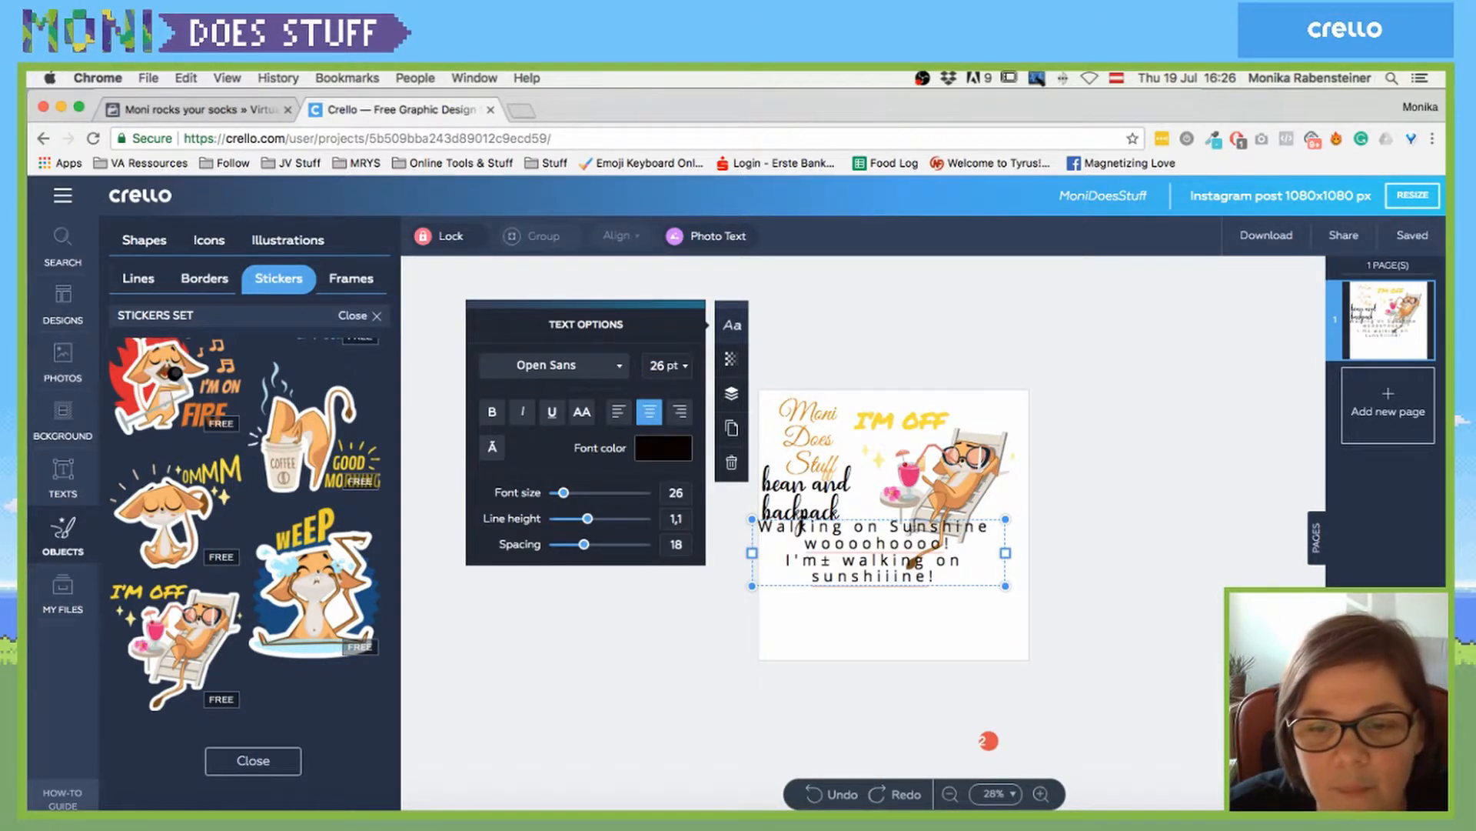
pyautogui.write('0')
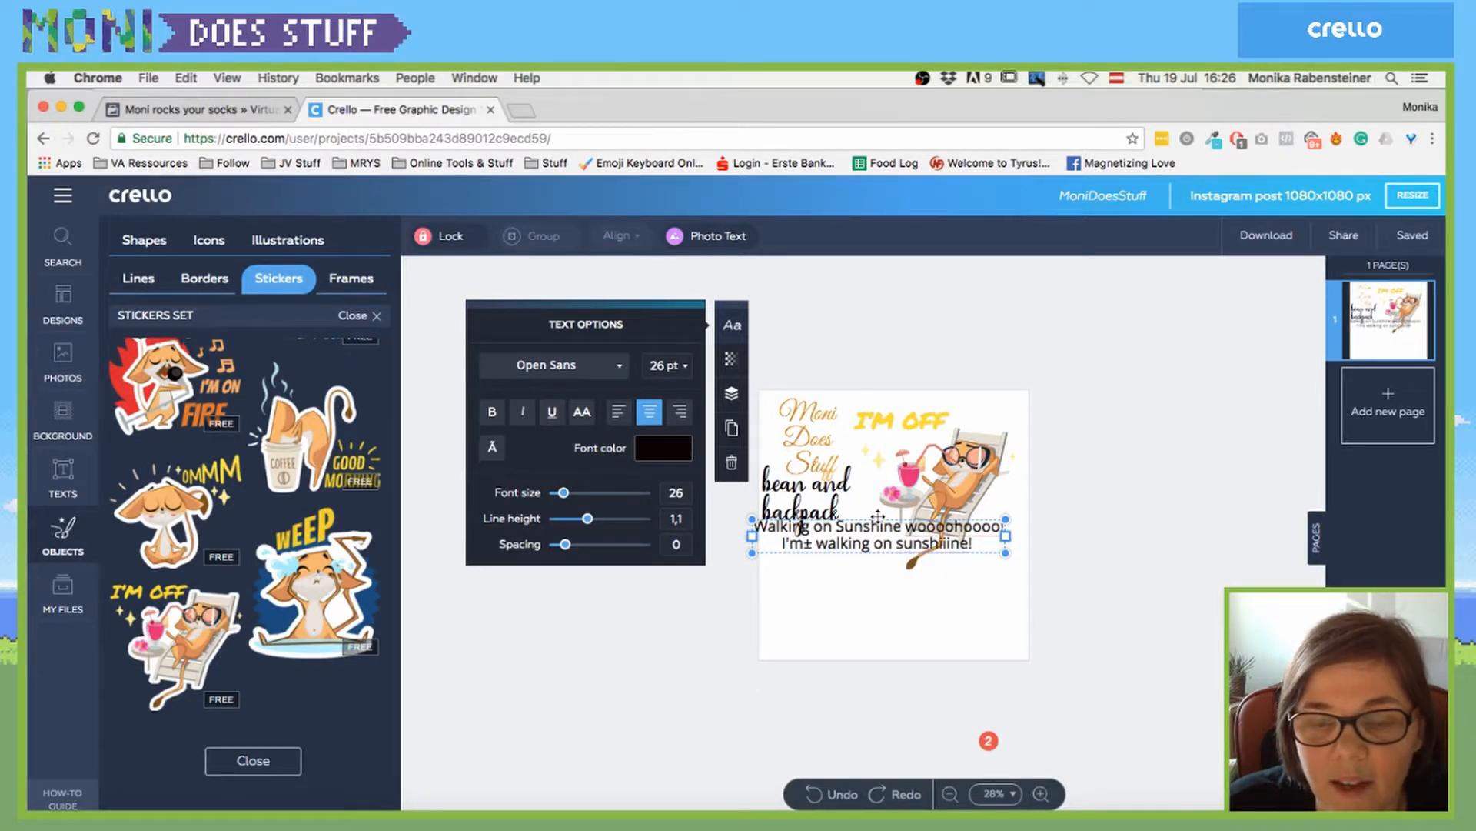
# - Move the lyrics to the bottom, bean and backpack top right, and adjust the sticker
pyautogui.moveTo(873, 516); pyautogui.dragTo(898, 617)
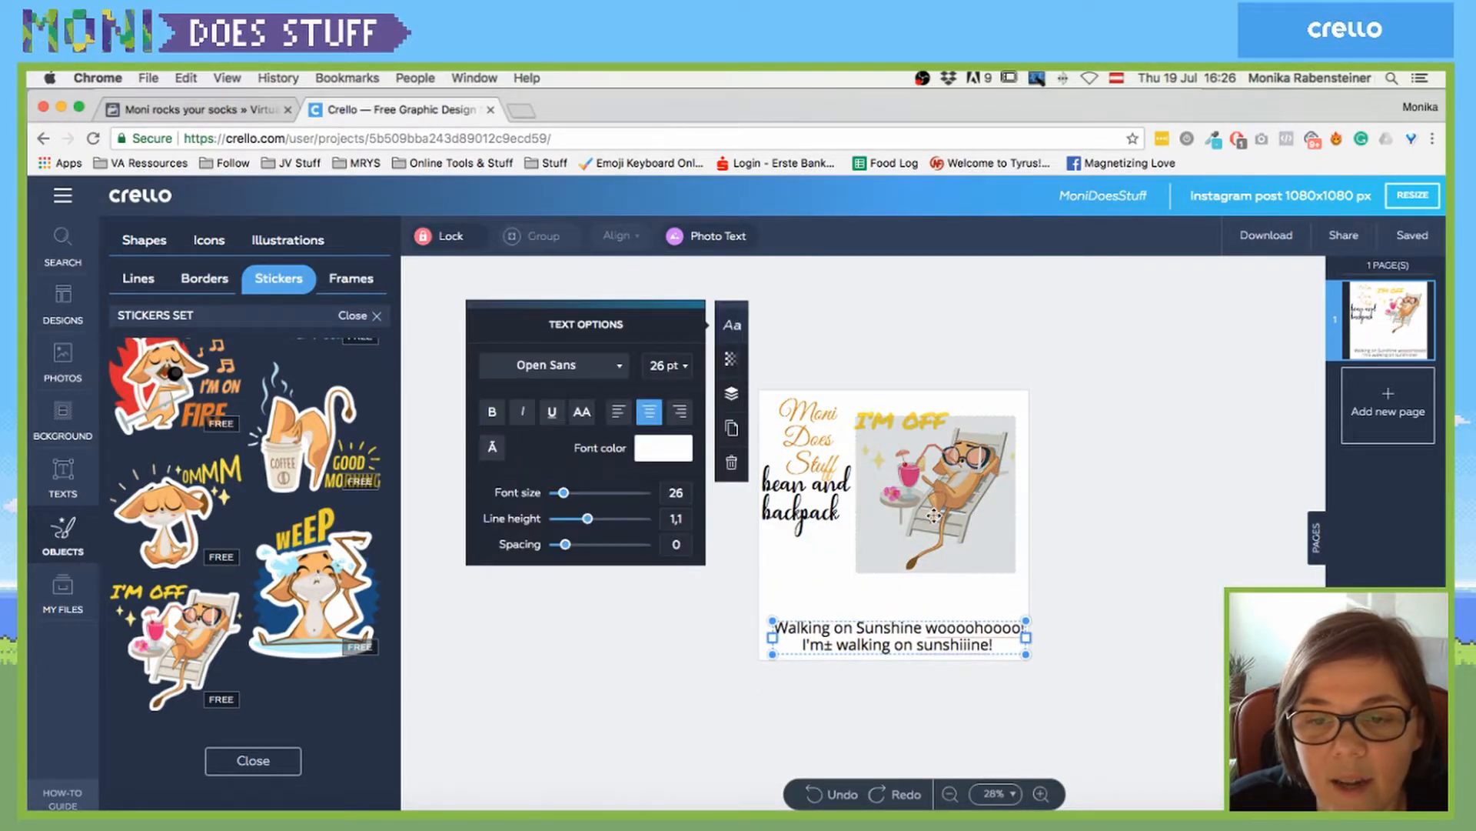
pyautogui.moveTo(935, 487); pyautogui.dragTo(939, 525)
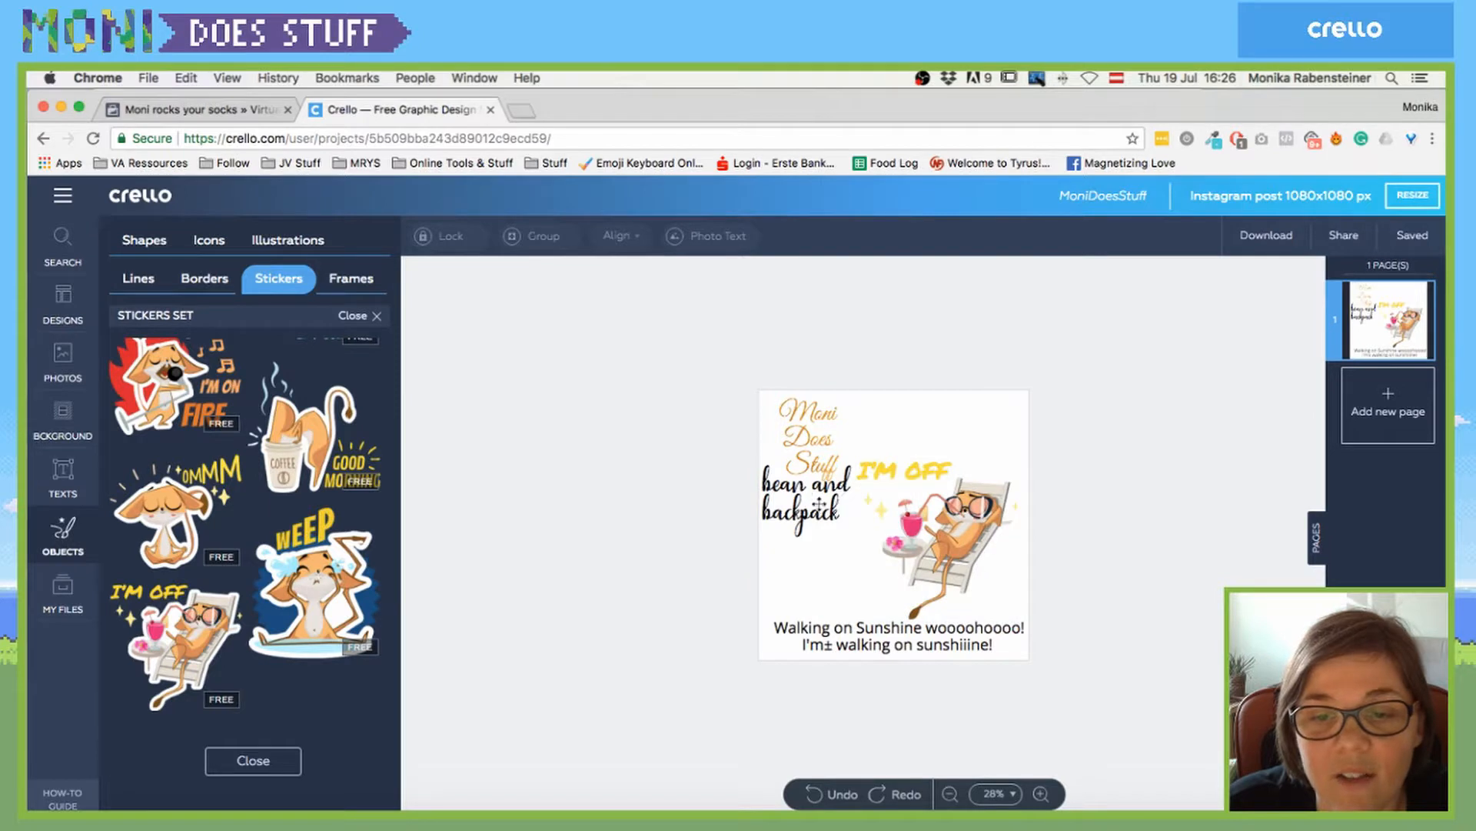
pyautogui.moveTo(807, 503); pyautogui.dragTo(947, 437)
pyautogui.moveTo(921, 505)
pyautogui.mouseDown()
pyautogui.moveTo(901, 516)
pyautogui.moveTo(912, 494)
pyautogui.mouseUp()
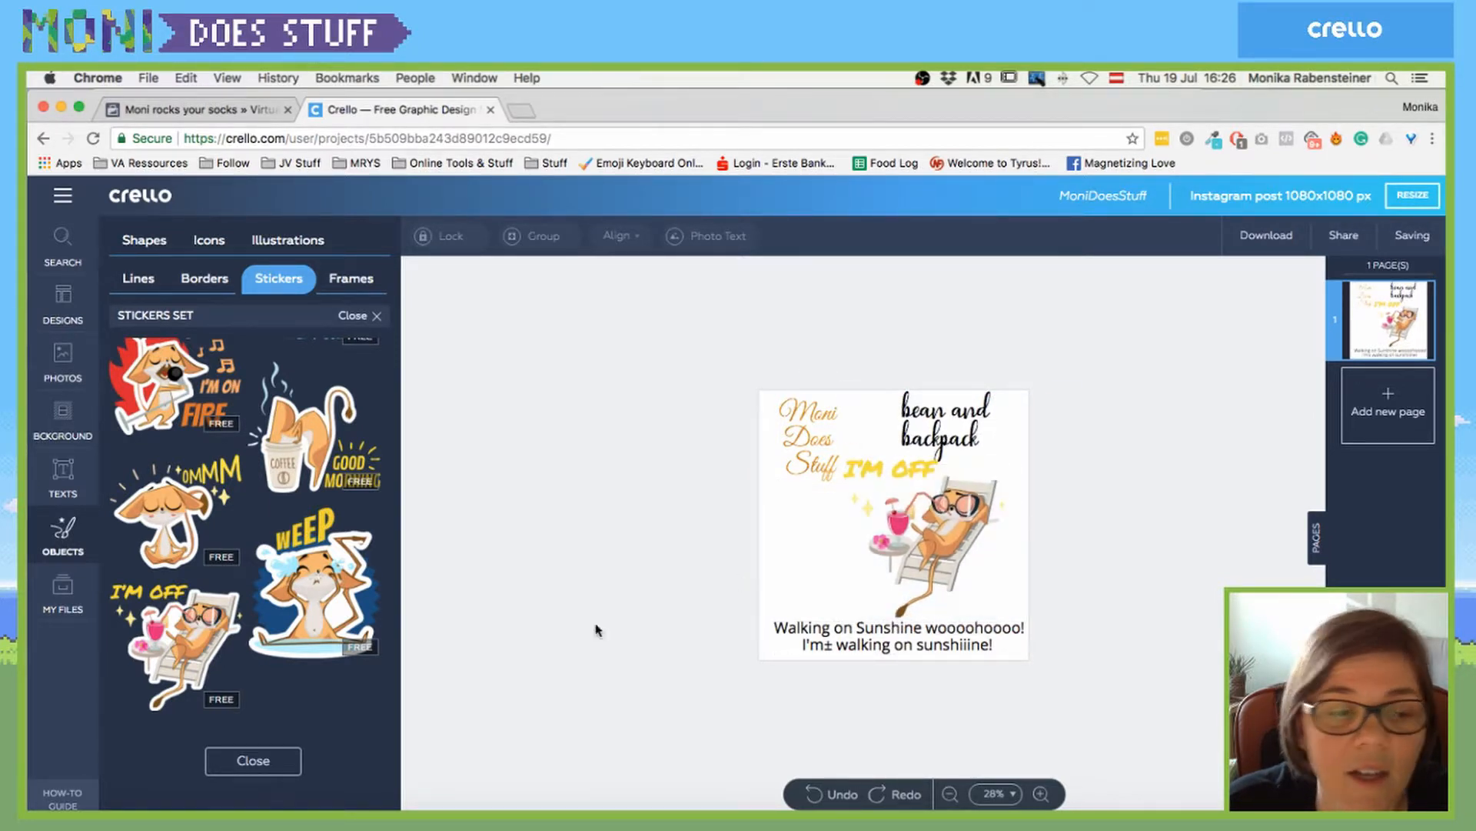
pyautogui.click(351, 281)
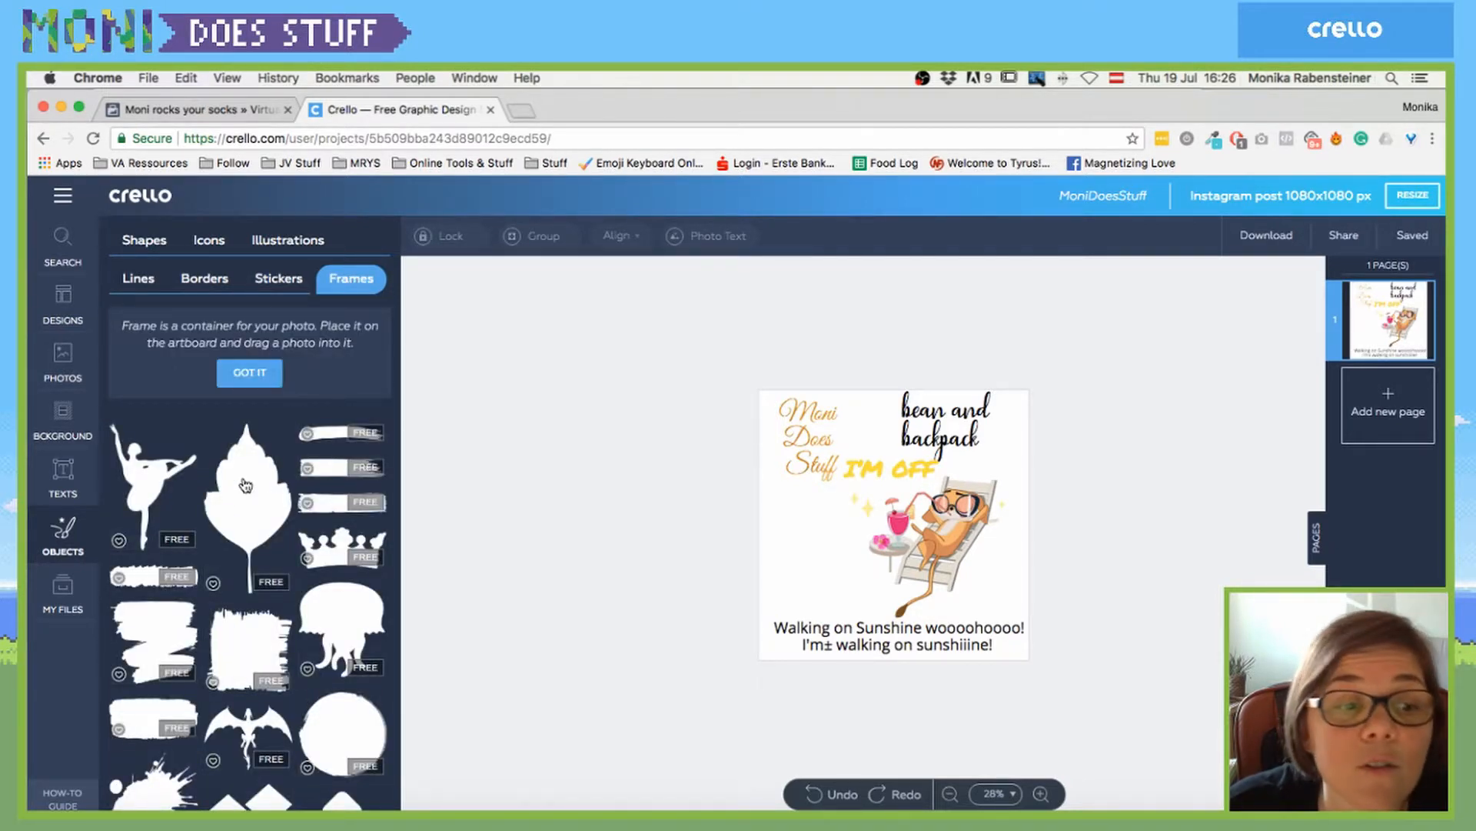
# - Add a brush-stroke frame and fill it with the uploaded orange texture image
pyautogui.scroll(-2, 246, 484)
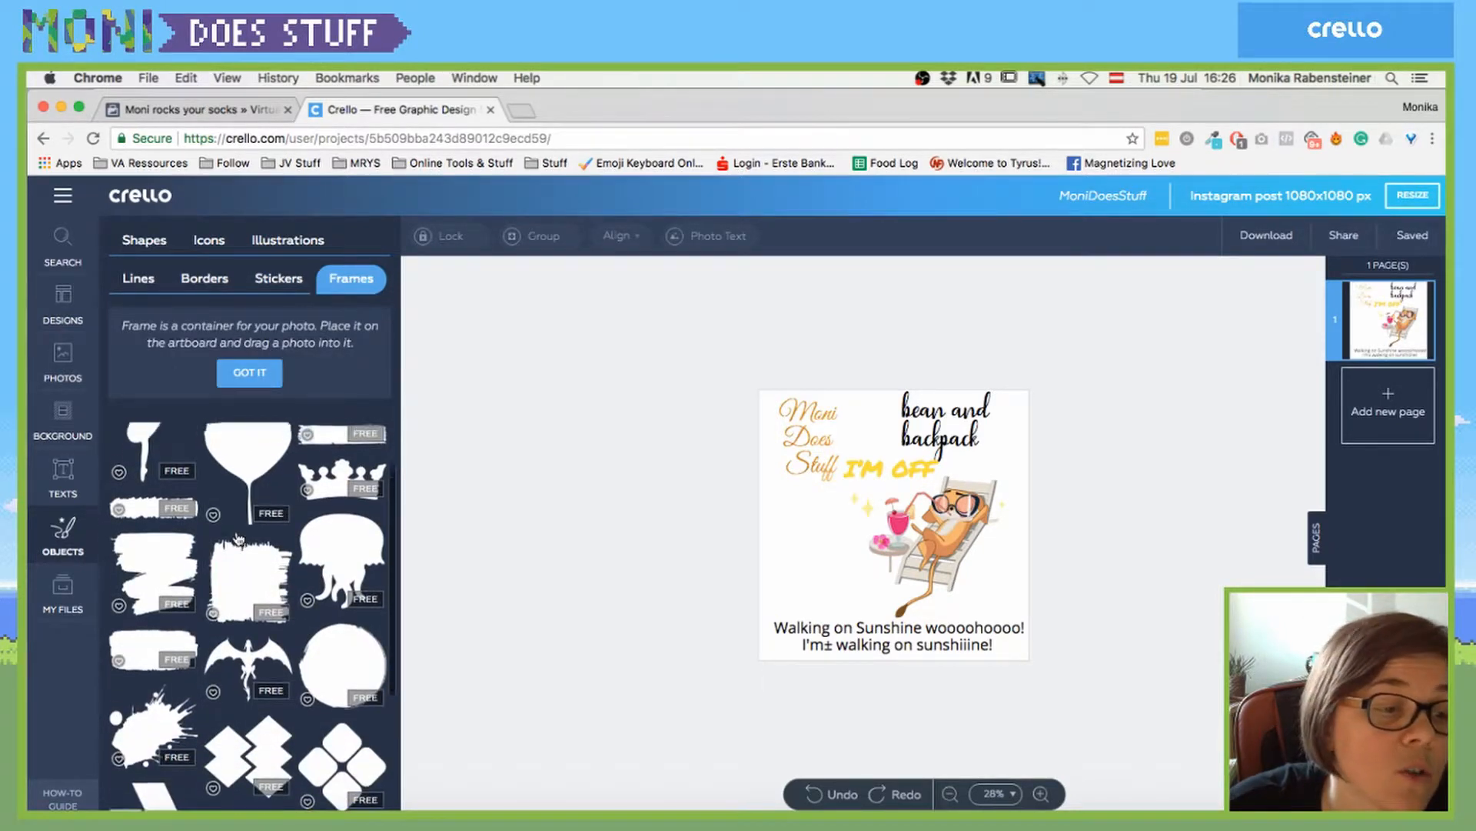
pyautogui.scroll(1, 238, 539)
pyautogui.scroll(-1, 151, 627)
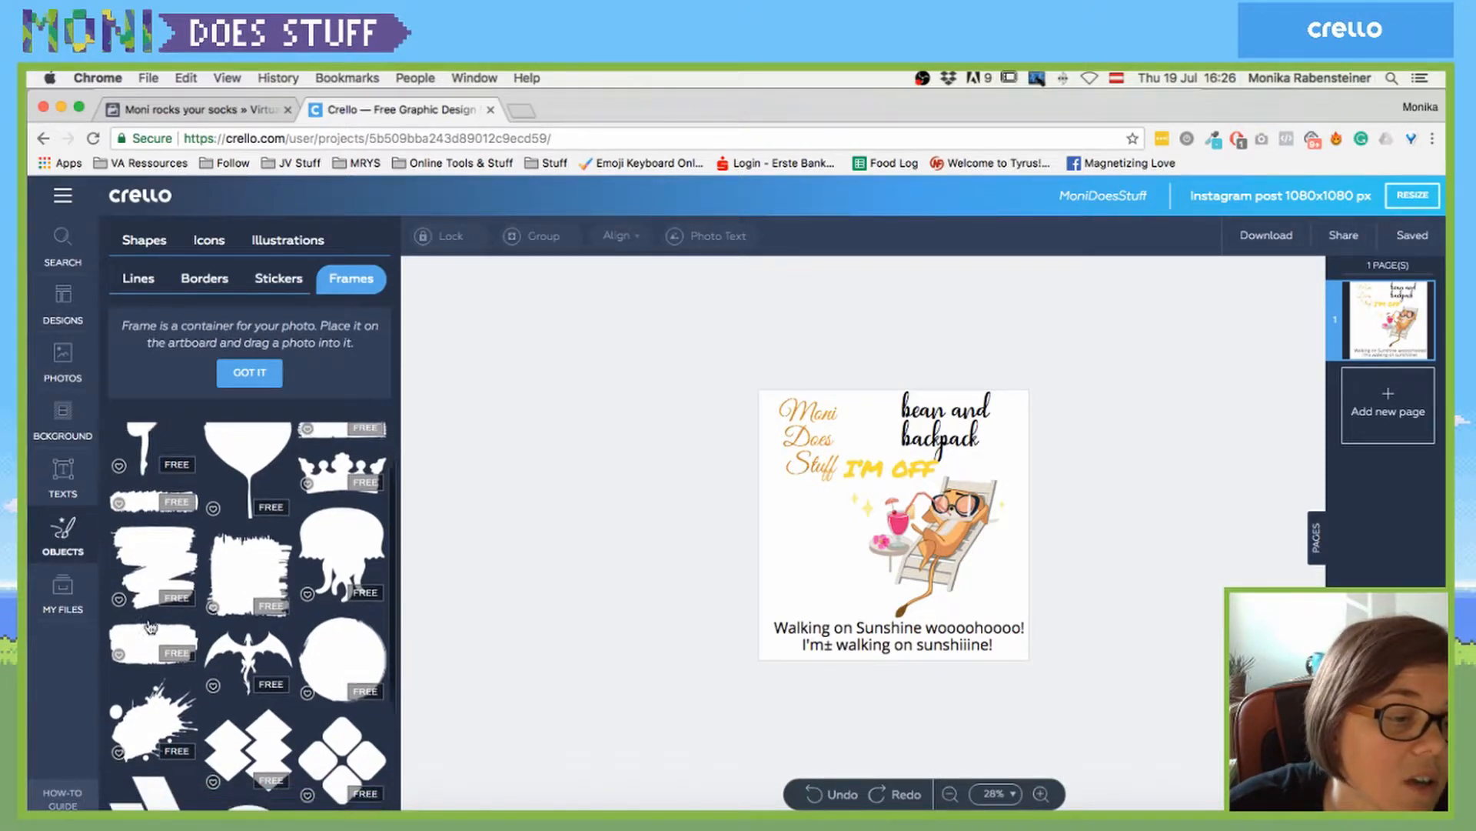
pyautogui.scroll(-1, 151, 628)
pyautogui.click(152, 623)
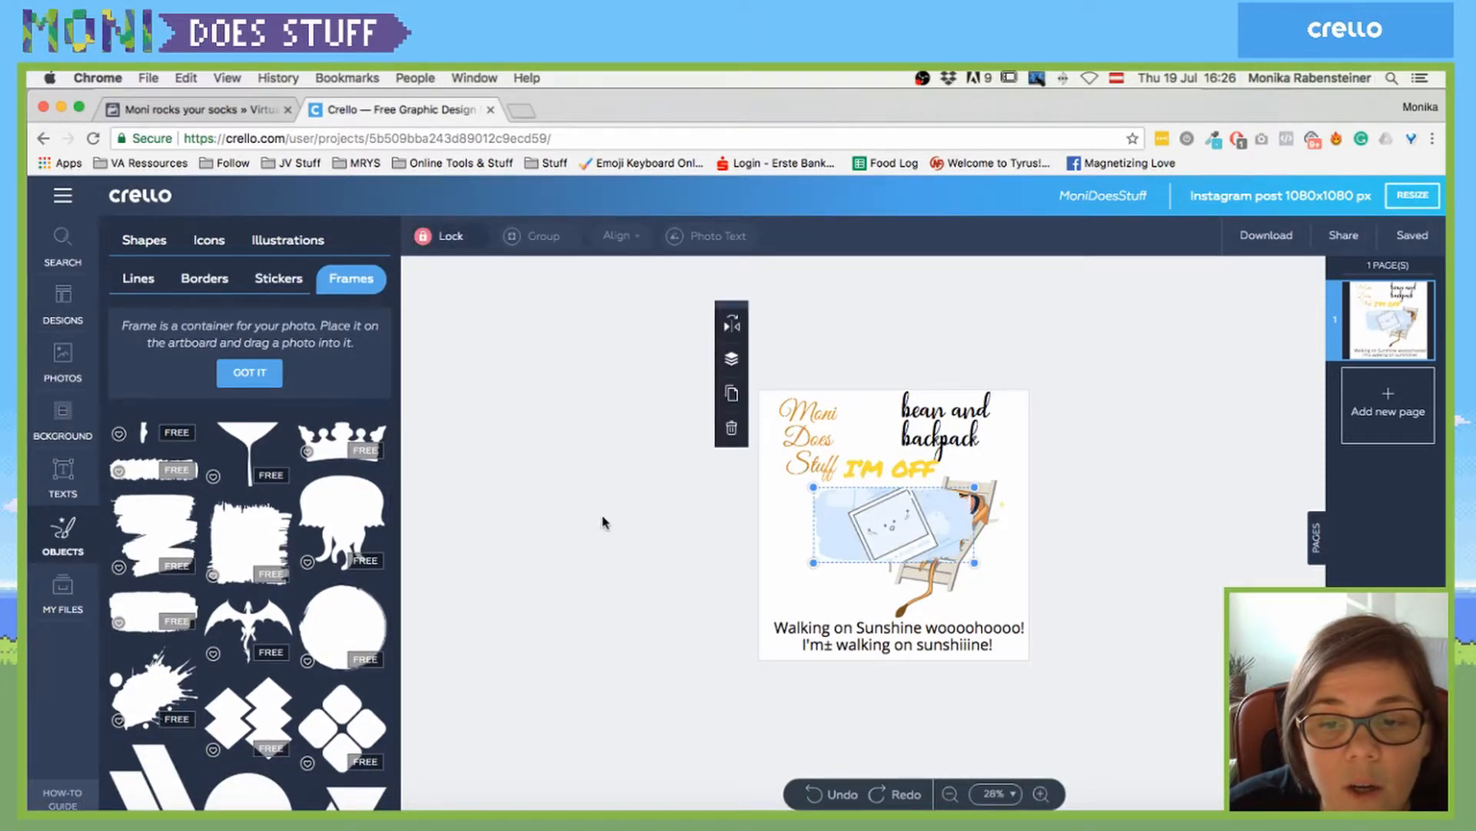
pyautogui.click(63, 592)
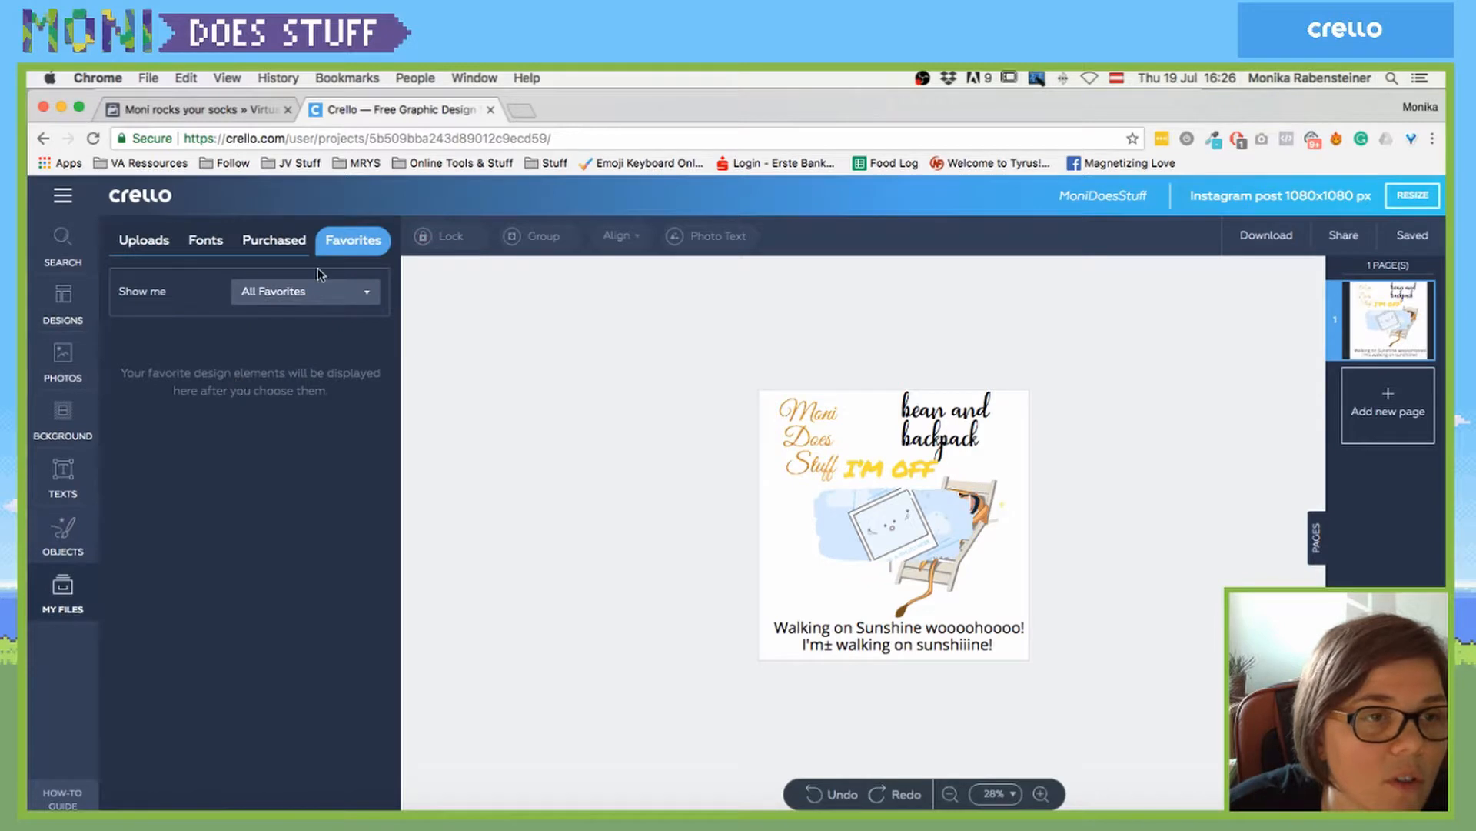
pyautogui.click(151, 242)
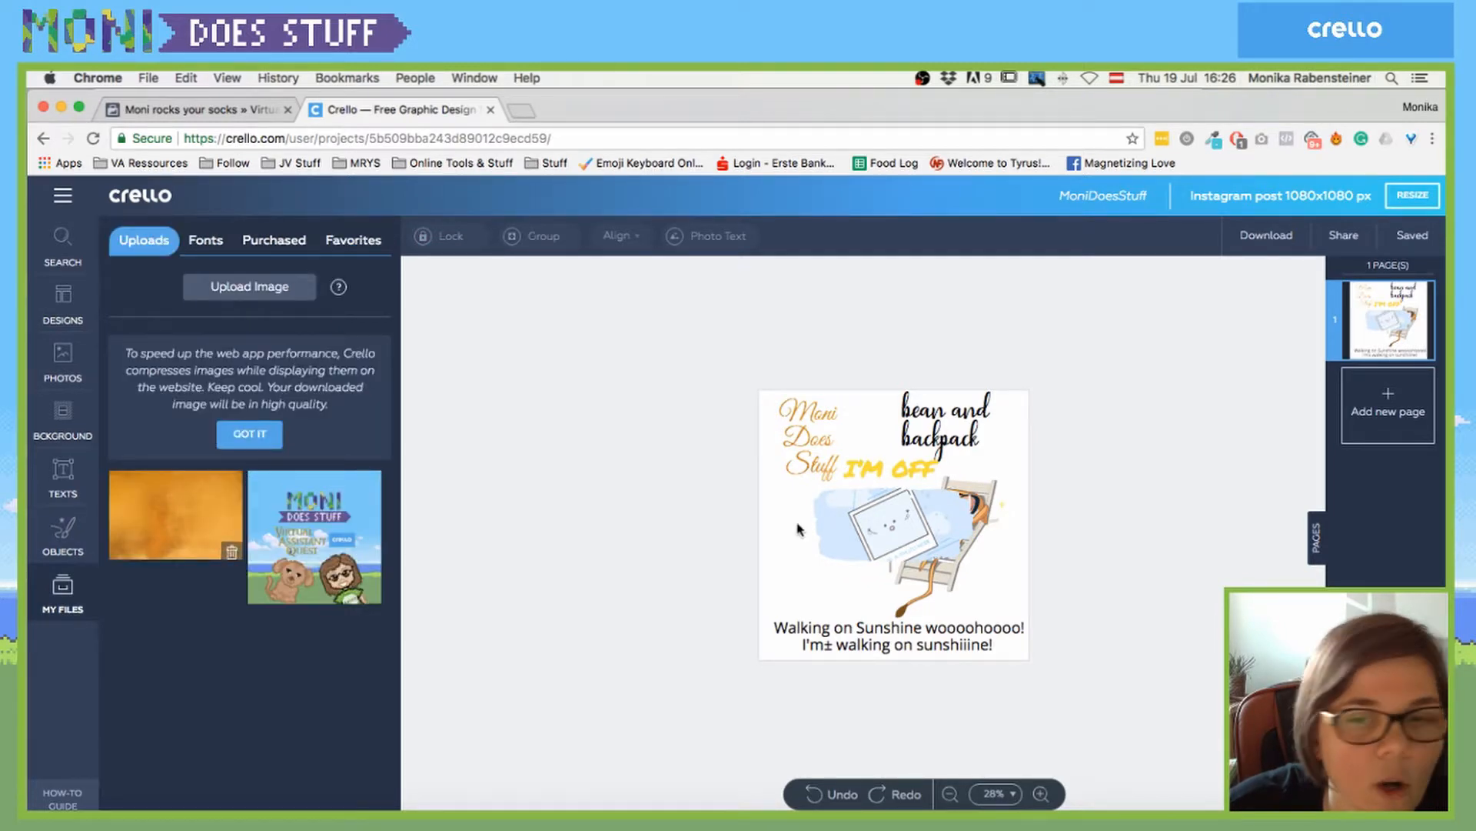
pyautogui.moveTo(798, 529); pyautogui.dragTo(769, 580)
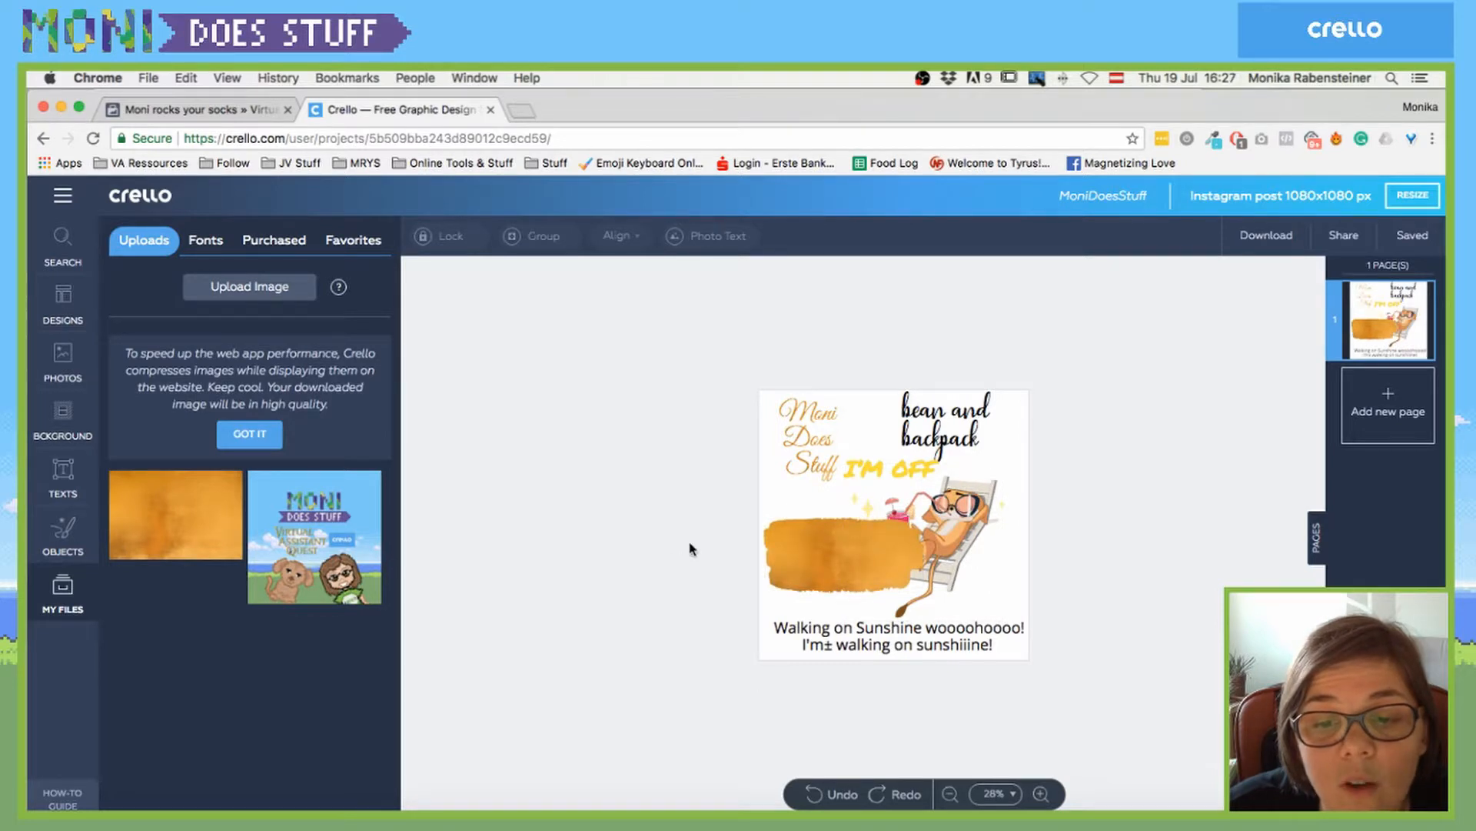
pyautogui.click(831, 554)
# - Try the world map frame on the post, then delete it
pyautogui.click(76, 539)
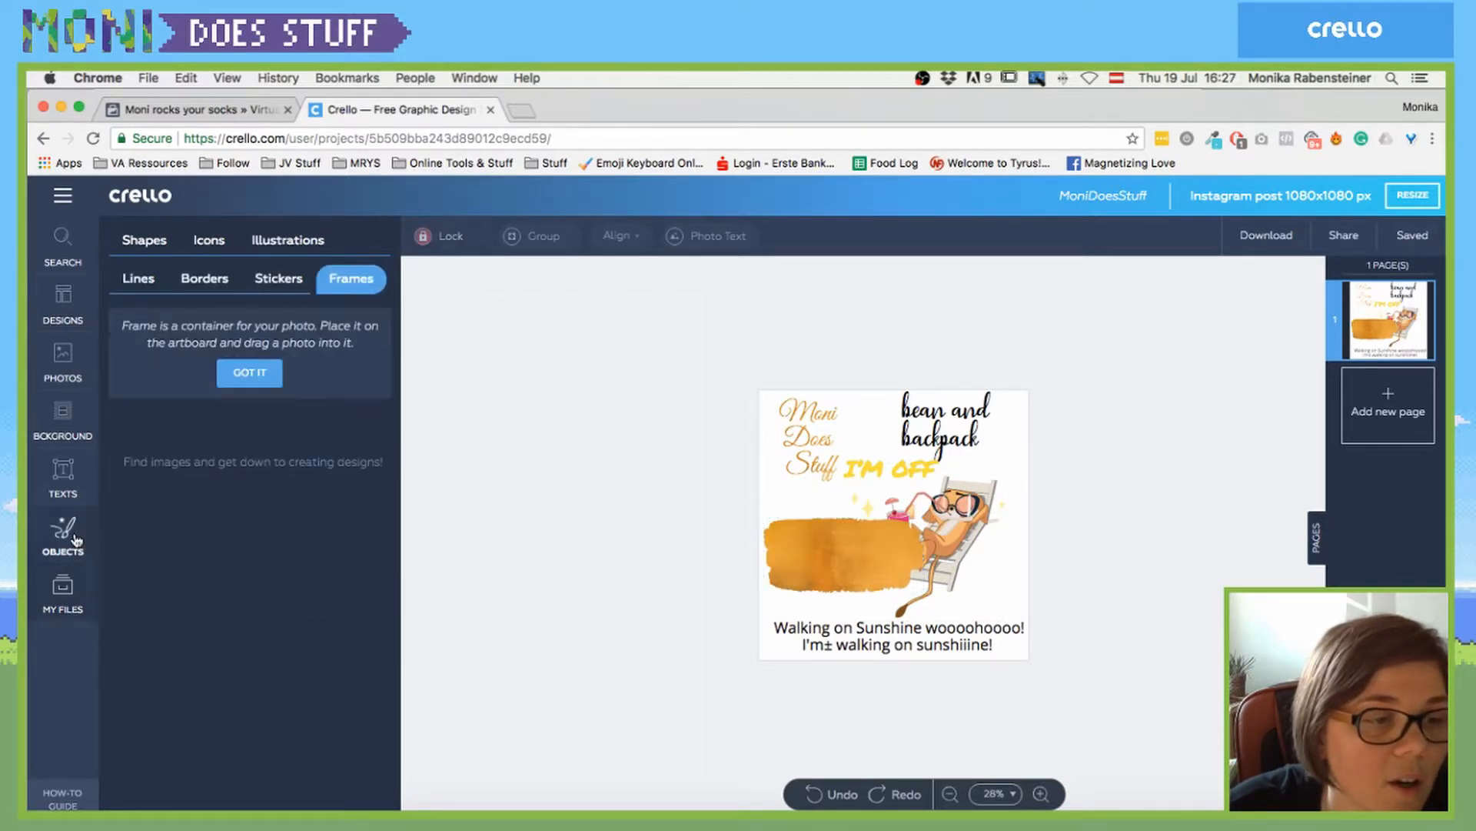
pyautogui.scroll(-5, 324, 611)
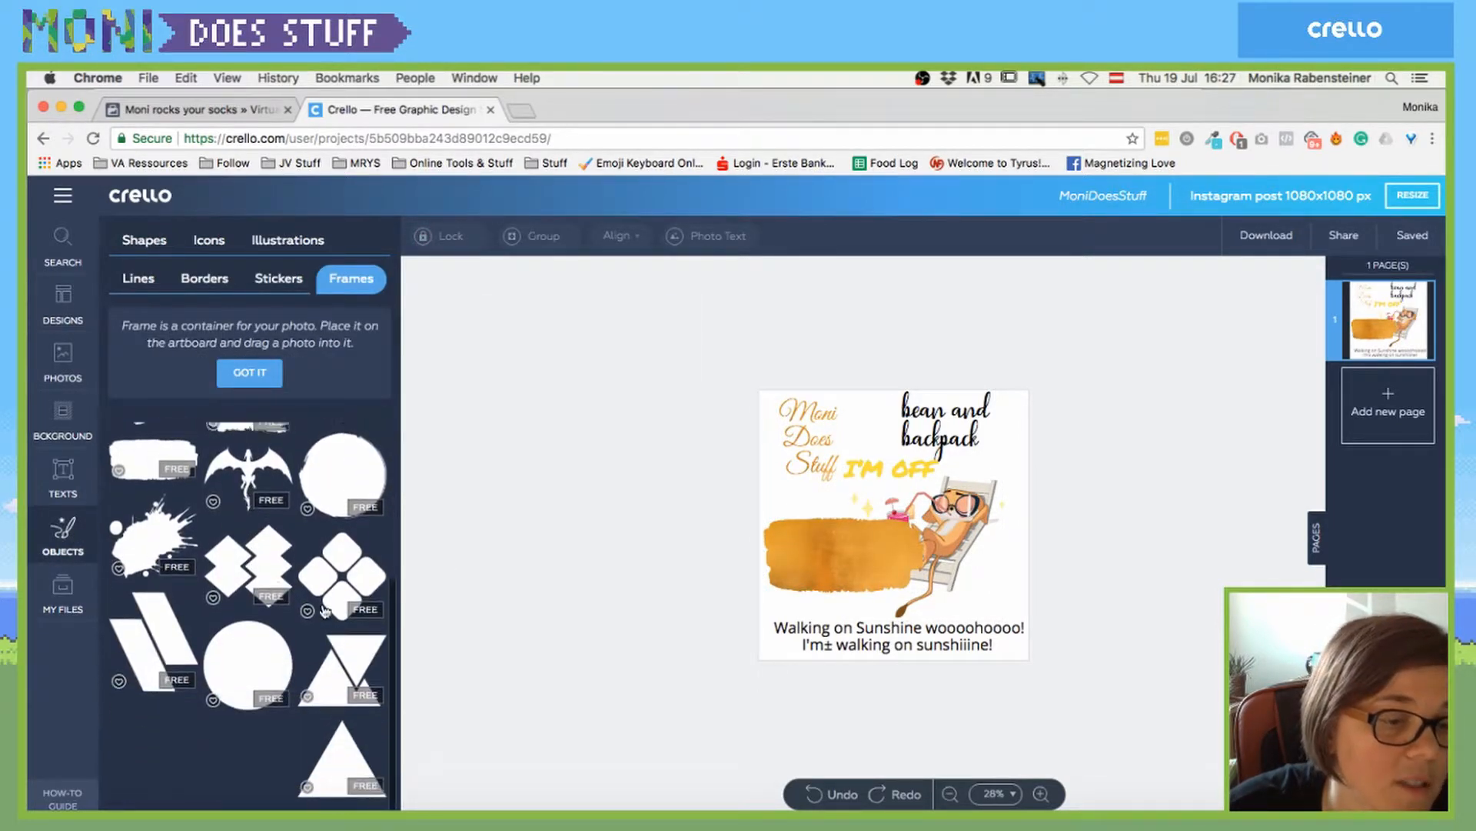
pyautogui.scroll(-3, 255, 531)
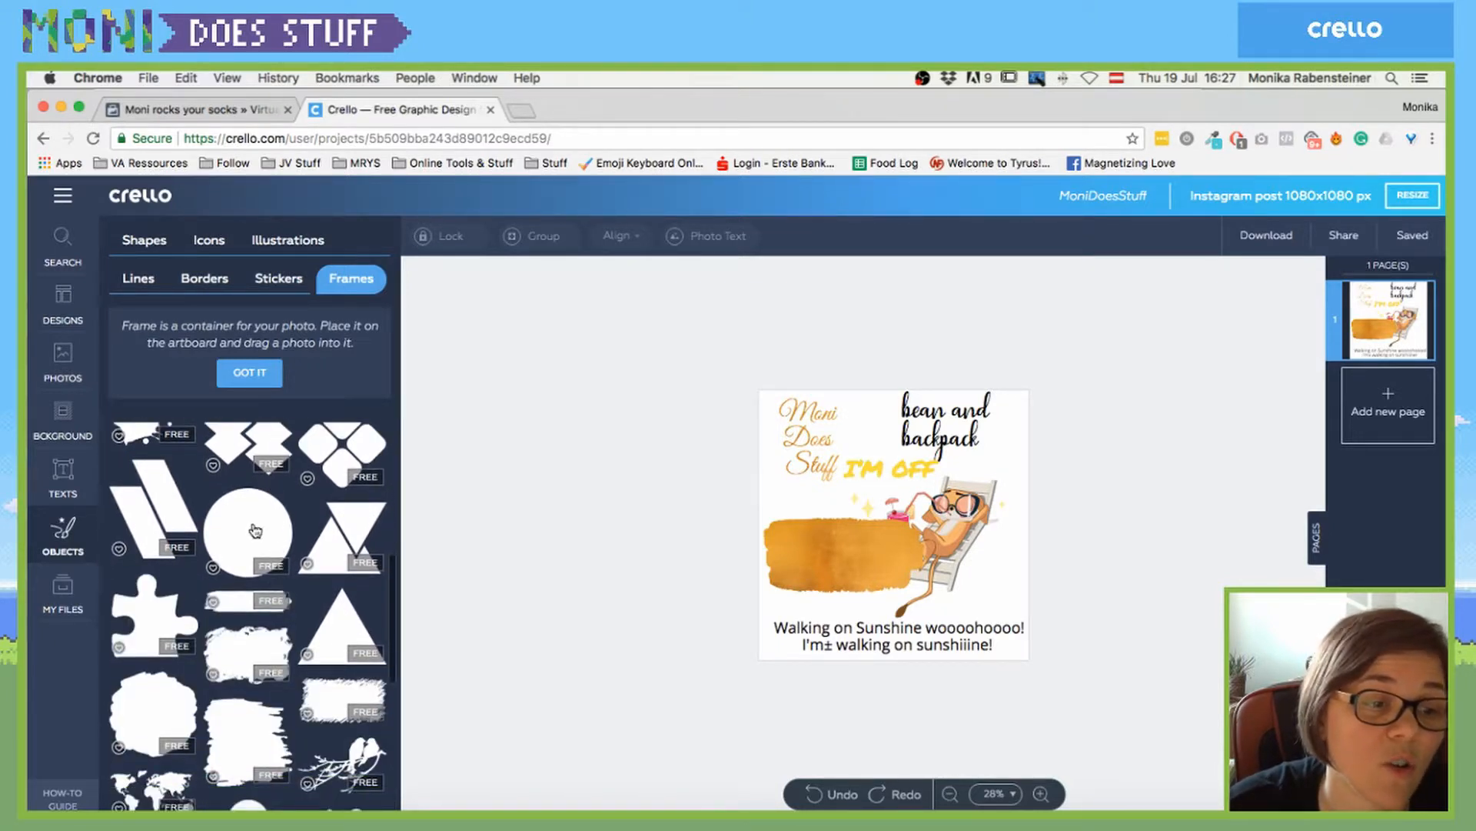
pyautogui.scroll(-4, 256, 531)
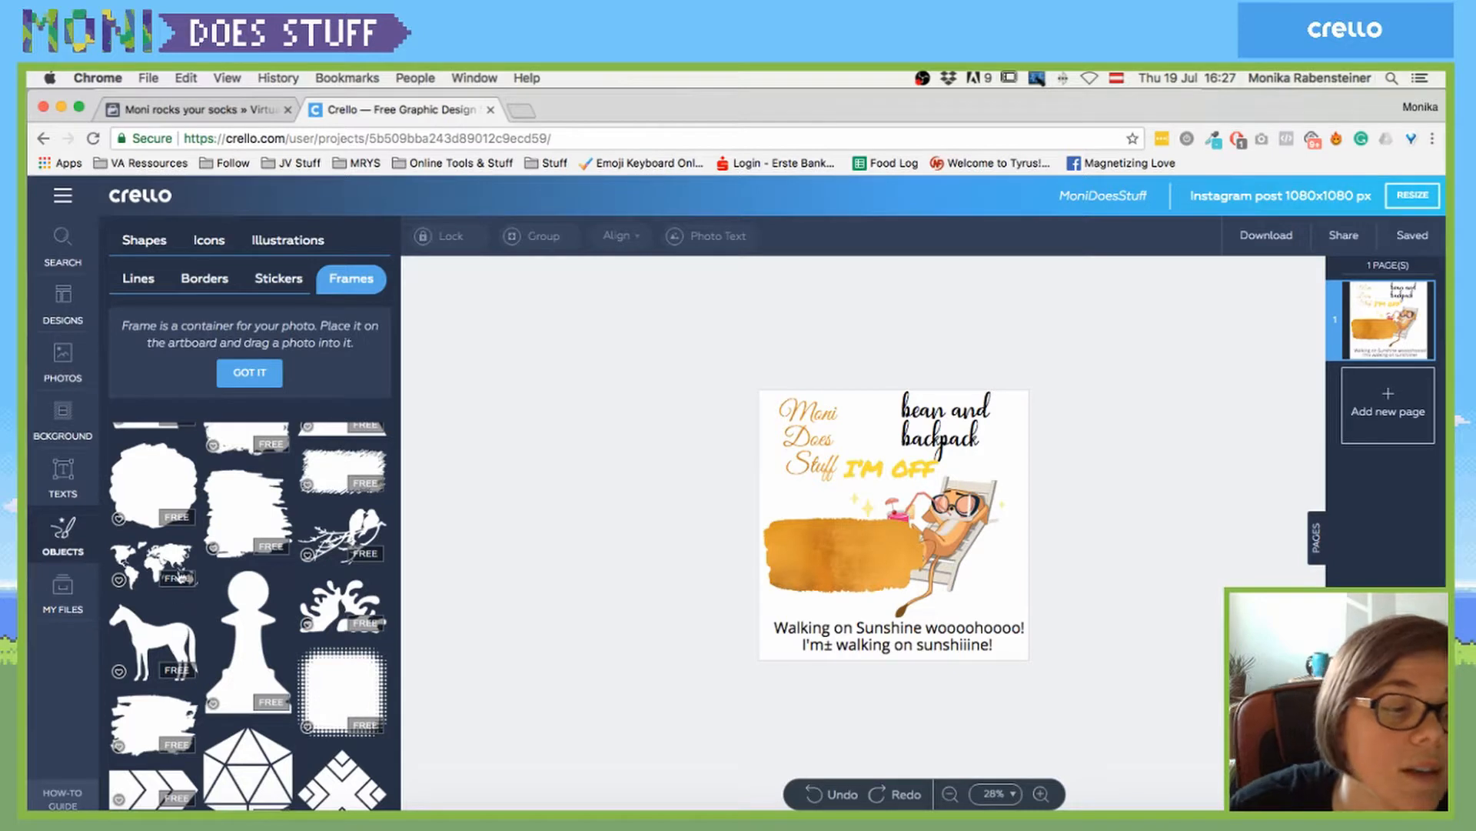
pyautogui.click(157, 556)
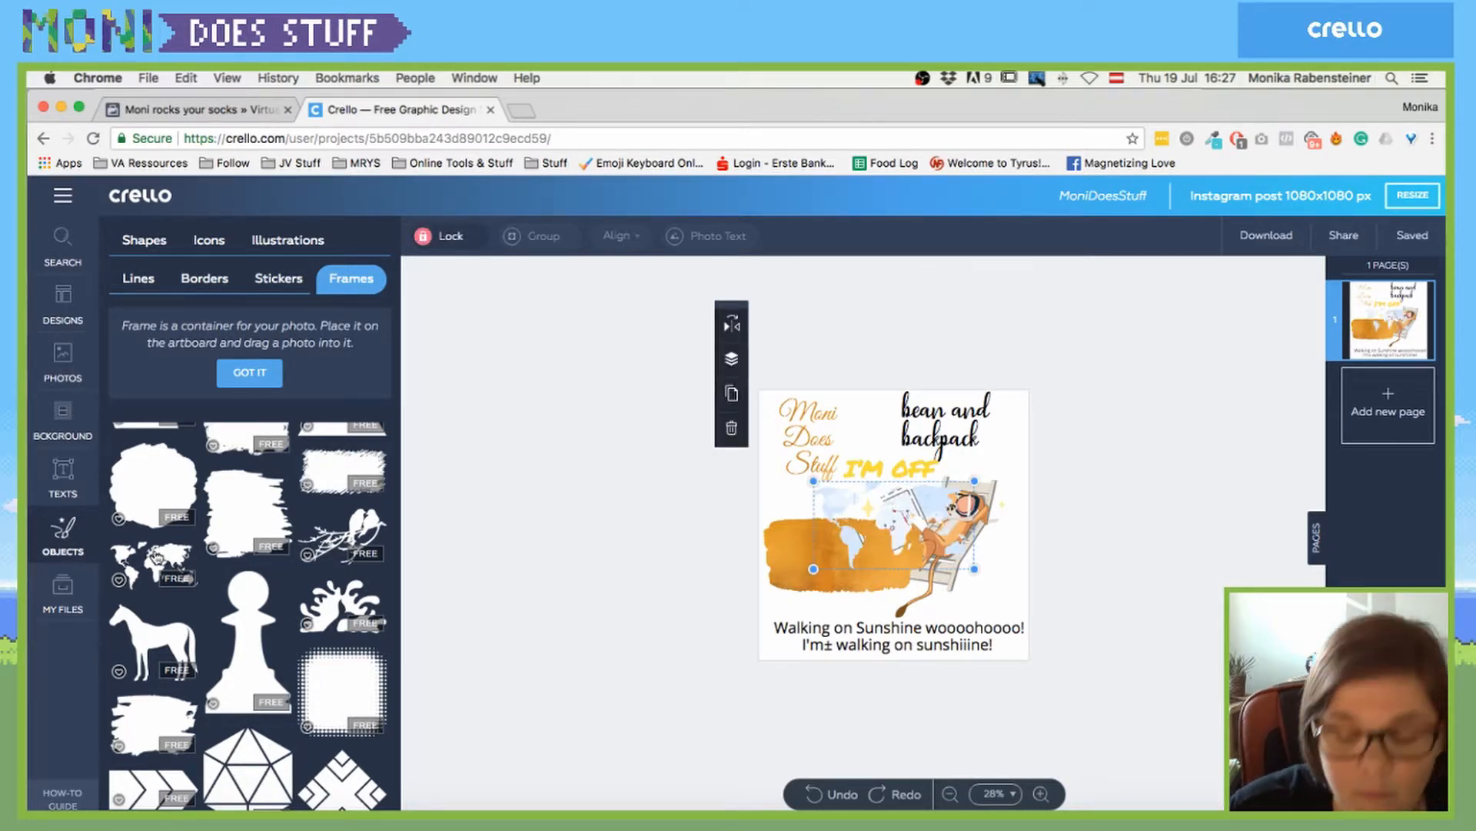
pyautogui.press('Delete')
# - Add the faceted geometric frame top-left and fill it with the orange texture
pyautogui.scroll(-2, 231, 680)
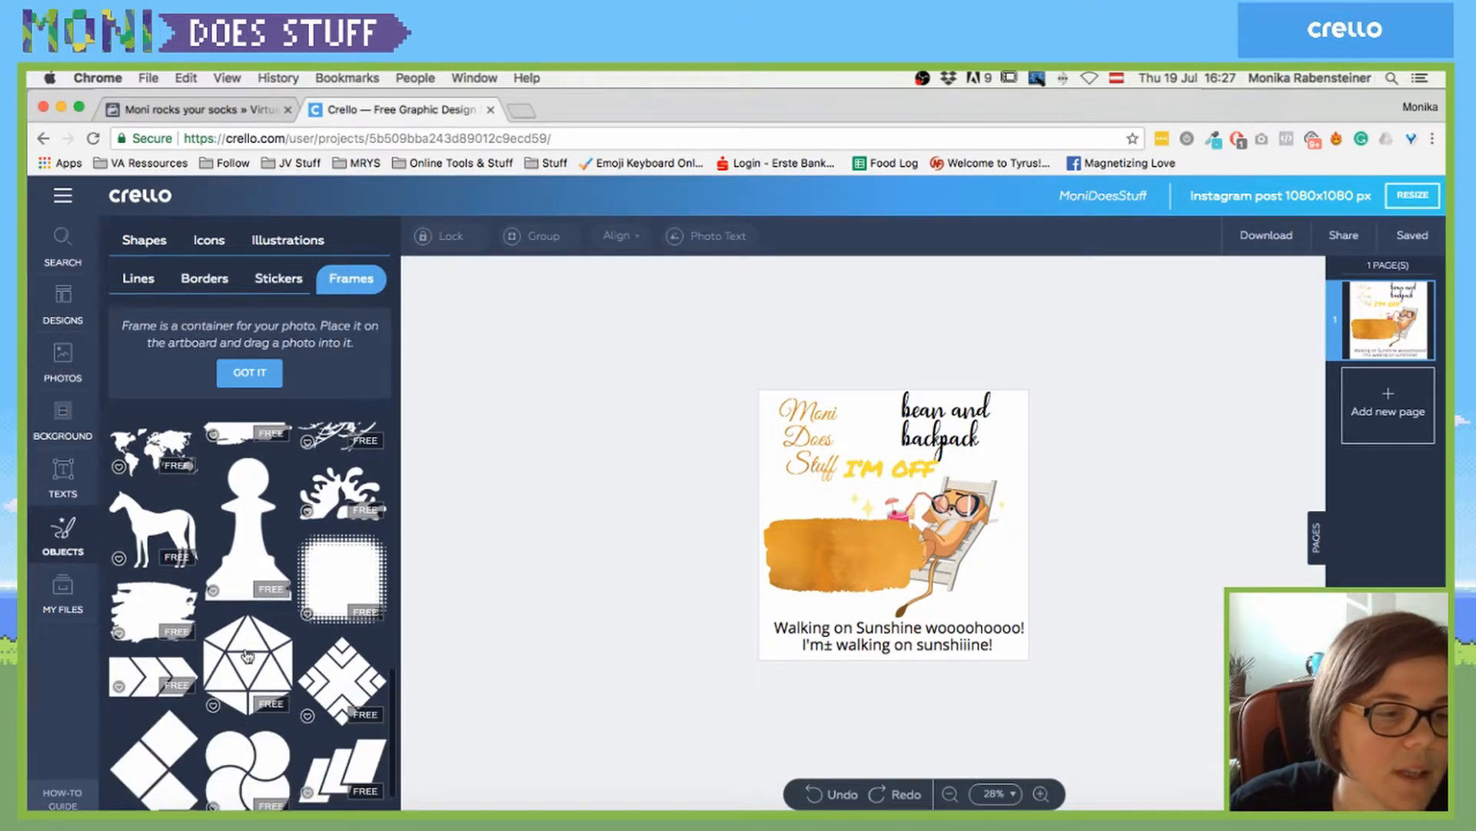
pyautogui.click(63, 588)
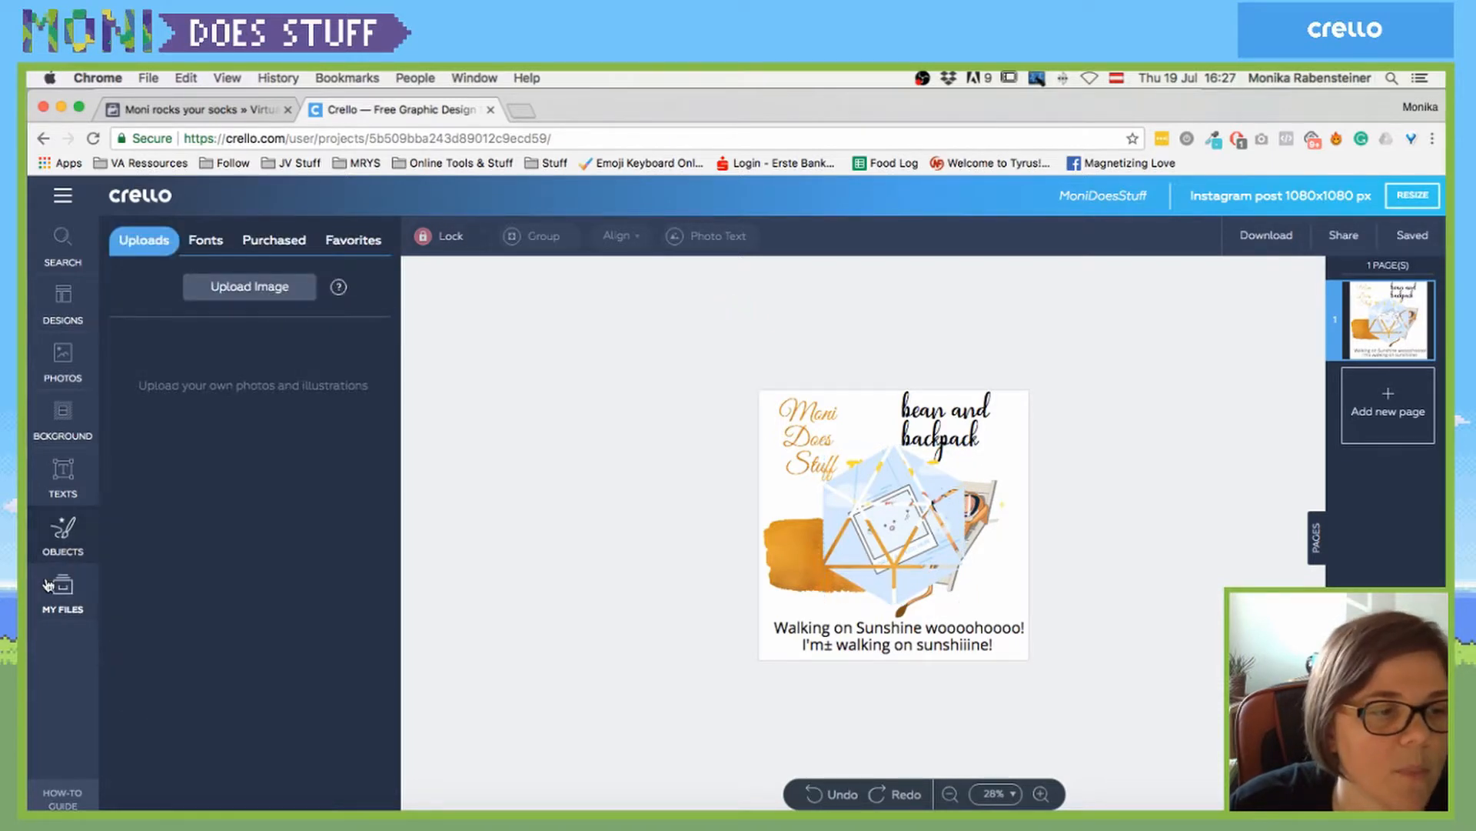
pyautogui.moveTo(231, 546); pyautogui.dragTo(807, 423)
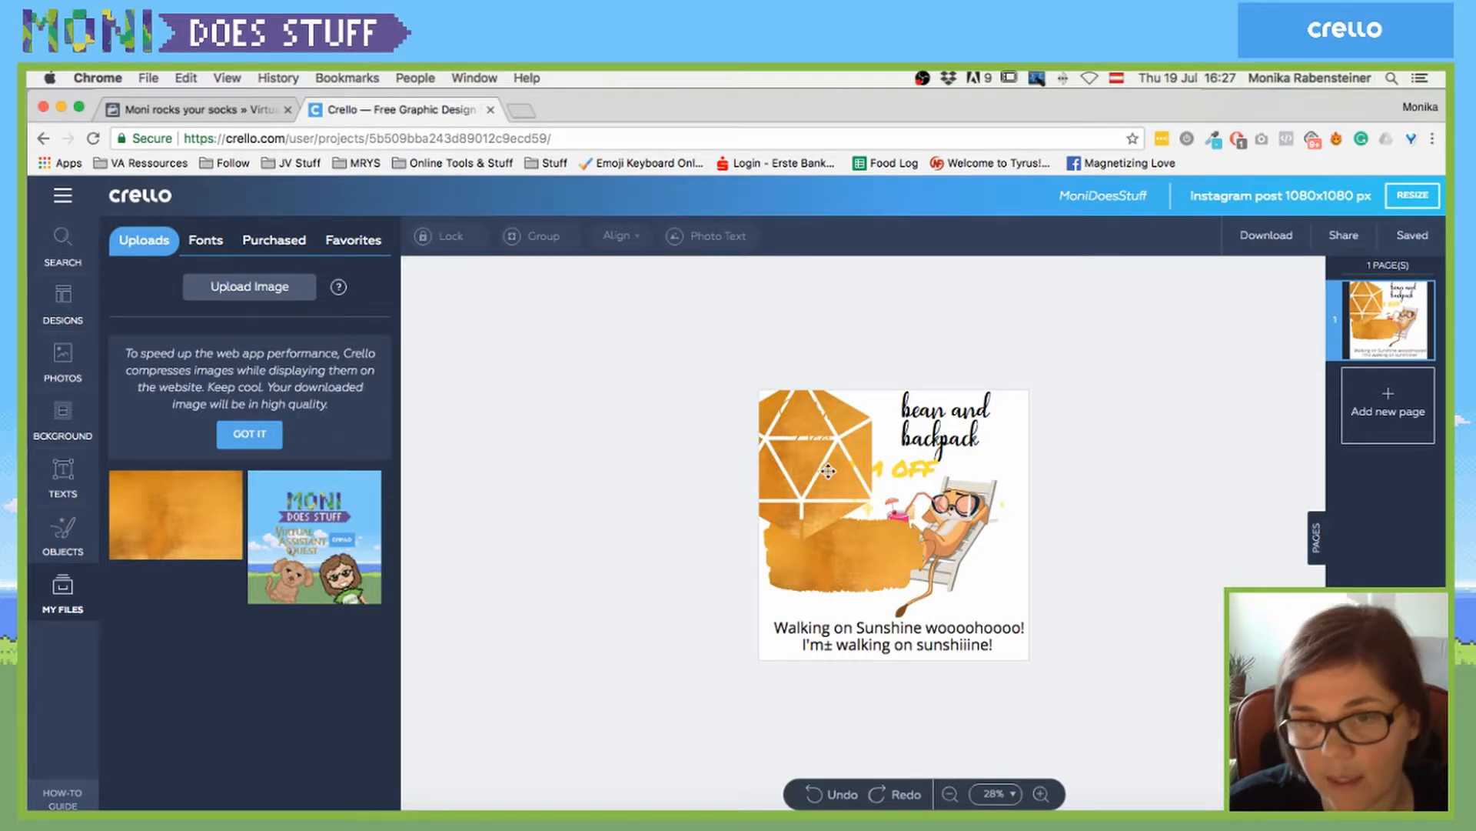
pyautogui.click(63, 535)
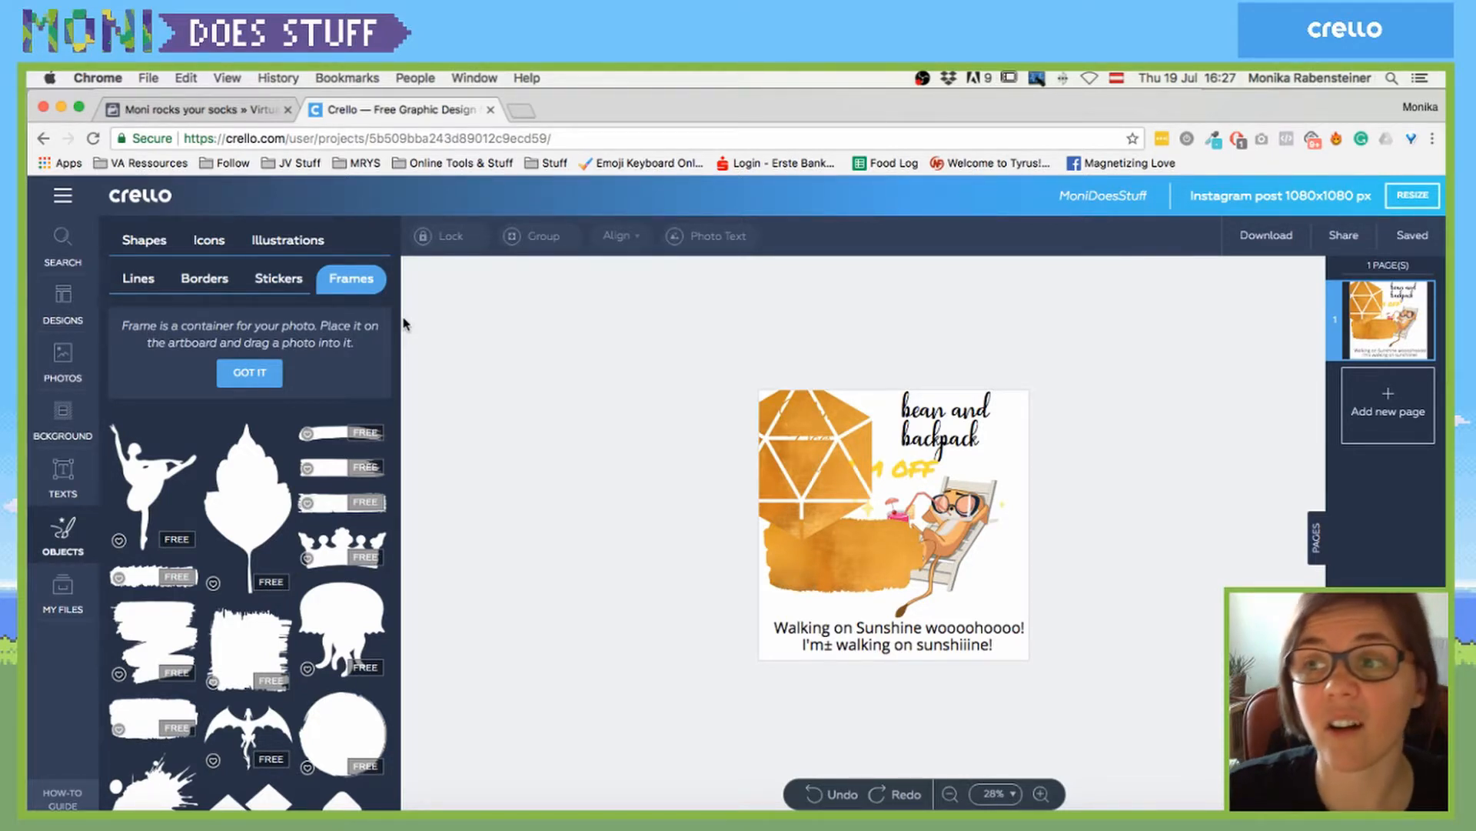
pyautogui.click(965, 523)
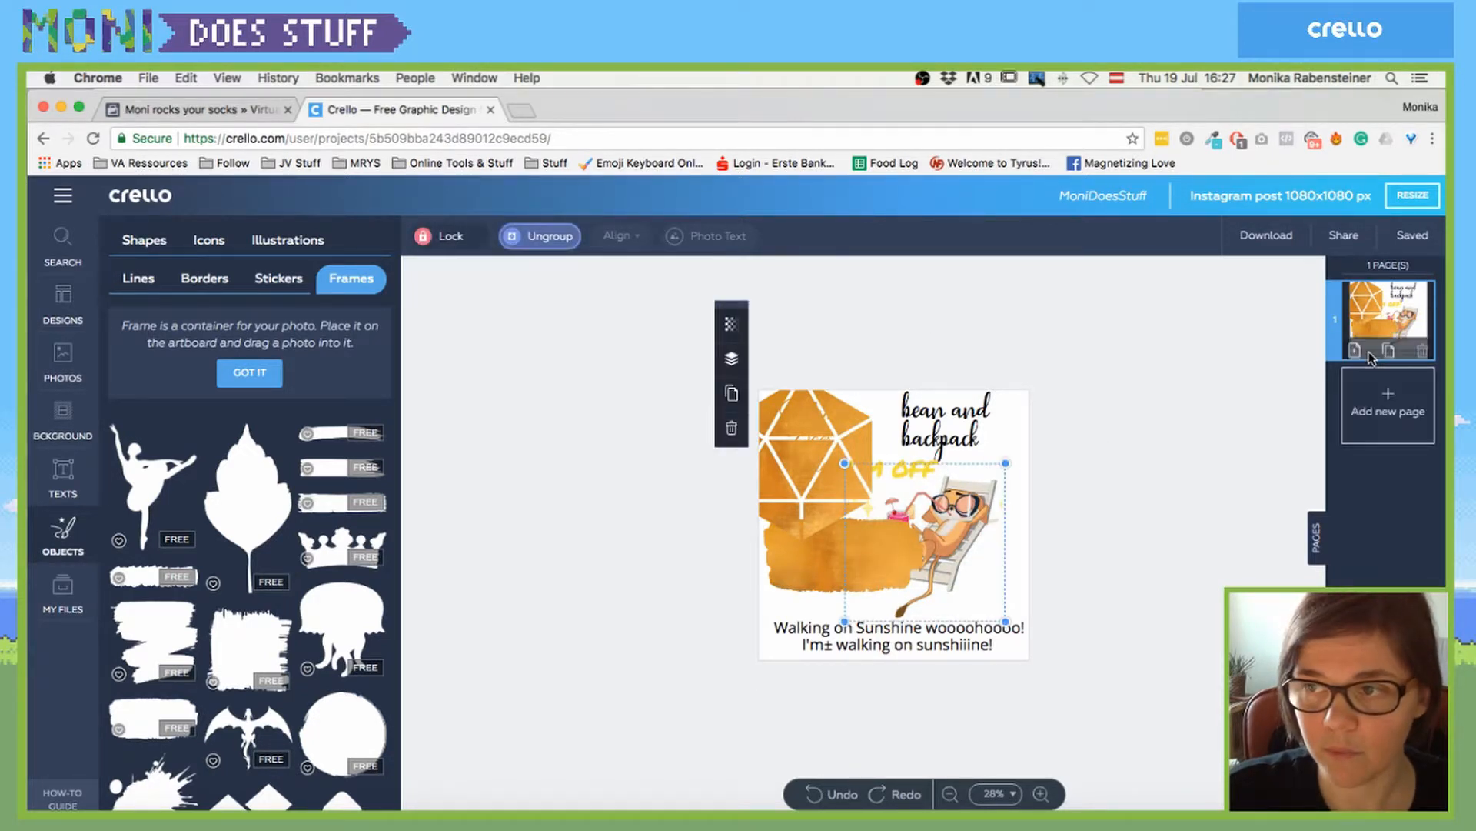
# - Add a blank page and a duplicate page, then delete both so only the sloth page remains
pyautogui.click(1356, 352)
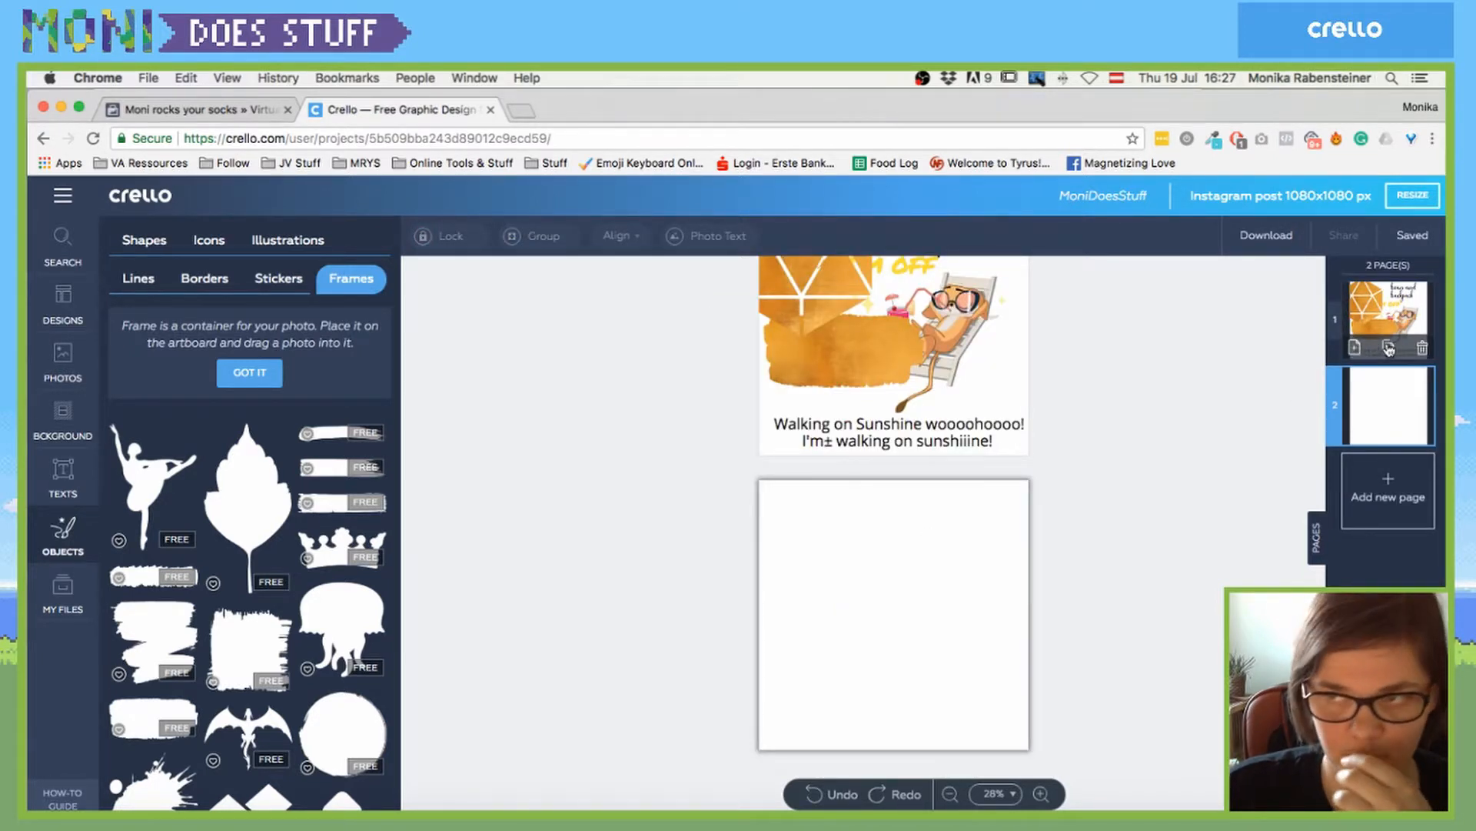
pyautogui.click(1389, 349)
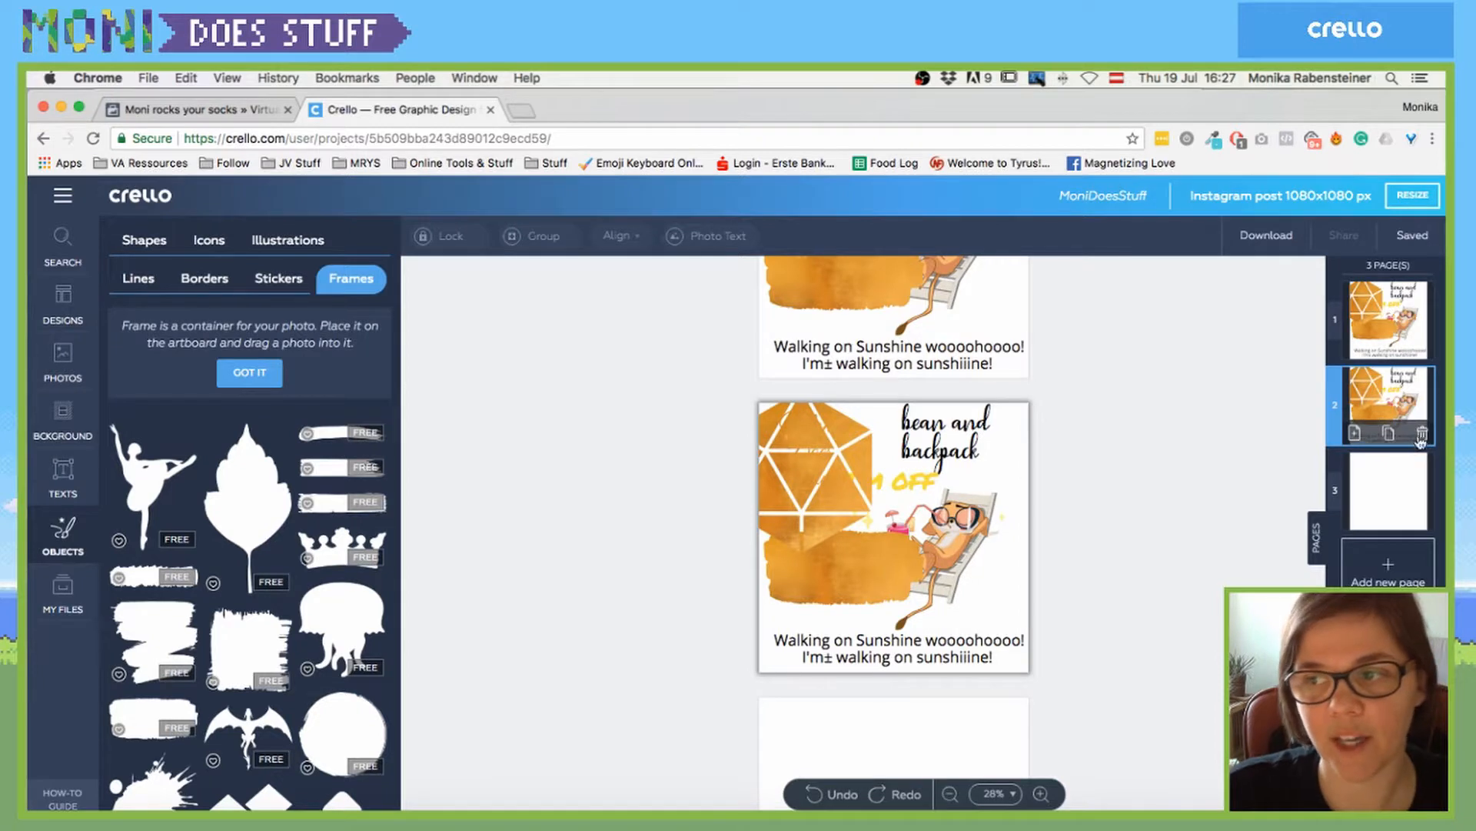
pyautogui.click(1423, 436)
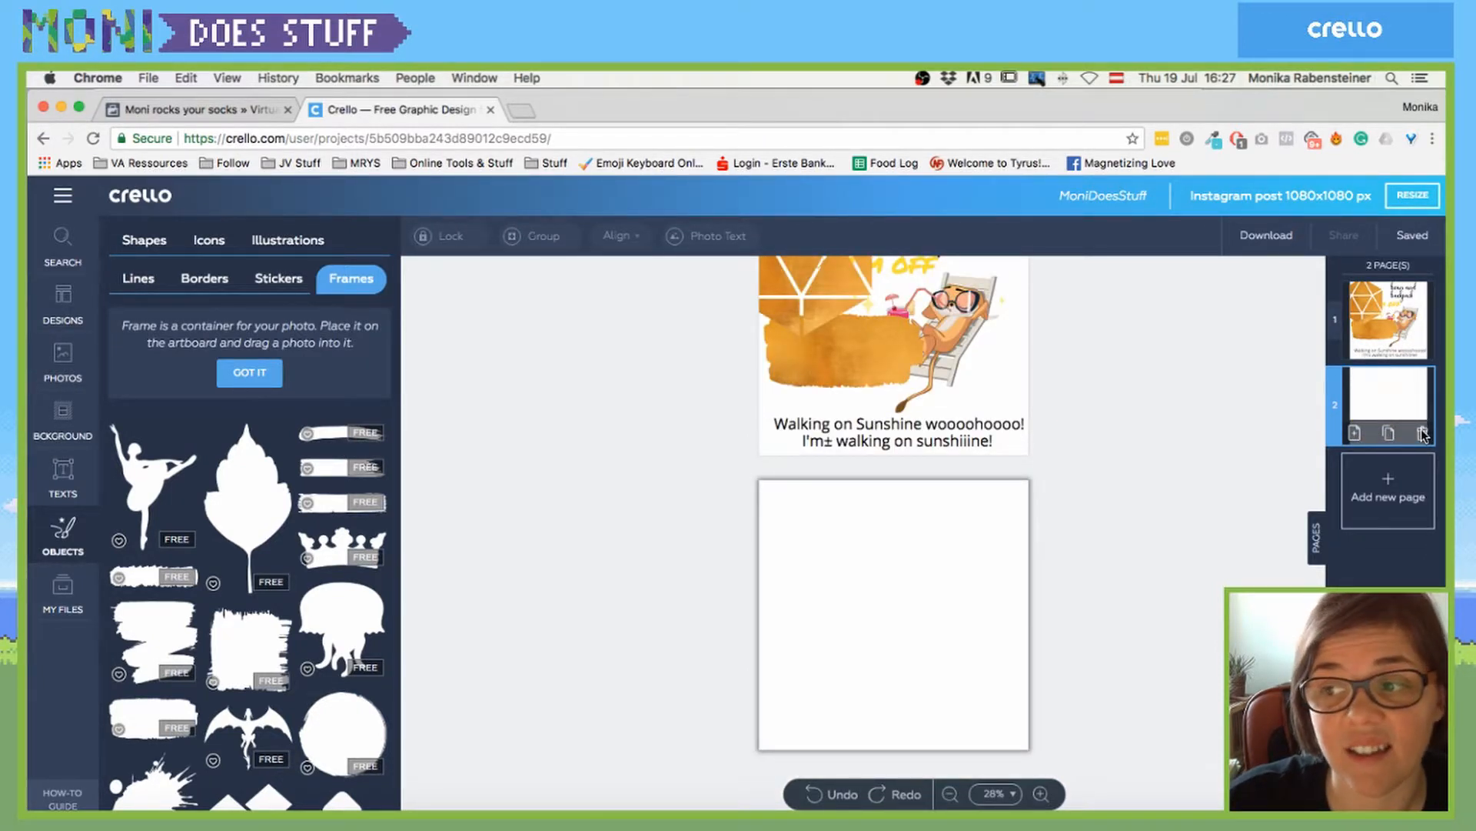
pyautogui.click(1422, 436)
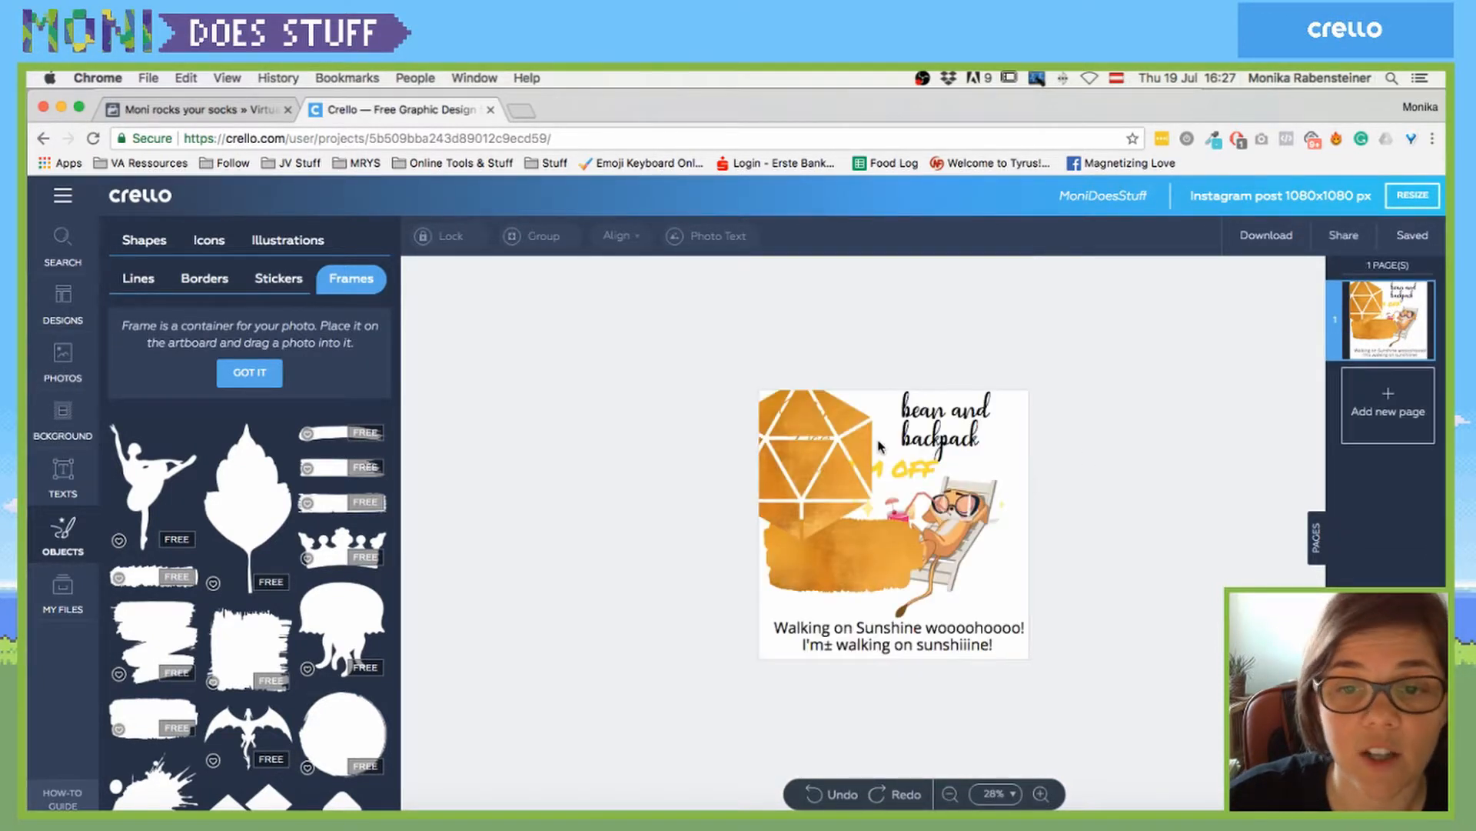
# - Download the design as a transparent PNG, MoniDoesStuff.png
pyautogui.click(1240, 234)
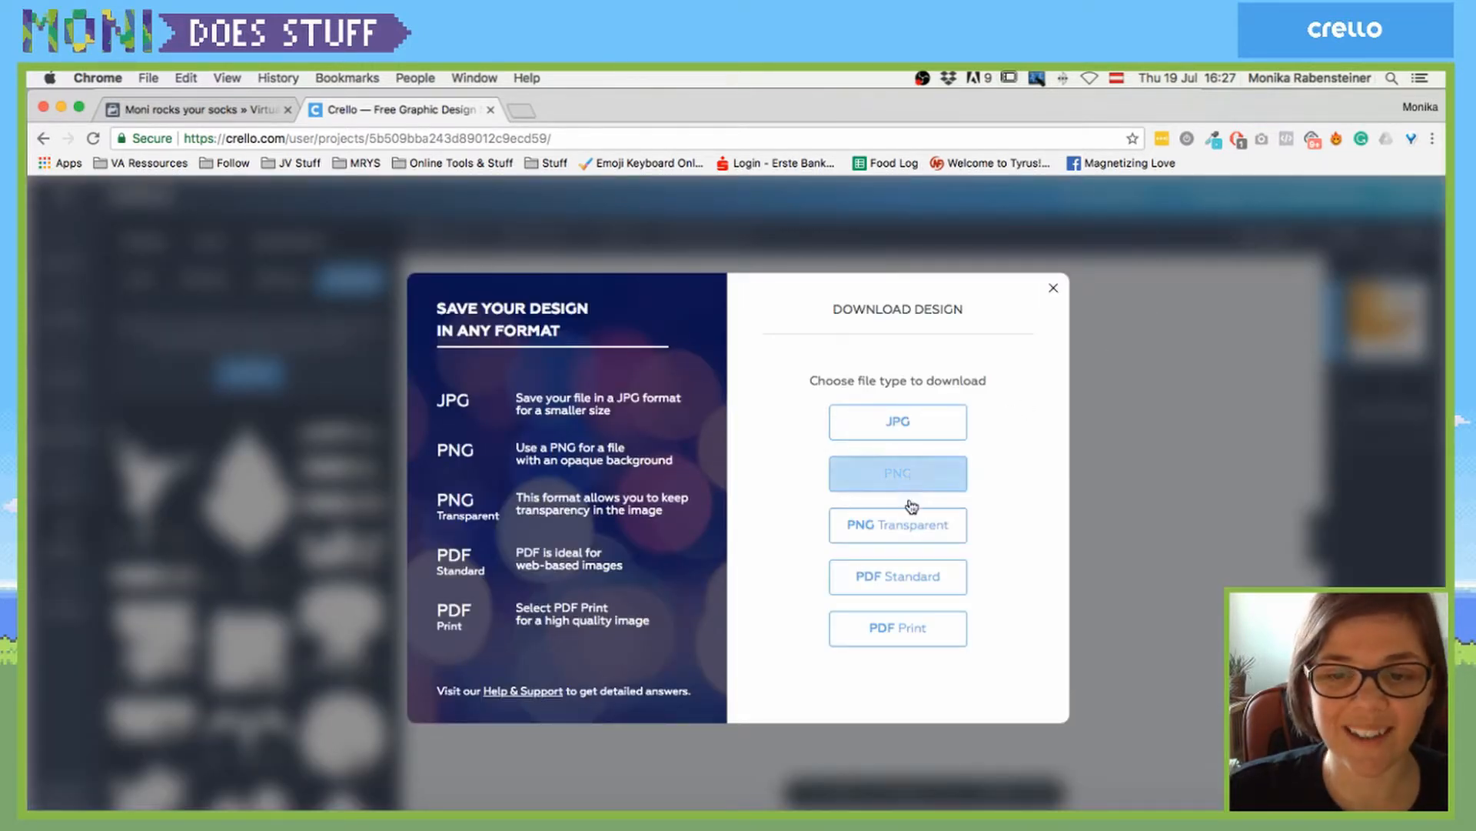
pyautogui.click(877, 529)
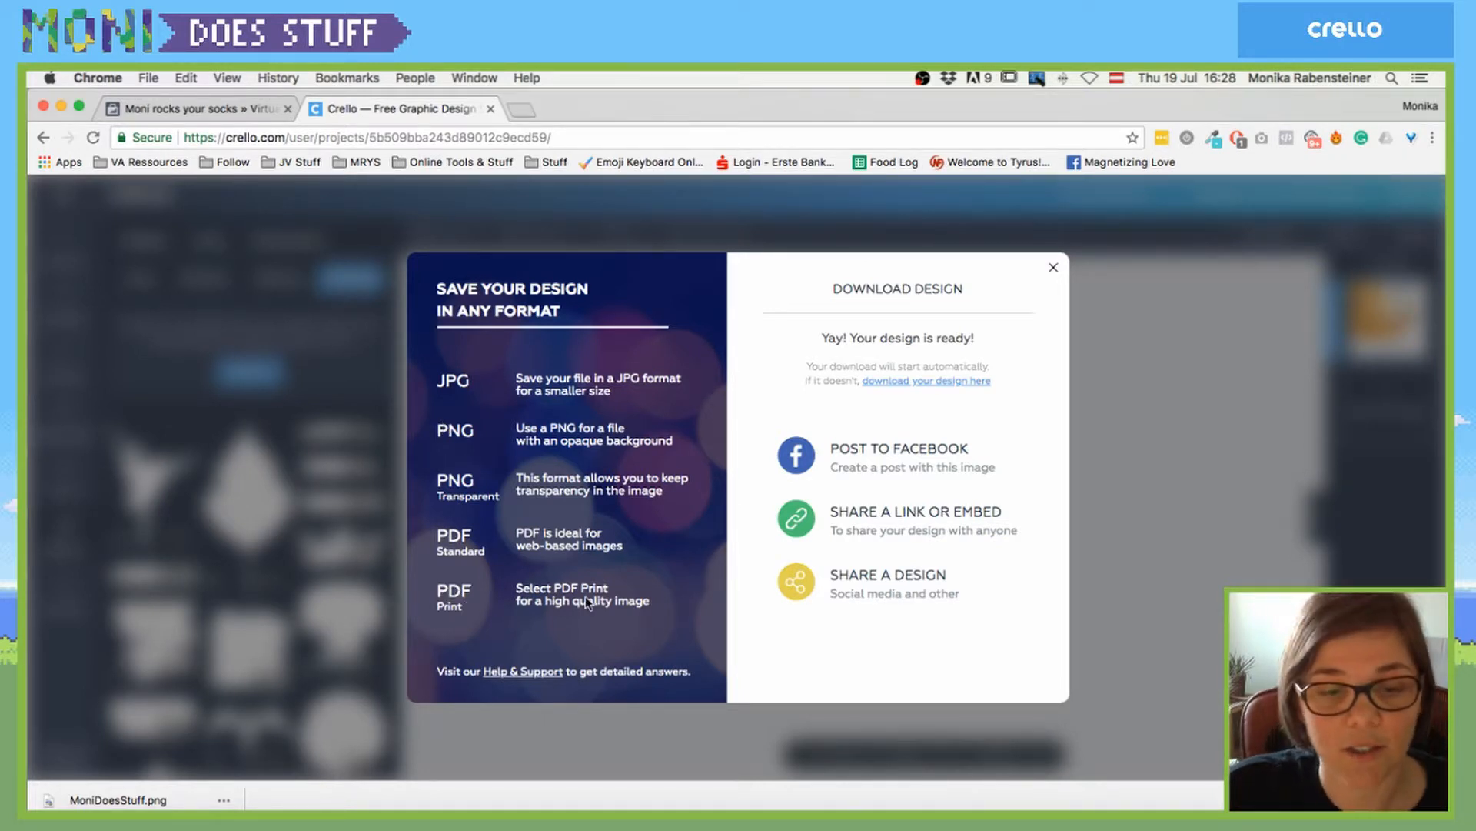
# - Close the download confirmation and delete the orange brush-stroke shape covering the drink
pyautogui.click(1057, 271)
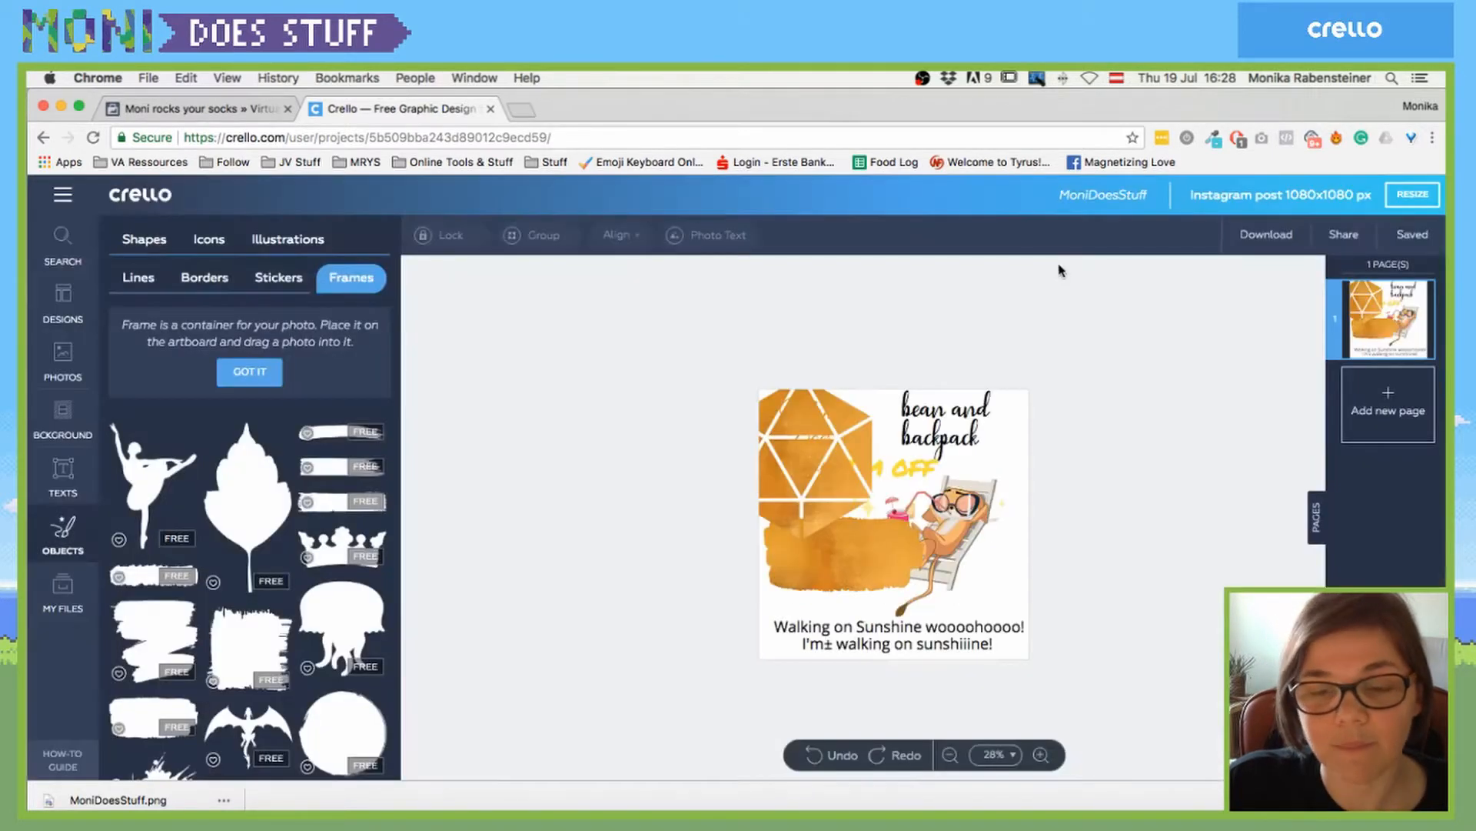
pyautogui.click(976, 520)
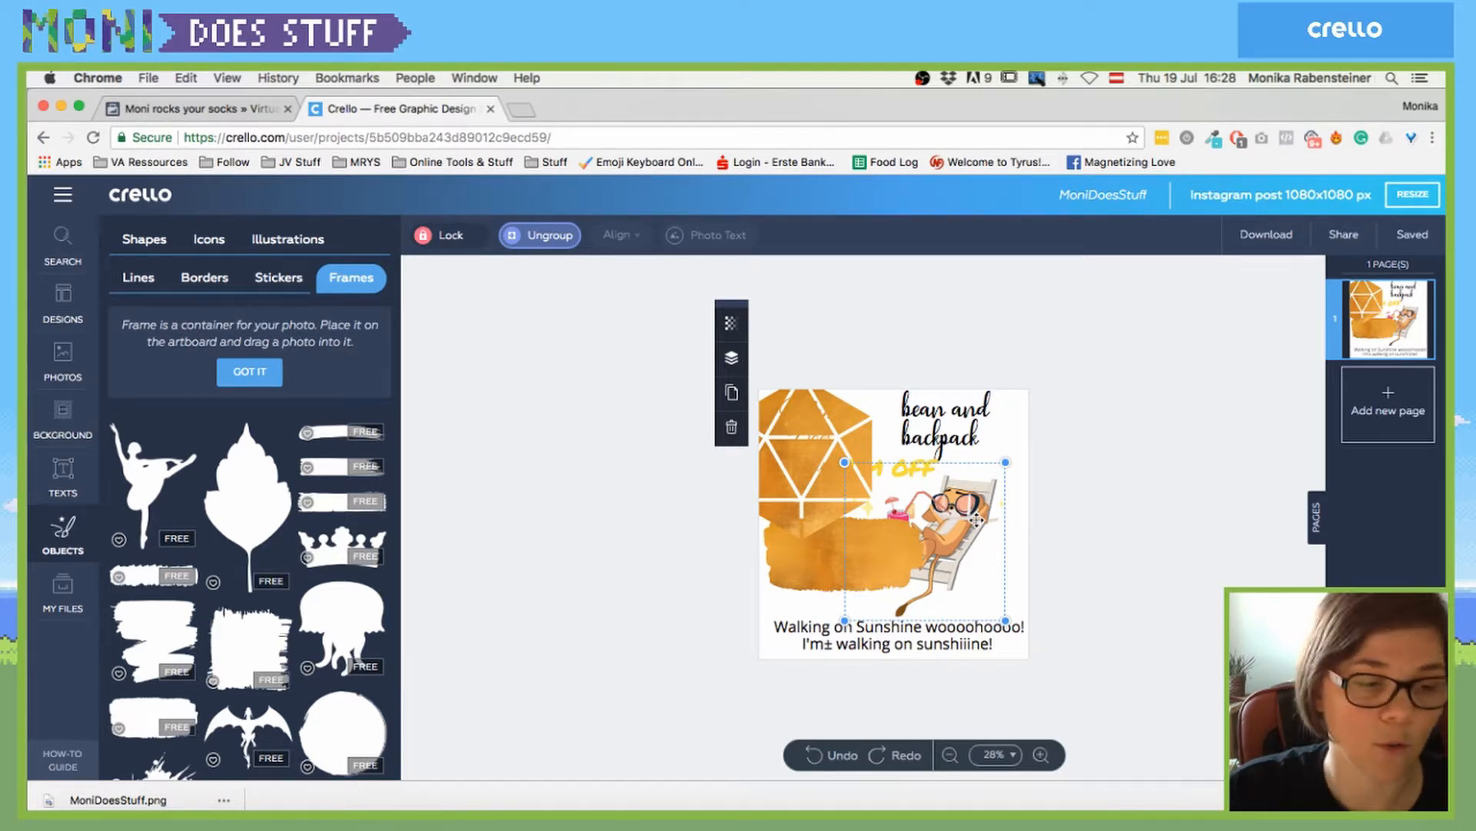
pyautogui.click(1432, 799)
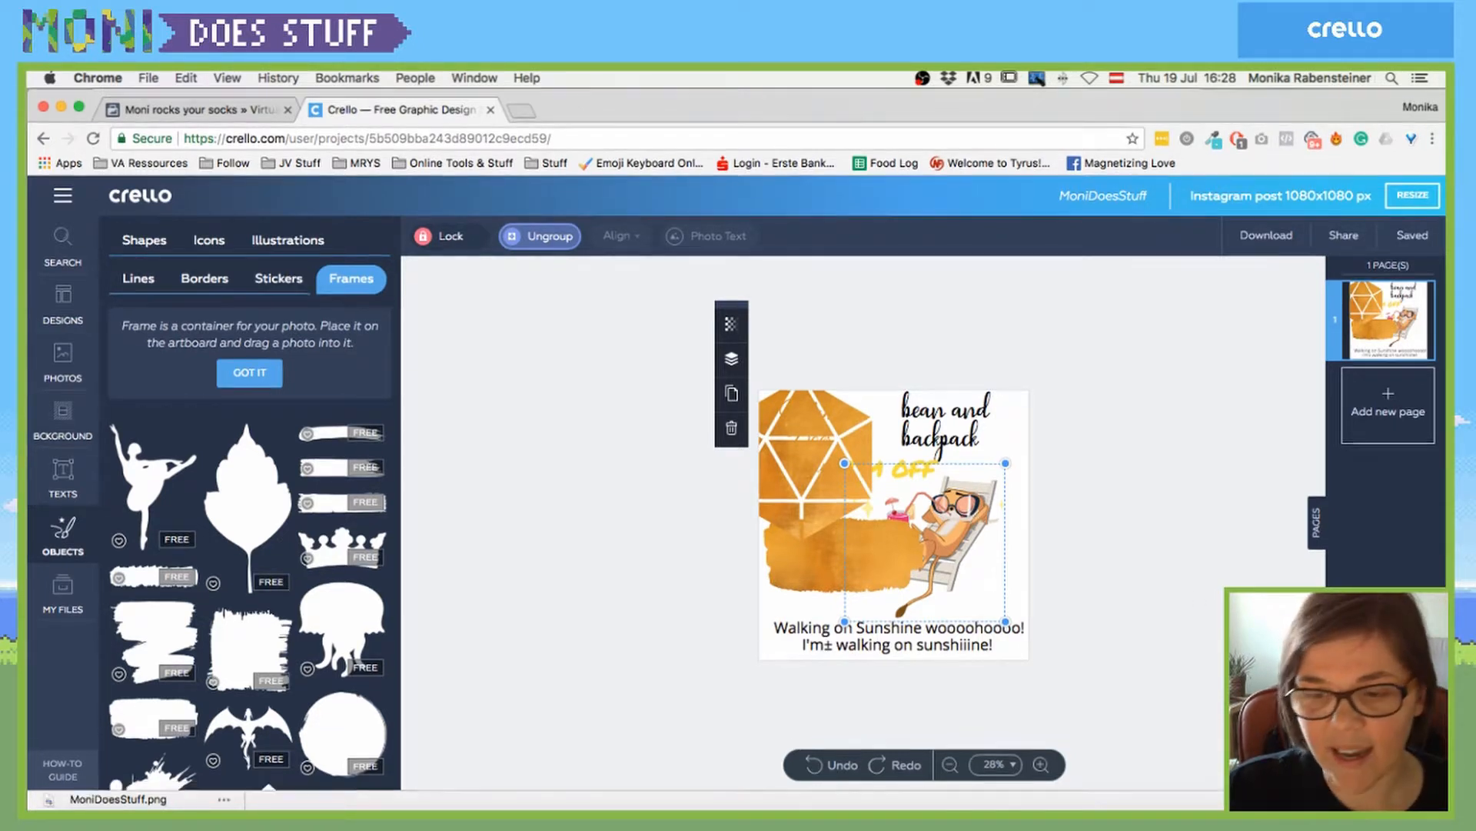
pyautogui.click(603, 696)
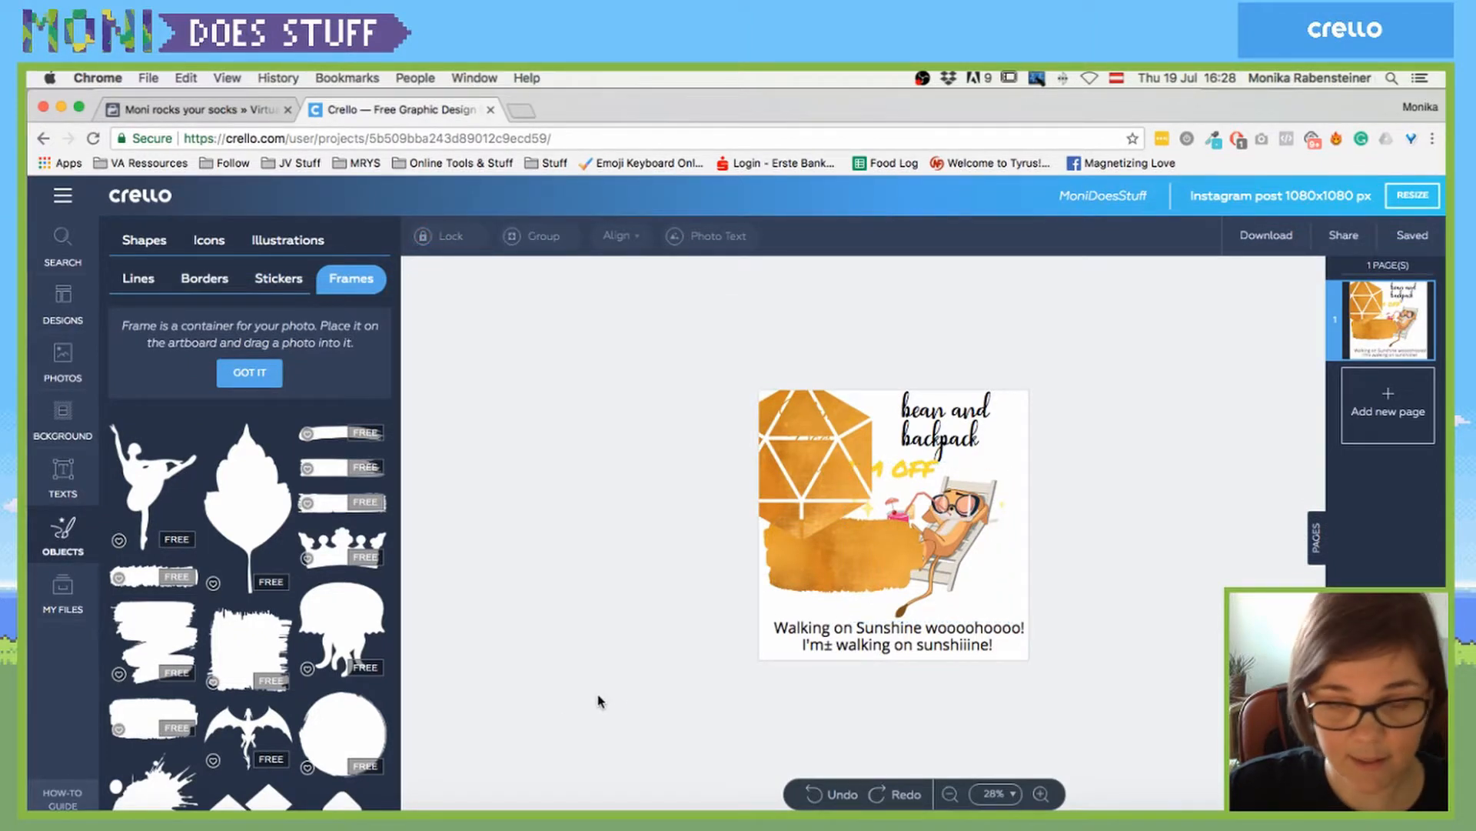
pyautogui.moveTo(855, 572); pyautogui.dragTo(855, 603)
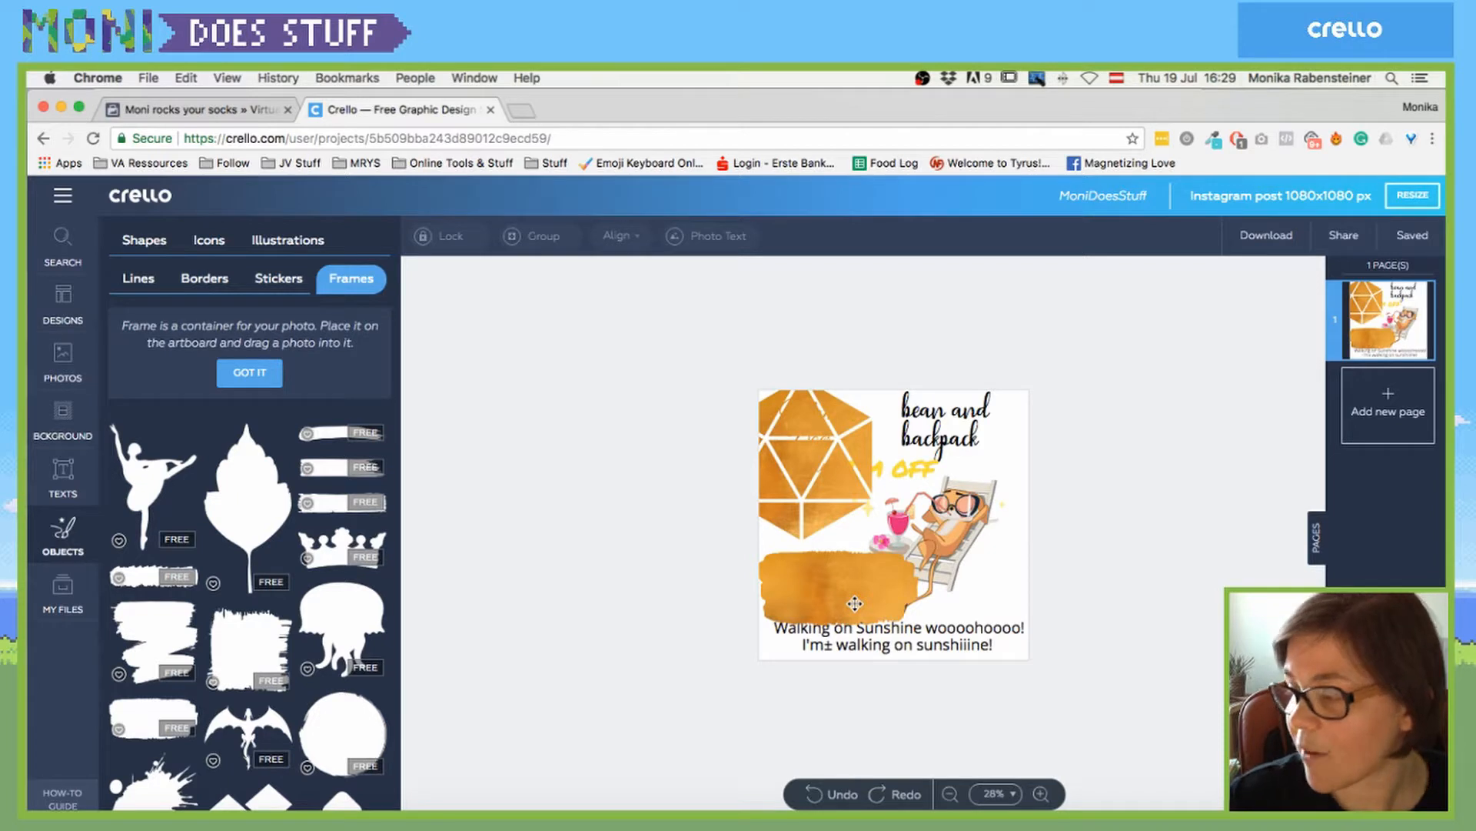
pyautogui.click(830, 598)
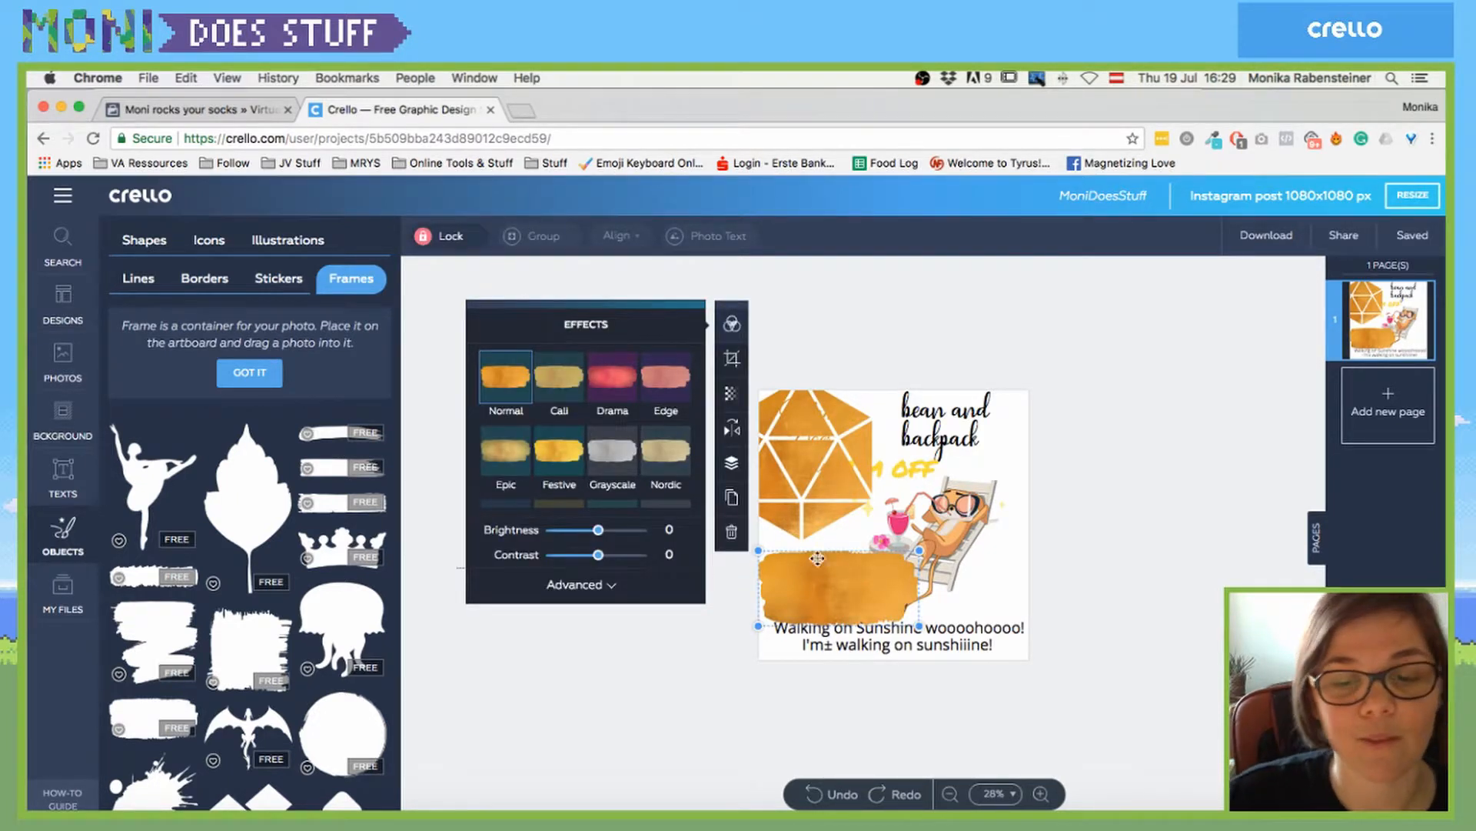
pyautogui.click(1058, 559)
pyautogui.click(818, 589)
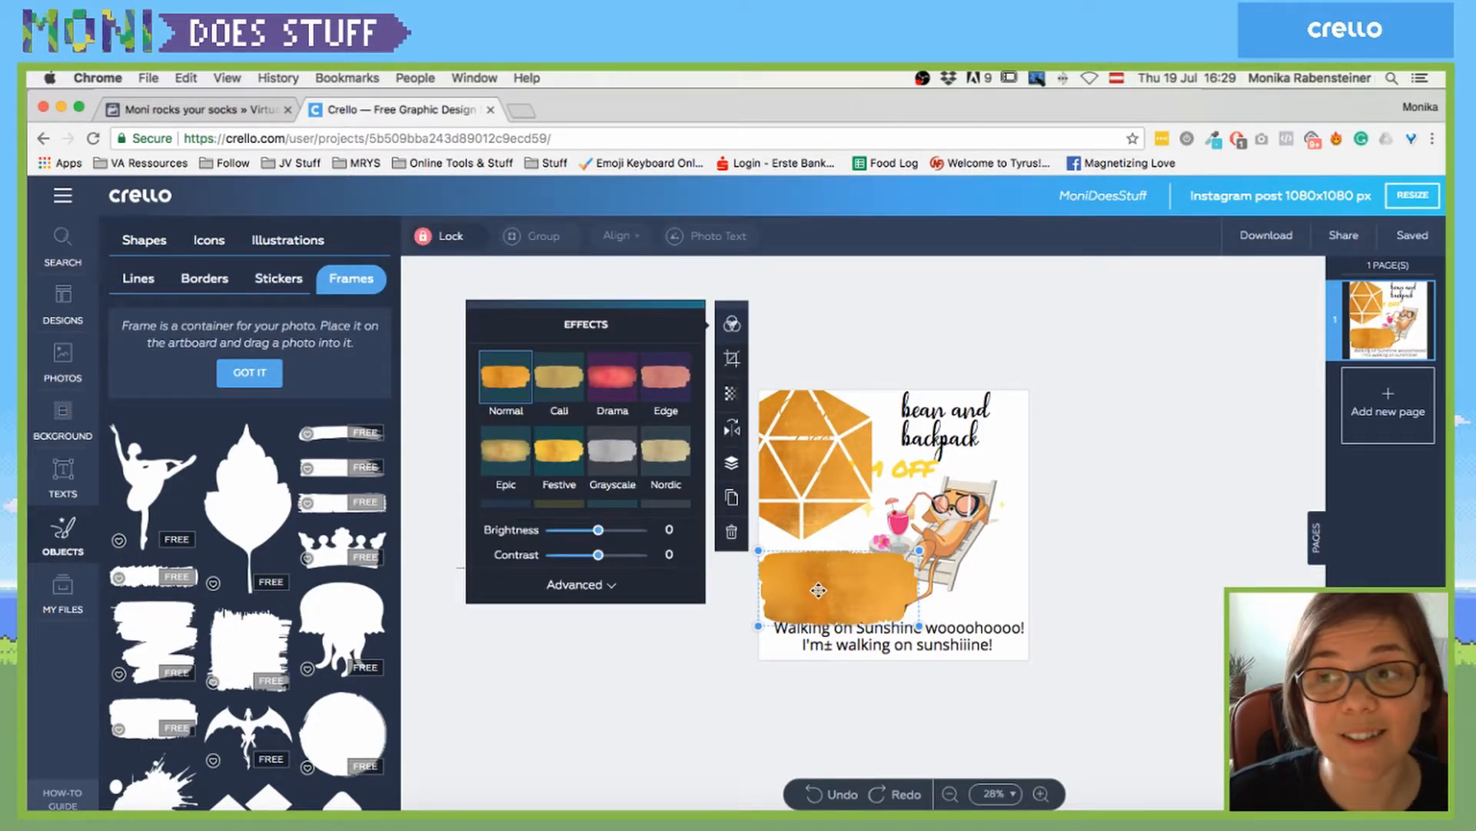
pyautogui.press('Delete')
# - Move the gold hexagon lower left and shrink it to reveal Moni Does Stuff
pyautogui.moveTo(840, 456); pyautogui.dragTo(830, 541)
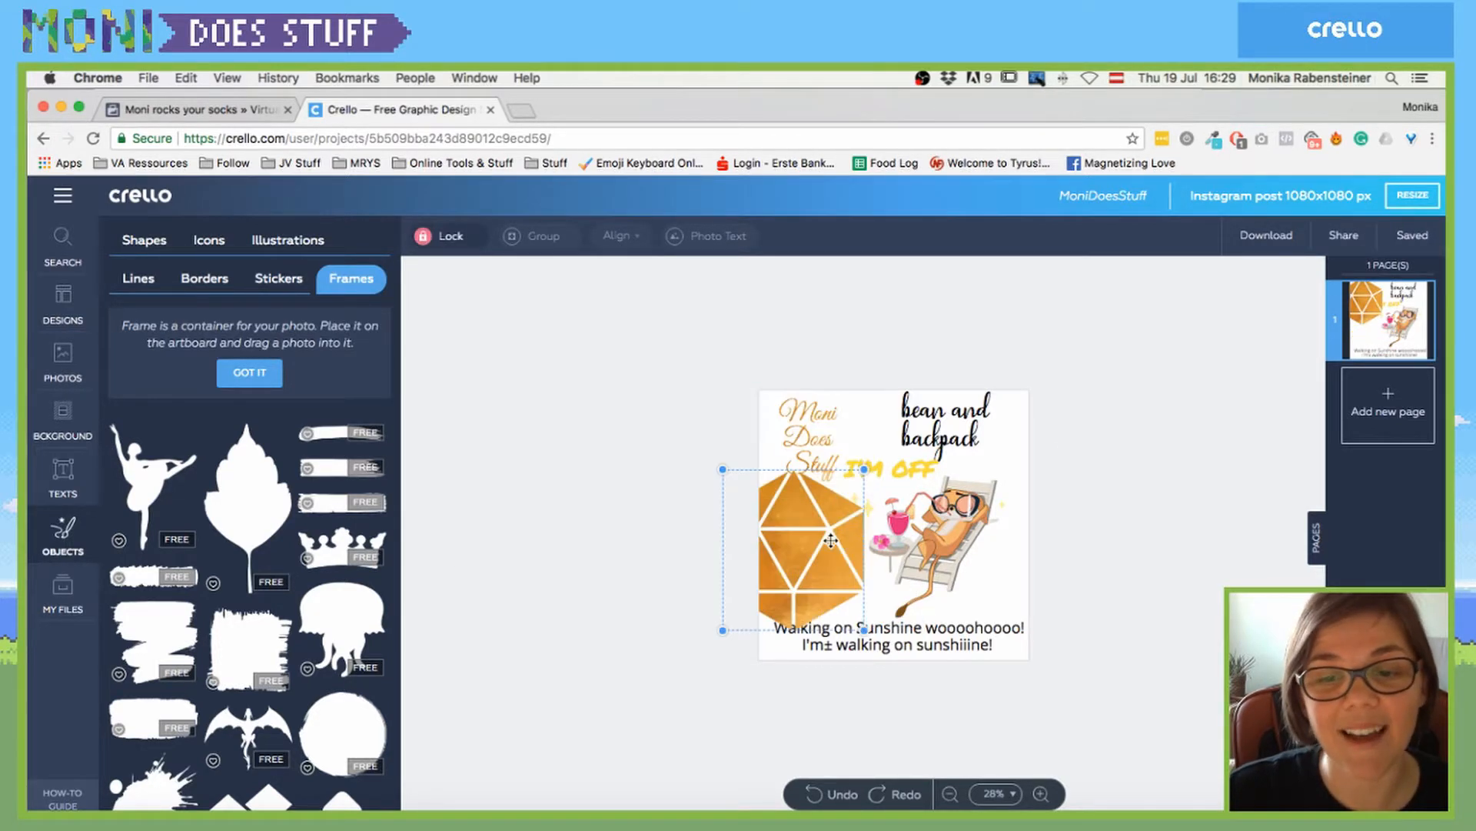
pyautogui.moveTo(864, 469); pyautogui.dragTo(836, 501)
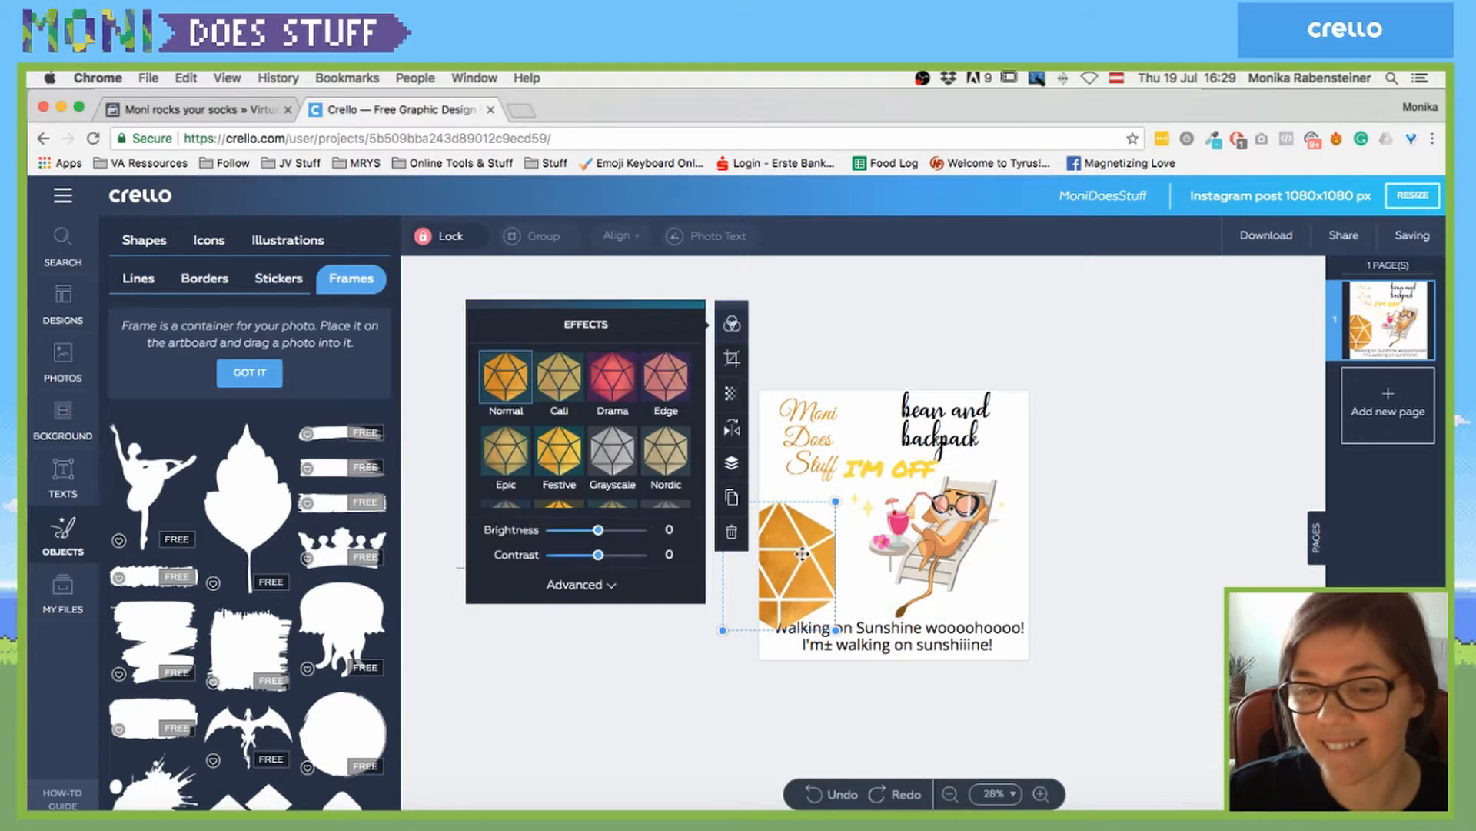
pyautogui.moveTo(802, 552); pyautogui.dragTo(822, 536)
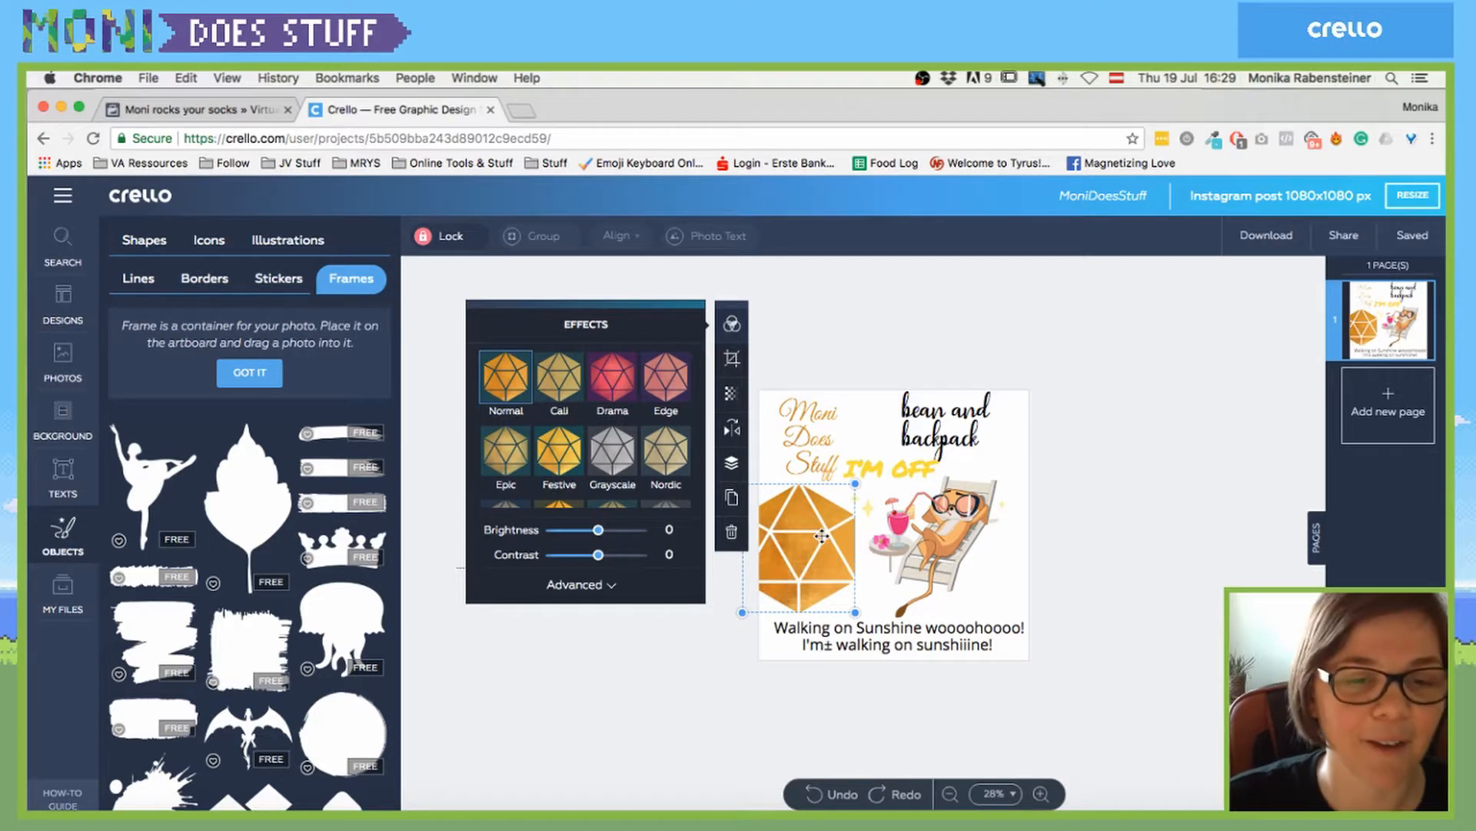
pyautogui.click(603, 708)
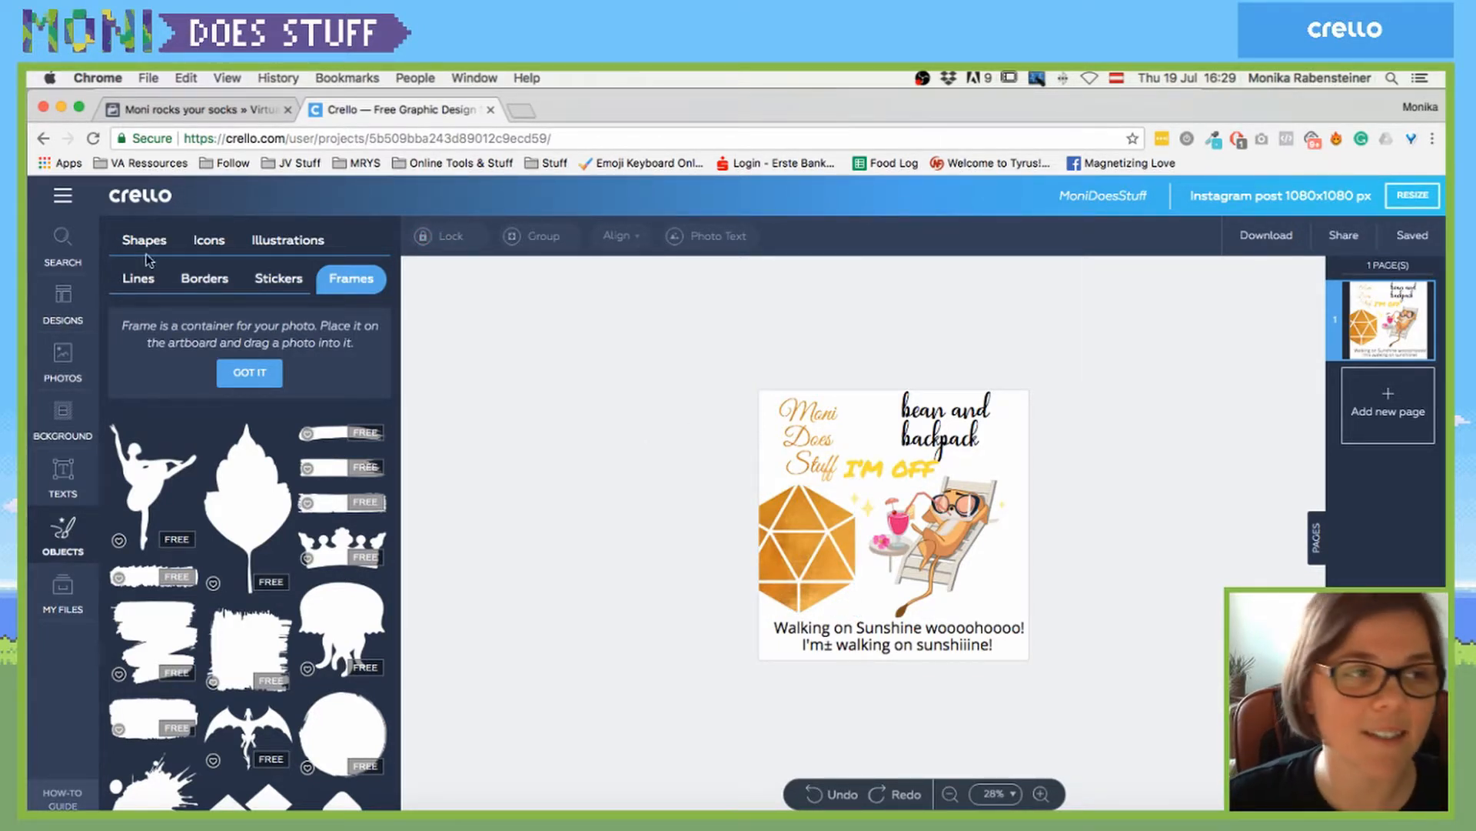
# - Start a 1080x1080 animated post via Create A Design and apply the Earth Day globe template
pyautogui.click(62, 195)
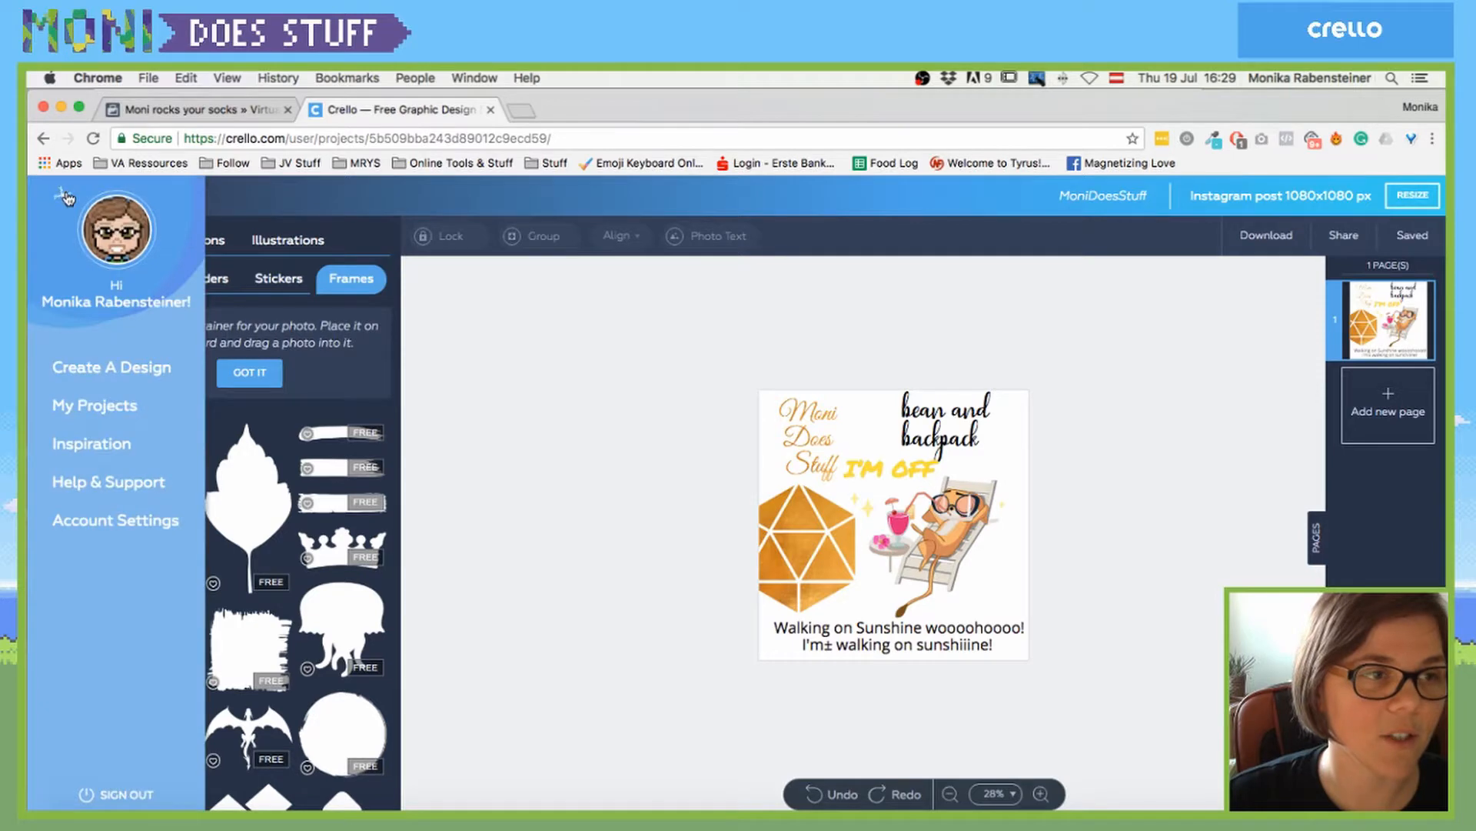
pyautogui.click(154, 373)
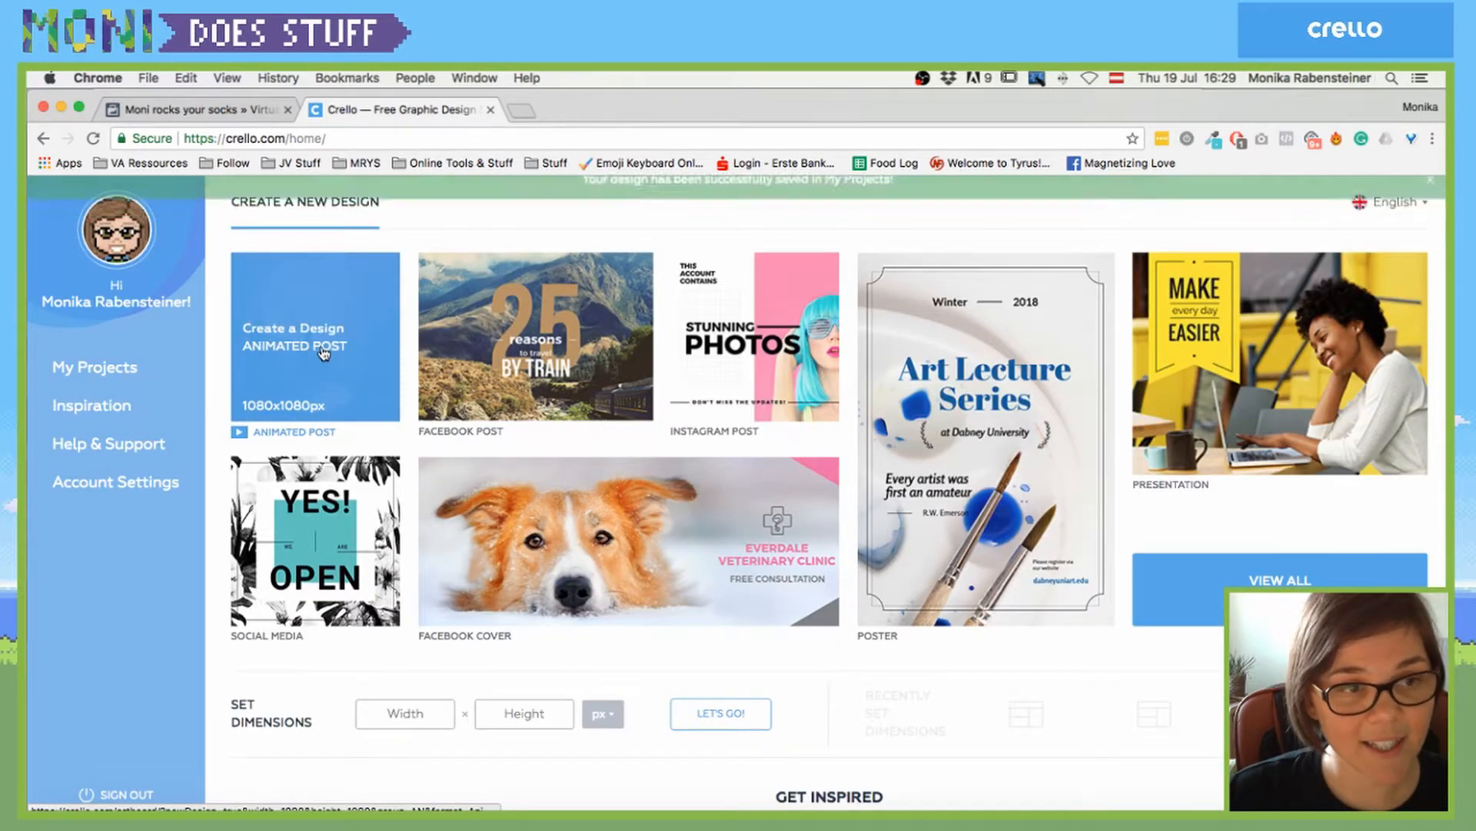
pyautogui.click(319, 352)
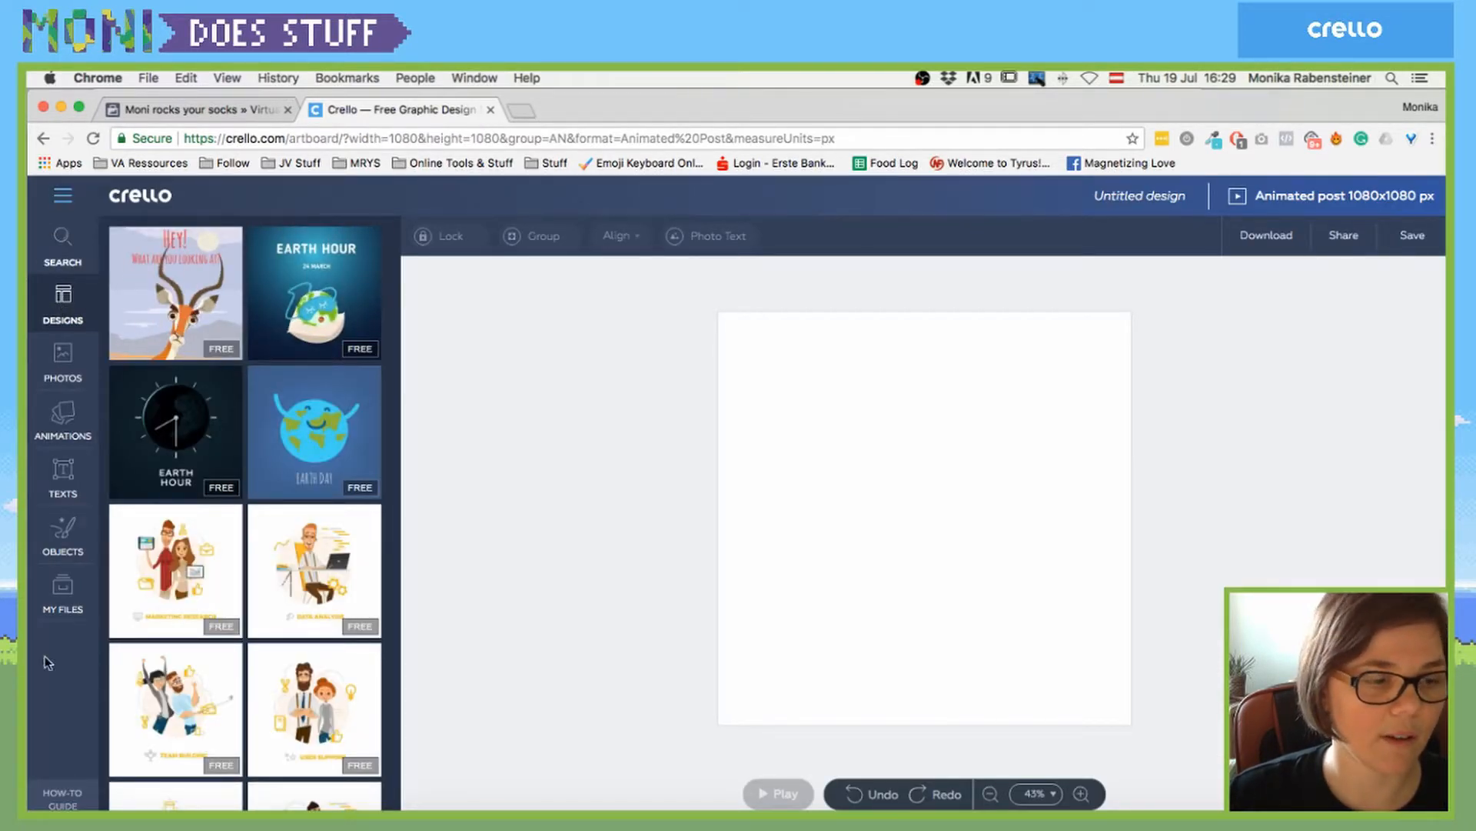
pyautogui.click(110, 201)
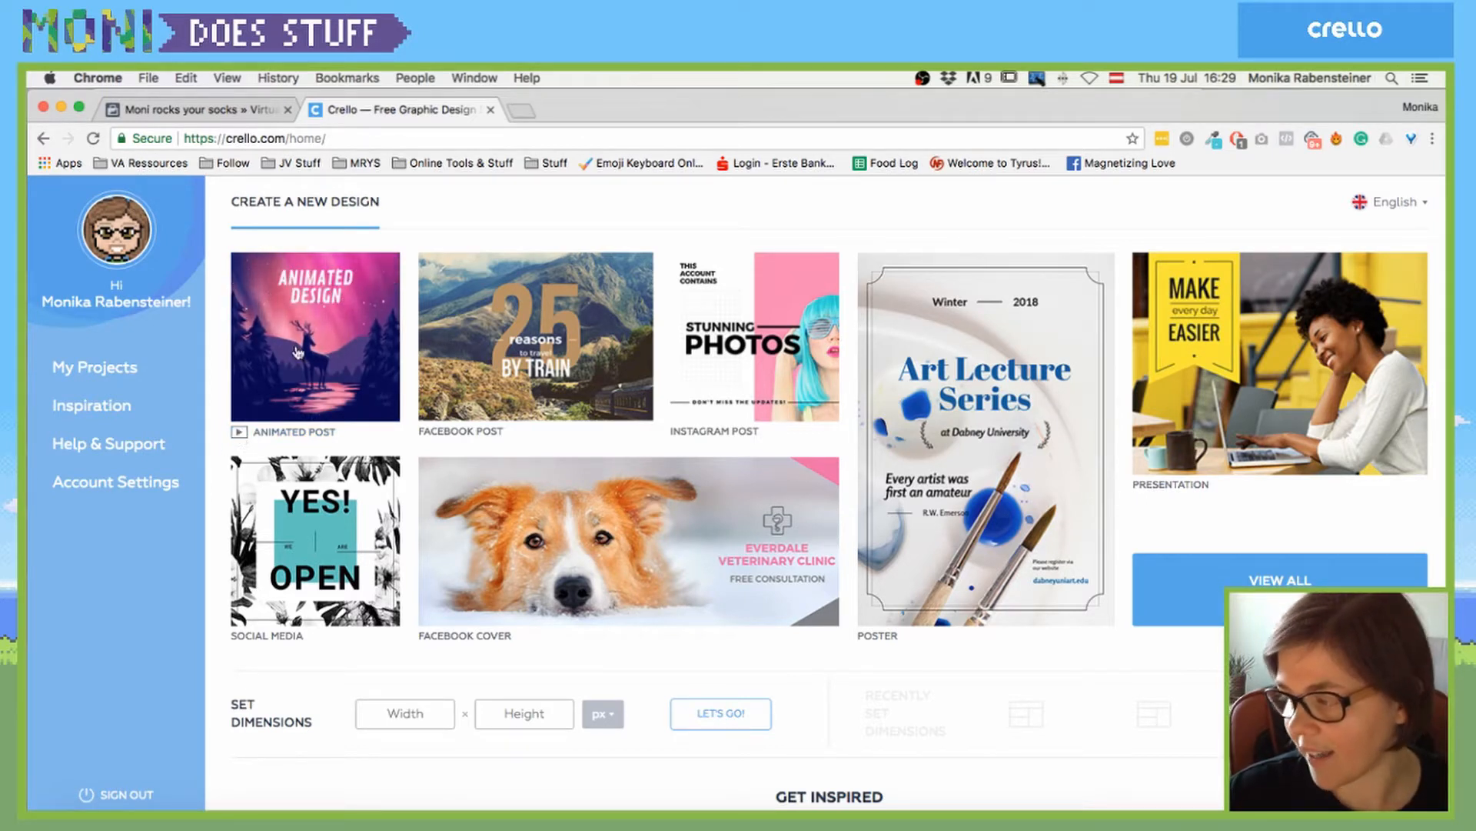
pyautogui.click(312, 315)
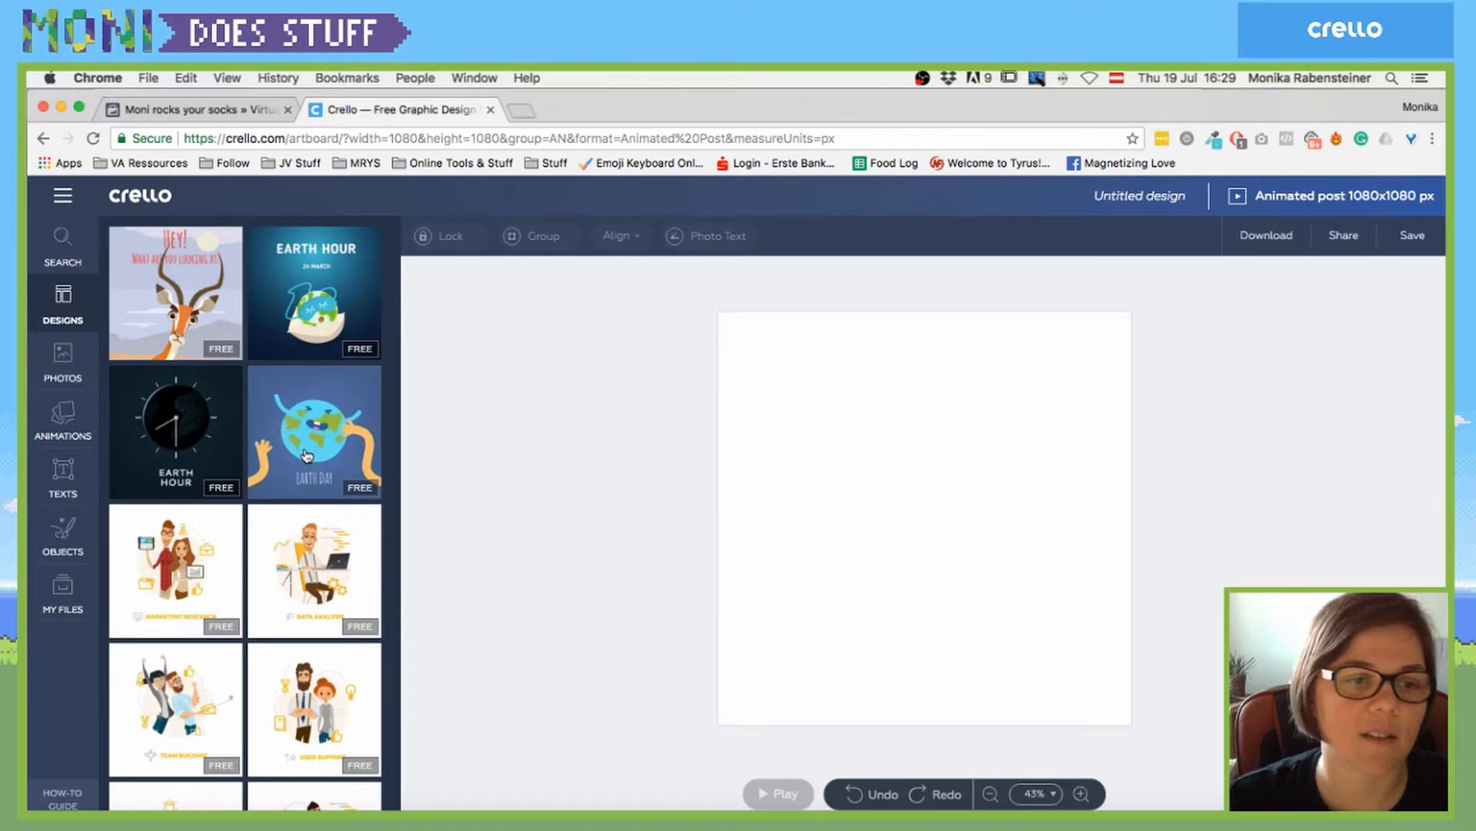
pyautogui.scroll(-3, 306, 454)
pyautogui.scroll(2, 306, 455)
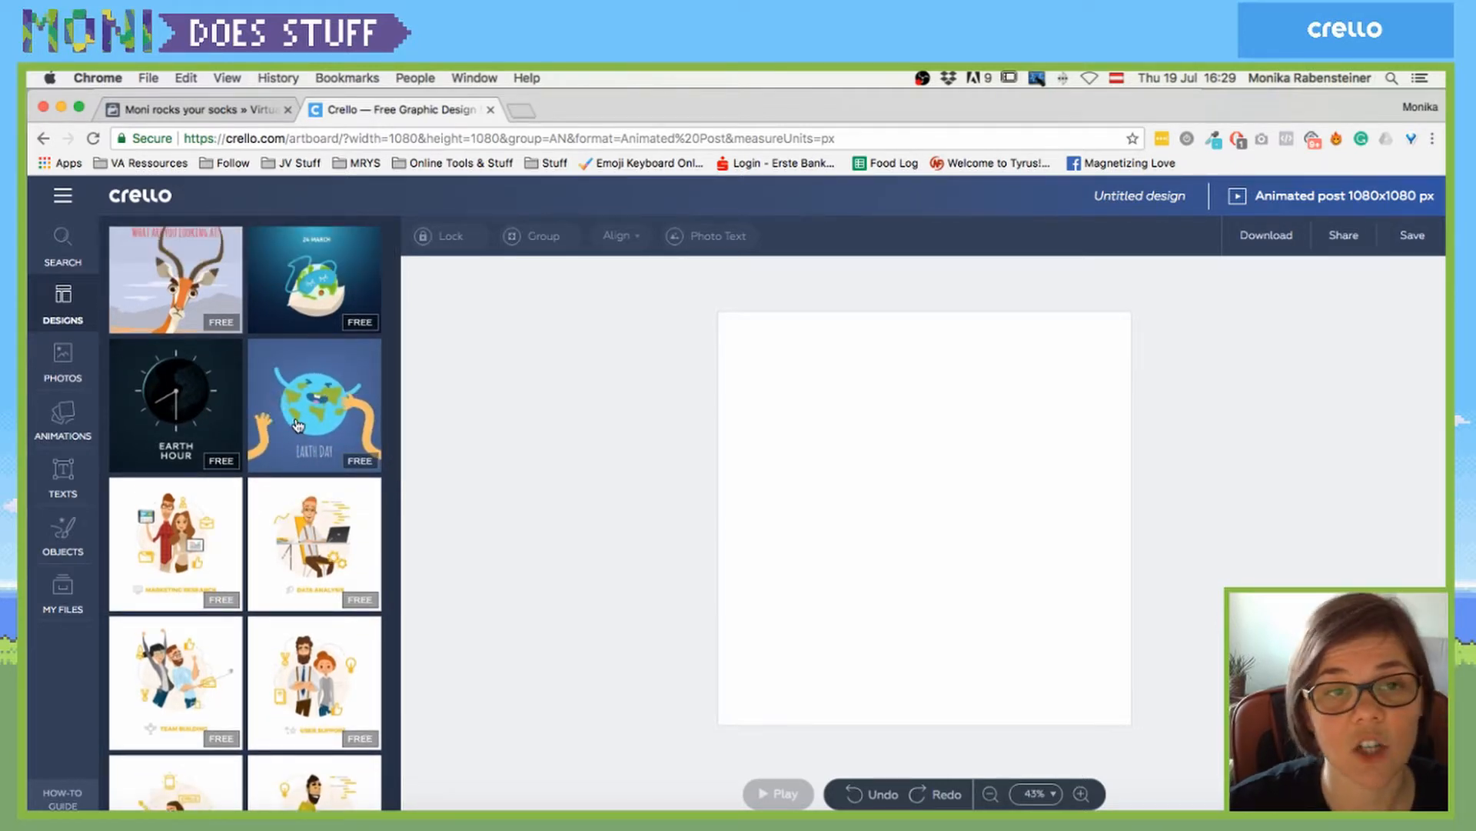
pyautogui.click(297, 425)
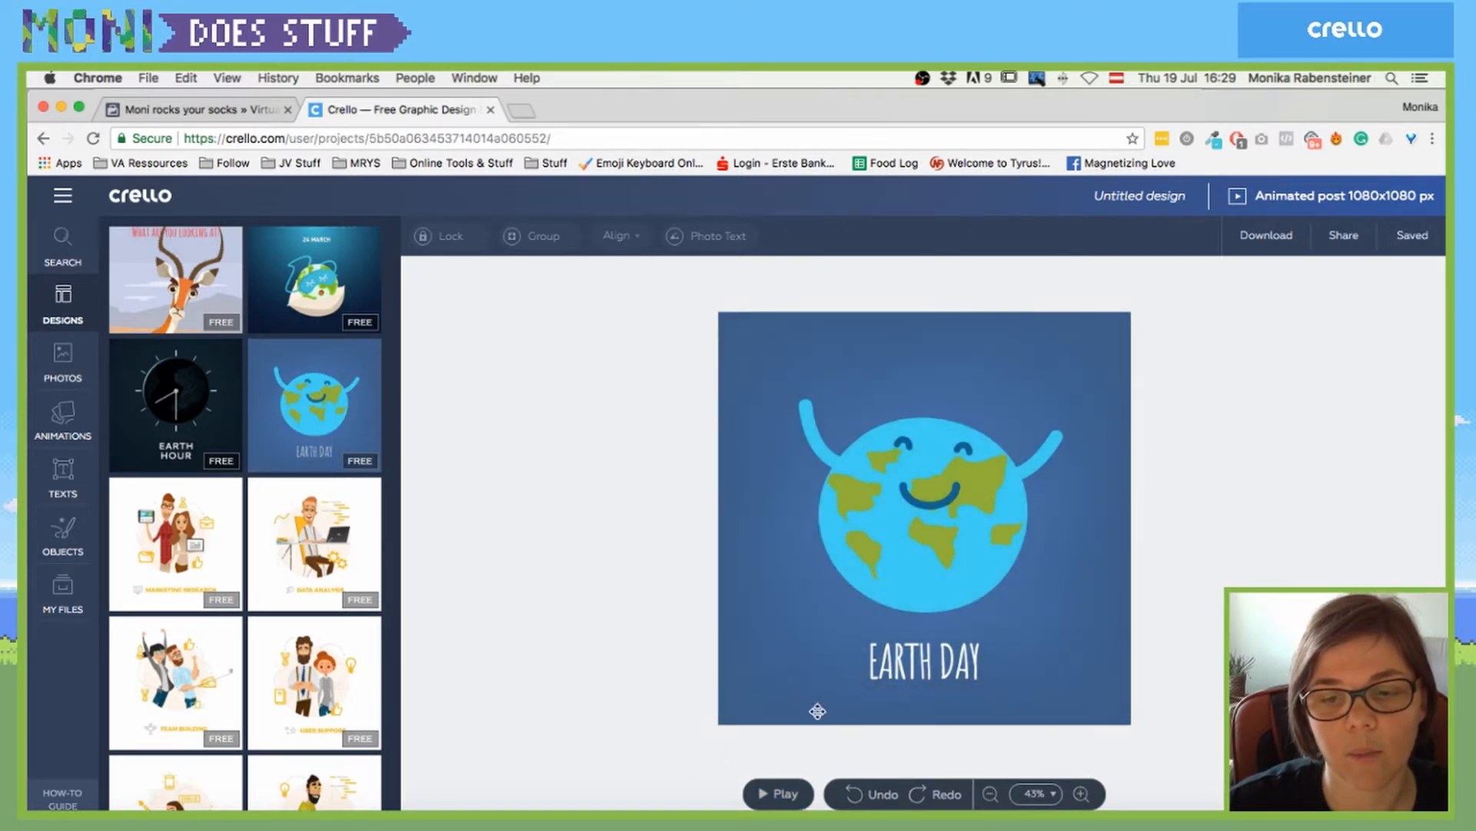
# - Select the EARTH DAY caption and preview the template's animation
pyautogui.doubleClick(906, 663)
pyautogui.tripleClick(919, 666)
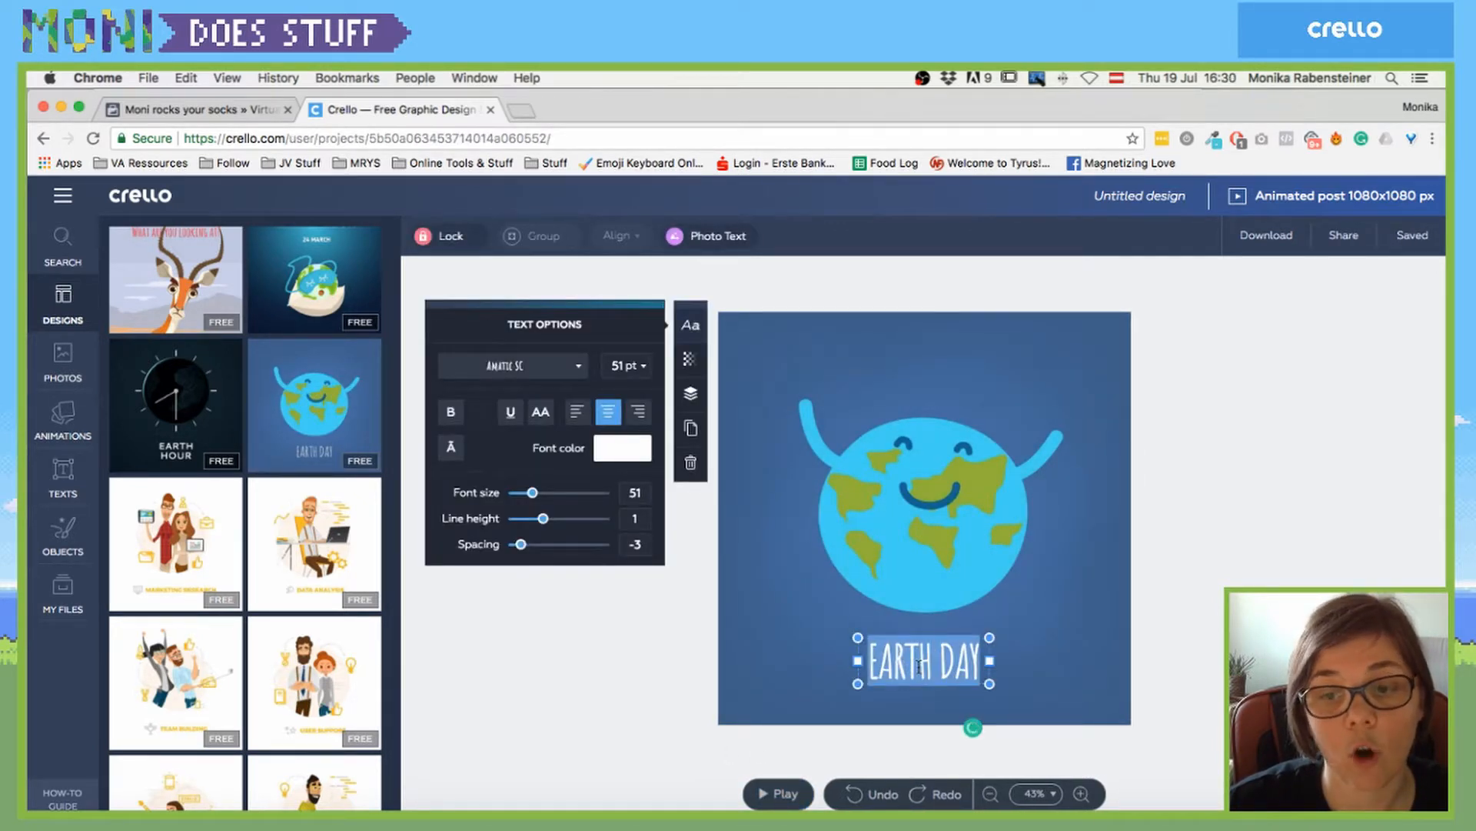
pyautogui.click(777, 794)
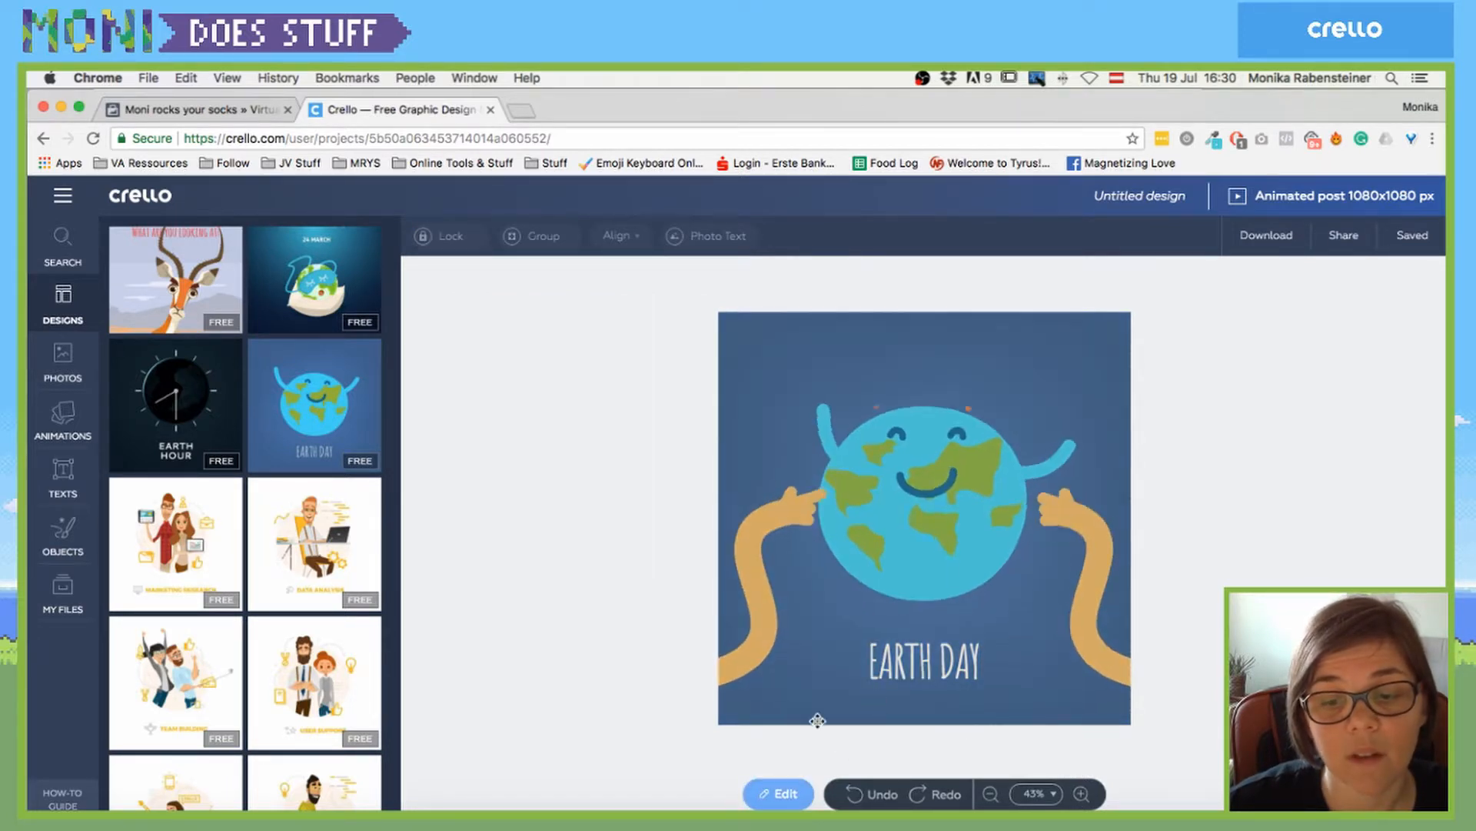
pyautogui.click(785, 794)
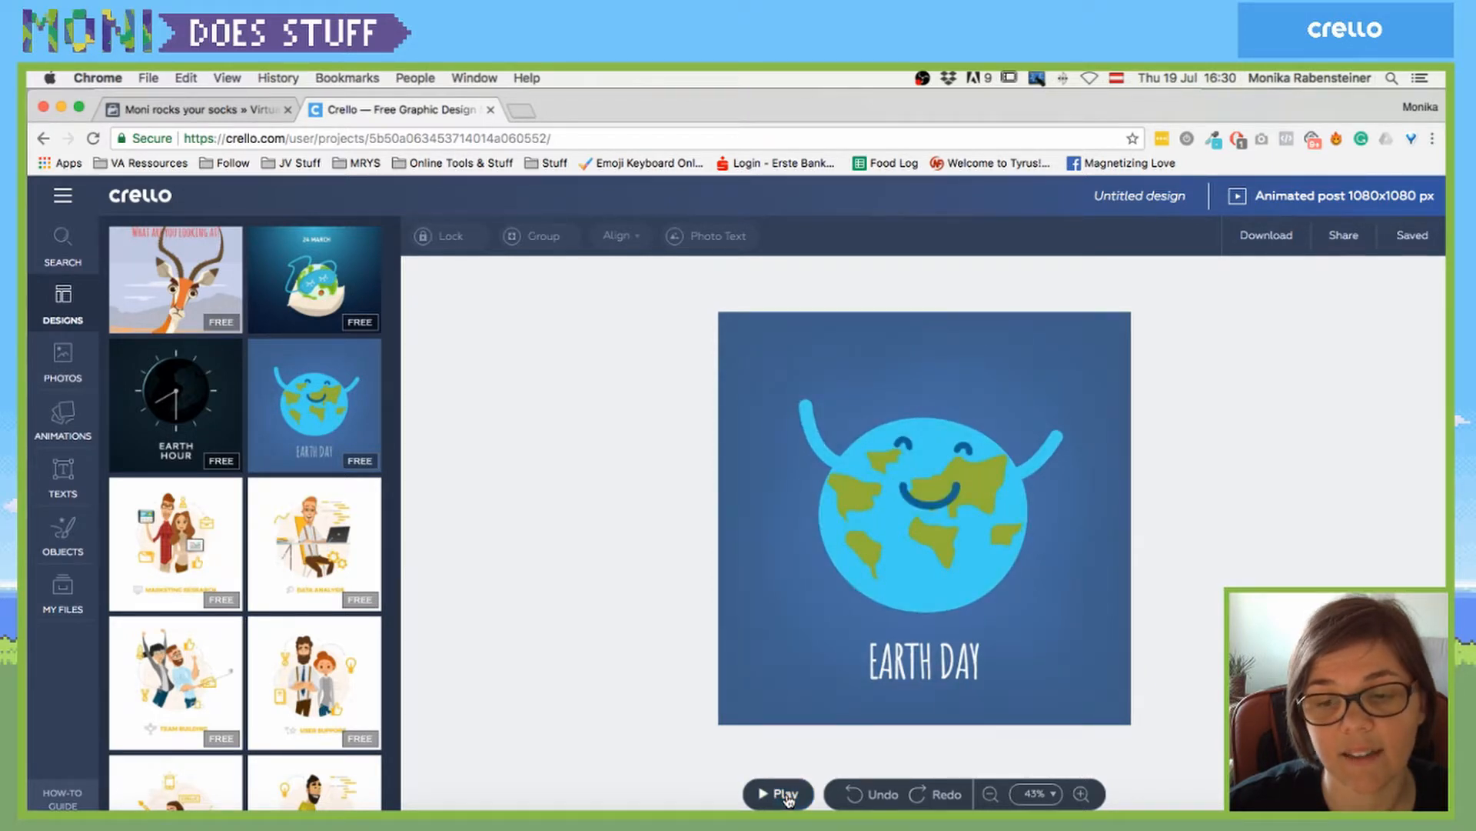
# - Change the caption to 'Earth Rocks! Yo!', widen it onto one line, nudge it left, and preview
pyautogui.doubleClick(898, 663)
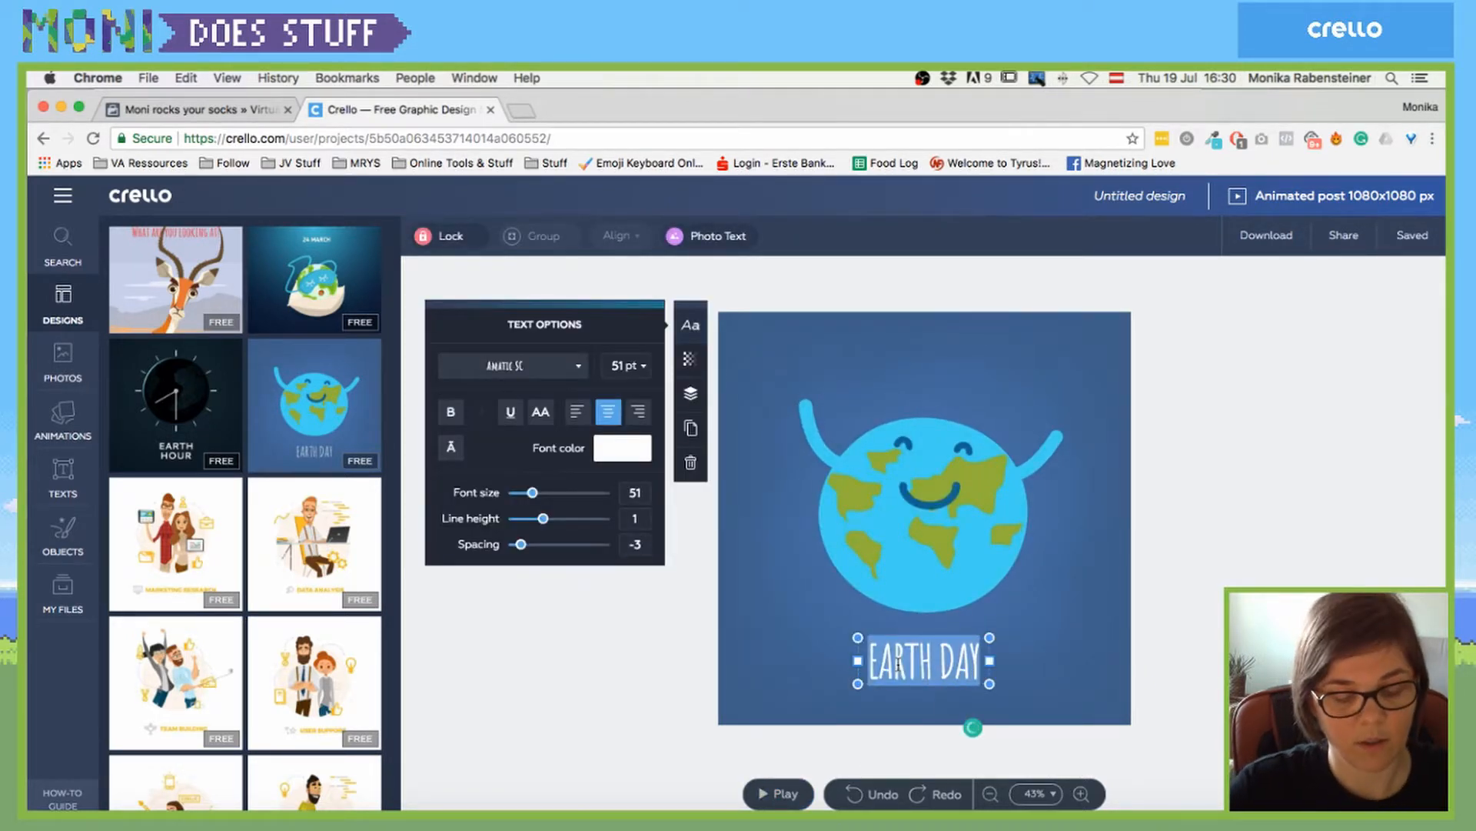
pyautogui.write('Earth Rock')
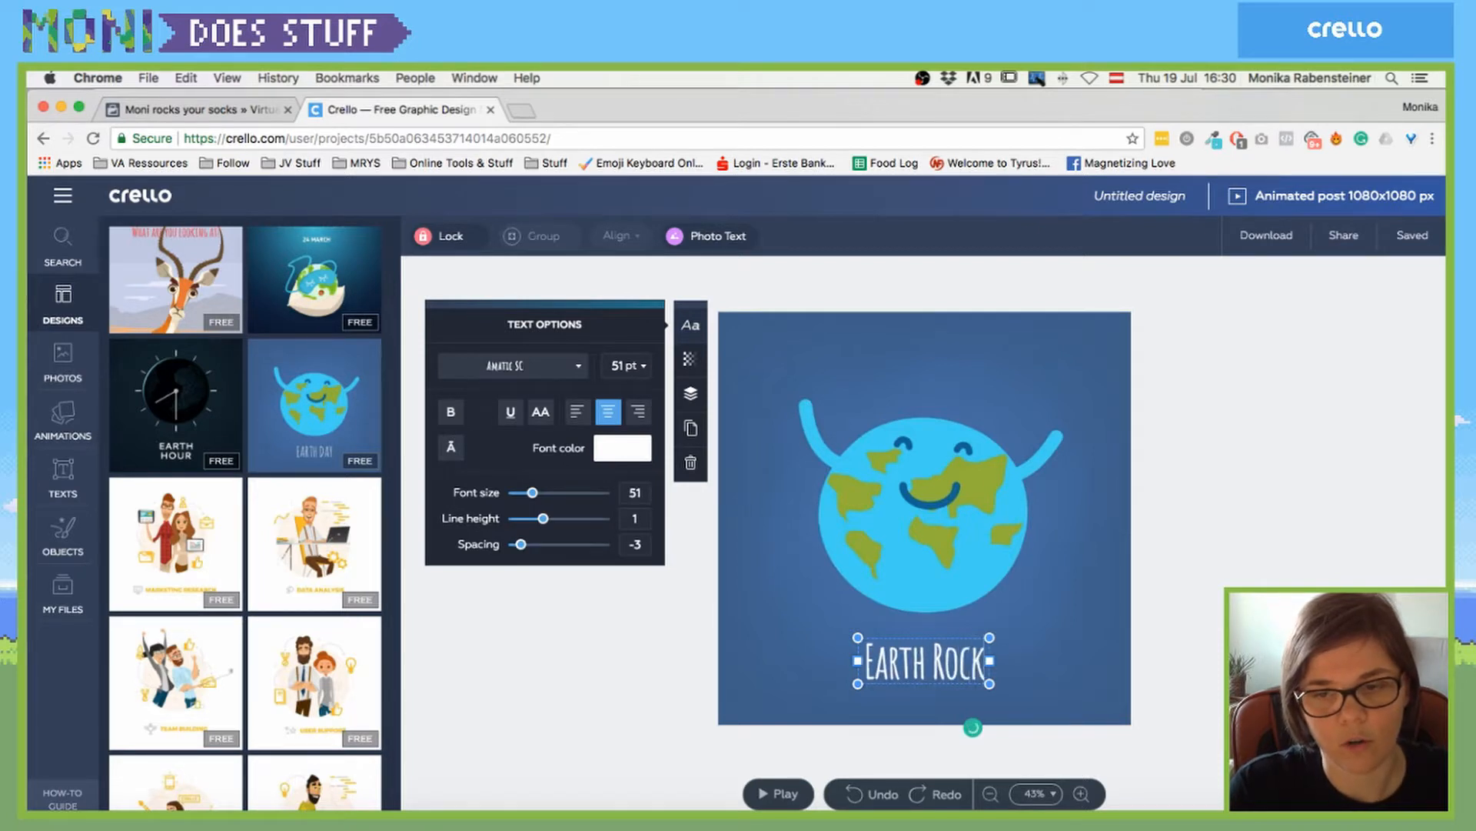
pyautogui.write('s! Yo!')
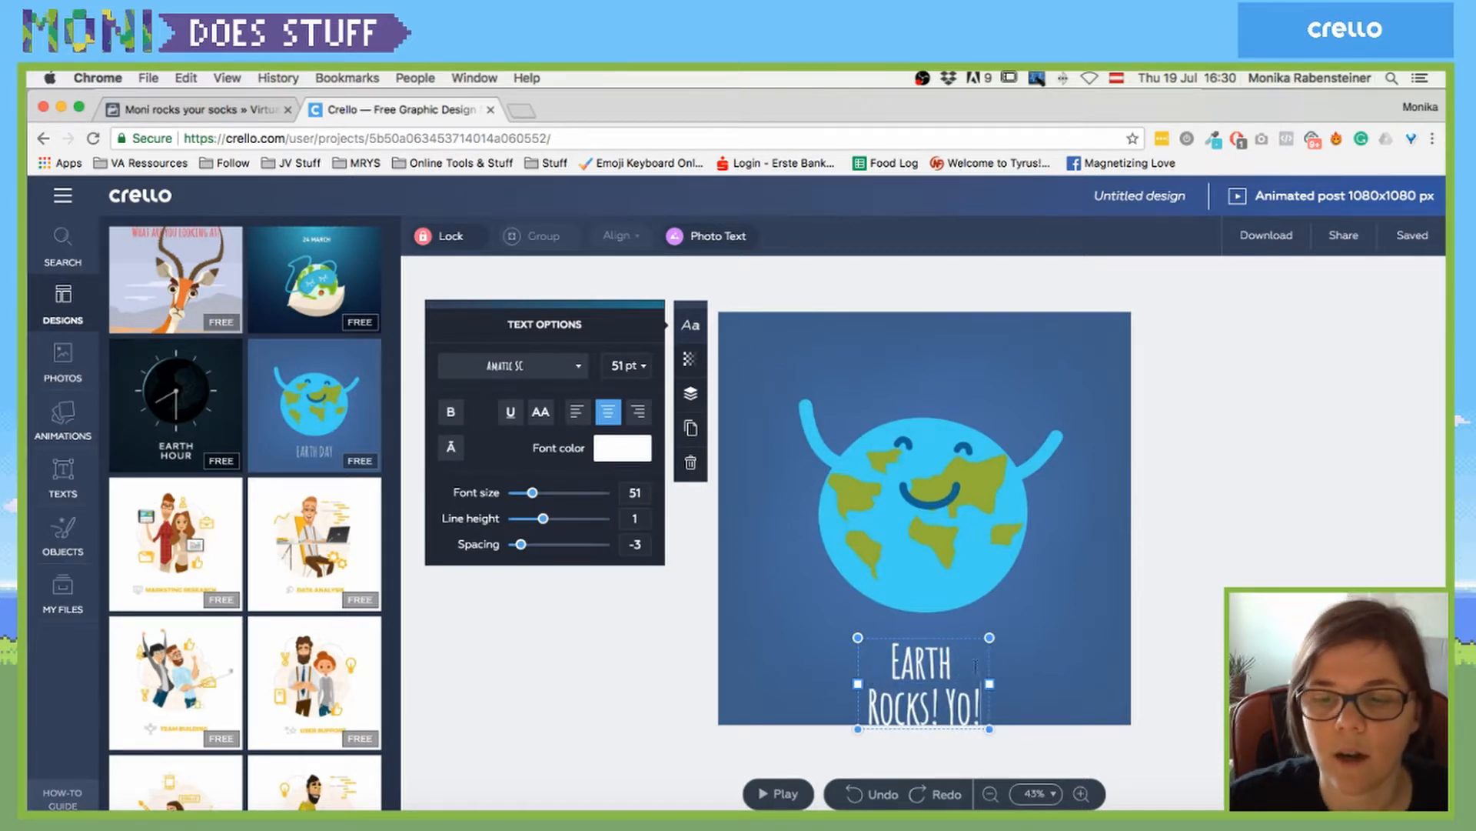
pyautogui.moveTo(990, 683); pyautogui.dragTo(1041, 680)
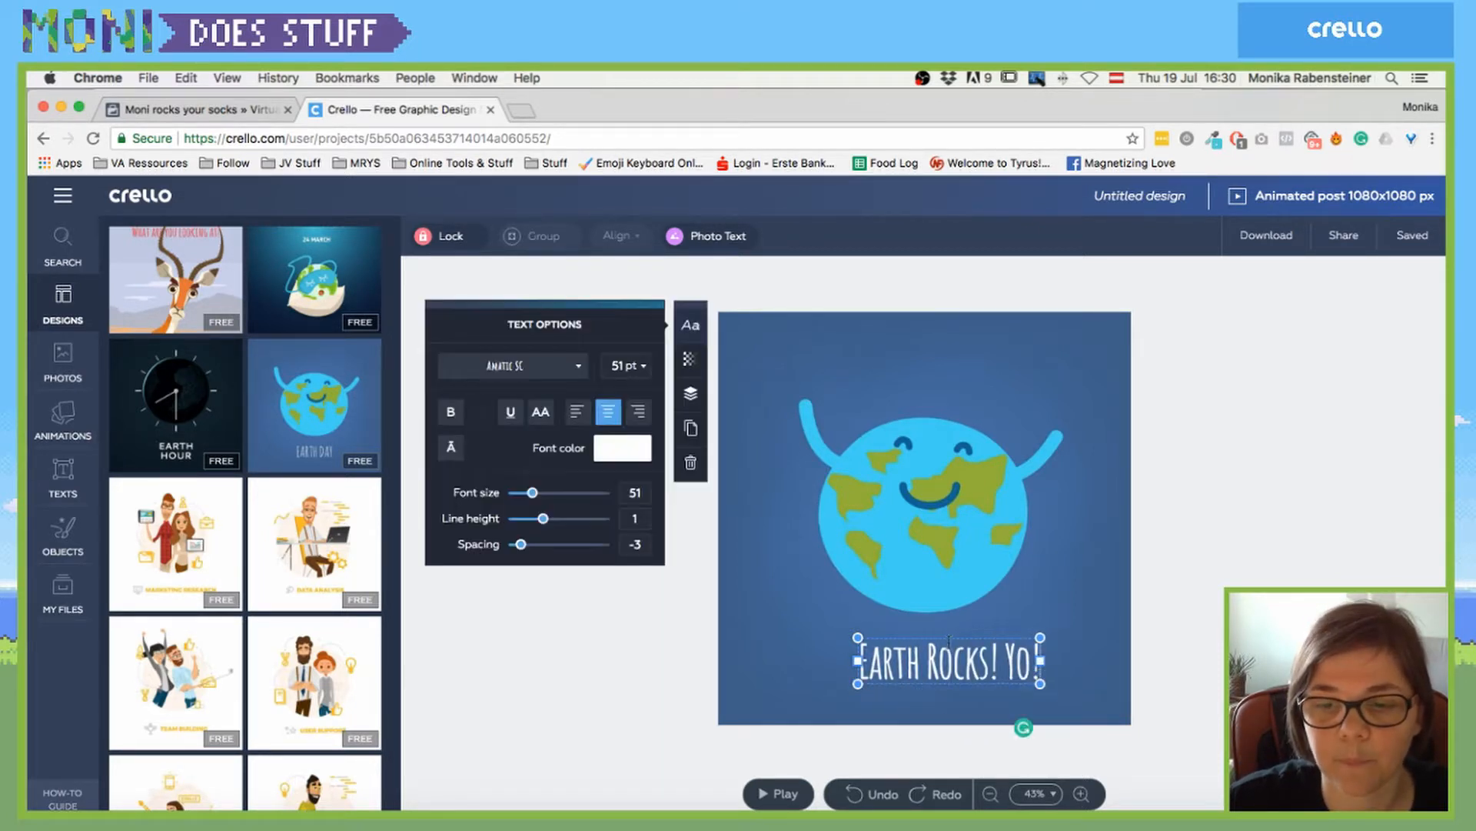
pyautogui.moveTo(949, 633); pyautogui.dragTo(930, 638)
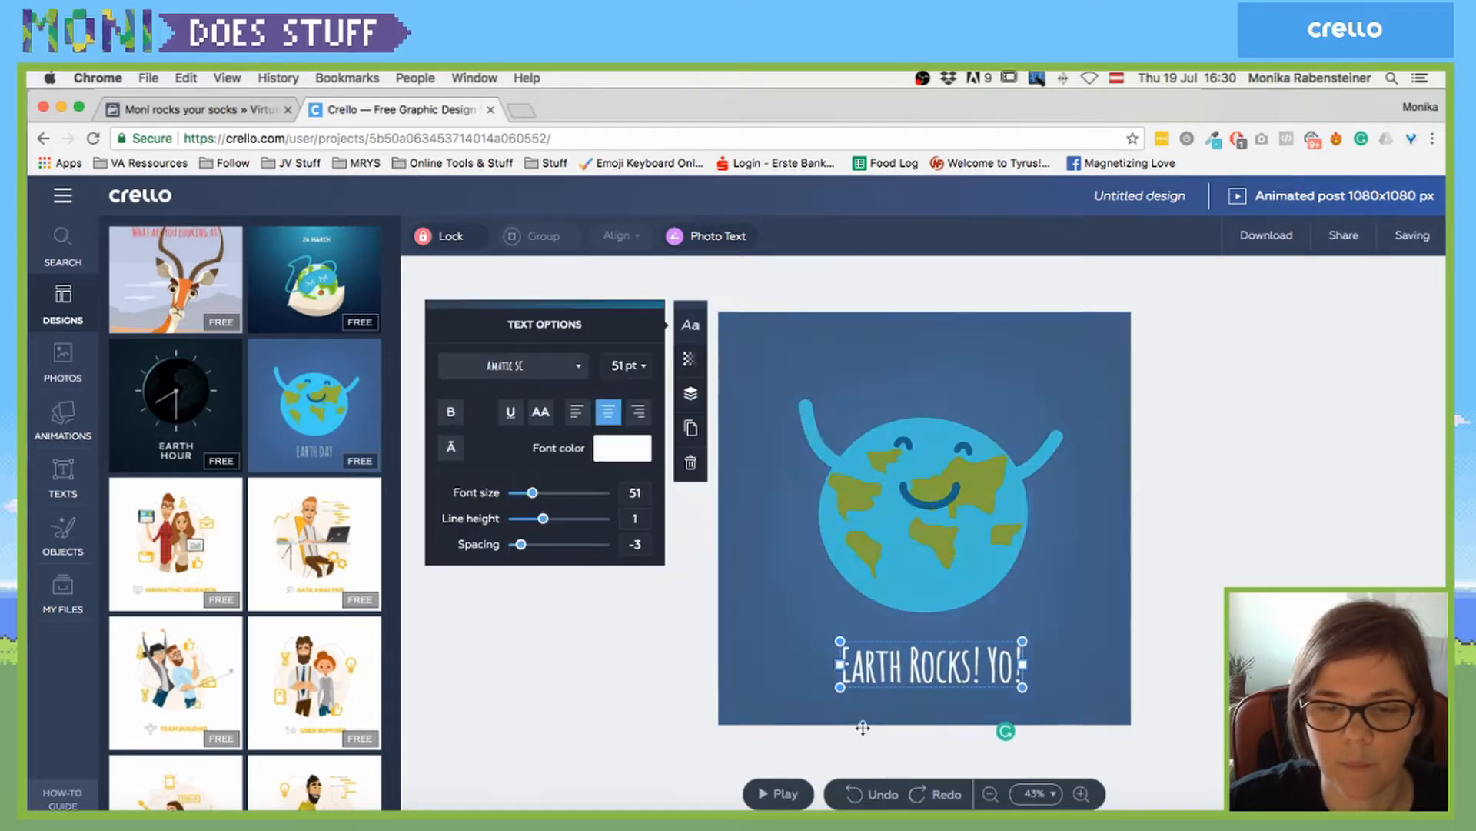
pyautogui.click(778, 794)
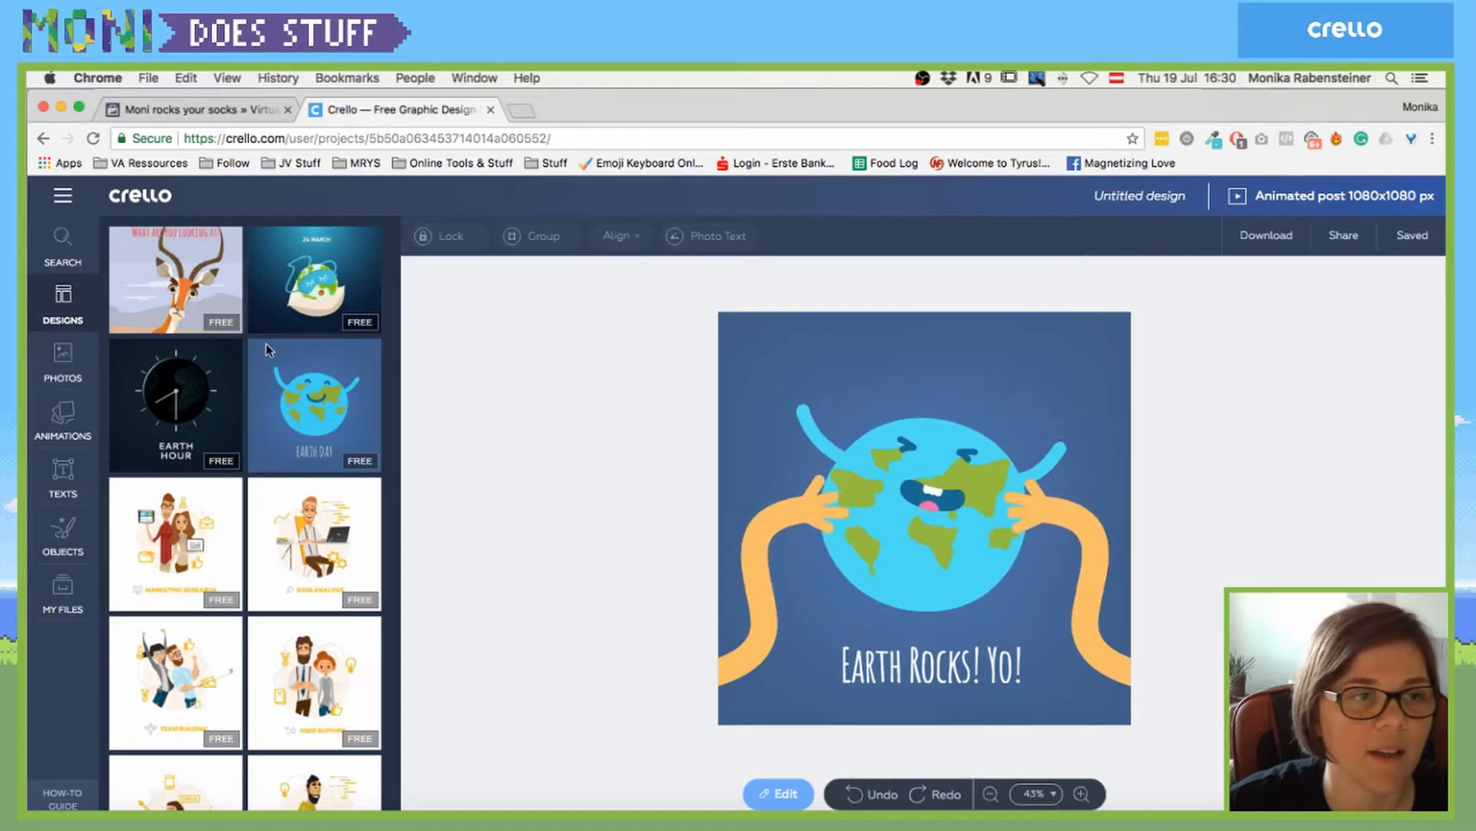
pyautogui.scroll(1, 273, 352)
# - Load the 'Turn it up' puppy-with-headphones template from Search and preview its animation
pyautogui.click(78, 255)
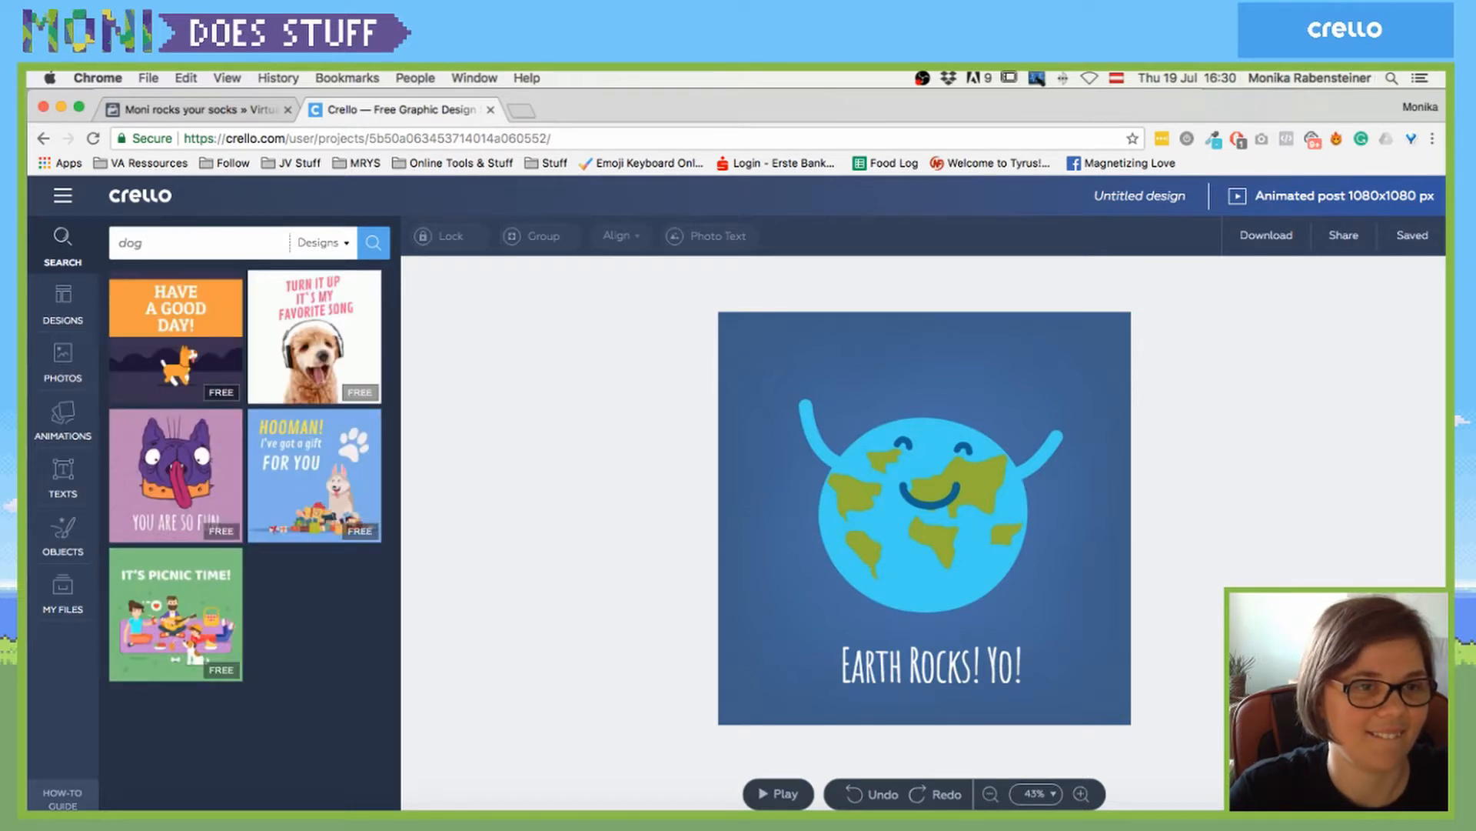
pyautogui.click(314, 346)
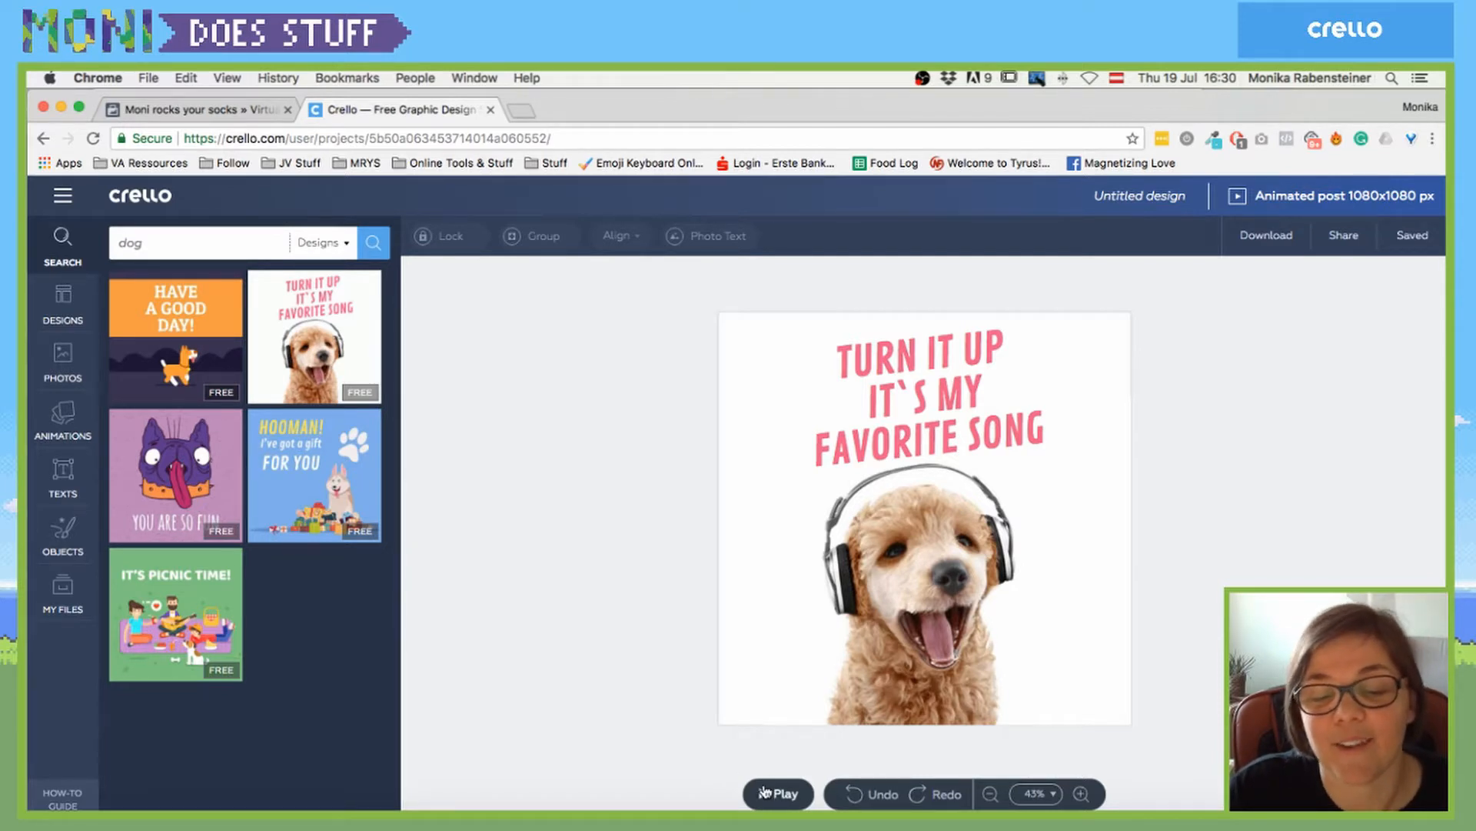
pyautogui.click(777, 793)
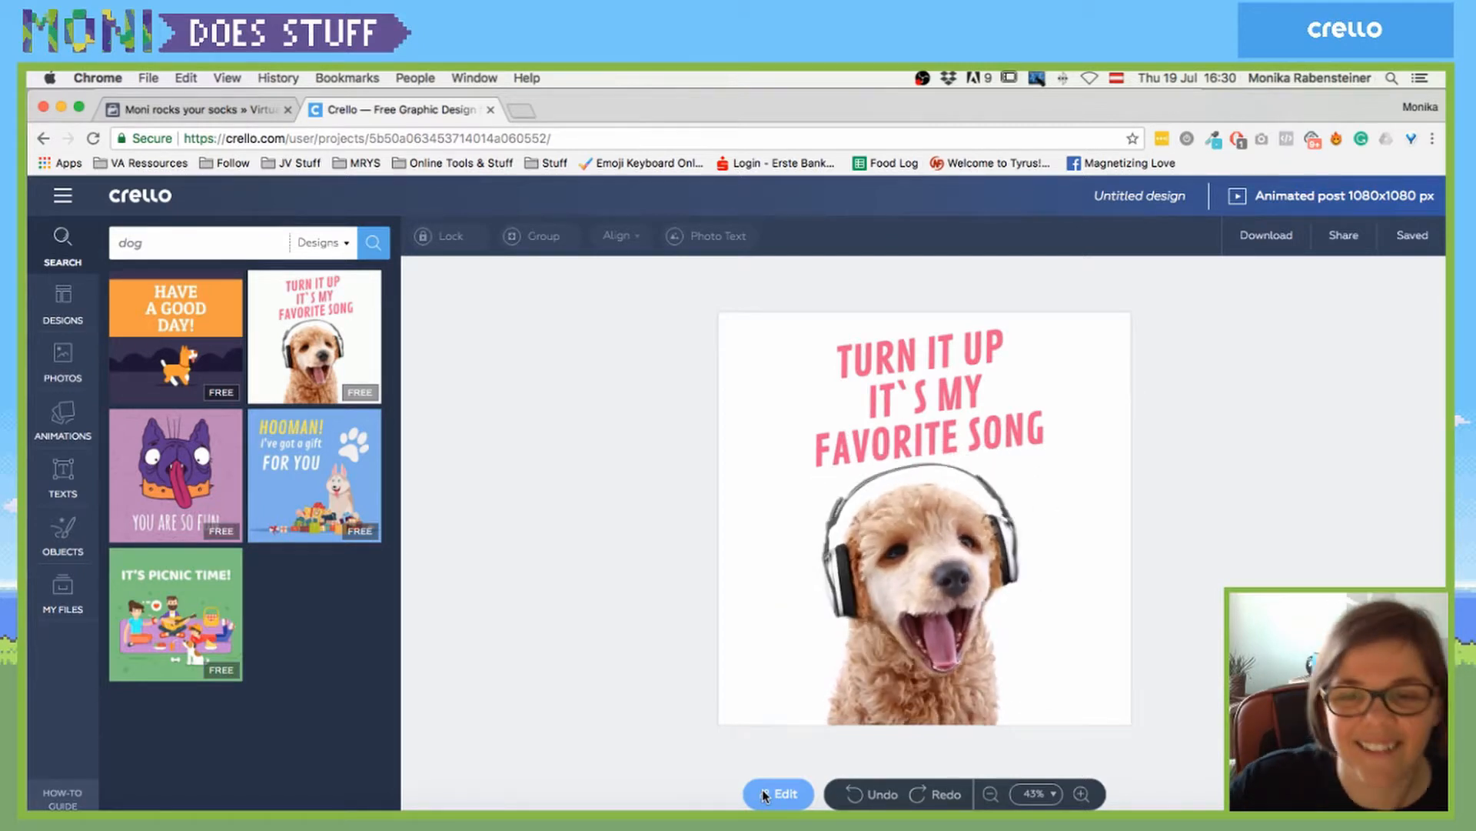
# - Replace the pink headline with 'YO YO YO! ROCK MA'' and 'SOCKS, DUDE!' on two lines
pyautogui.tripleClick(918, 439)
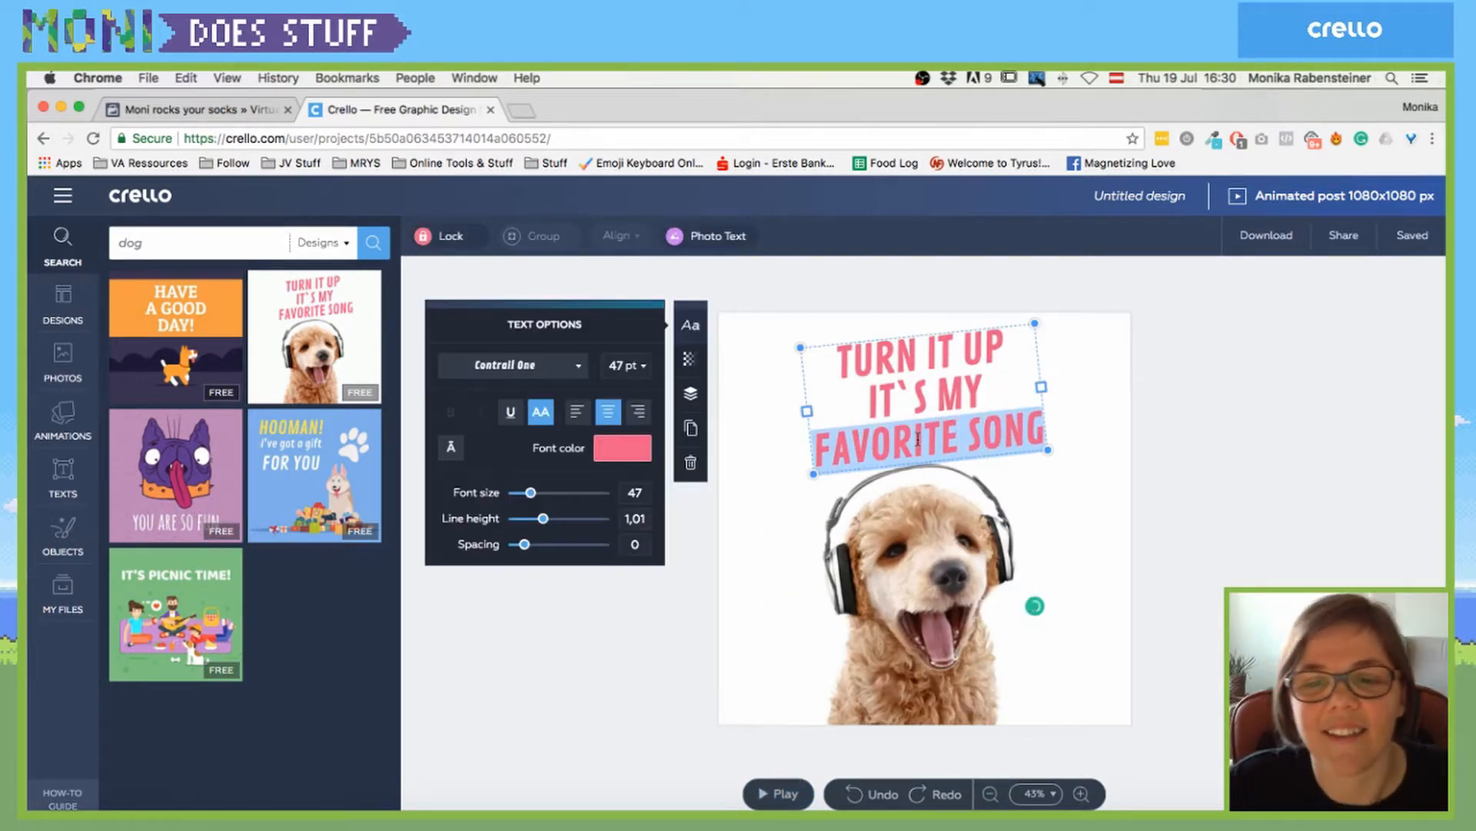
pyautogui.press('super+a')
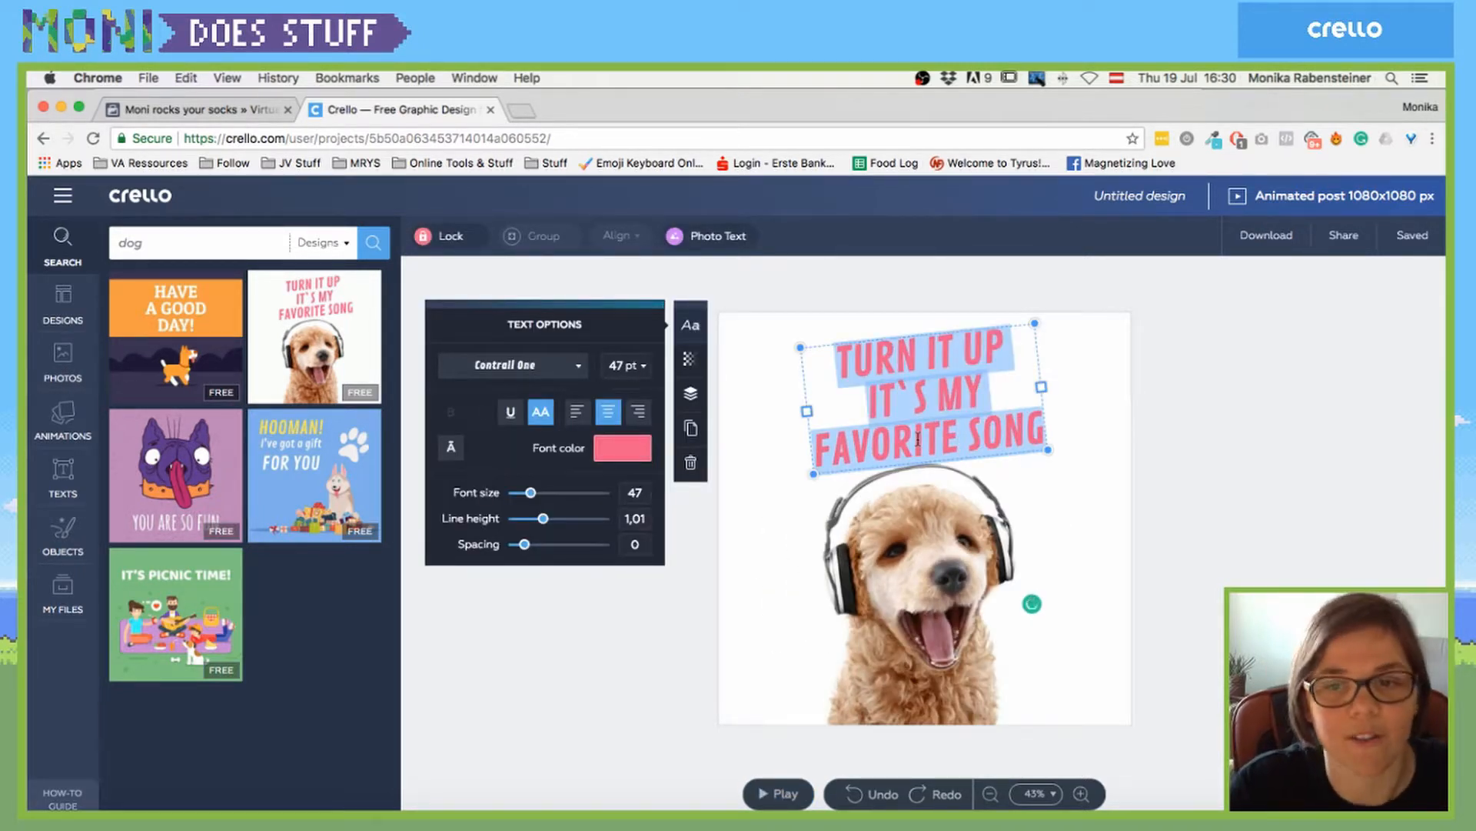
pyautogui.write('YO YO YO!')
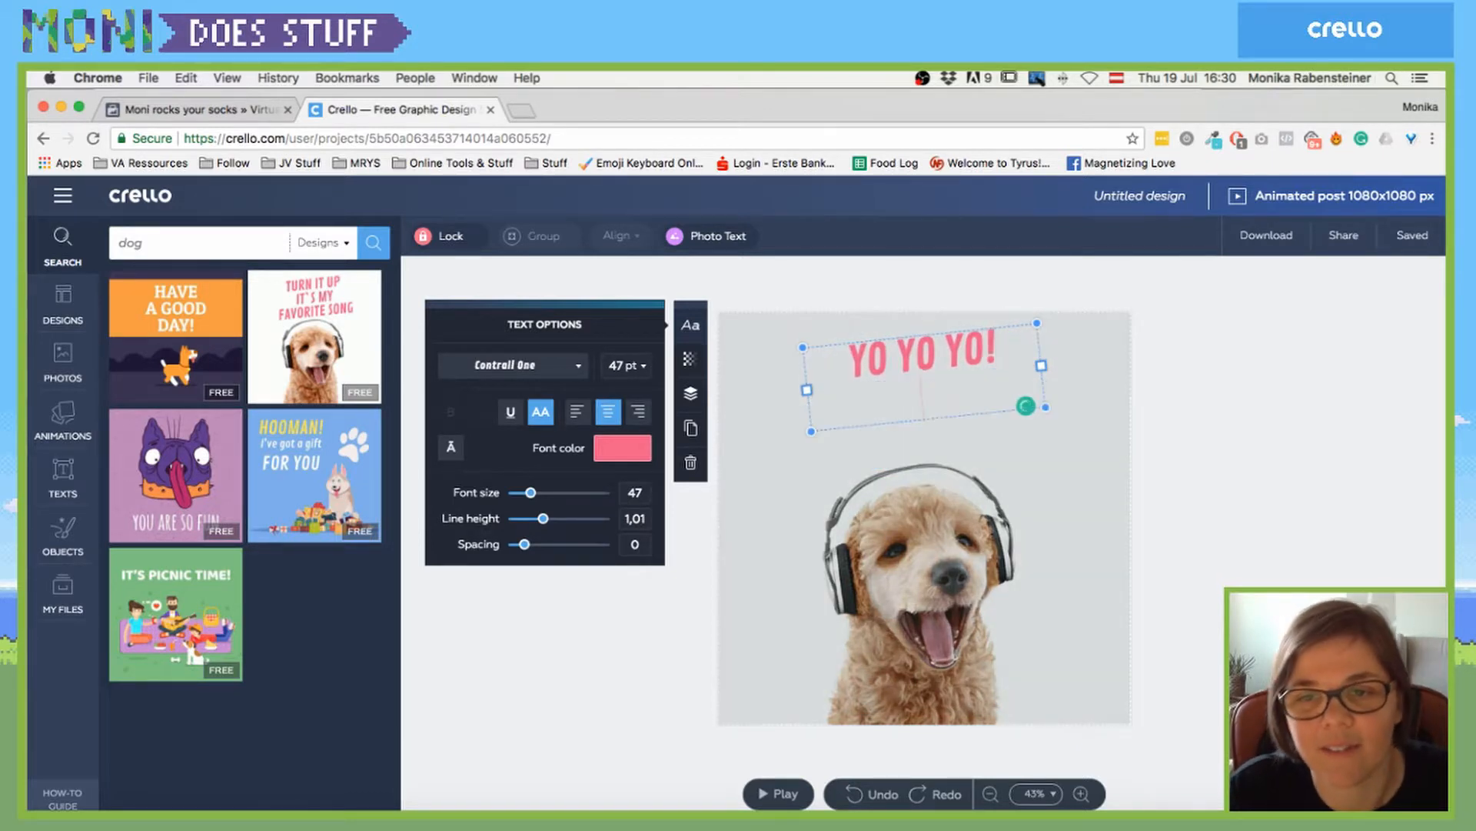
pyautogui.write(' ROCK MA')
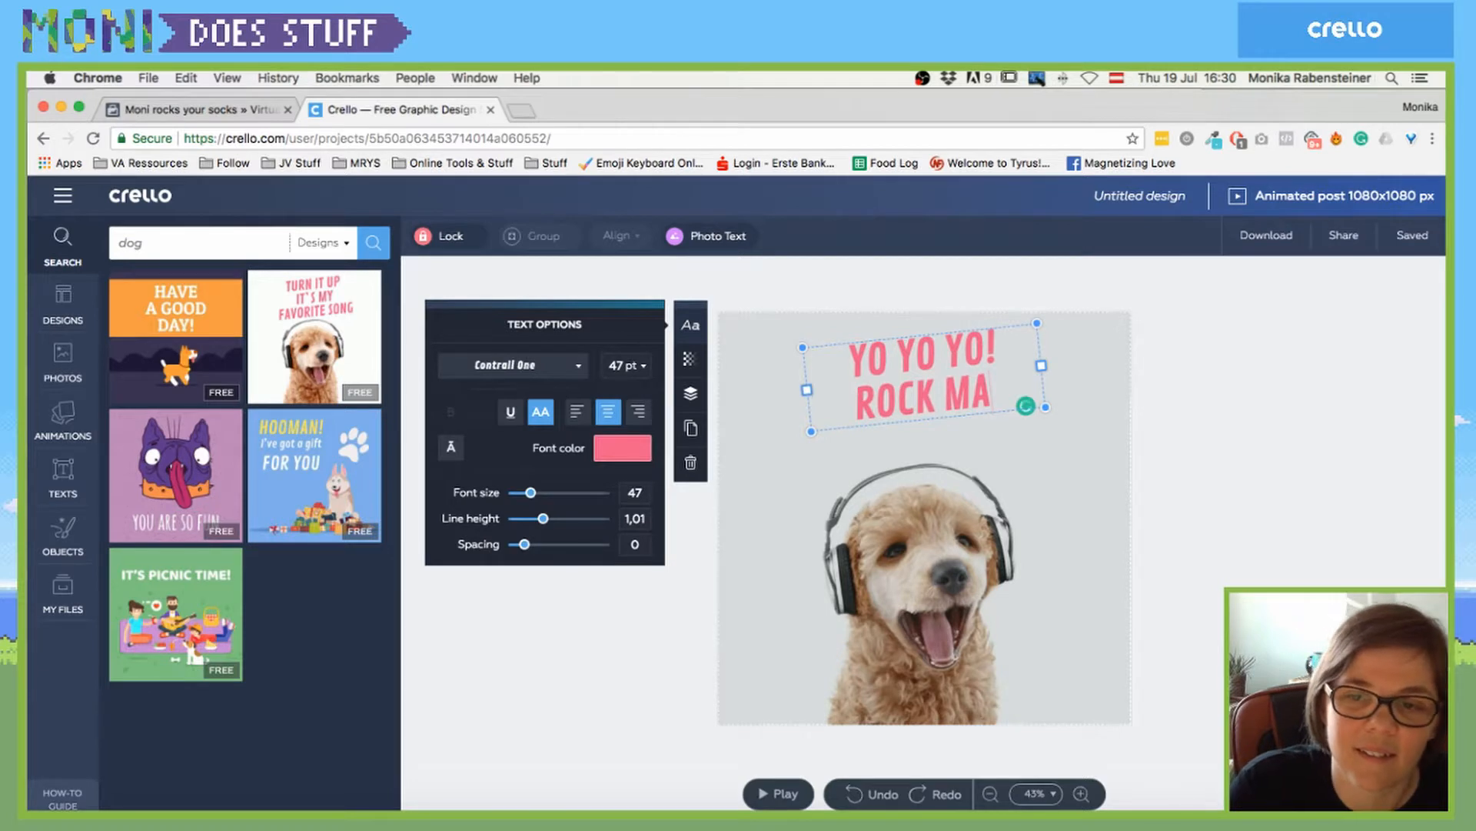
pyautogui.write("'")
pyautogui.press('Return')
pyautogui.write('SOCKS,')
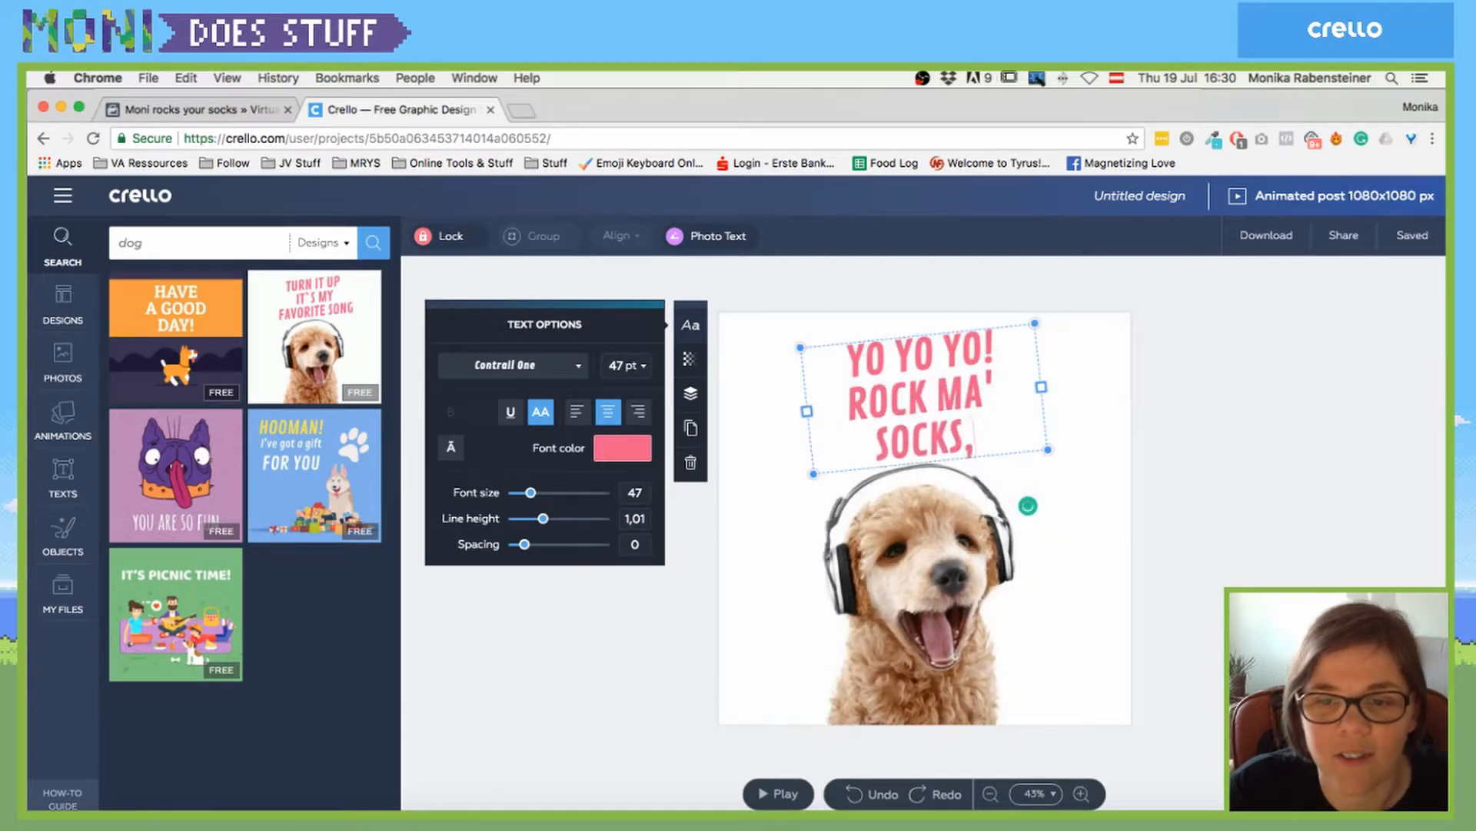
pyautogui.write(' DUDE!')
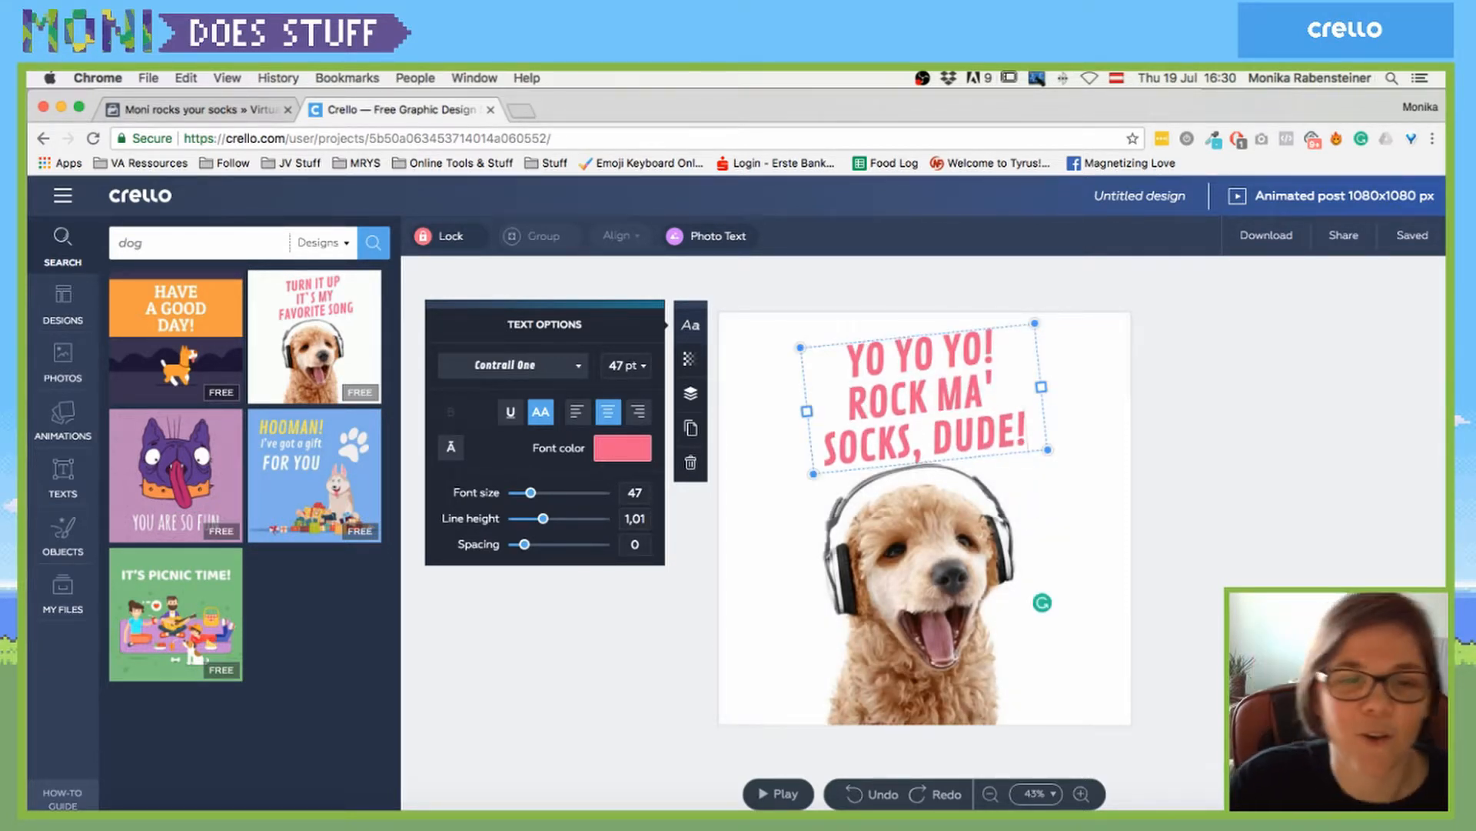
pyautogui.click(621, 452)
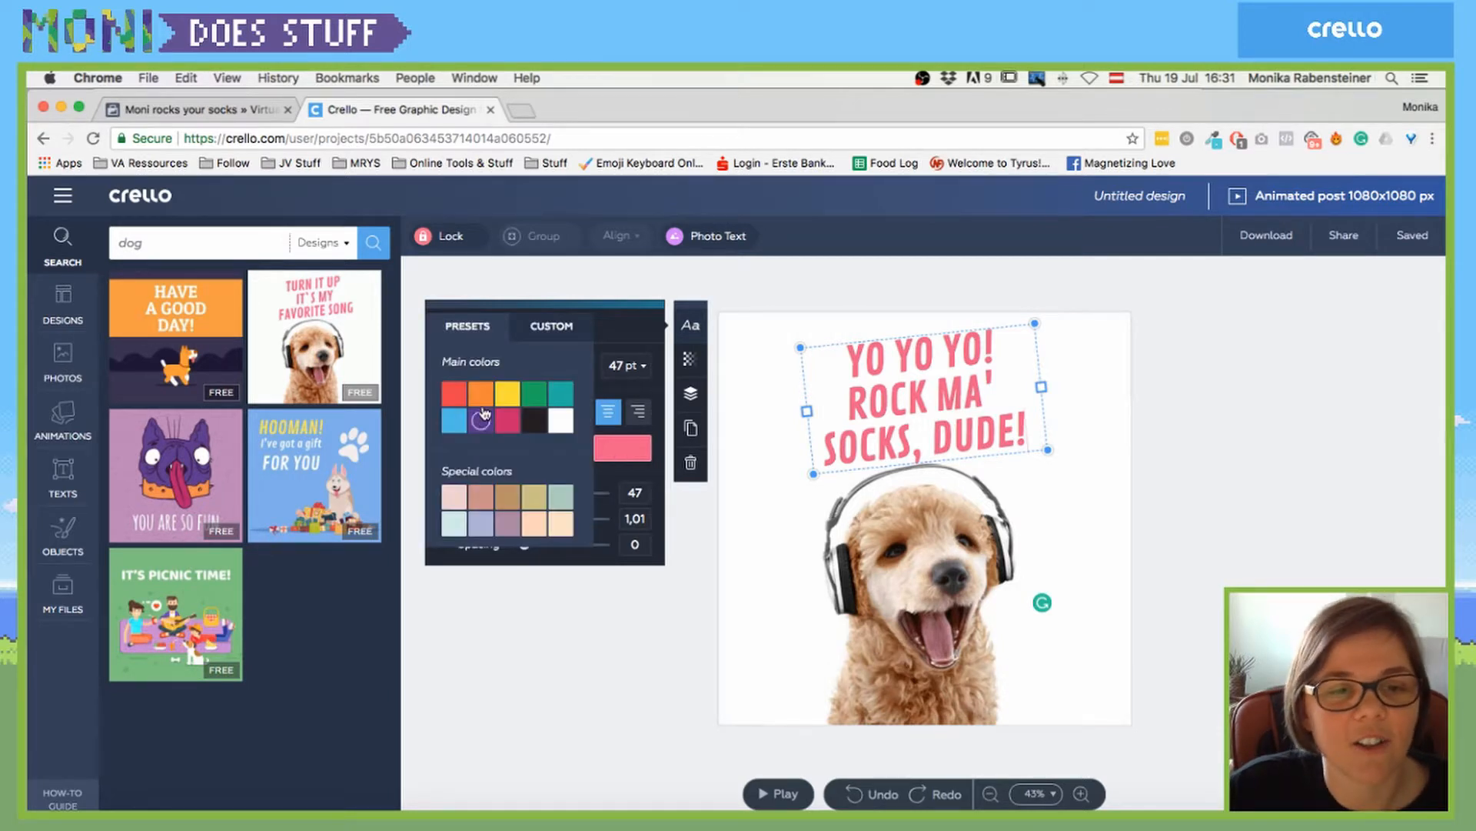
# - Color the YO YO YO! ROCK MA' SOCKS, DUDE! headline green and preview the animation
pyautogui.click(546, 396)
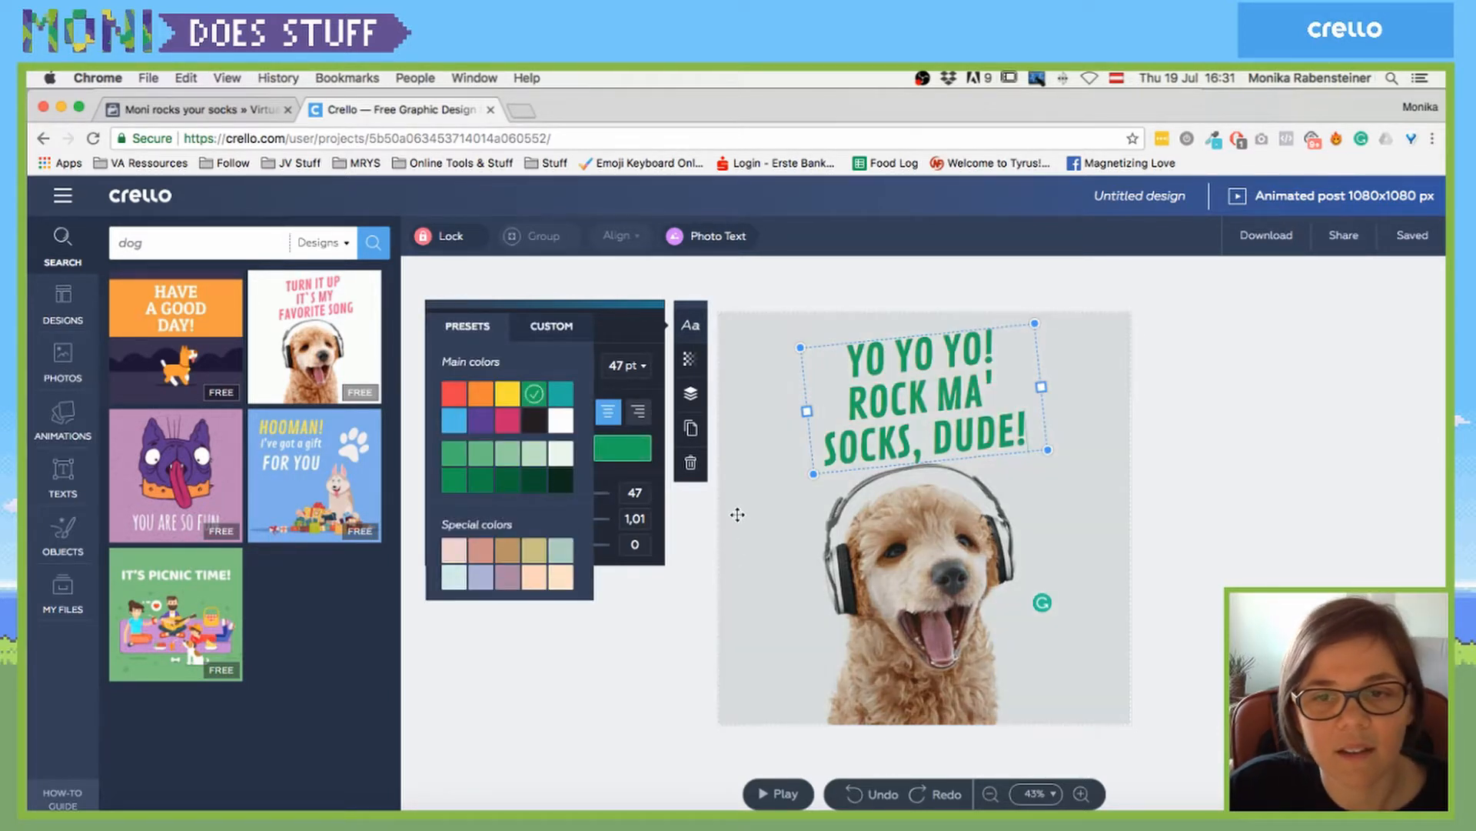
pyautogui.click(734, 512)
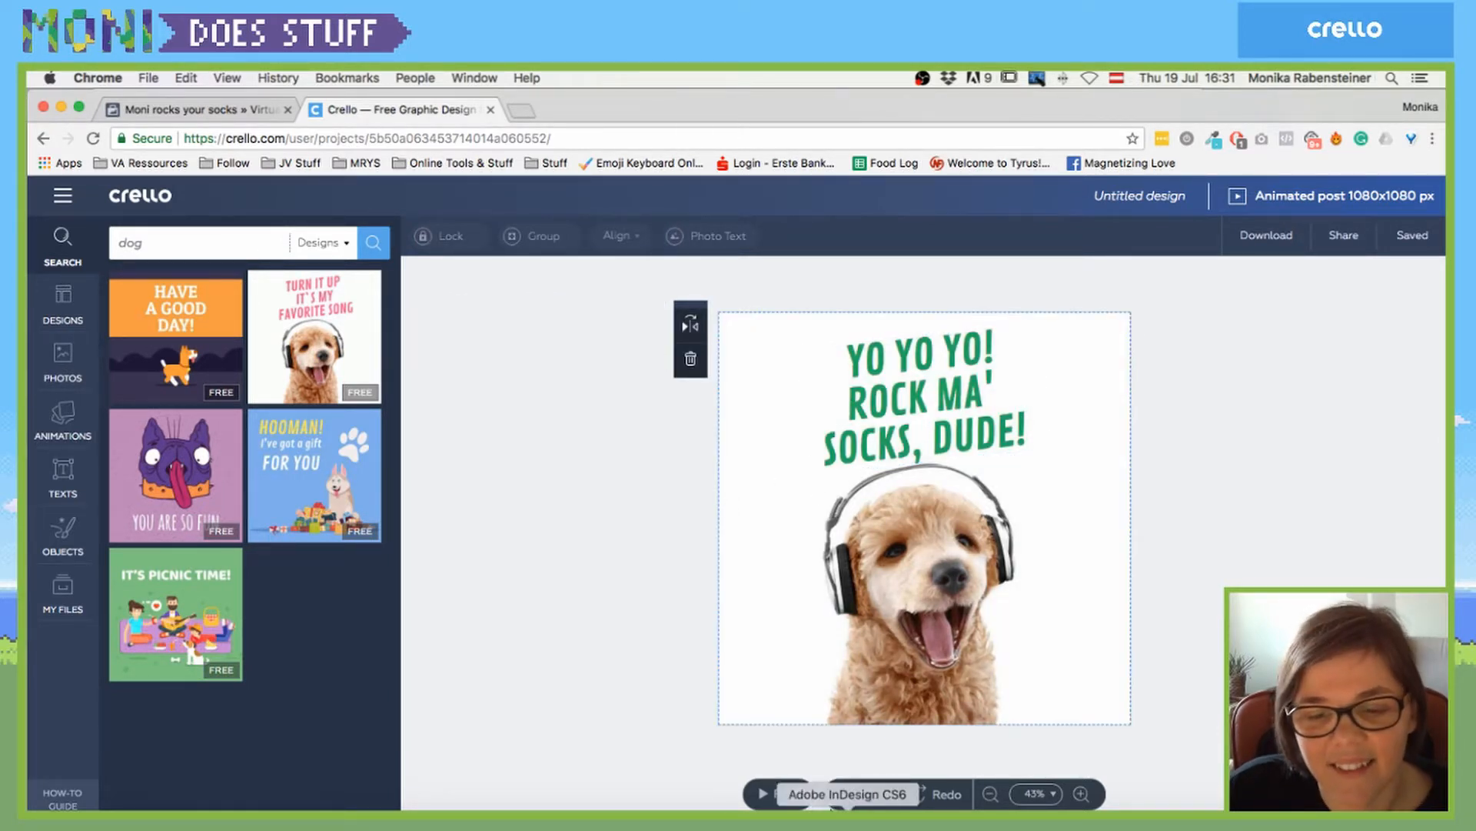
pyautogui.click(777, 793)
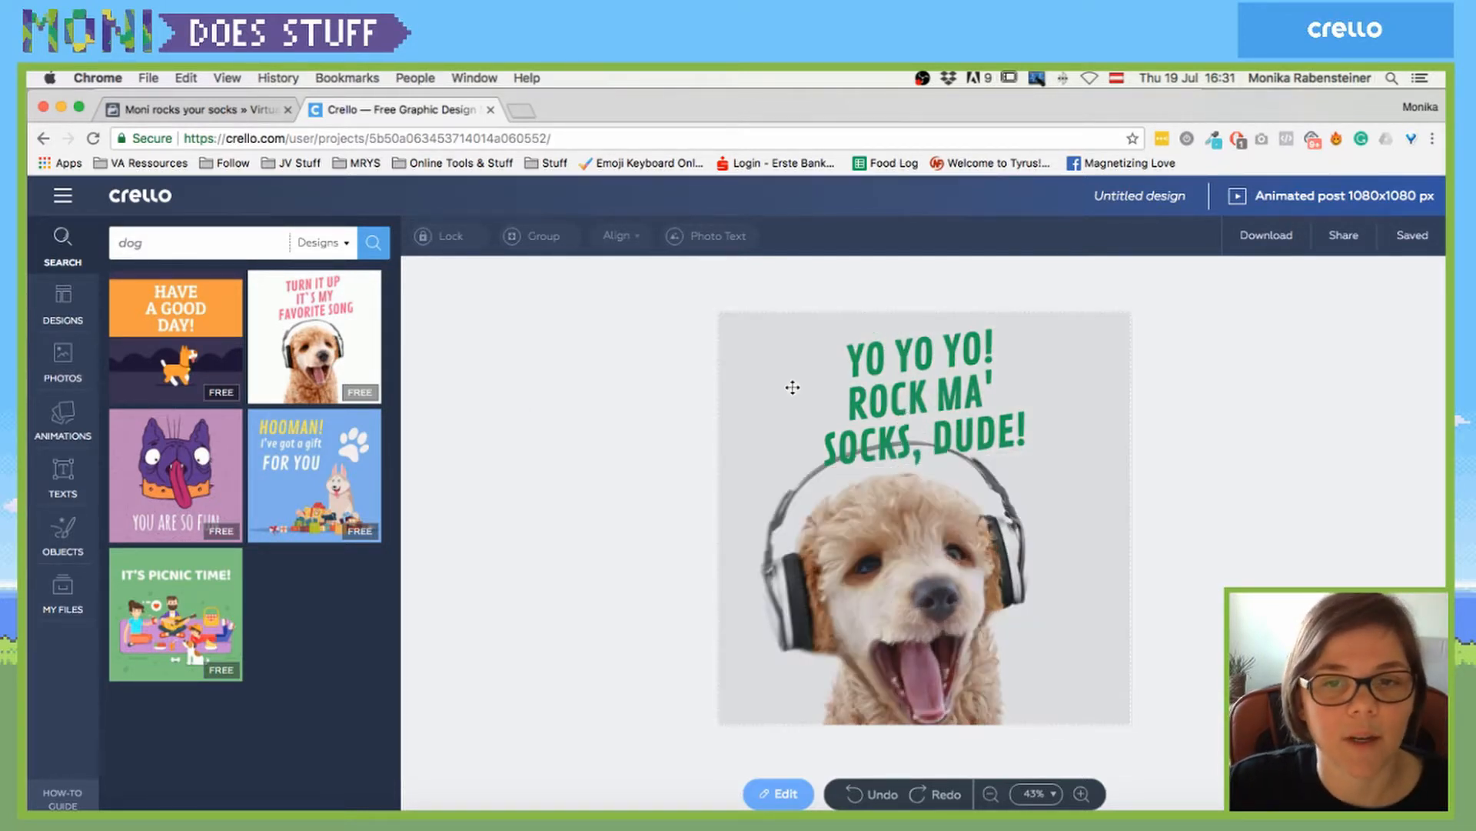
# - Flip the headphone puppy picture horizontally and preview the animation
pyautogui.click(723, 390)
pyautogui.click(685, 325)
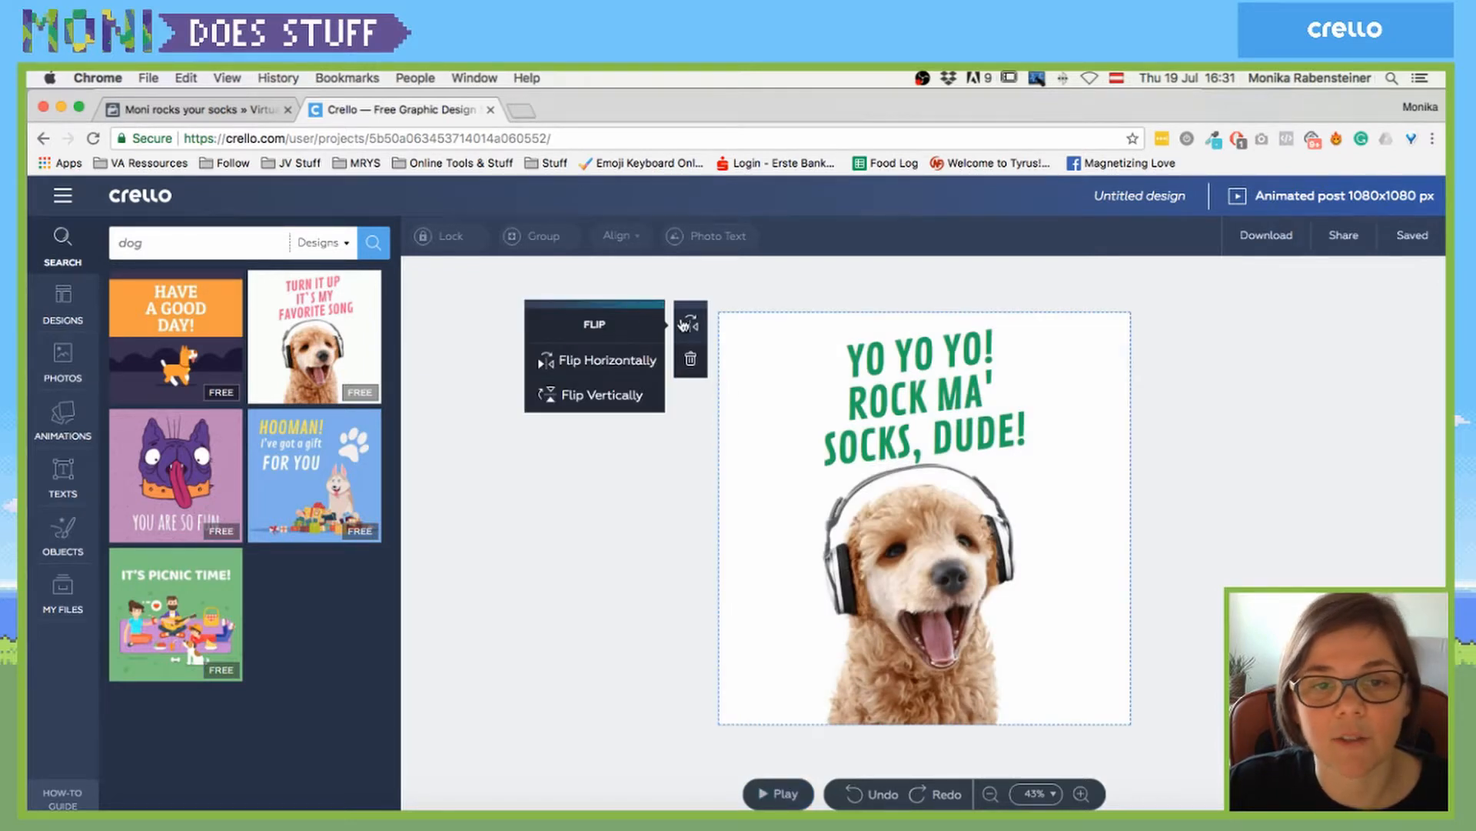
pyautogui.click(620, 371)
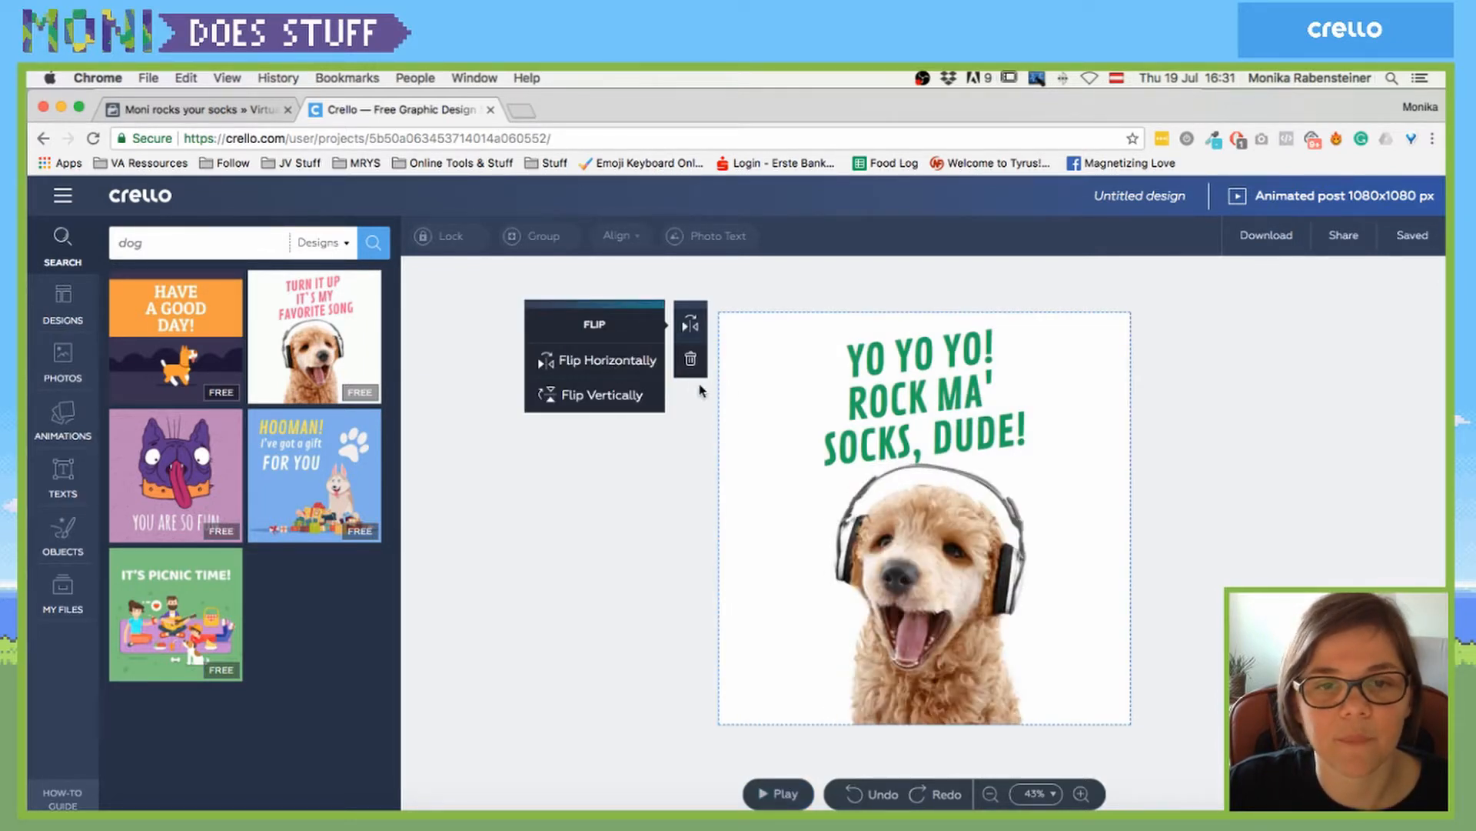
pyautogui.click(779, 797)
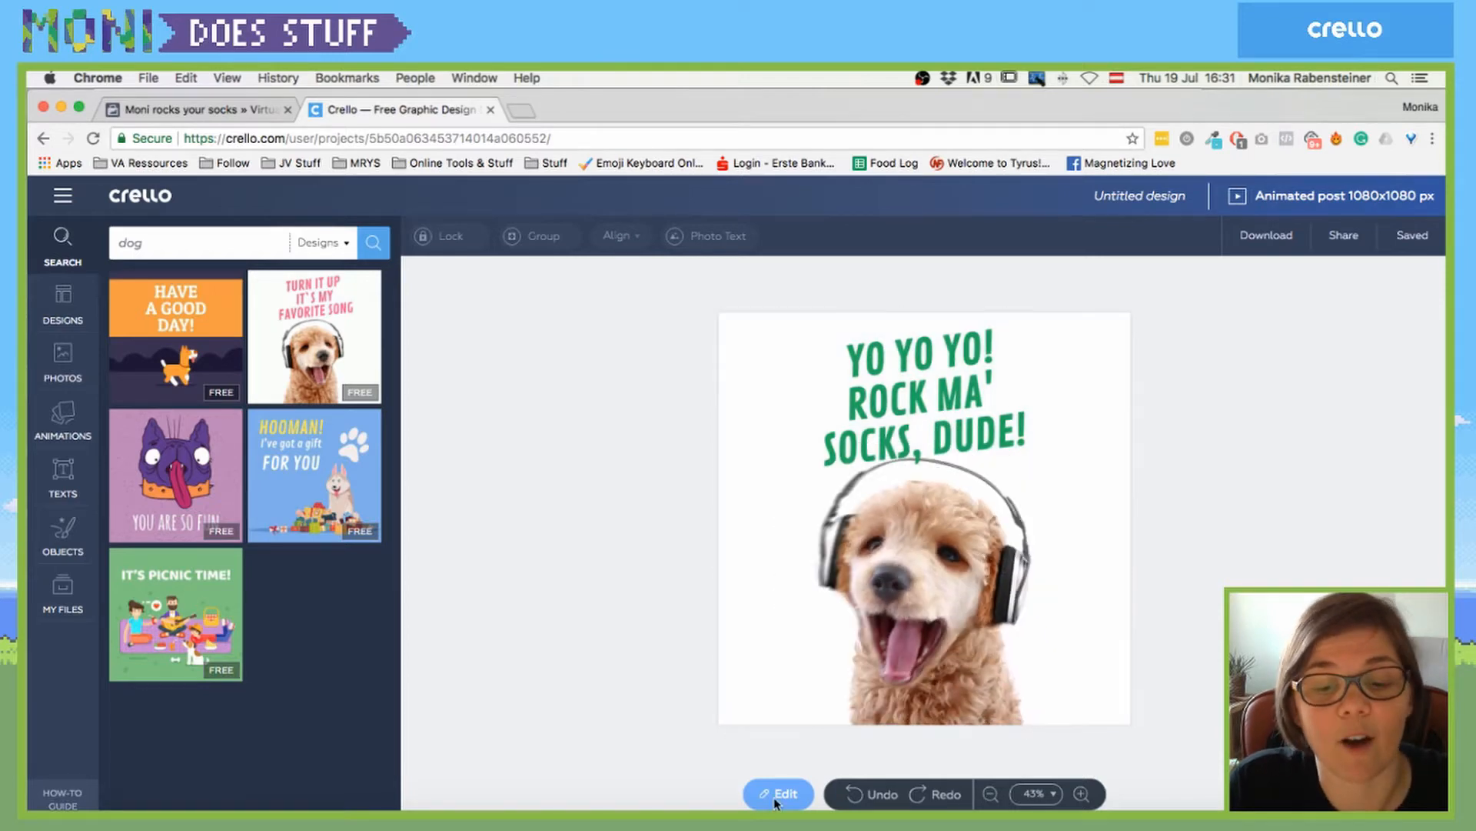
# - Widen the green headline into three lines (YO YO YO! / ROCK MA' SOCKS, / DUDE!), lower it slightly, and preview
pyautogui.click(783, 796)
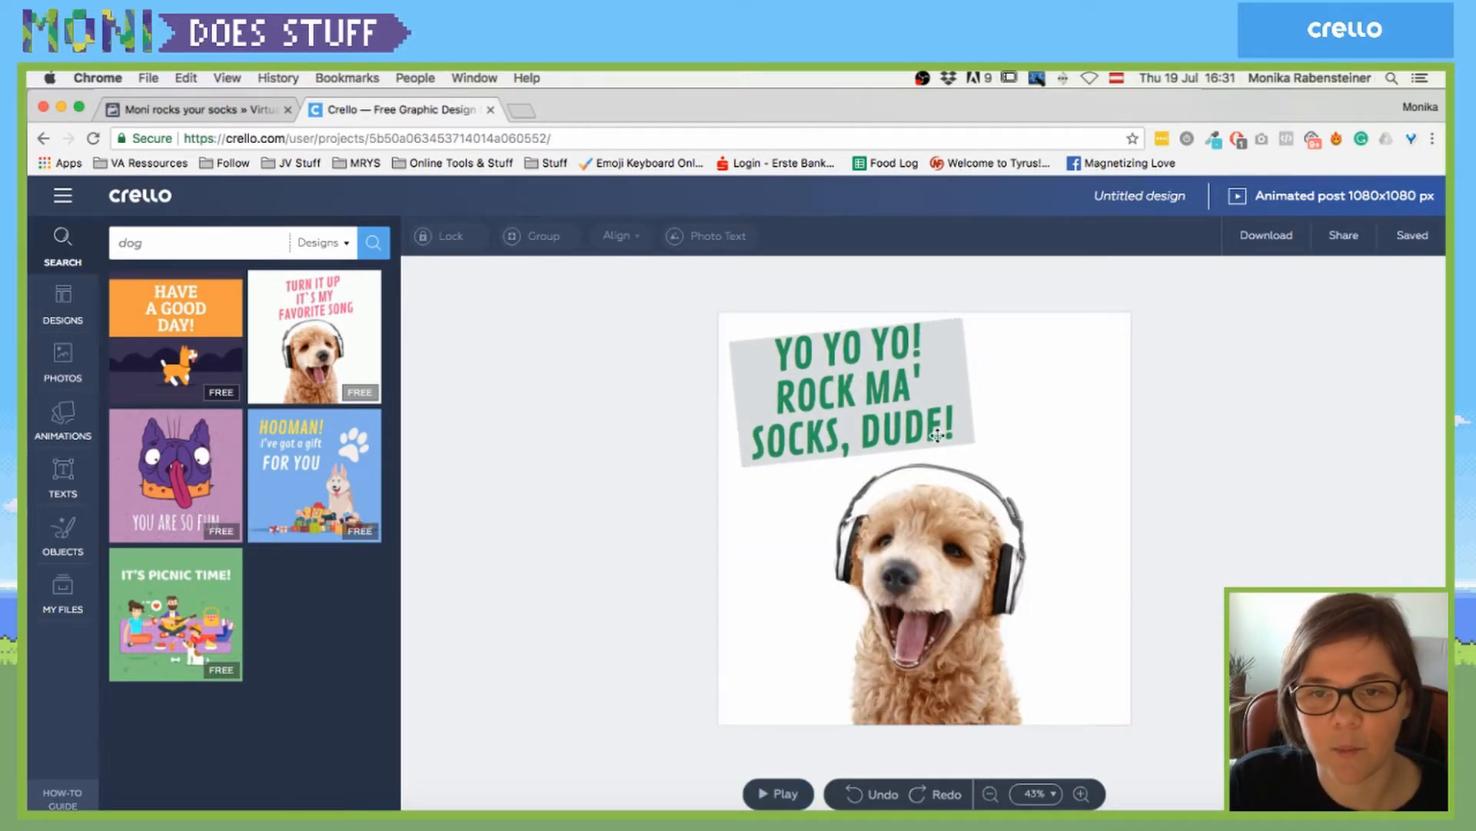
pyautogui.click(952, 382)
pyautogui.moveTo(972, 383); pyautogui.dragTo(1054, 370)
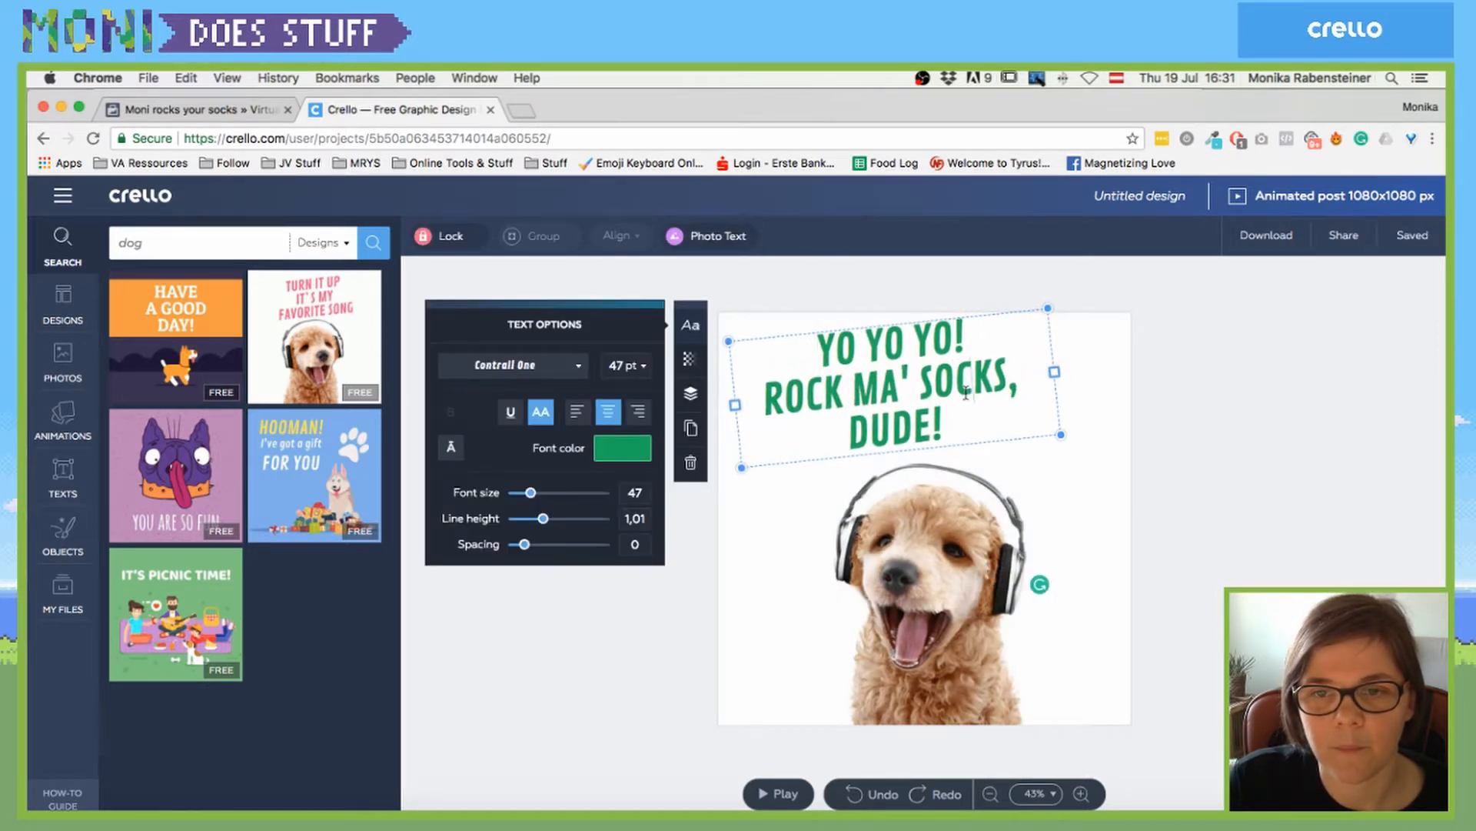
pyautogui.moveTo(913, 322); pyautogui.dragTo(868, 332)
pyautogui.click(763, 786)
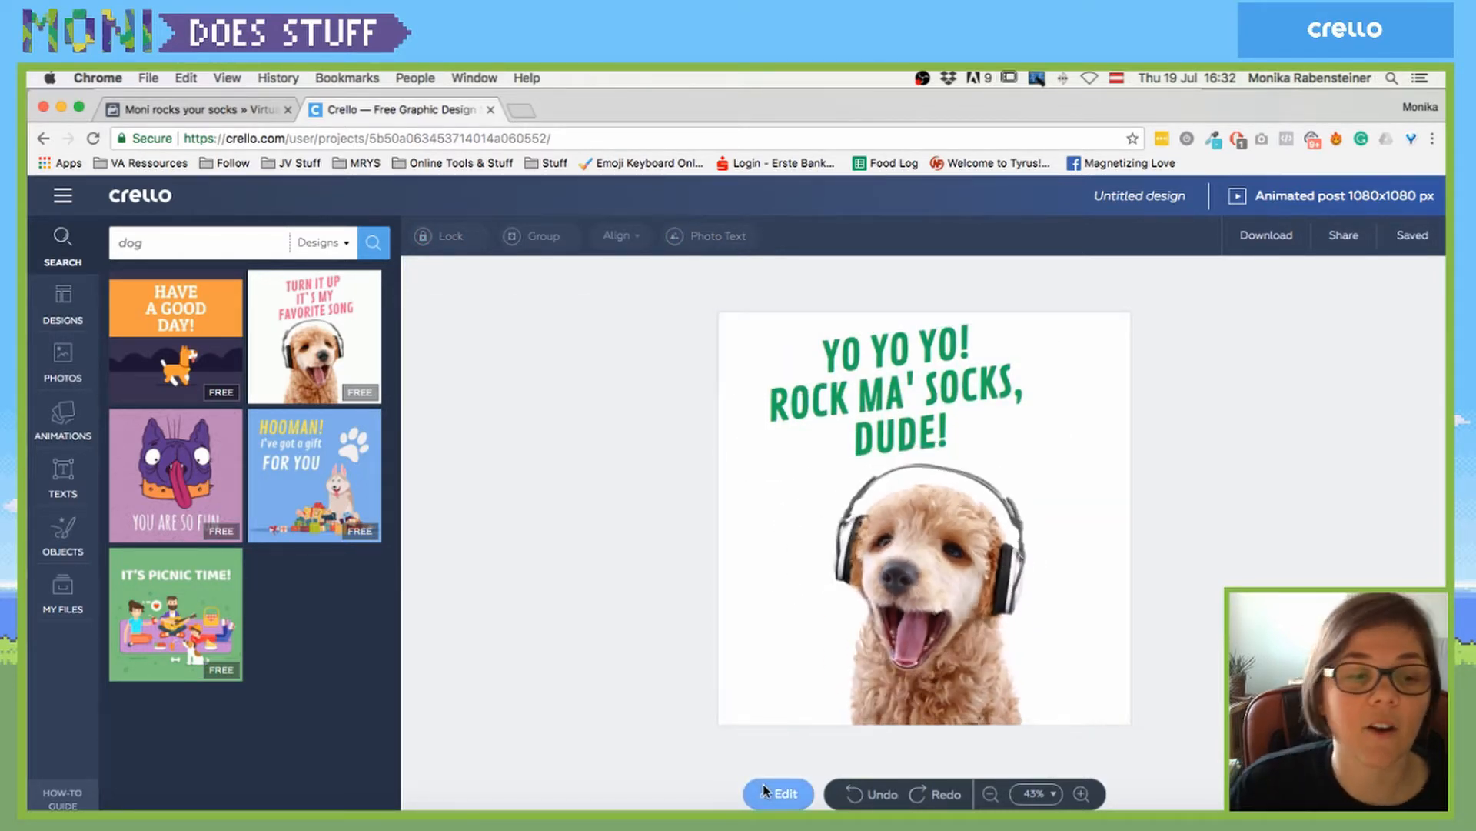
pyautogui.doubleClick(131, 239)
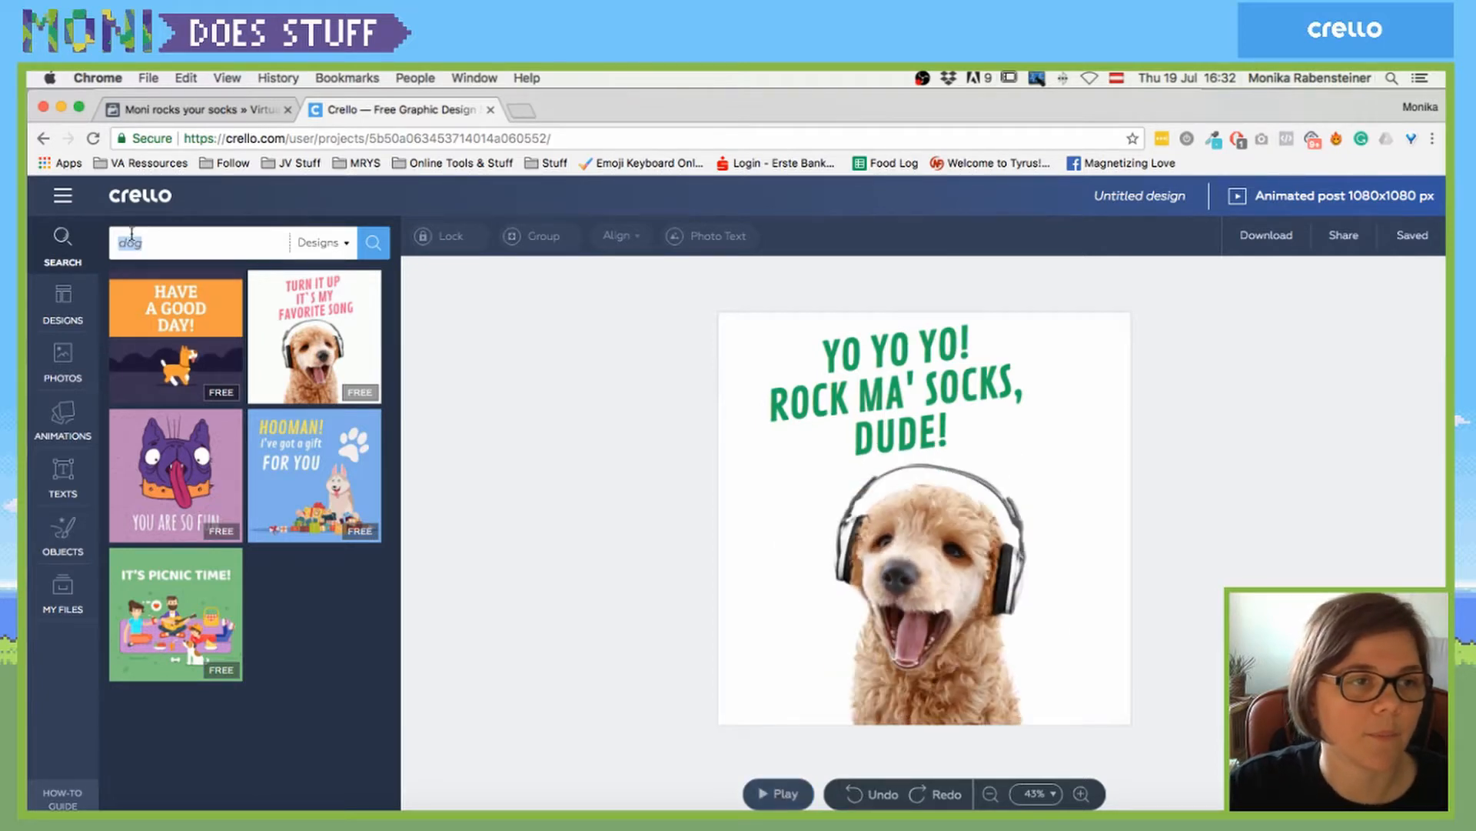
# - Browse the Designs list, then download the animated puppy design as Untitled design.mp4
pyautogui.click(63, 297)
pyautogui.scroll(-5, 272, 650)
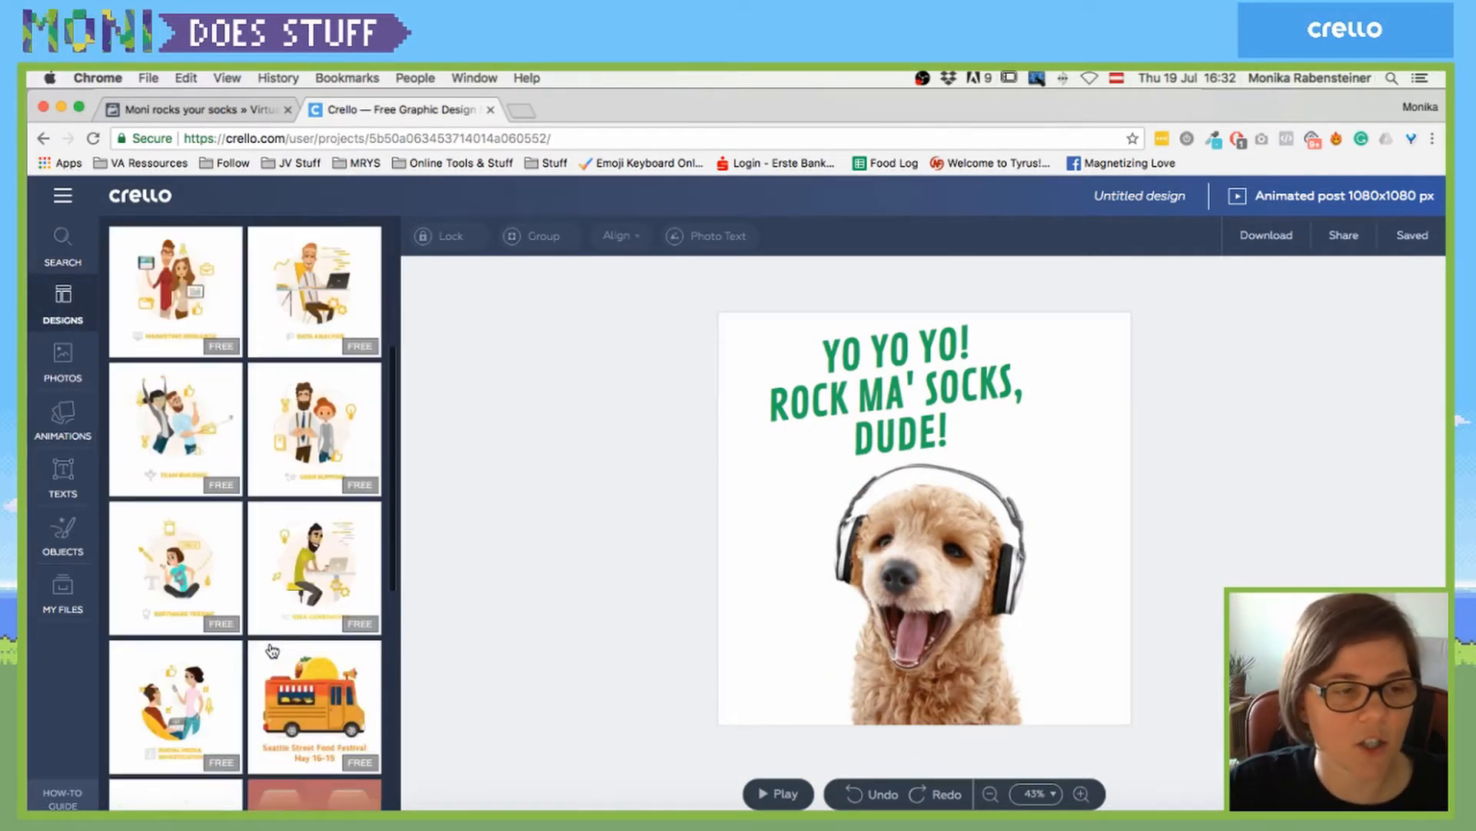
pyautogui.scroll(-15, 273, 650)
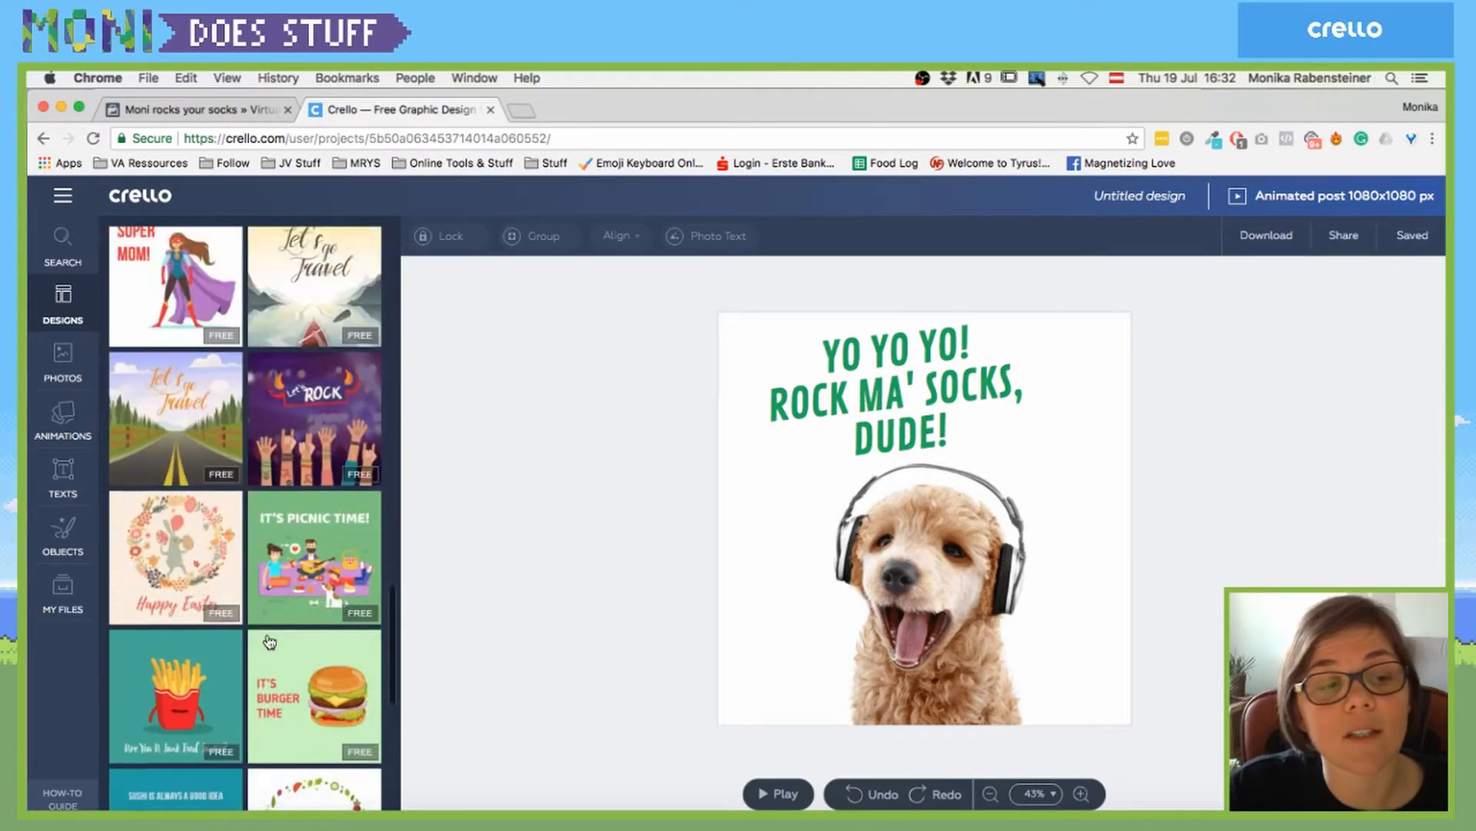
pyautogui.scroll(-6, 269, 642)
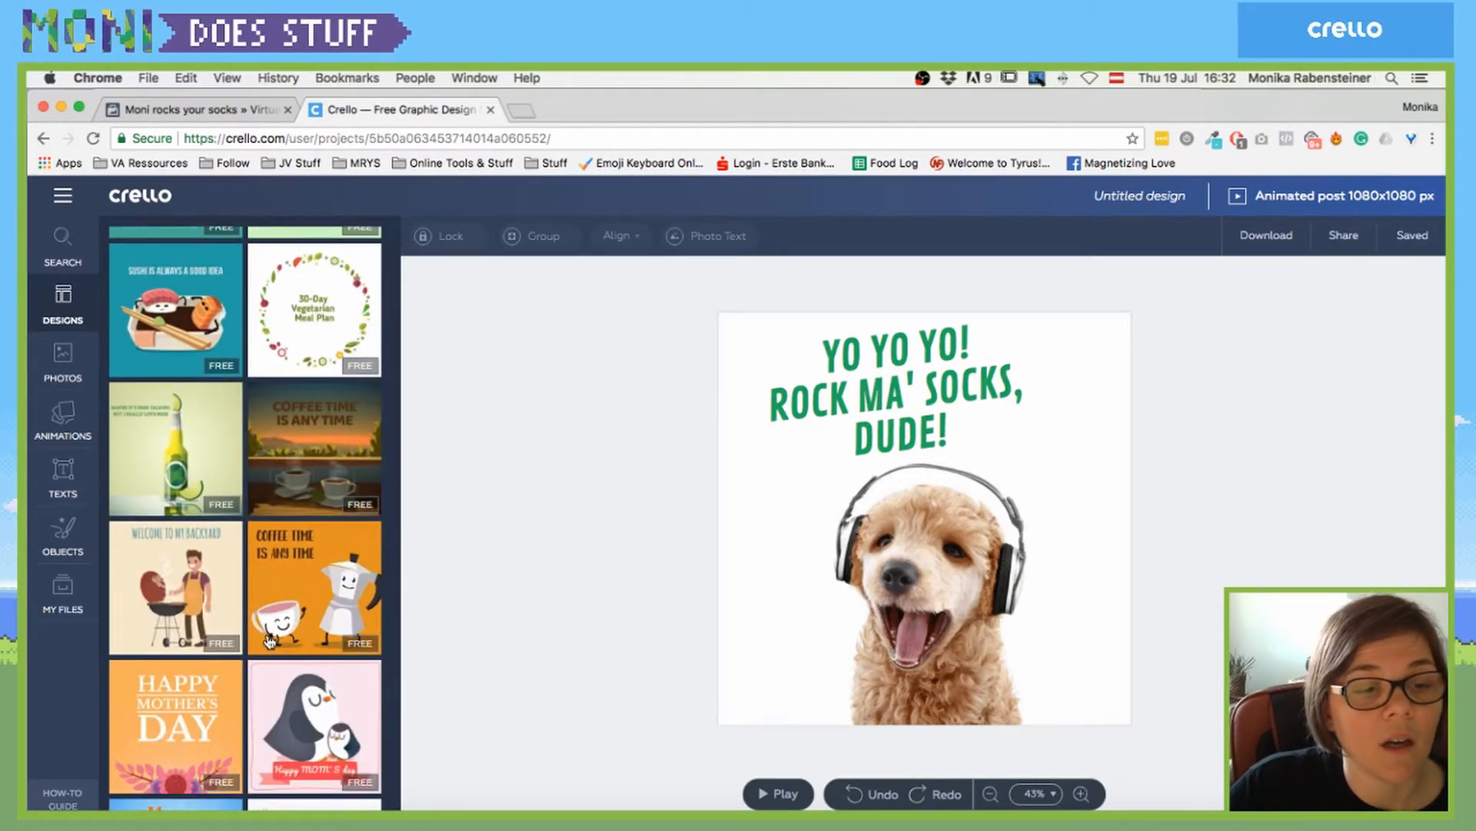
pyautogui.scroll(1, 269, 640)
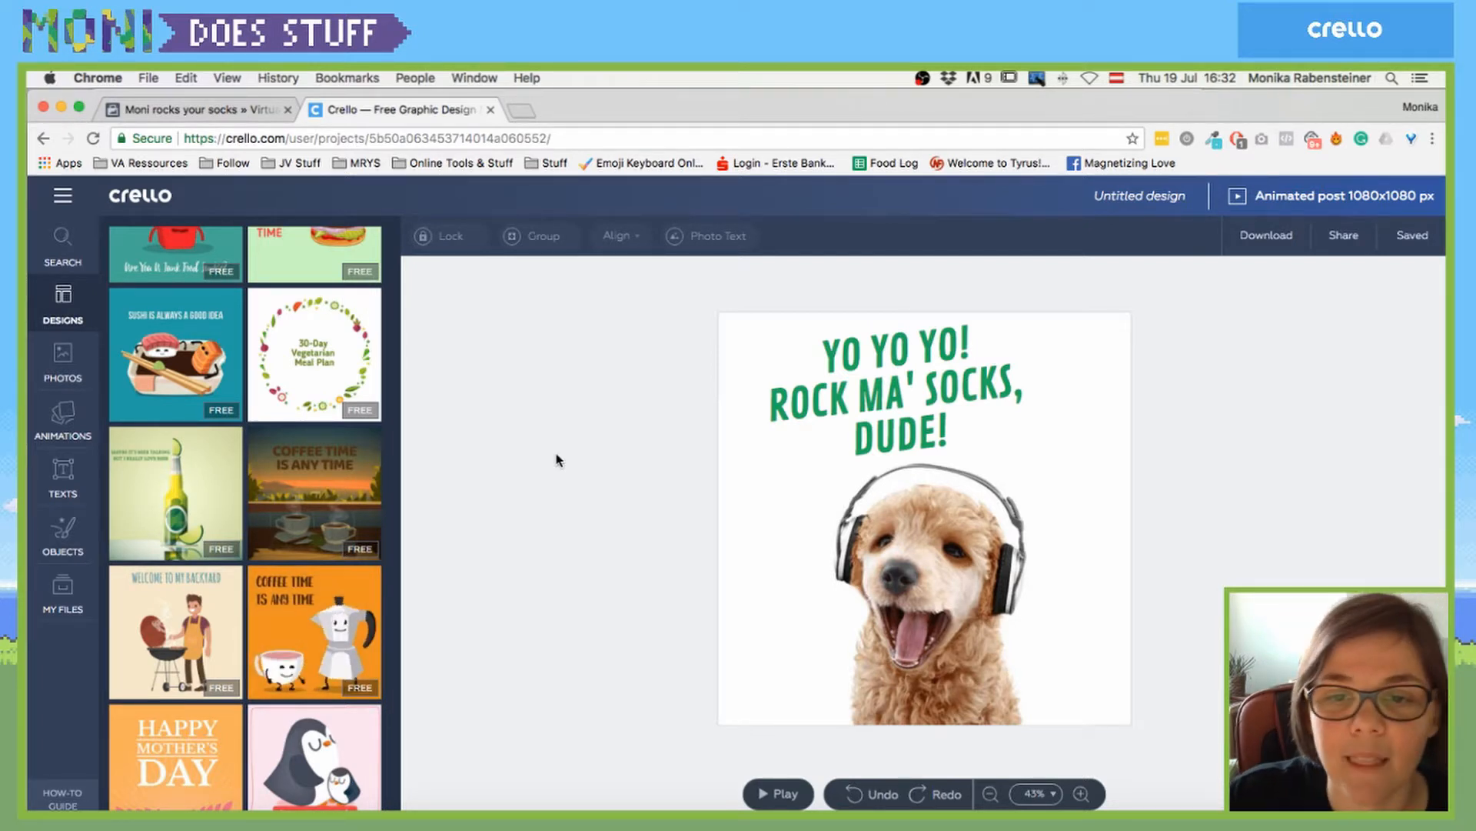
pyautogui.click(1253, 238)
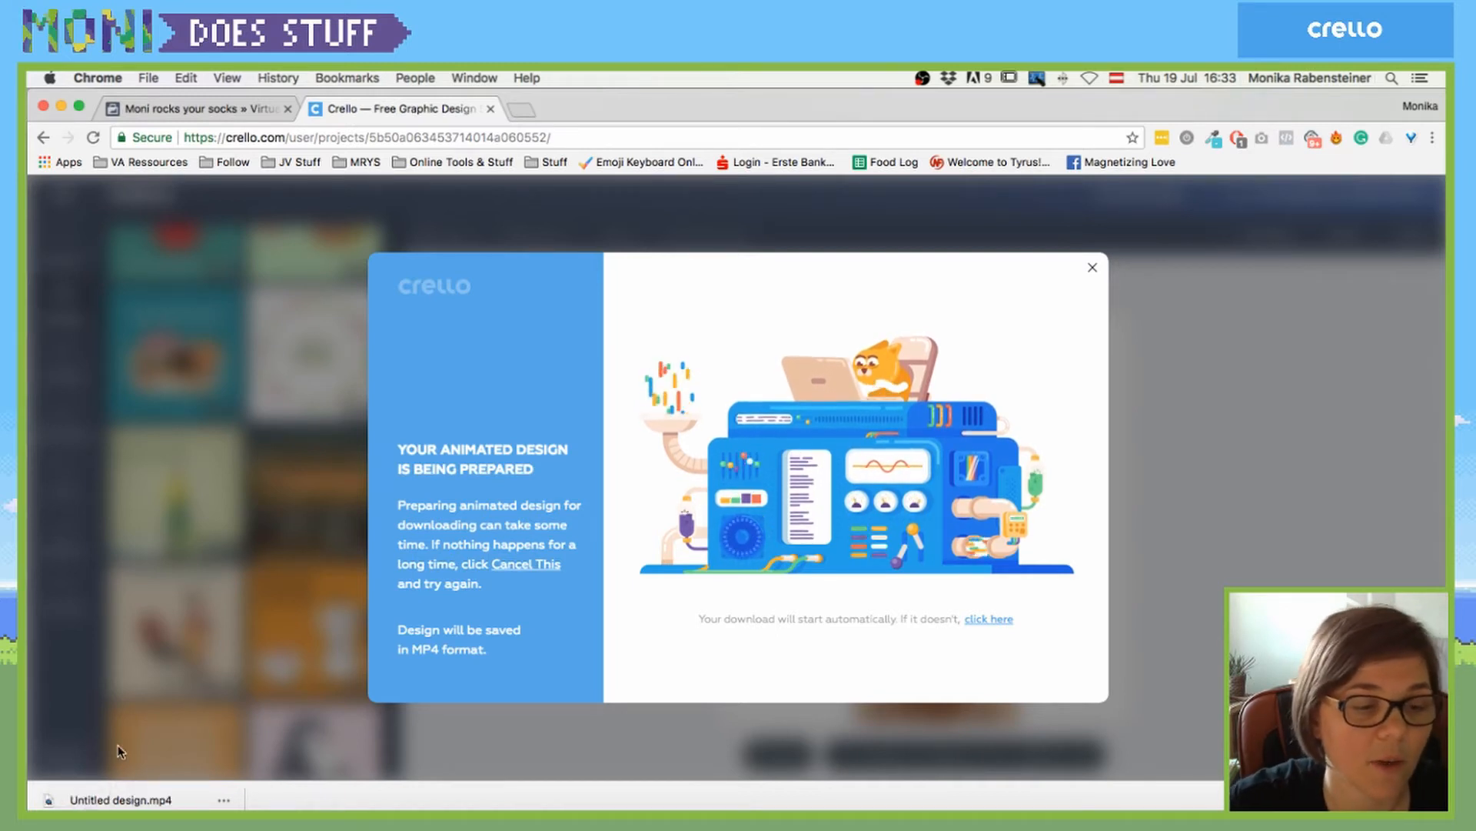
# - Reveal Untitled design.mp4 in Downloads and preview the 12-second 1080×1080 puppy video
pyautogui.click(223, 800)
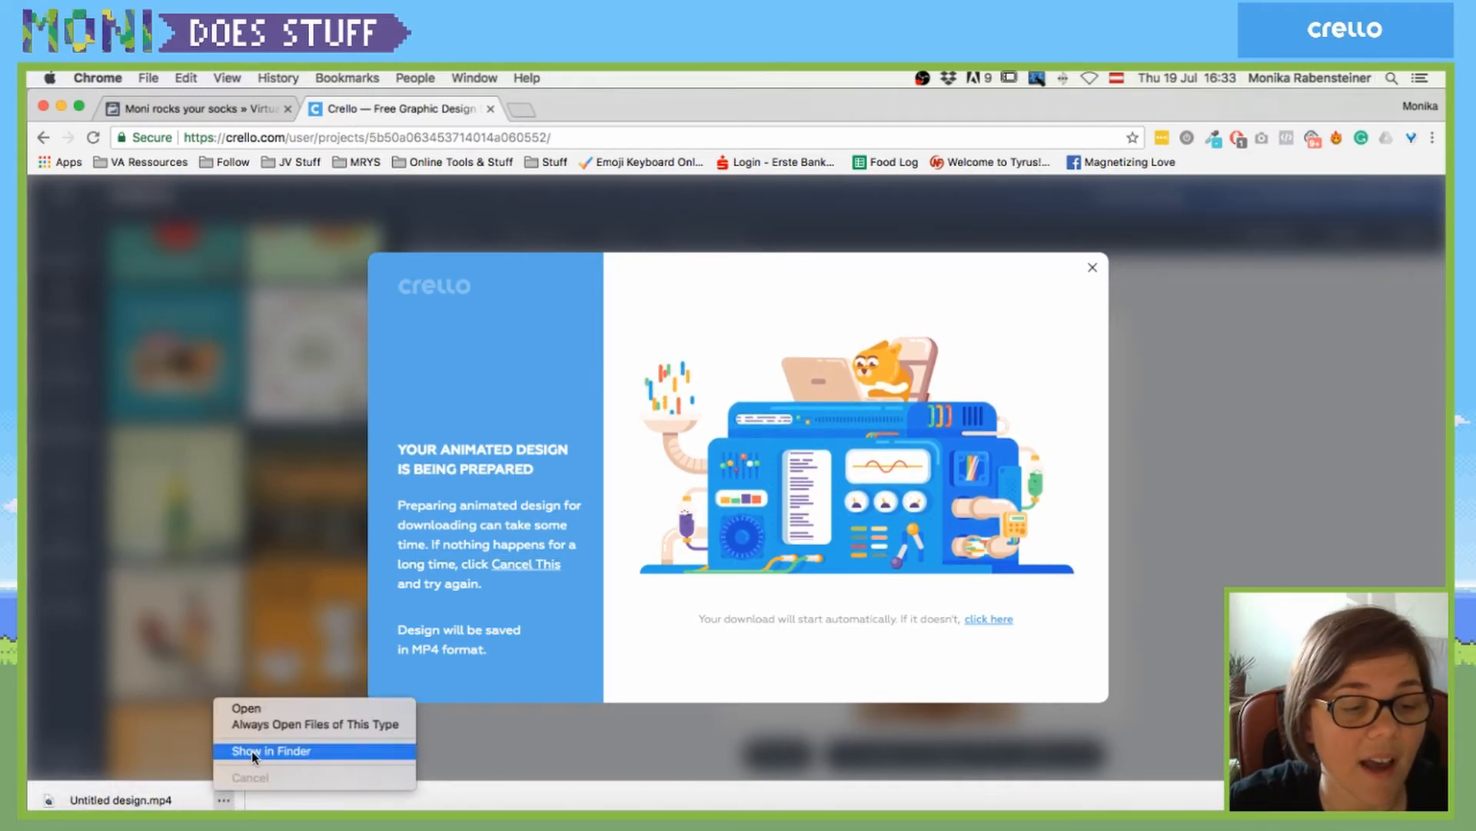
pyautogui.click(251, 751)
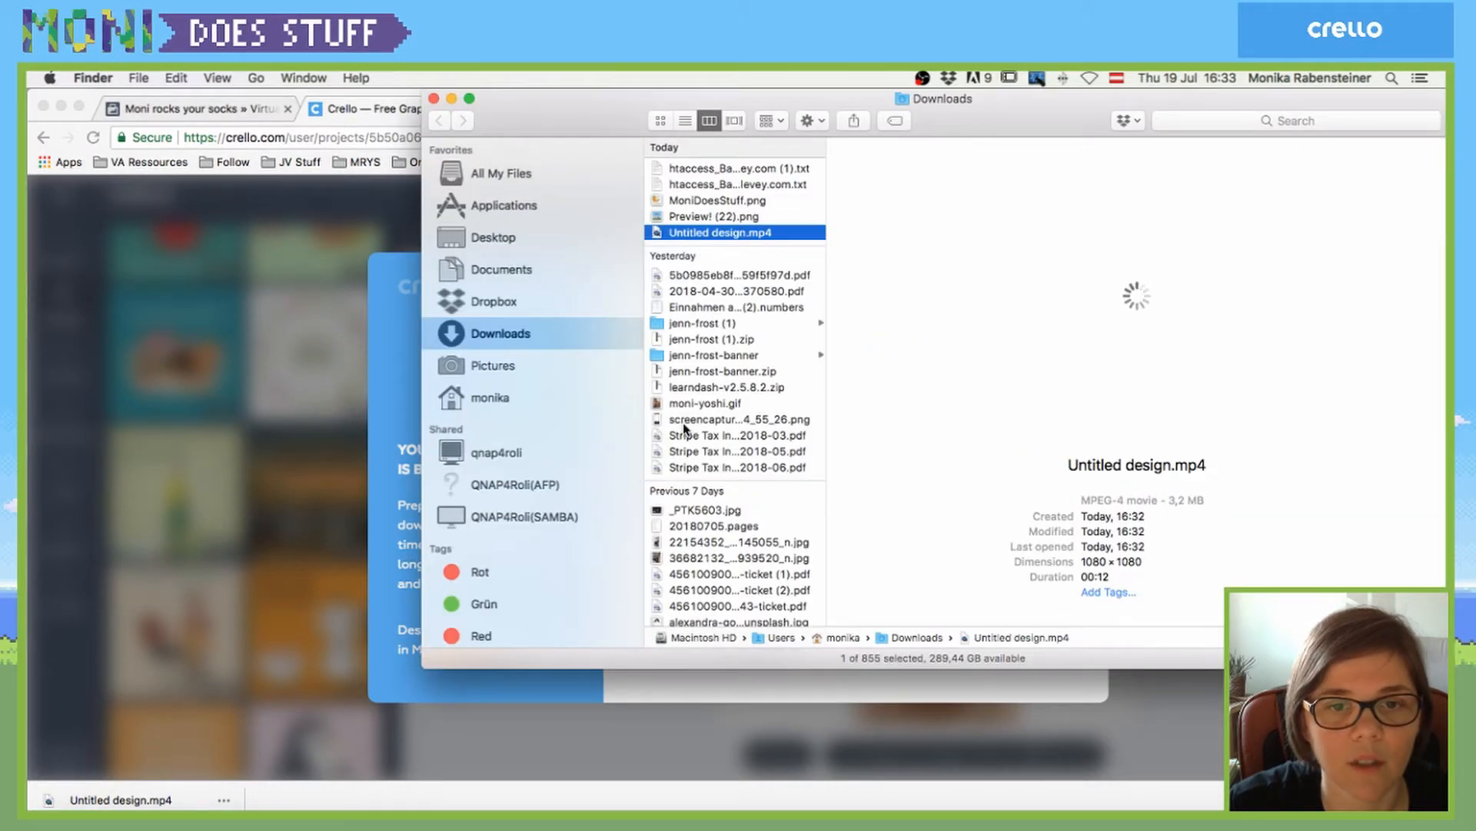
pyautogui.press('space')
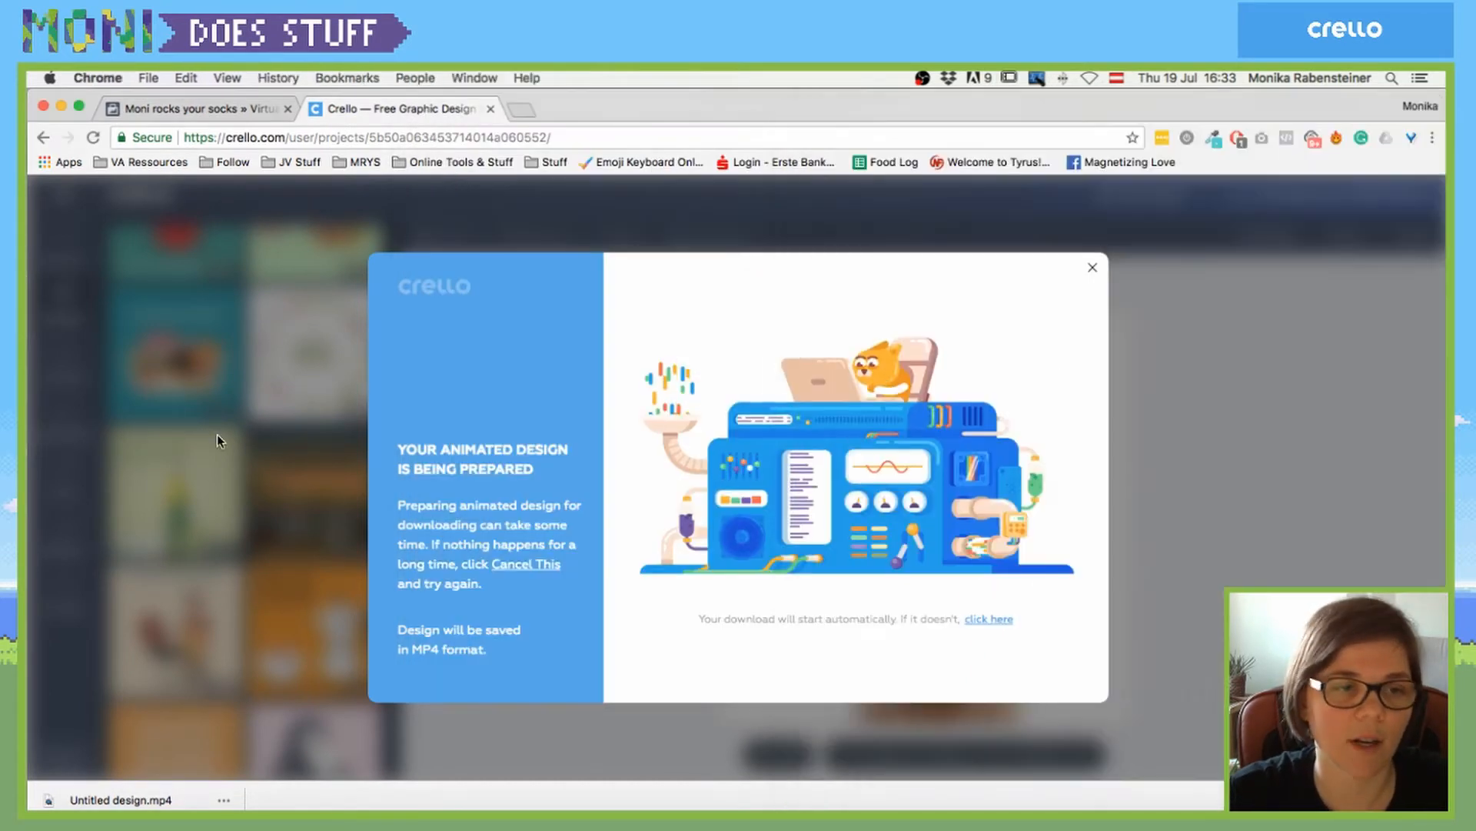
# - Load ezgif.com in a new browser tab
pyautogui.click(218, 439)
pyautogui.press('super+t')
pyautogui.write('e')
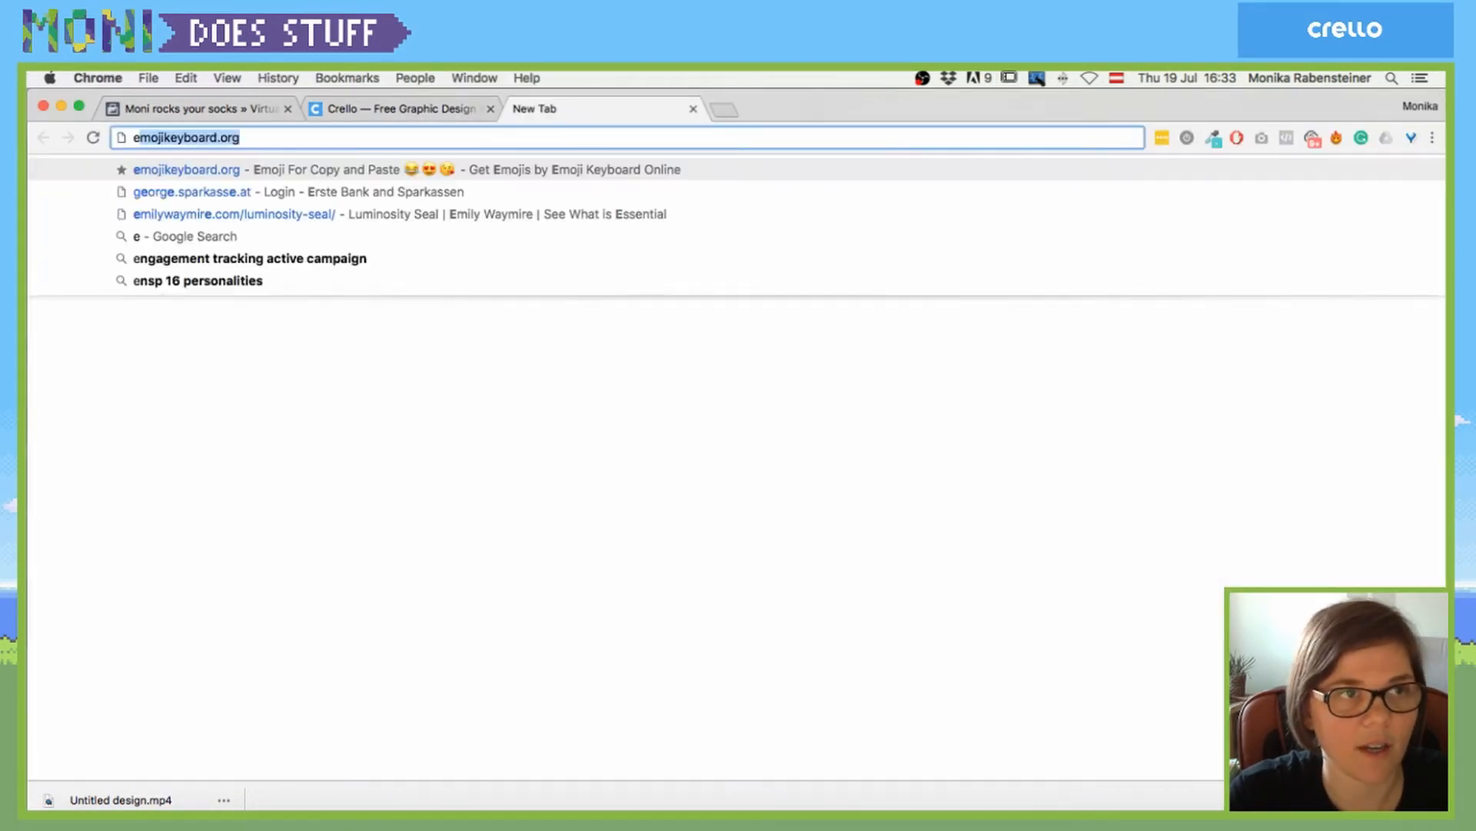
pyautogui.press('BackSpace')
pyautogui.press('BackSpace')
pyautogui.write('g')
pyautogui.press('BackSpace')
pyautogui.press('BackSpace')
pyautogui.write('ez')
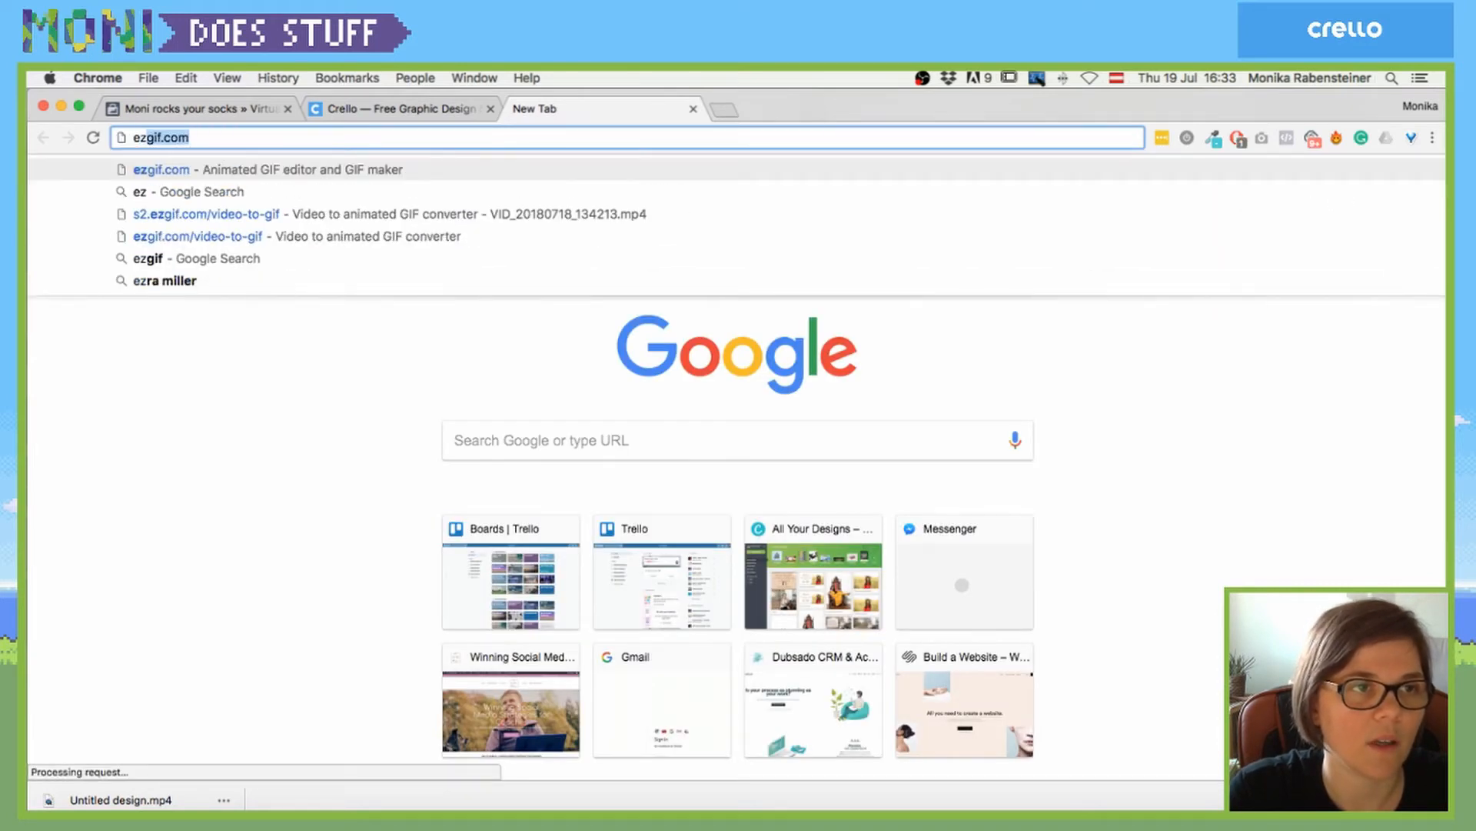
pyautogui.write('gif.com')
pyautogui.press('Return')
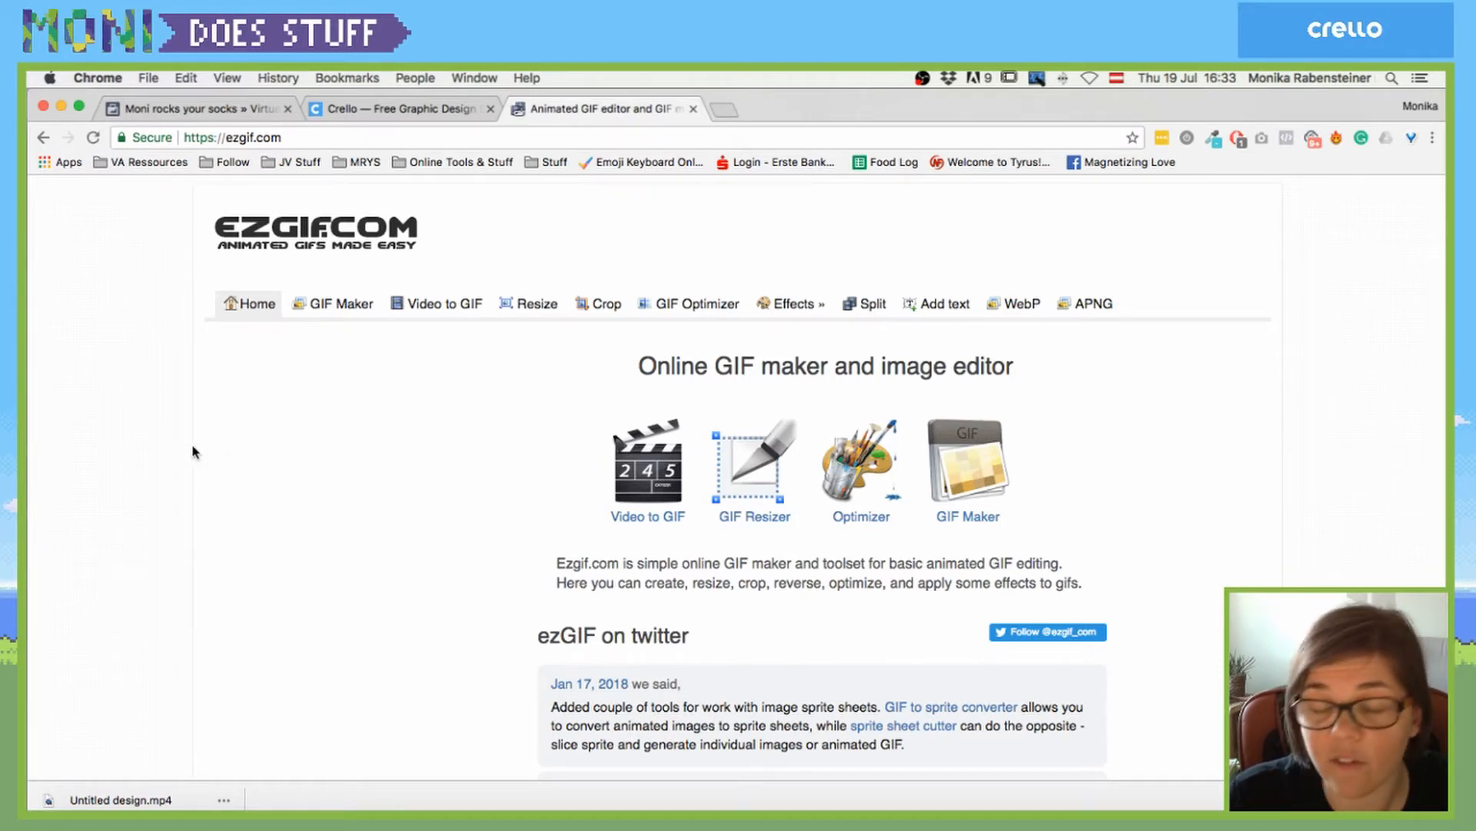
# - In ezgif's Video to GIF converter, choose Untitled design.mp4 from Downloads
pyautogui.click(427, 306)
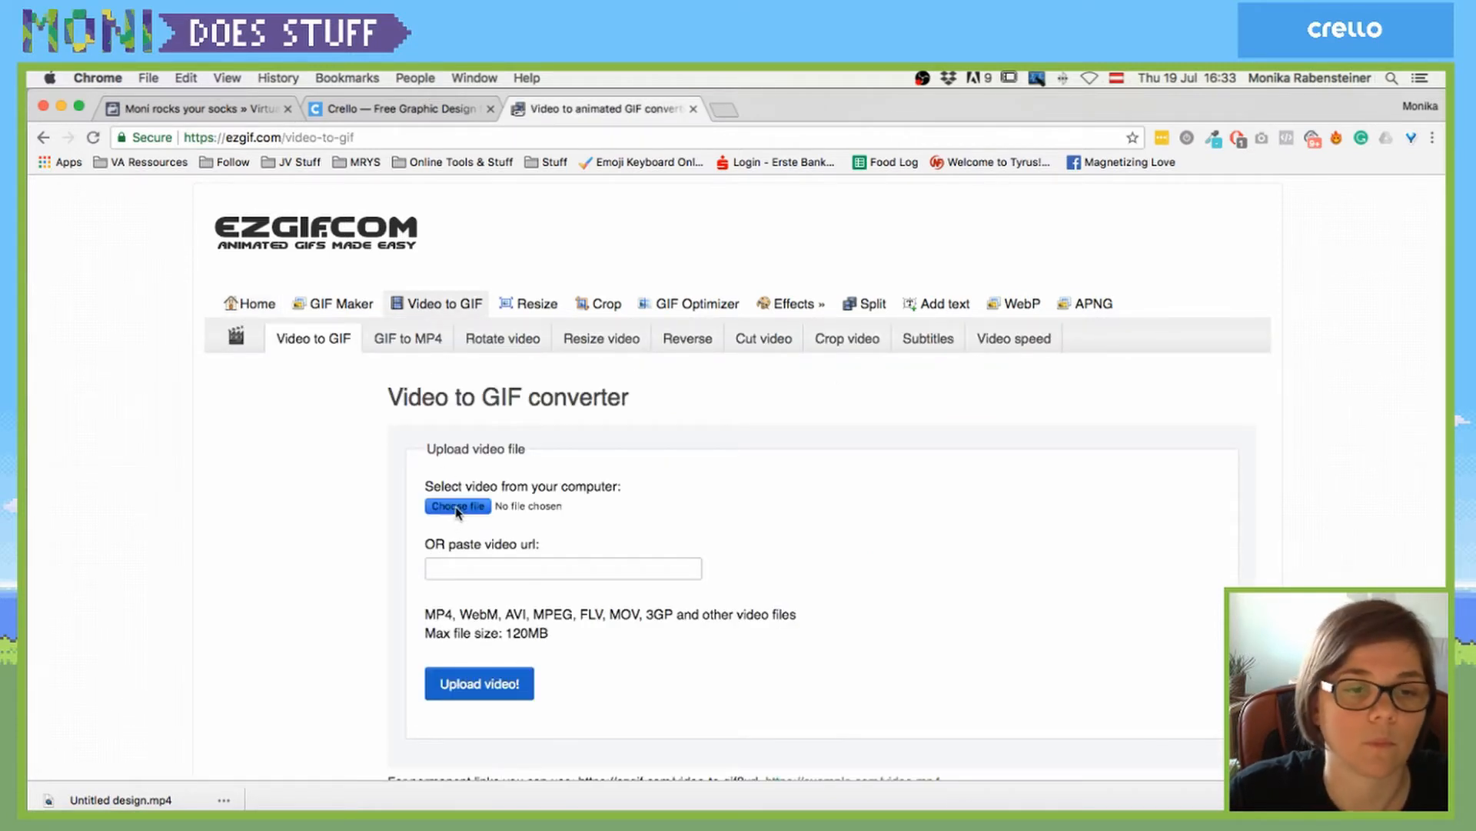
pyautogui.click(458, 507)
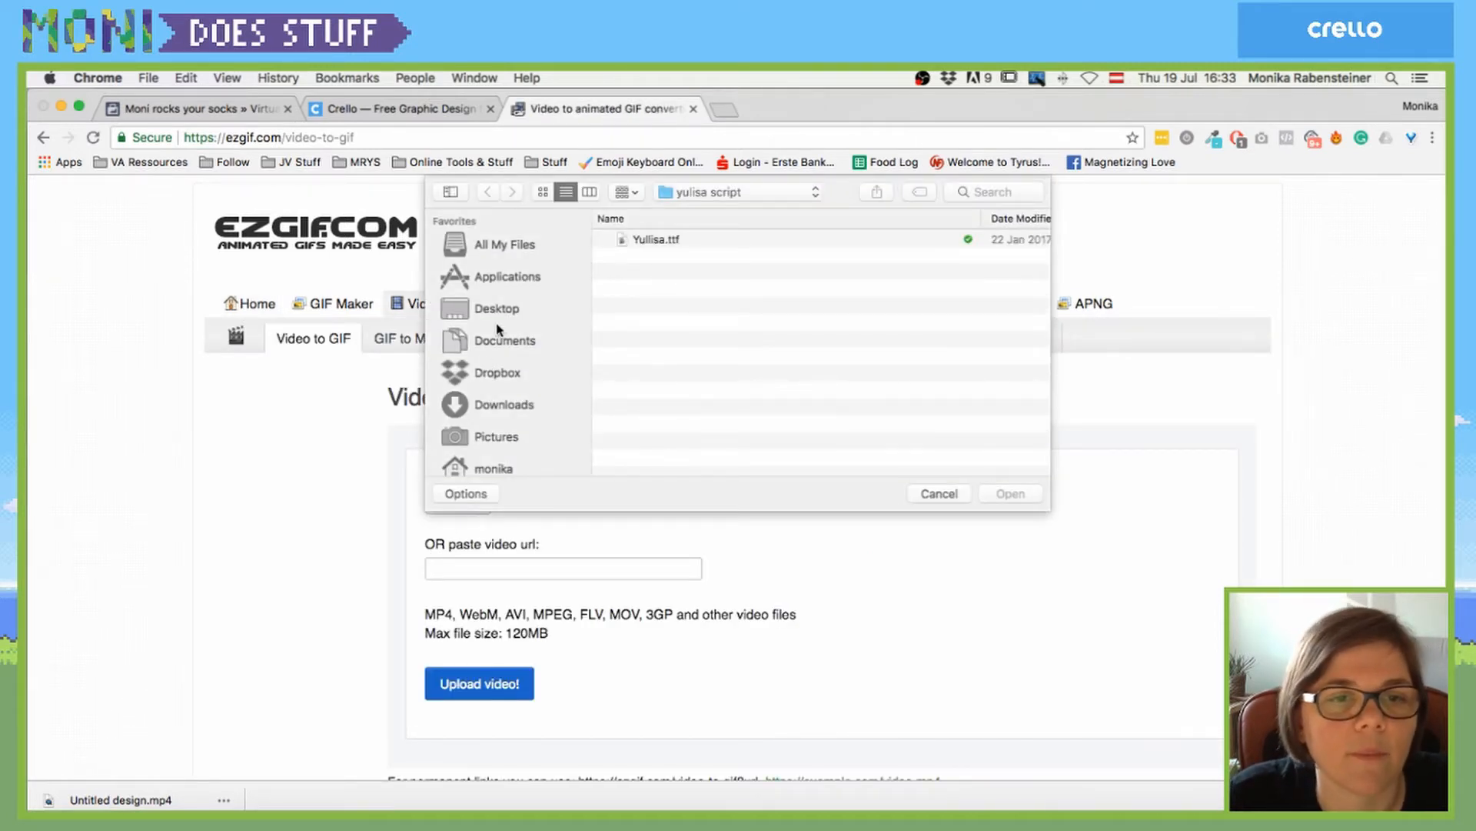
pyautogui.click(483, 411)
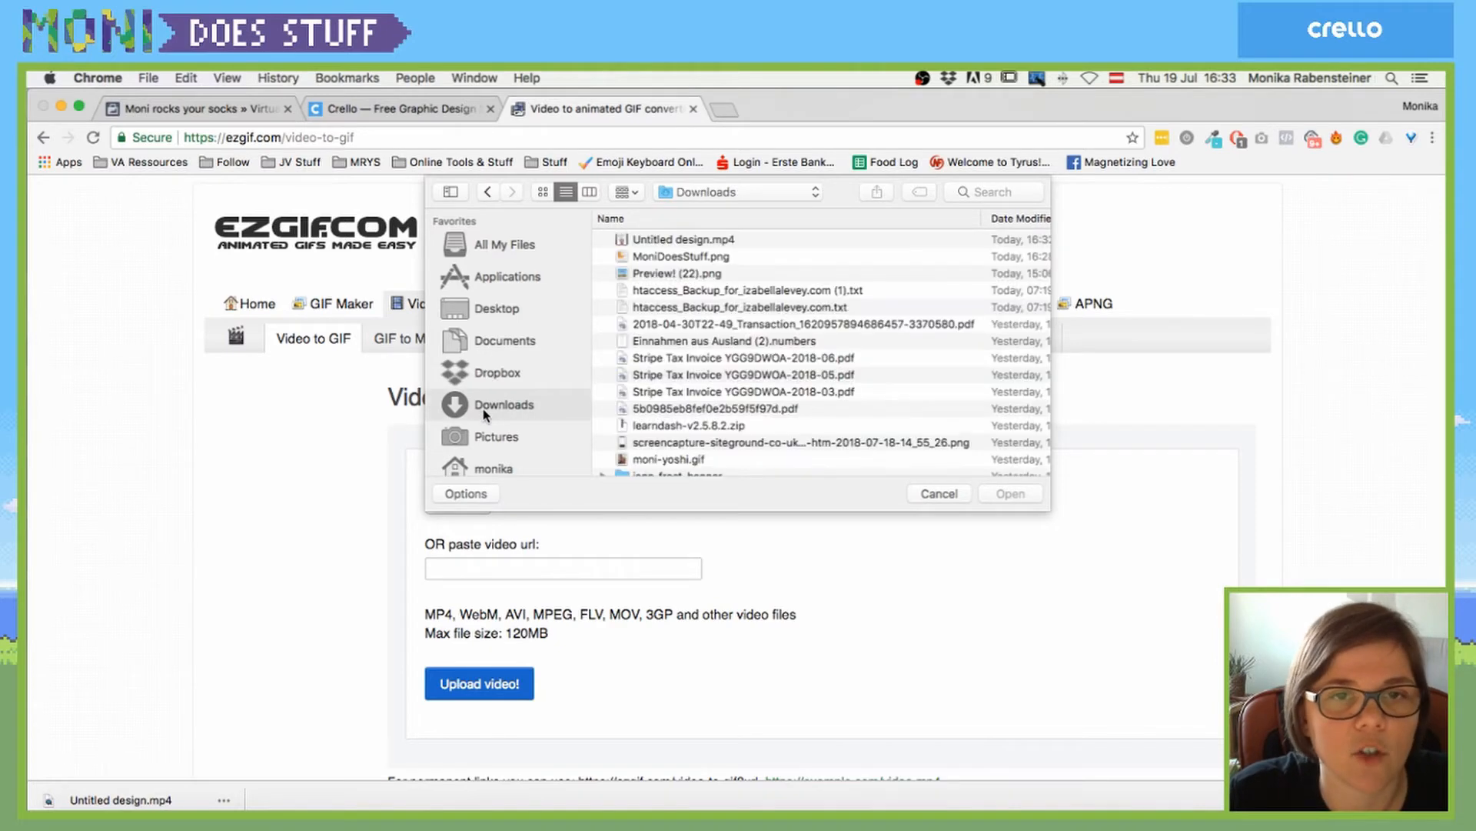
pyautogui.click(710, 240)
pyautogui.doubleClick(711, 240)
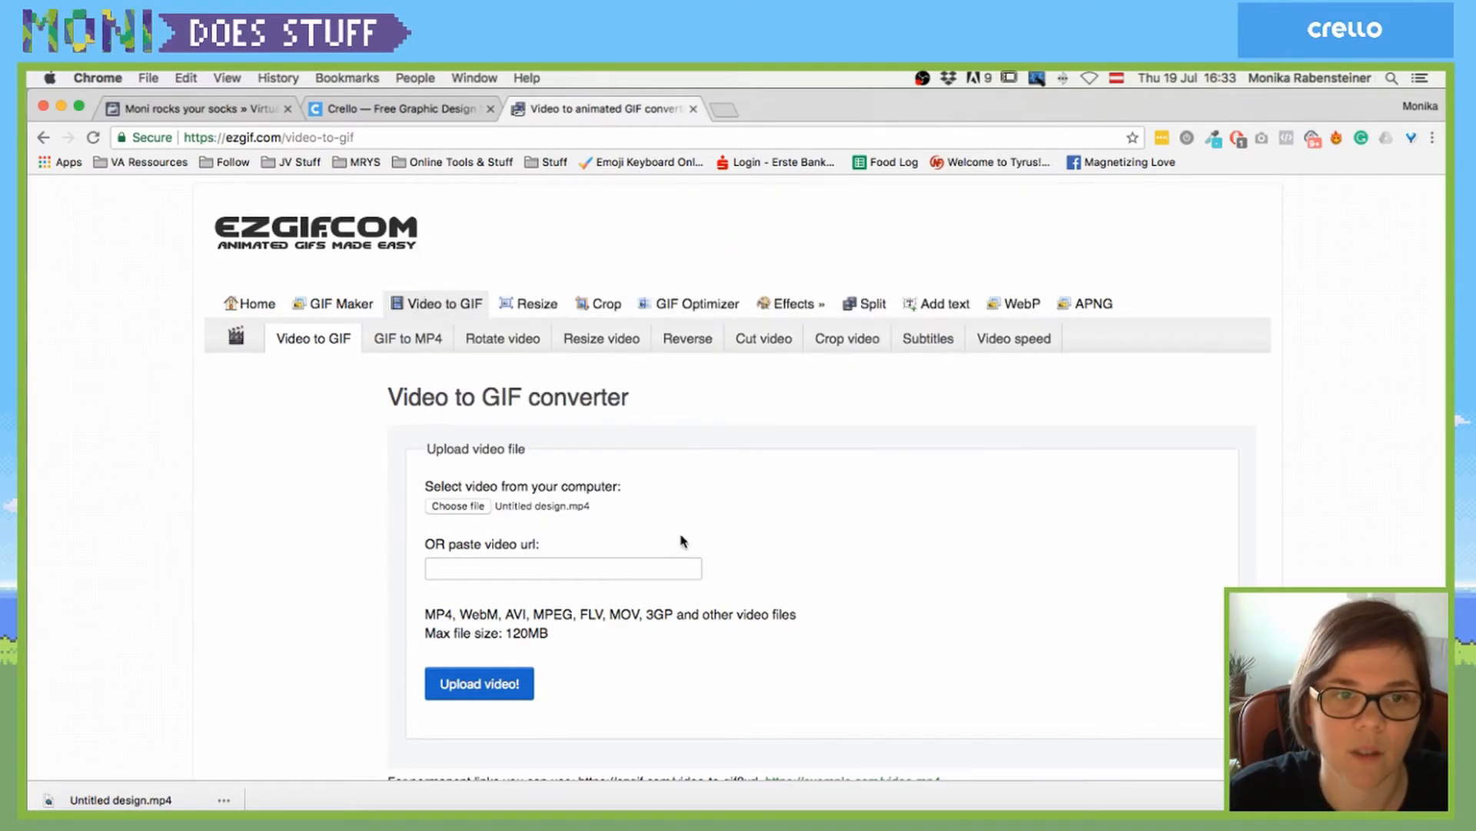
pyautogui.scroll(-2, 607, 553)
# - Upload the puppy video to ezgif and play its preview
pyautogui.click(443, 603)
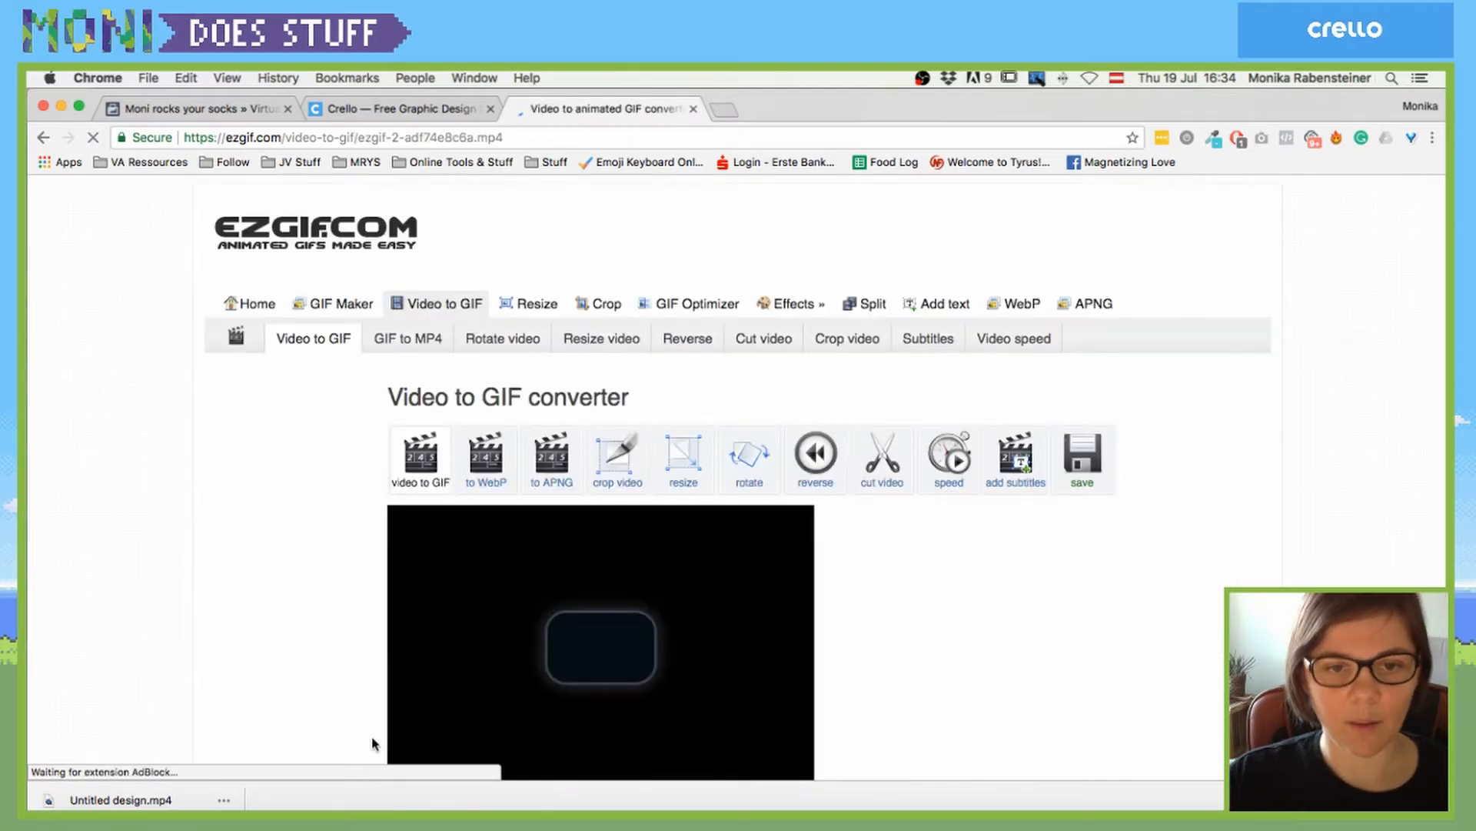
pyautogui.scroll(-5, 1007, 701)
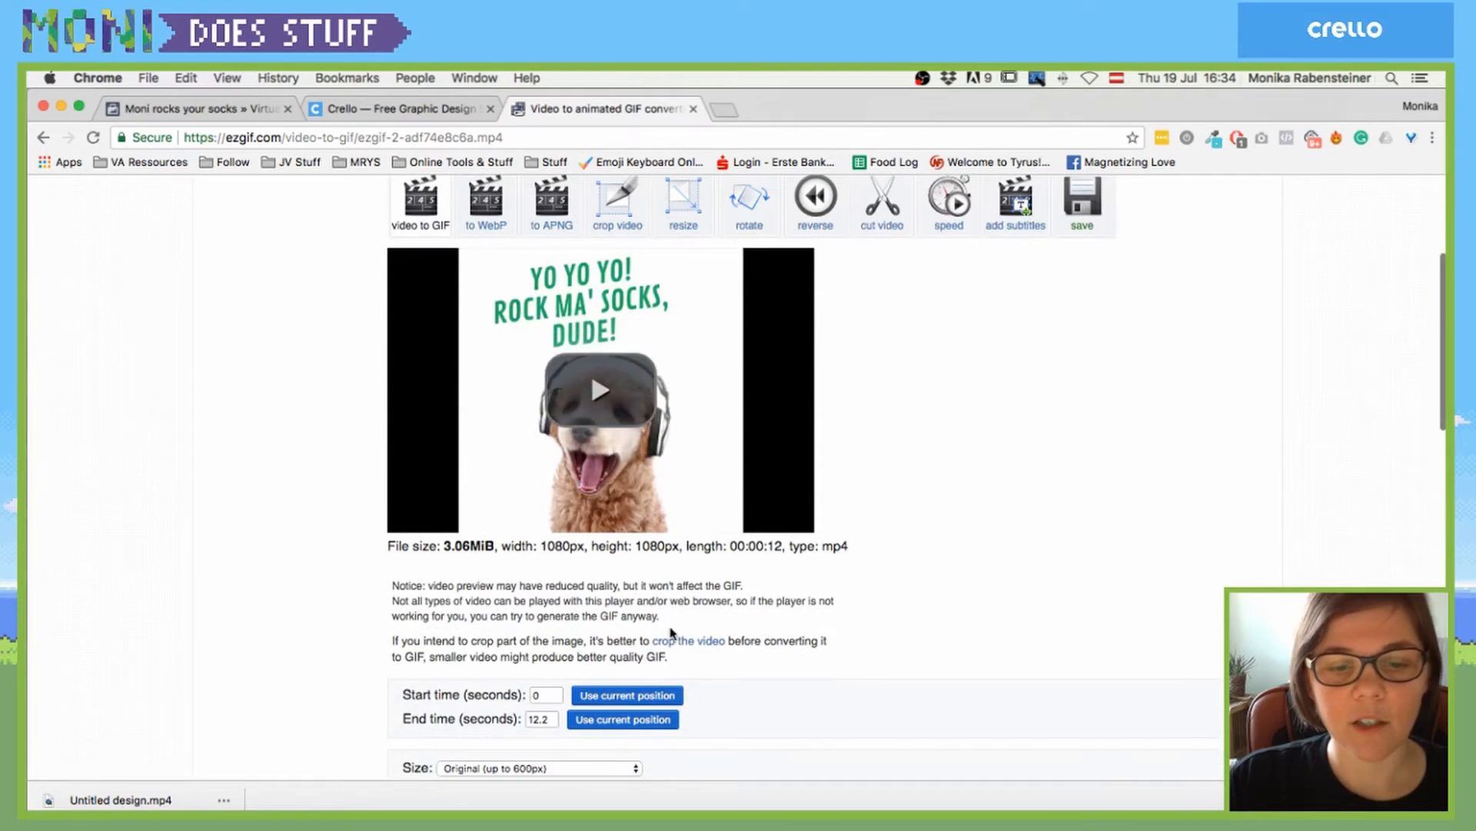
pyautogui.scroll(-3, 601, 546)
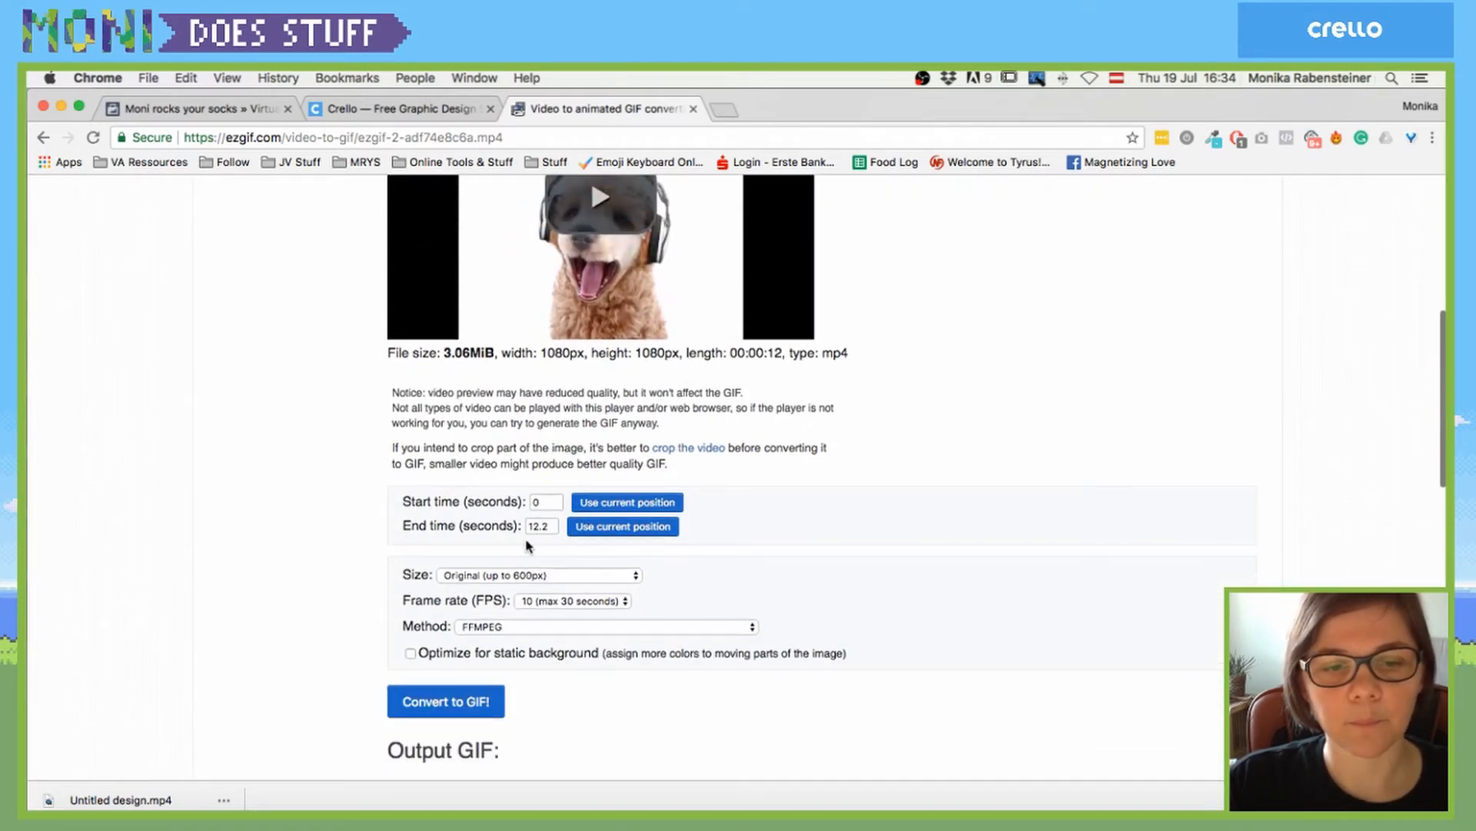
pyautogui.click(612, 216)
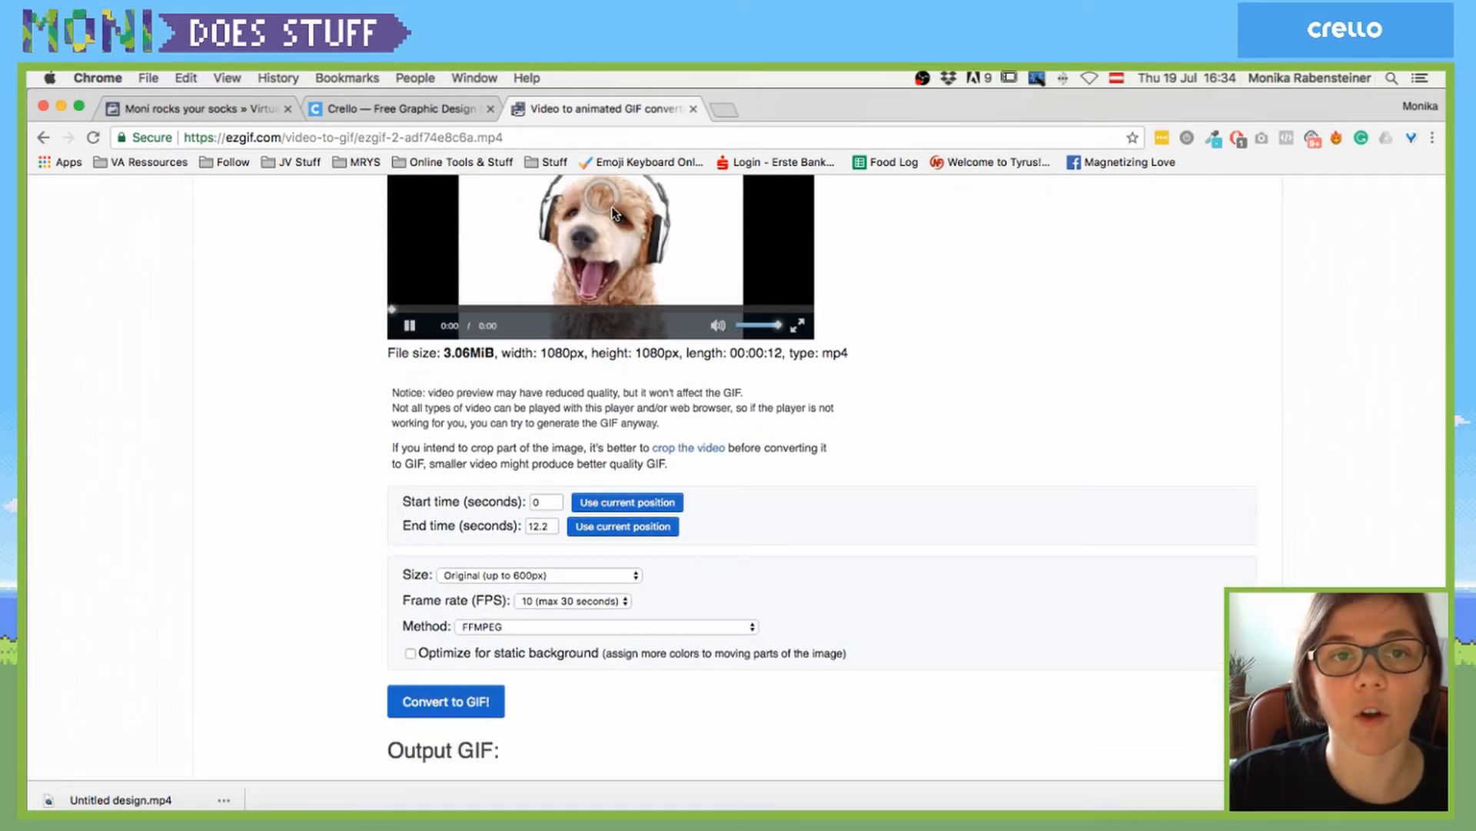
# - Convert the video into a 600×600, 122-frame animated GIF
pyautogui.scroll(-4, 800, 511)
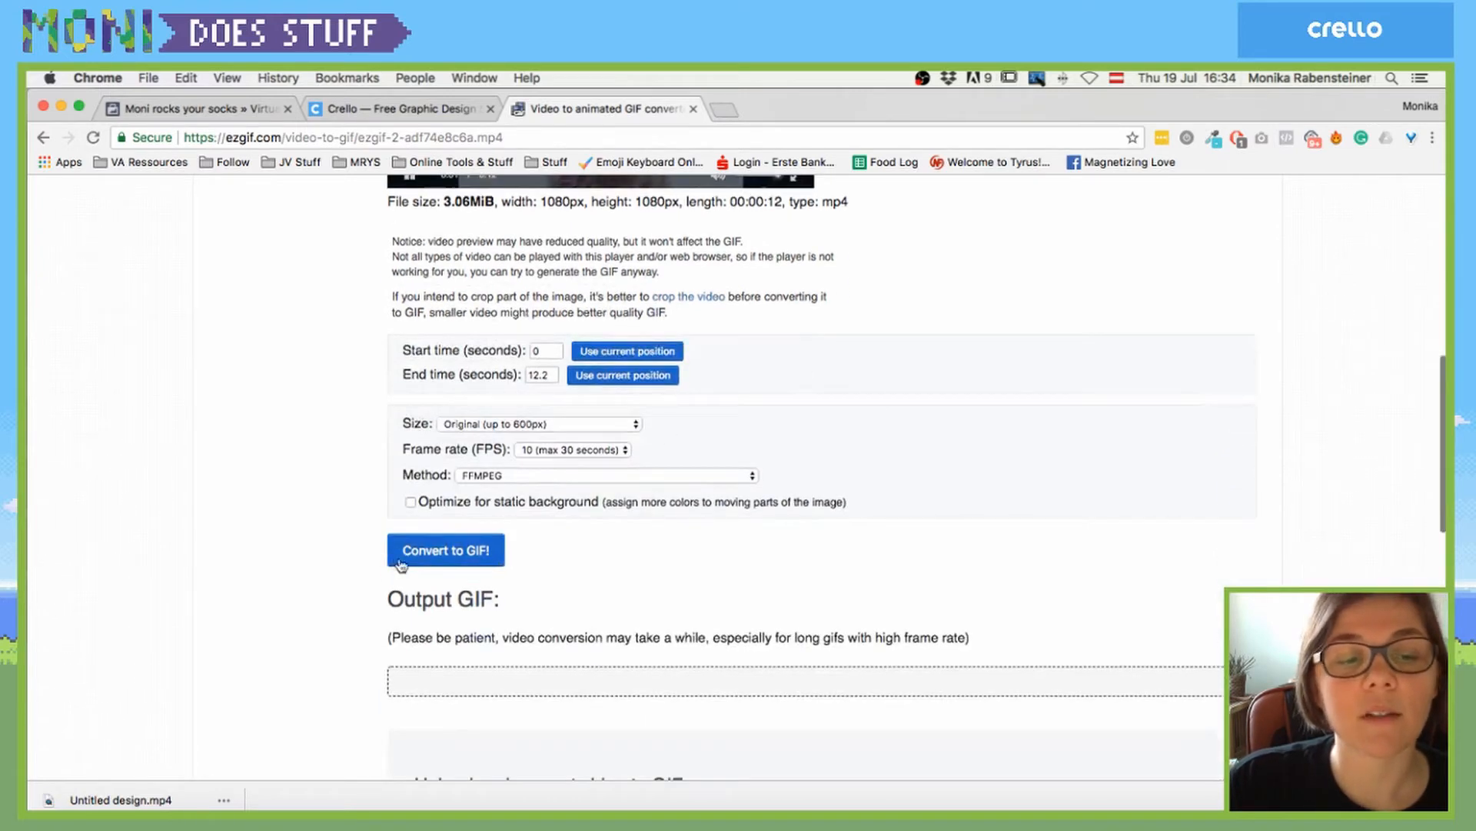
pyautogui.click(454, 538)
pyautogui.scroll(-6, 453, 541)
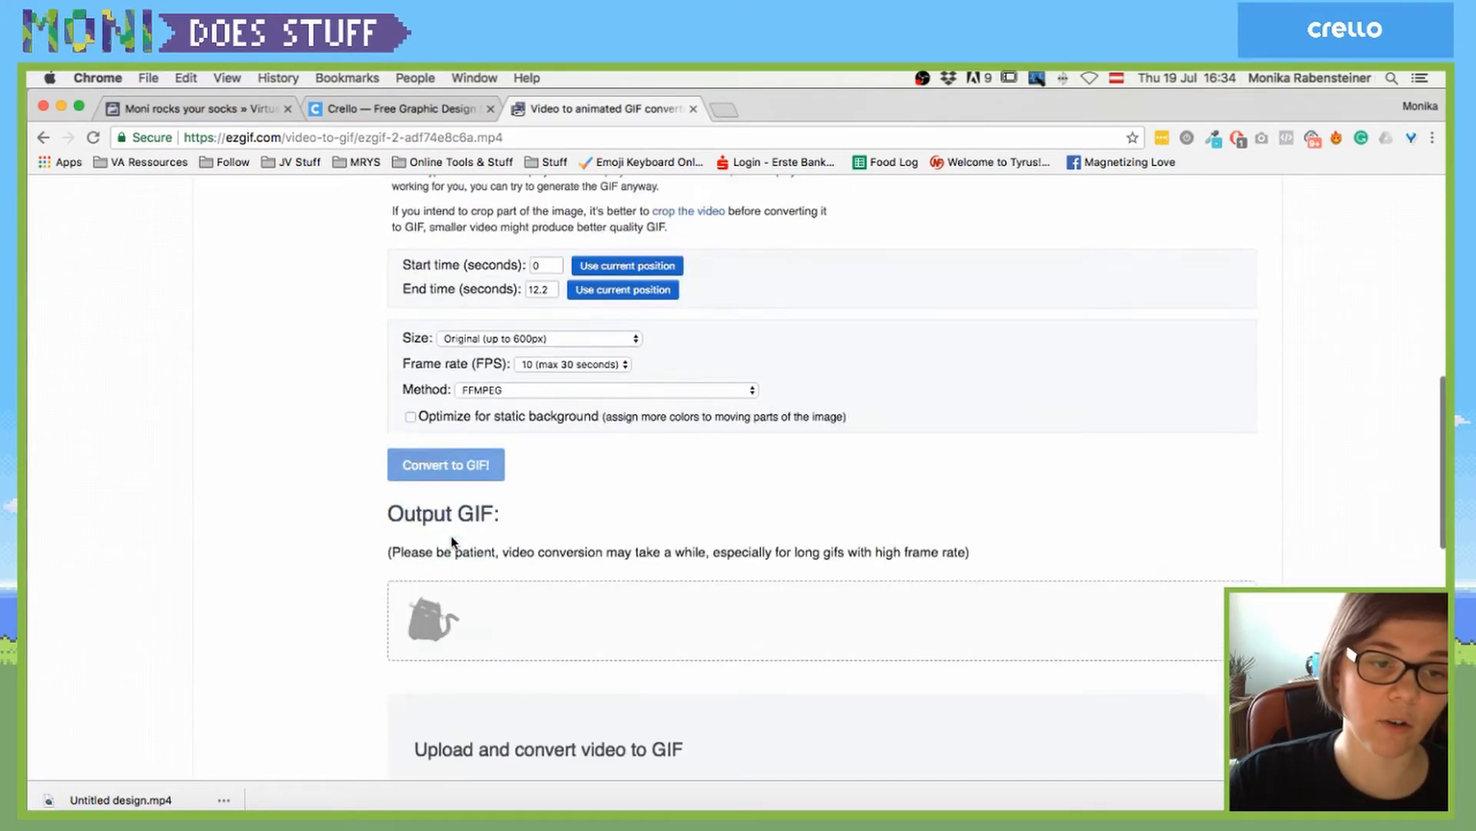
pyautogui.scroll(-1, 364, 496)
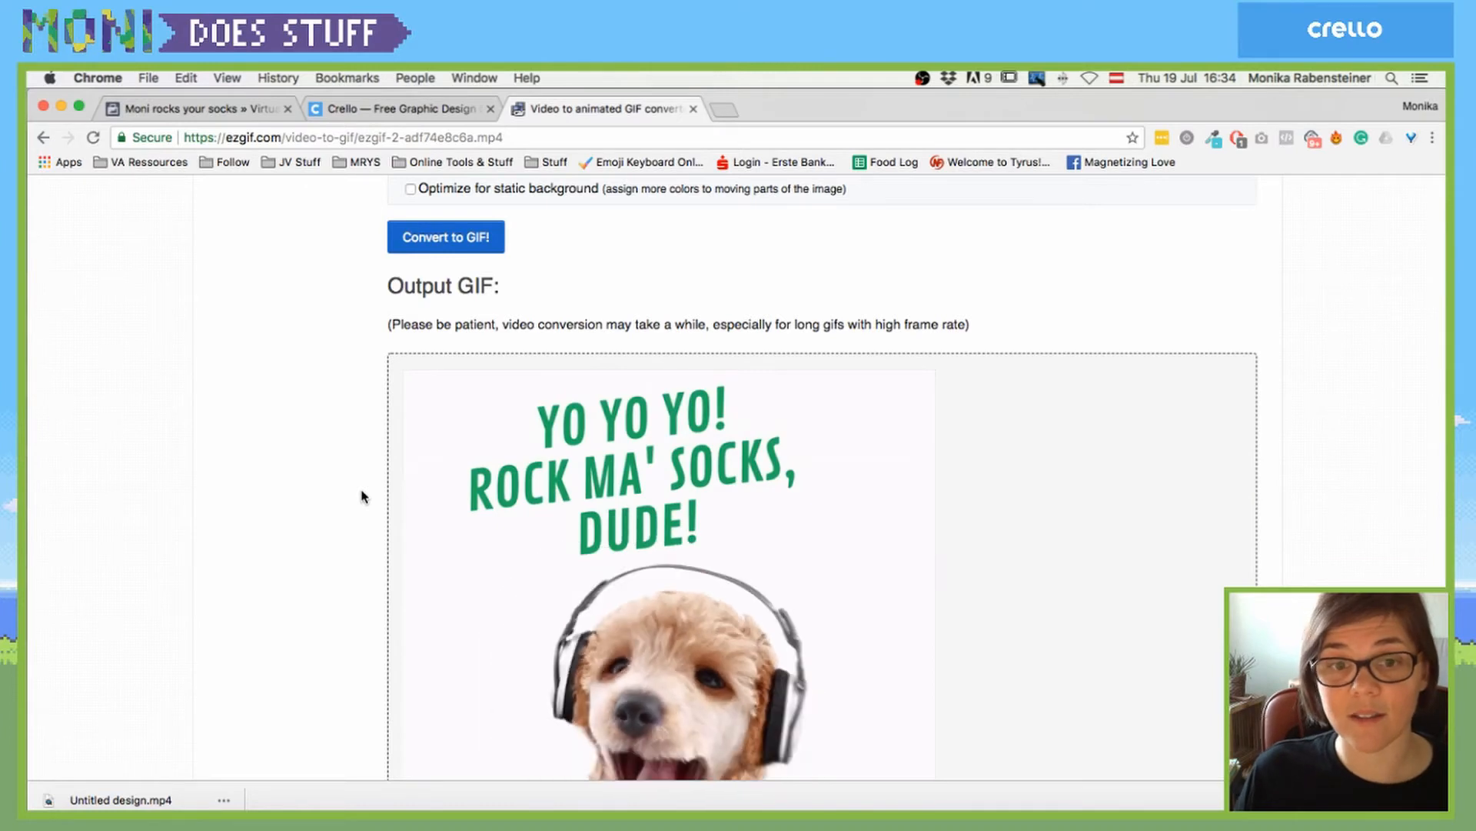
pyautogui.scroll(-6, 364, 496)
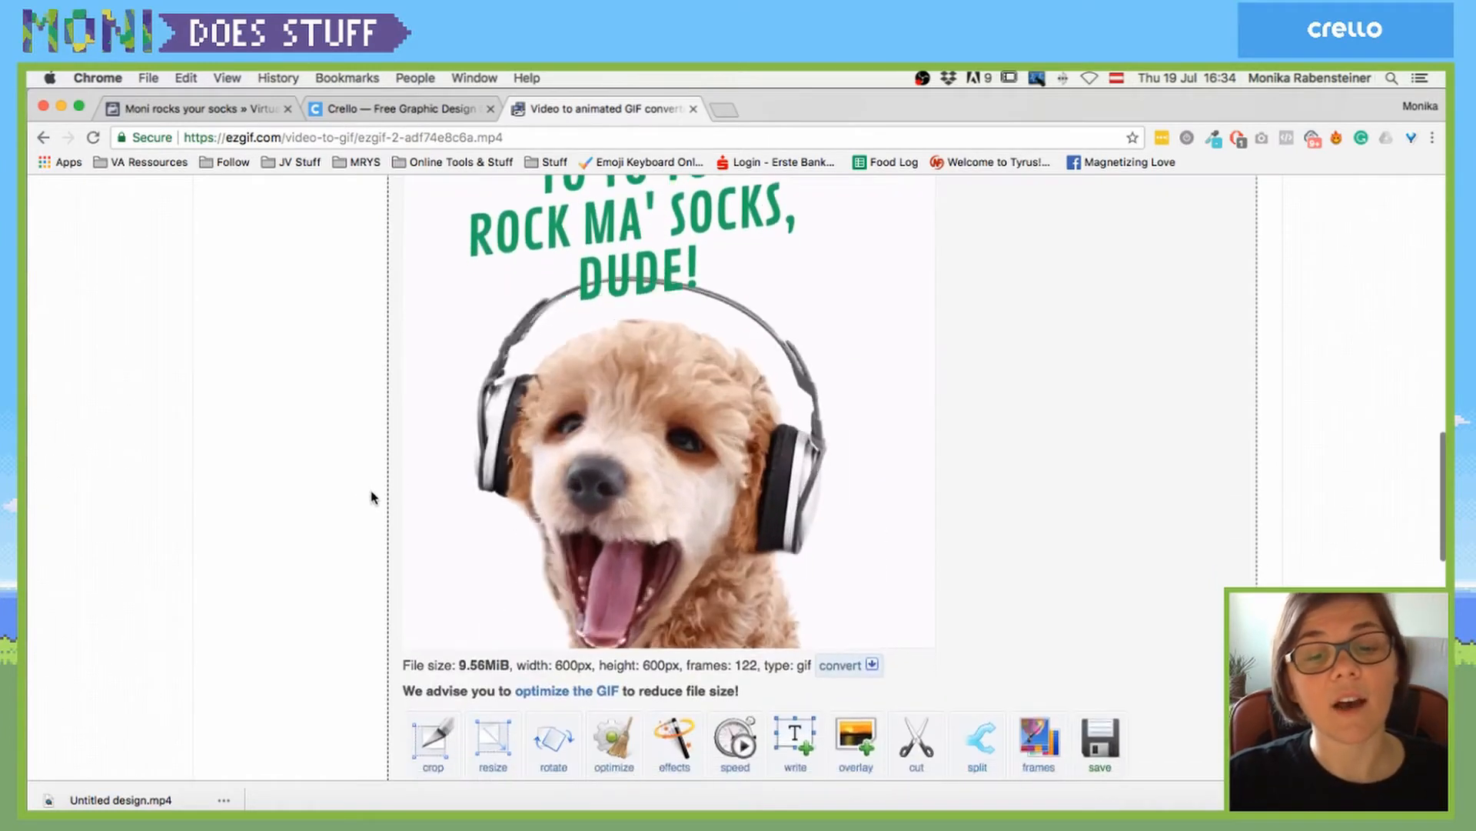
pyautogui.scroll(-4, 822, 529)
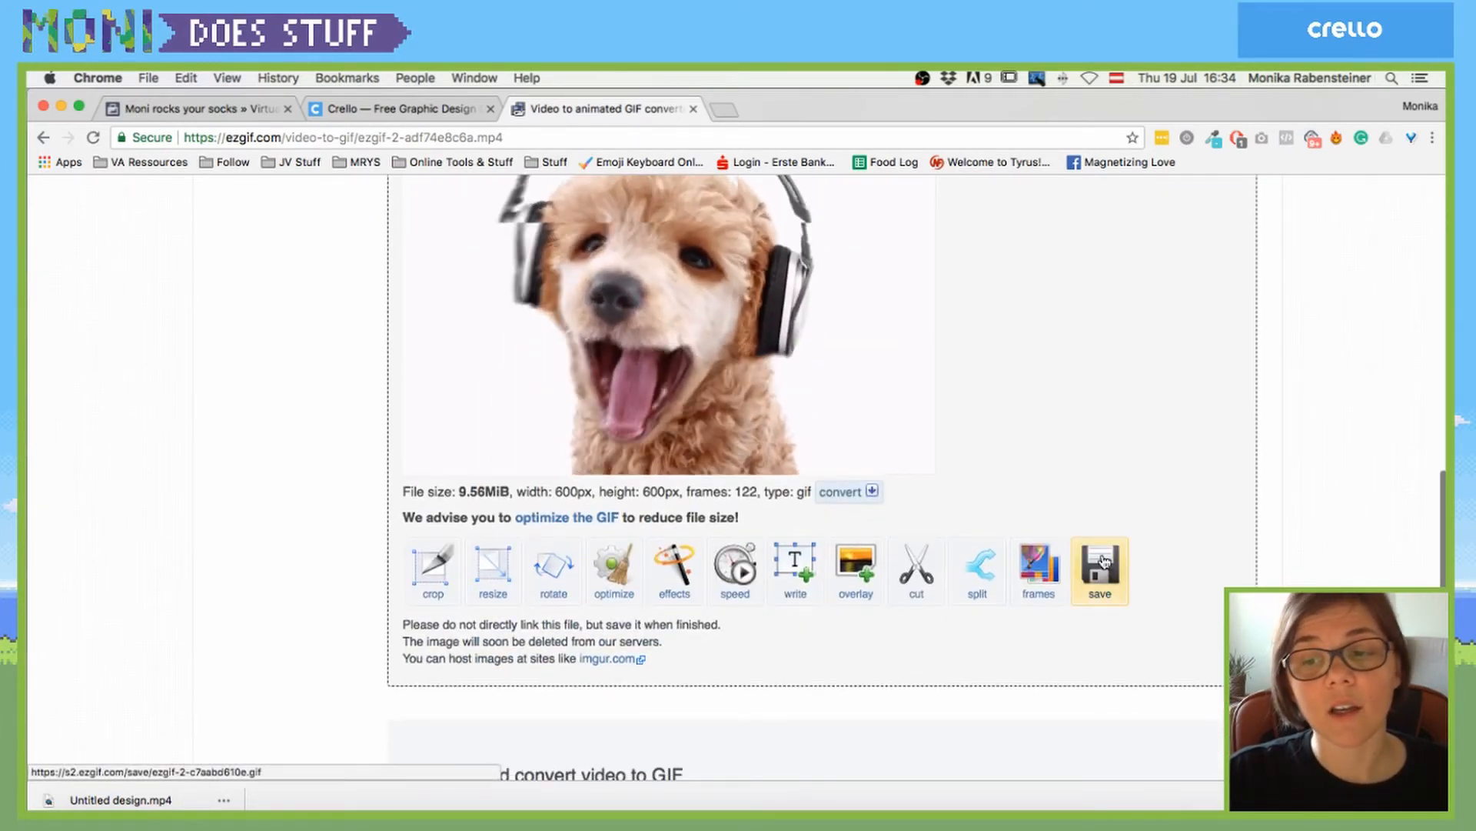
# - Save ezgif.com-video-to-gif (4).gif to Downloads, check the 600×600 GIF in Finder, and return to the browser
pyautogui.click(1104, 560)
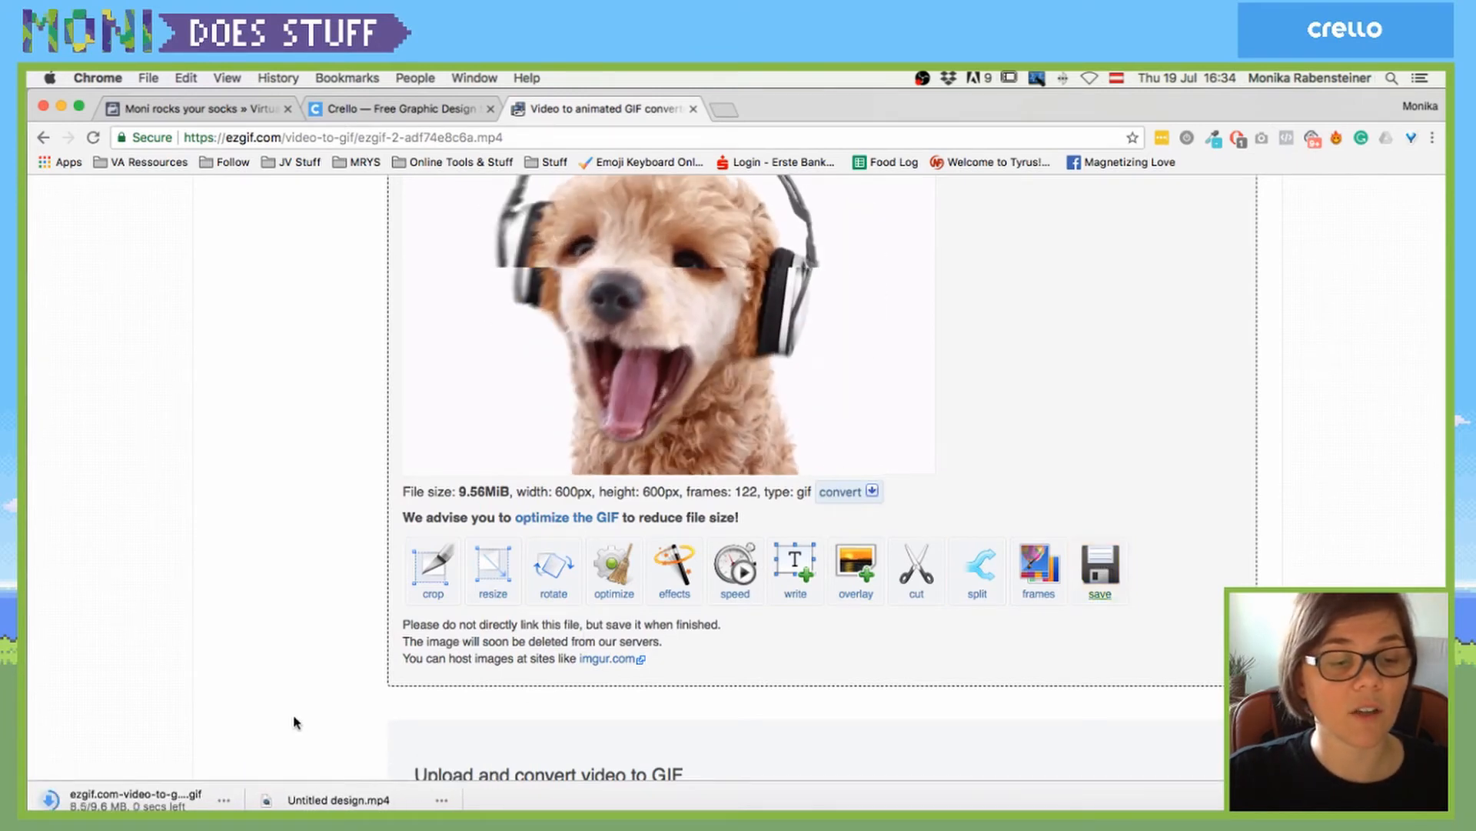
pyautogui.click(225, 799)
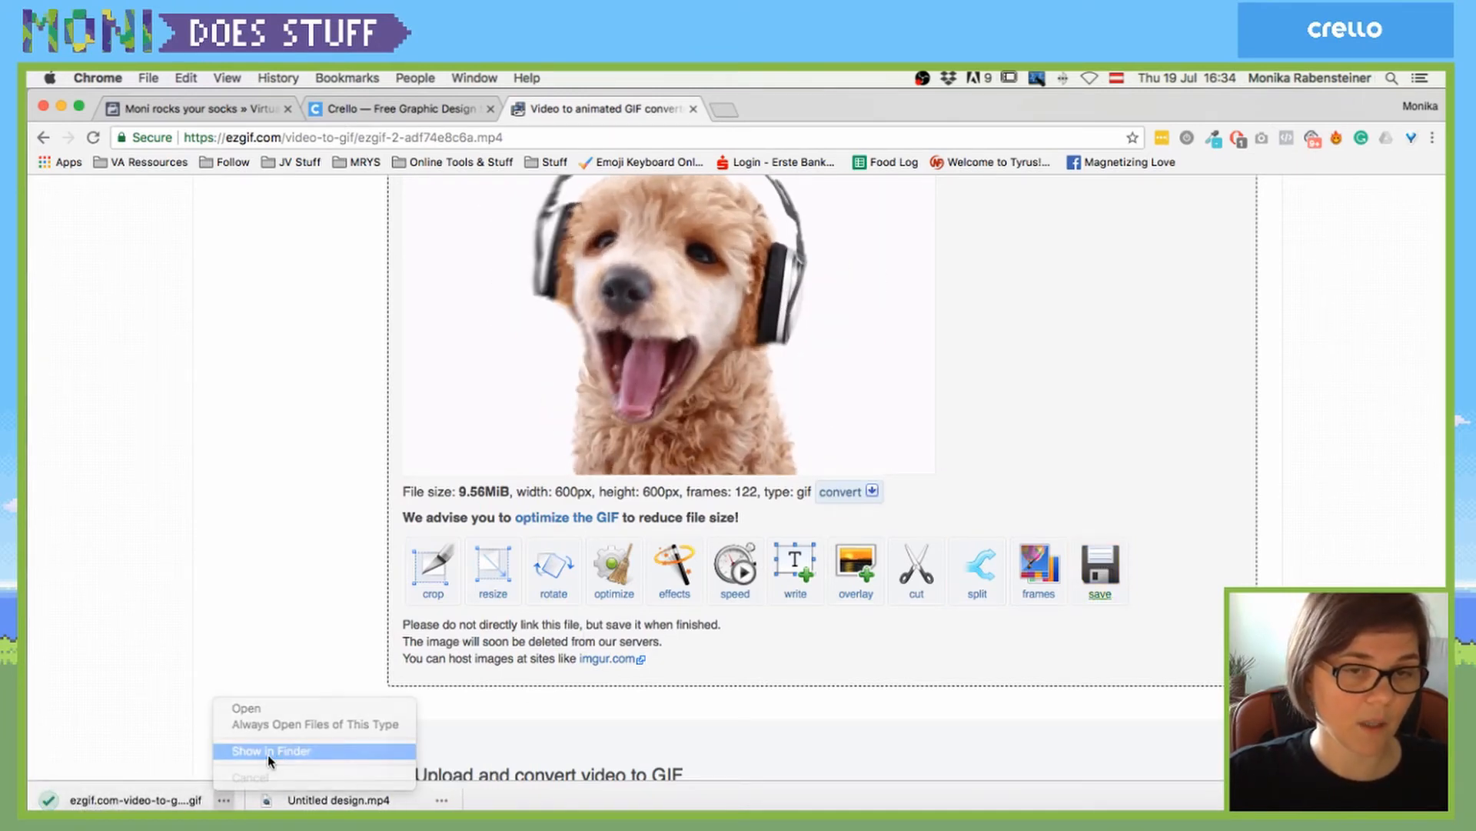
pyautogui.click(267, 751)
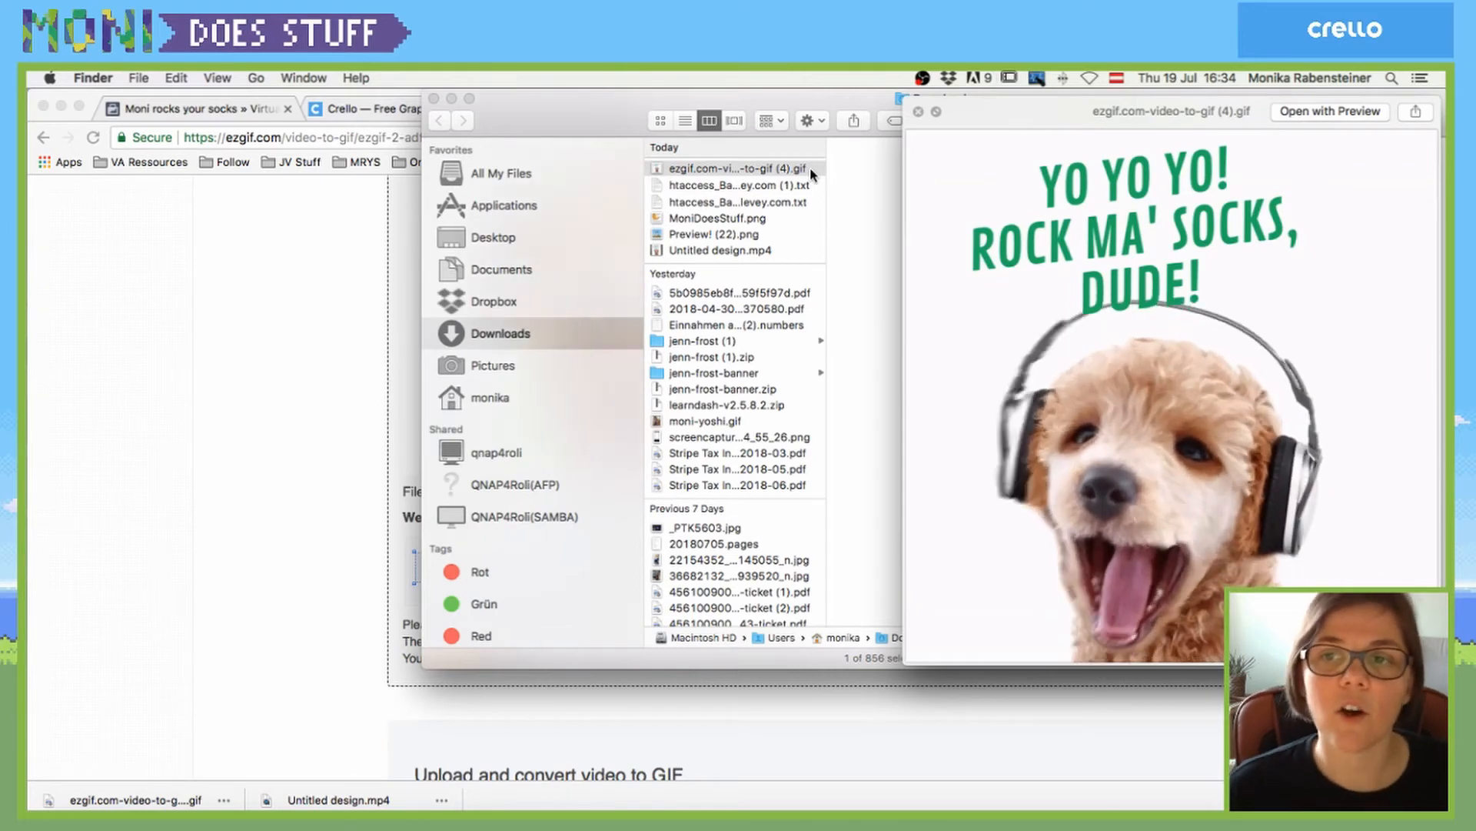
pyautogui.press('space')
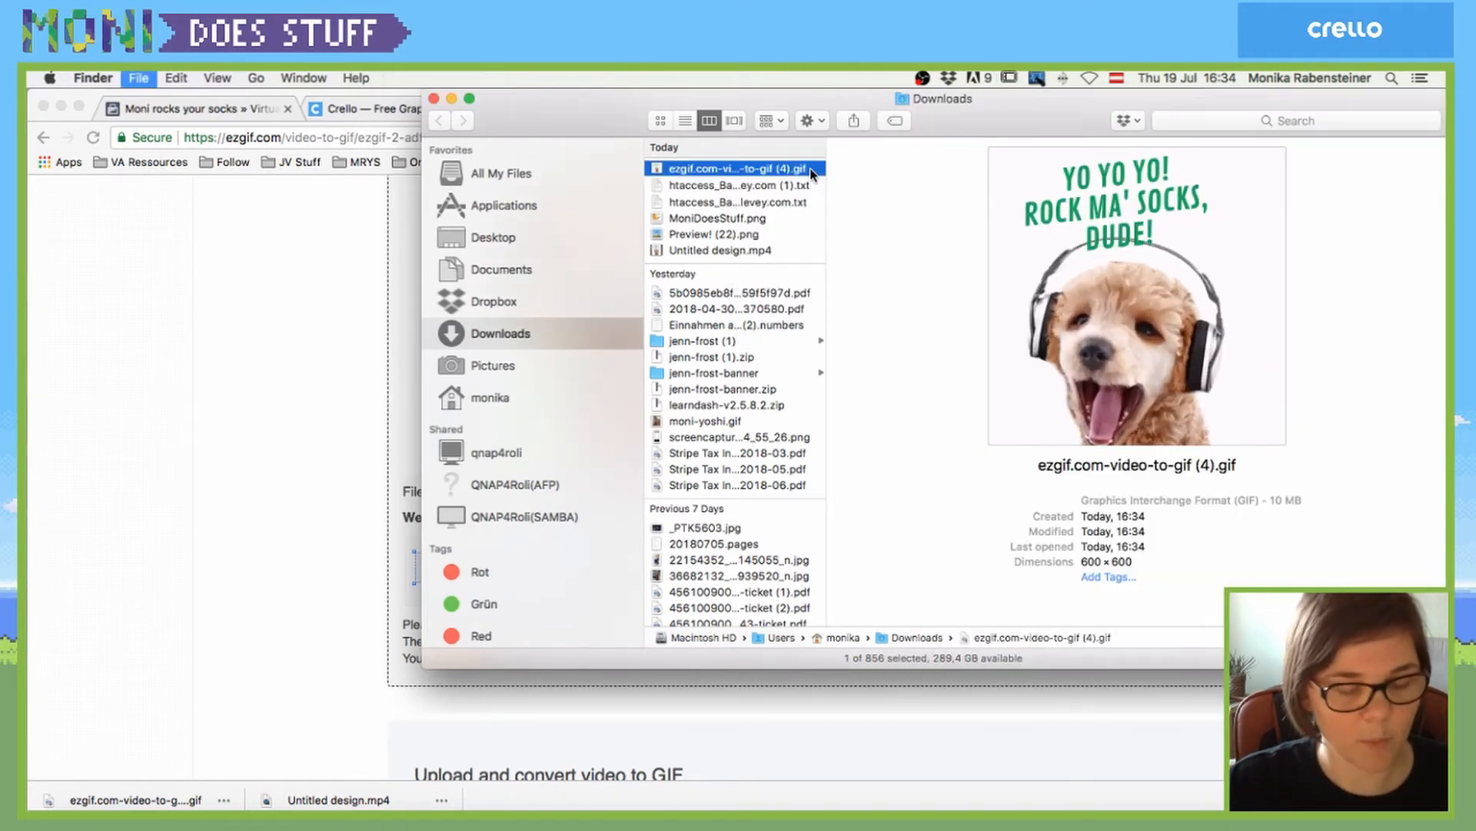
pyautogui.click(299, 253)
# - Close Crello's design-preparing dialog to show the puppy post, then bring OBS forward
pyautogui.click(393, 108)
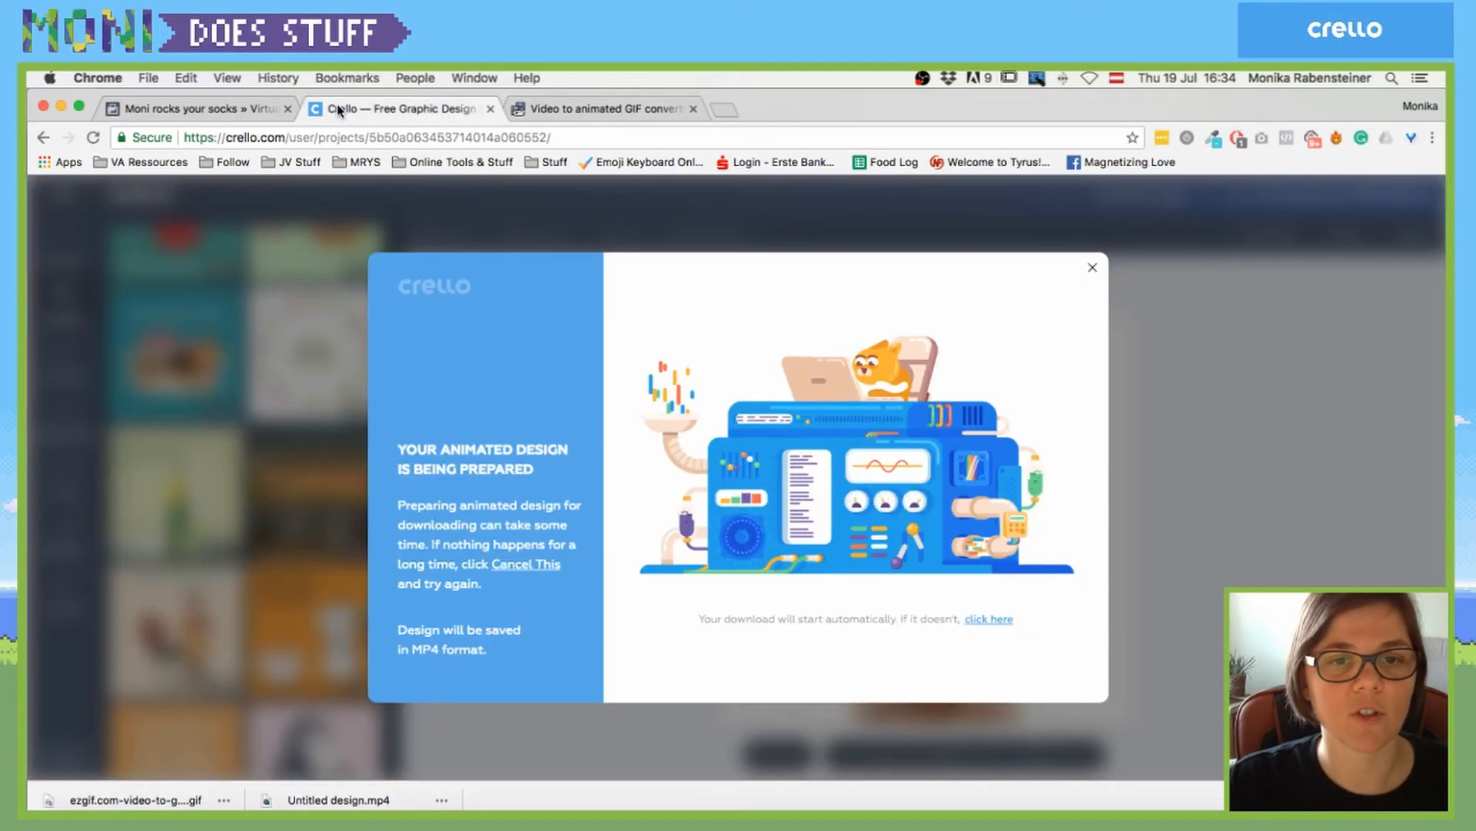
pyautogui.click(1092, 267)
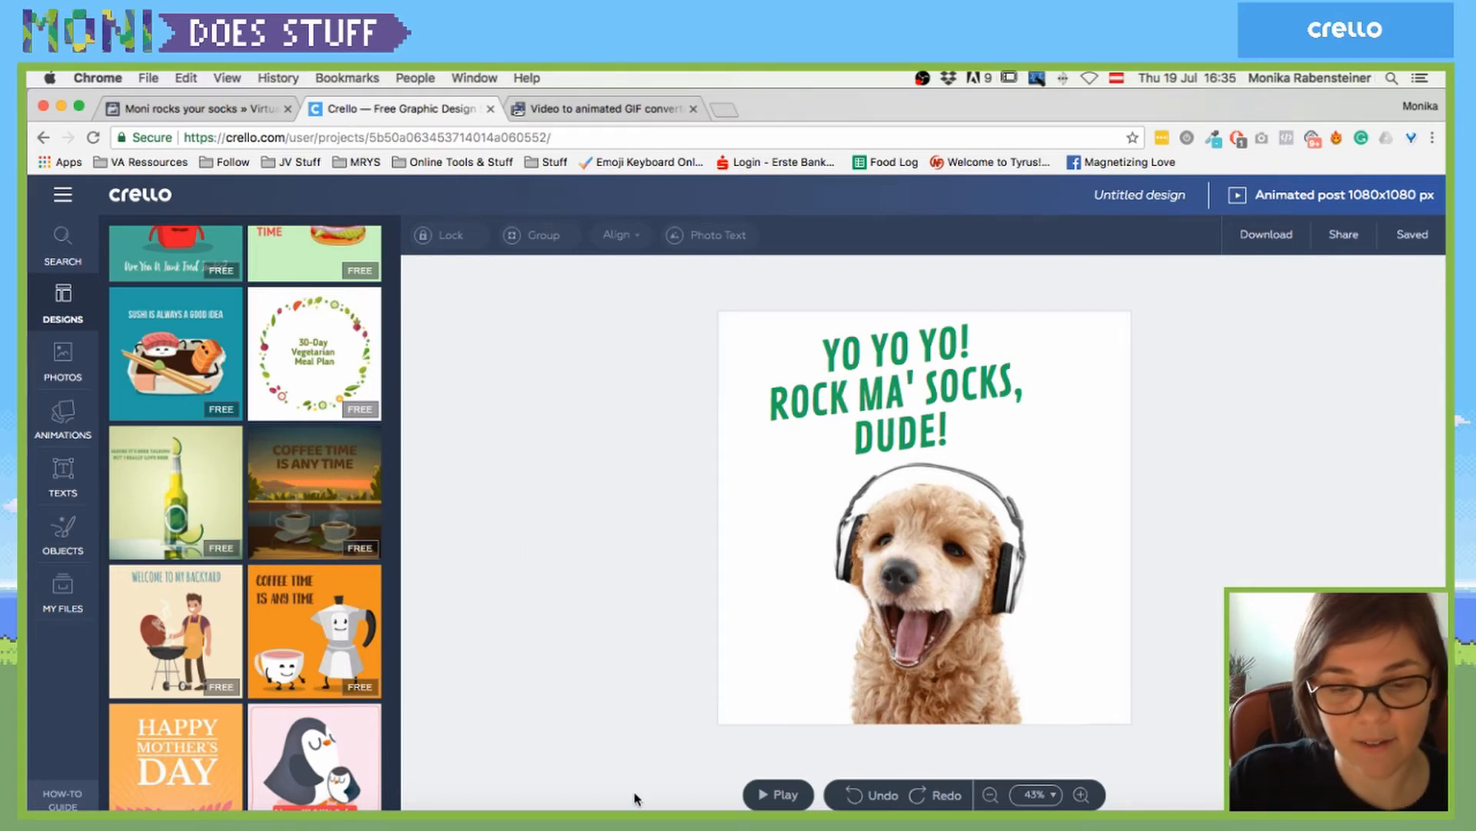
pyautogui.click(728, 817)
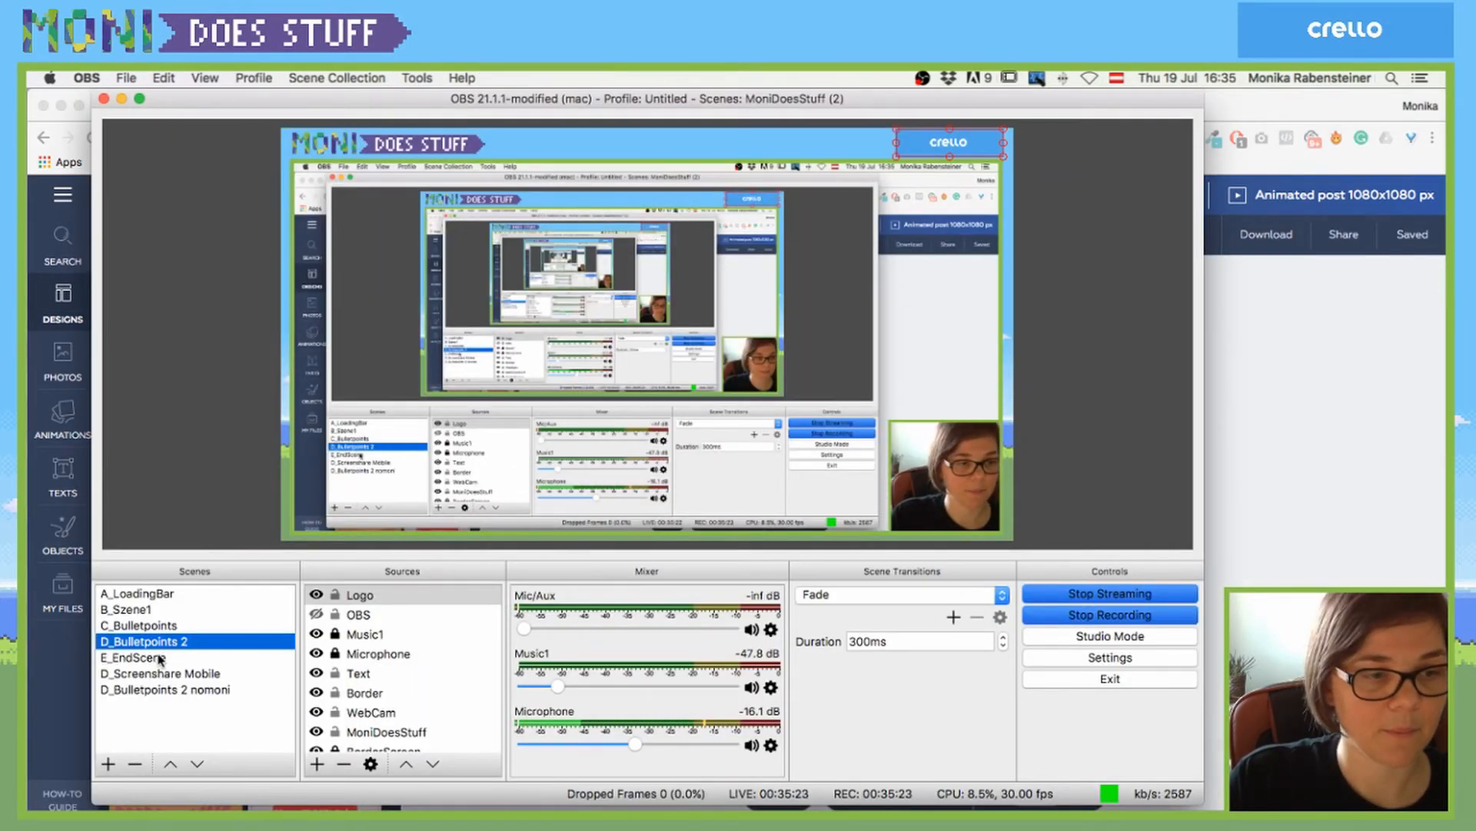